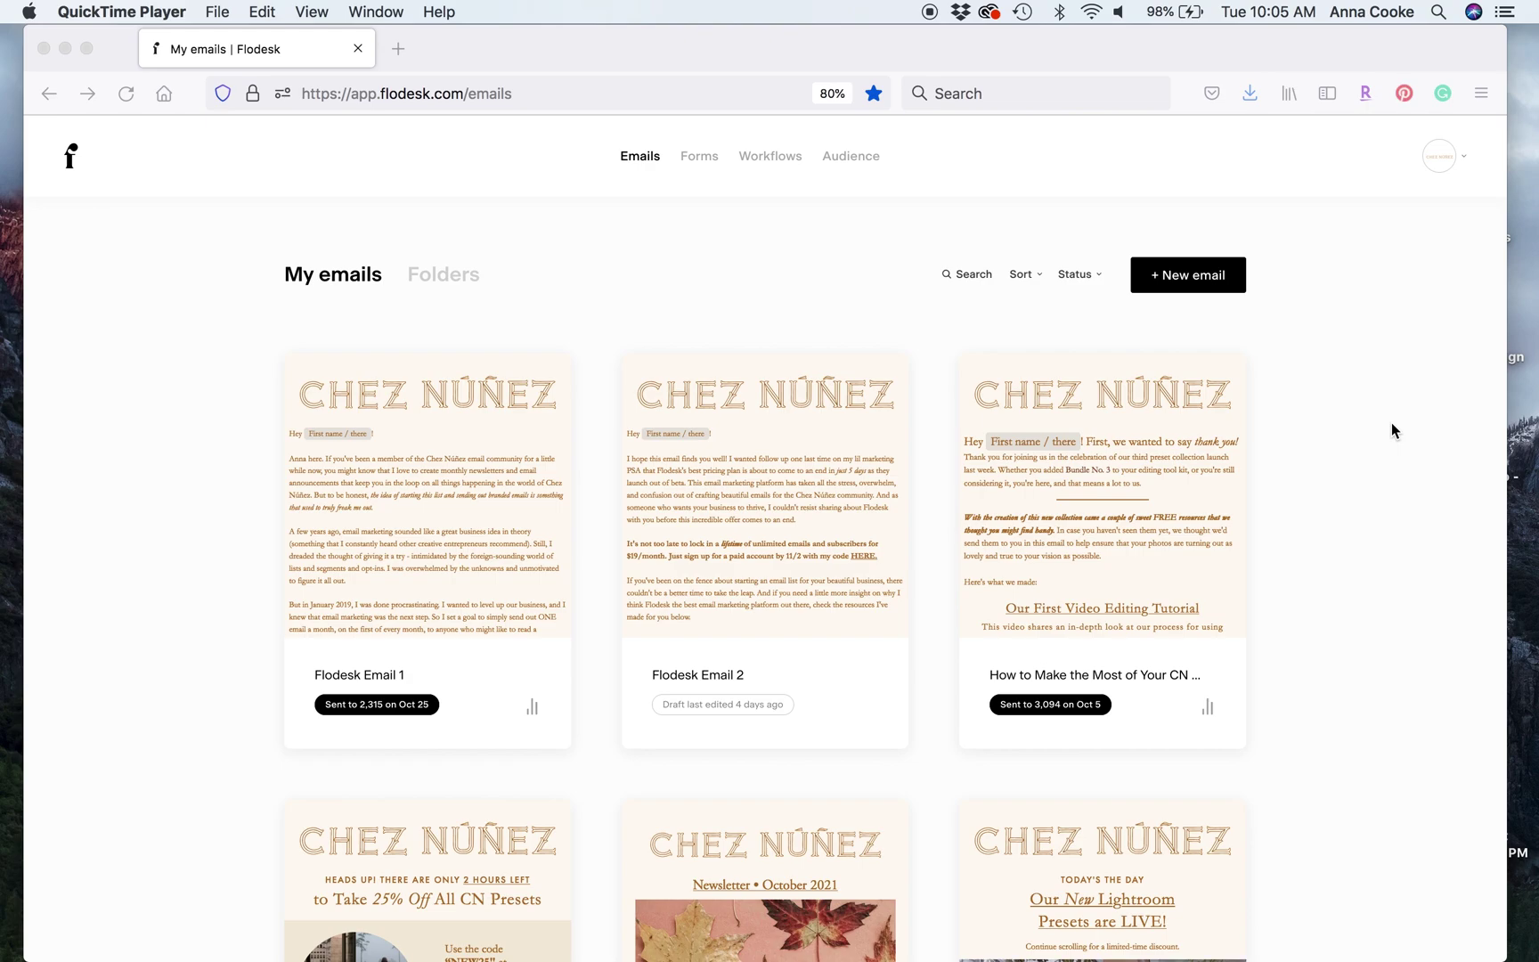
Look through the sent emails and drafts on the first page of My emails.
scroll(1391, 429, down, 10)
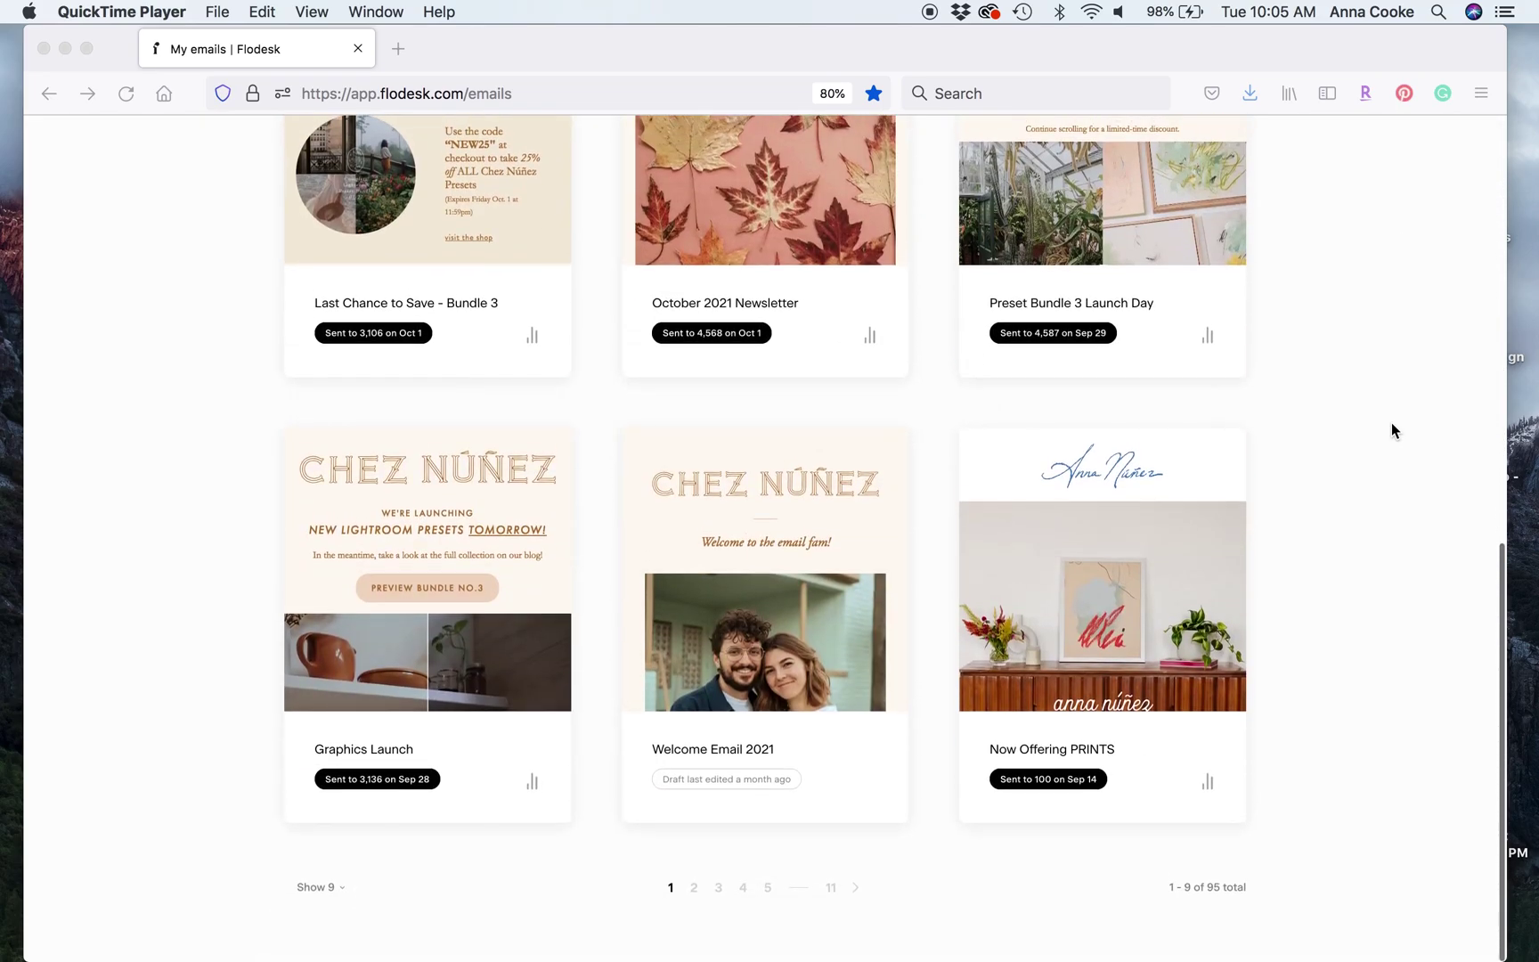
scroll(1391, 429, up, 10)
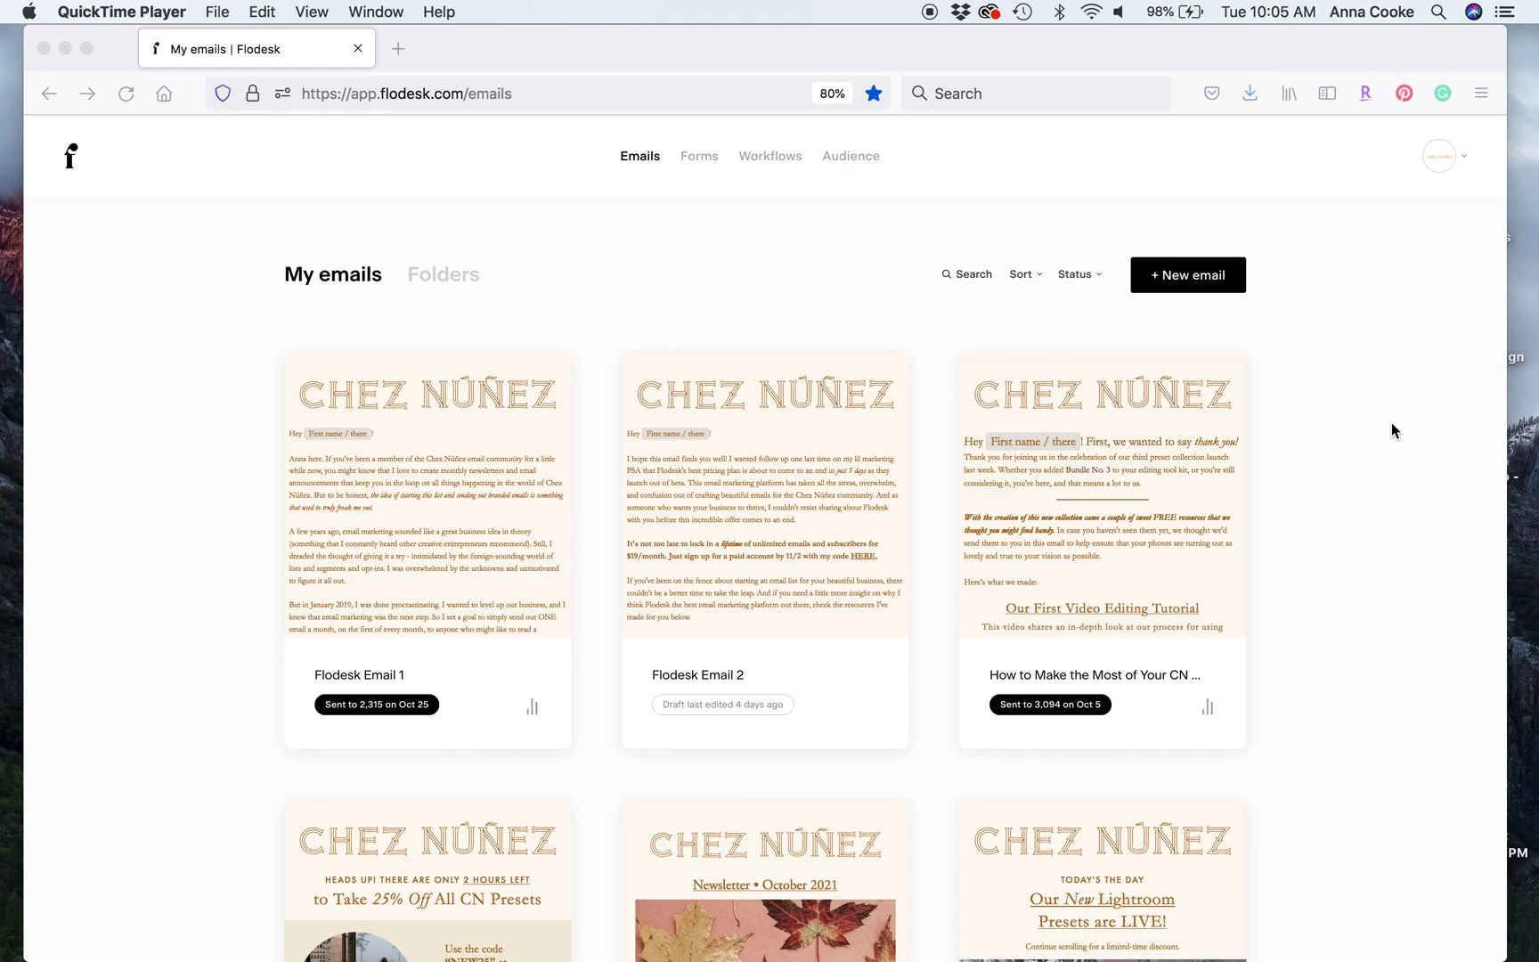
scroll(1393, 430, down, 5)
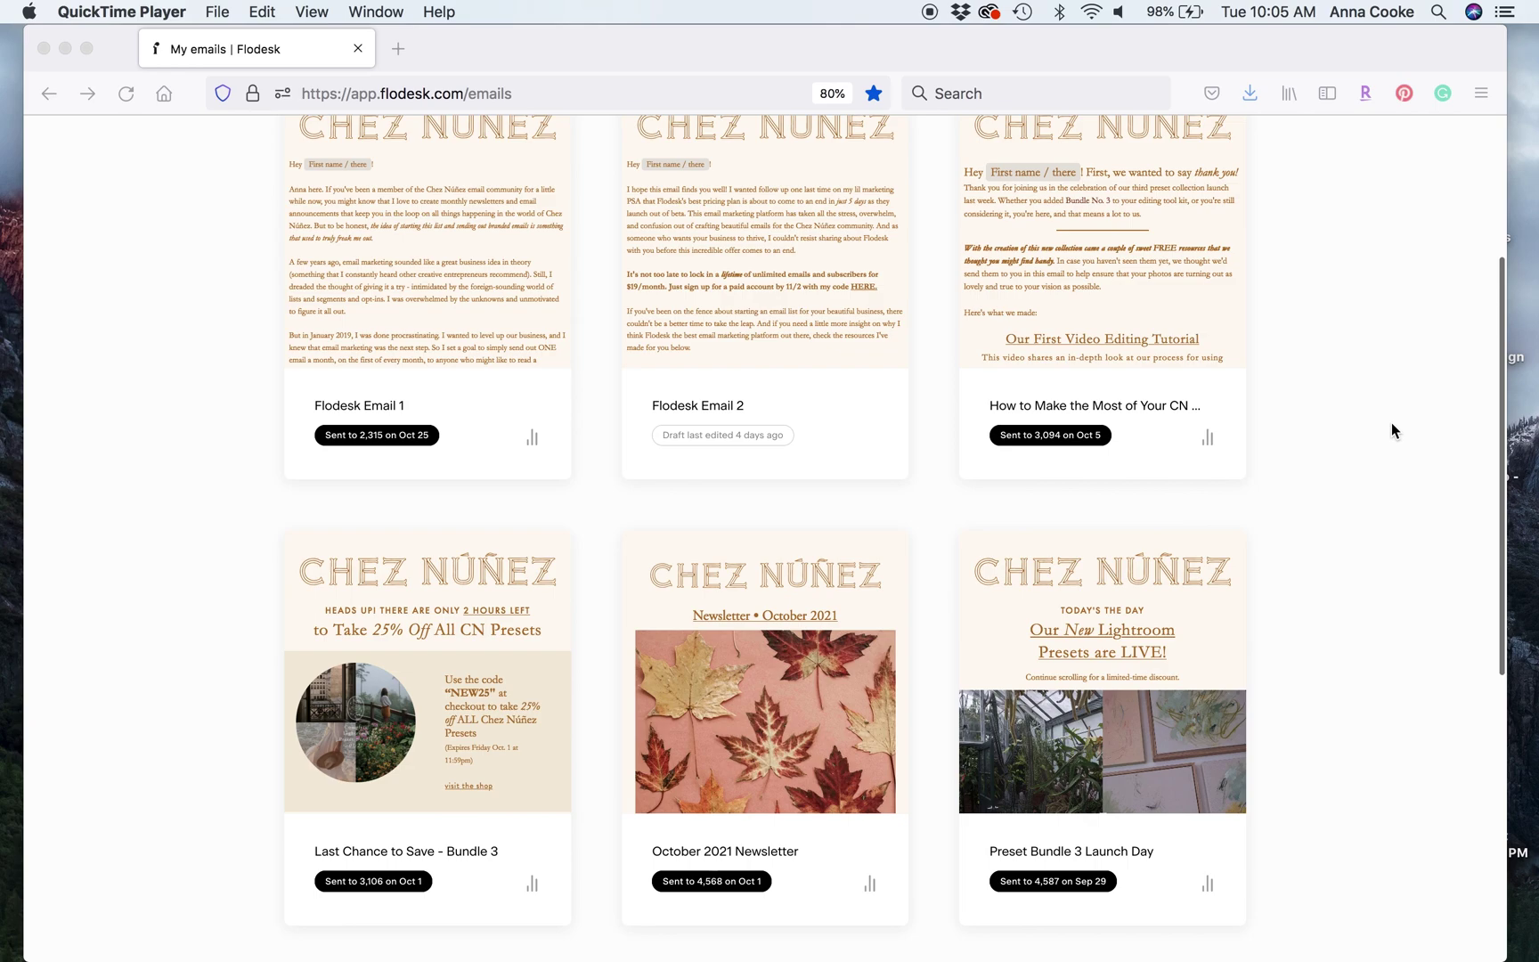
scroll(1392, 430, up, 4)
scroll(1391, 424, up, 1)
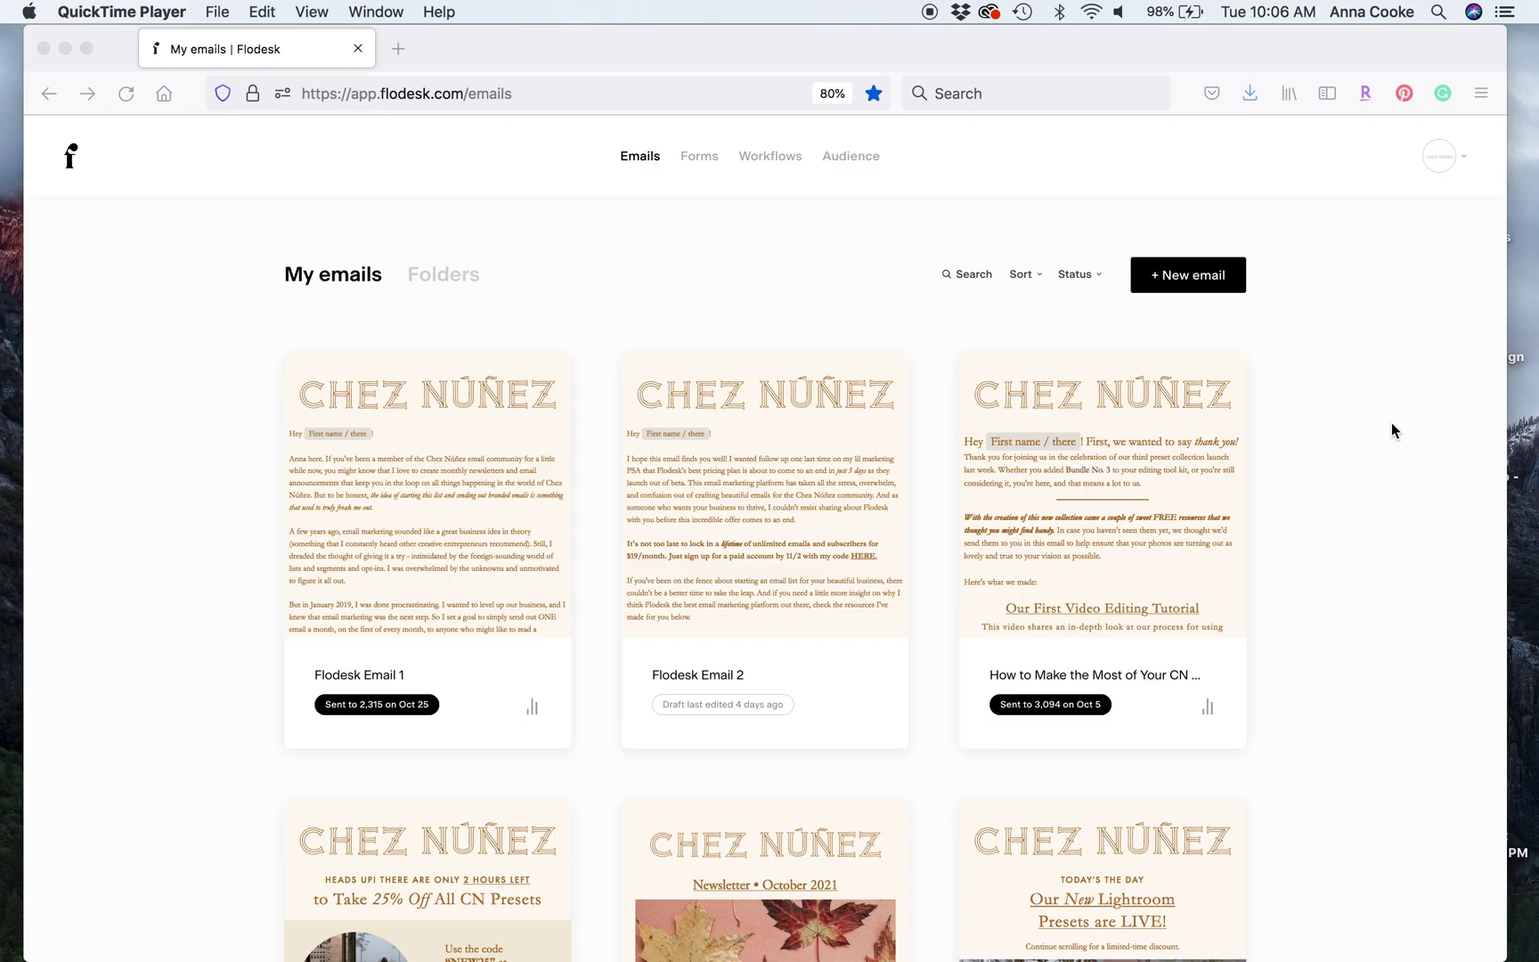
scroll(1394, 430, down, 10)
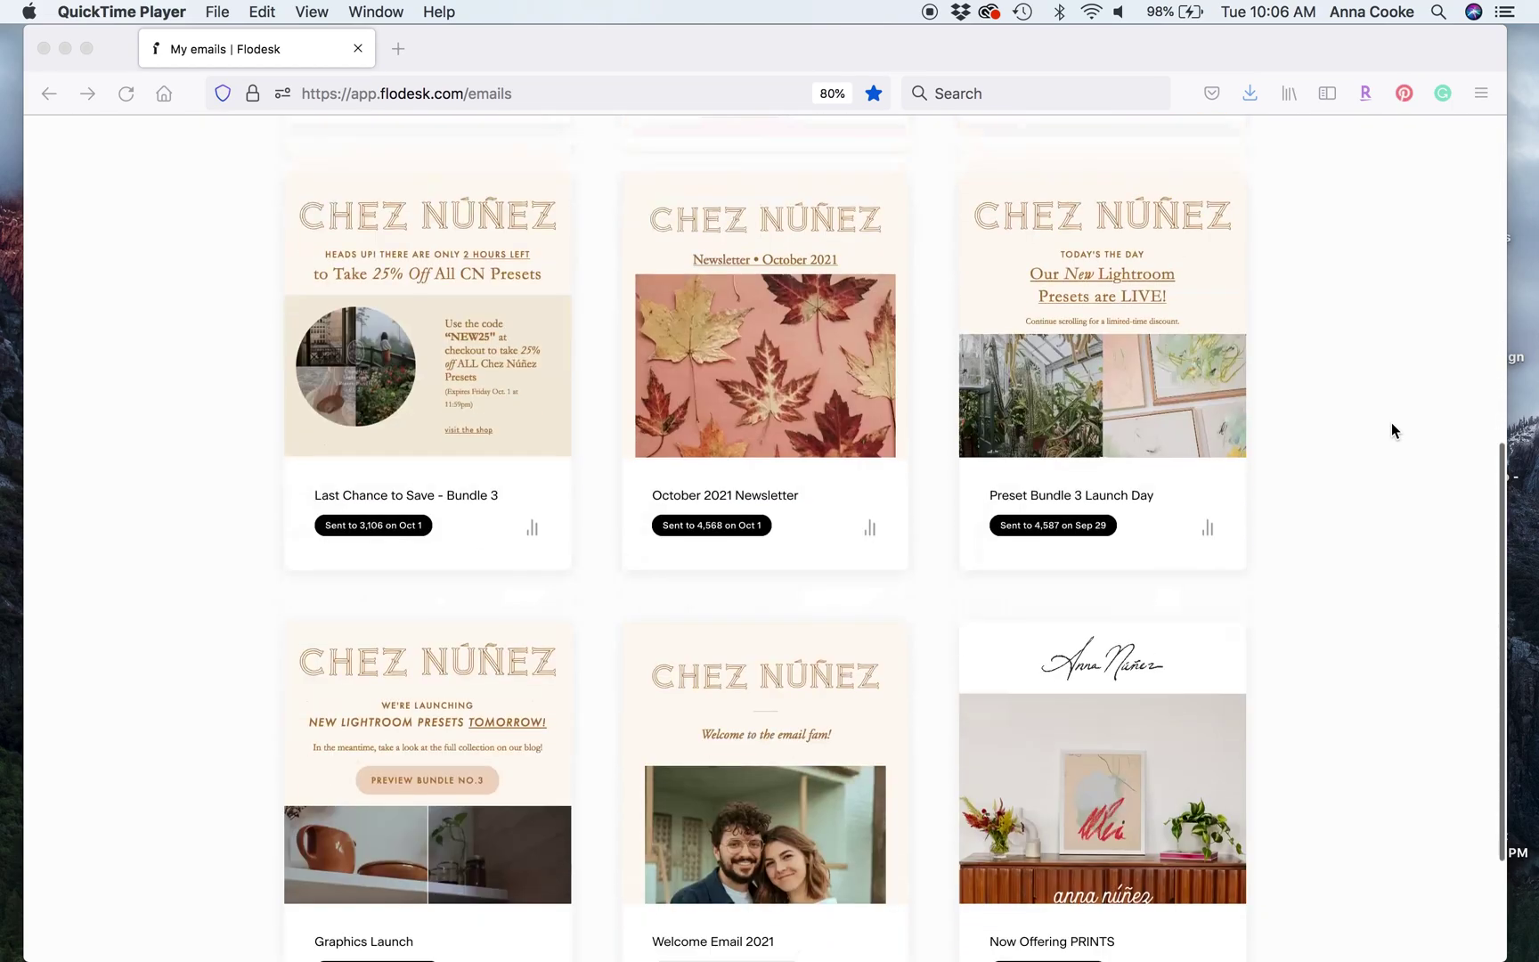
scroll(1393, 430, up, 10)
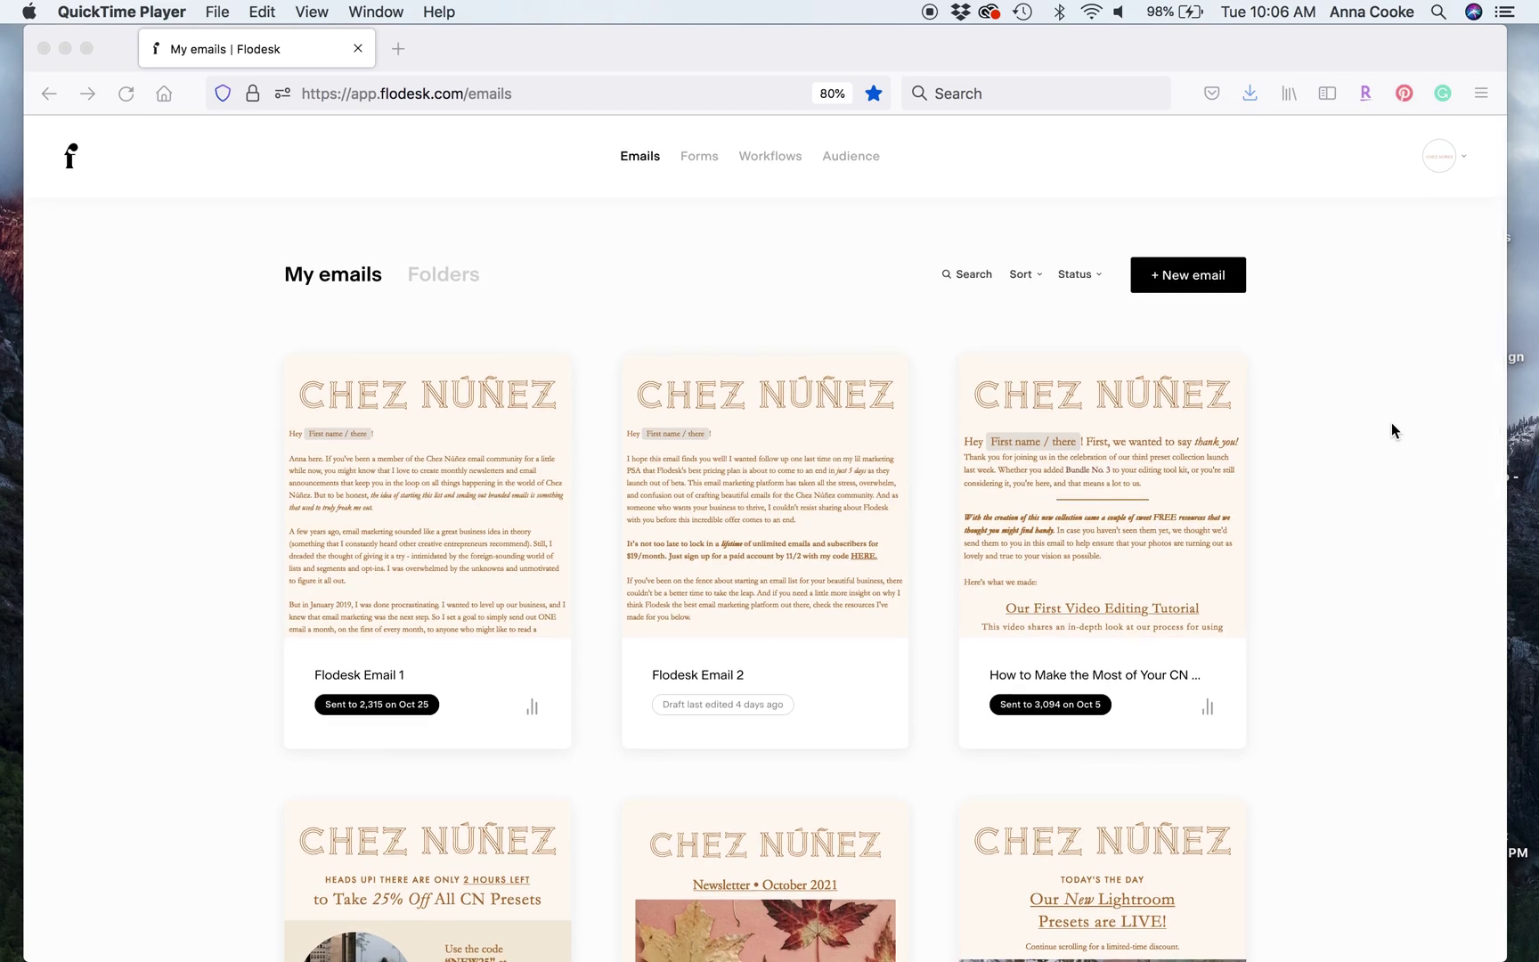
scroll(1391, 422, down, 2)
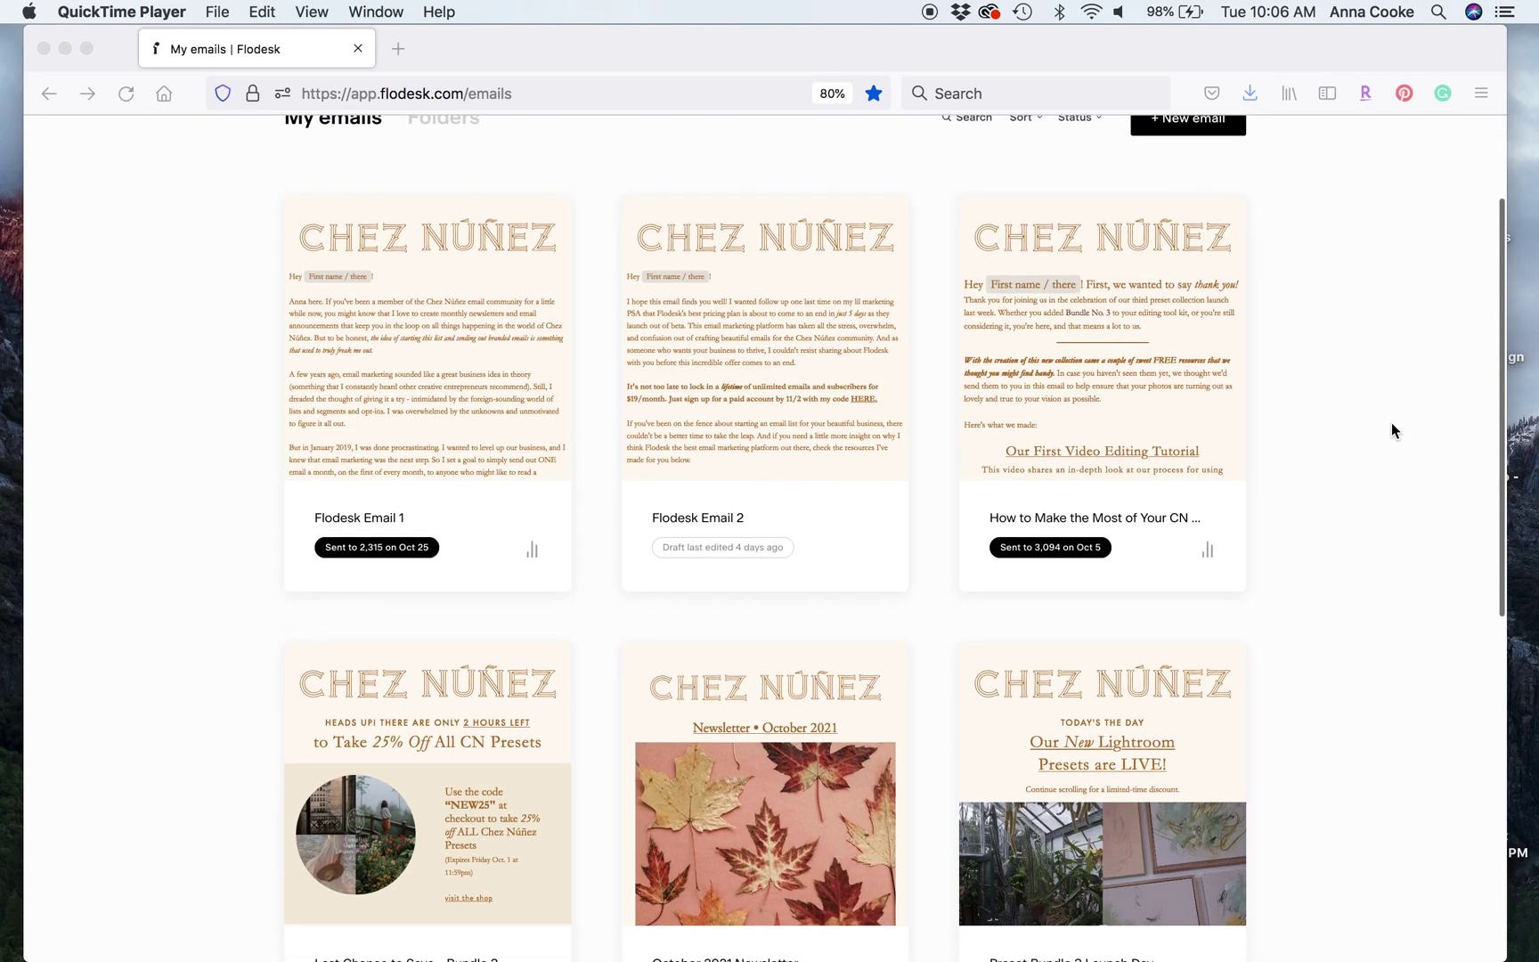
scroll(1390, 422, up, 2)
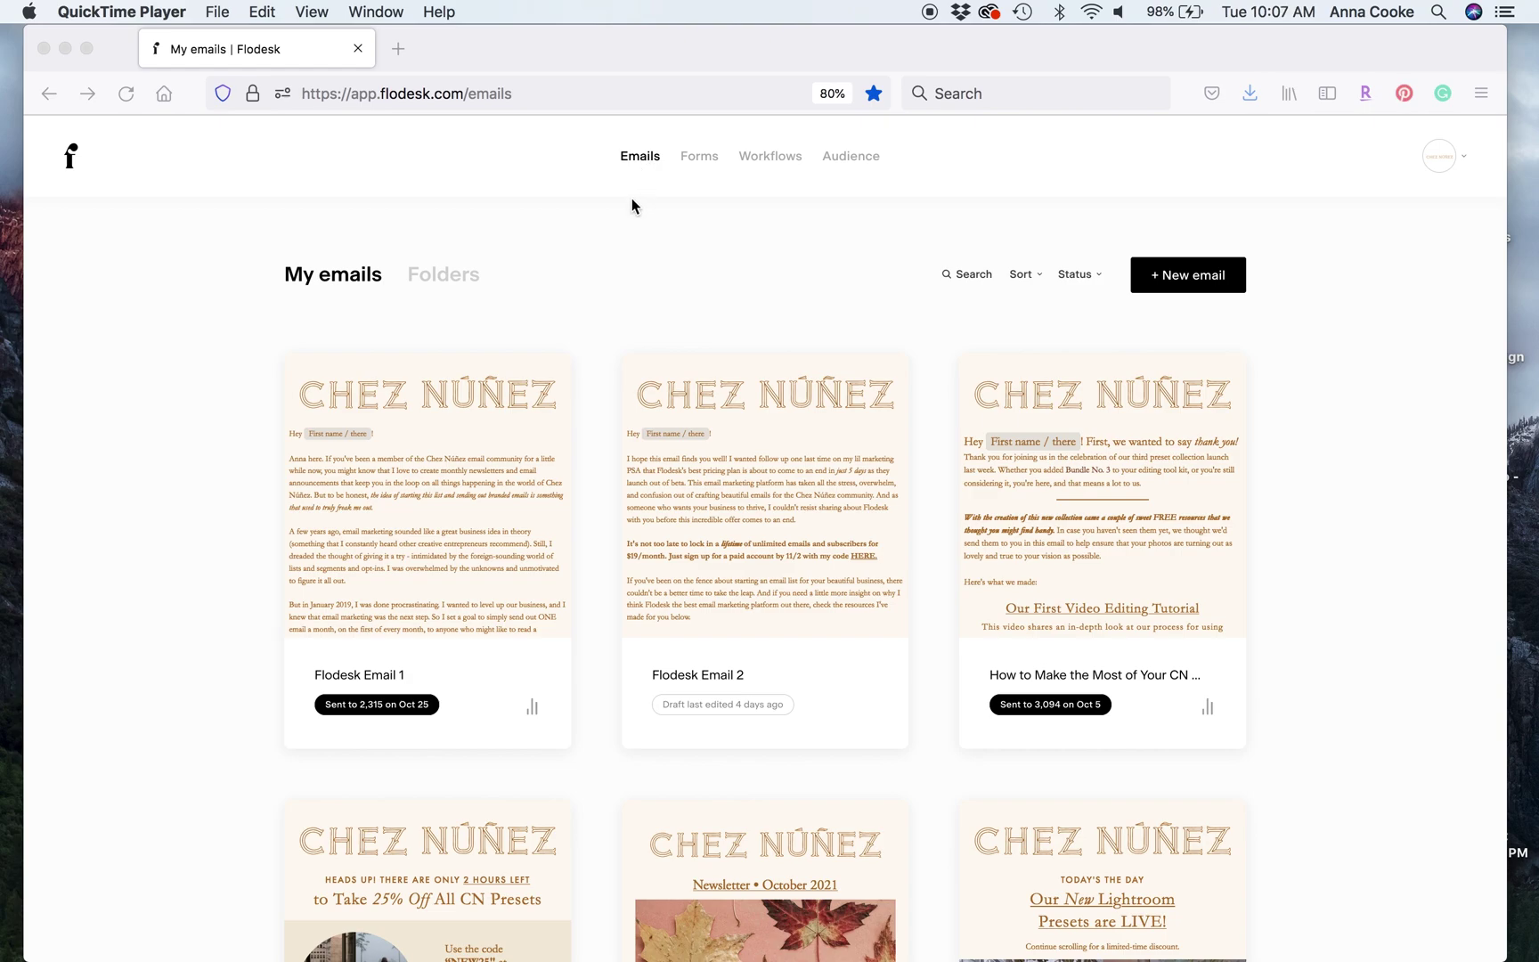
Browse to page 3 of the email list and check the quick stats of the Course Alumni Email sent on Jul 20.
scroll(748, 338, down, 10)
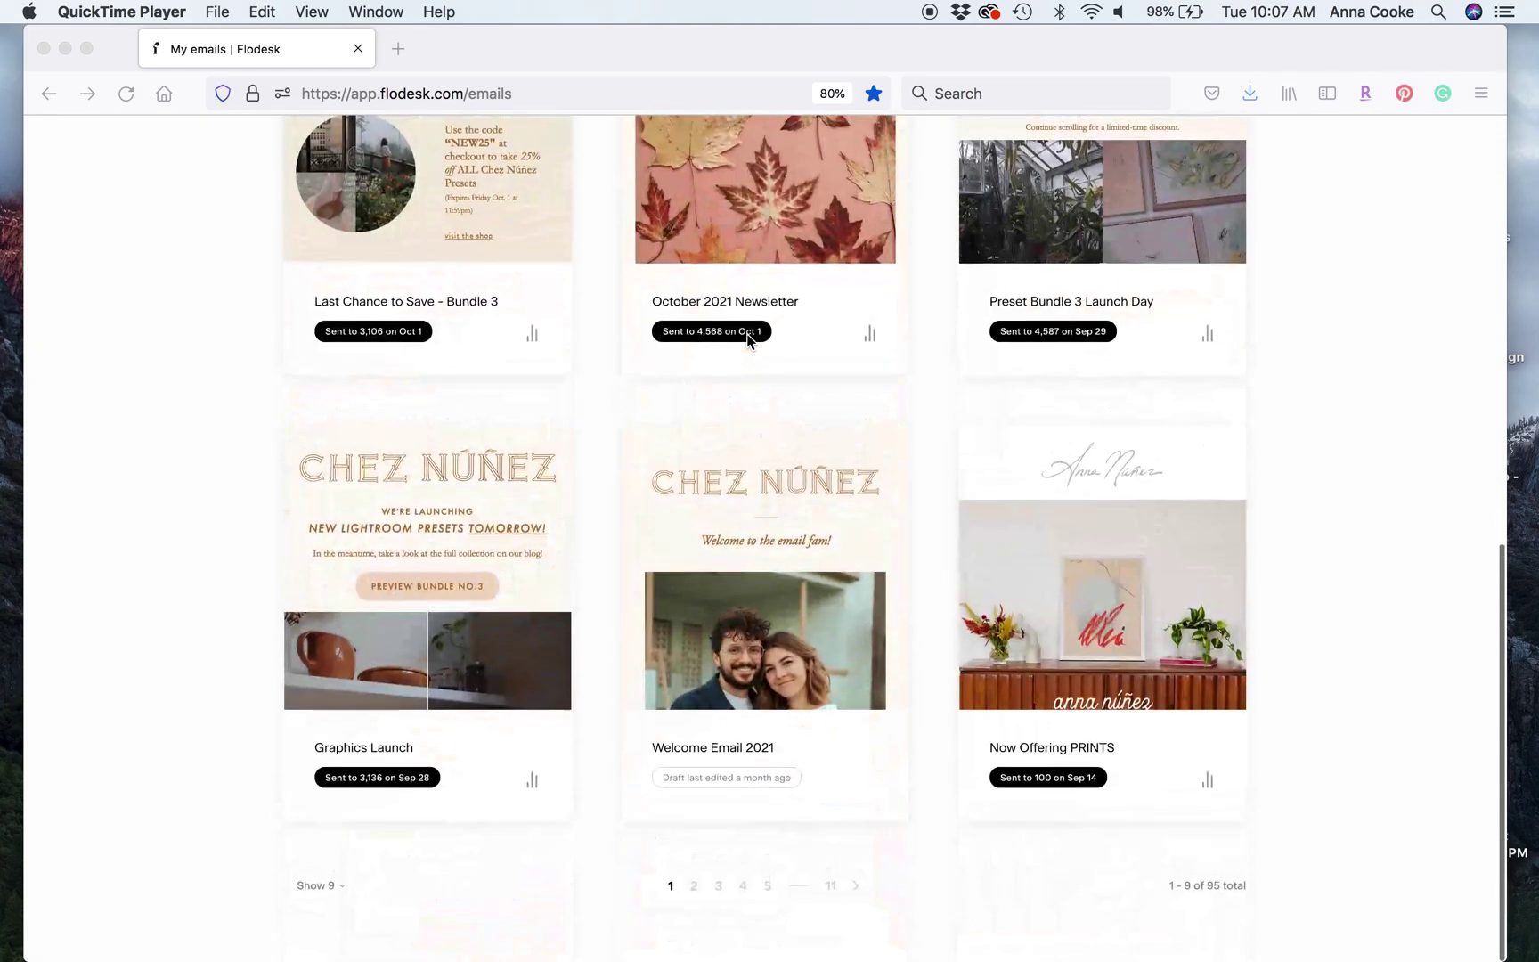
click(690, 890)
click(693, 886)
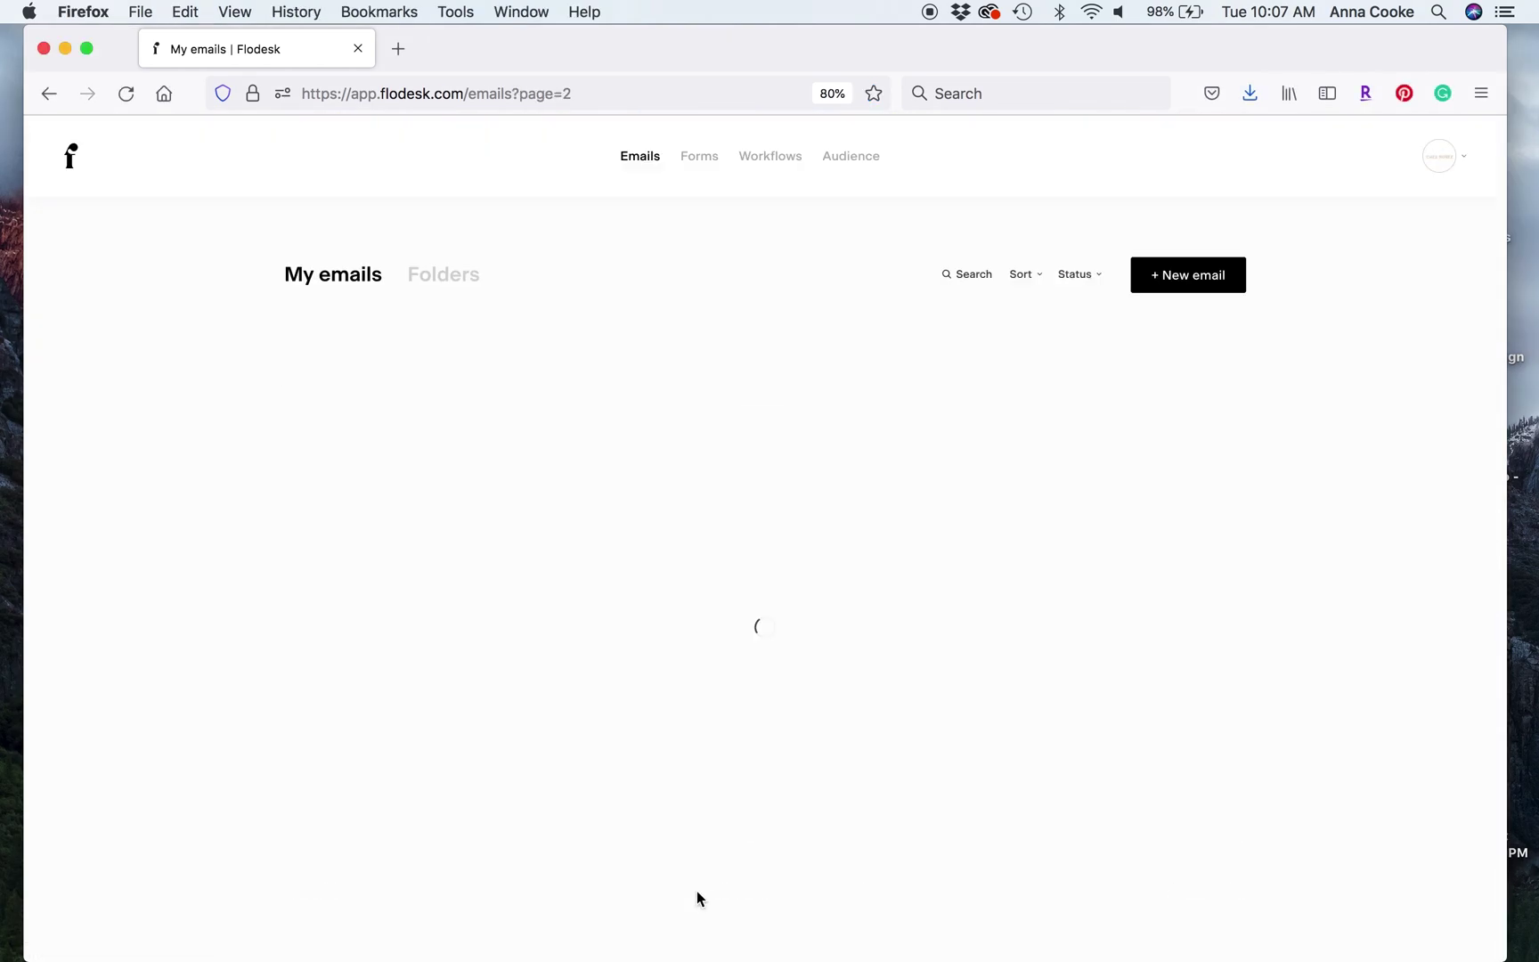
scroll(696, 891, down, 10)
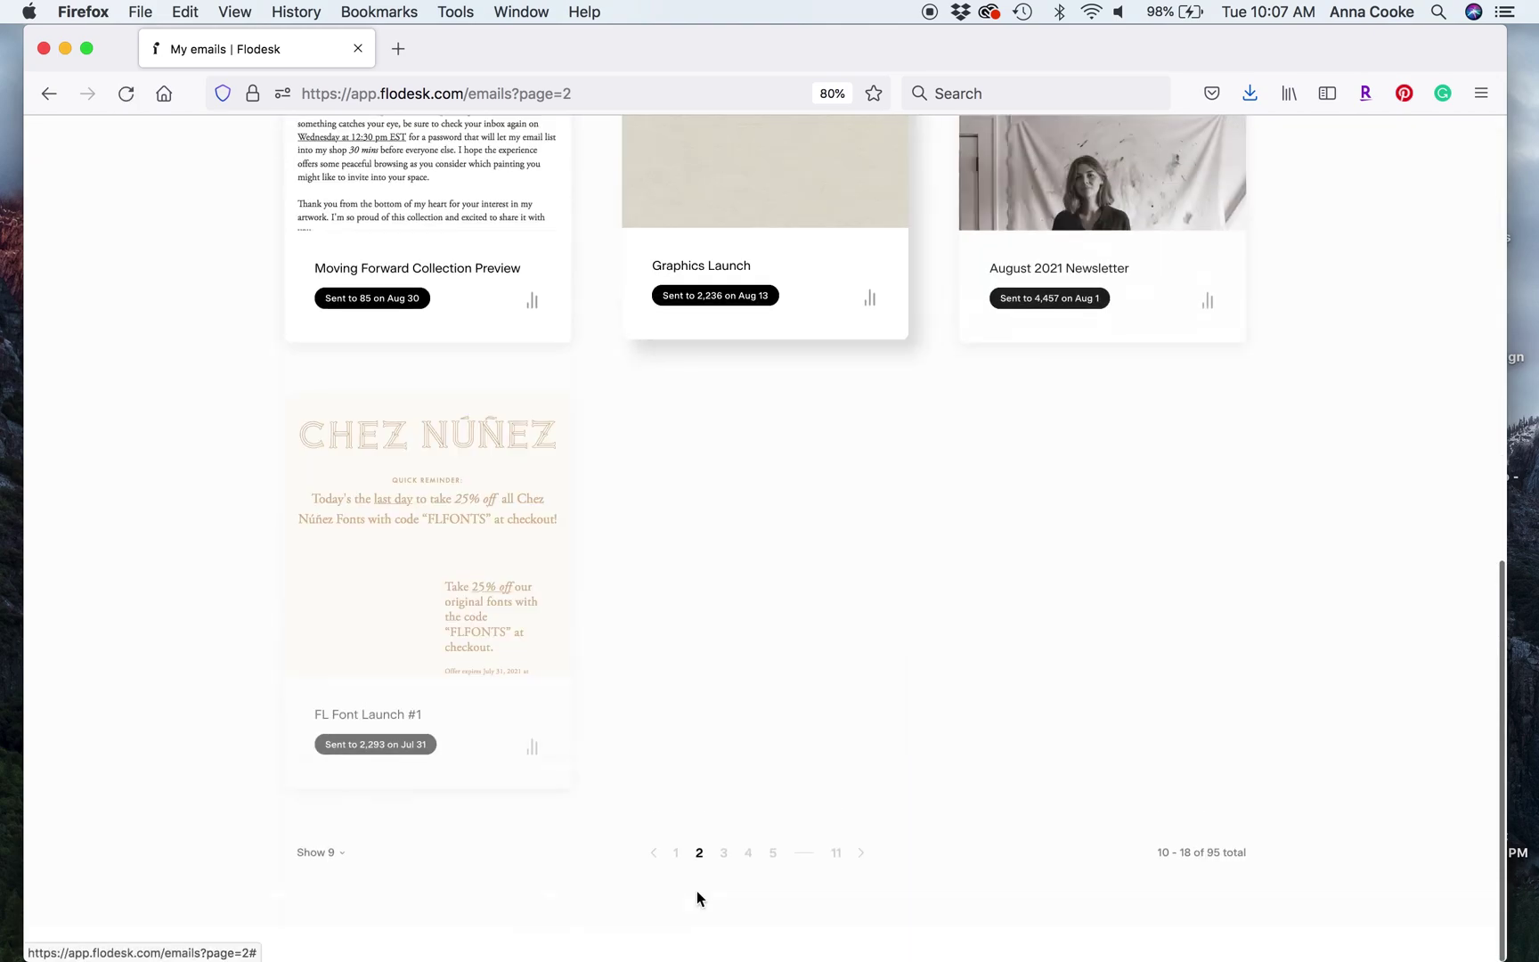
click(717, 886)
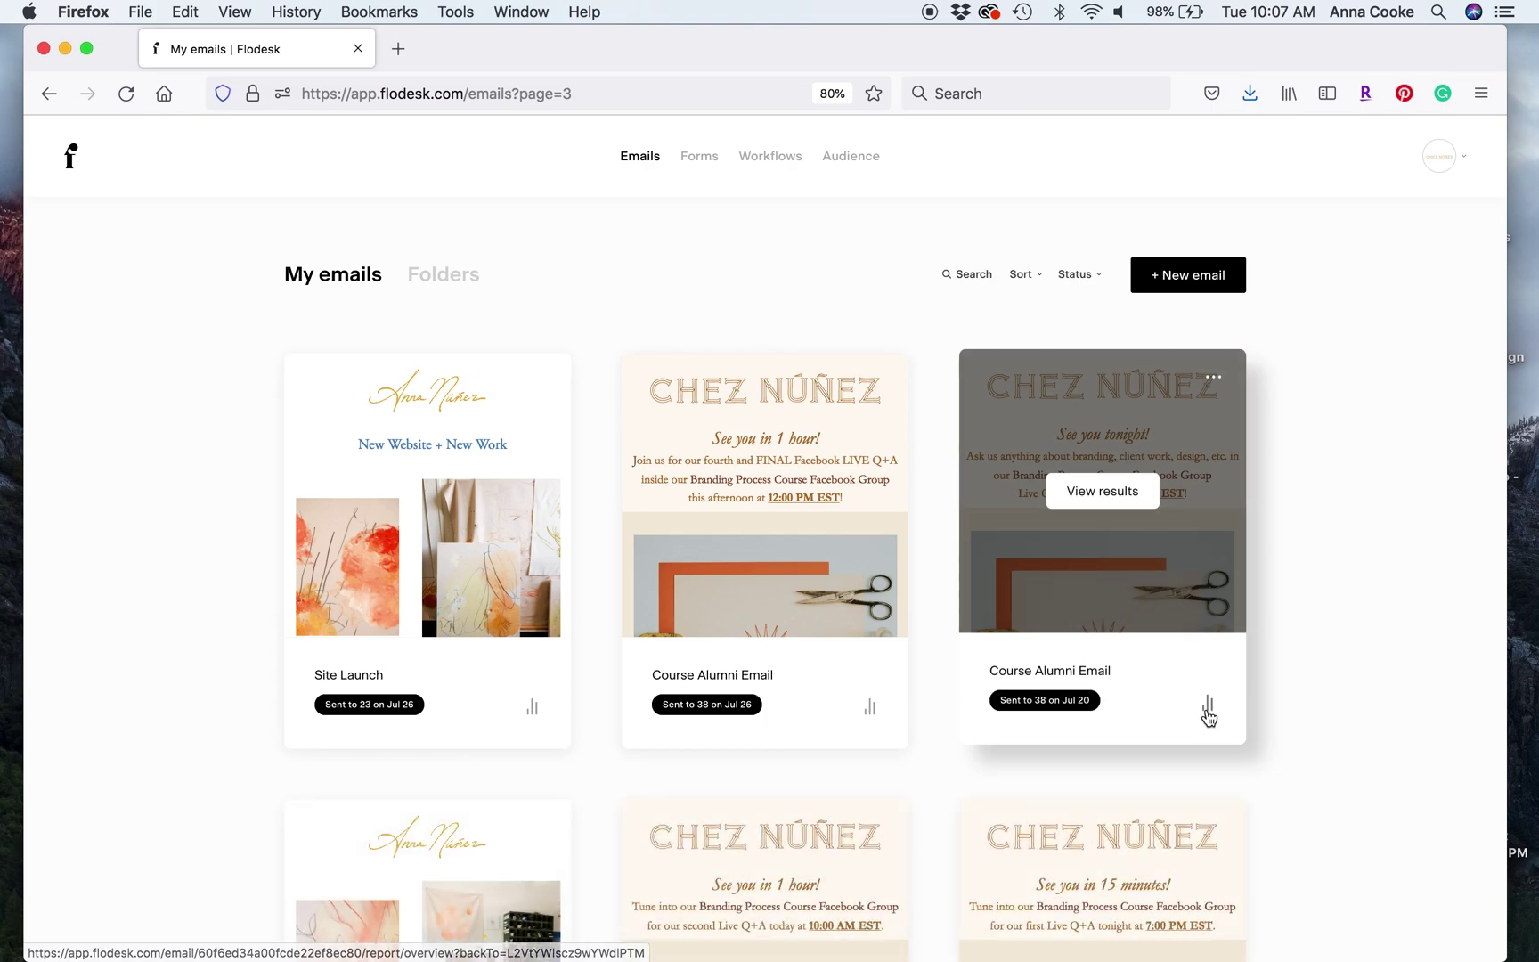
click(1208, 706)
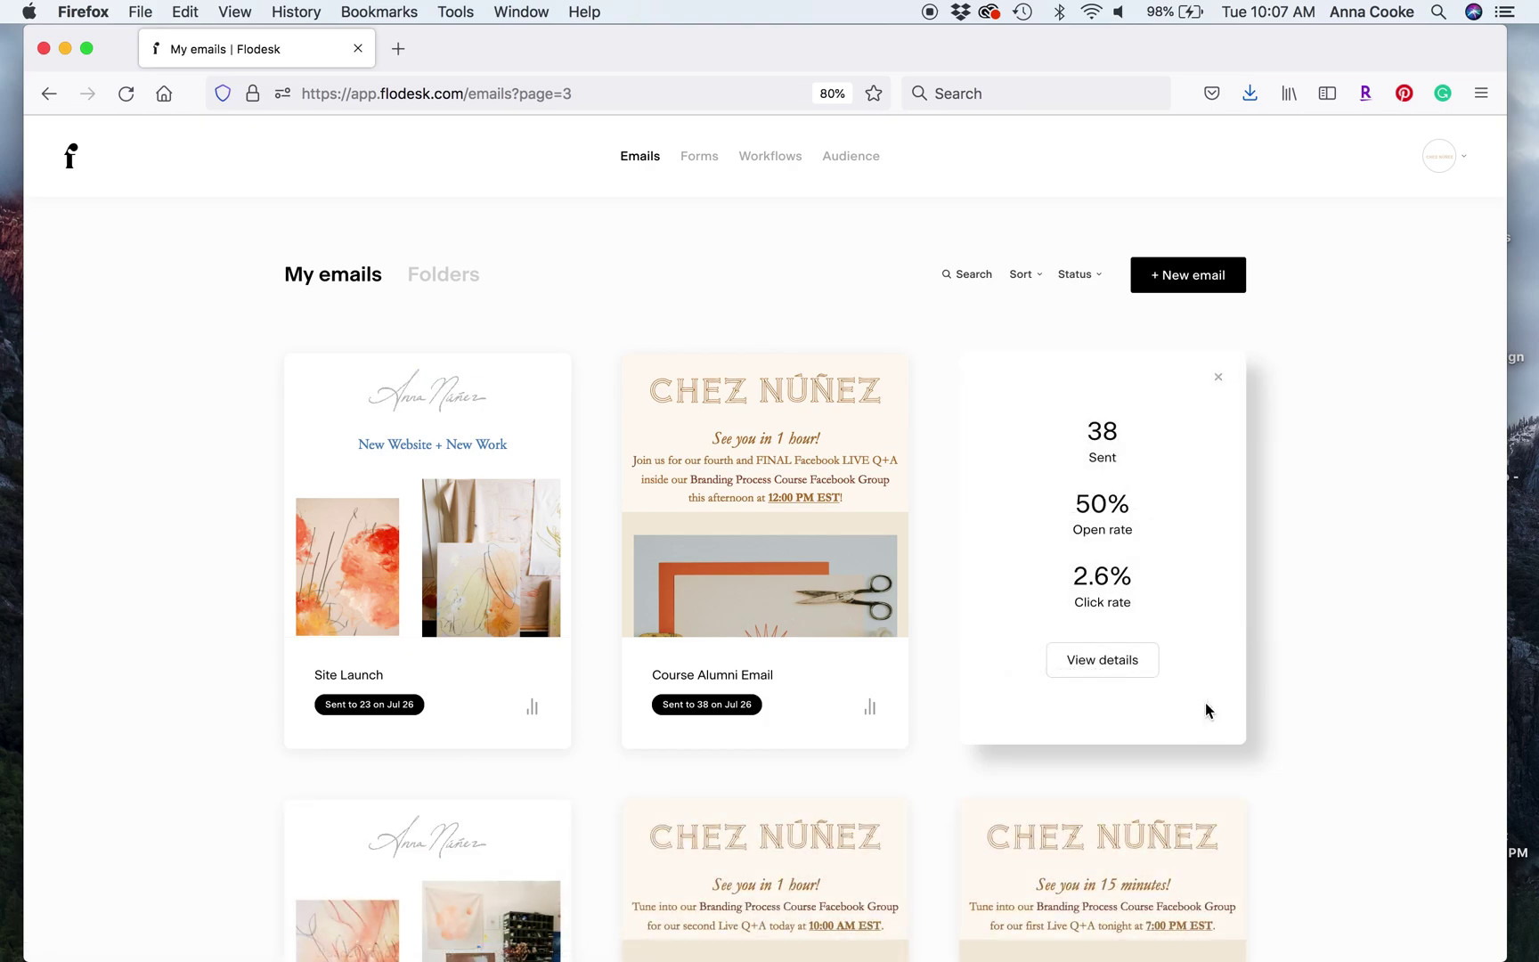
click(1218, 378)
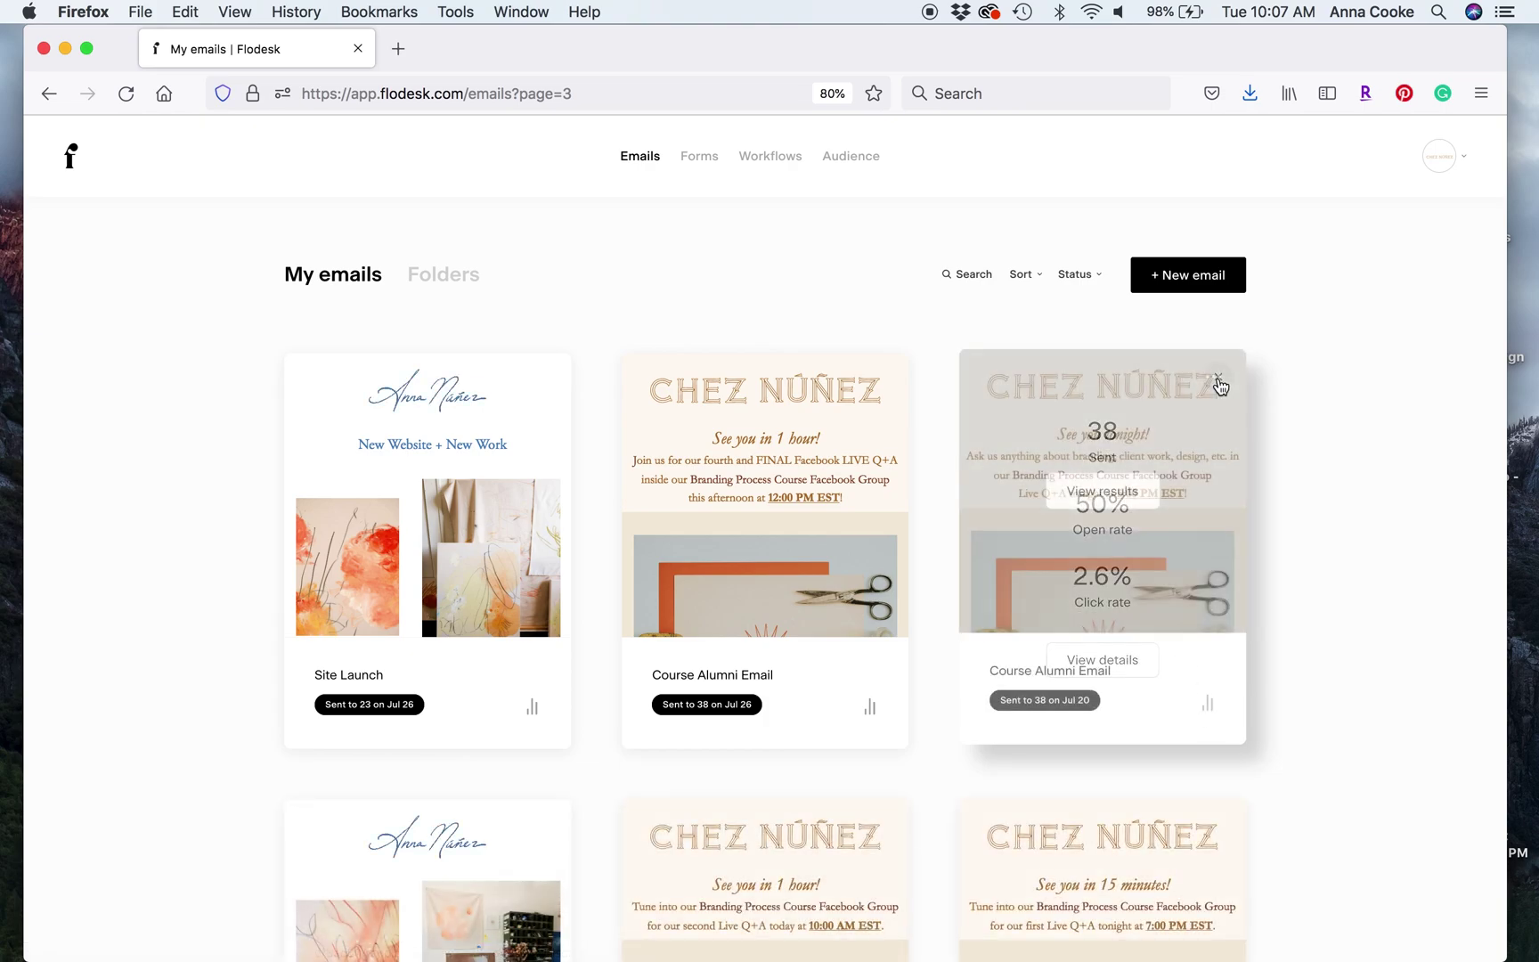
scroll(1338, 570, down, 10)
scroll(1339, 587, up, 10)
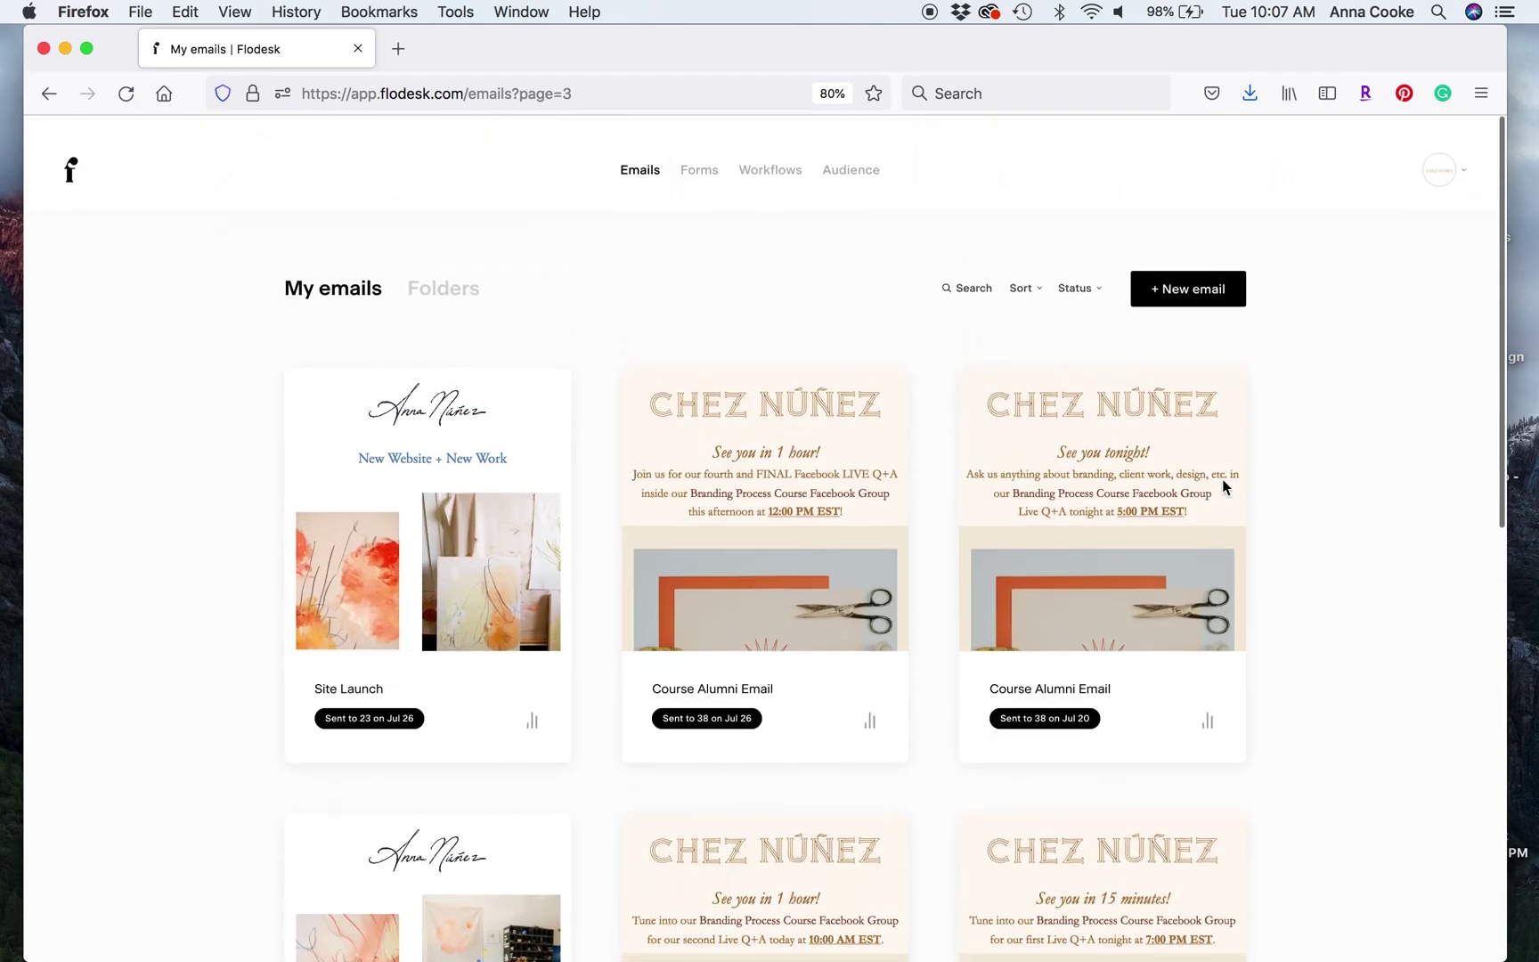
Return to page 1 of the email list and show the quick stats of the October 2021 Newsletter.
scroll(1222, 488, down, 10)
click(677, 880)
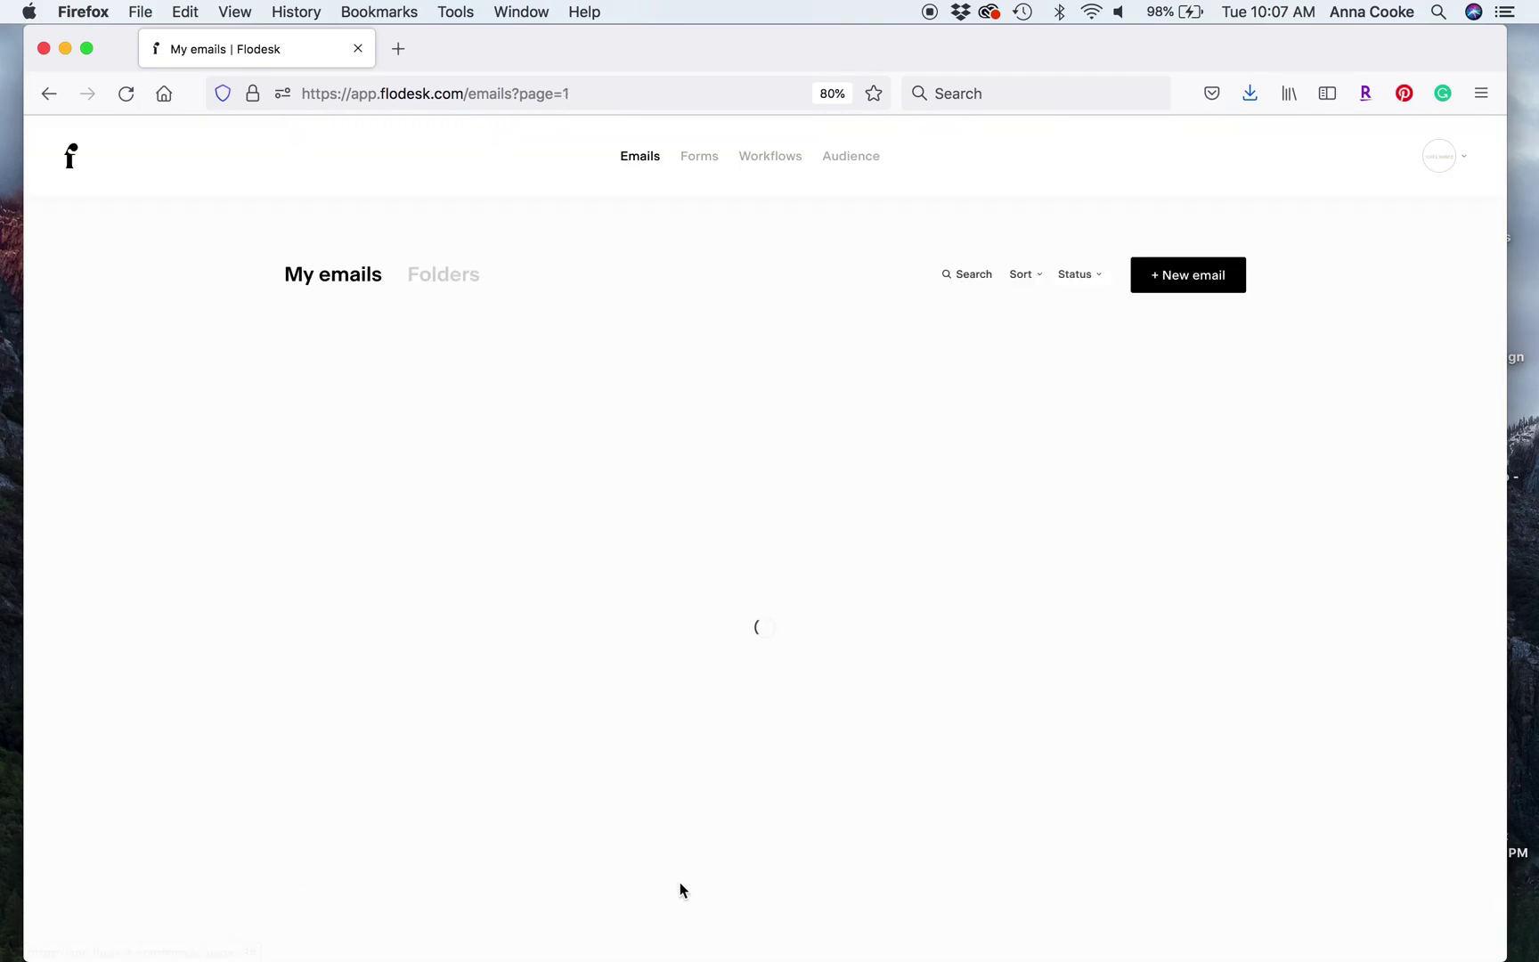
scroll(721, 891, down, 1)
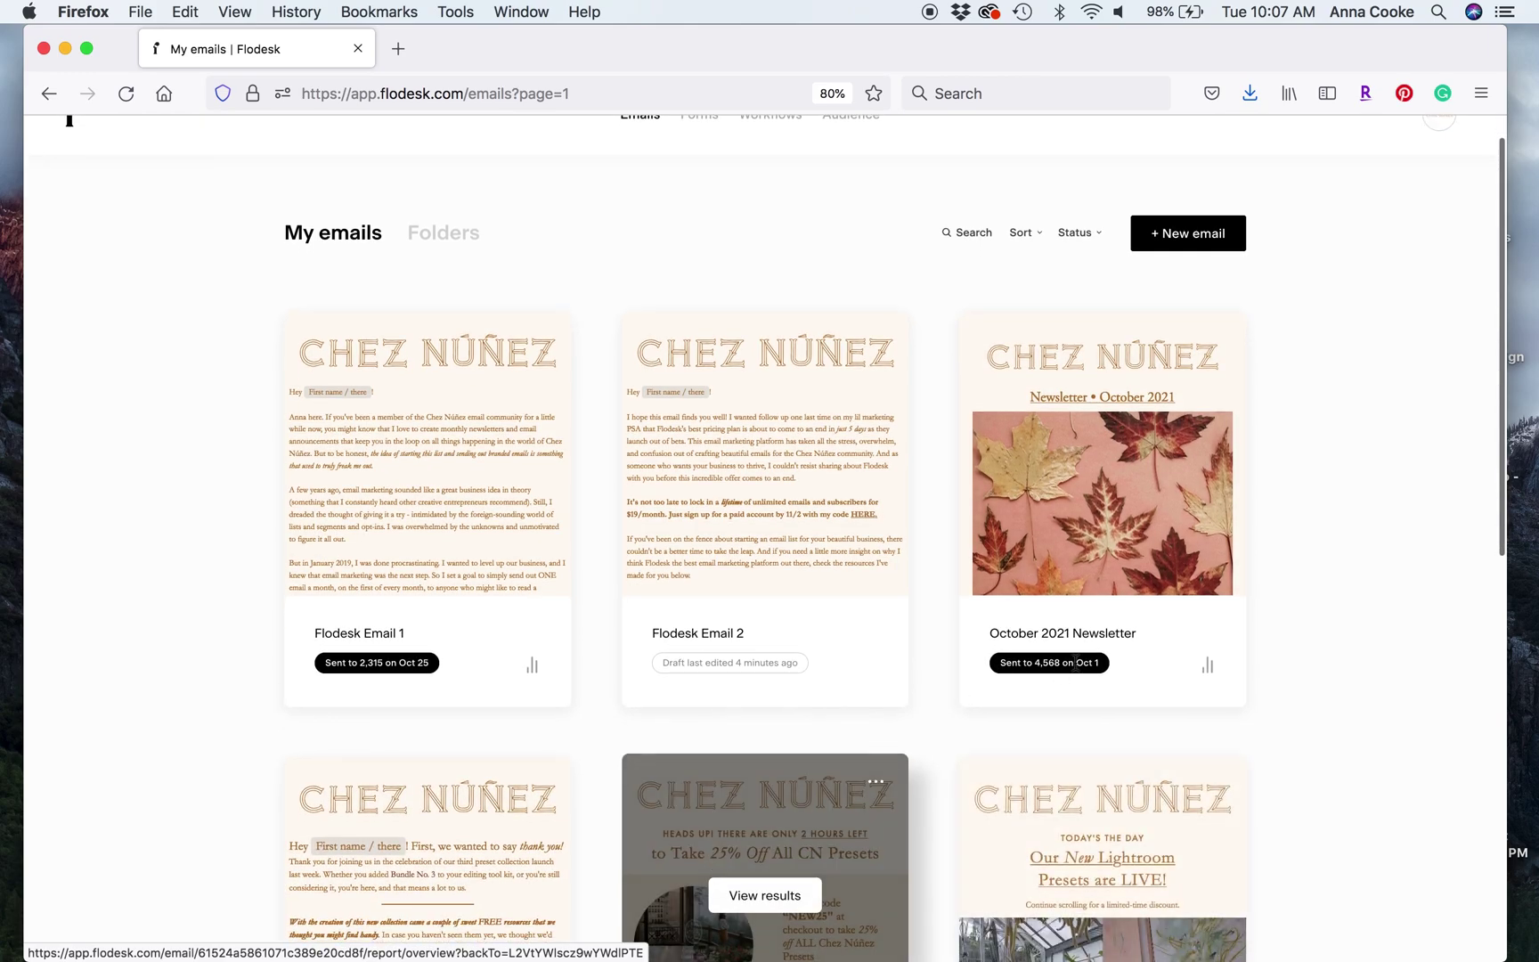
click(1206, 661)
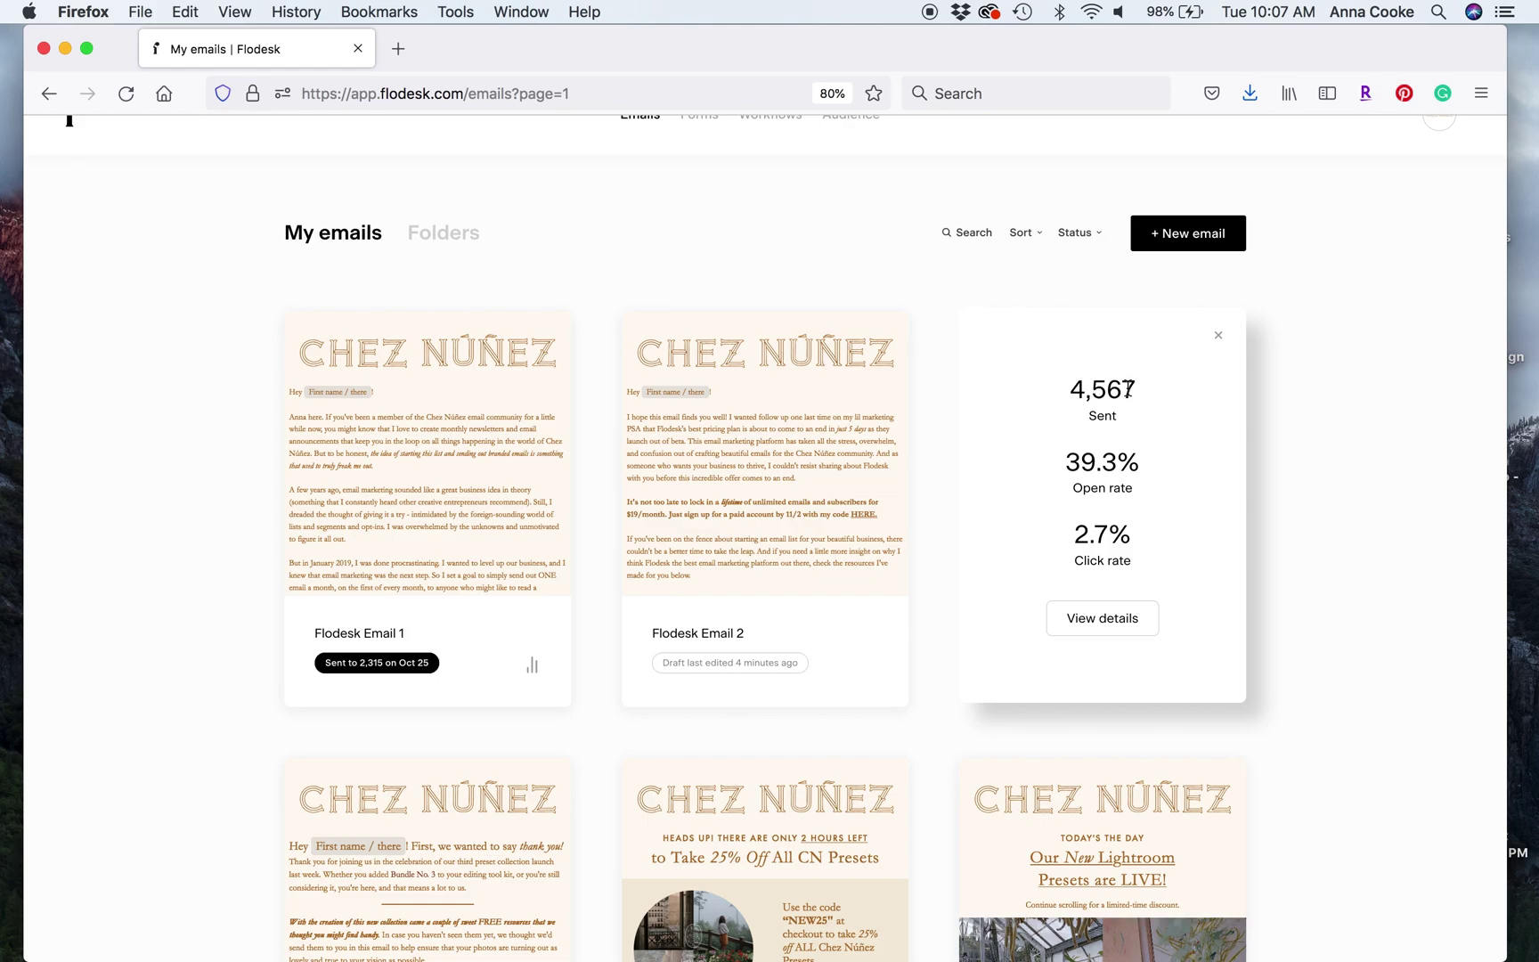
mouse_move(1104, 485)
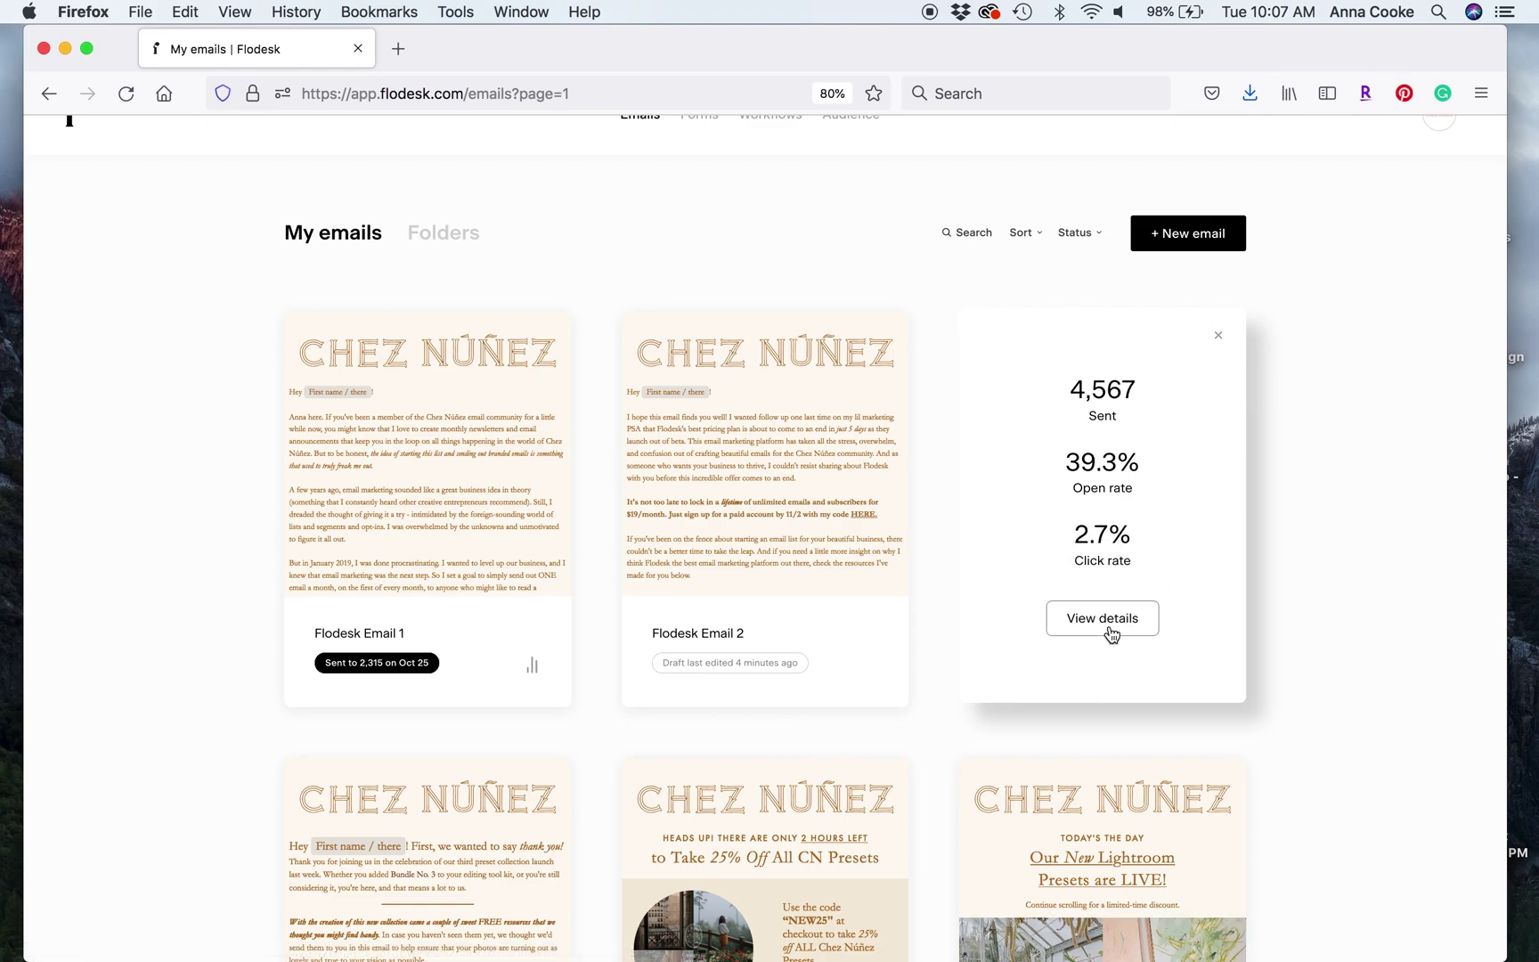
Review the October 2021 Newsletter's detailed report from the overview to deliverability, and return to the email list.
scroll(1109, 632, up, 1)
click(1093, 666)
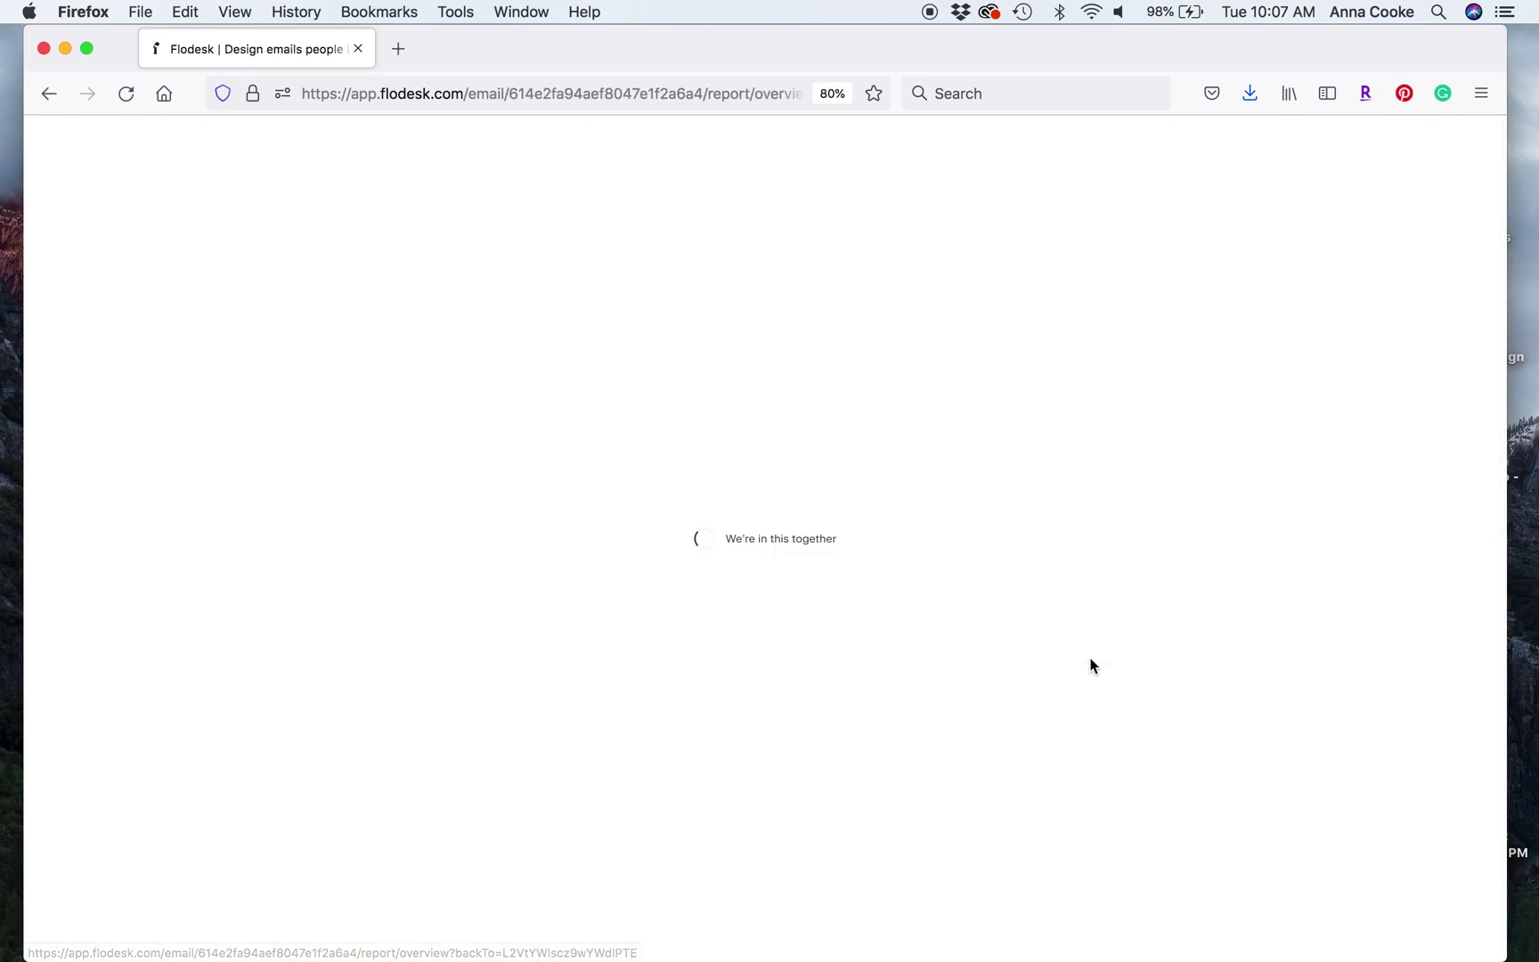
scroll(1092, 666, down, 10)
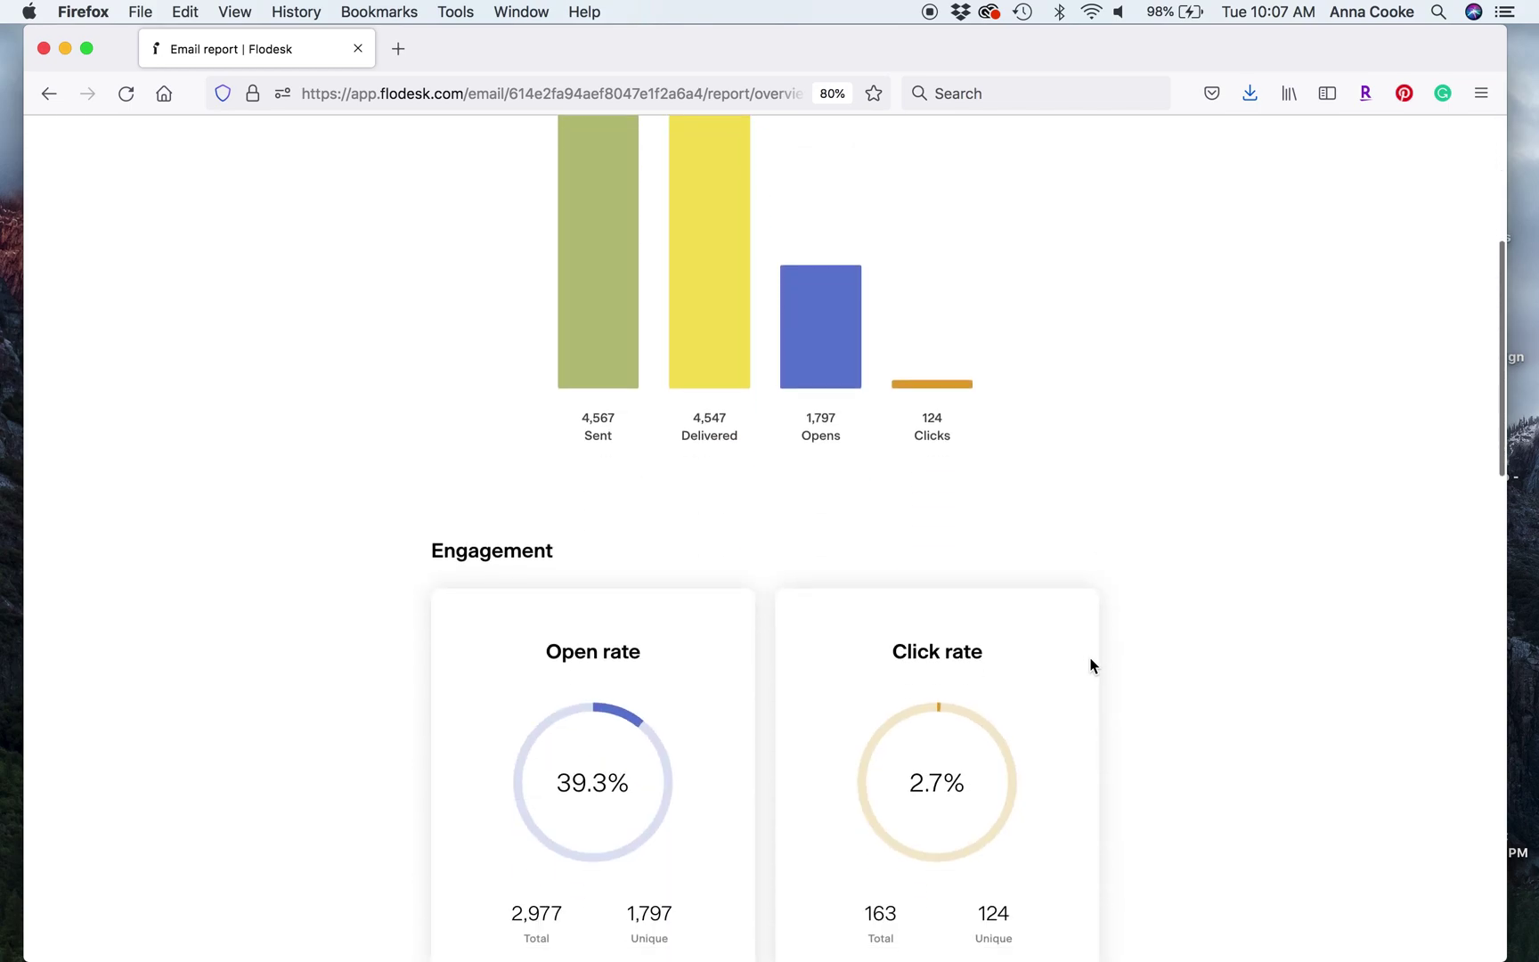
scroll(1093, 666, down, 10)
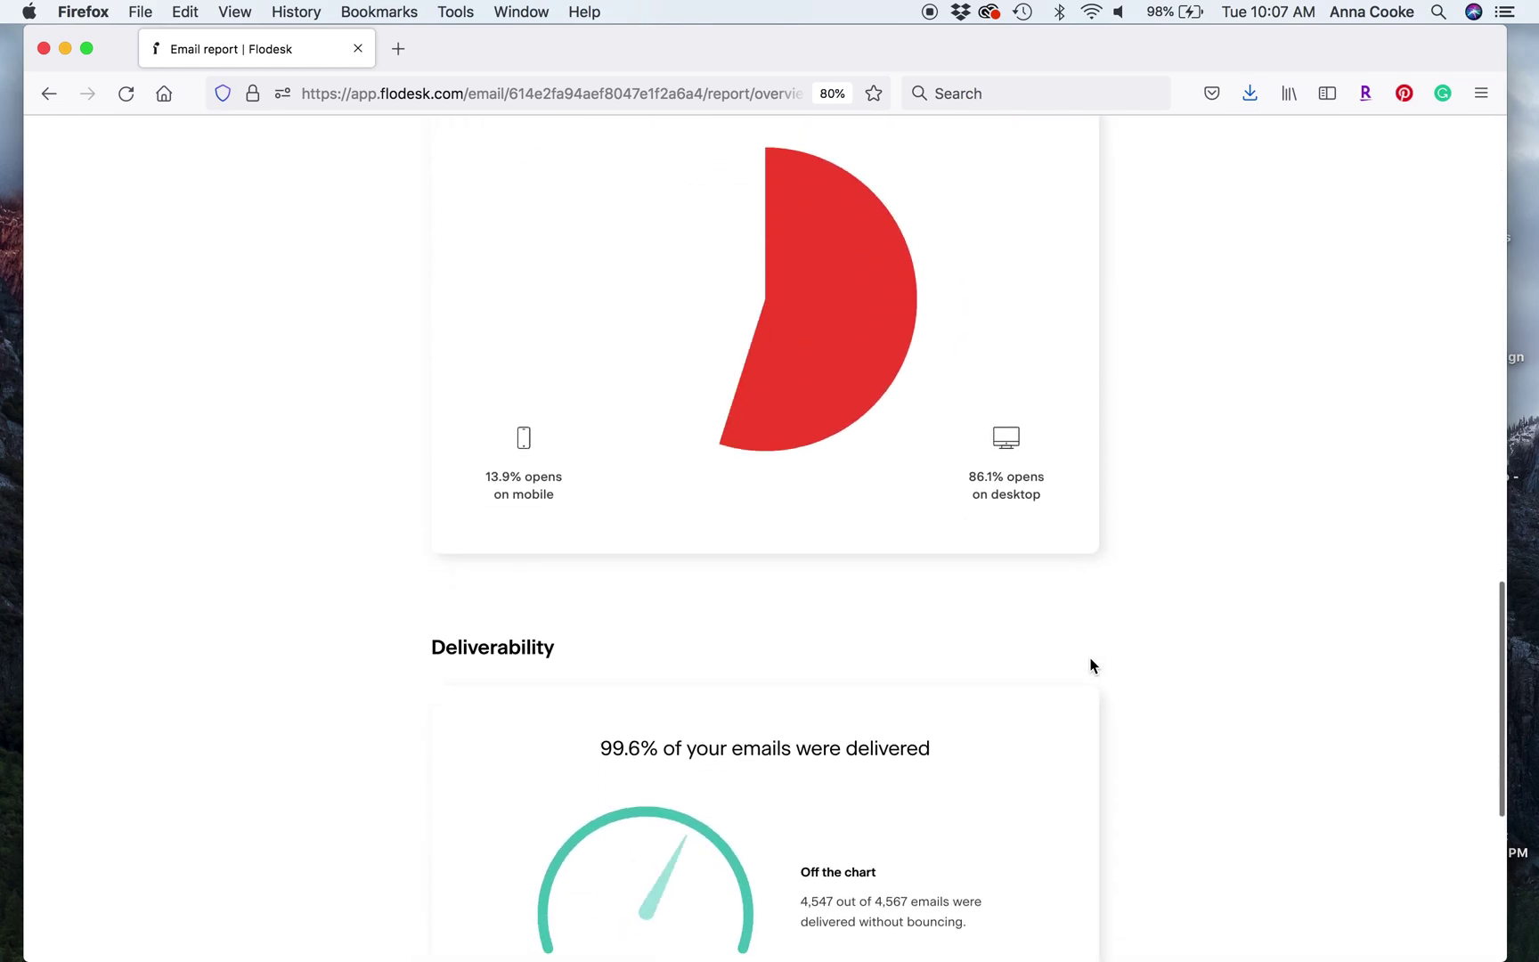
scroll(1090, 666, up, 20)
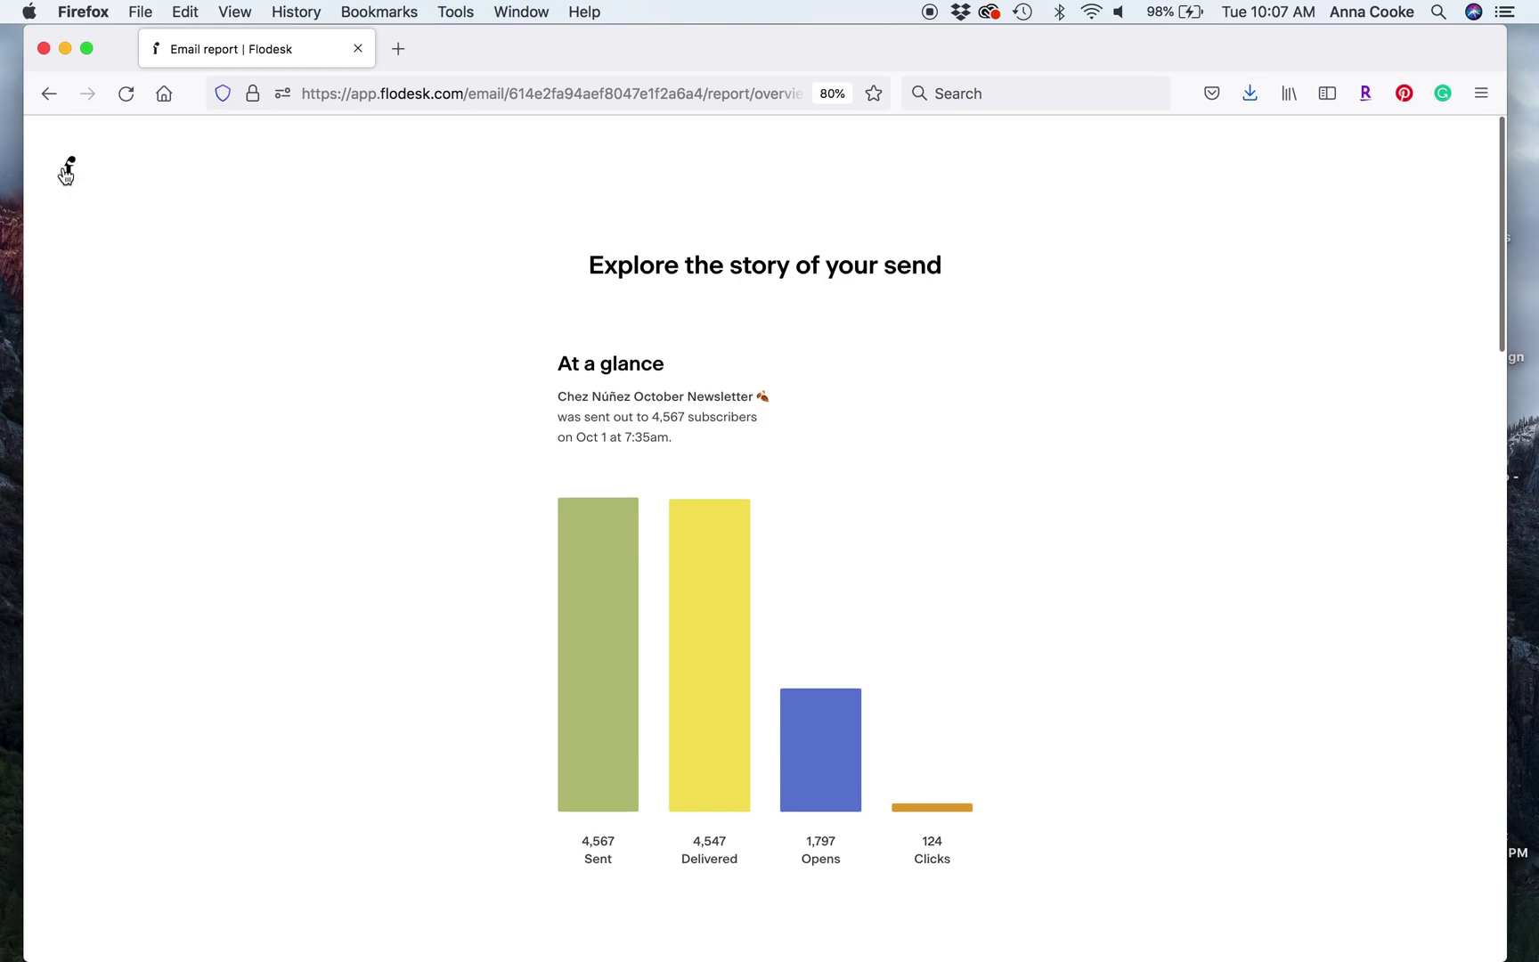
click(67, 171)
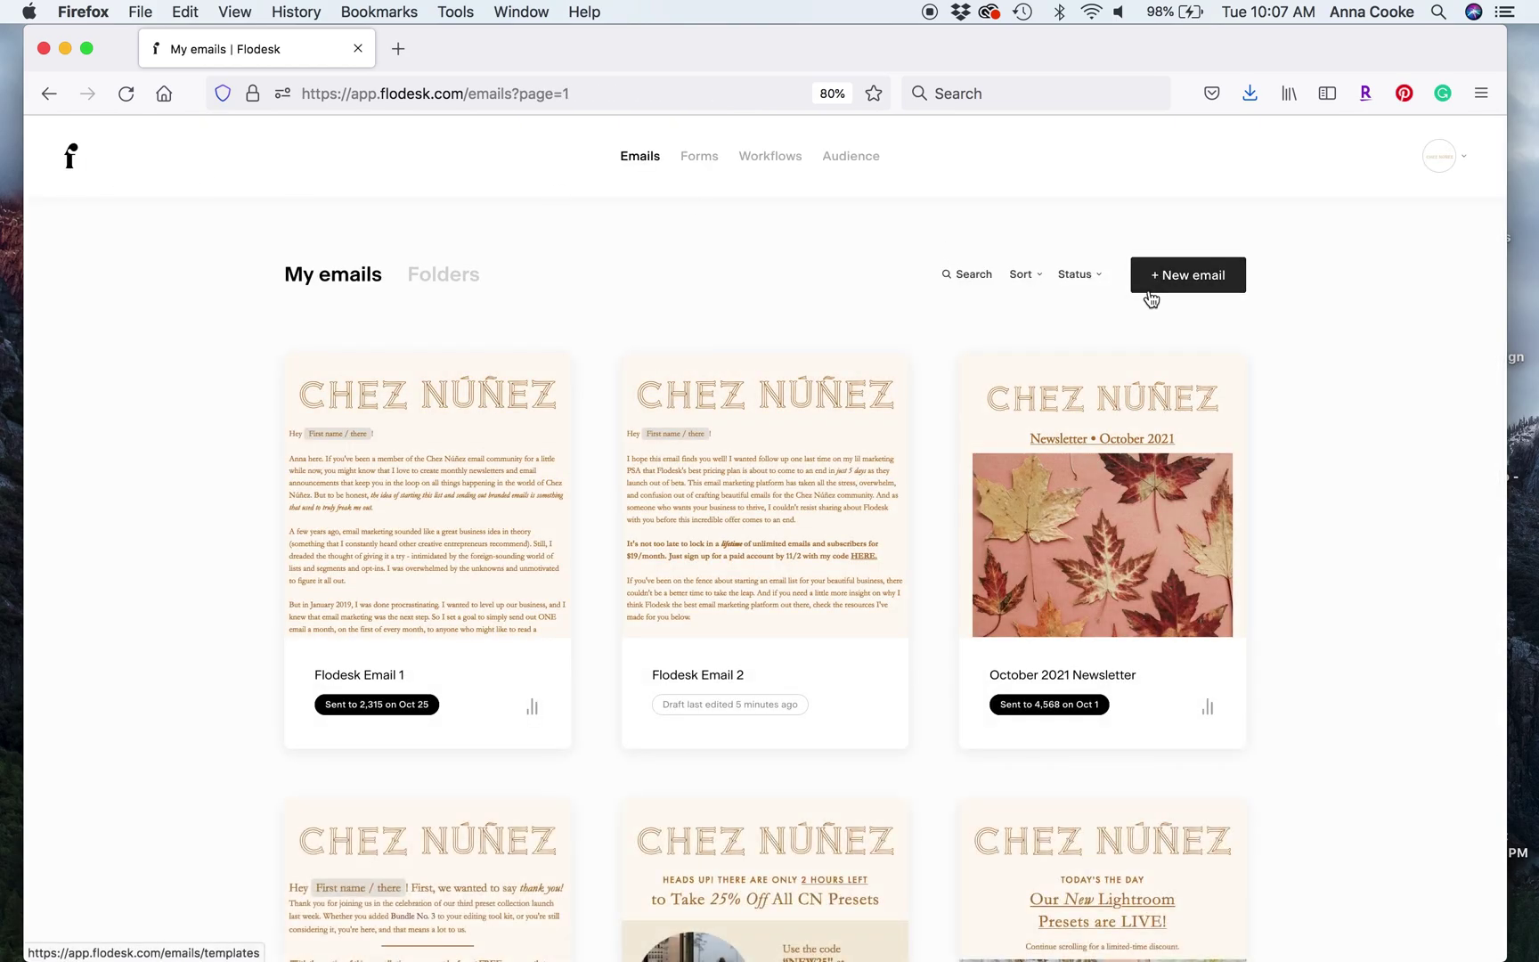
Start a new email from My emails to reach the template gallery.
scroll(981, 585, down, 10)
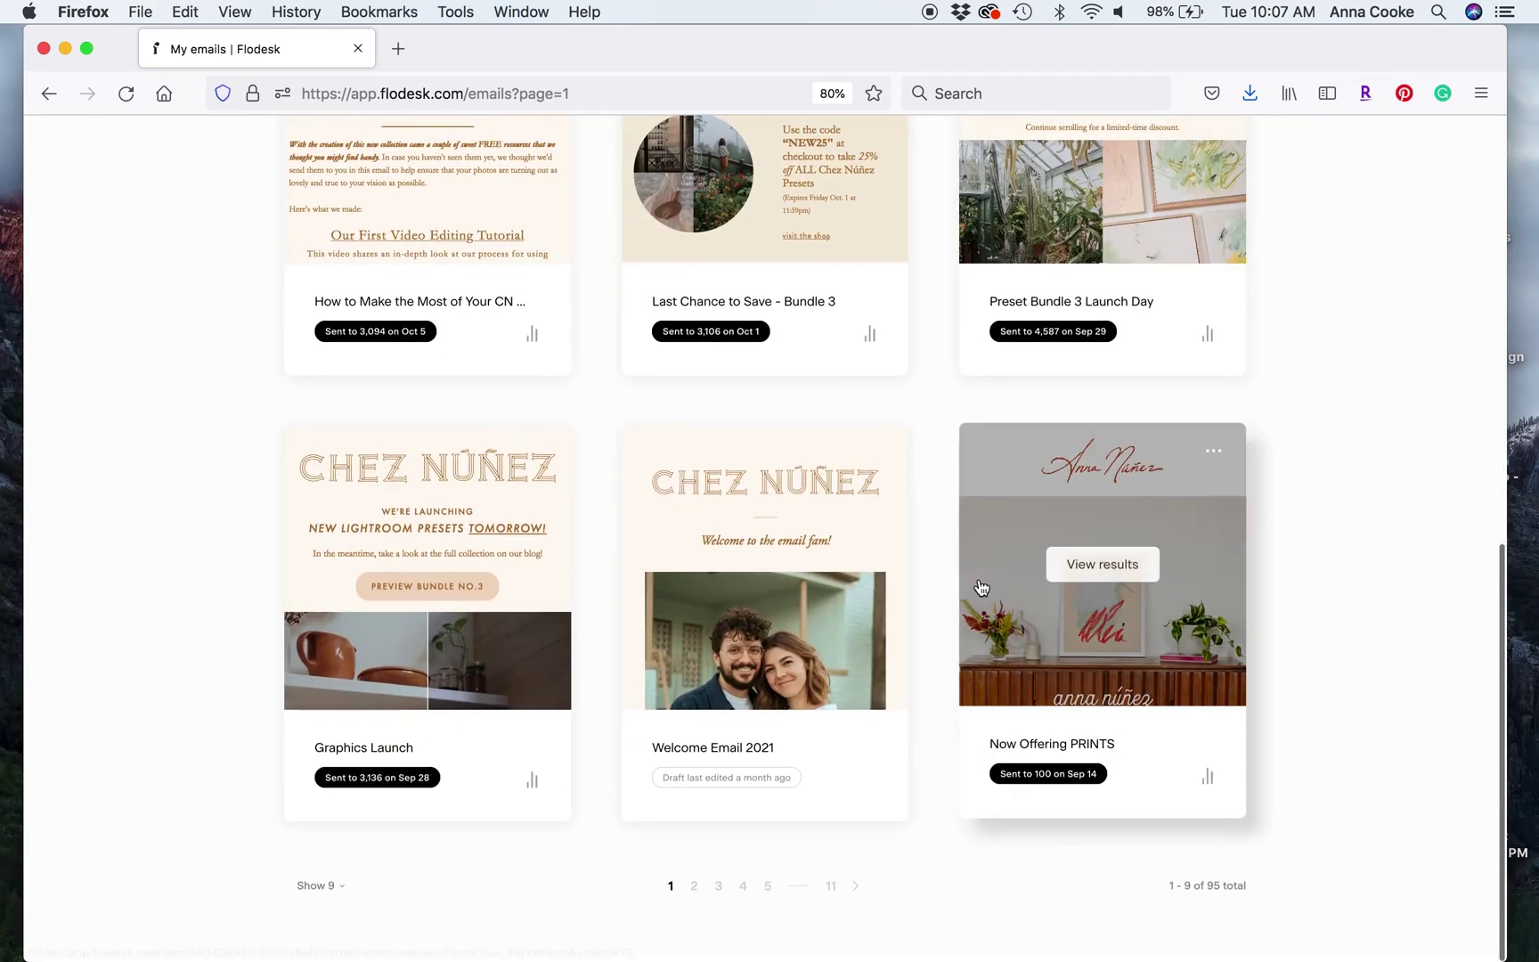
scroll(980, 586, up, 10)
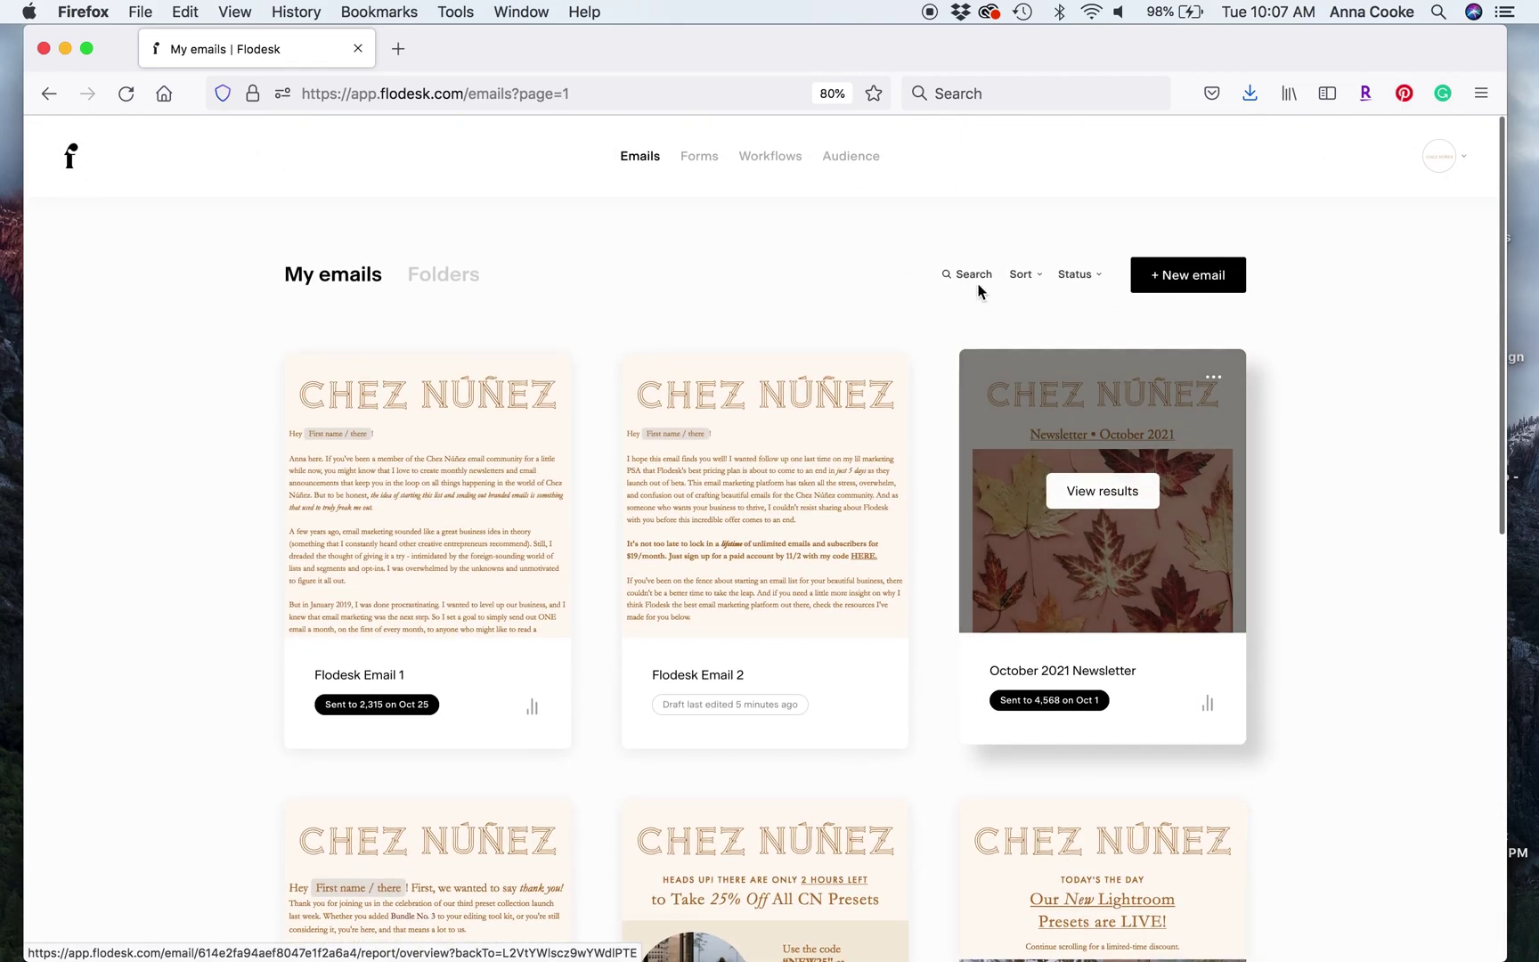
click(1201, 283)
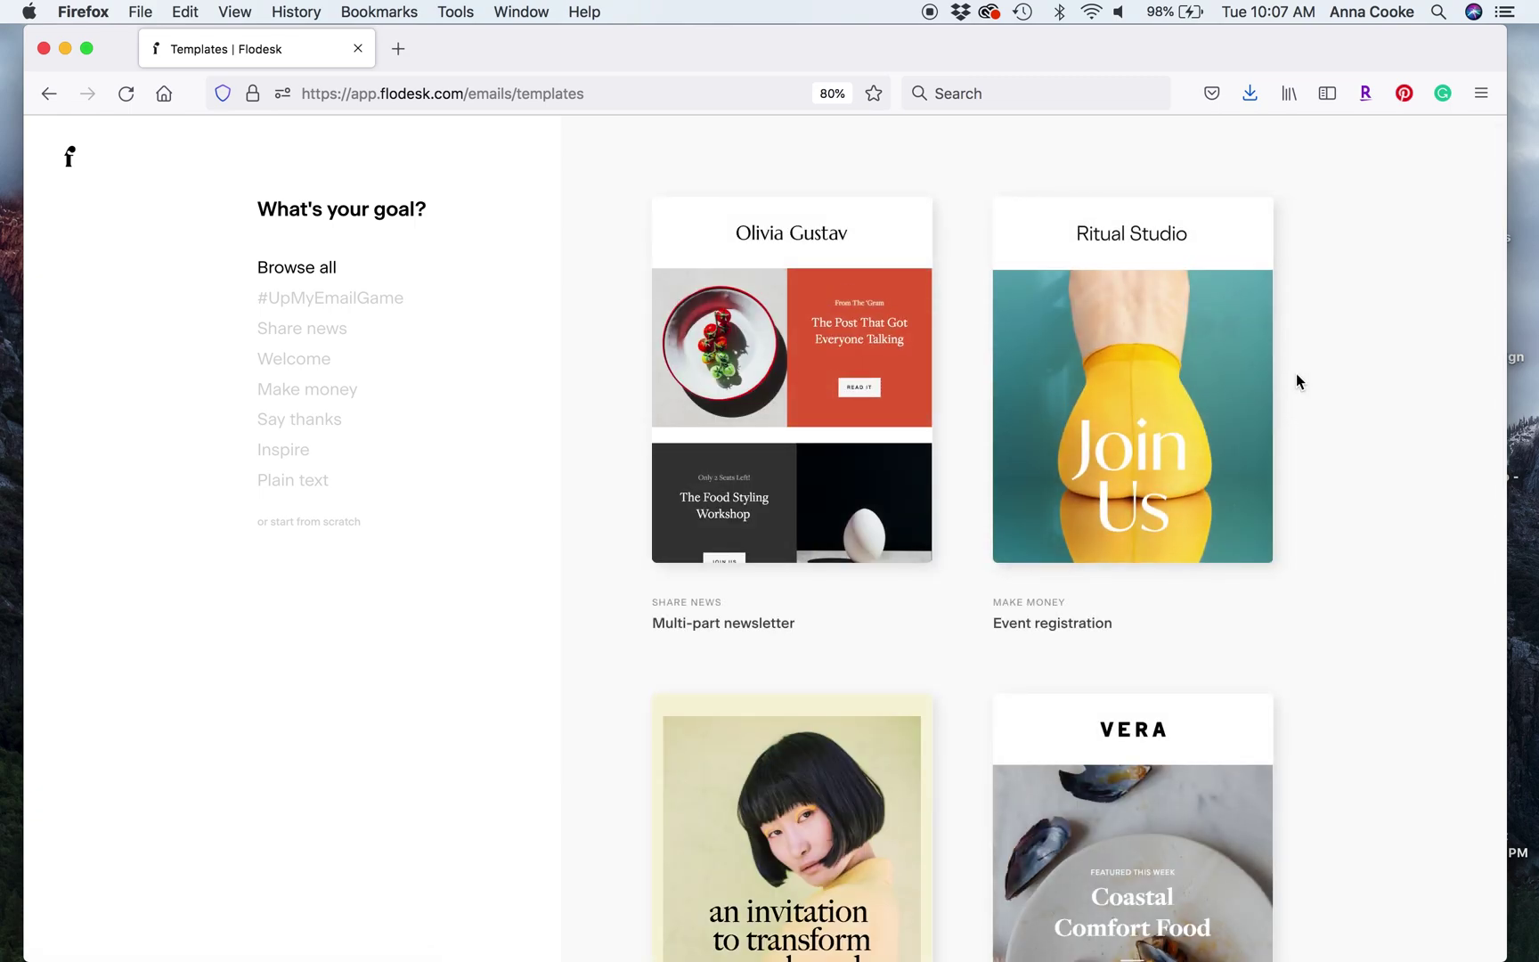
Browse the full email template gallery to examine the available designs across all goals.
scroll(1296, 375, down, 9)
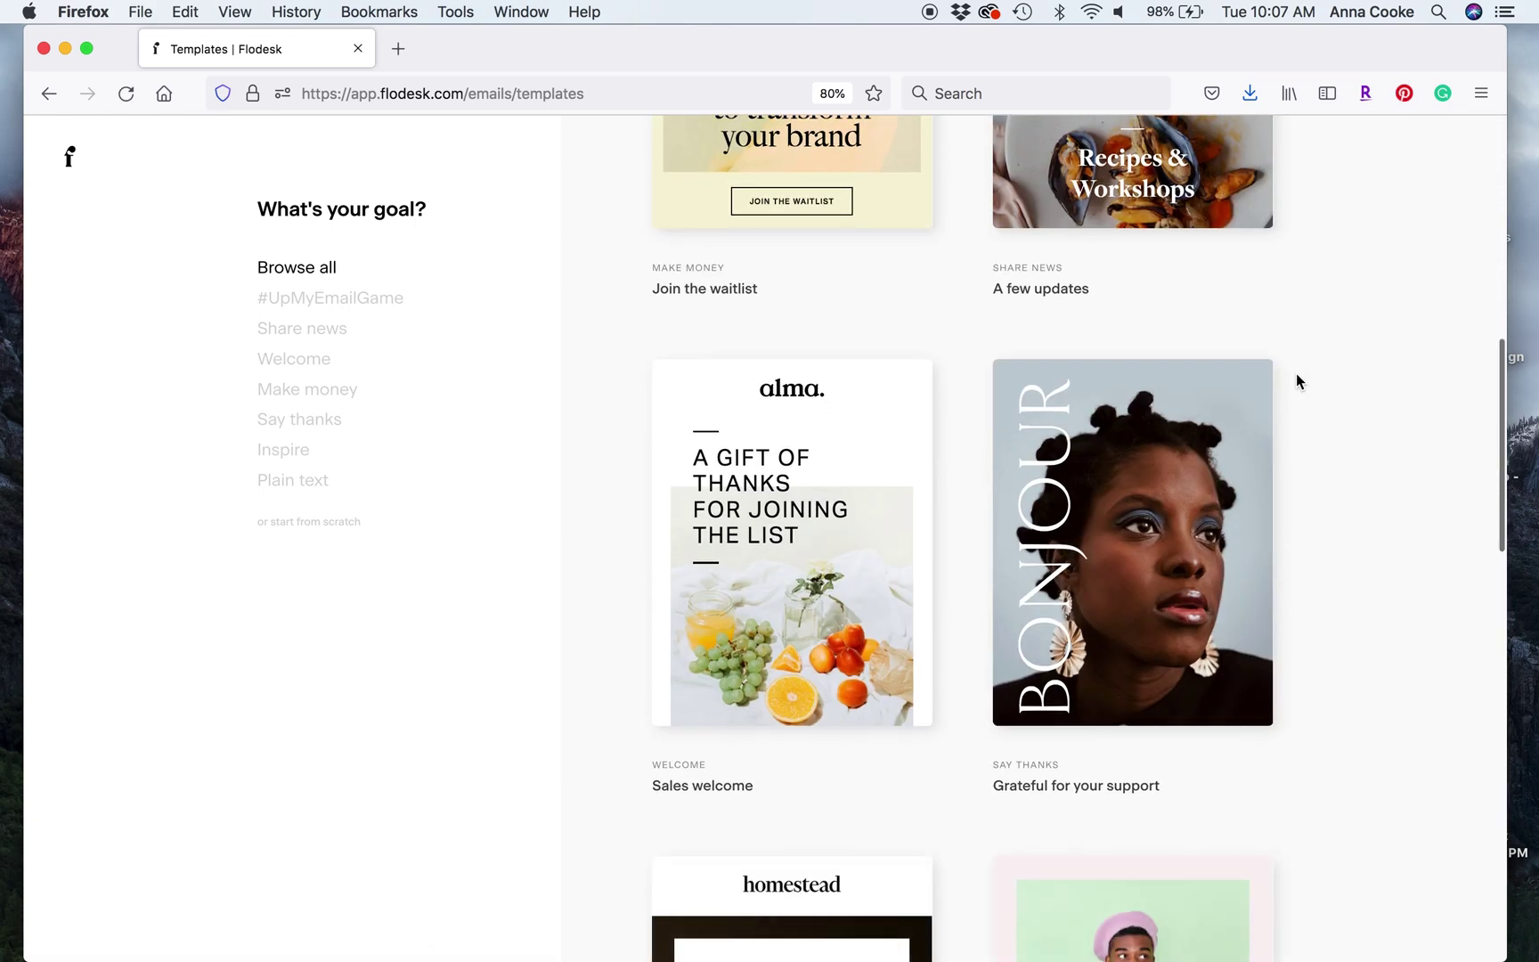
scroll(1296, 373, down, 4)
scroll(1296, 381, down, 15)
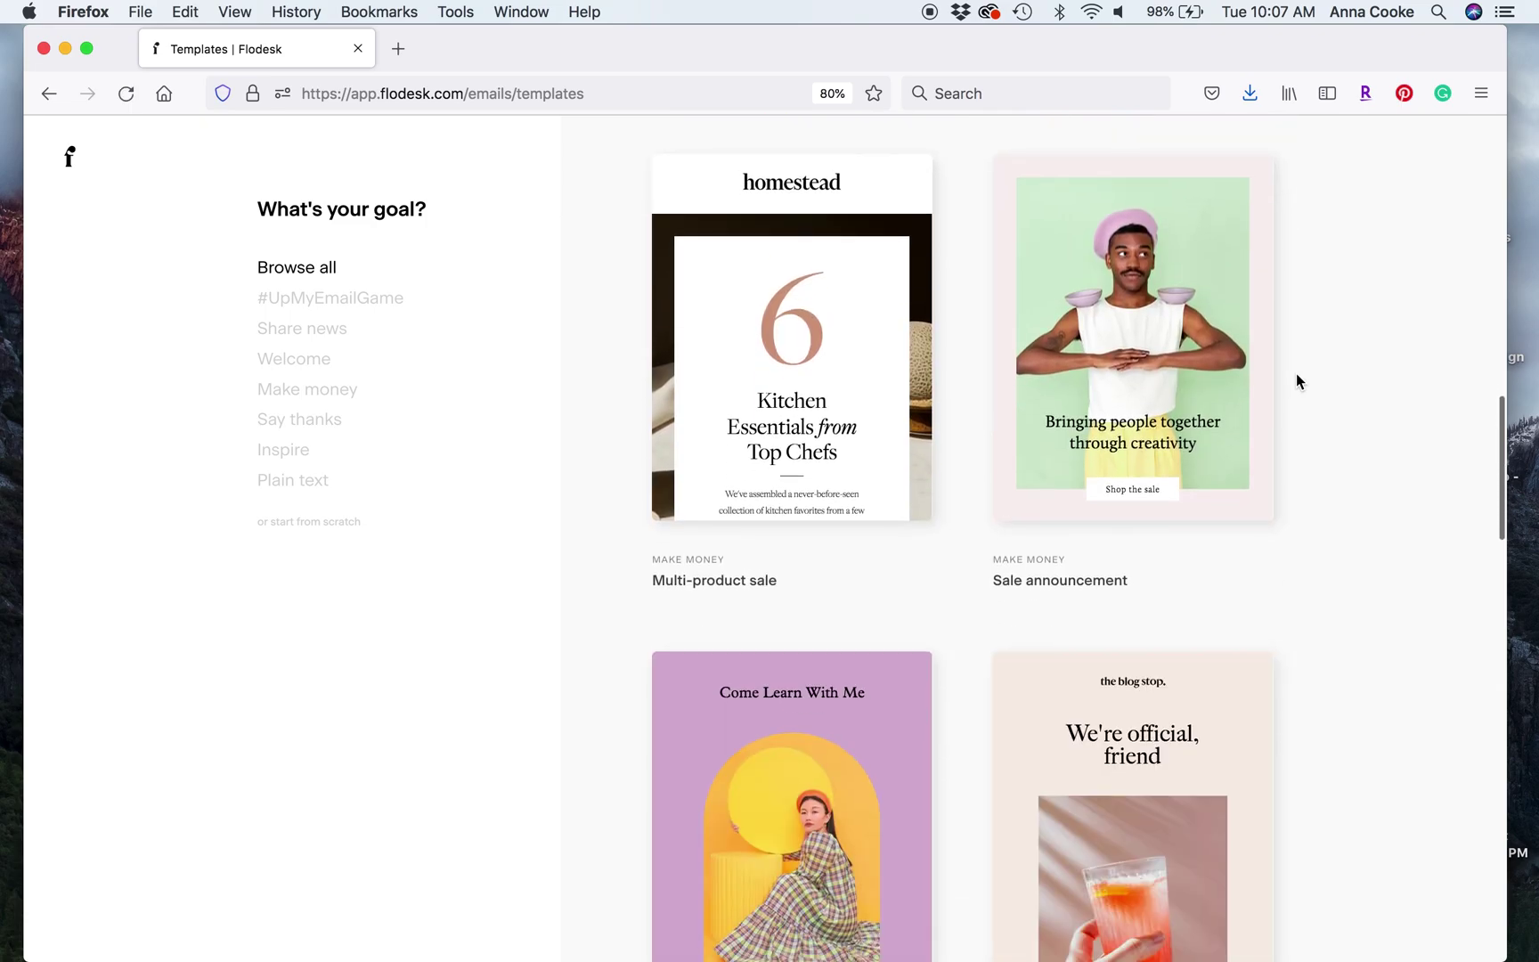
scroll(1296, 381, down, 10)
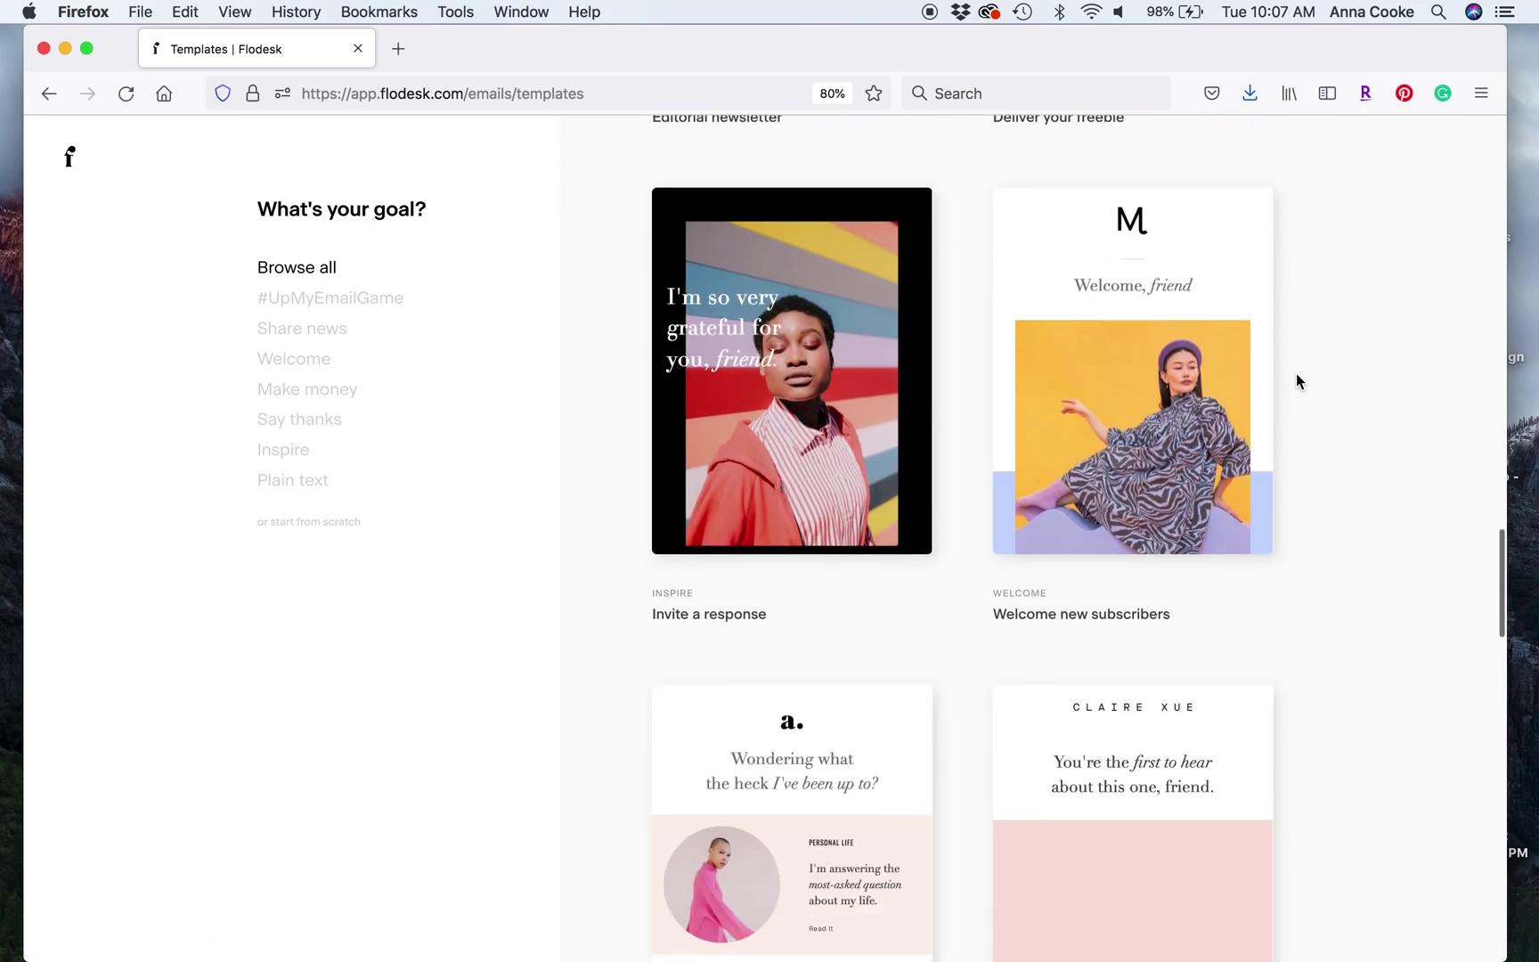
scroll(1296, 382, down, 15)
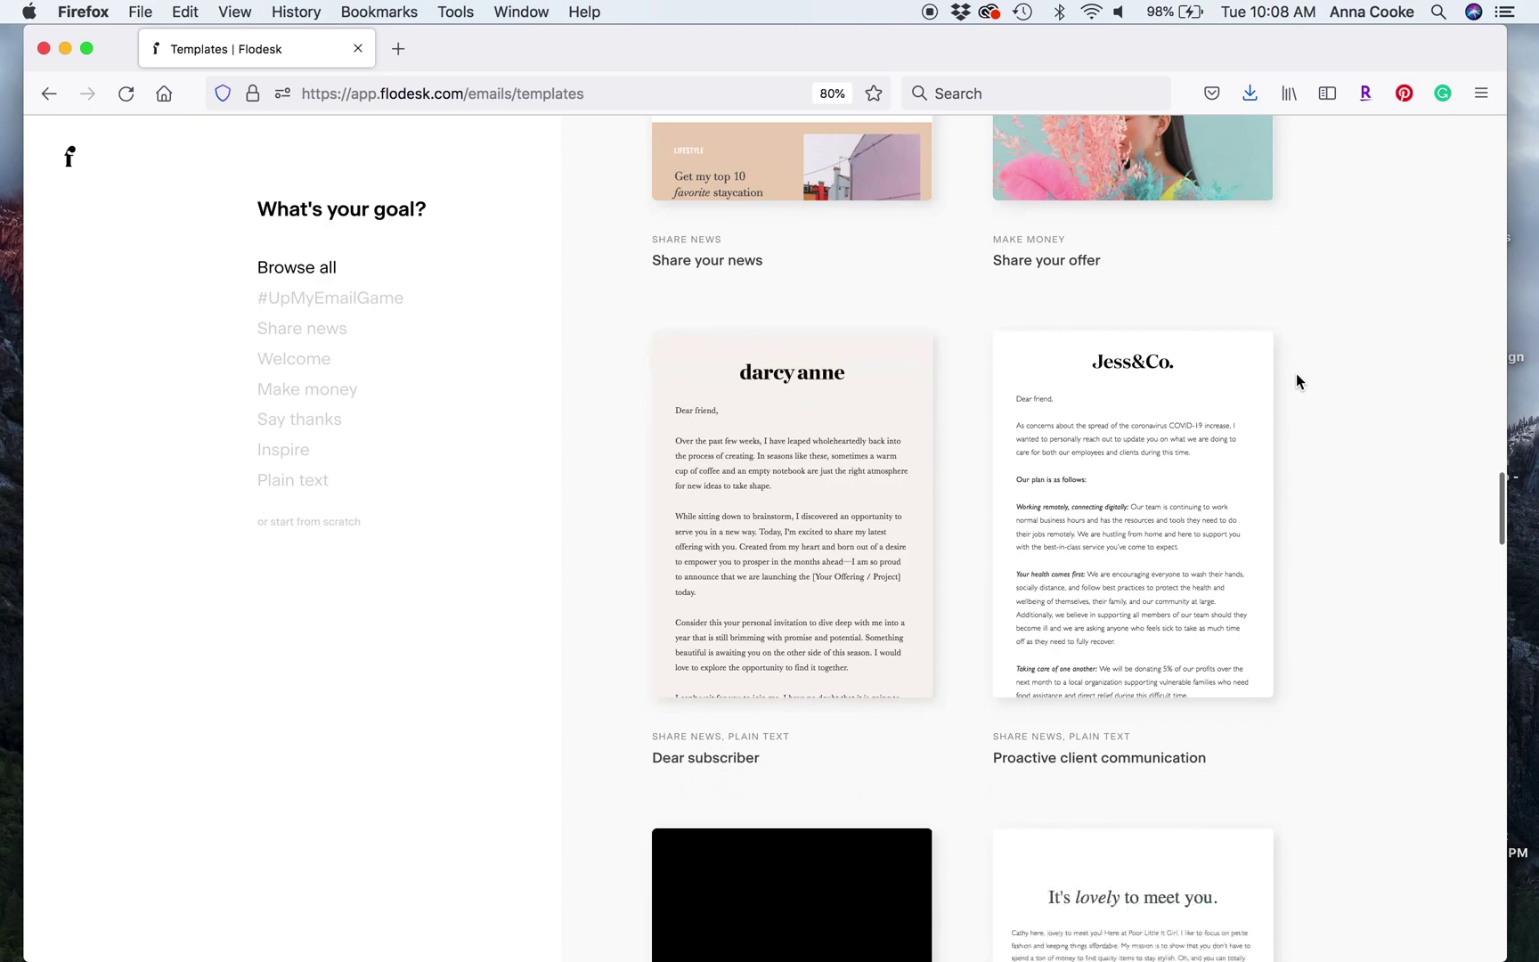
scroll(1296, 381, down, 3)
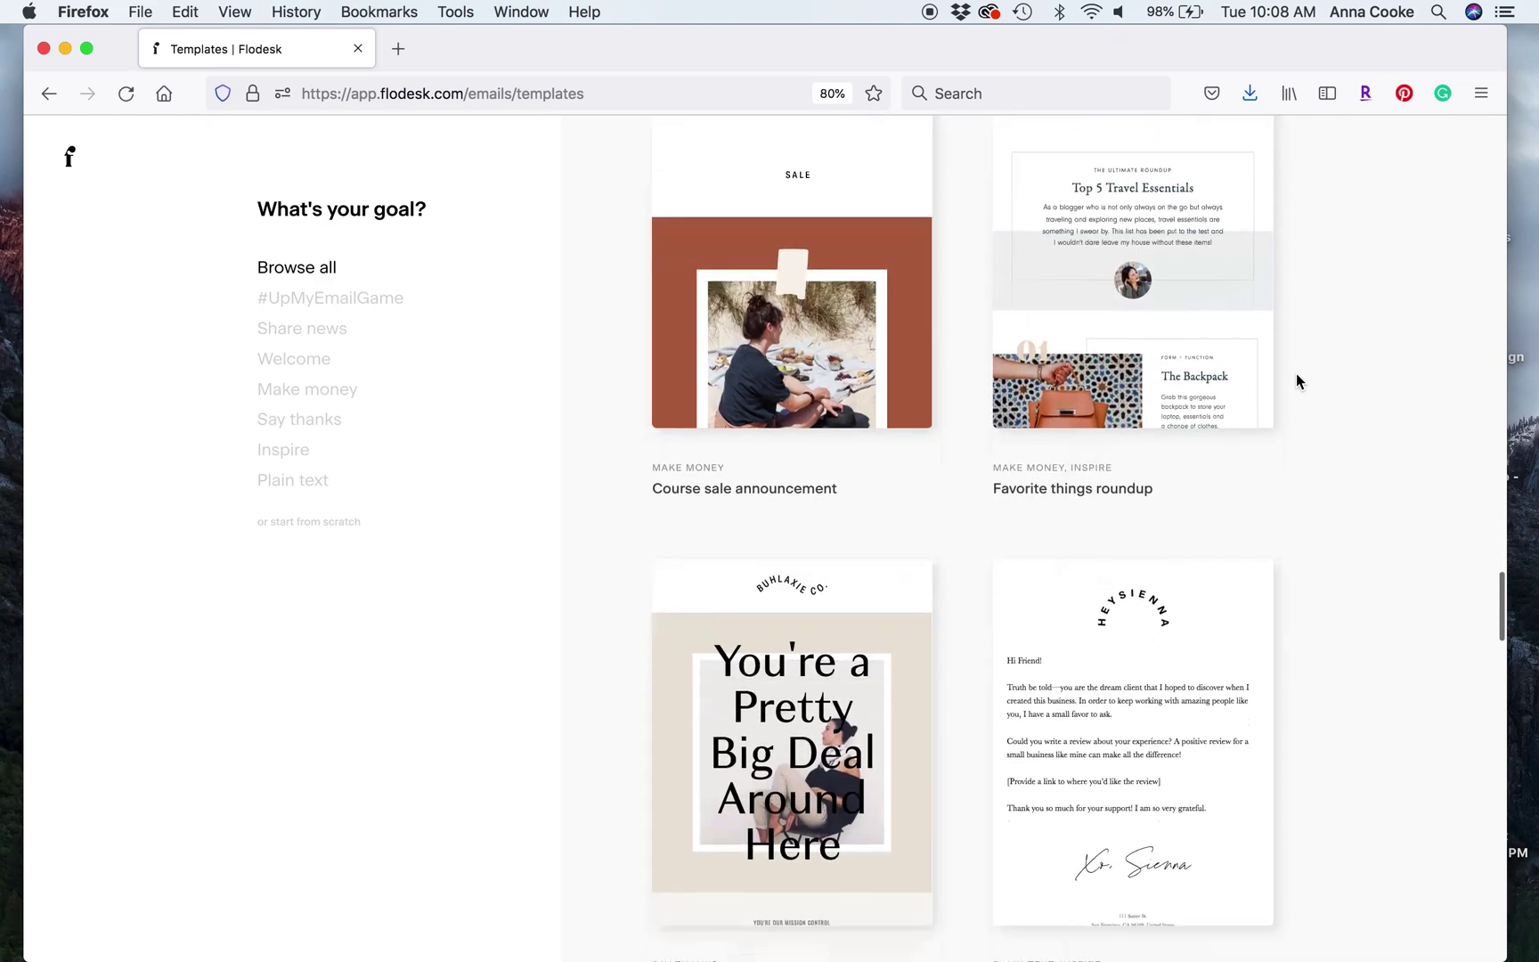
scroll(1295, 382, down, 10)
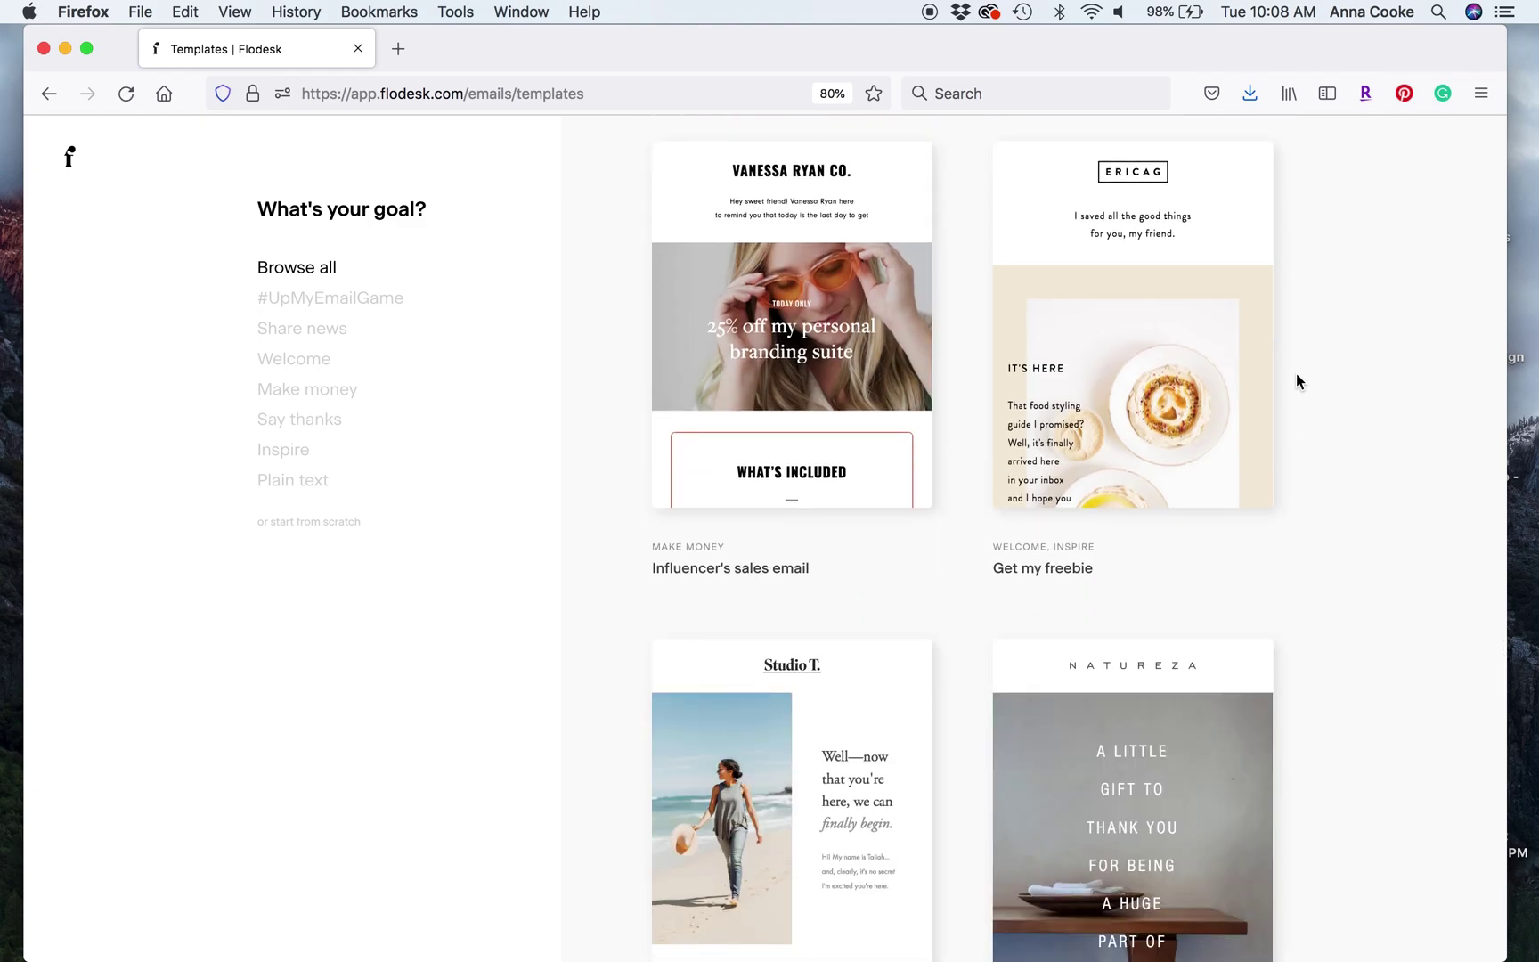
scroll(1295, 381, down, 12)
scroll(1295, 381, up, 2)
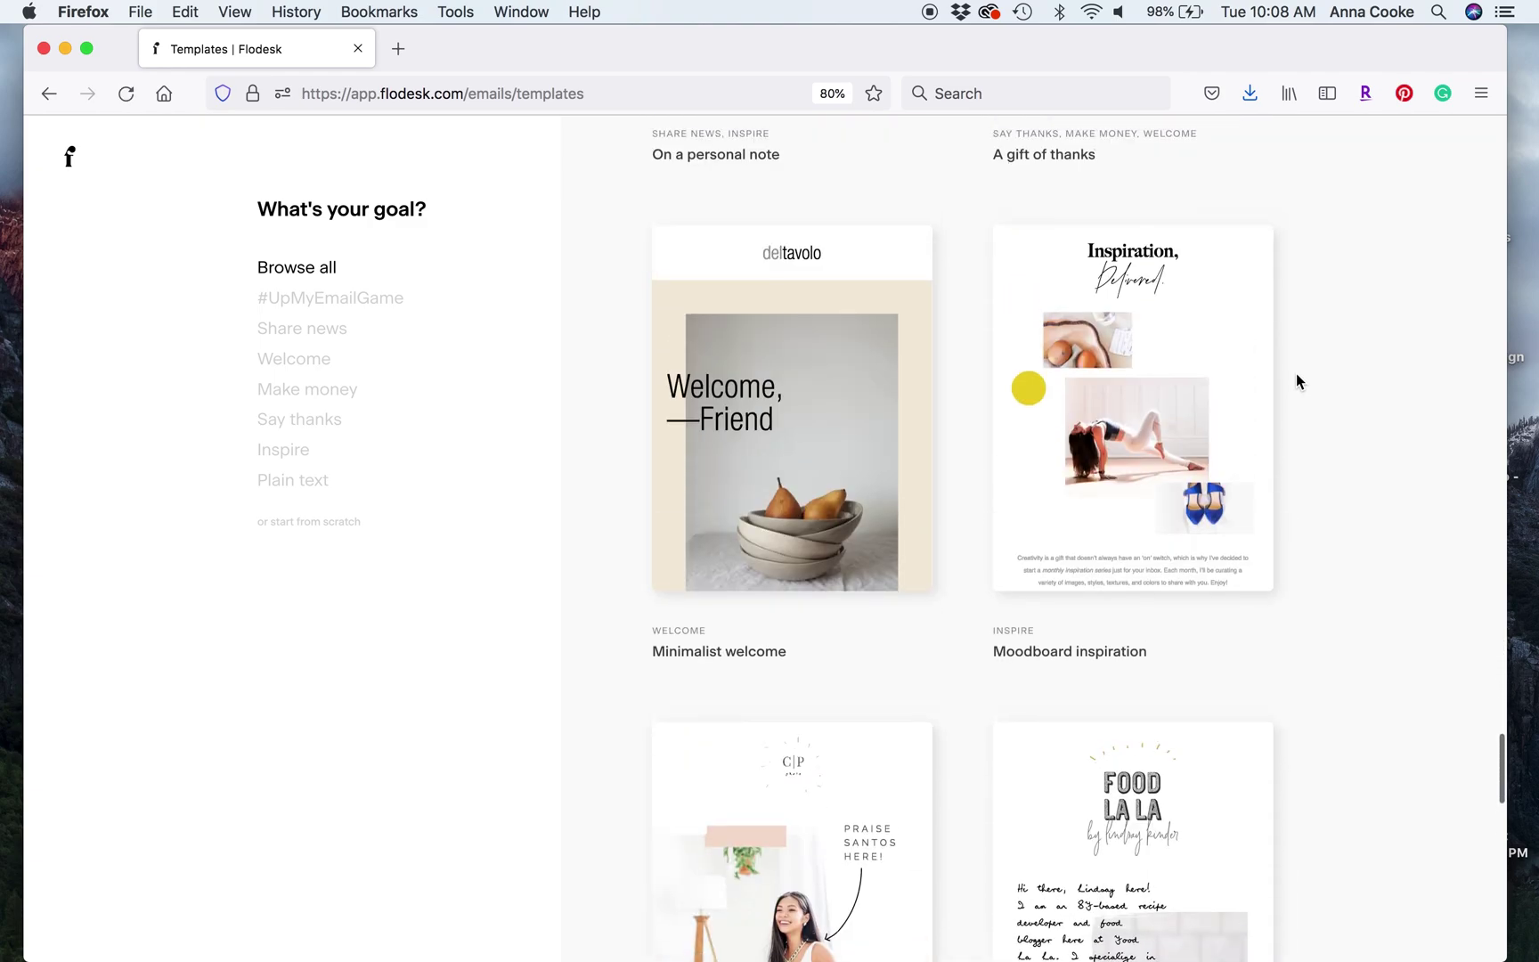
scroll(1296, 382, down, 5)
scroll(1296, 374, down, 10)
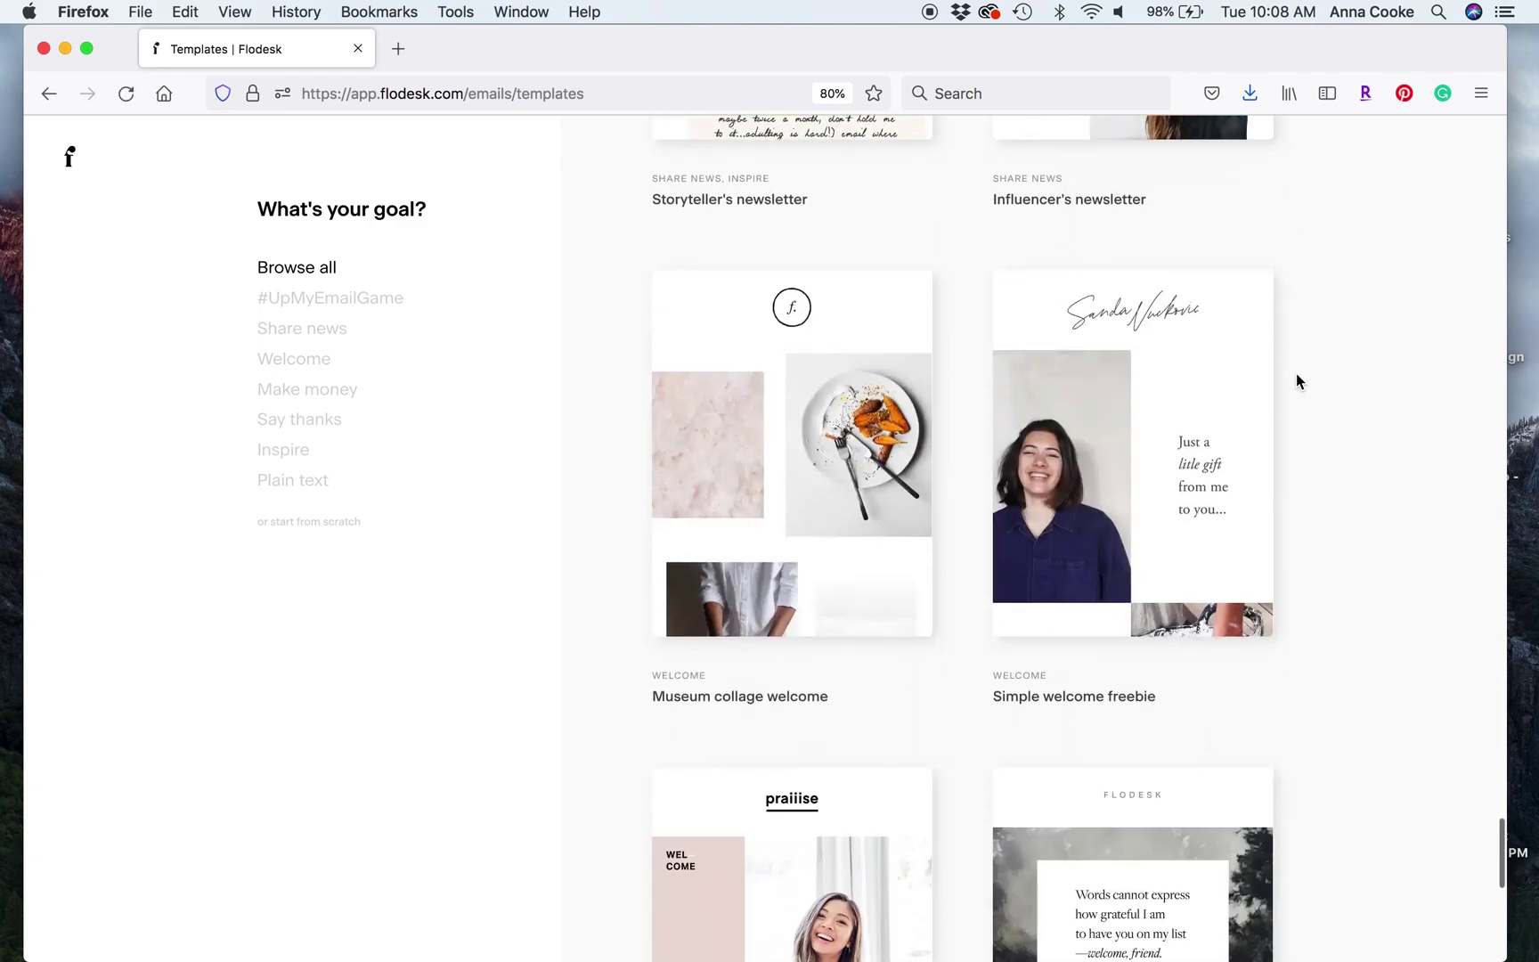
scroll(1296, 374, up, 4)
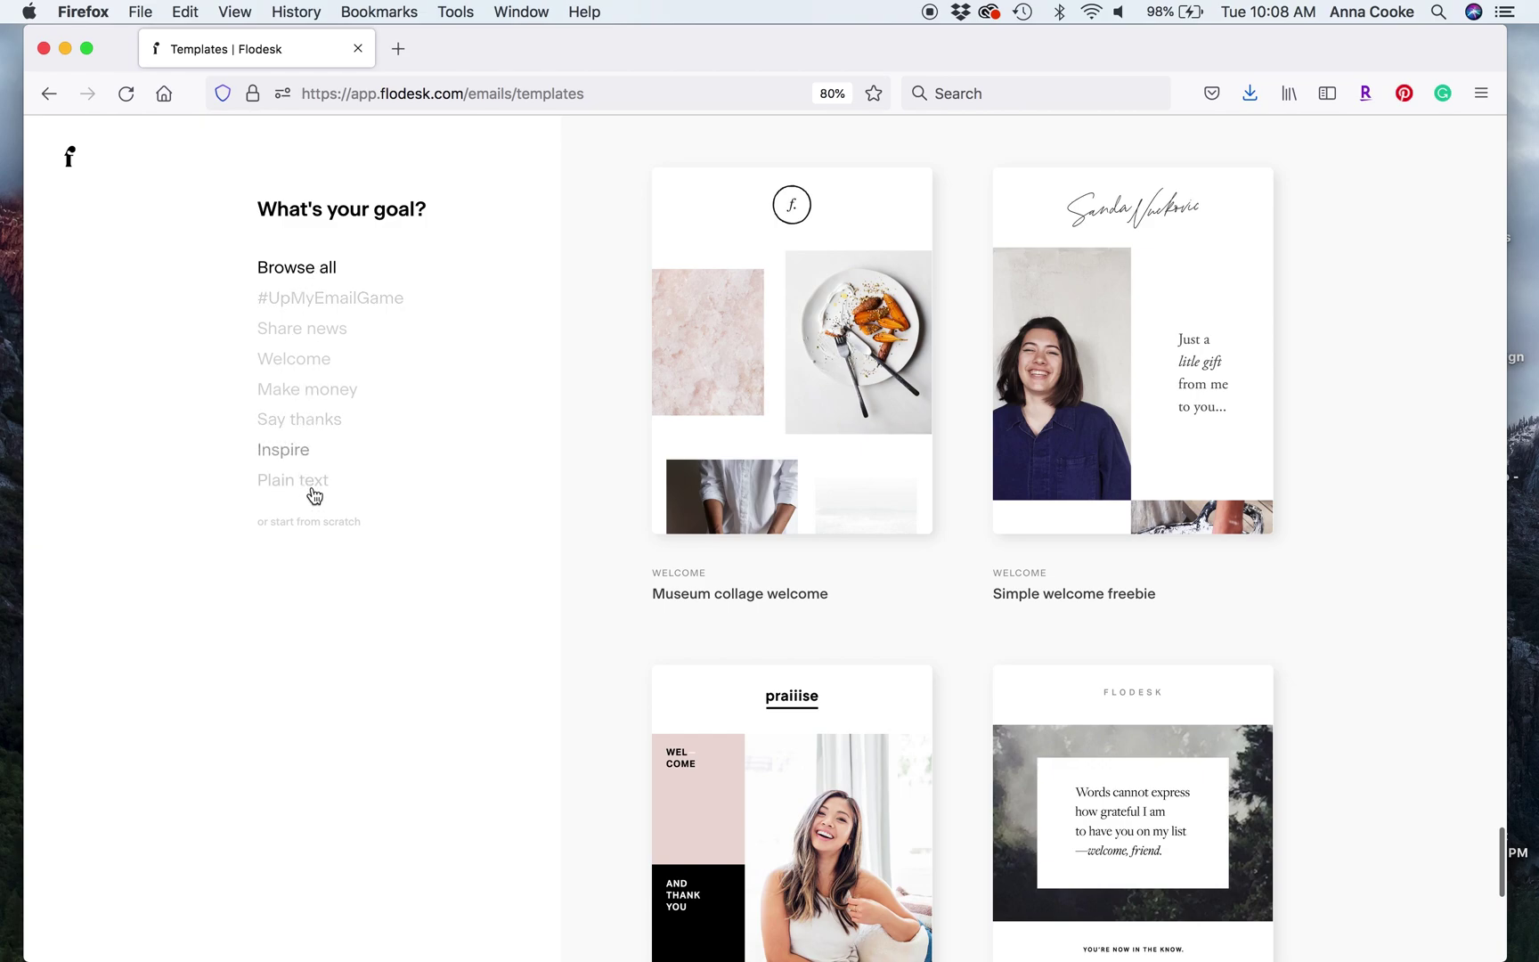
Open the Museum collage welcome template, look through its preview and start customizing it.
click(820, 354)
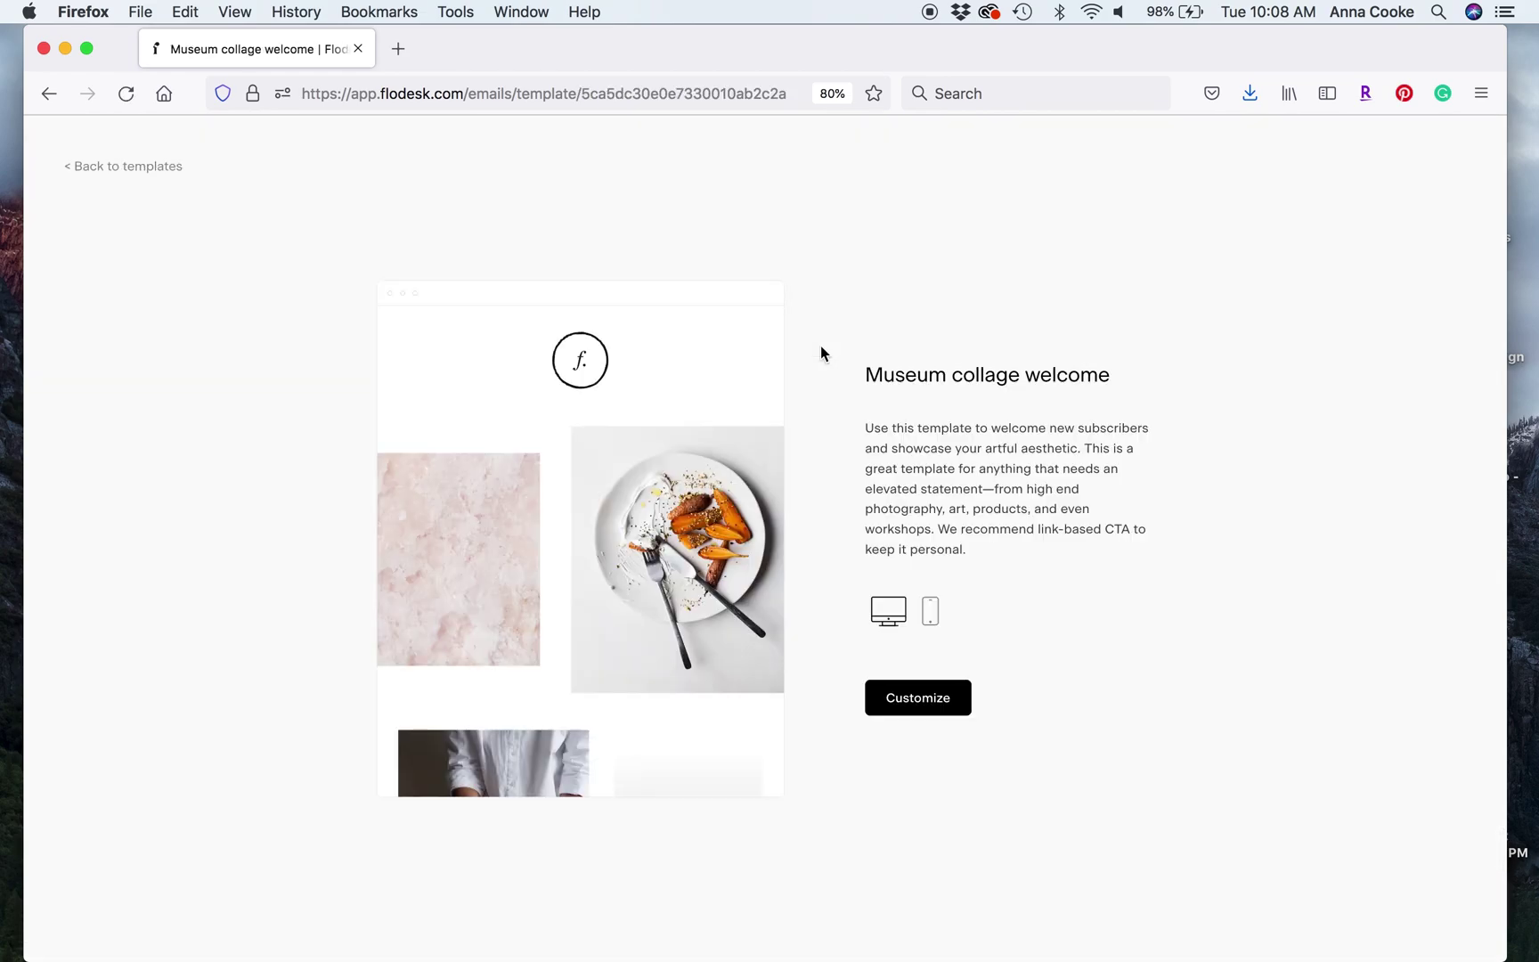
scroll(623, 606, down, 5)
scroll(622, 600, down, 4)
scroll(623, 600, up, 12)
scroll(622, 600, down, 10)
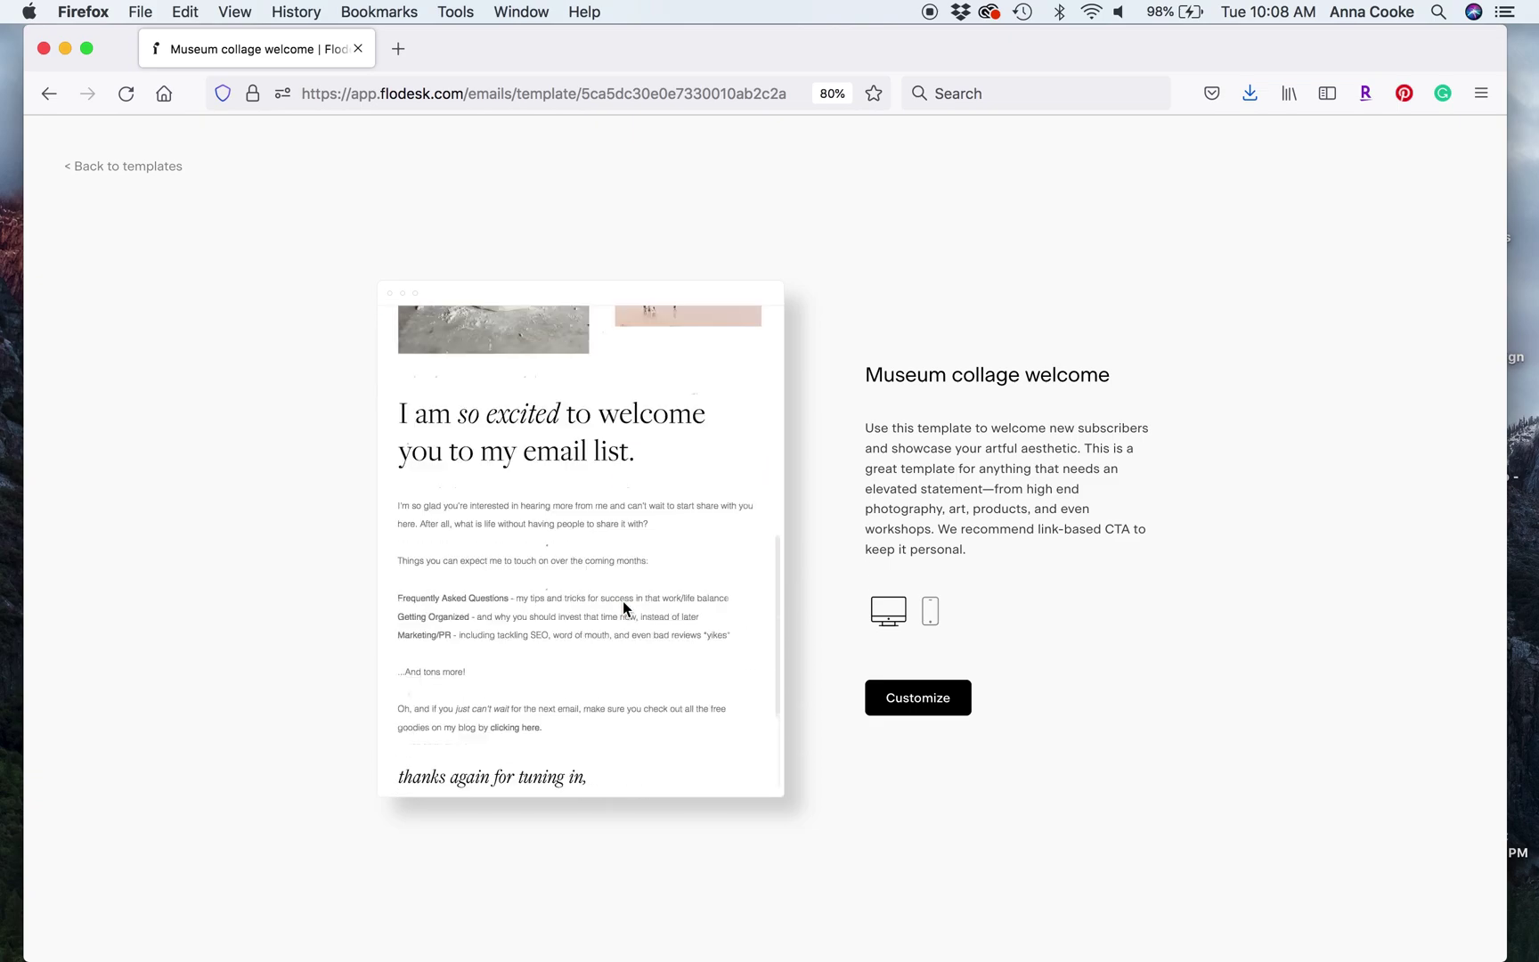
click(900, 710)
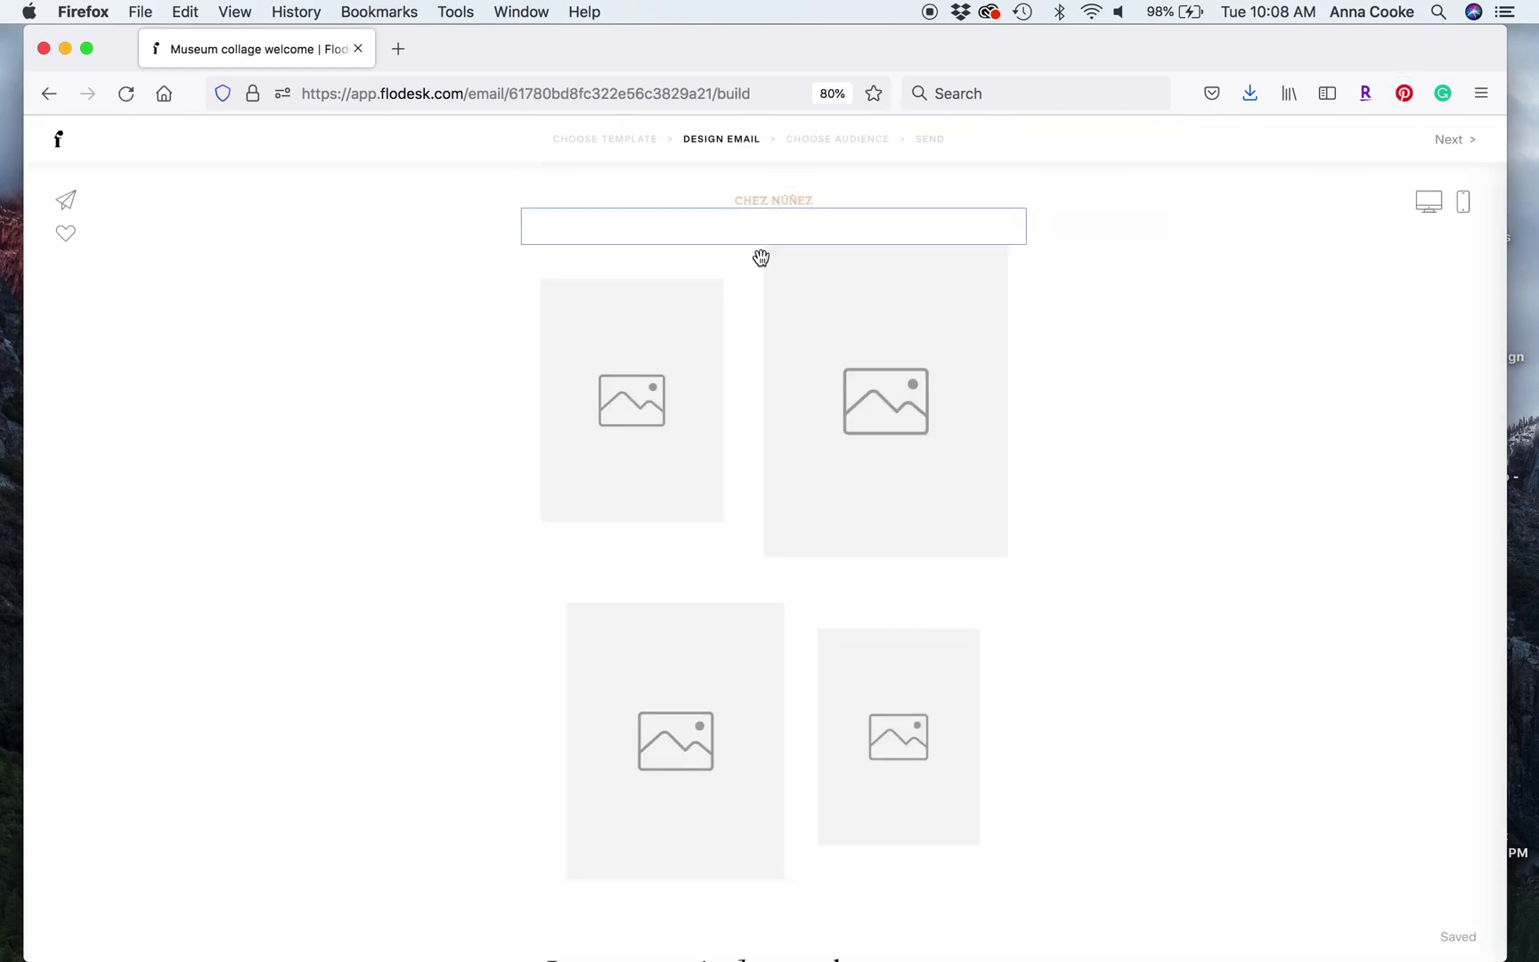
Enlarge the Chez Núñez logo at the head of the email to a width of about 393.
click(810, 200)
drag(656, 202, 789, 256)
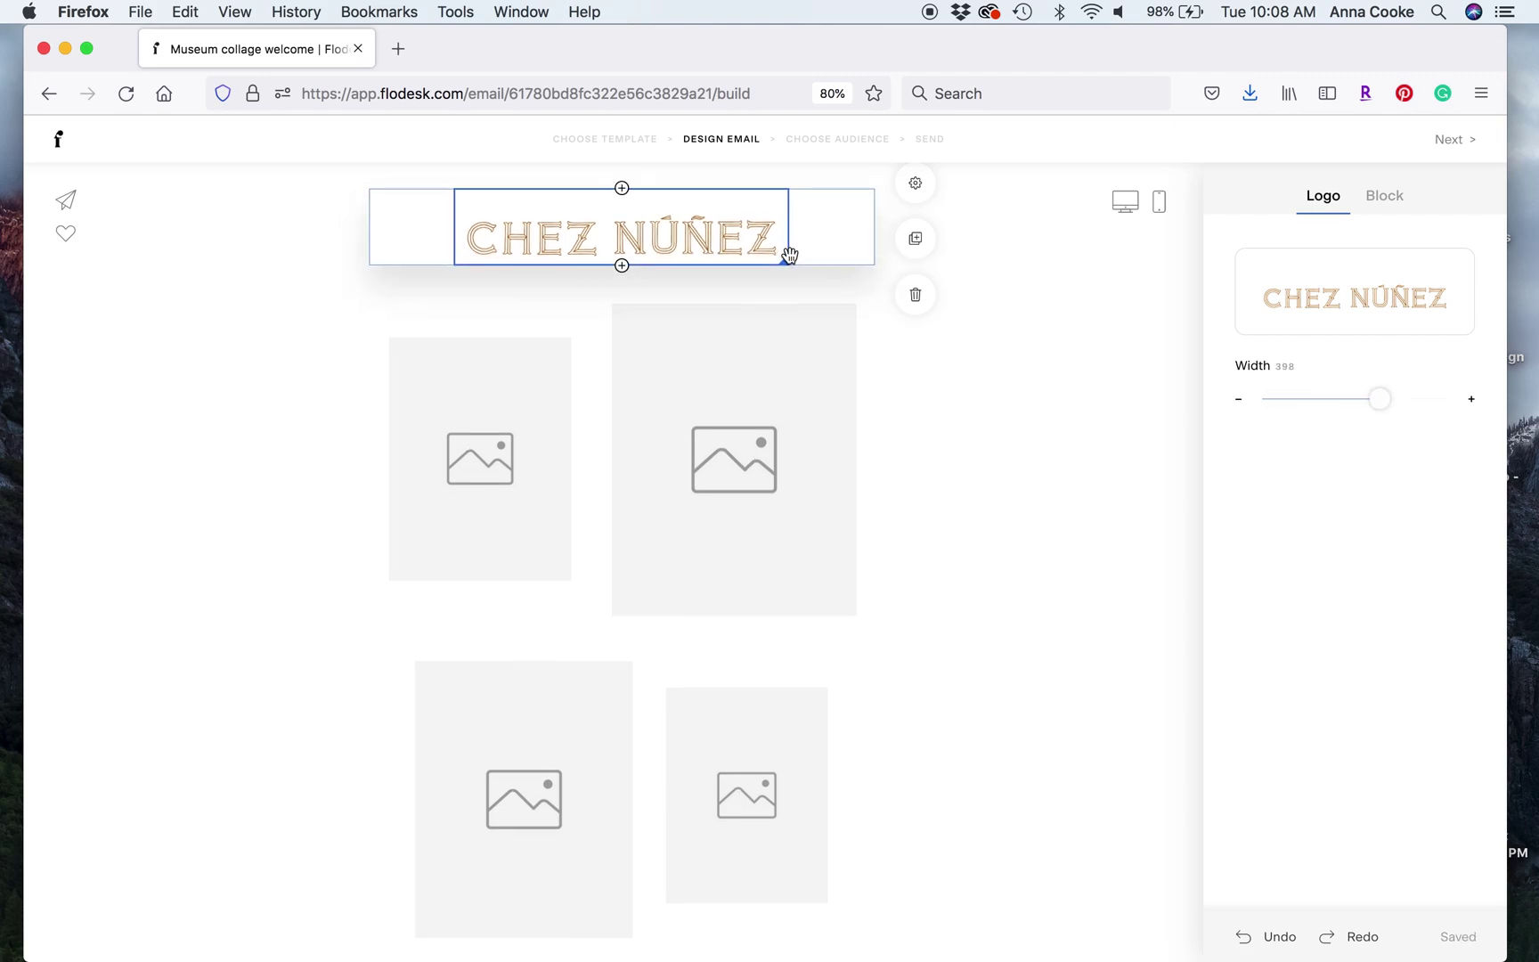
drag(790, 256, 786, 261)
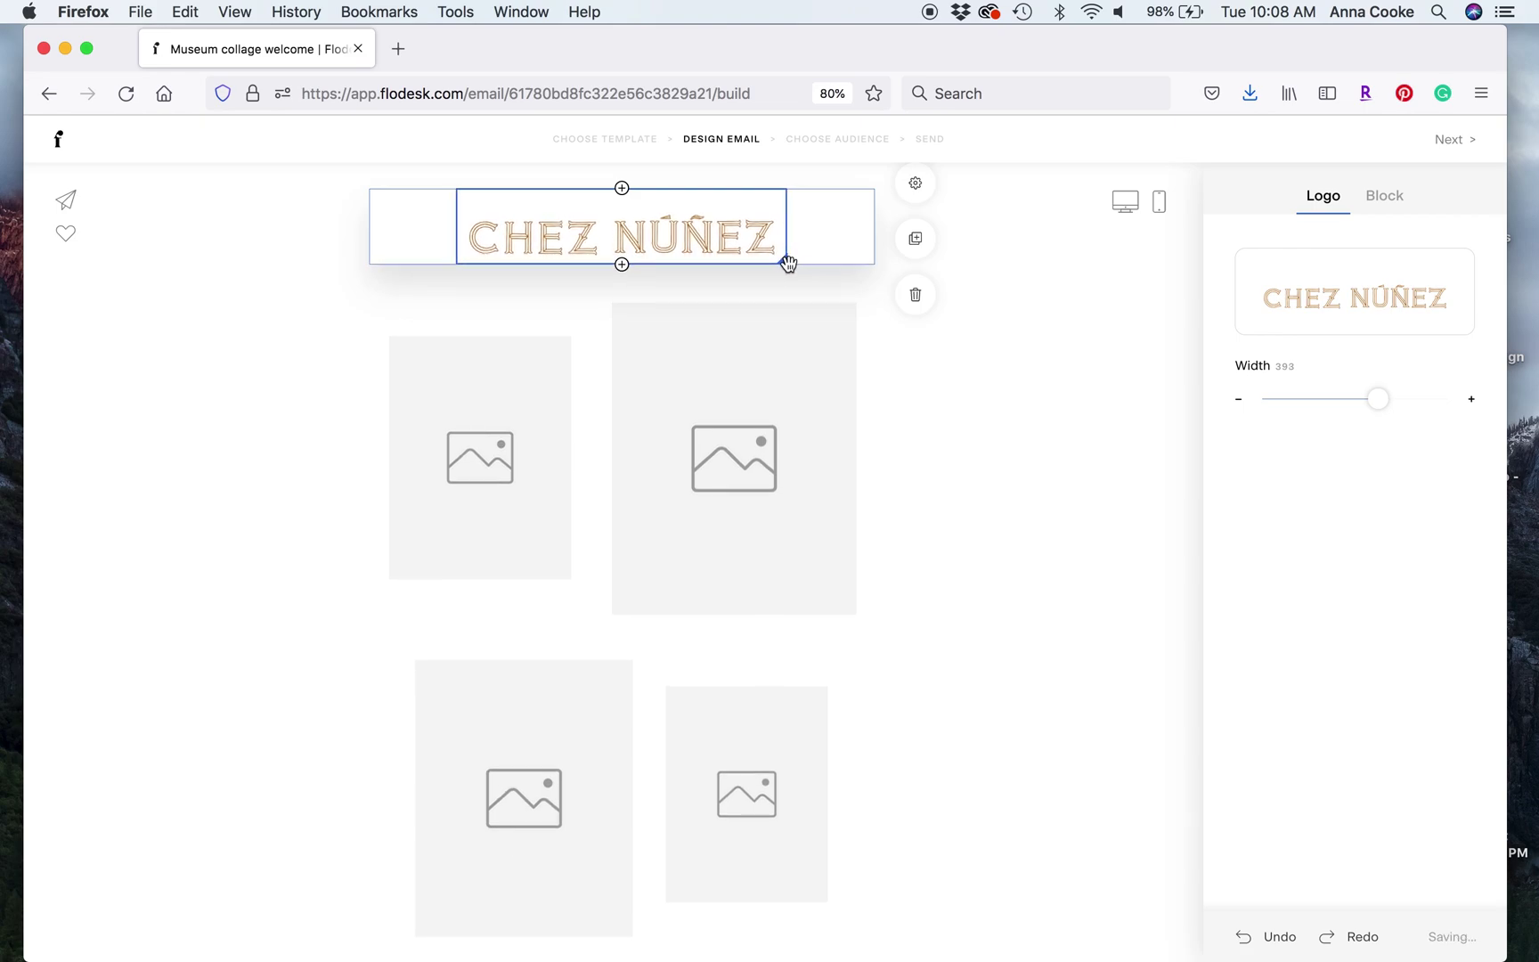
click(1009, 433)
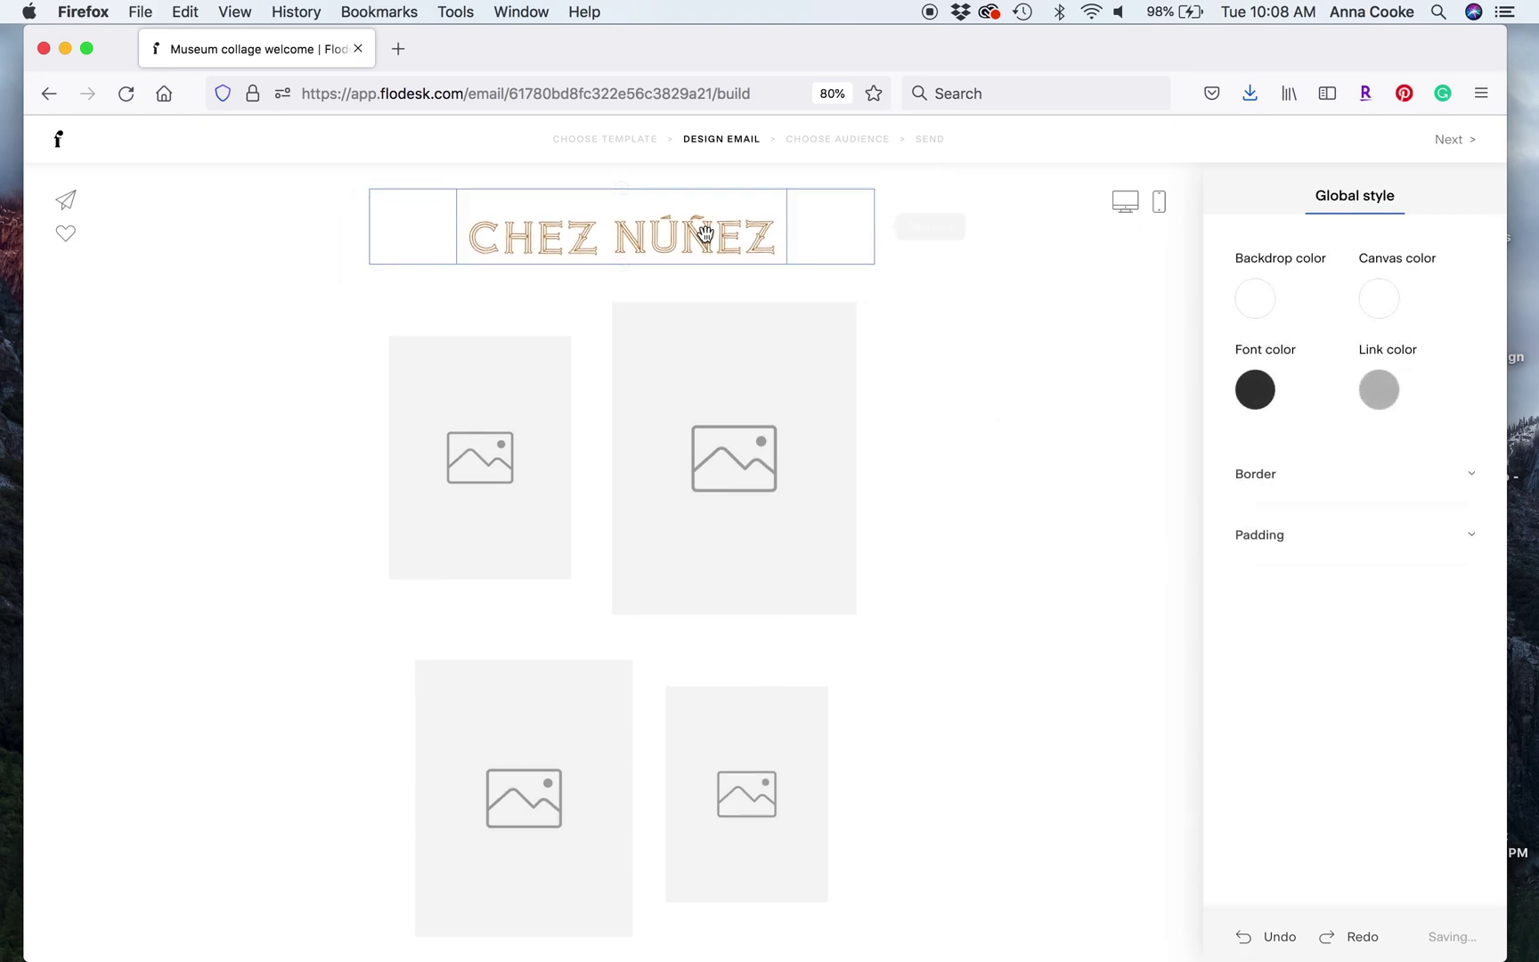
Move the "I am so excited to welcome you to my email list." heading above the image collage.
scroll(954, 358, down, 10)
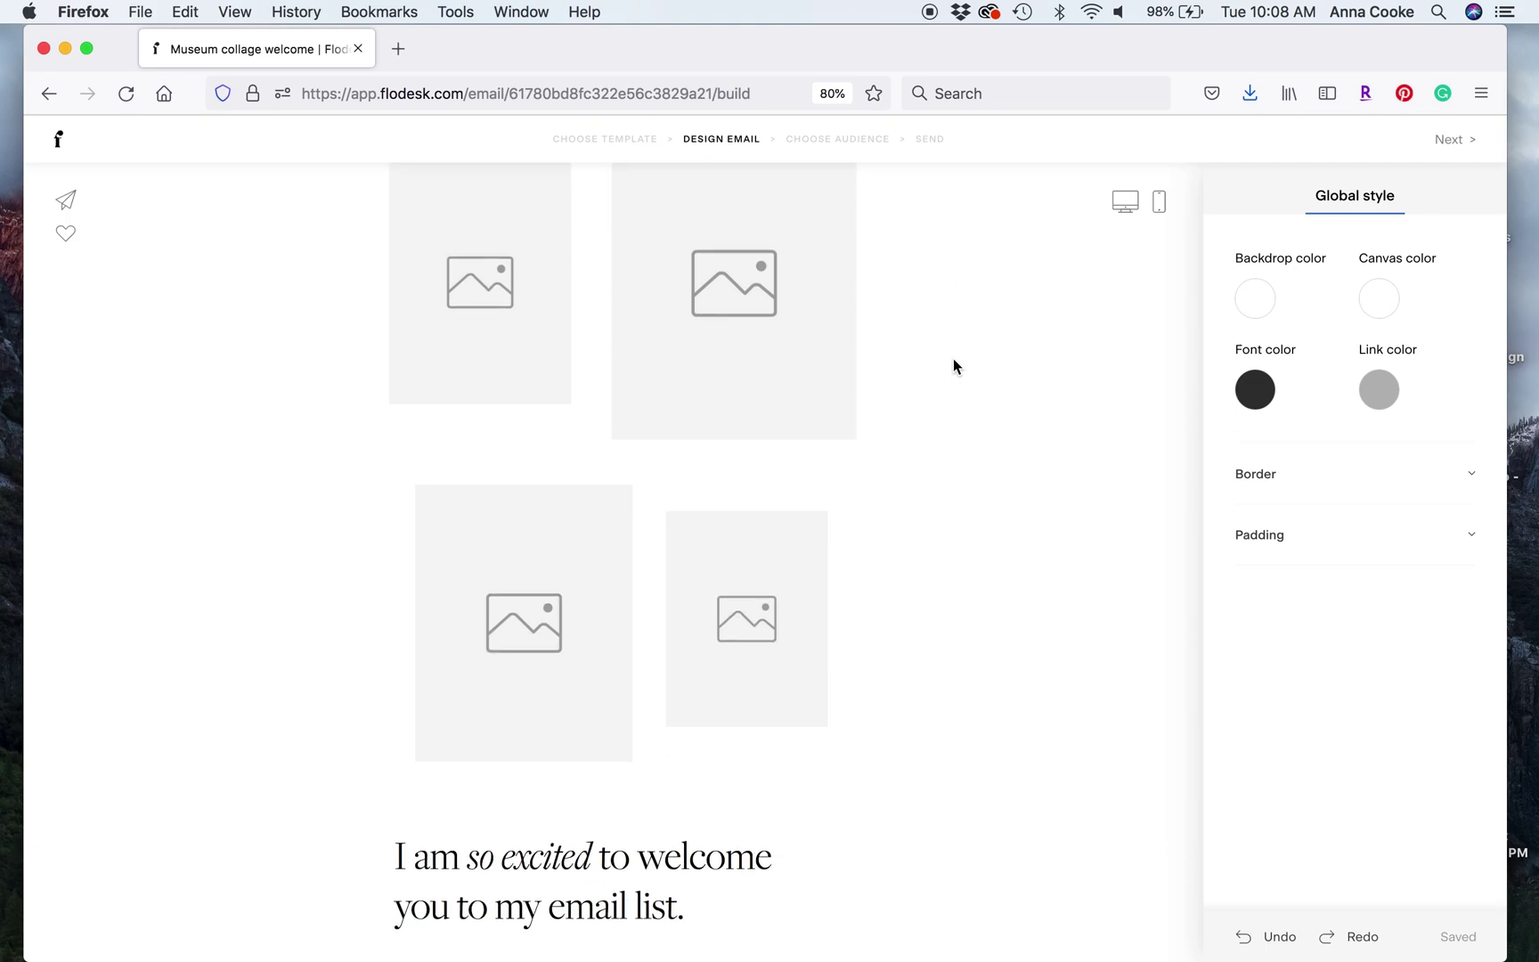
scroll(954, 358, up, 15)
scroll(954, 365, down, 1)
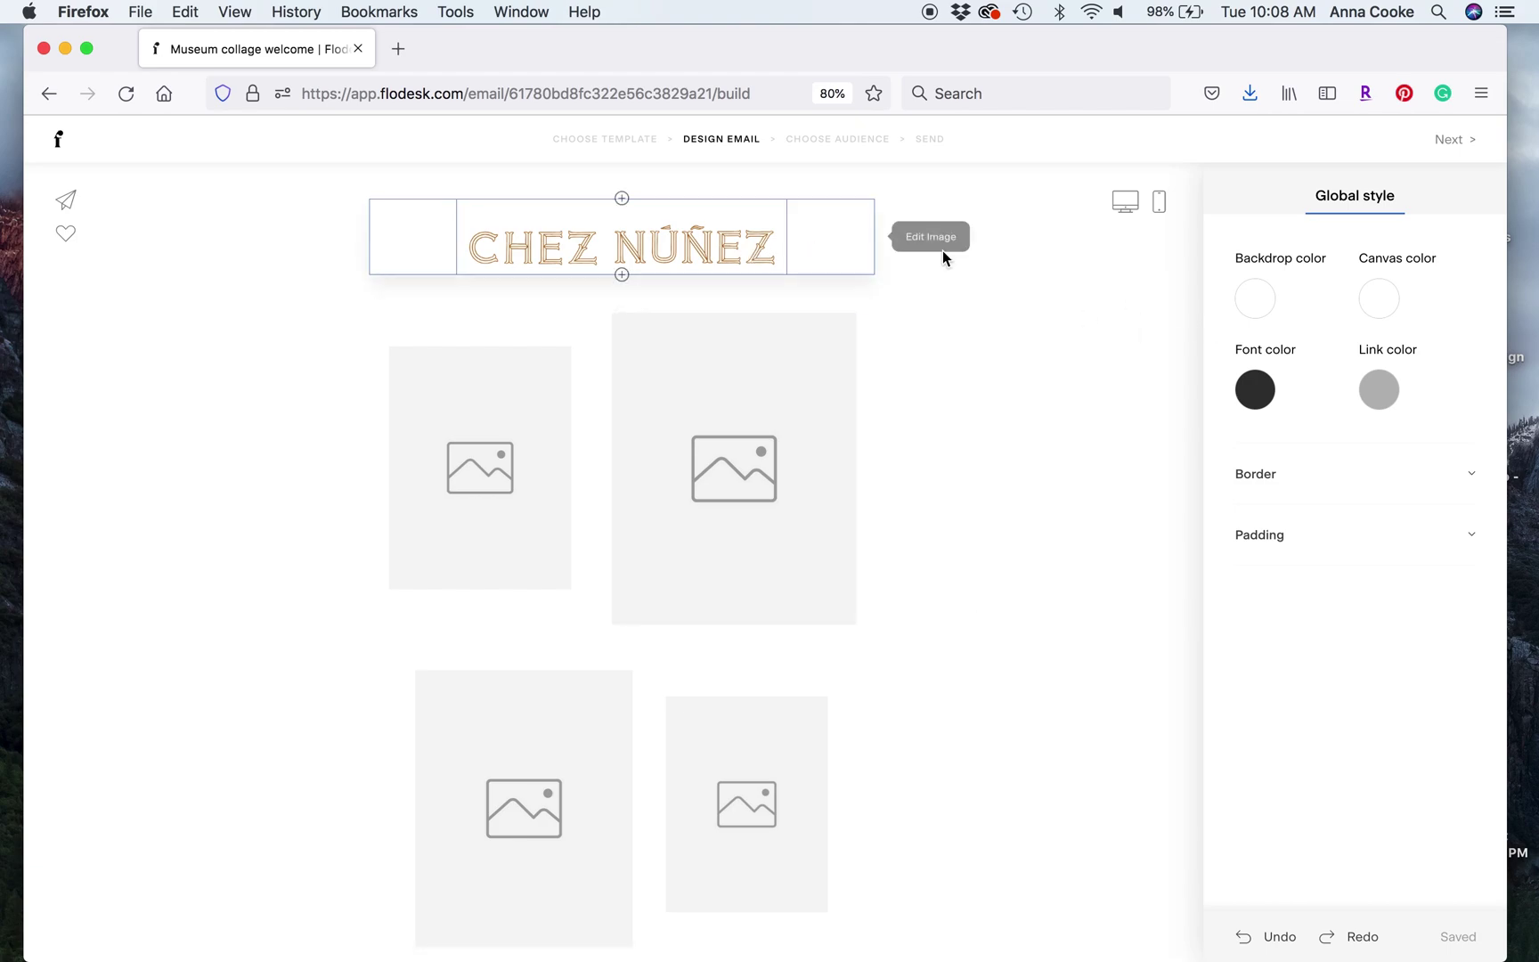
drag(921, 468, 721, 340)
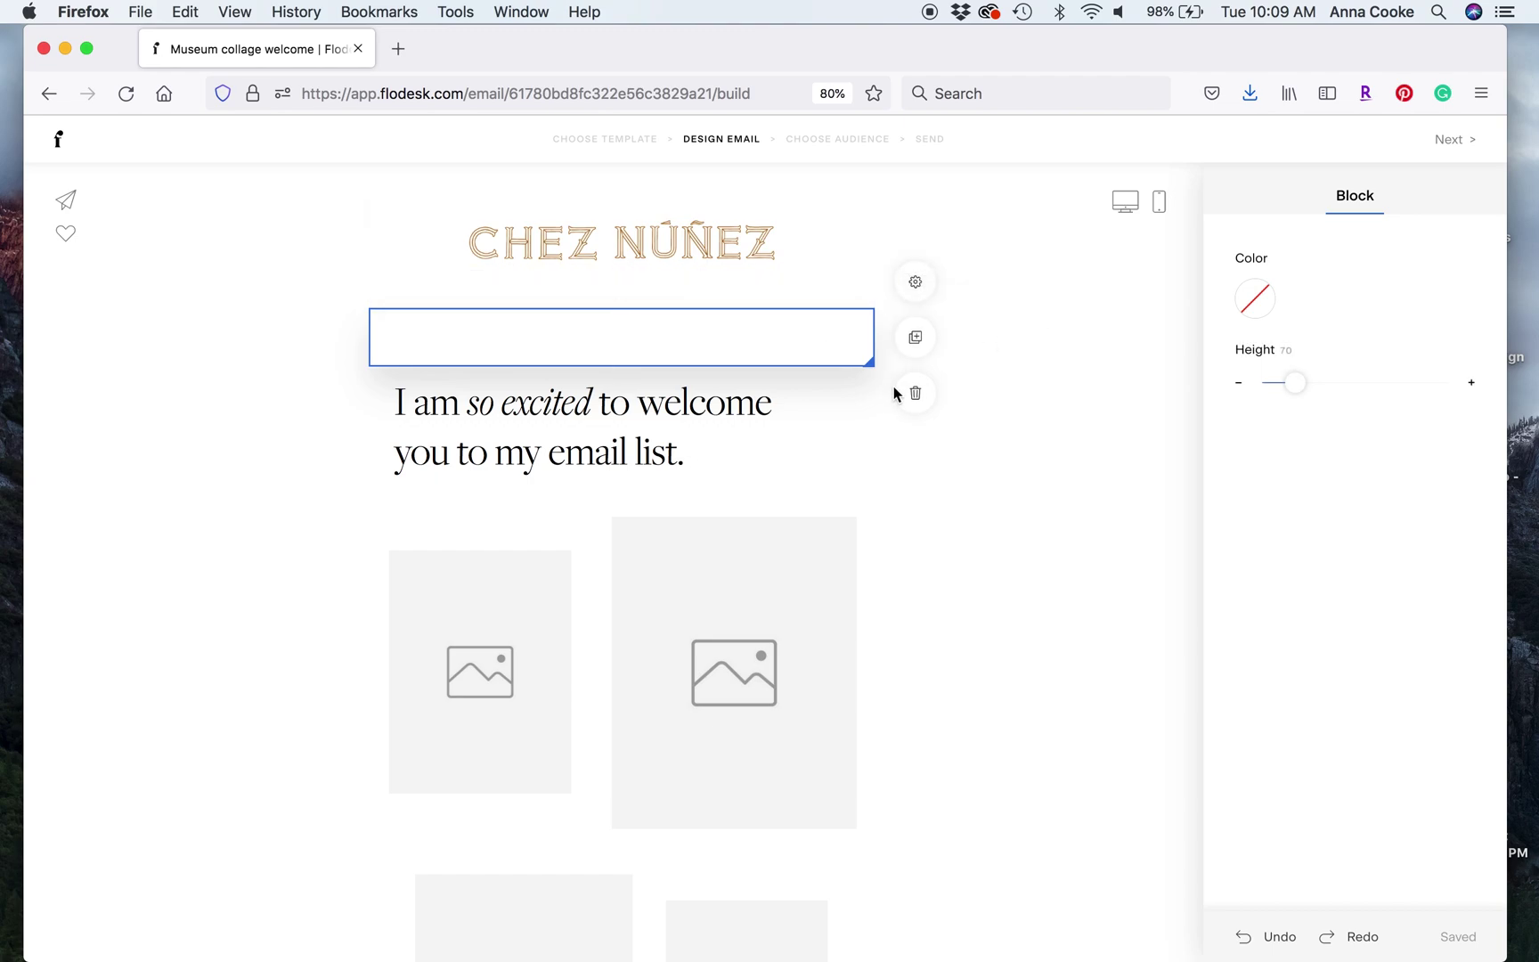
Delete the two spacer blocks between the logo and the welcome heading.
click(913, 398)
key(super+z)
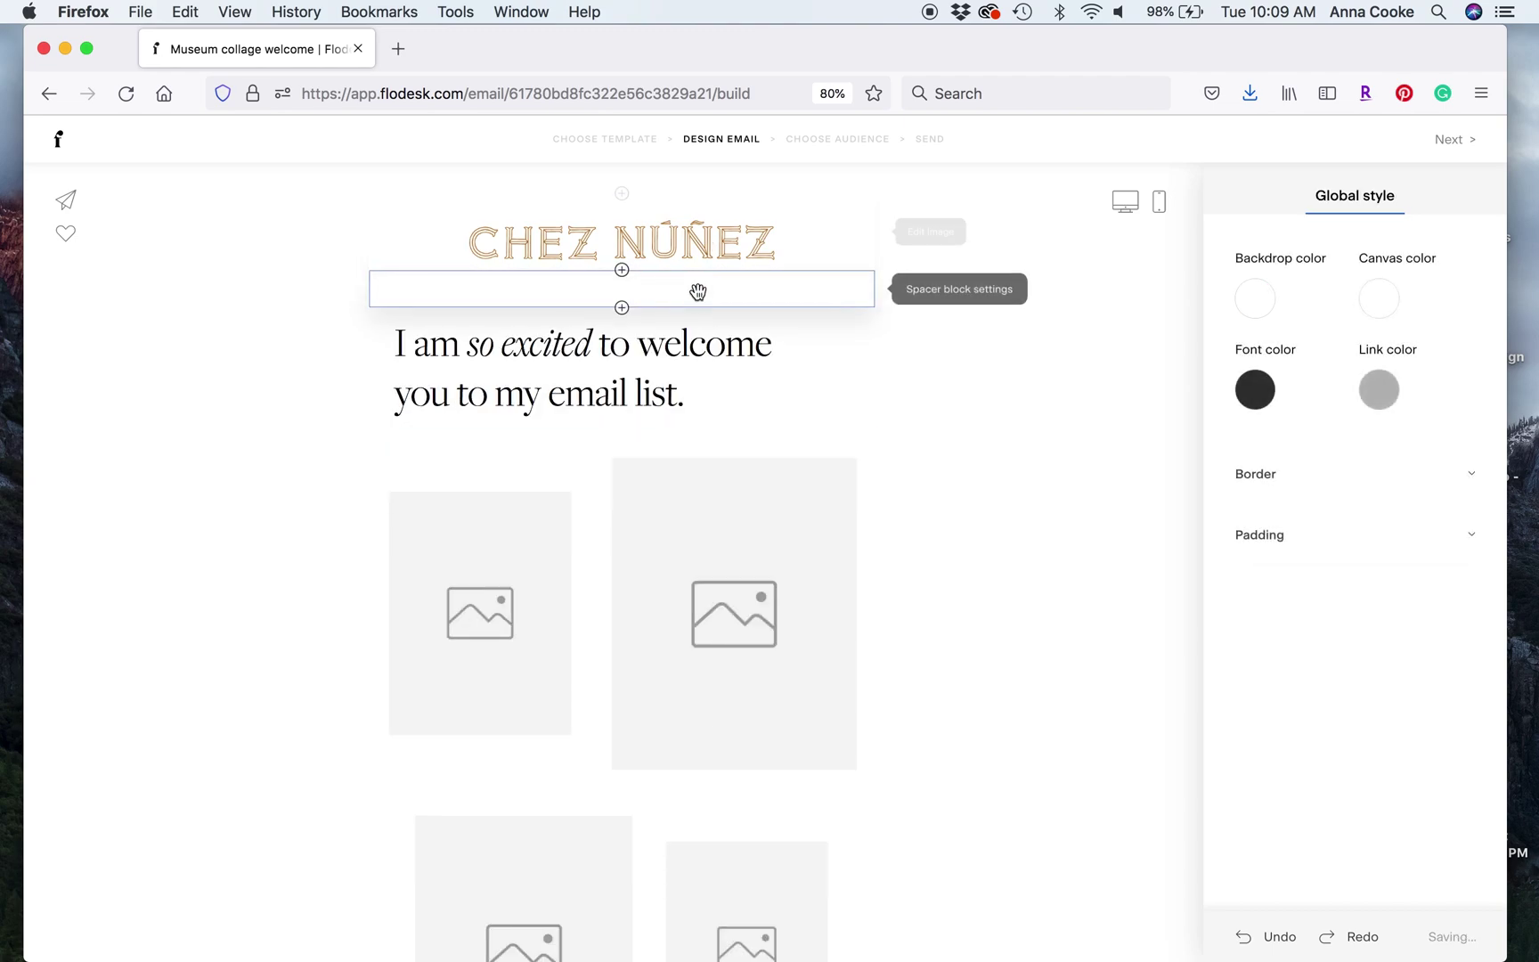
click(775, 287)
click(925, 349)
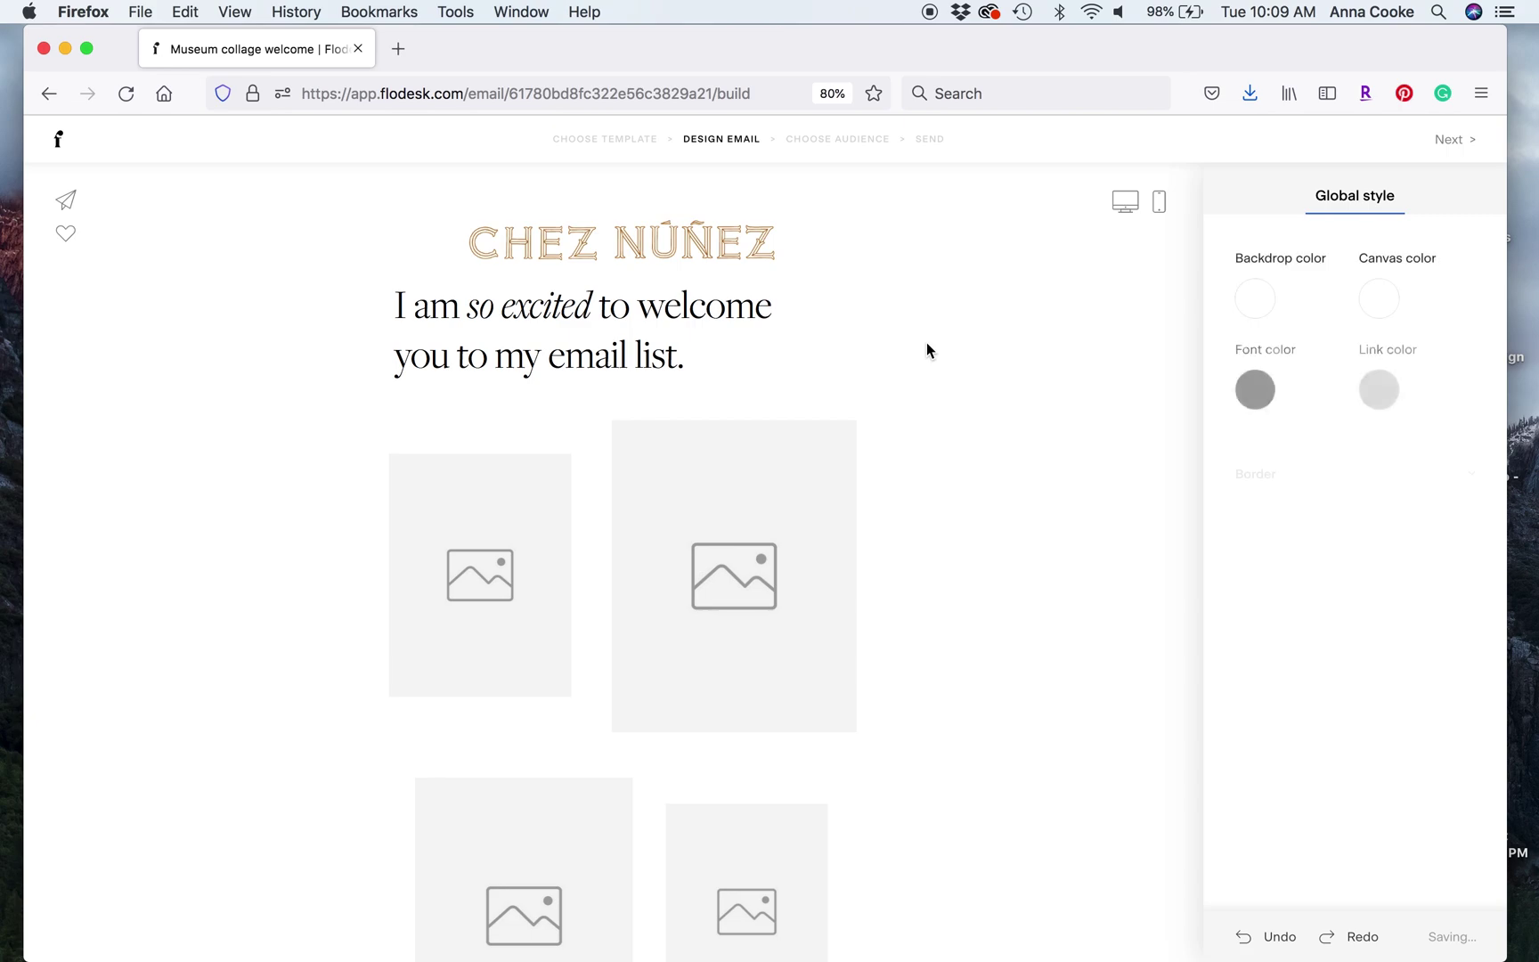
Duplicate the welcome heading block and delete the copy.
click(867, 331)
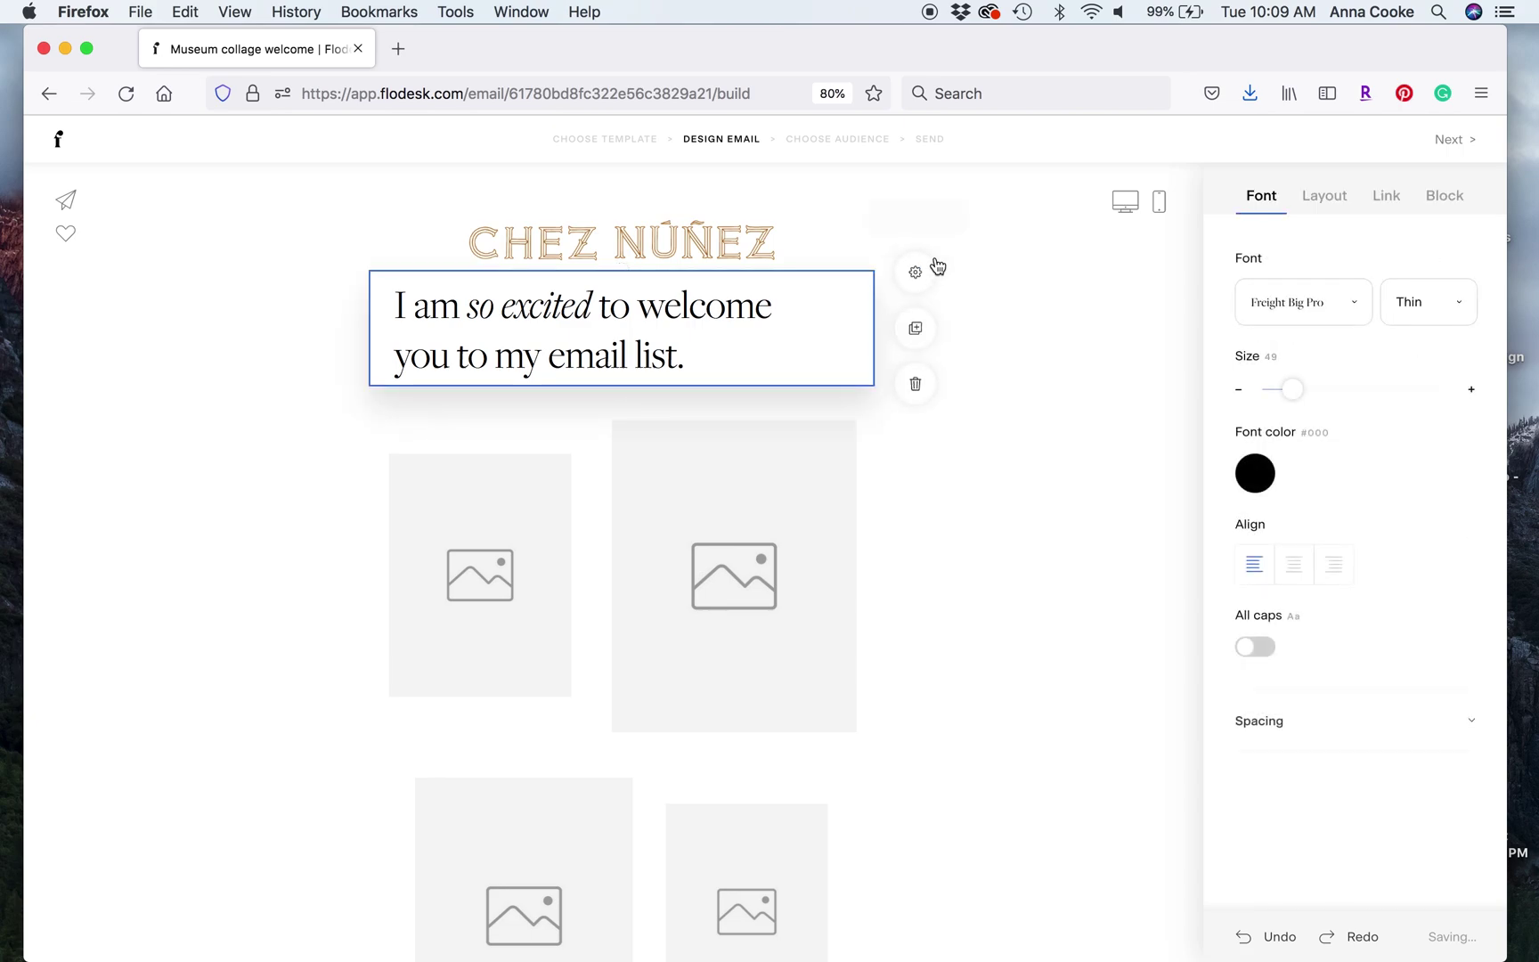
click(916, 330)
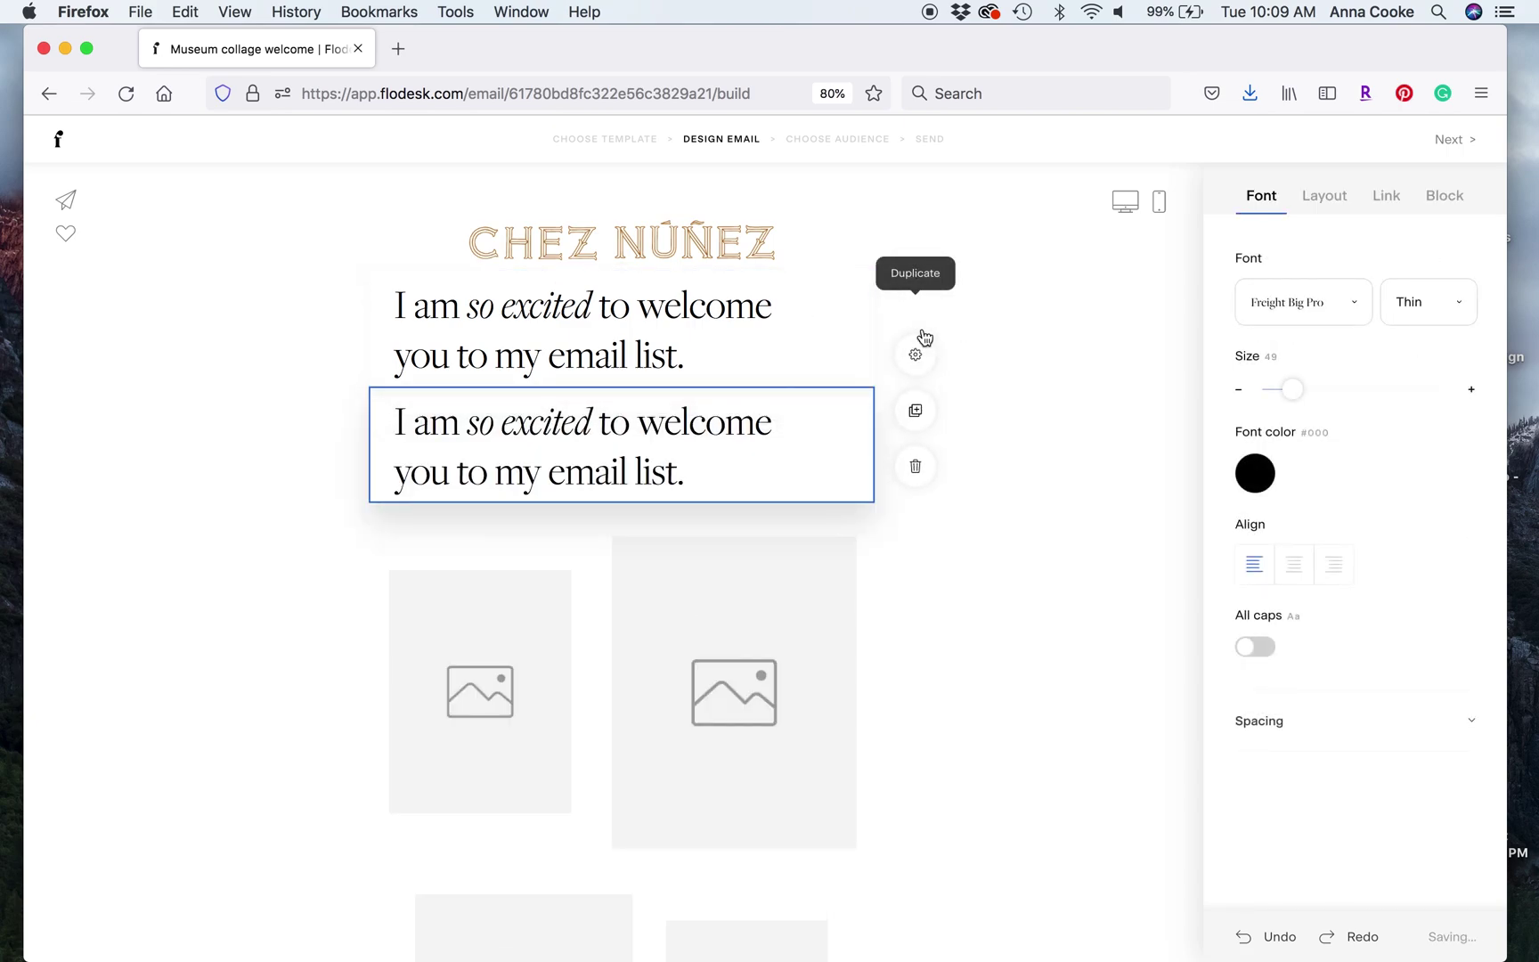
click(917, 503)
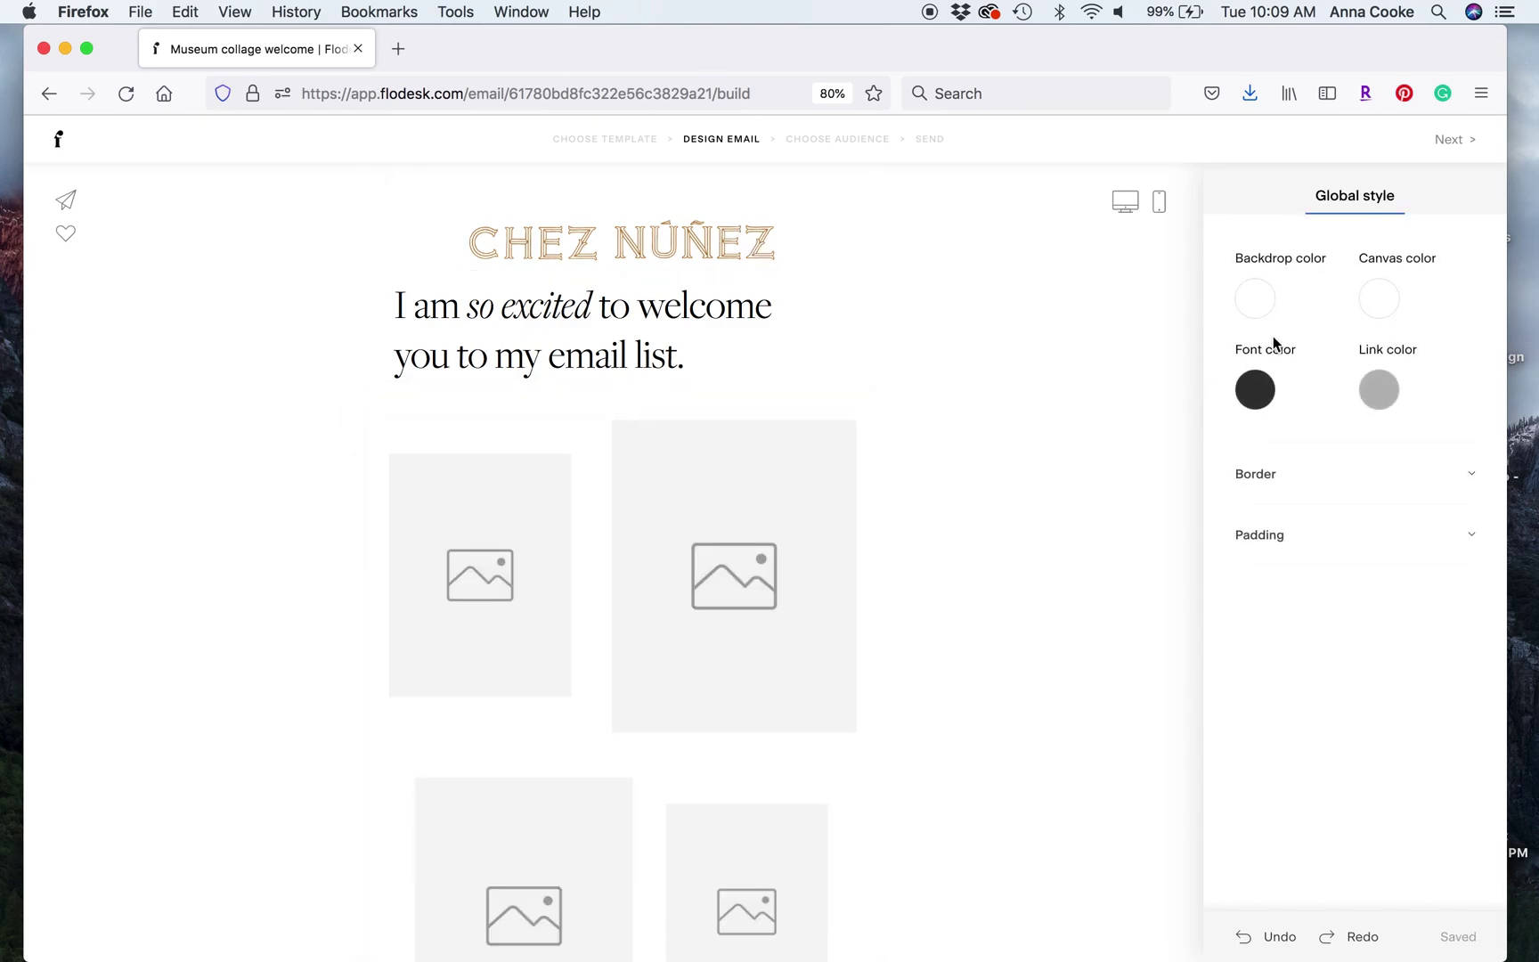
Try several brand colors for the email's backdrop and set it to the pale cream #FDF8F1.
click(1265, 308)
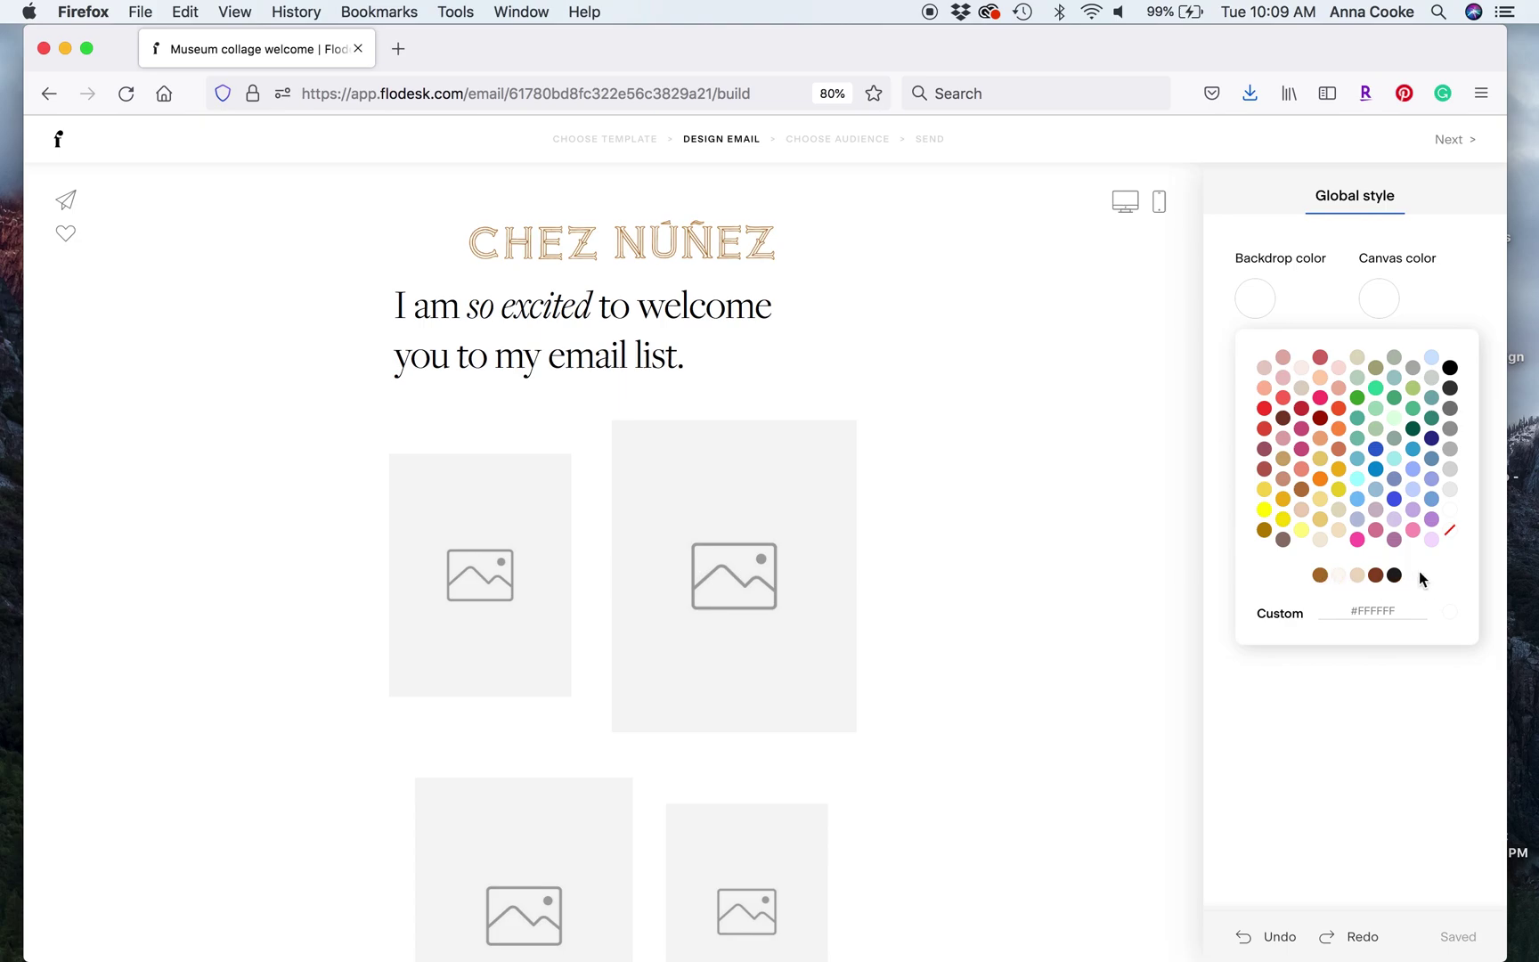
click(1359, 575)
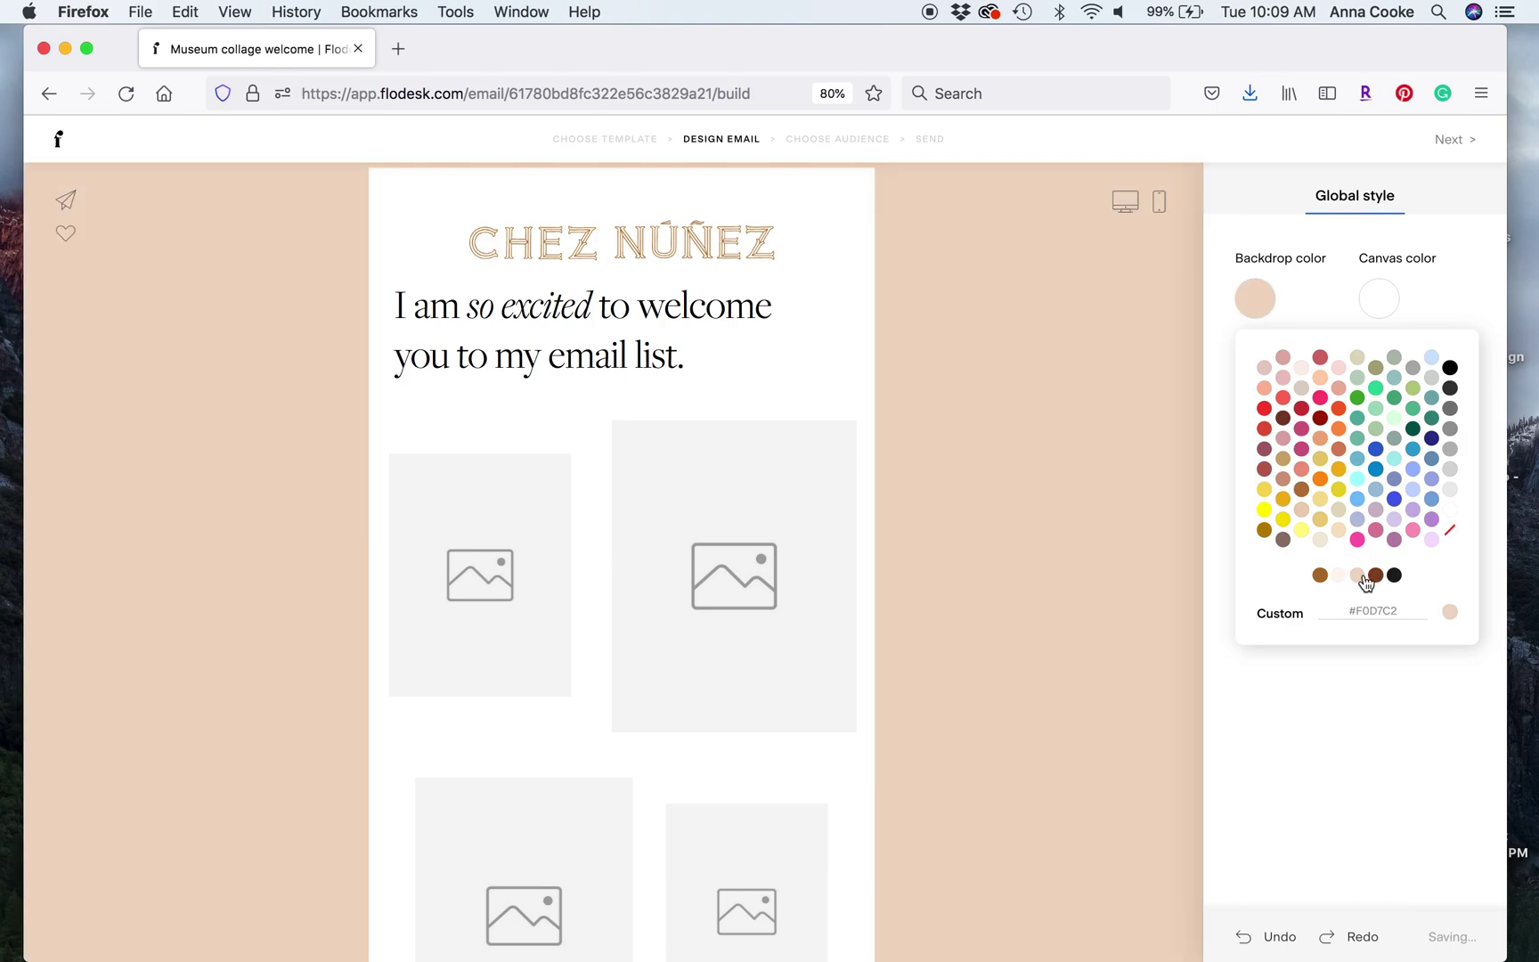
click(1340, 577)
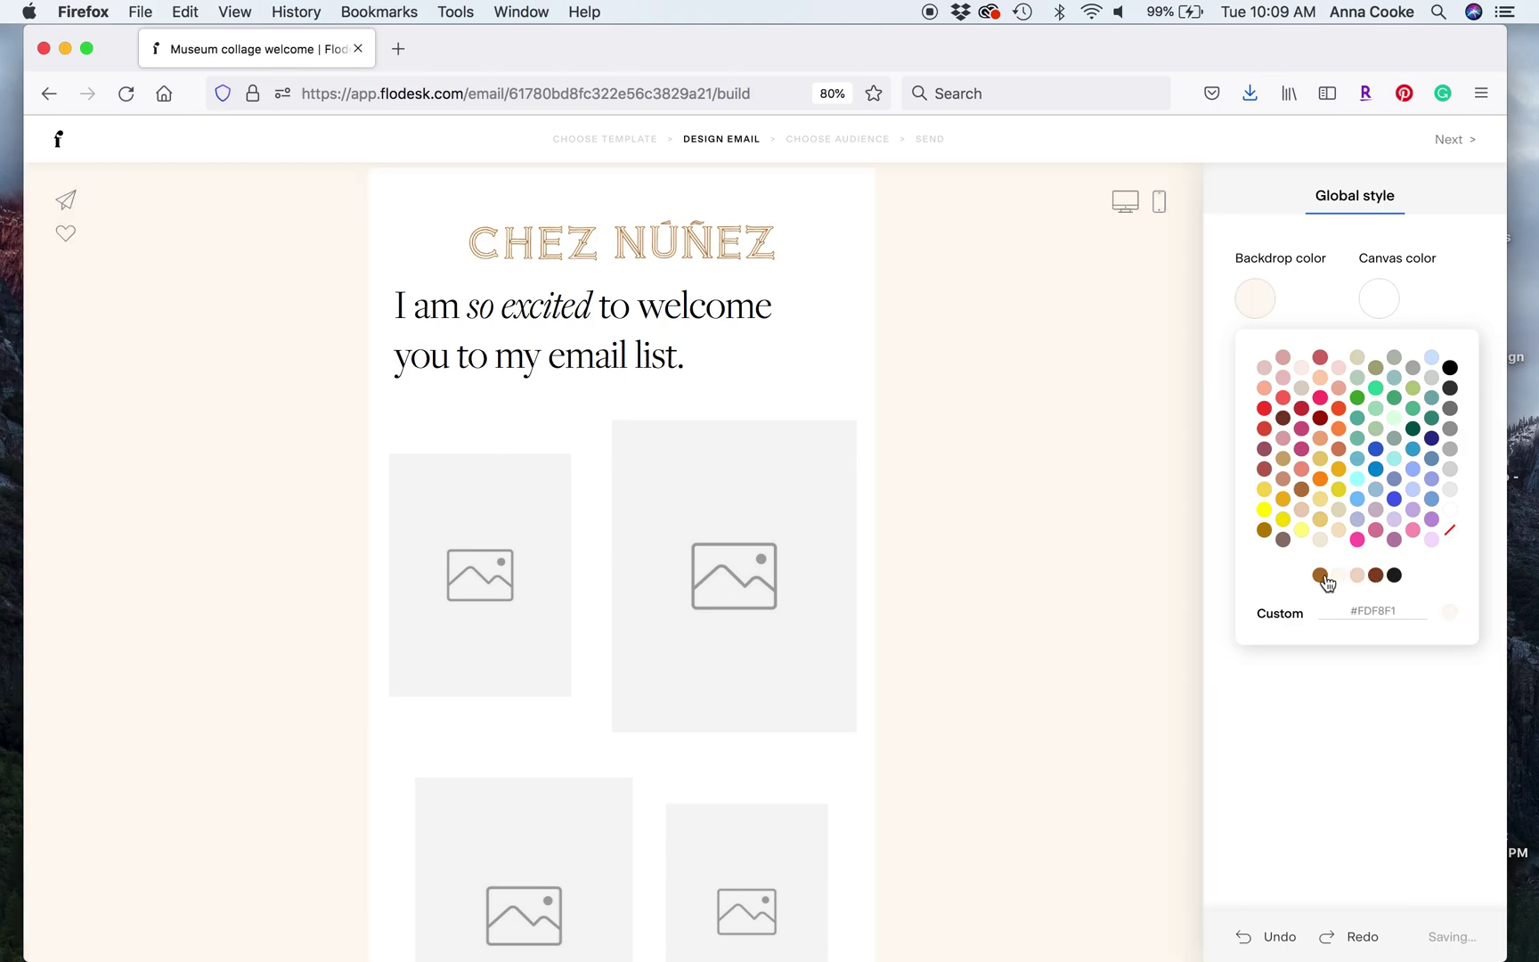
click(1320, 576)
click(1340, 577)
scroll(1150, 491, down, 5)
scroll(1151, 492, up, 5)
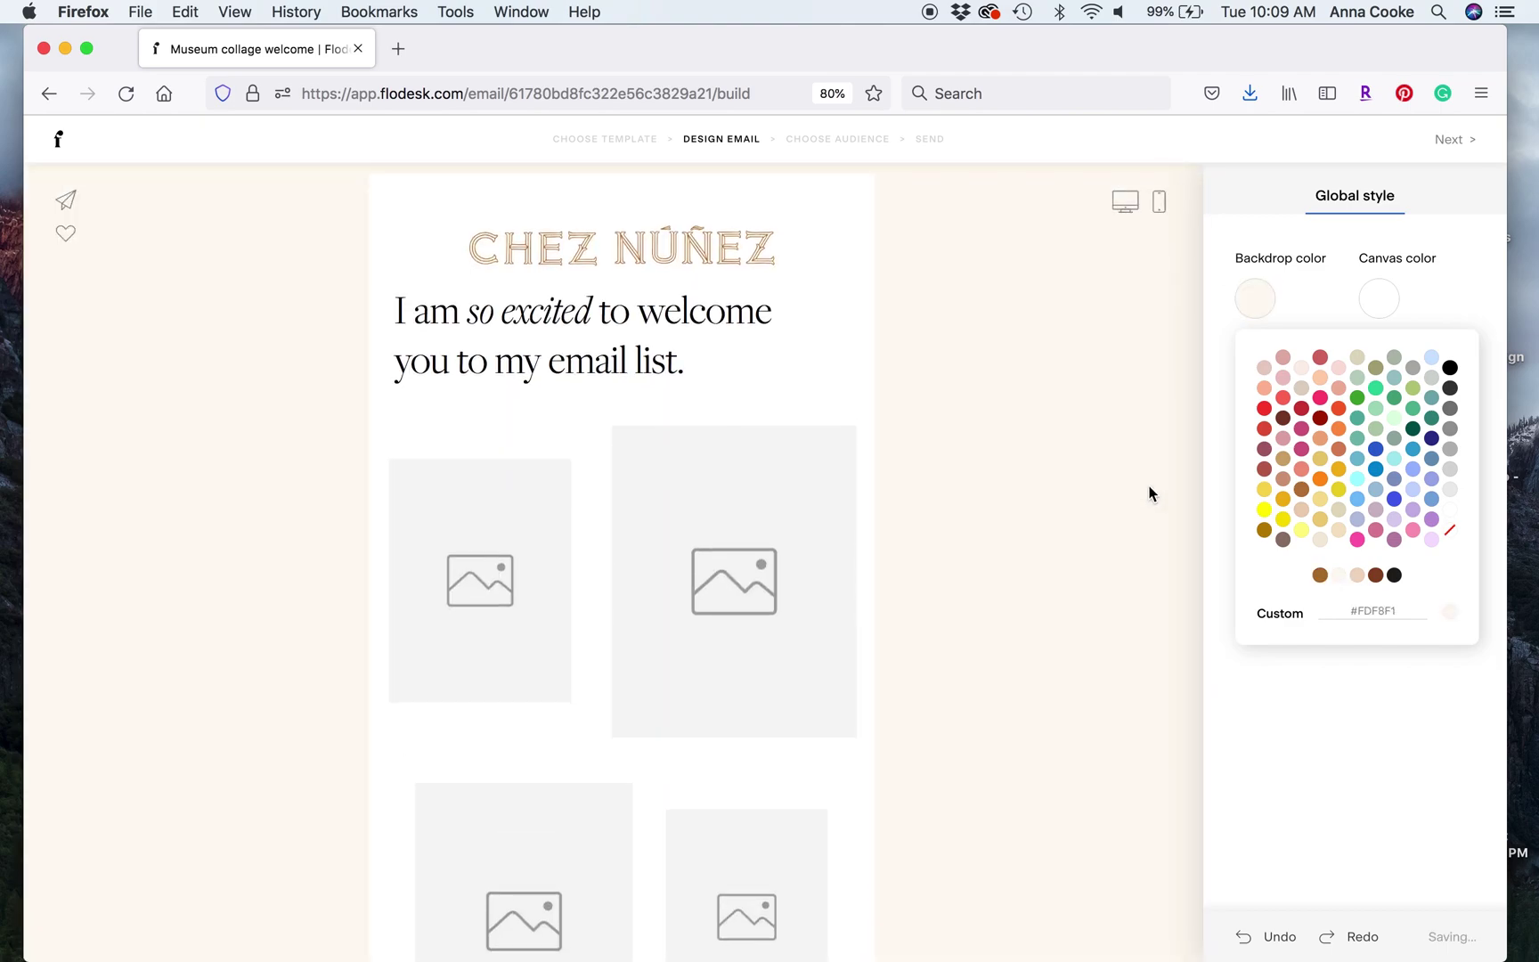
Try the peach brand color for the email's canvas and set it to the beige #F4EBDC.
click(1377, 303)
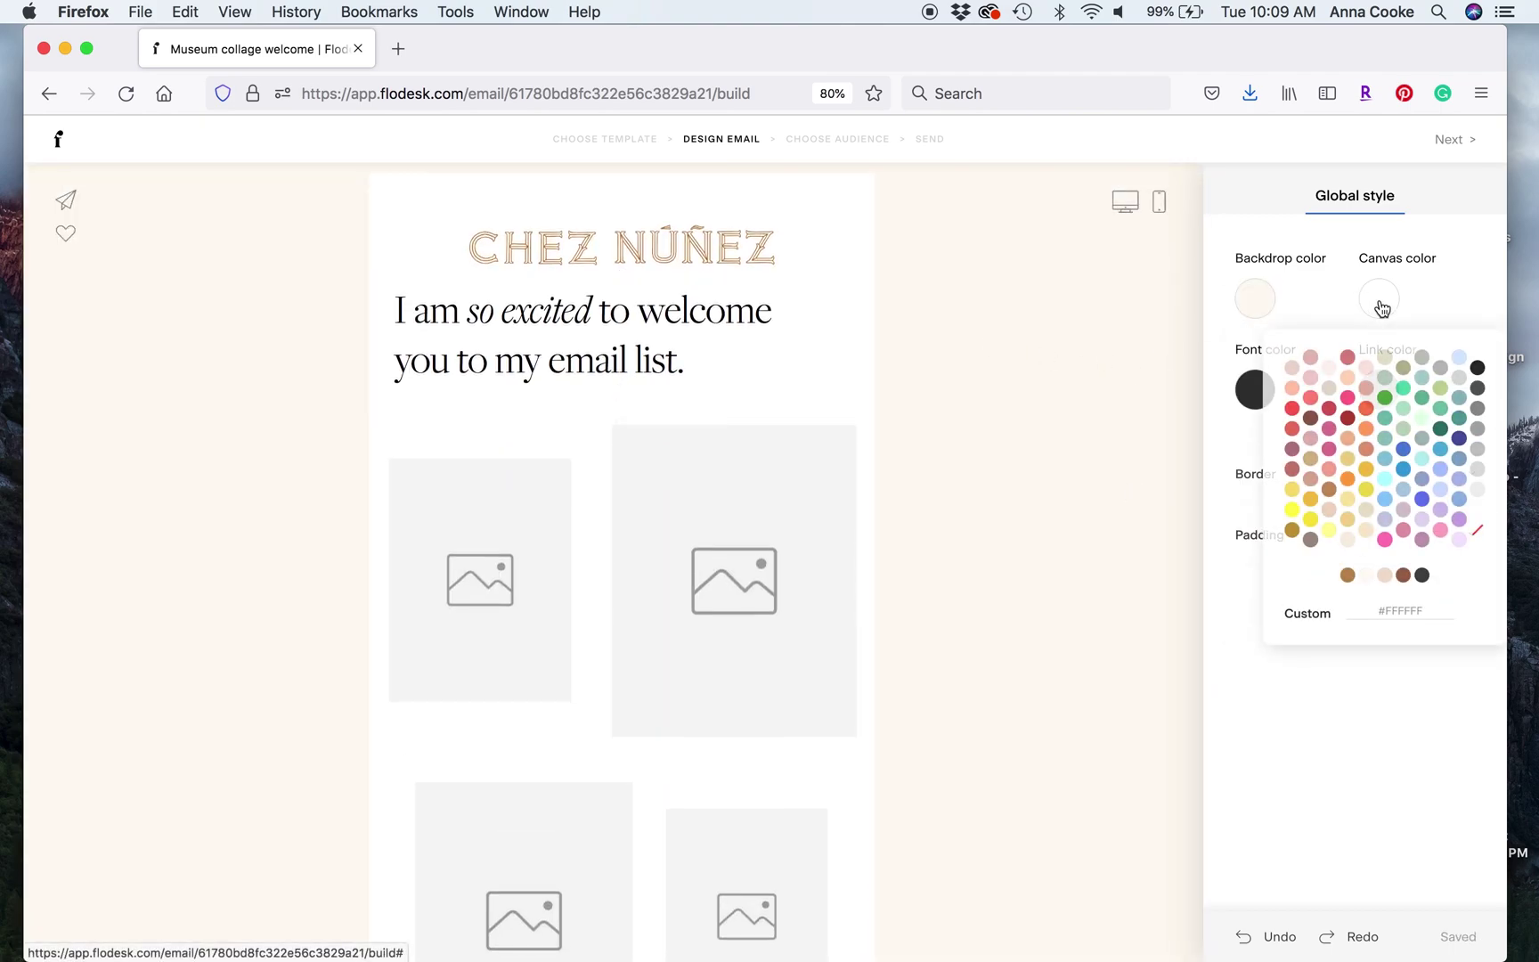
click(1383, 577)
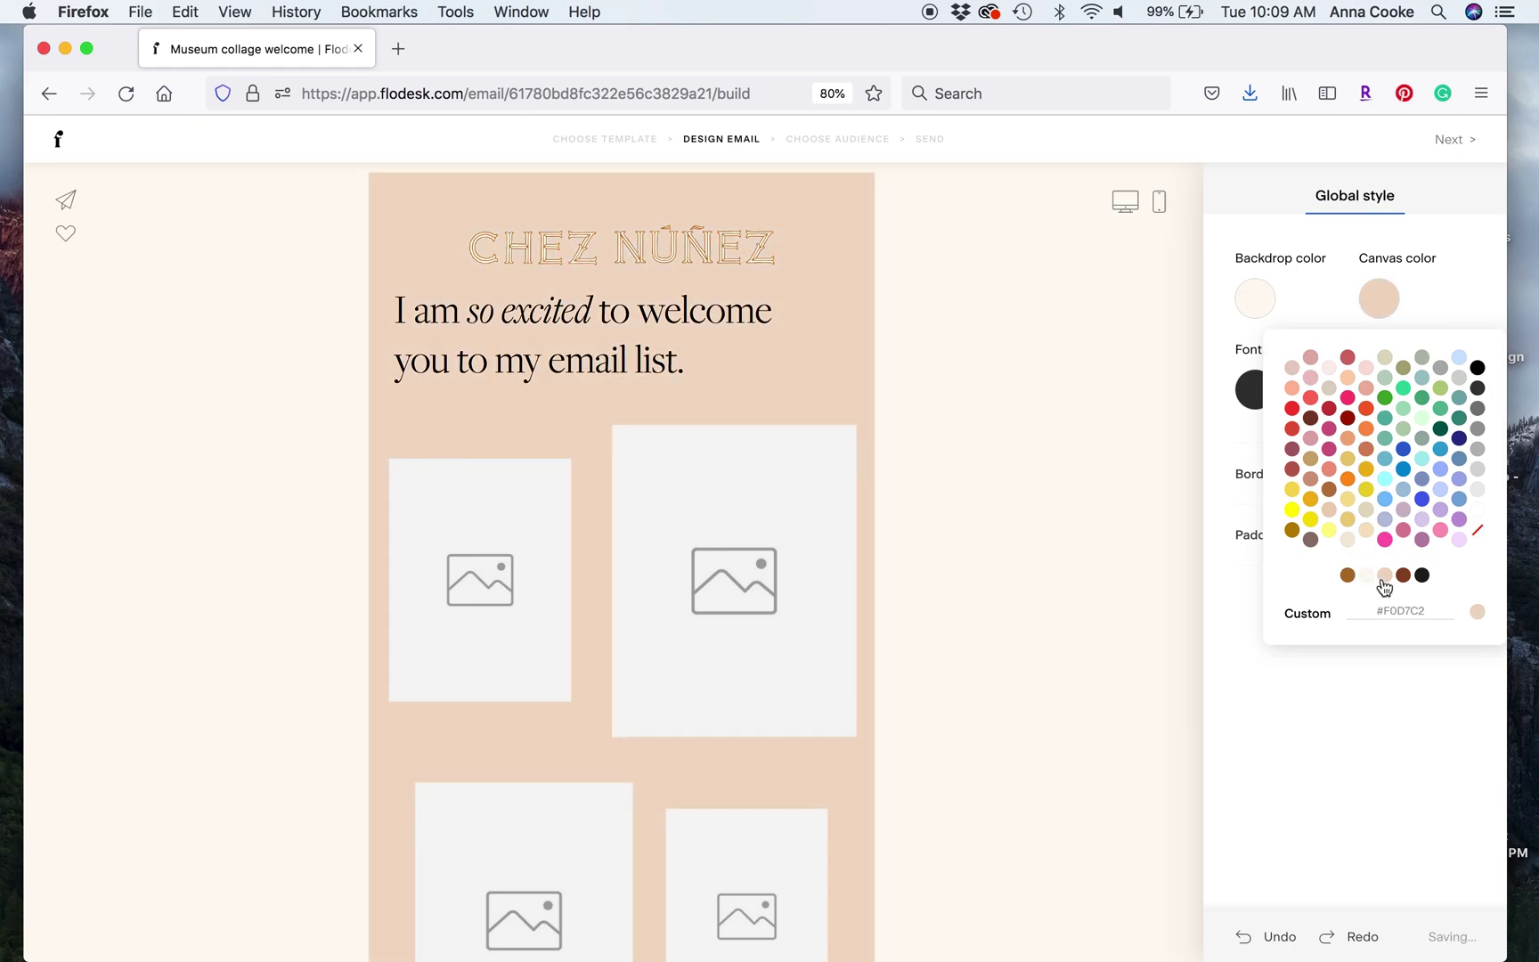
click(1349, 540)
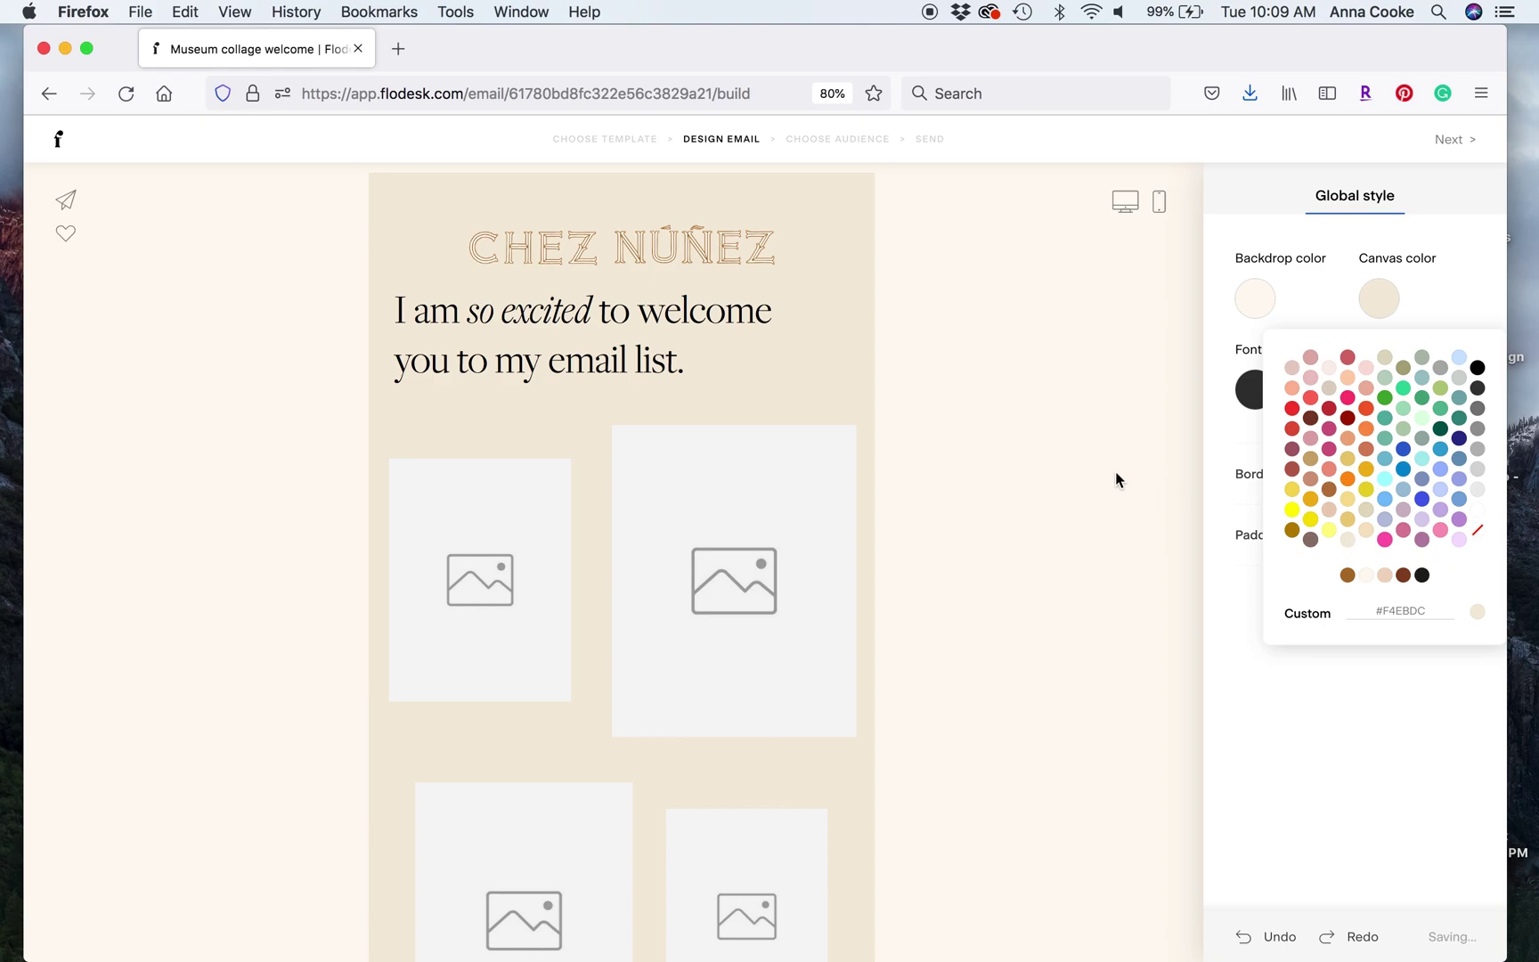
Change the welcome heading's font to Garamond.
click(654, 308)
click(1323, 307)
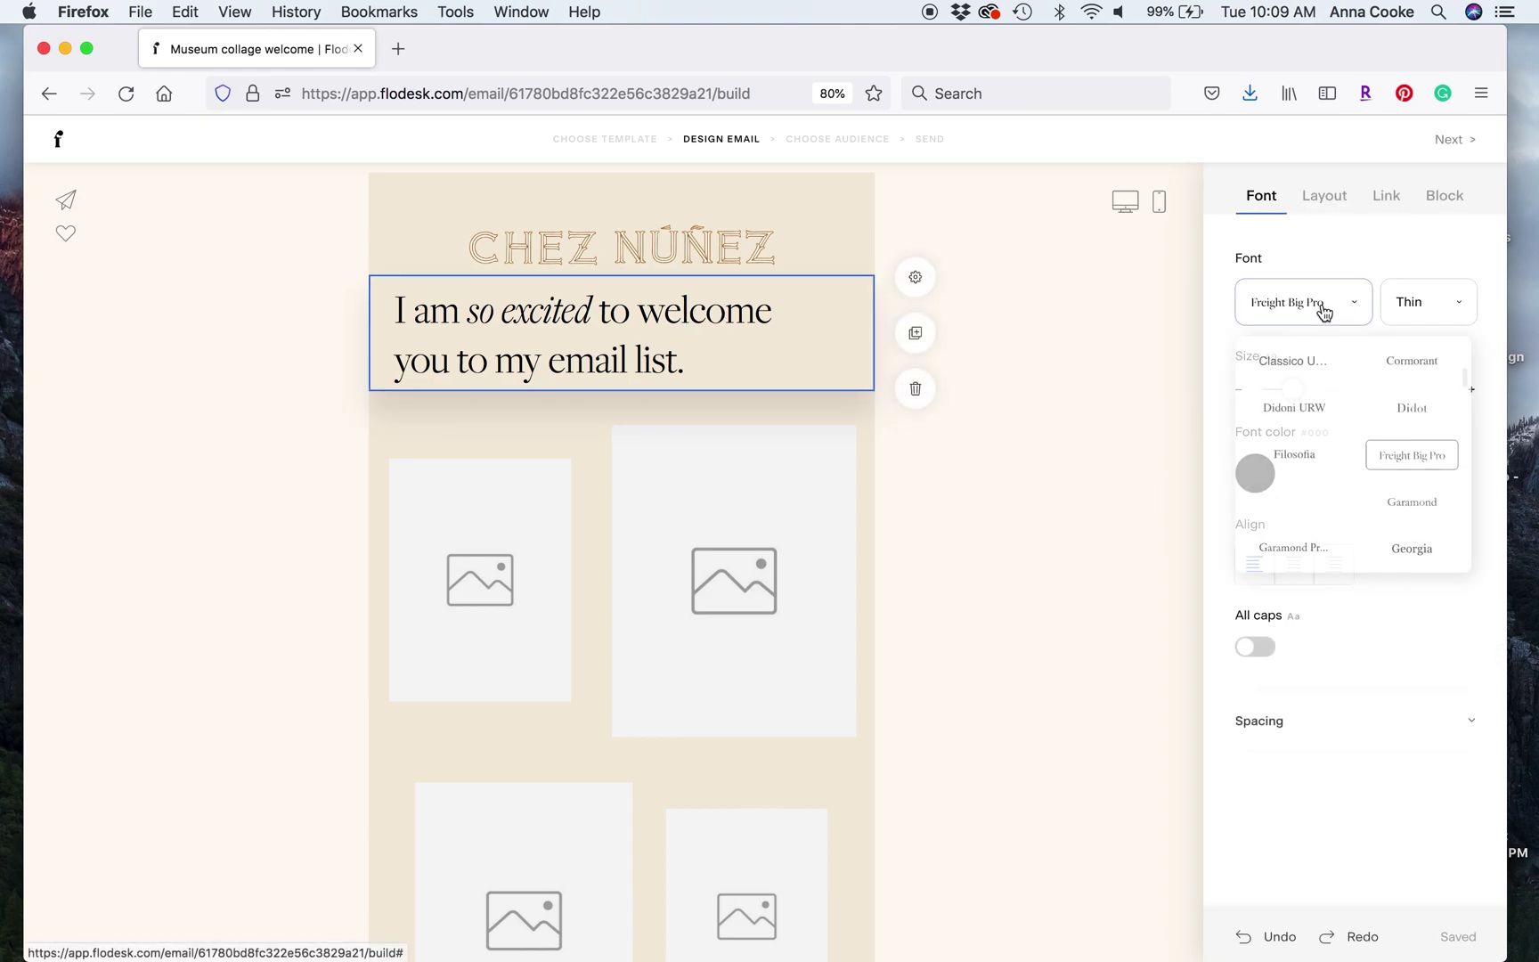
scroll(1357, 475, down, 1)
click(1412, 466)
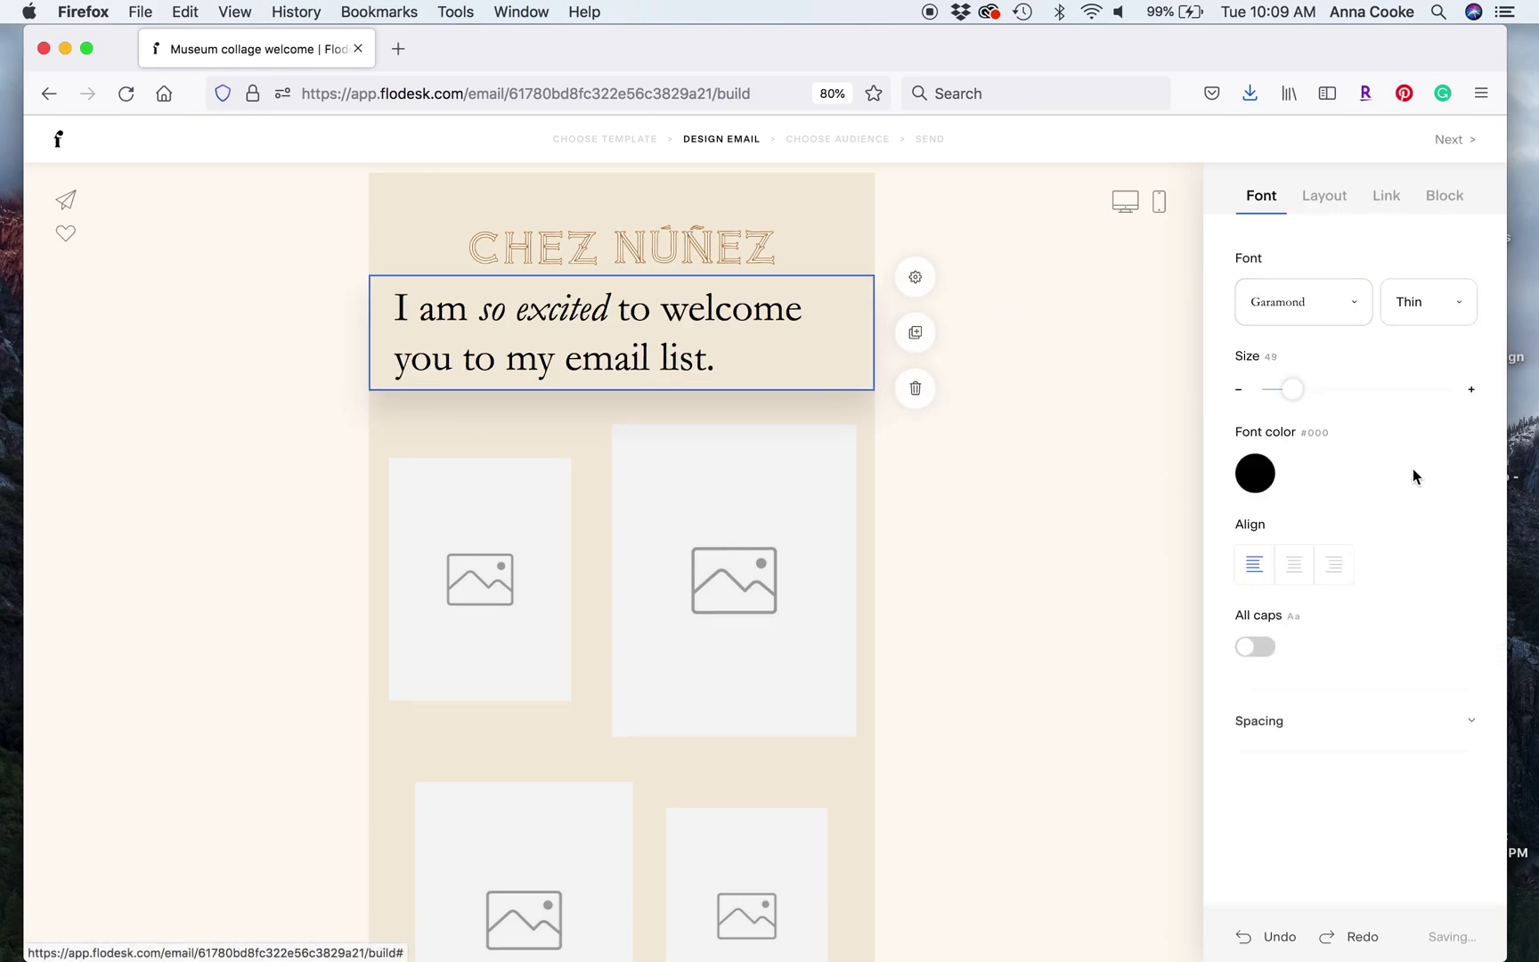
Color the welcome heading brand brown #AF722A and reduce its font size to 31.
drag(1290, 389, 1284, 389)
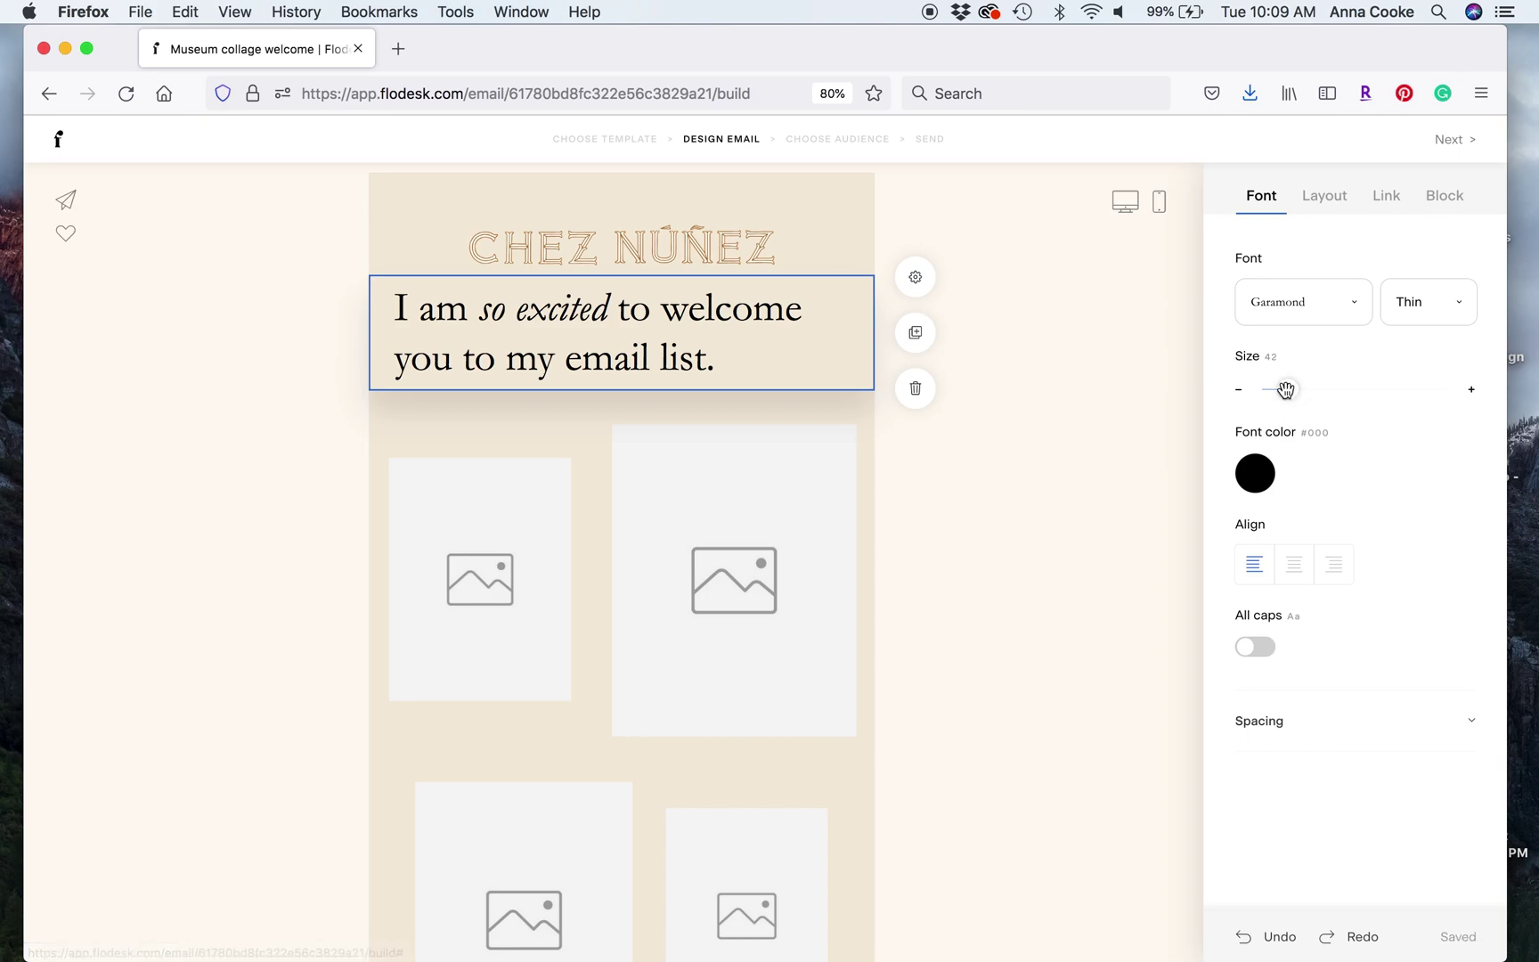
click(1256, 472)
click(1320, 750)
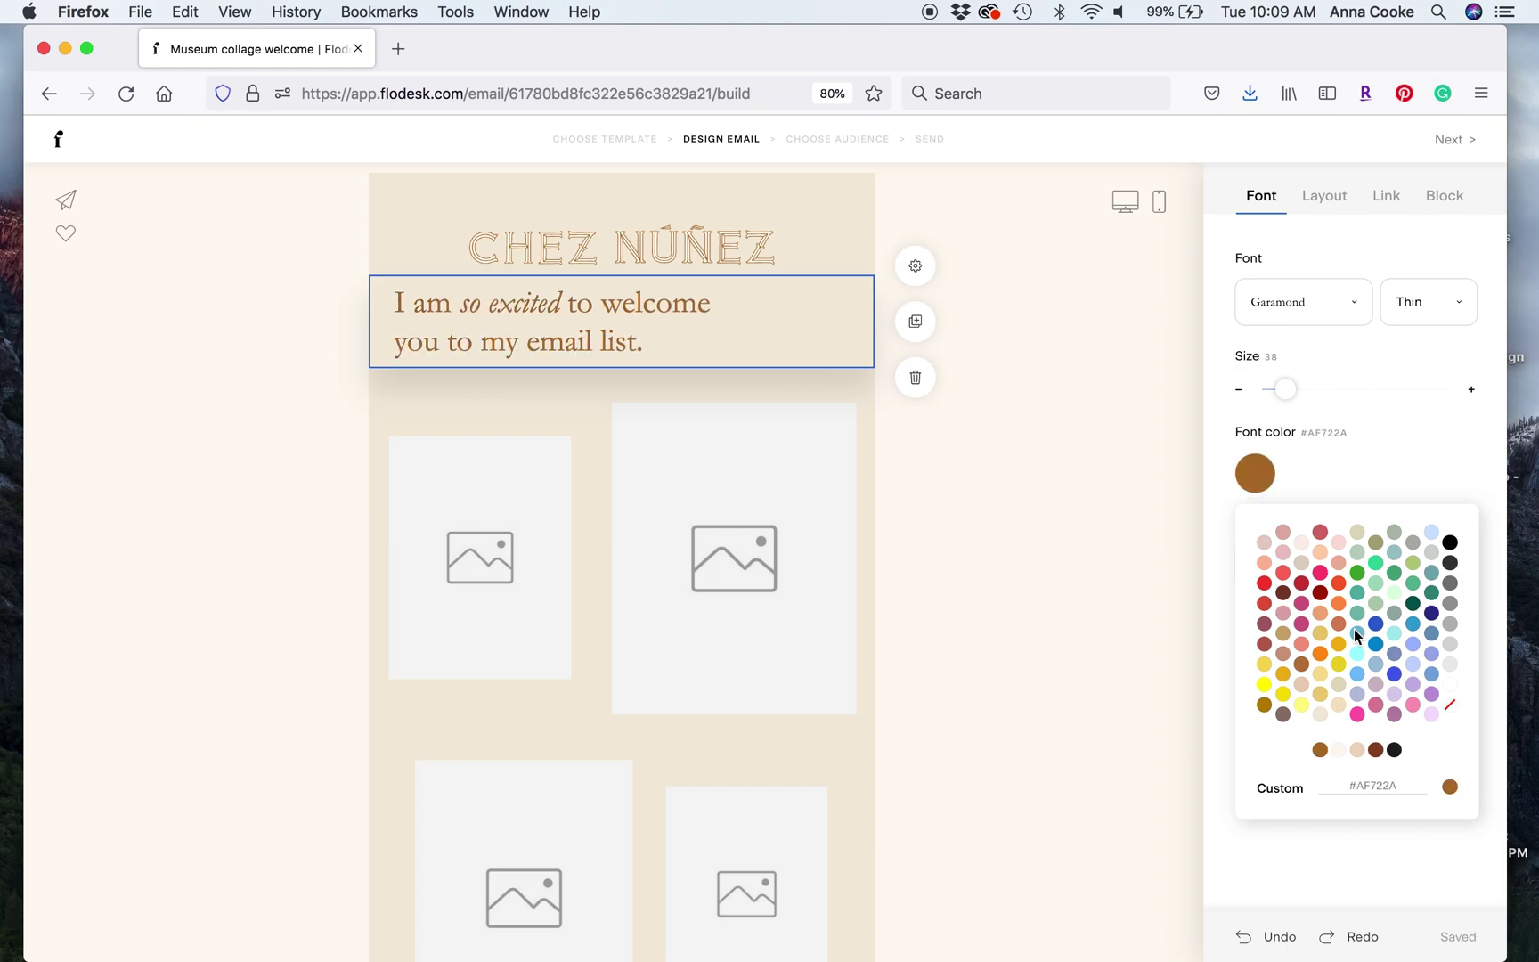
drag(1289, 385, 1282, 387)
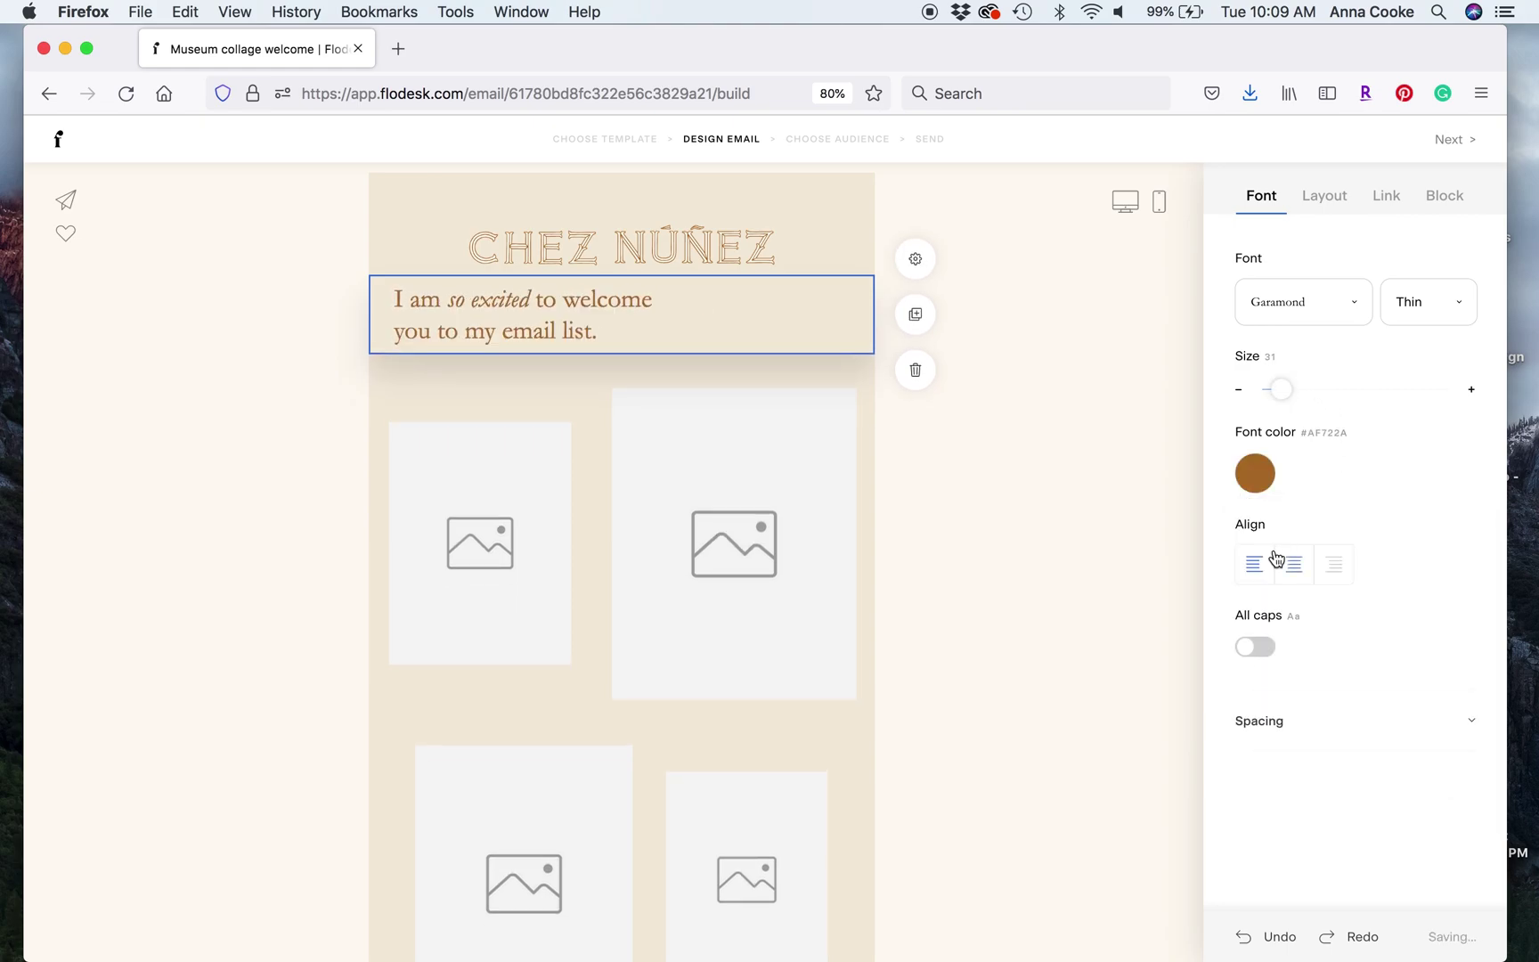
Center-align the welcome heading and insert a slim spacer between it and the Chez Núñez logo.
click(1291, 563)
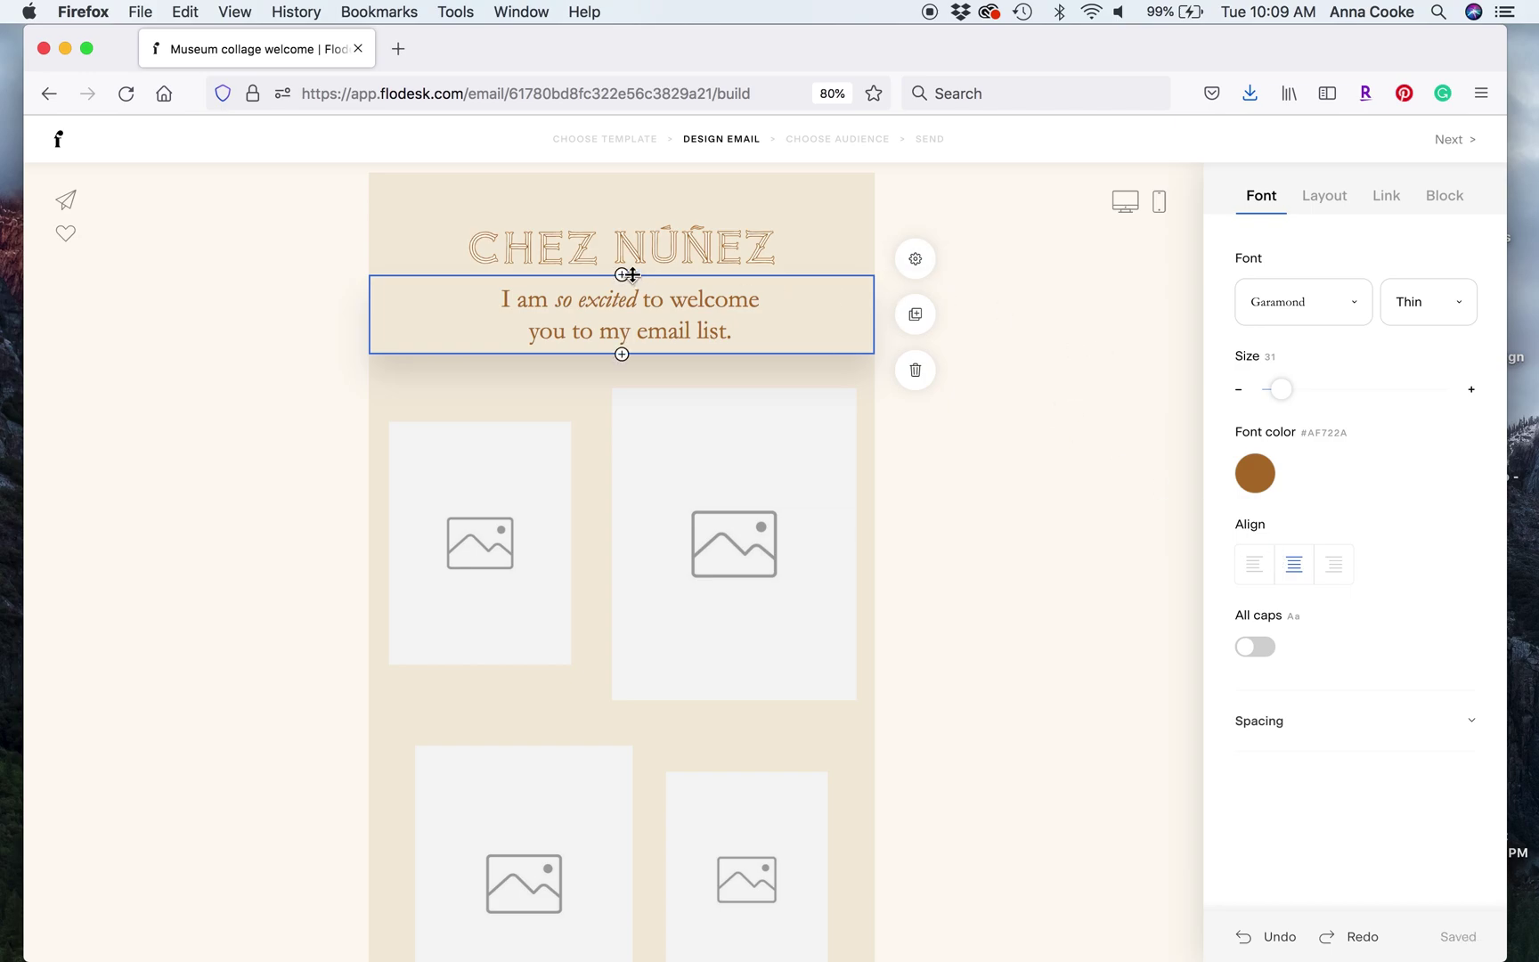
click(625, 274)
click(813, 404)
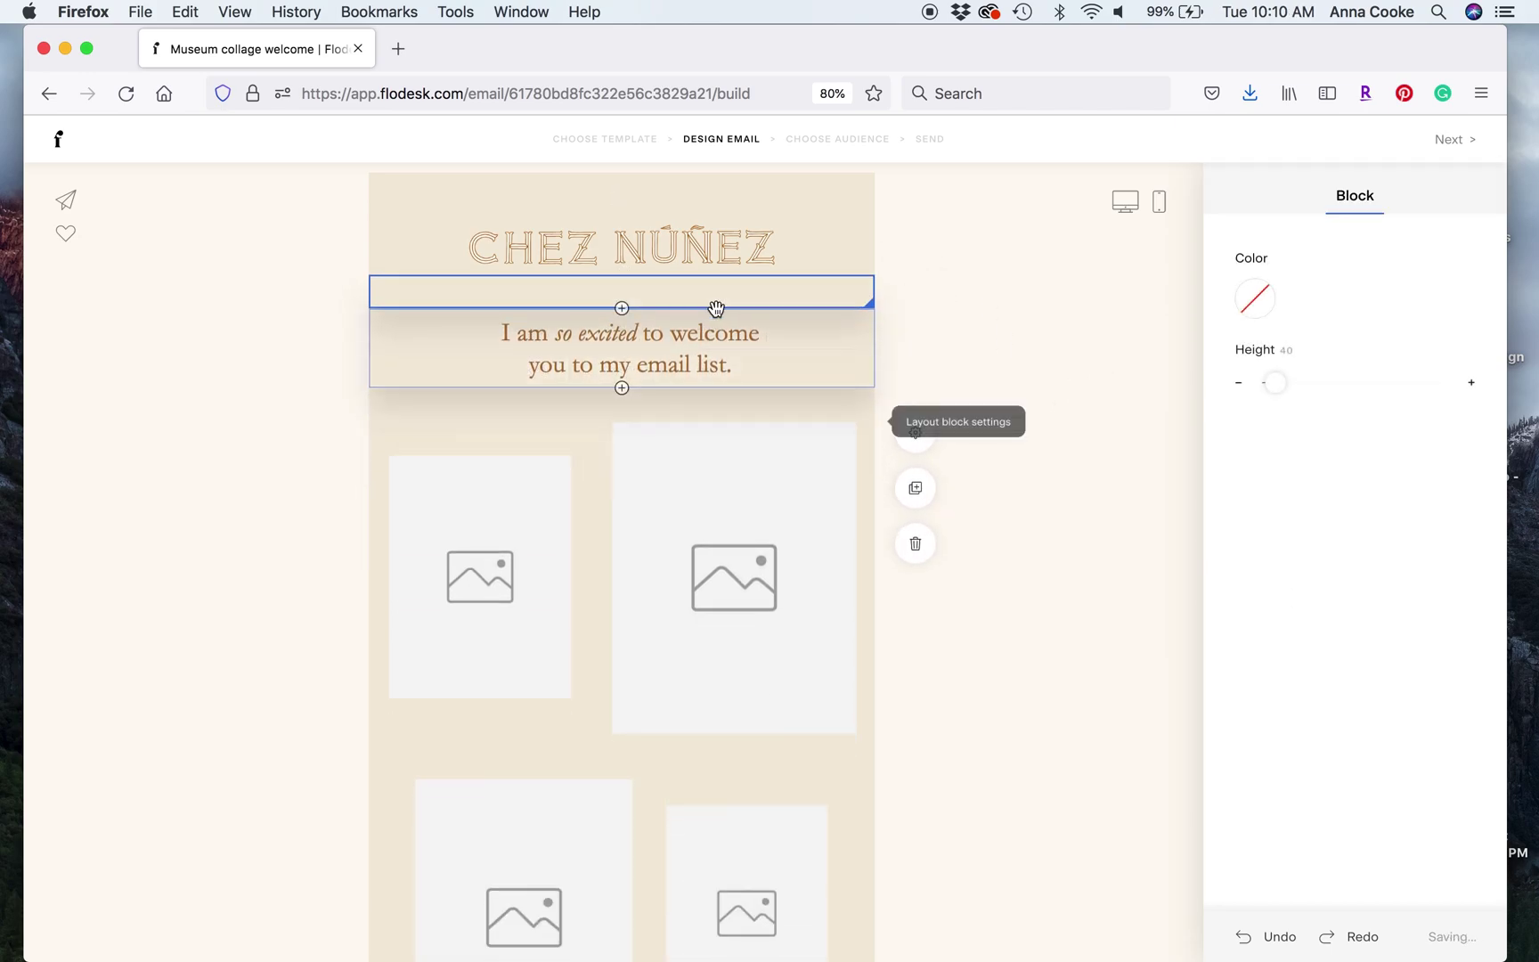
click(914, 459)
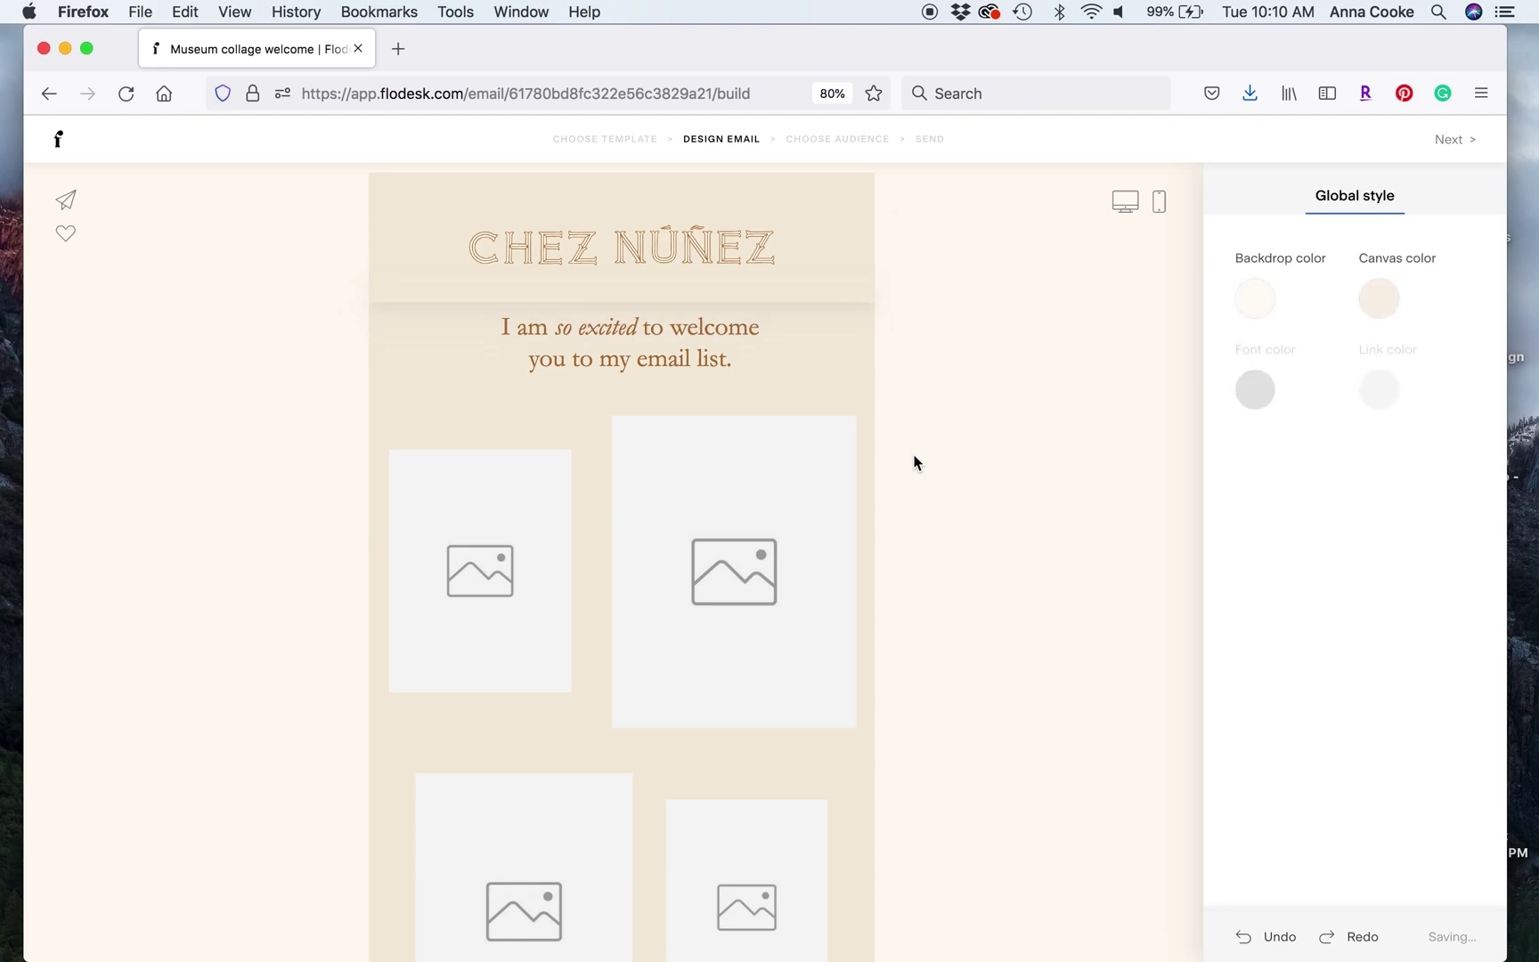
Change the body text below the photo collage to Gill Sans and color it the brand near-black #211E1B.
scroll(914, 460, down, 7)
click(720, 454)
drag(579, 619, 377, 310)
click(1273, 301)
scroll(1382, 421, up, 3)
scroll(1385, 431, down, 5)
scroll(1385, 430, down, 3)
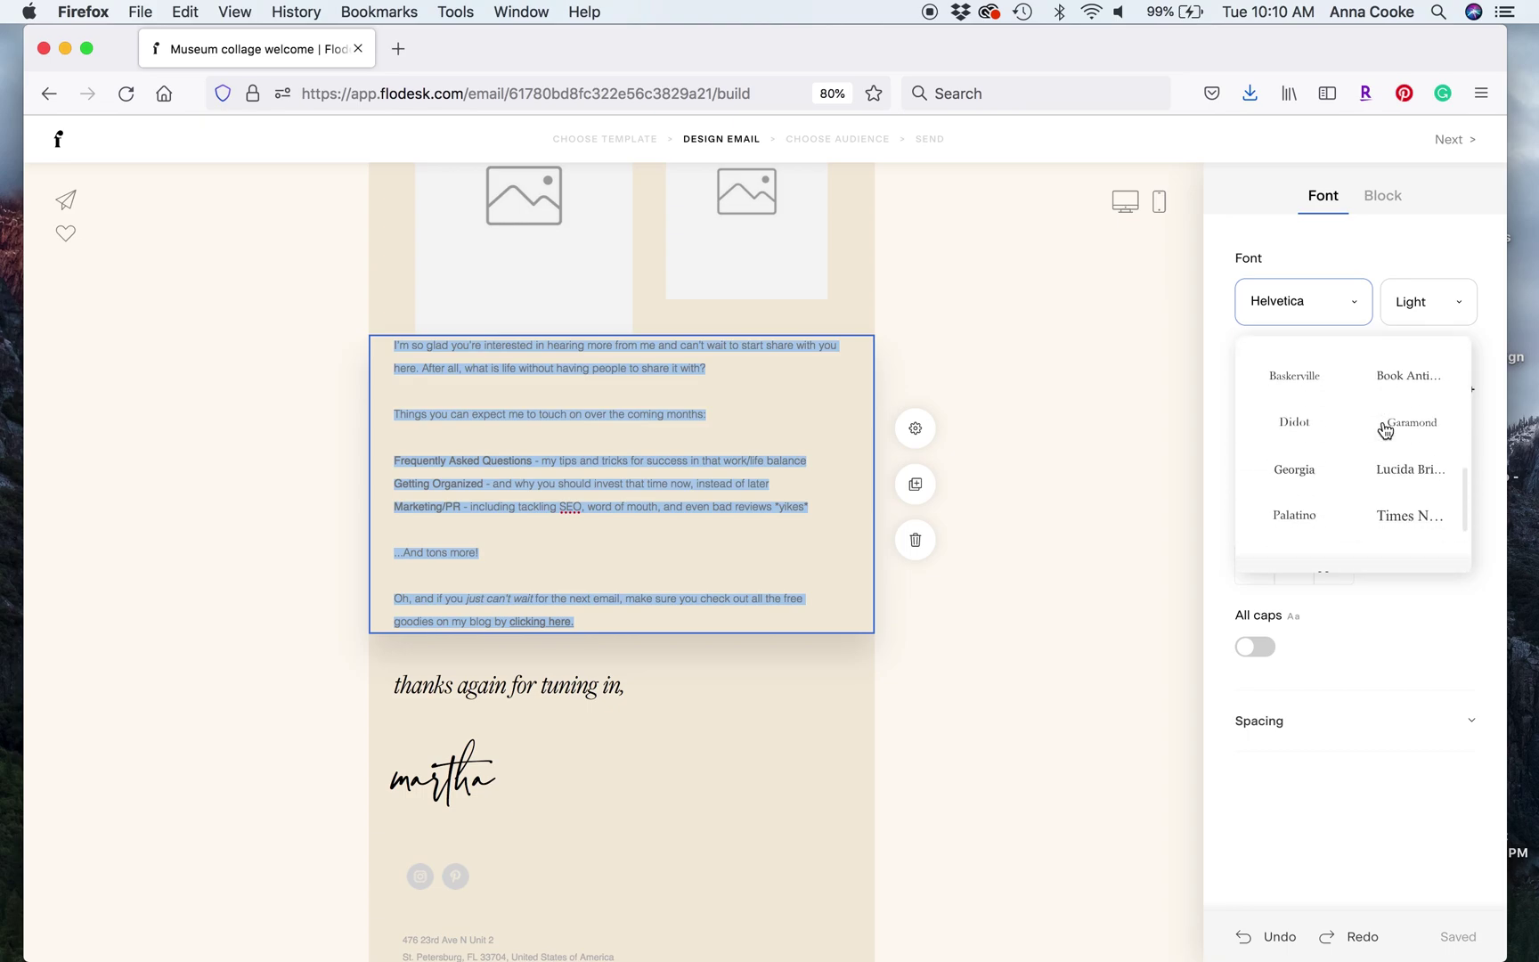
scroll(1426, 480, down, 2)
scroll(1402, 540, up, 10)
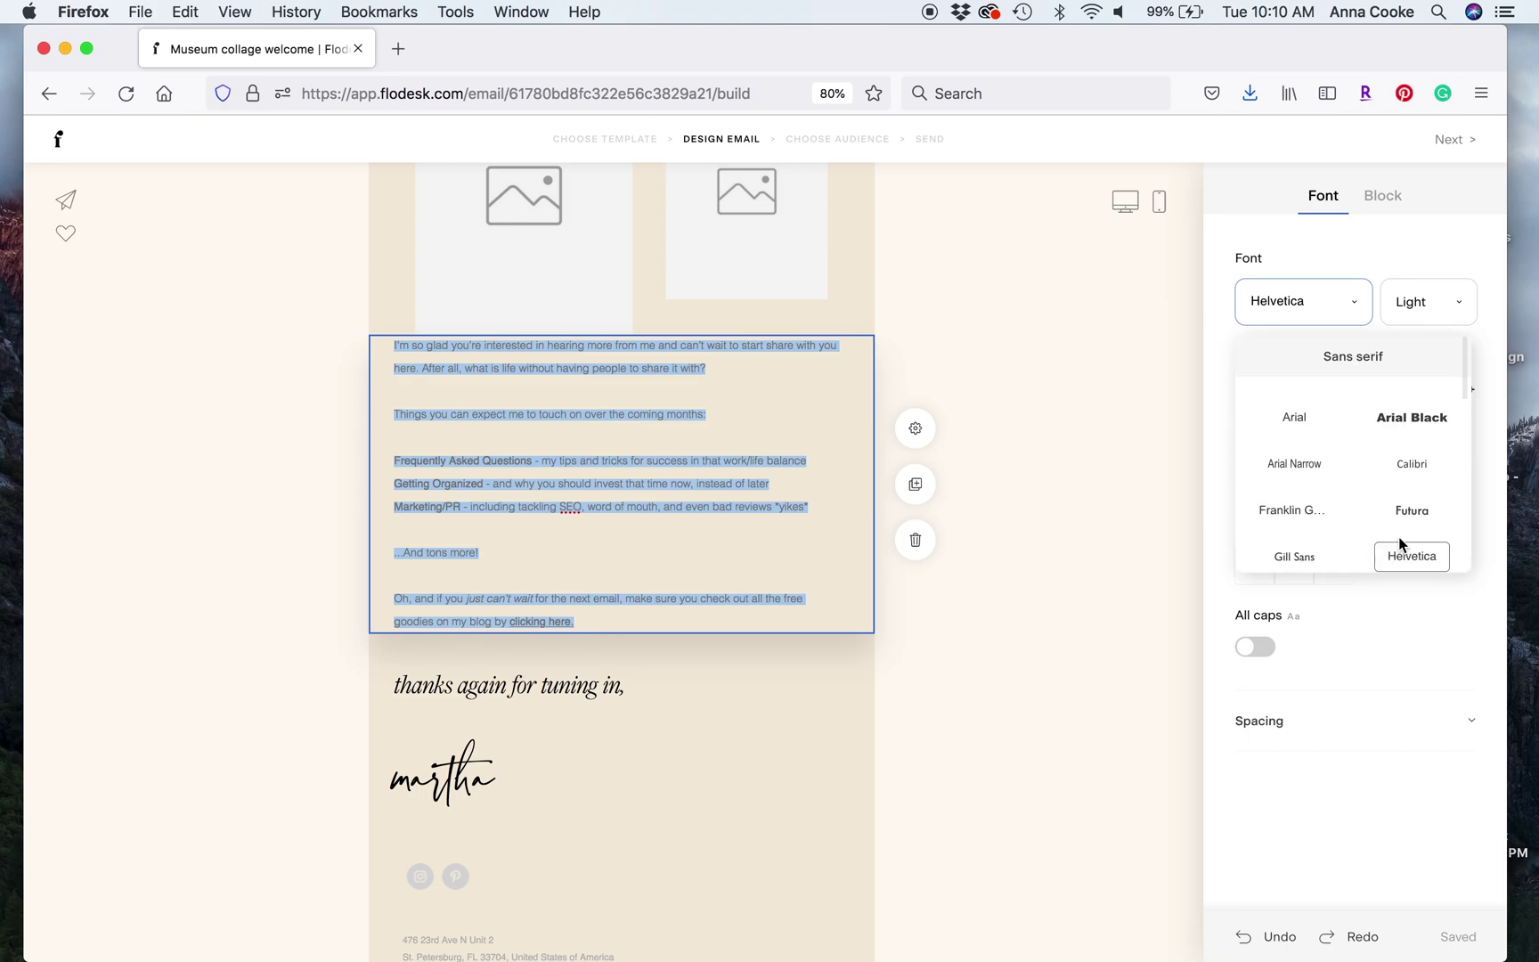
scroll(1409, 521, down, 1)
click(1304, 507)
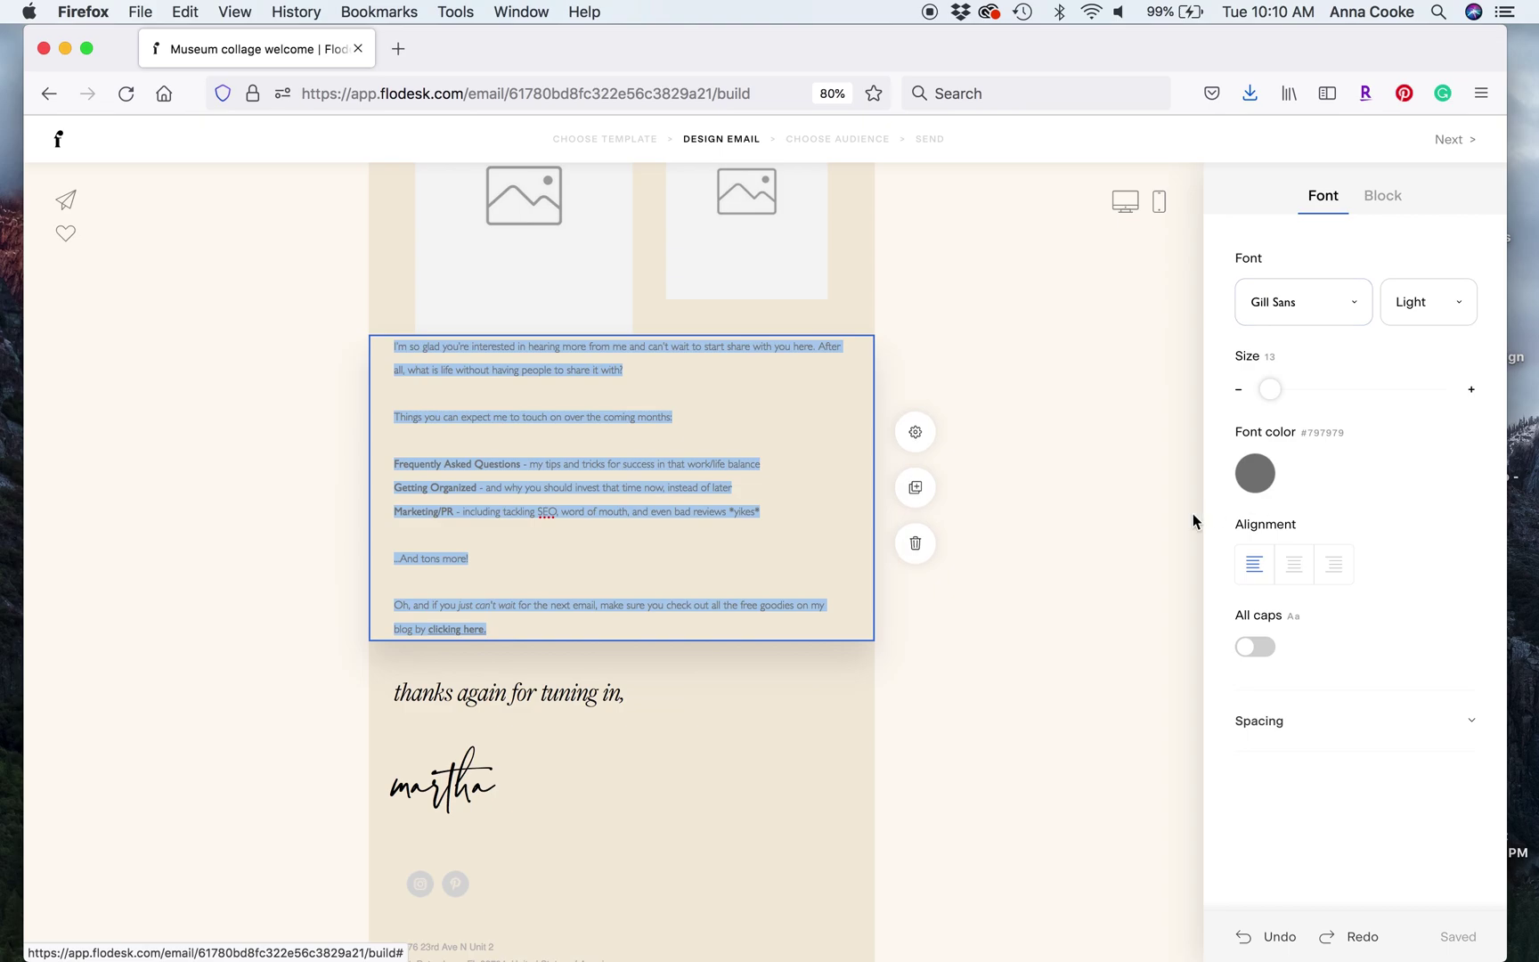
click(1259, 473)
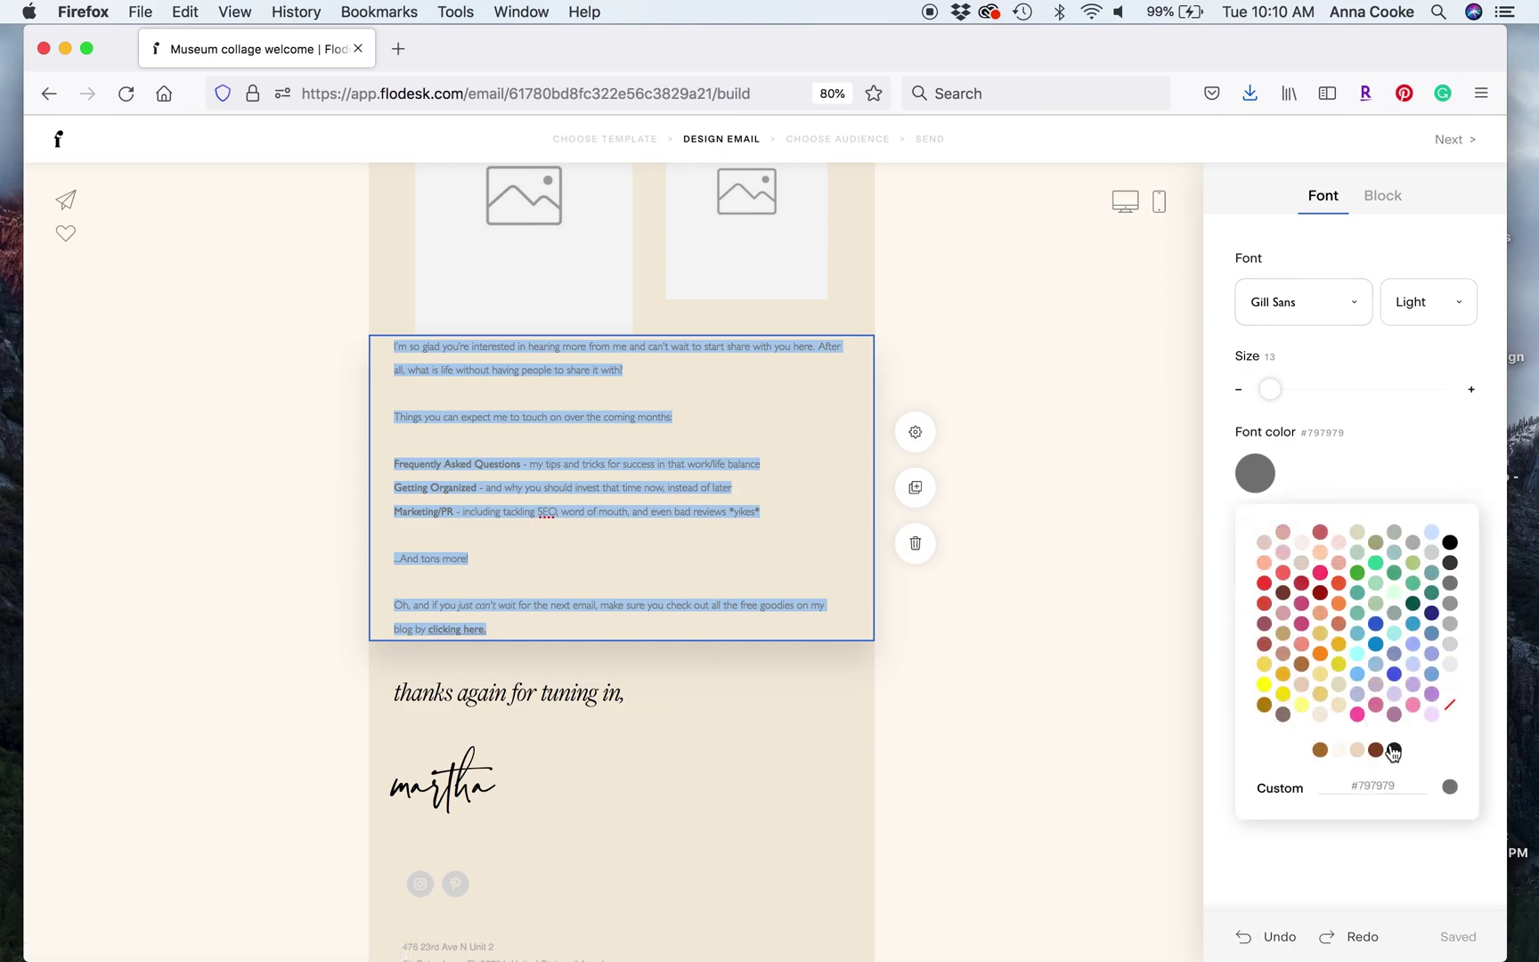
click(1394, 749)
Insert an Instagram block directly below the handwritten signature.
scroll(1042, 748, down, 2)
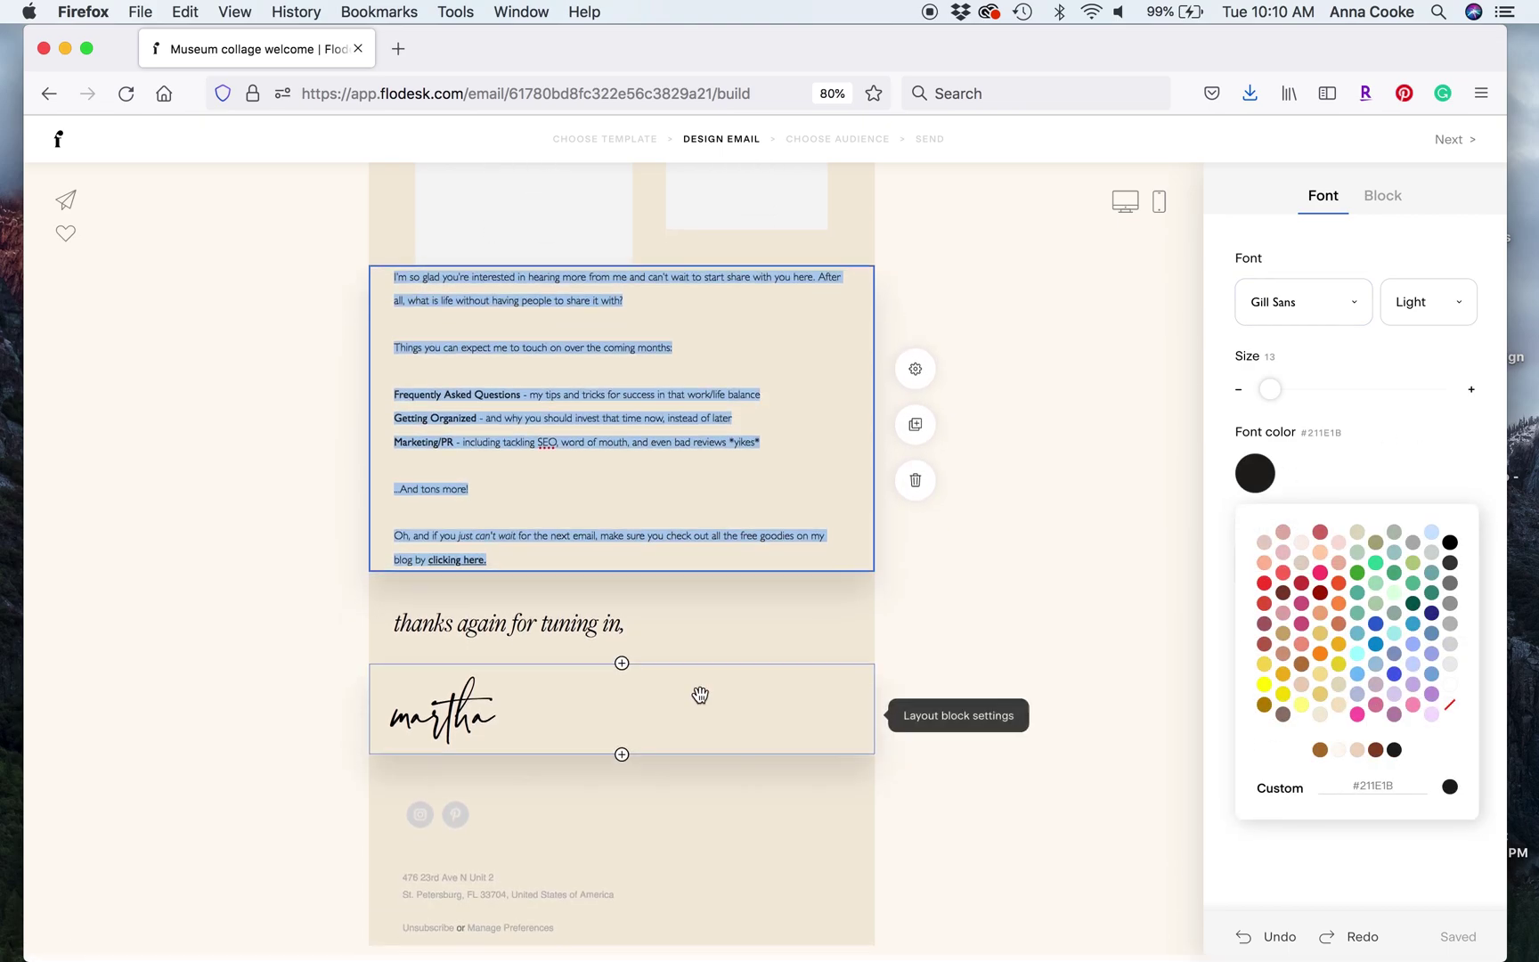
click(622, 762)
scroll(920, 701, down, 5)
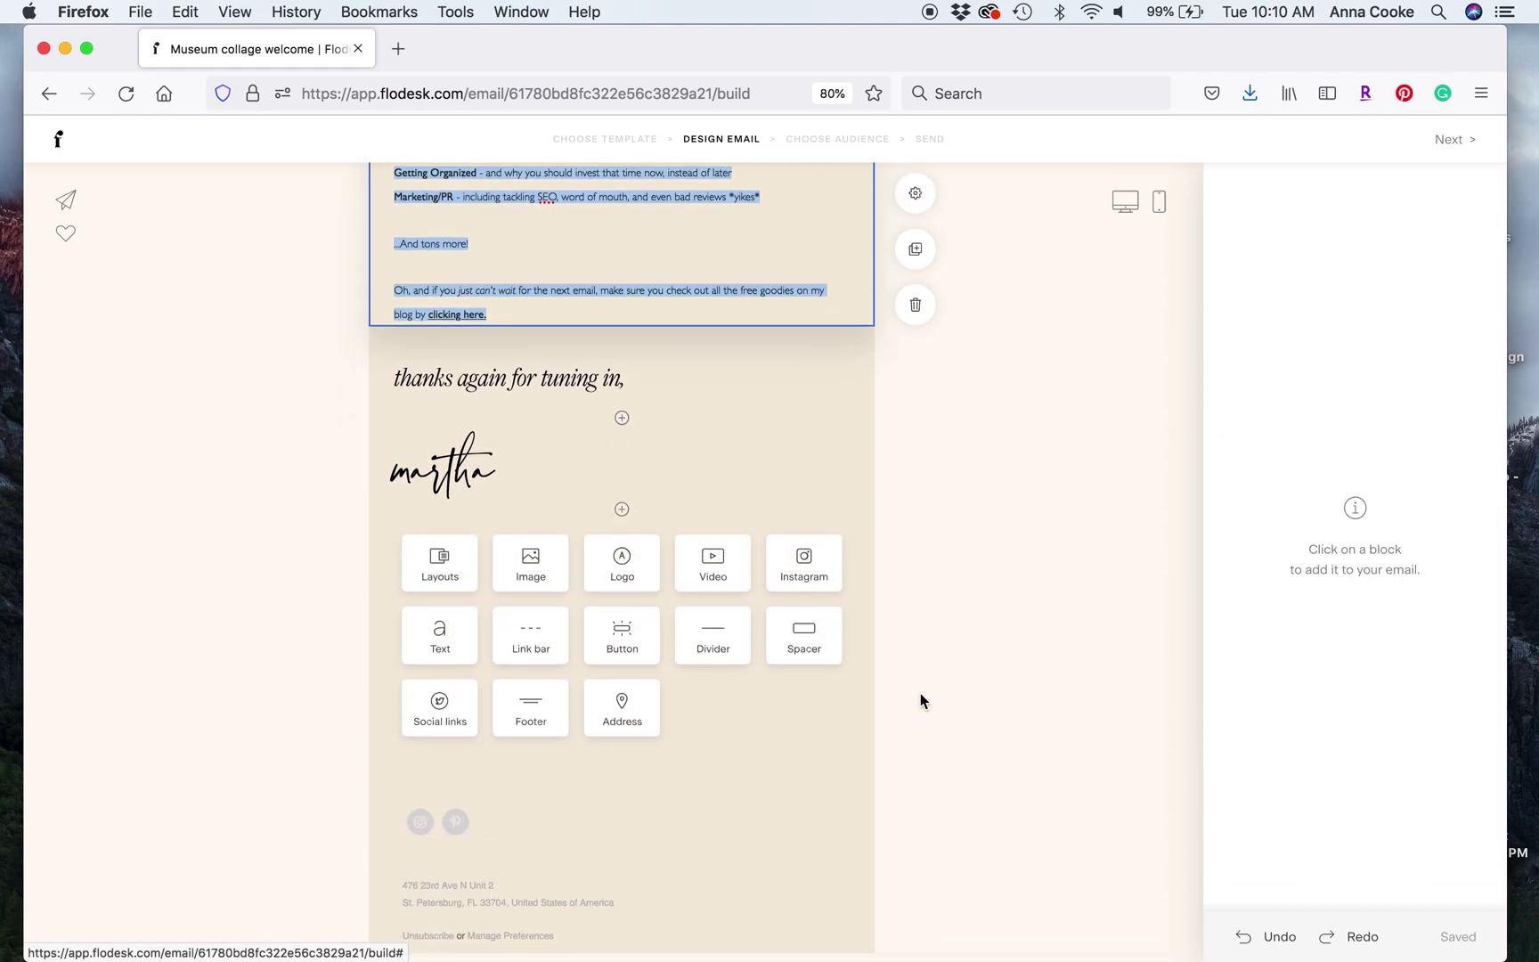
click(804, 561)
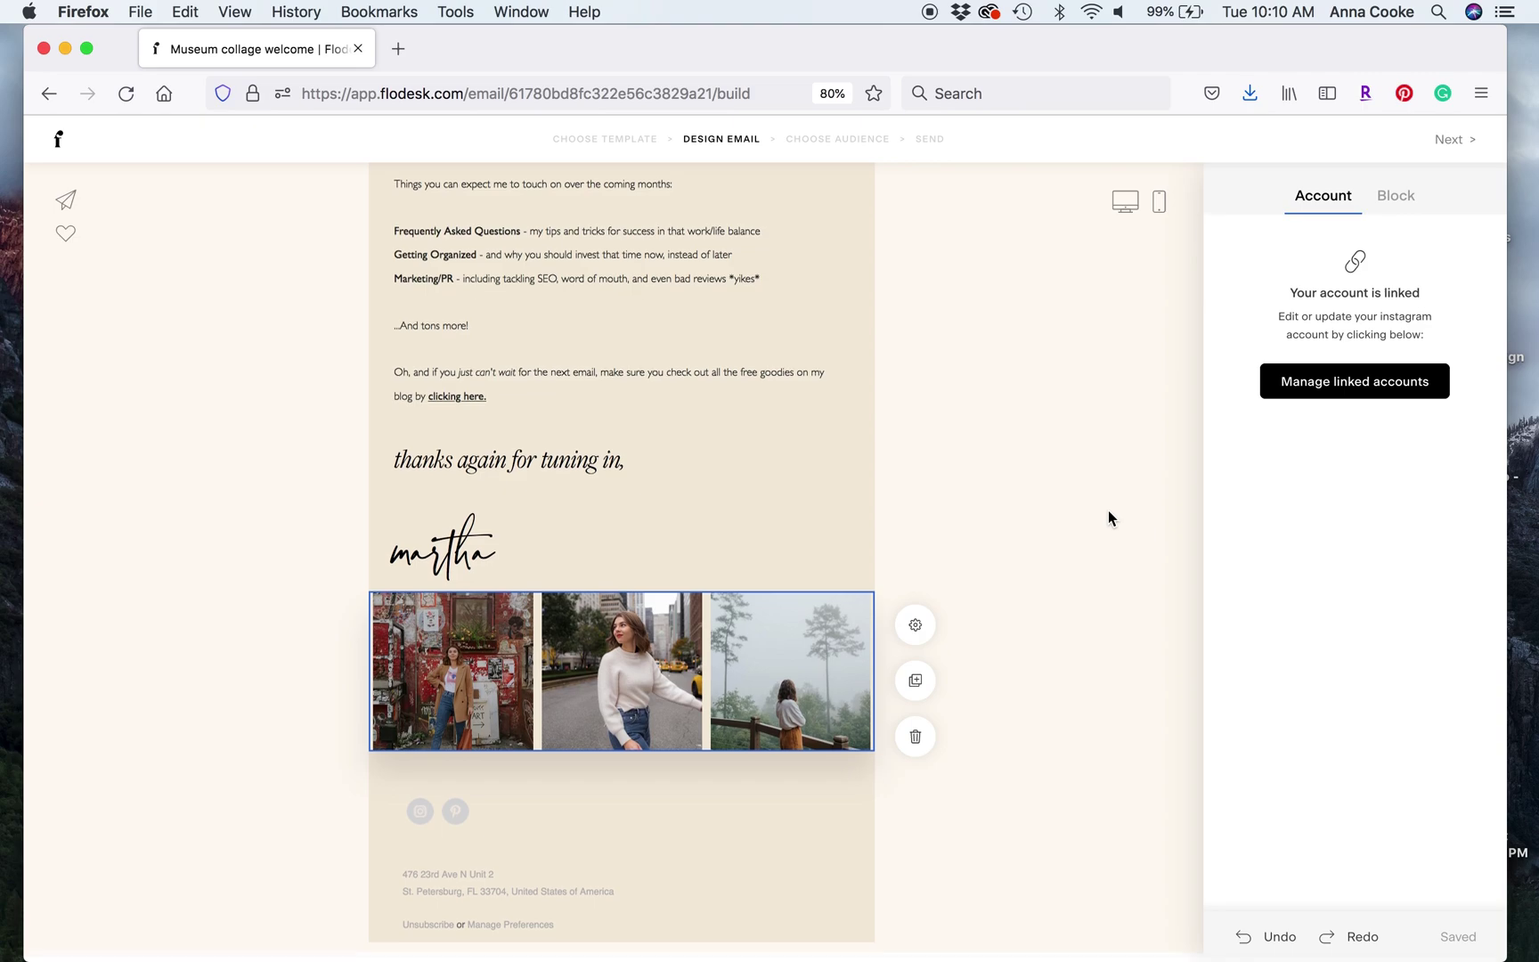
Delete the photo collage block between the welcome heading and the body text.
scroll(980, 569, up, 10)
click(917, 605)
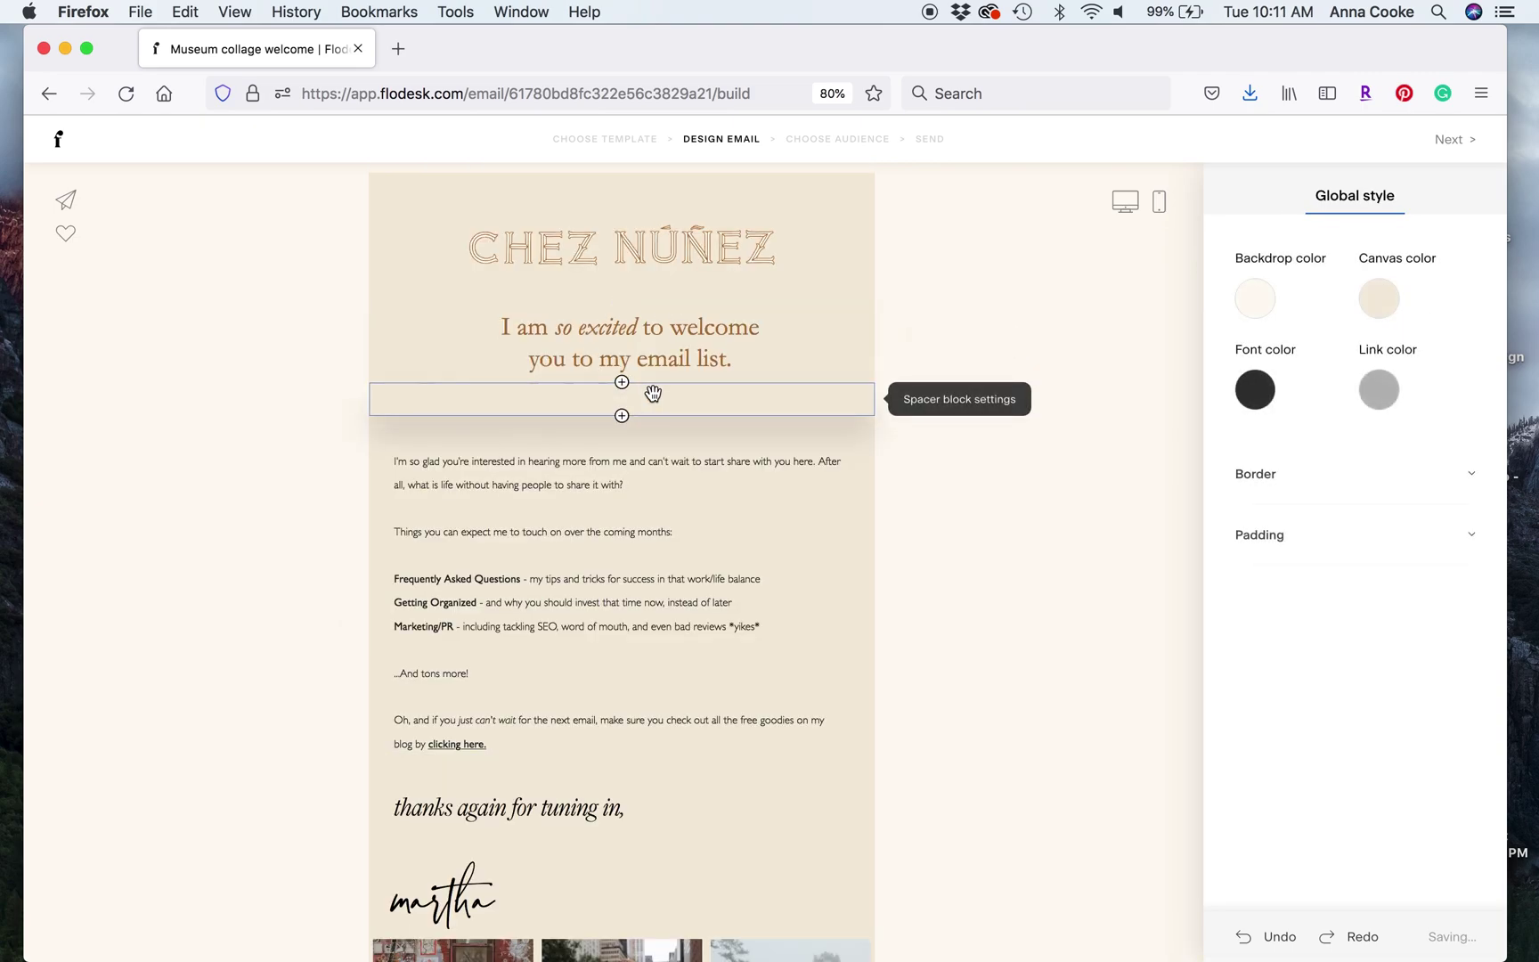
Insert a layout block below the spacer that follows the welcome heading.
click(622, 415)
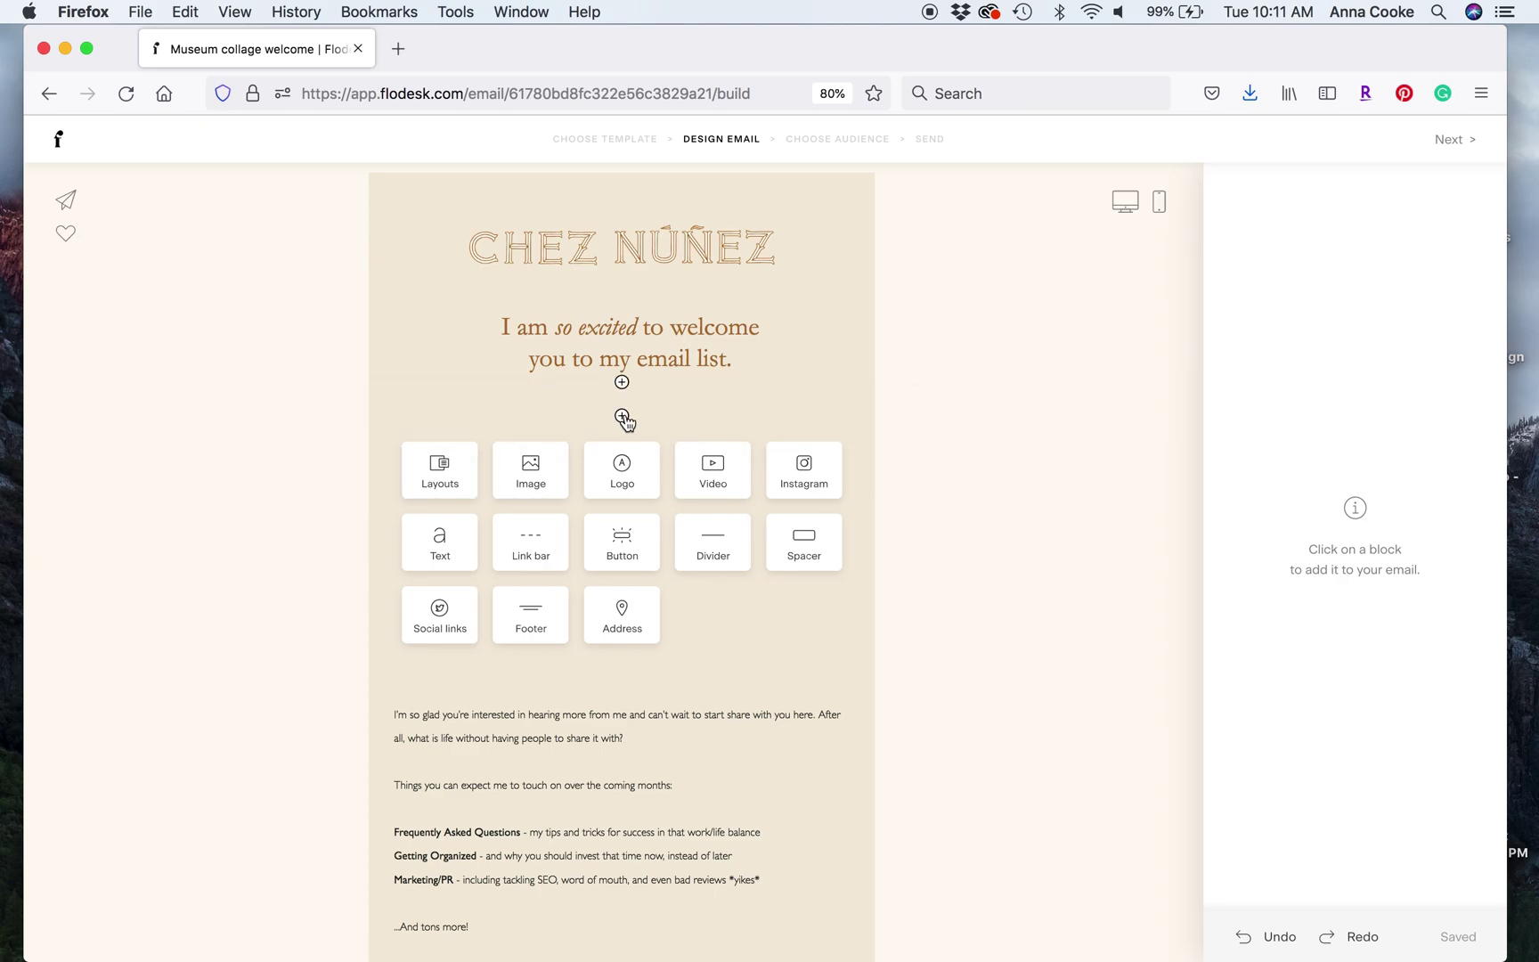
click(917, 479)
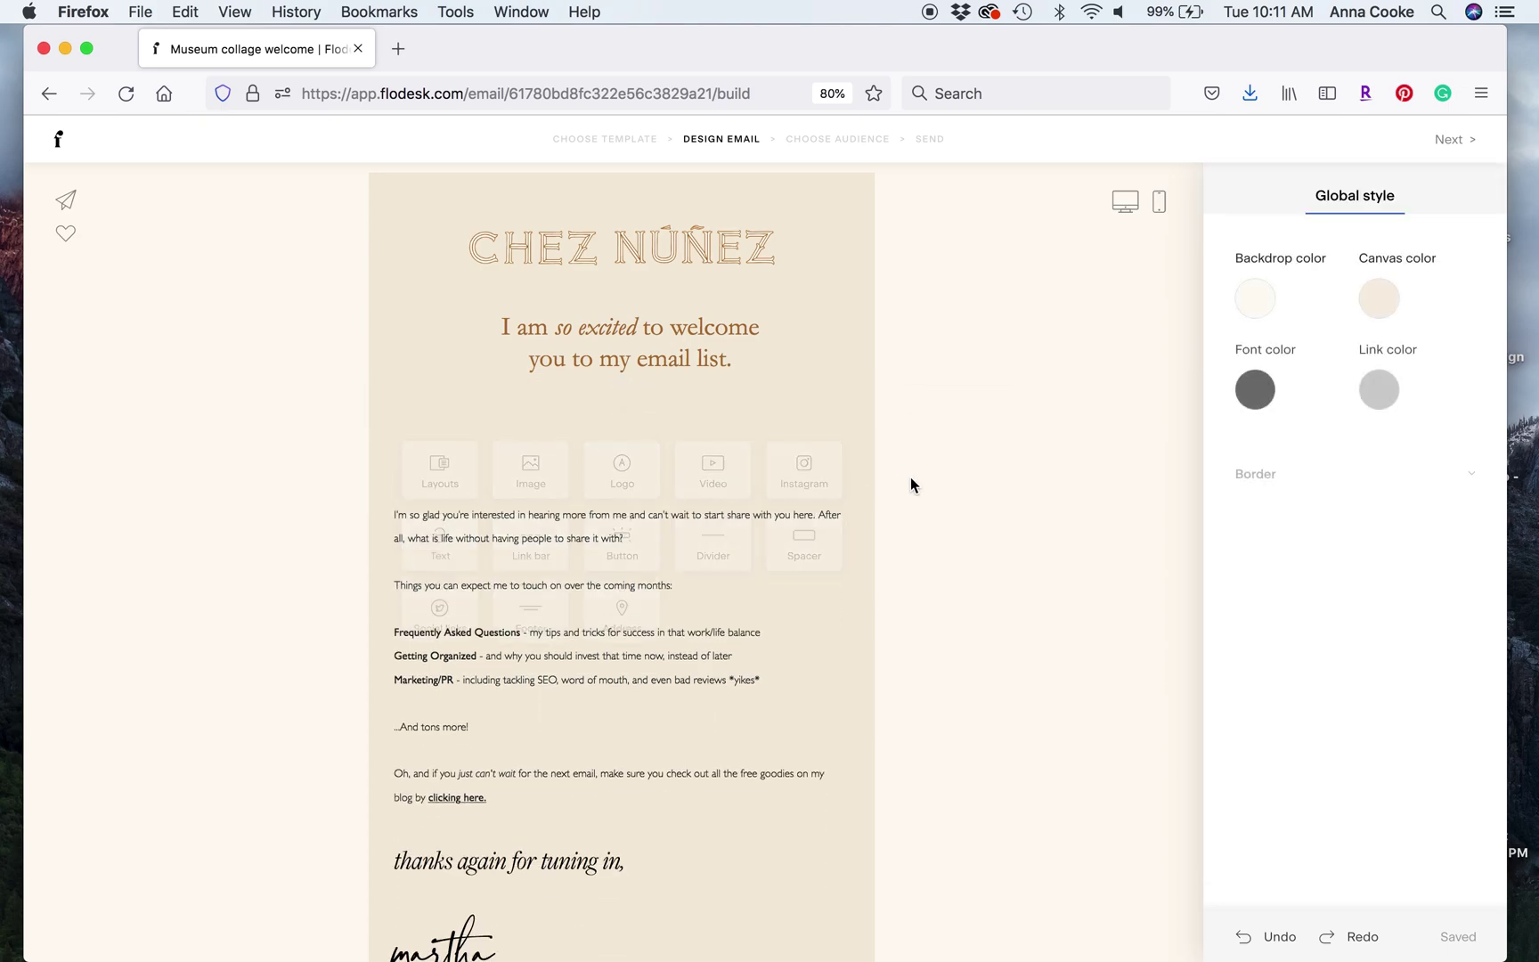
click(621, 415)
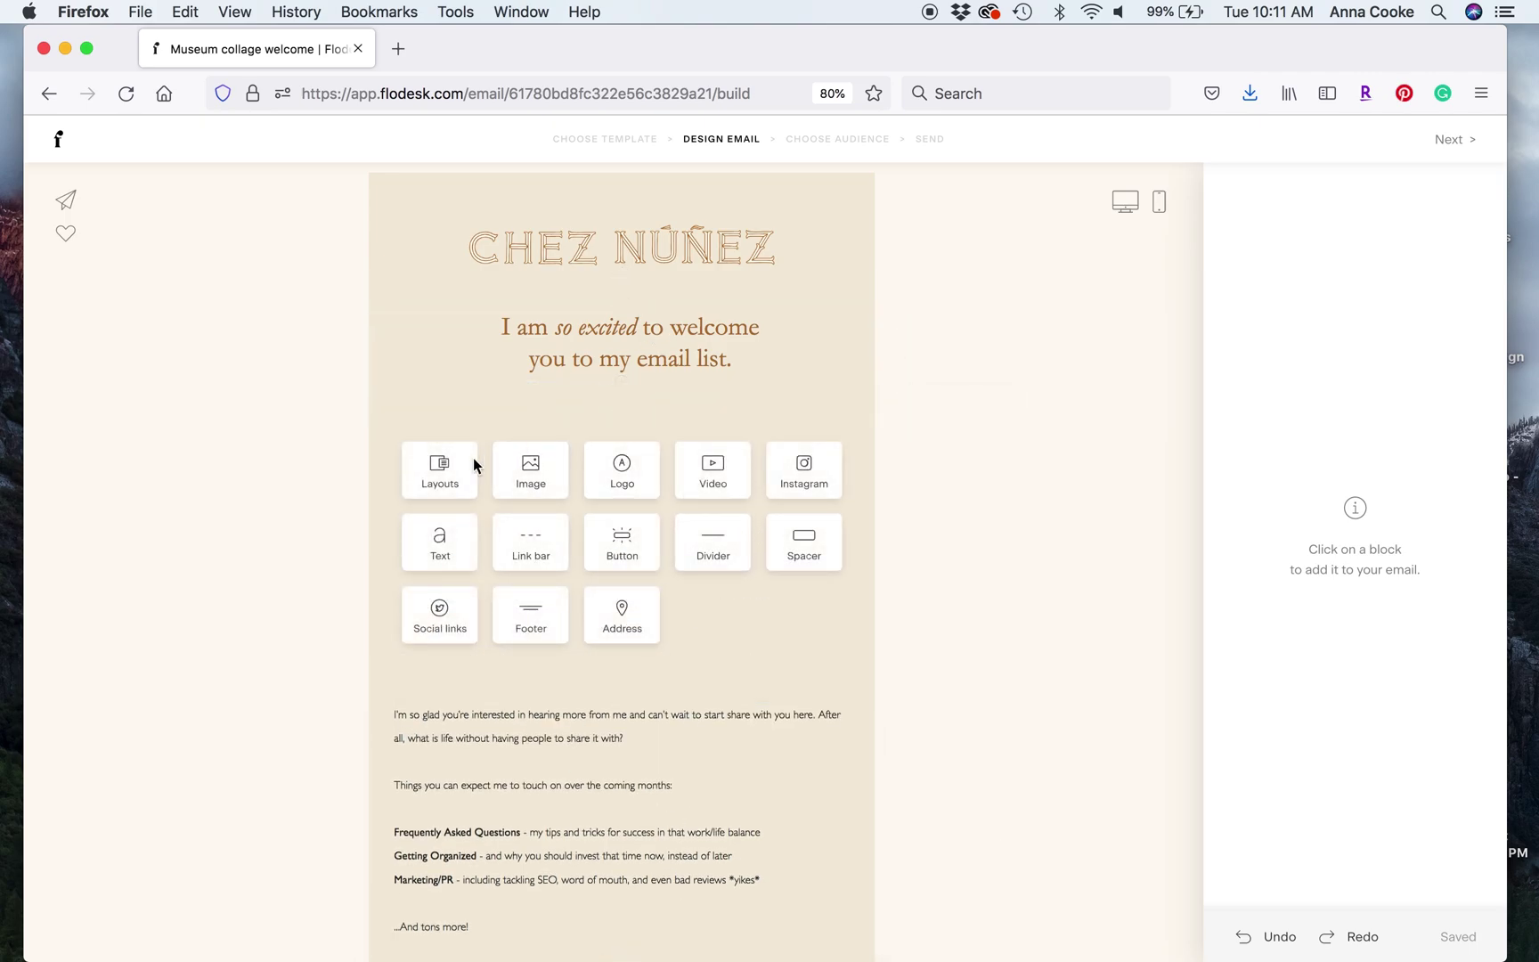
click(452, 472)
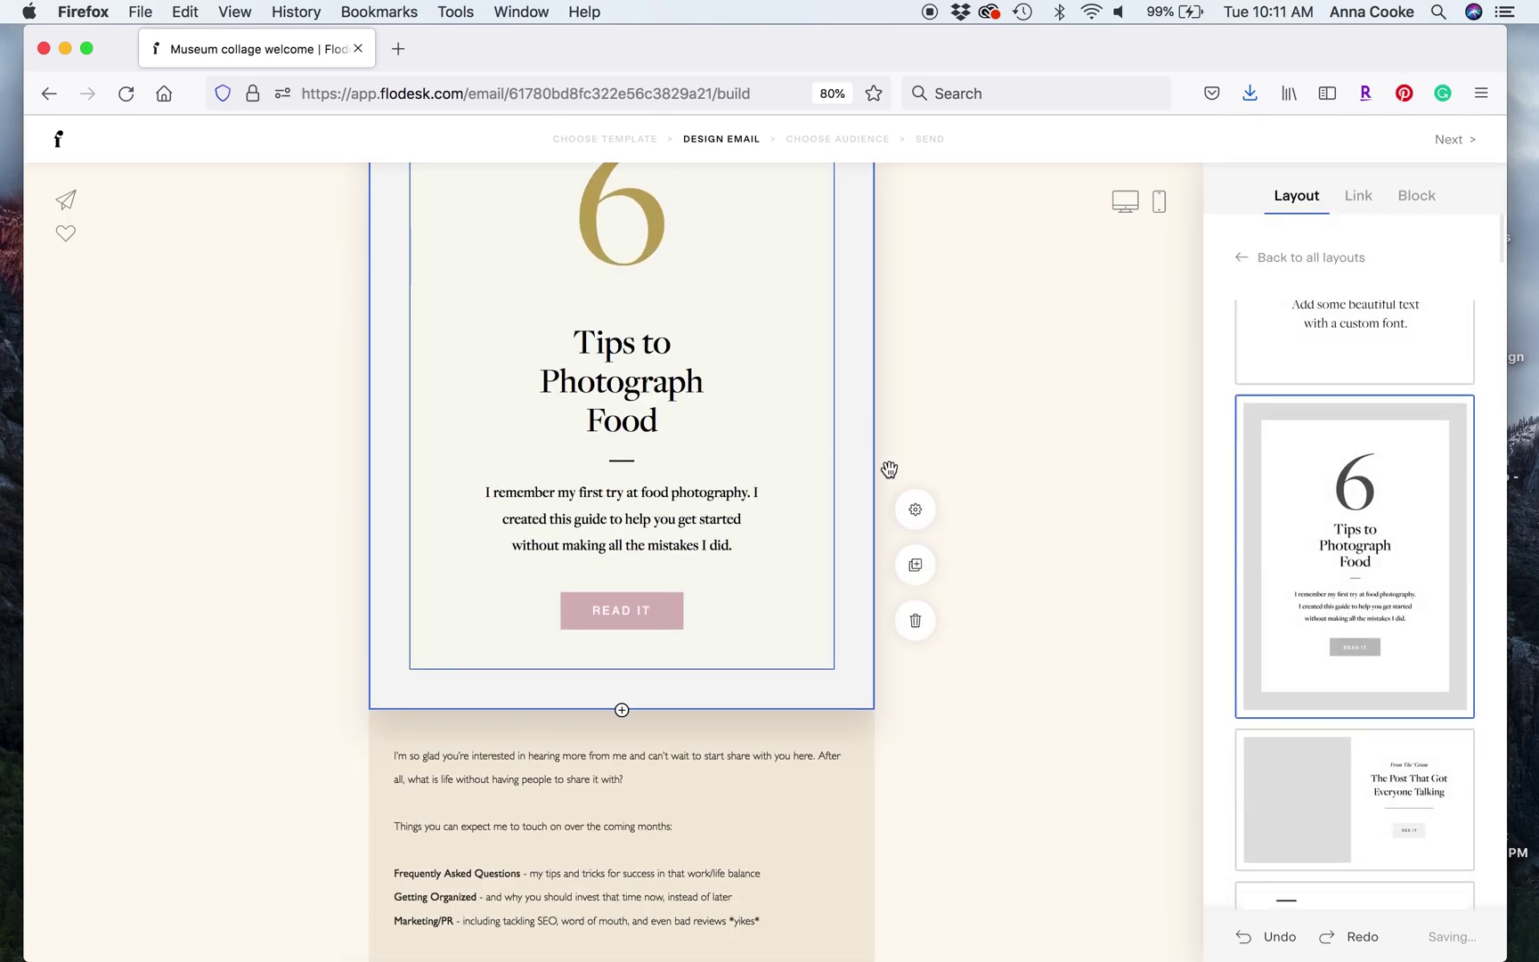
Browse the available layouts and apply the "On the blog" layout with the circular image to the new block.
scroll(1359, 467, down, 10)
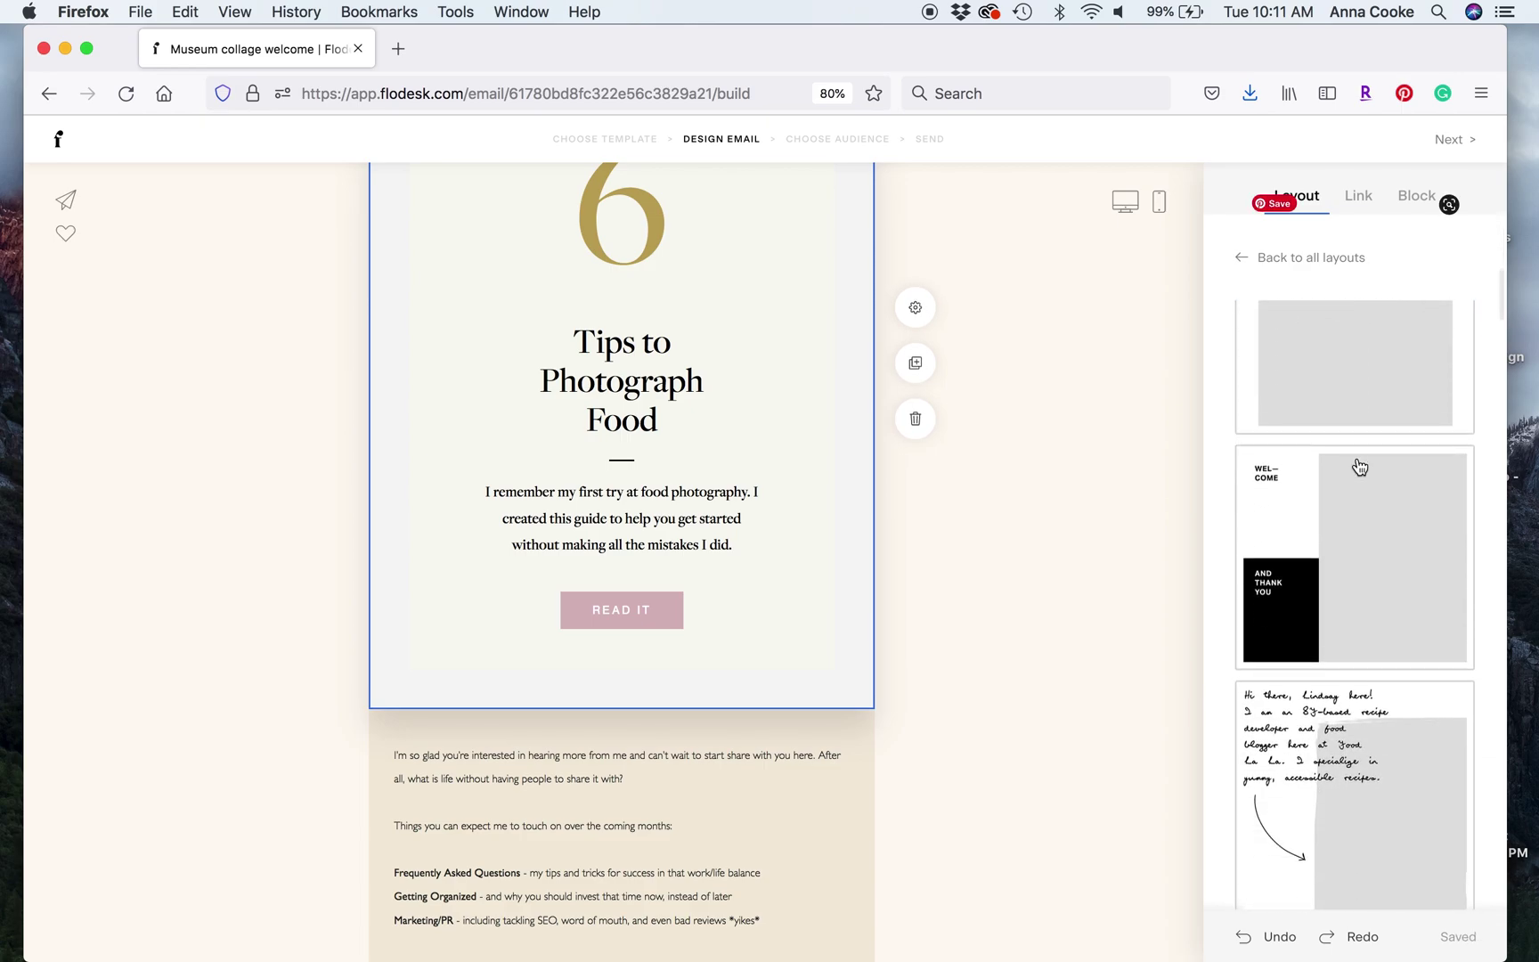
scroll(1359, 467, down, 10)
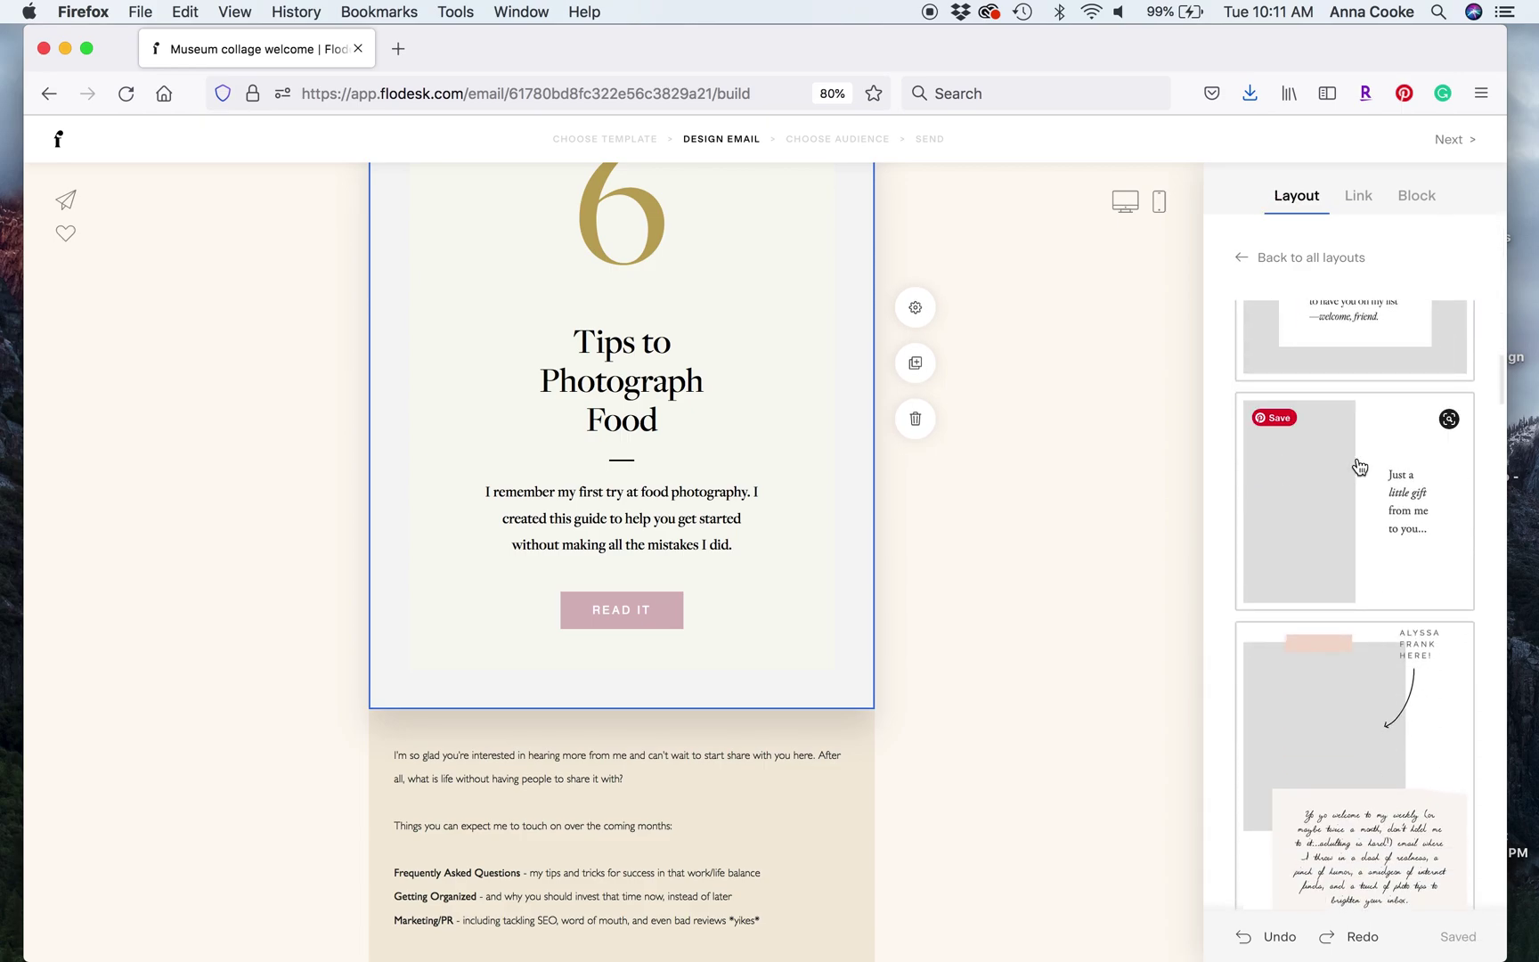
scroll(1359, 467, down, 10)
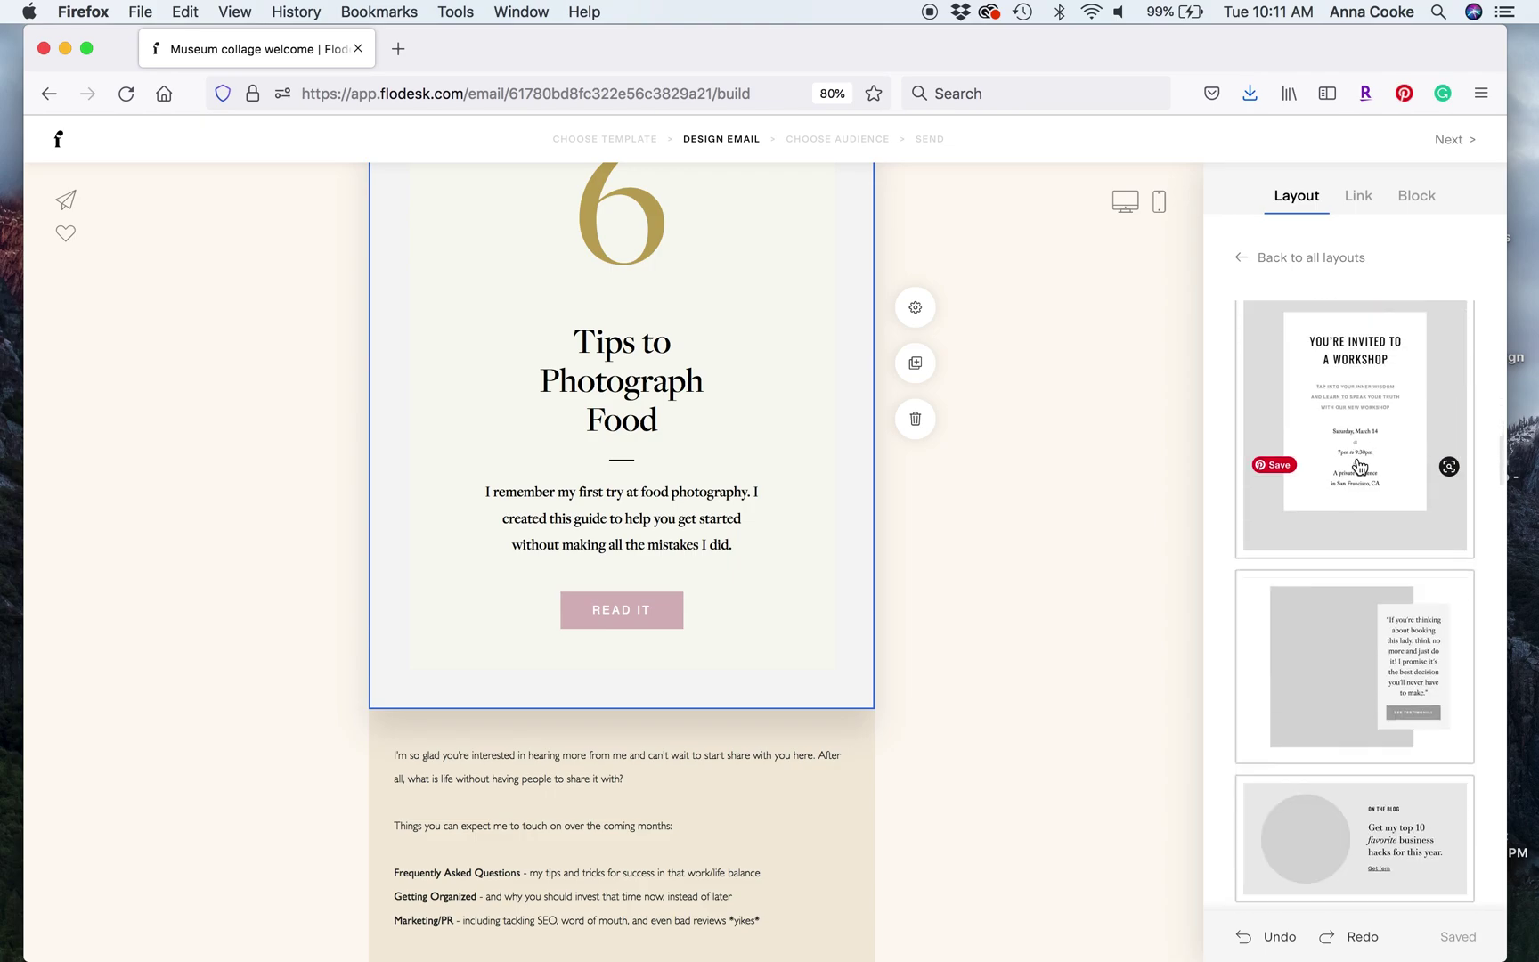
scroll(1359, 467, down, 10)
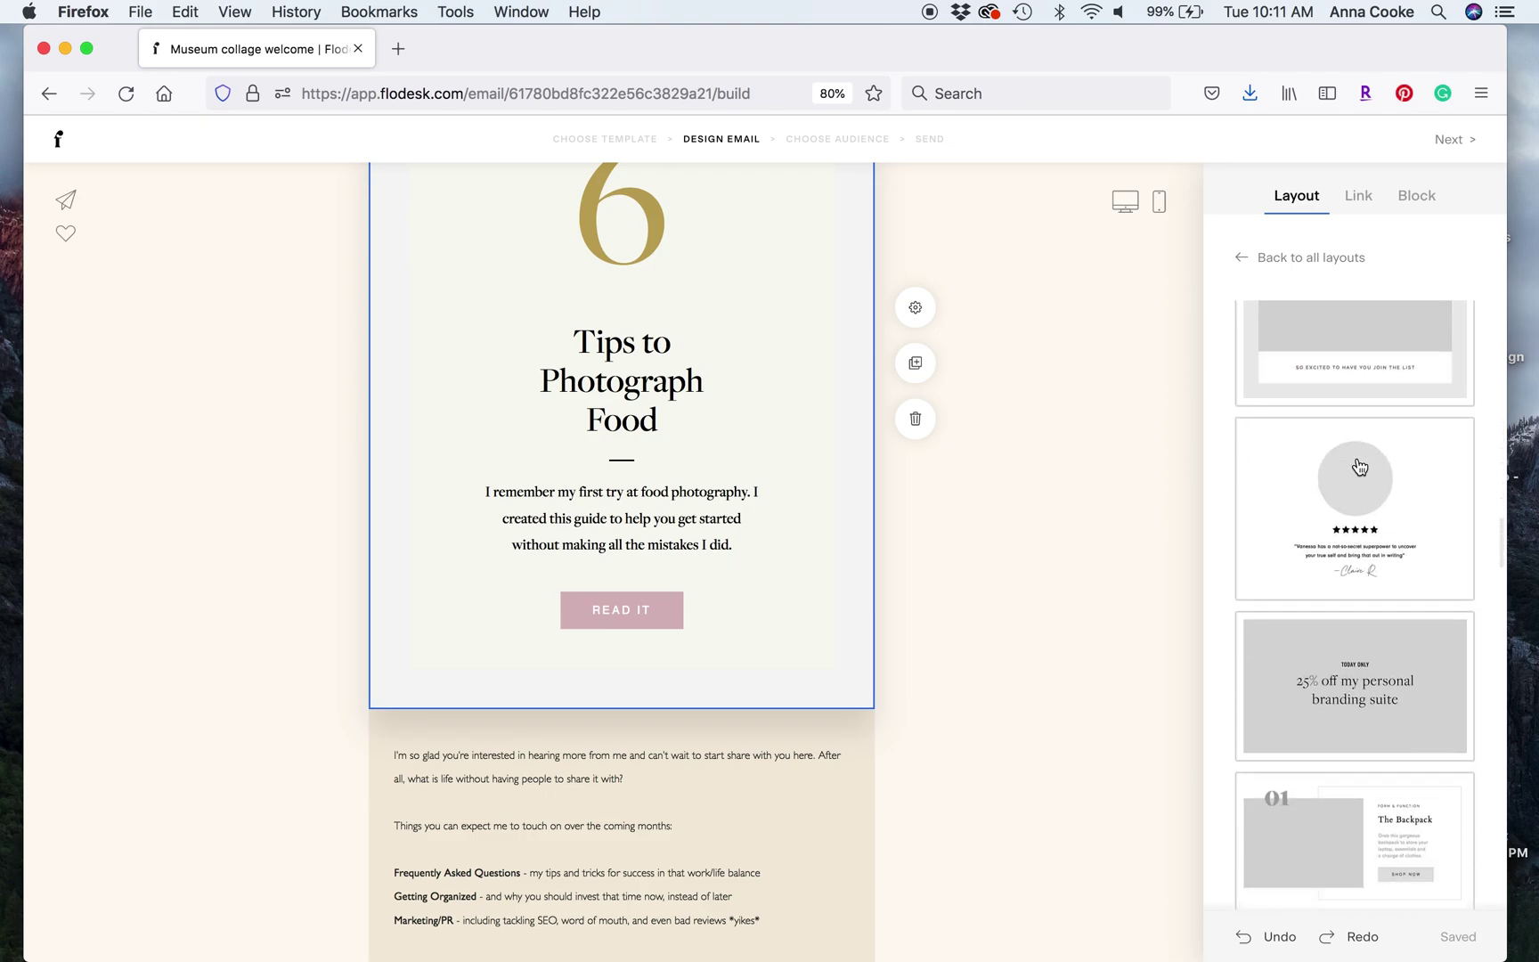
scroll(1359, 467, down, 10)
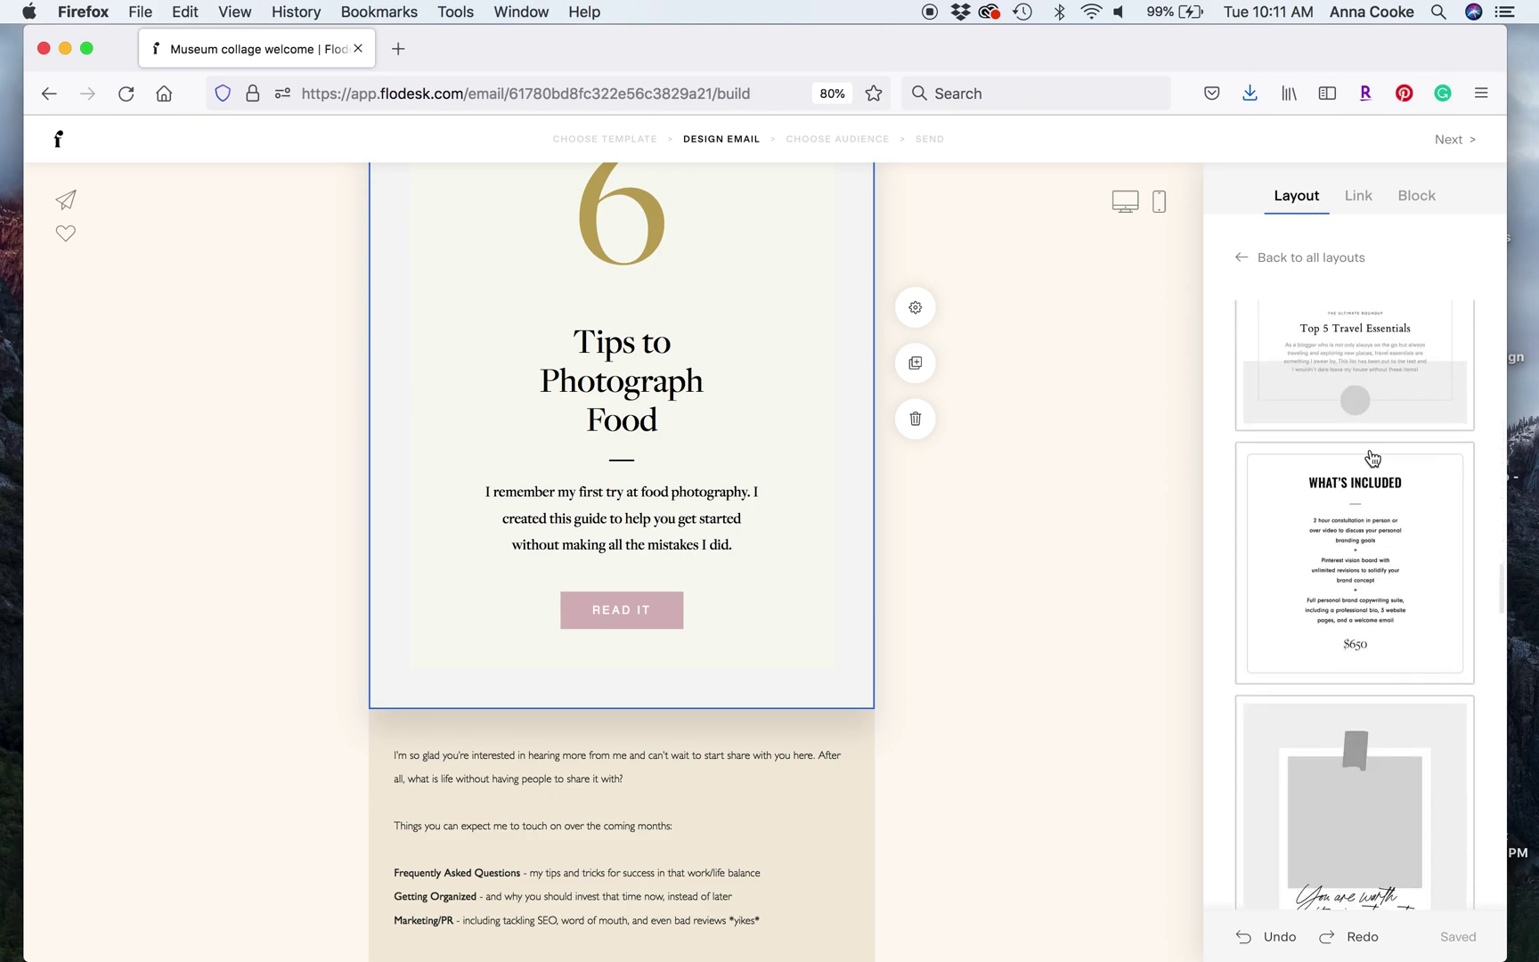
scroll(1371, 458, down, 10)
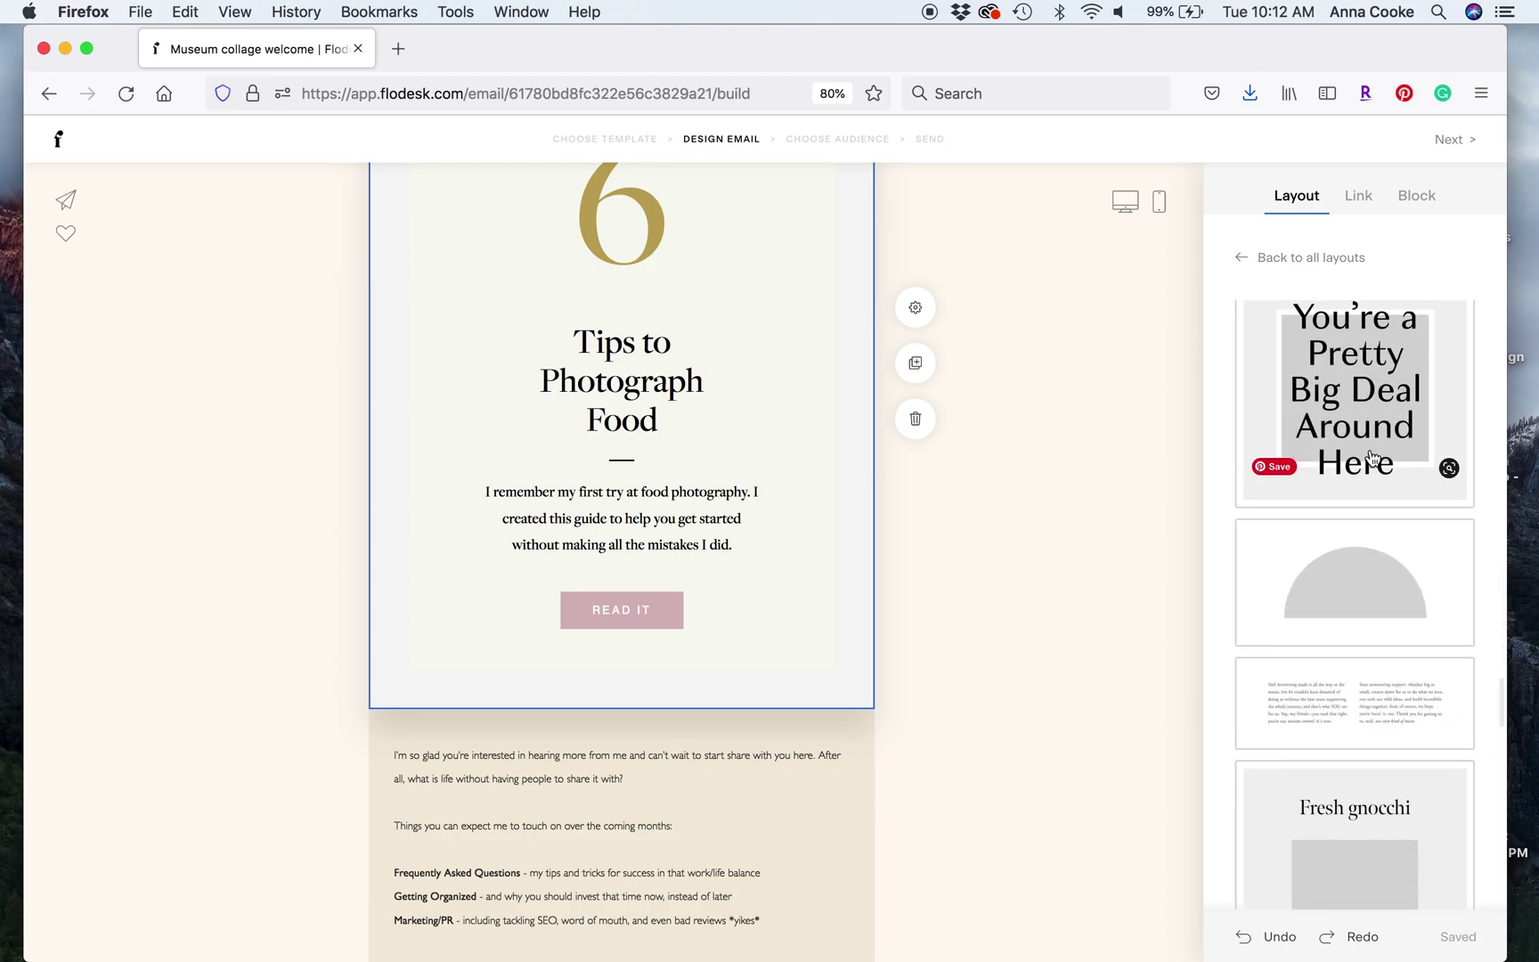
scroll(1372, 458, up, 5)
scroll(786, 285, up, 5)
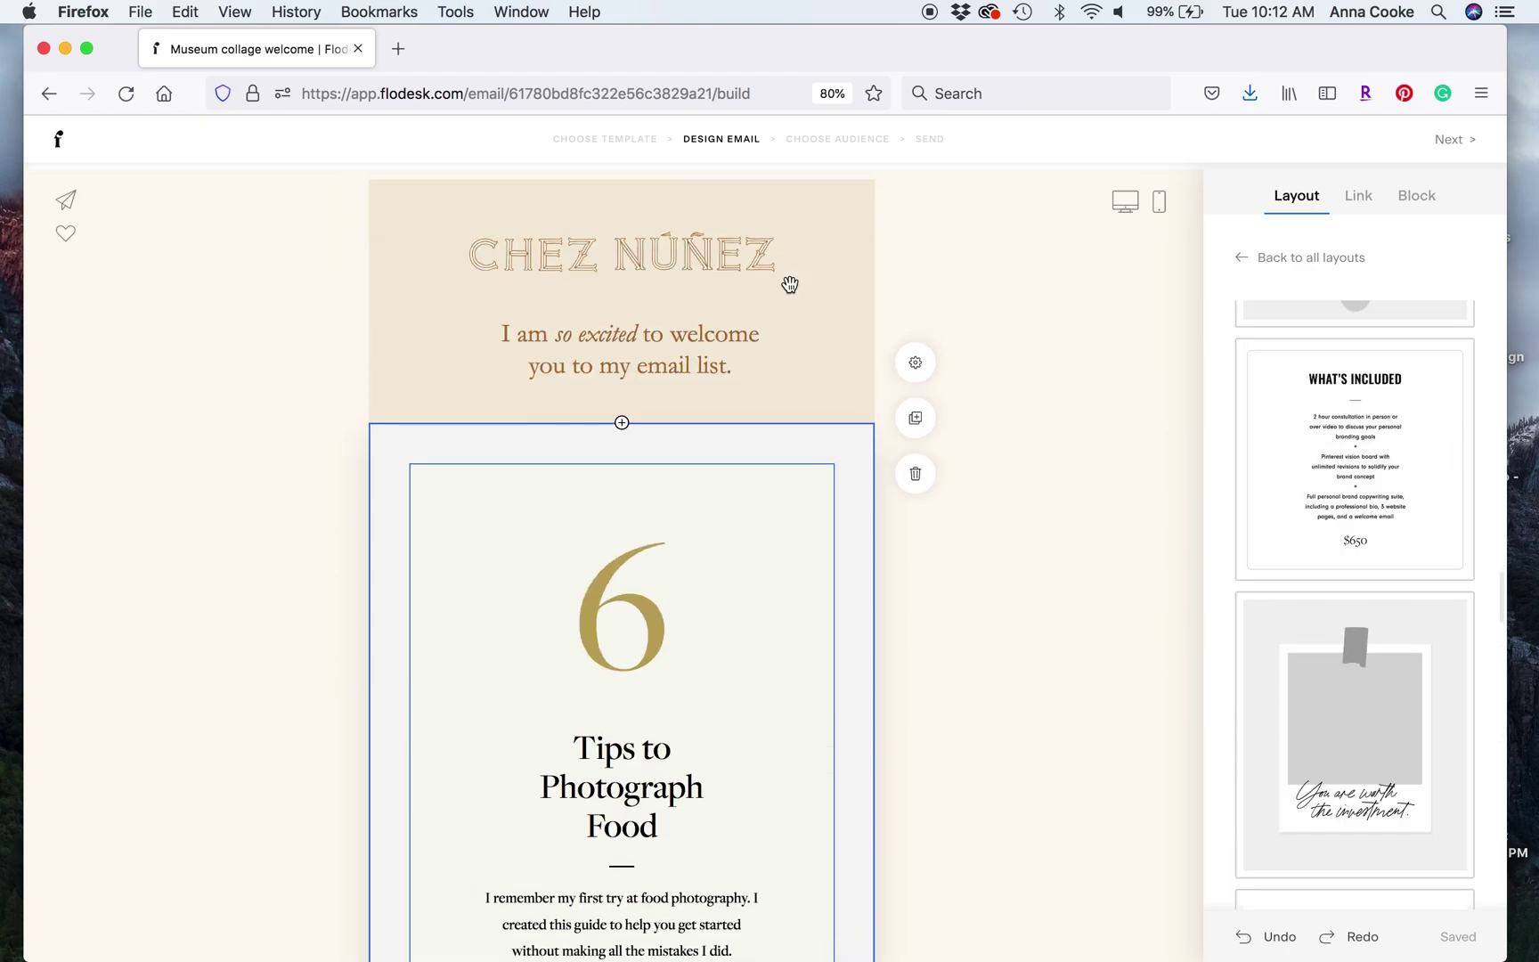
scroll(1415, 536, up, 5)
scroll(1417, 534, up, 10)
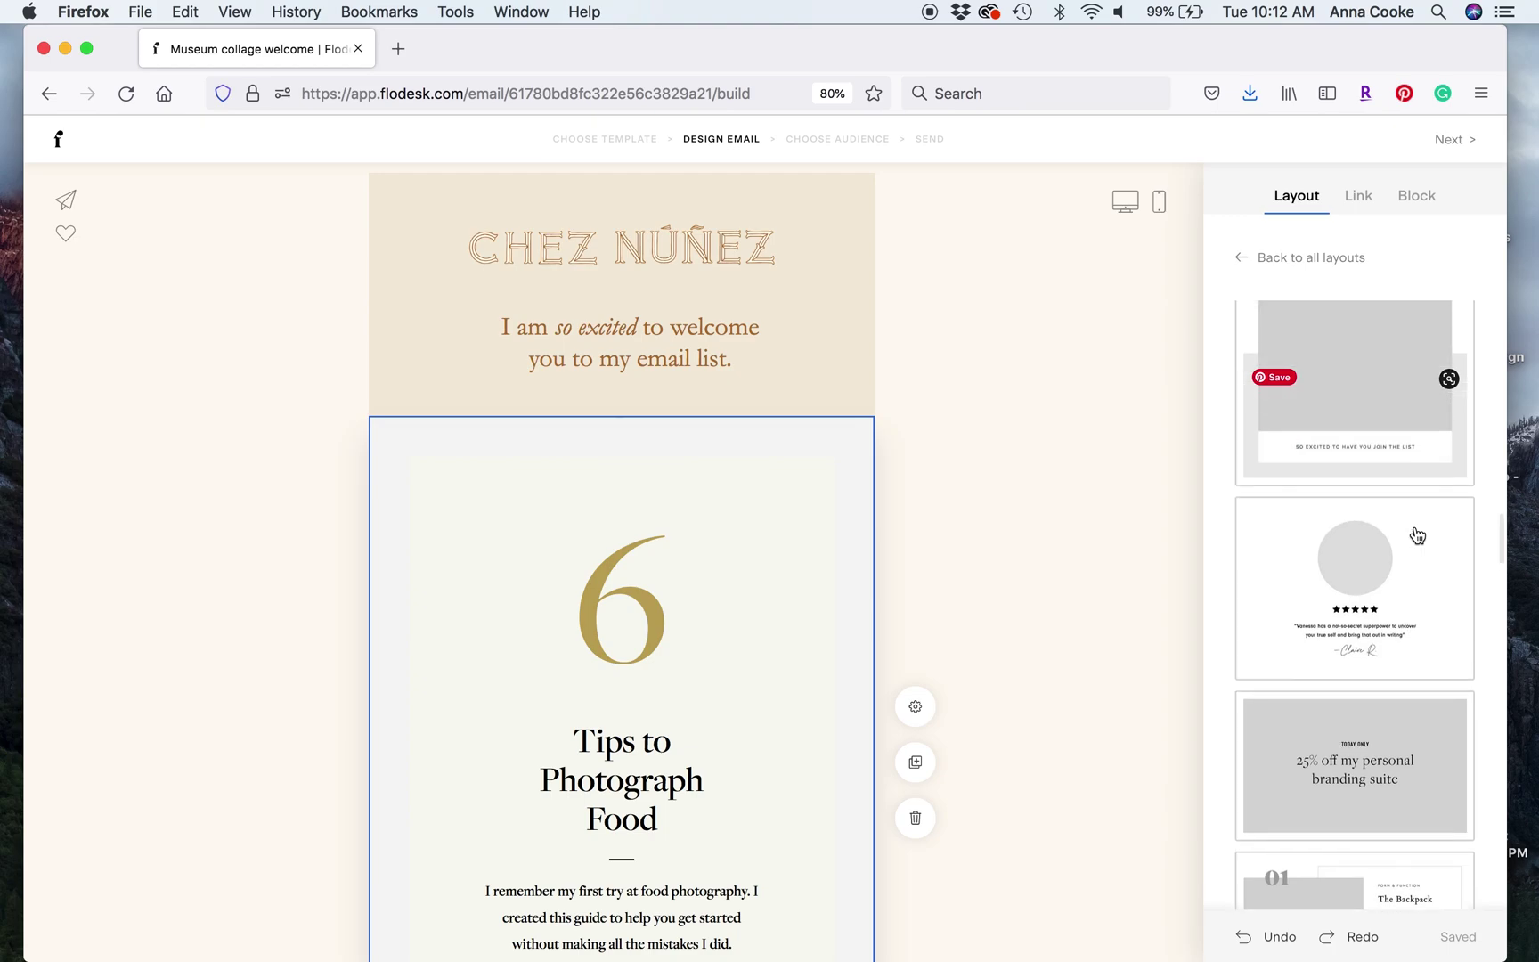
scroll(1414, 536, up, 2)
scroll(1380, 633, down, 2)
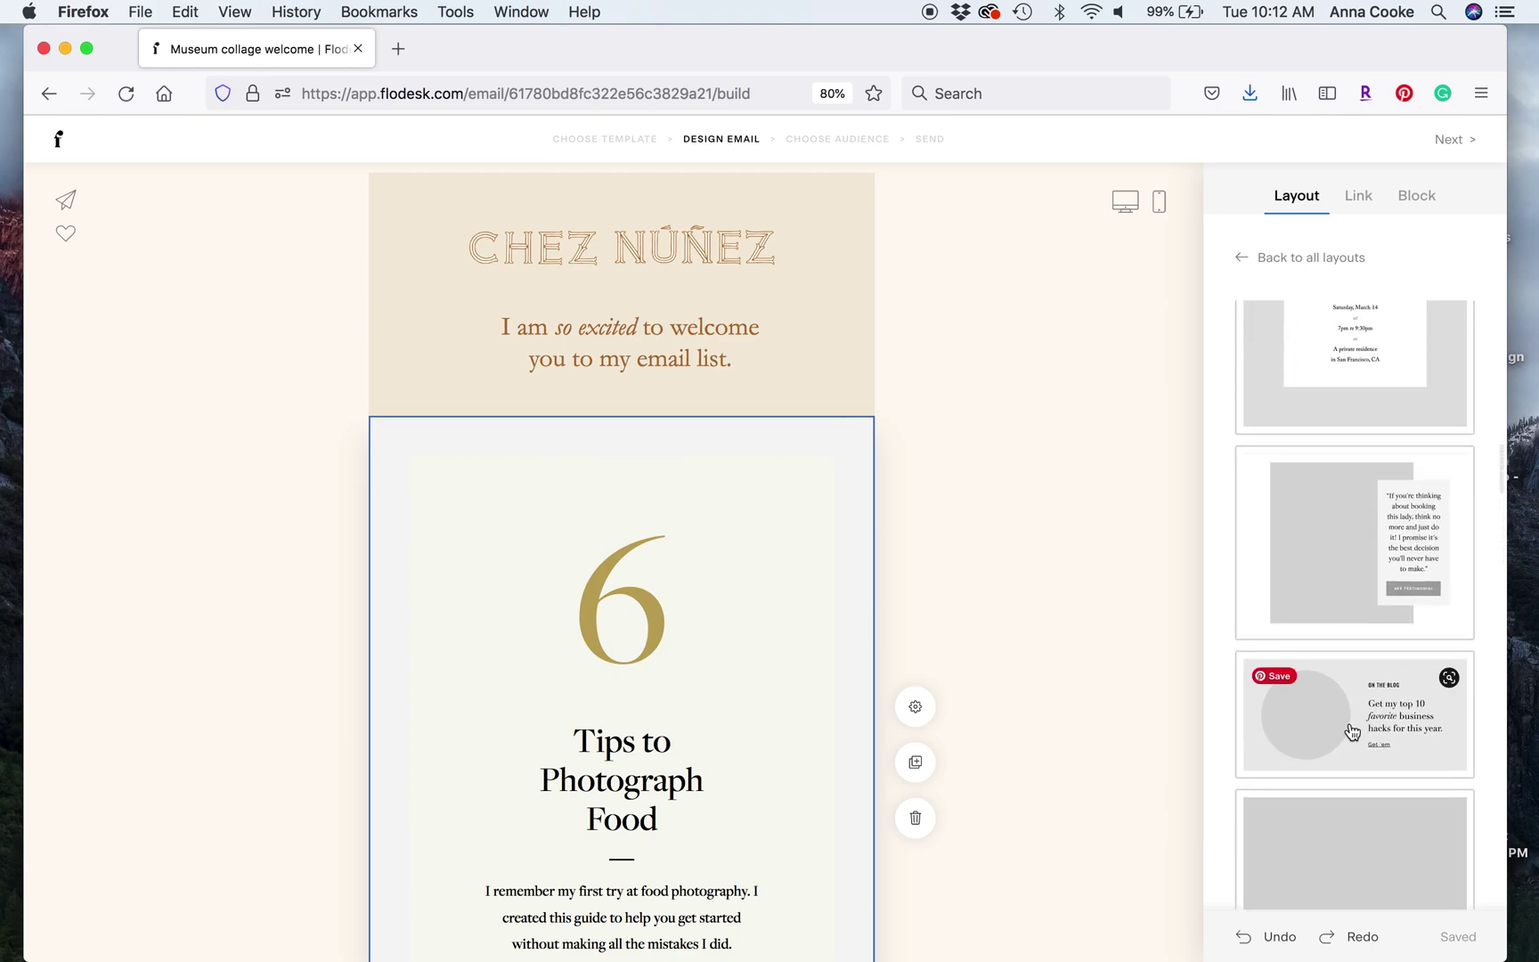
click(1350, 734)
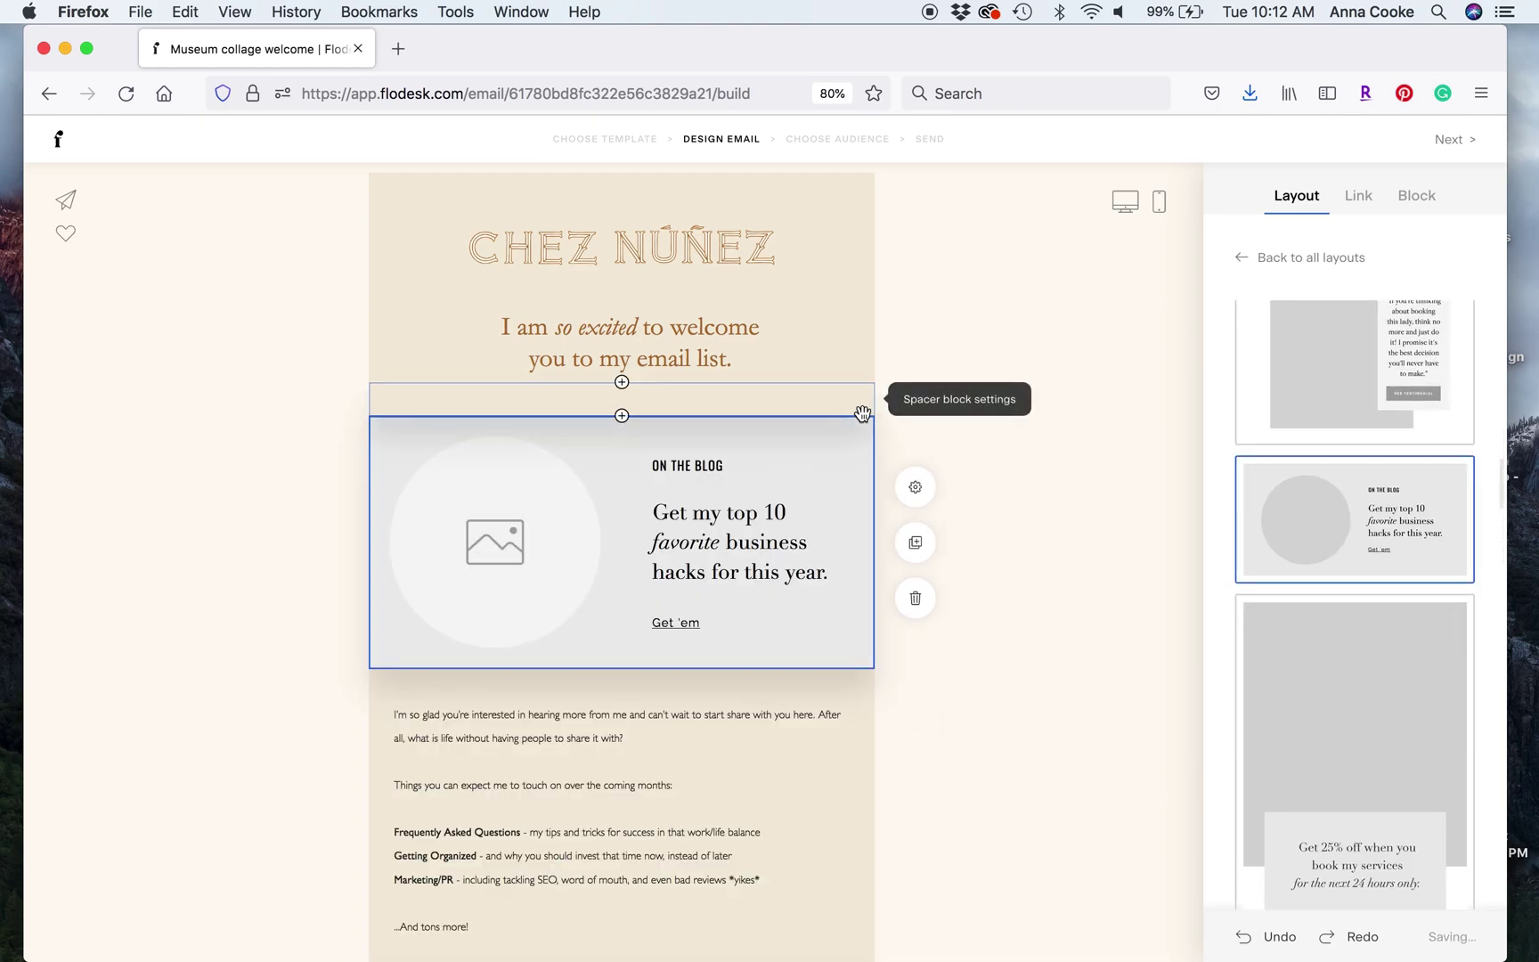
Set the "On the blog" block's background to the brand peach #F0D7C2.
click(1416, 197)
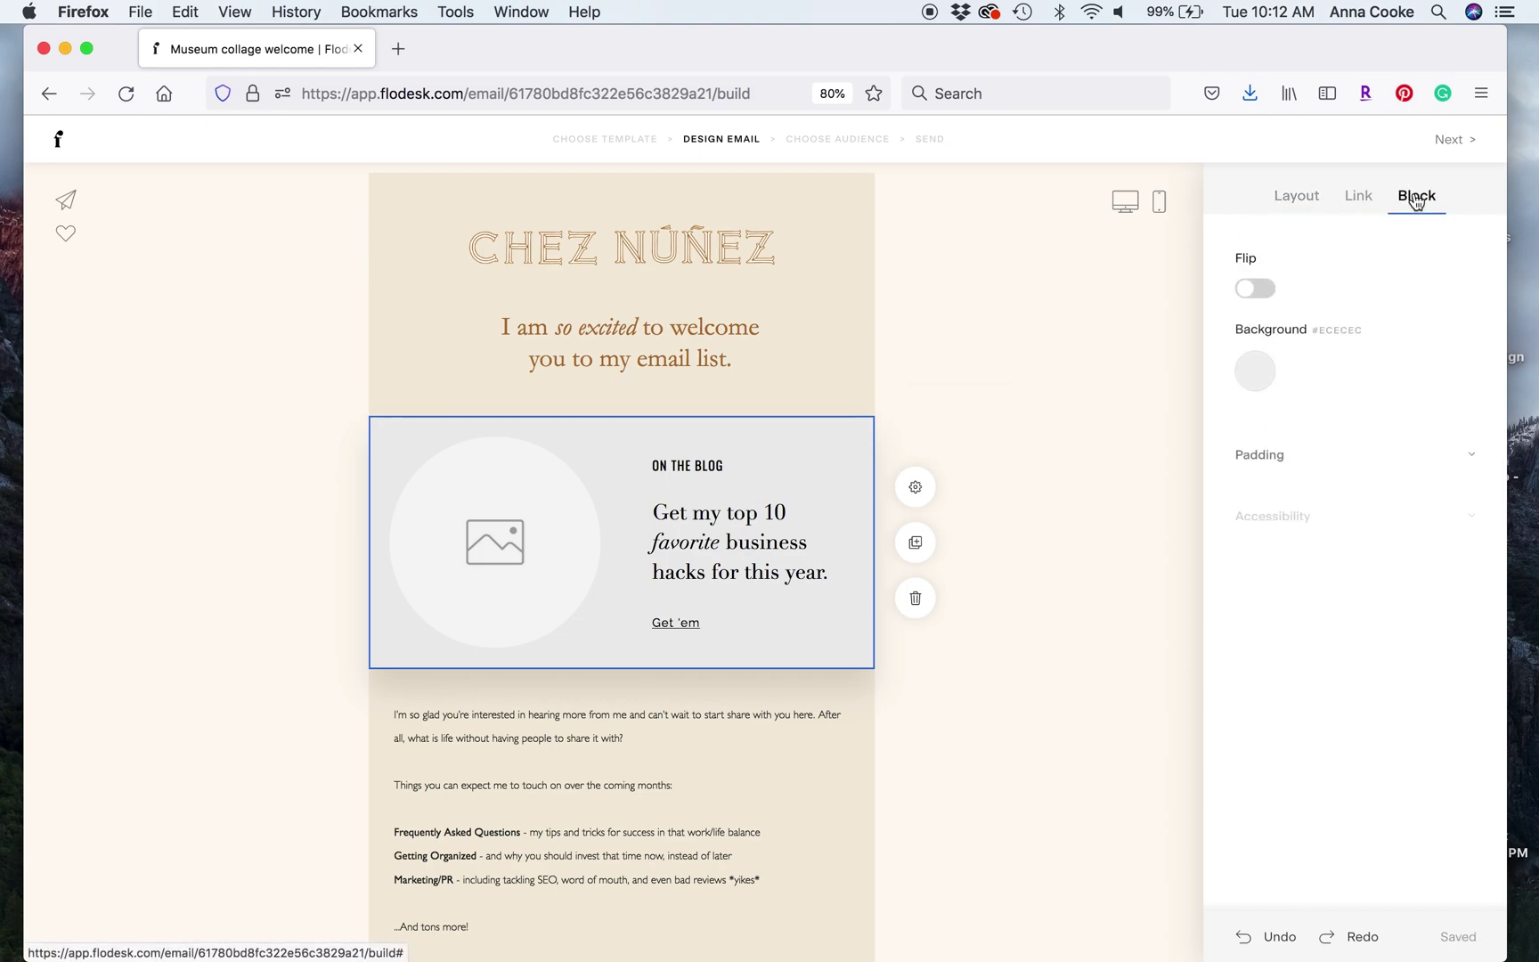
click(1259, 378)
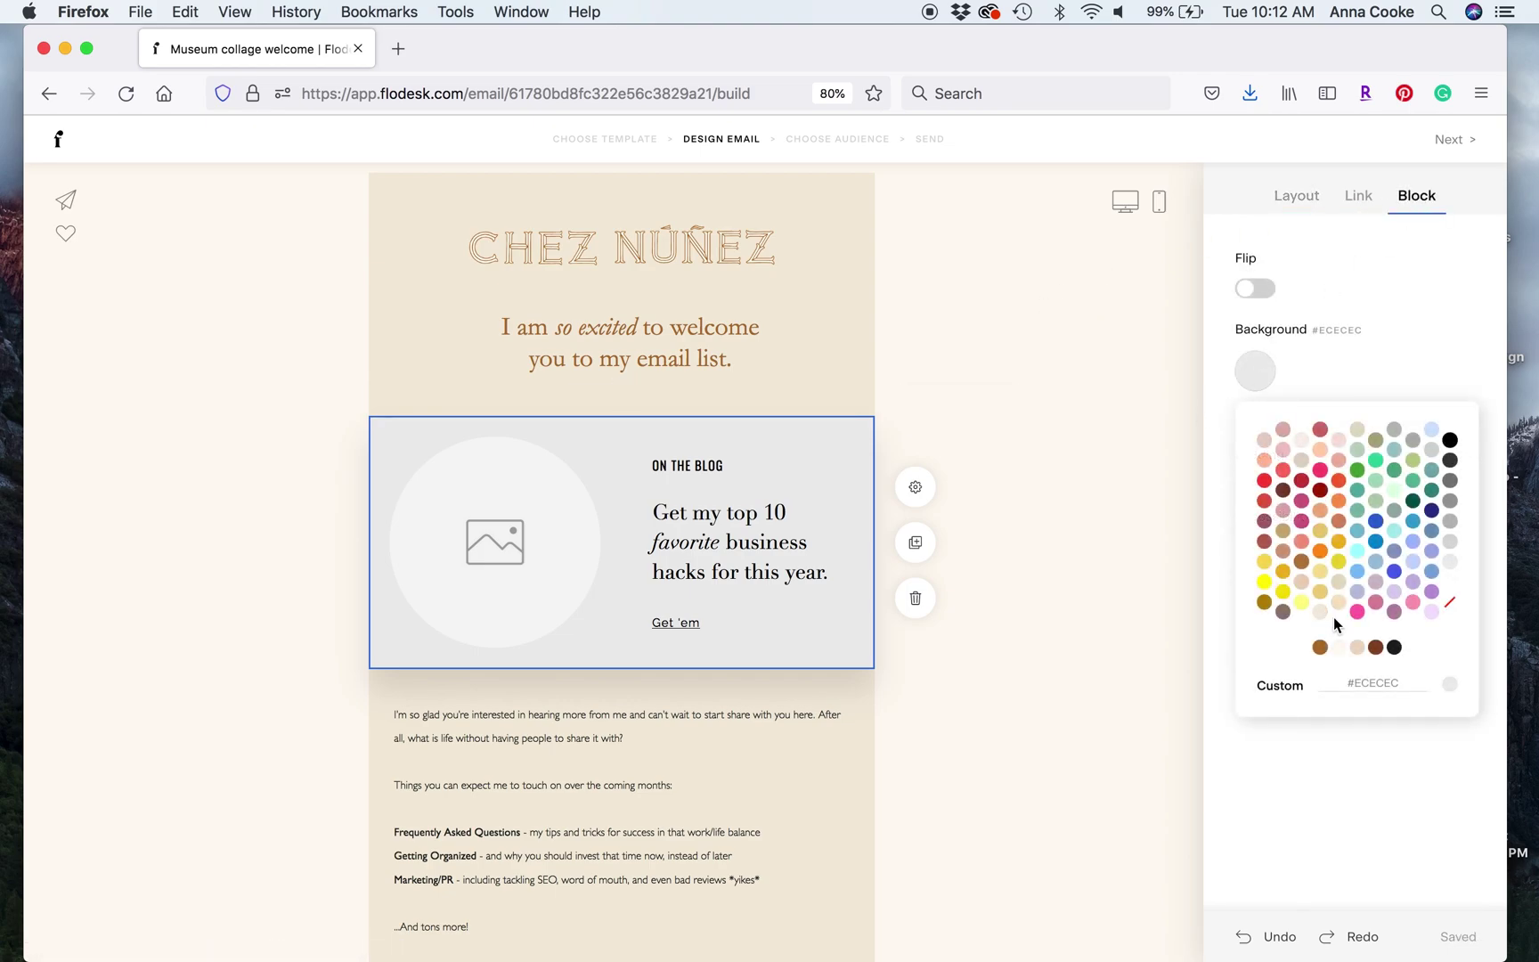
click(1356, 647)
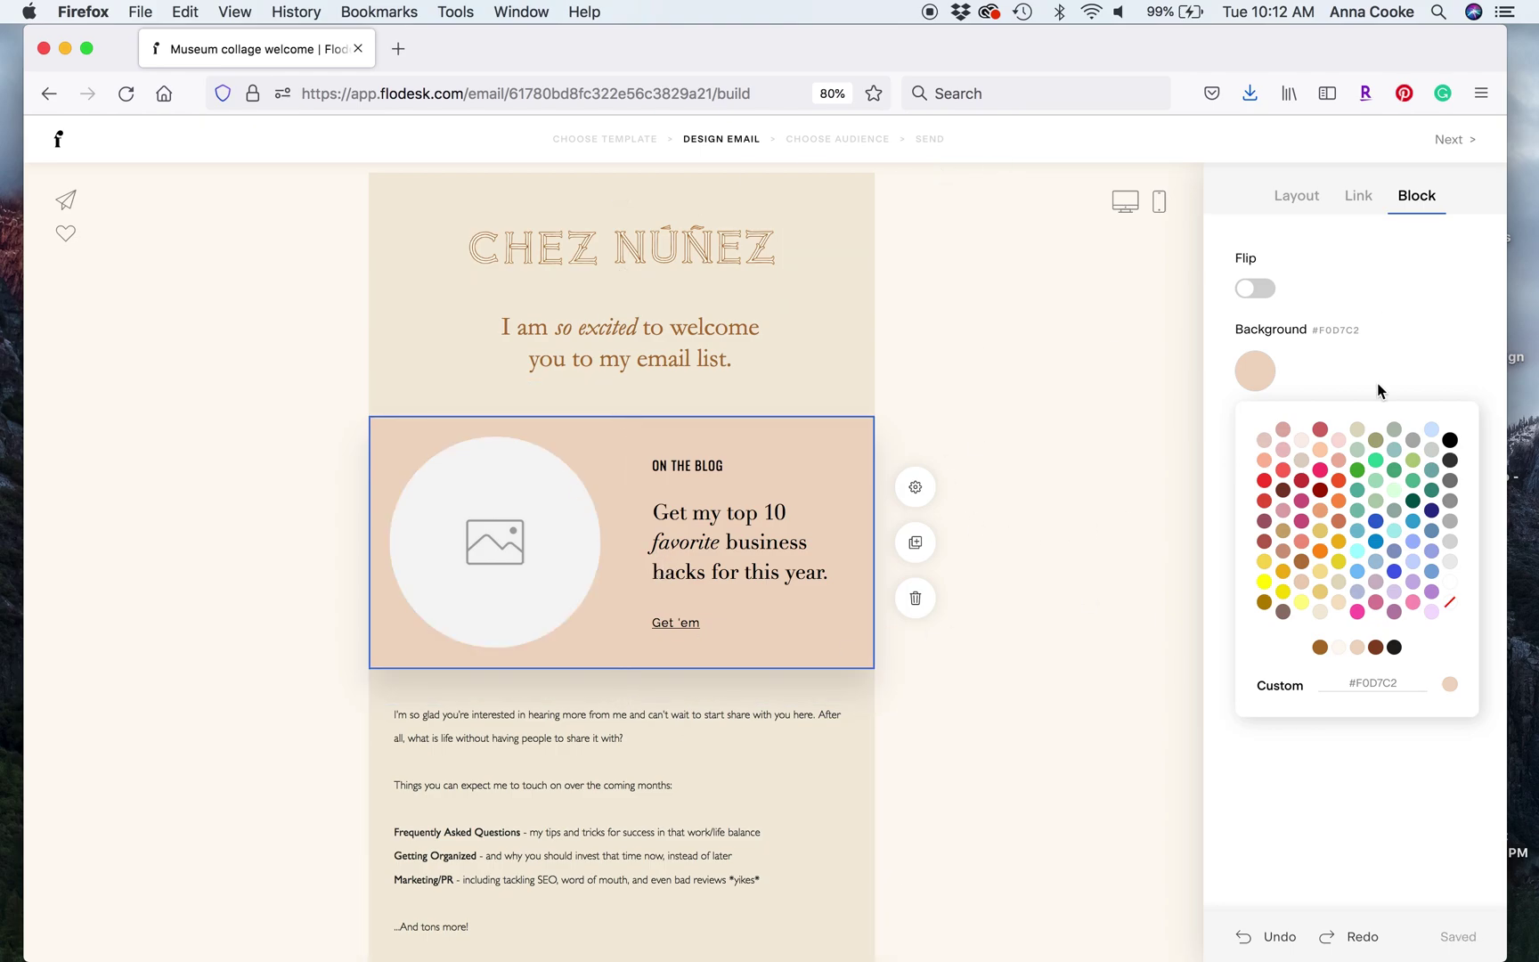
Color the text in the "On the blog" block with the brand brown.
click(704, 526)
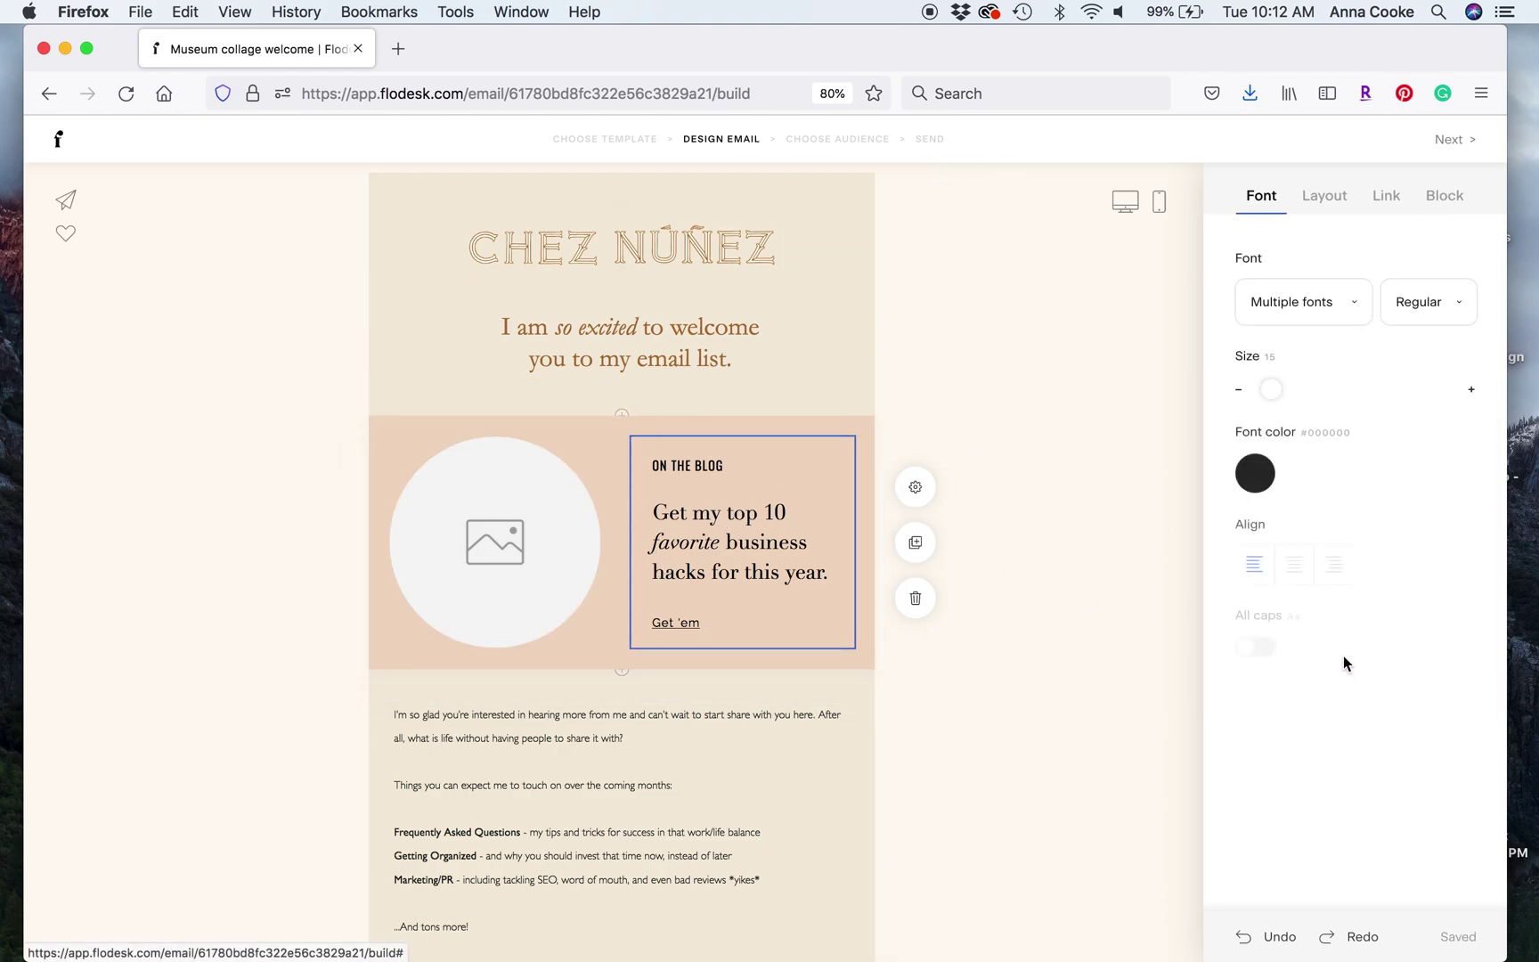
click(1257, 473)
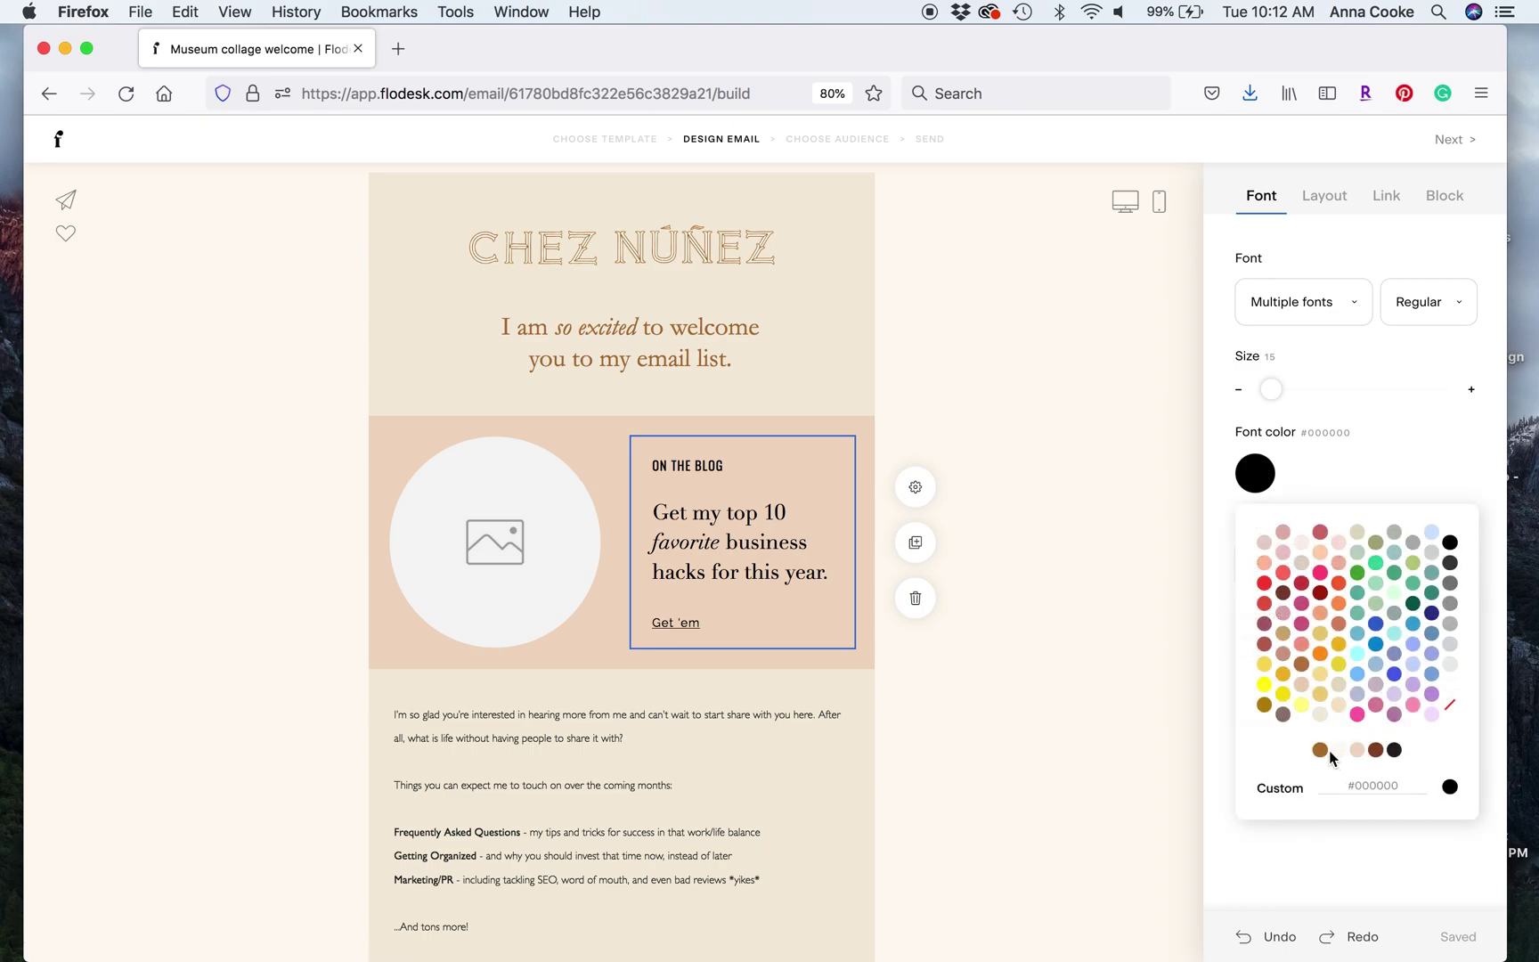
click(1321, 750)
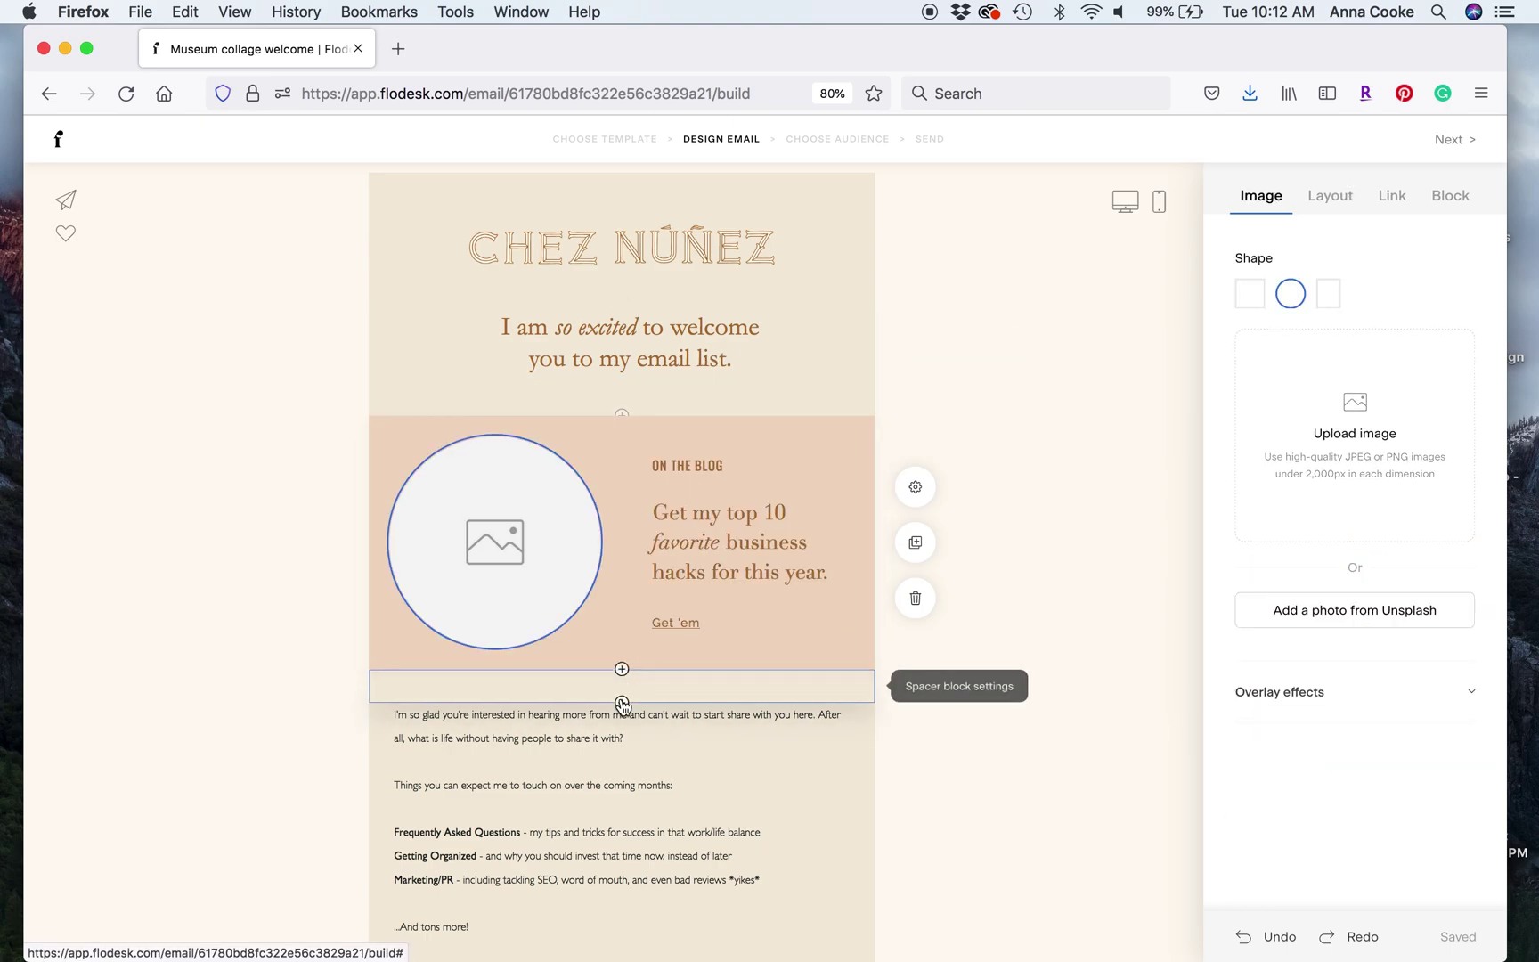
click(623, 702)
click(1278, 570)
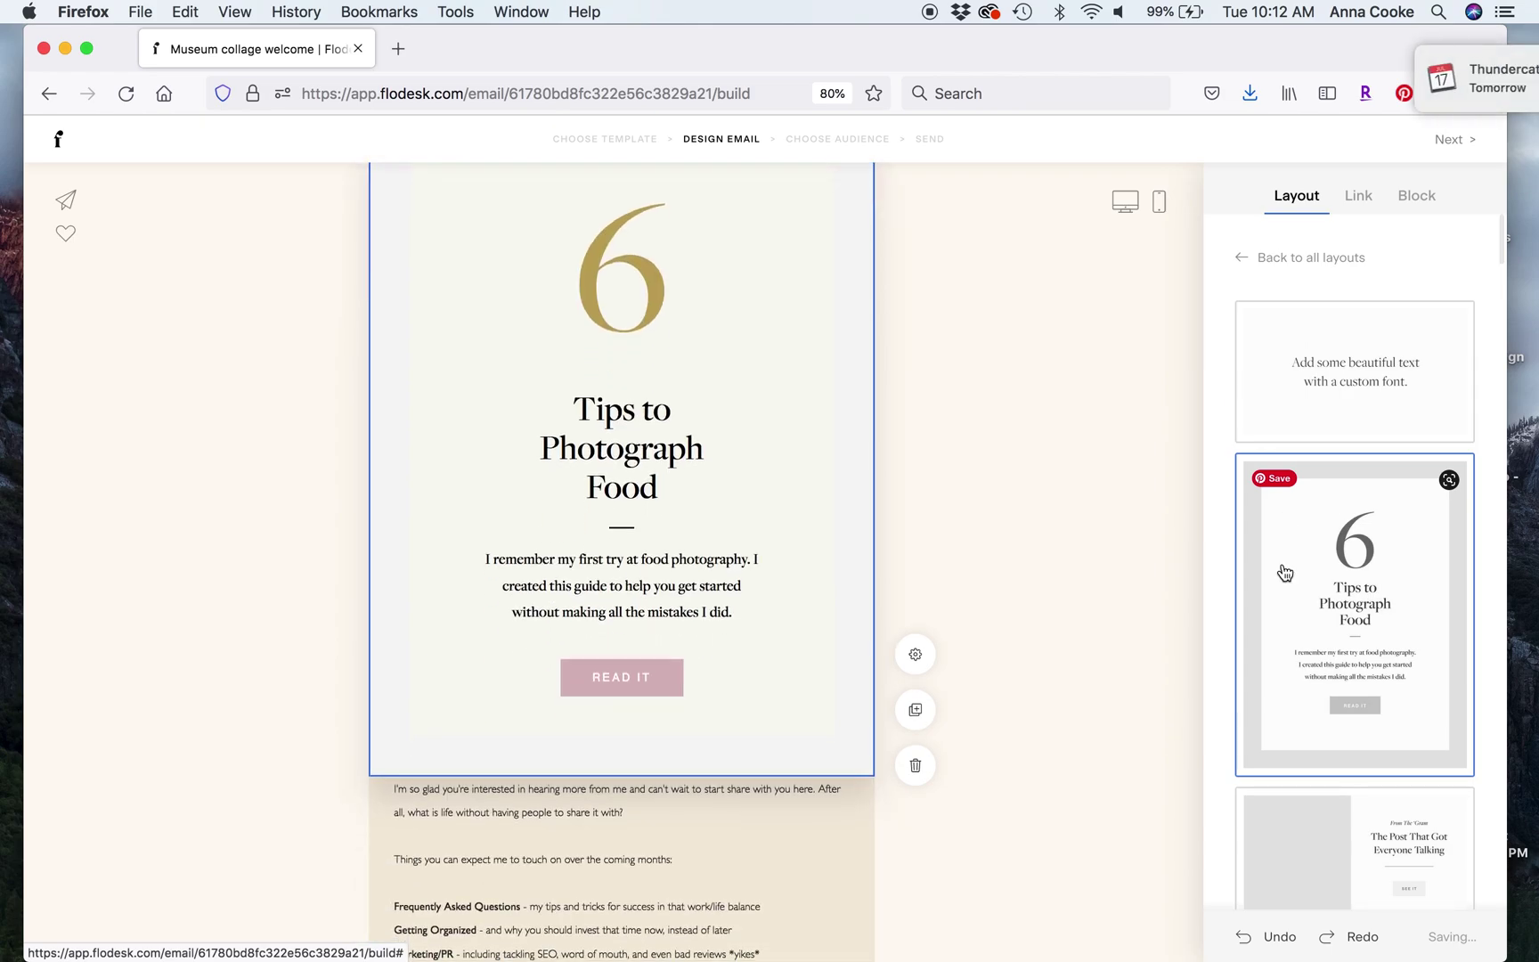
scroll(1042, 471, up, 5)
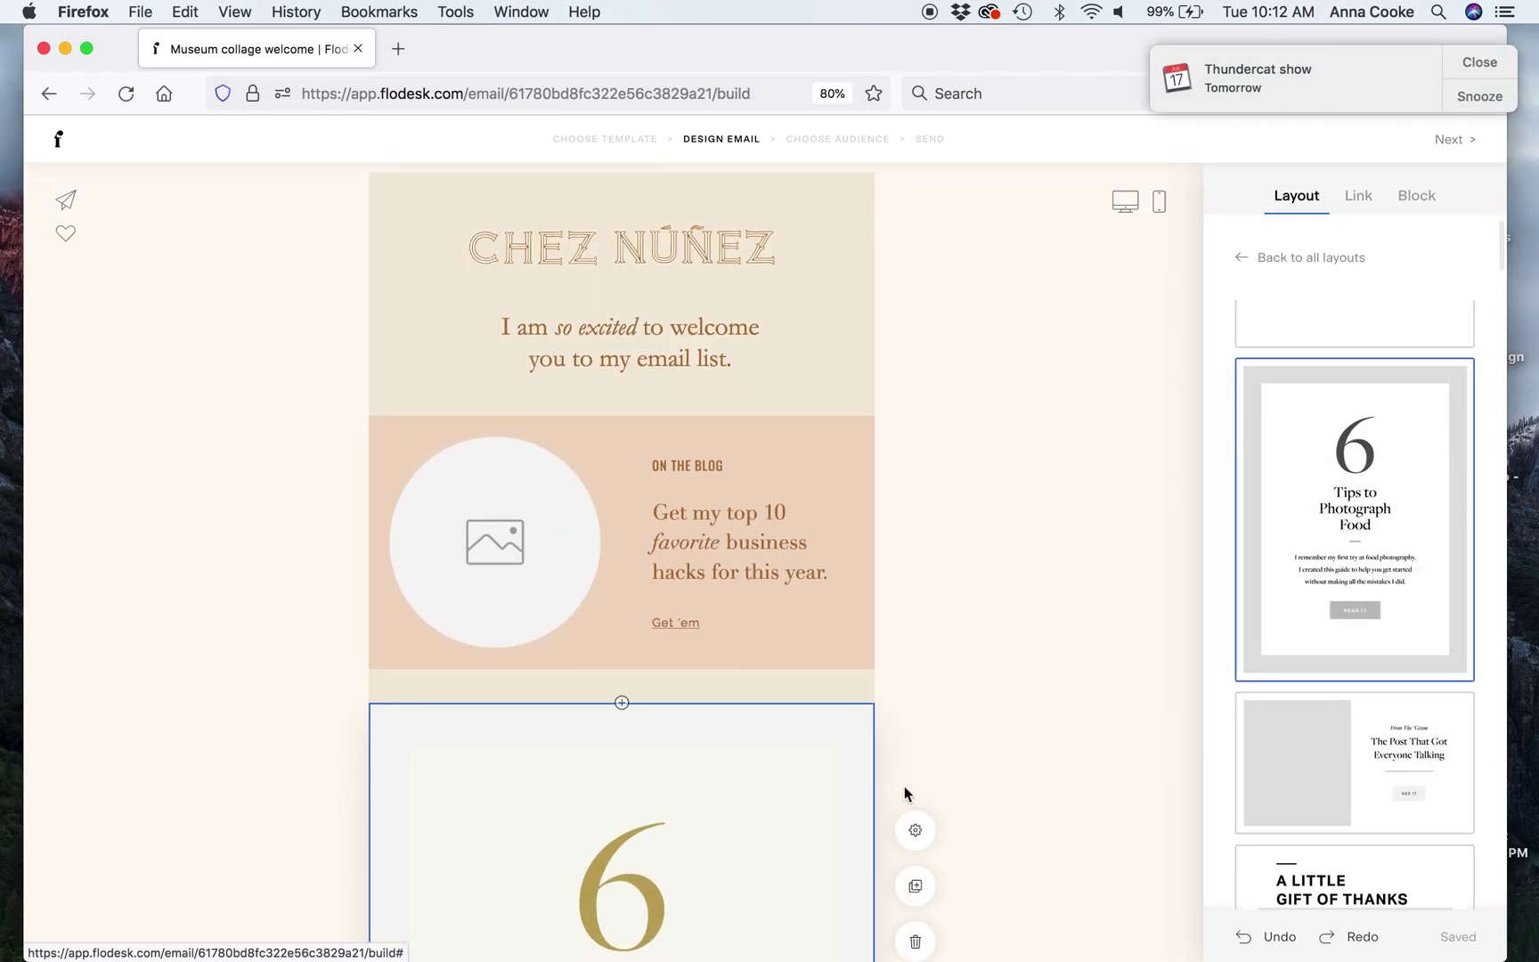
click(915, 941)
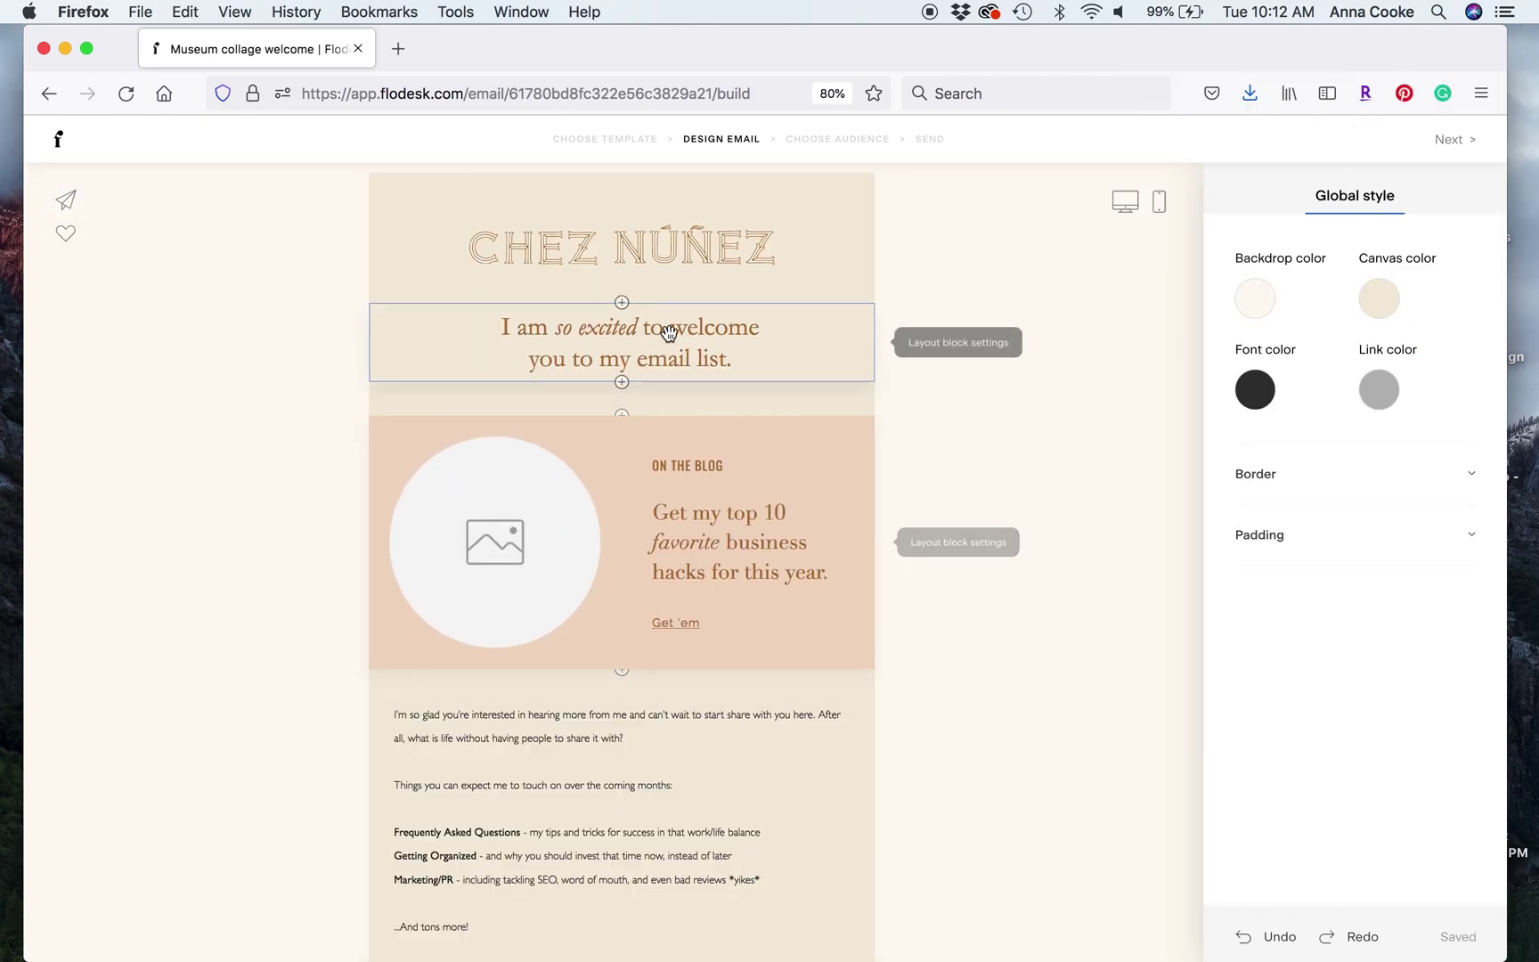
Reduce the height of the spacer between the welcome heading and the "On the blog" block to 26.
click(674, 410)
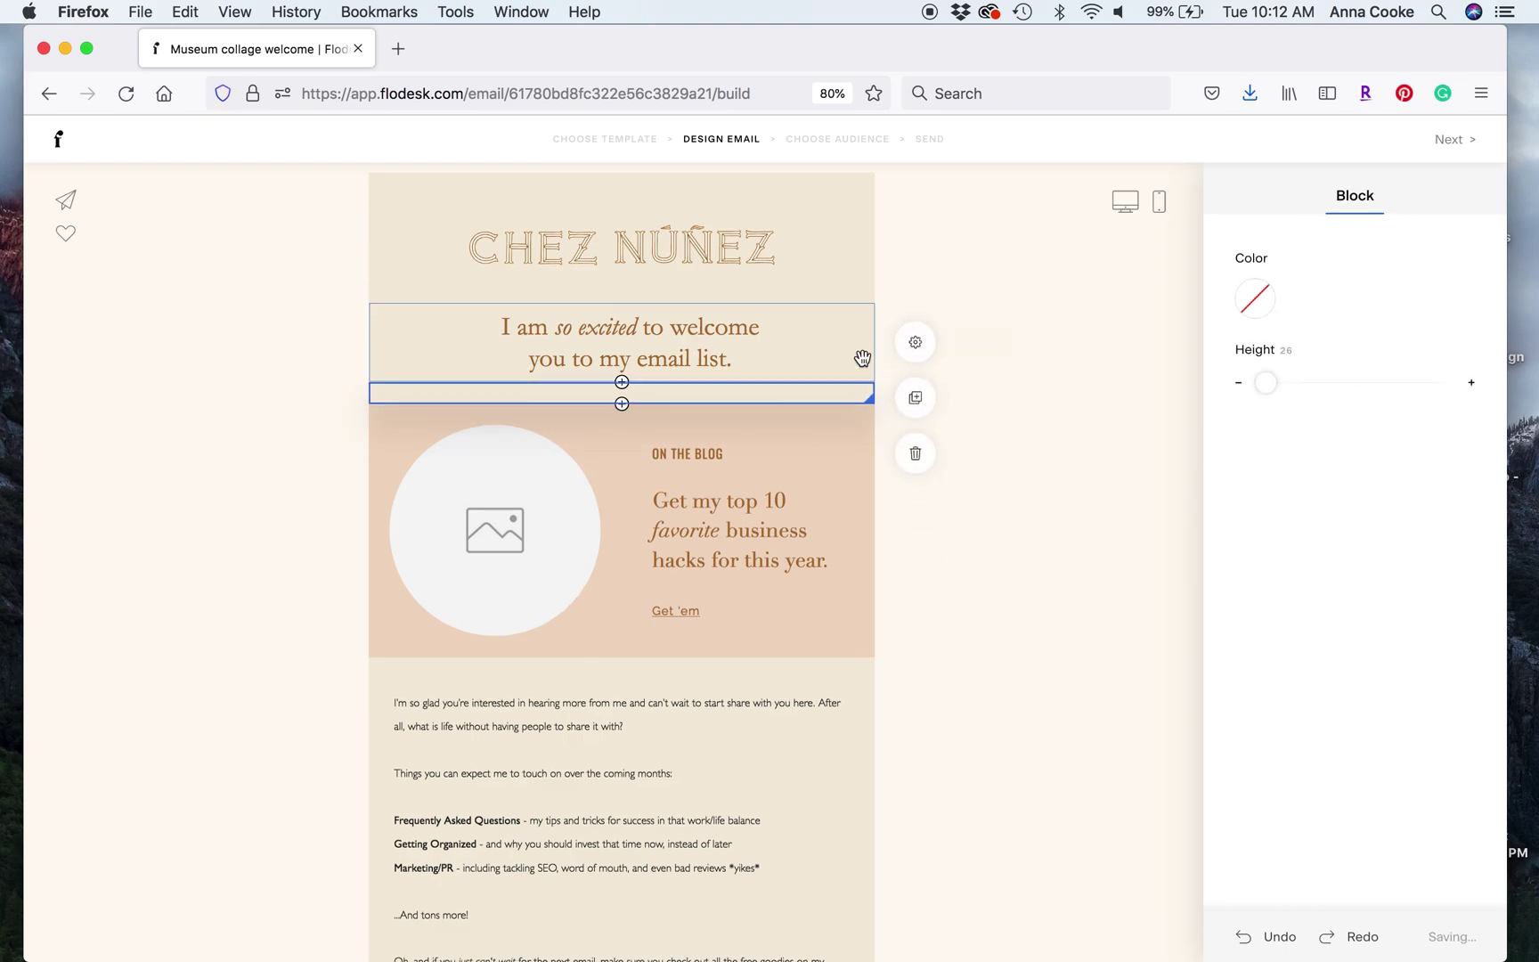
Review the finished welcome email from the "On the blog" block down to its footer.
click(1029, 422)
scroll(1029, 422, down, 5)
scroll(1030, 422, down, 1)
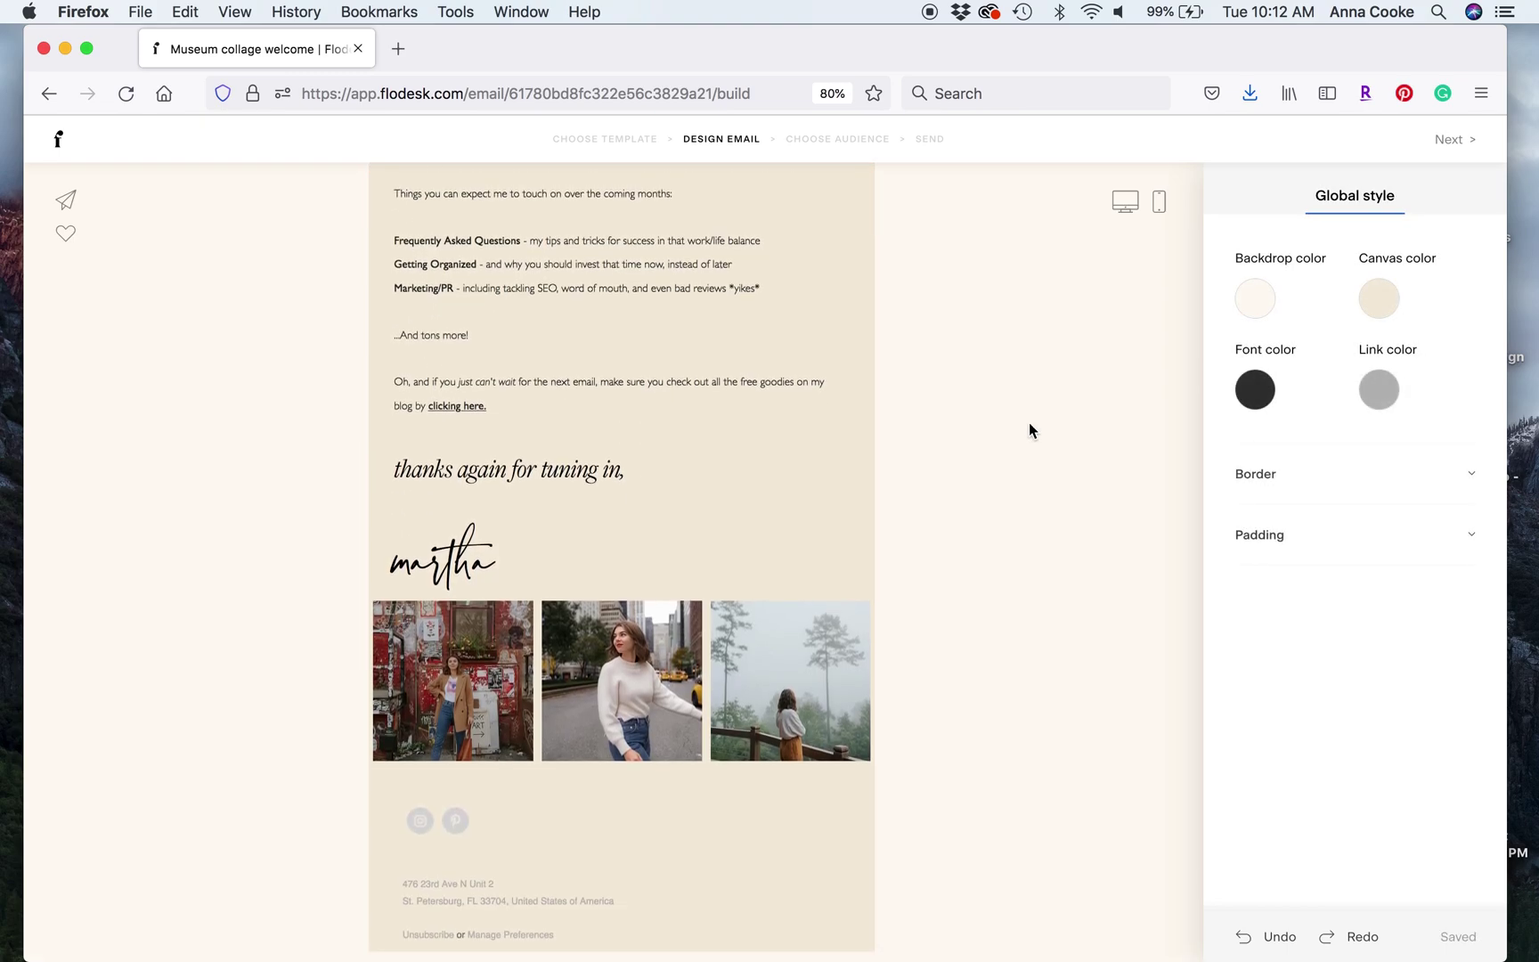
scroll(1066, 541, up, 1)
scroll(1066, 542, up, 5)
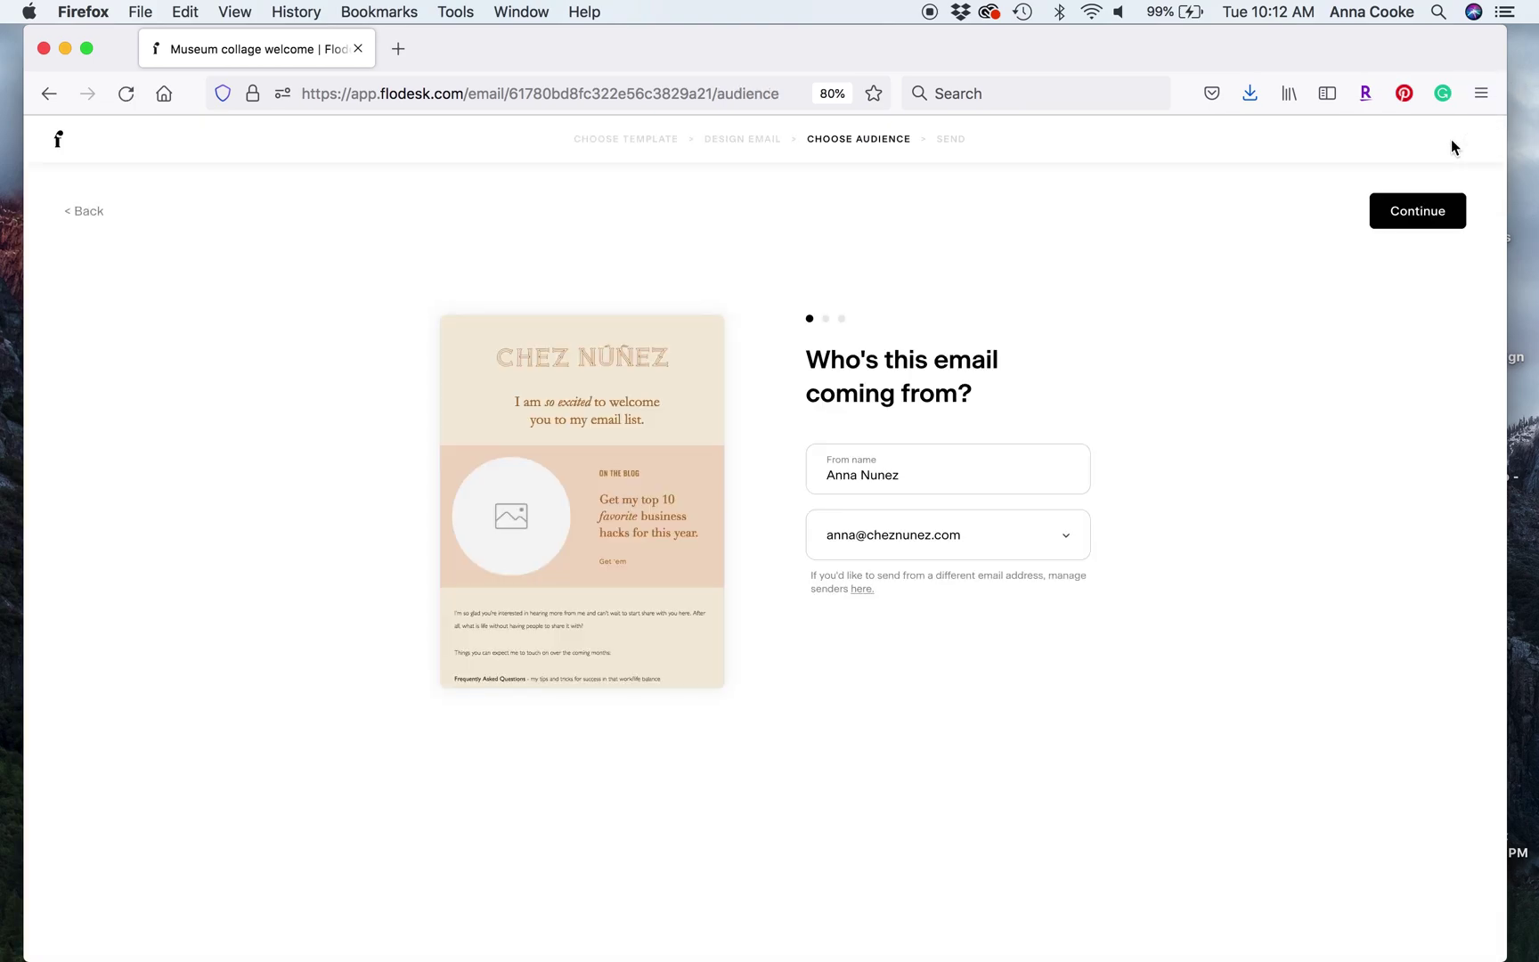
Keep the preset sender and give the email the subject line "Welcome to my email", leaving the preview text empty.
click(1399, 222)
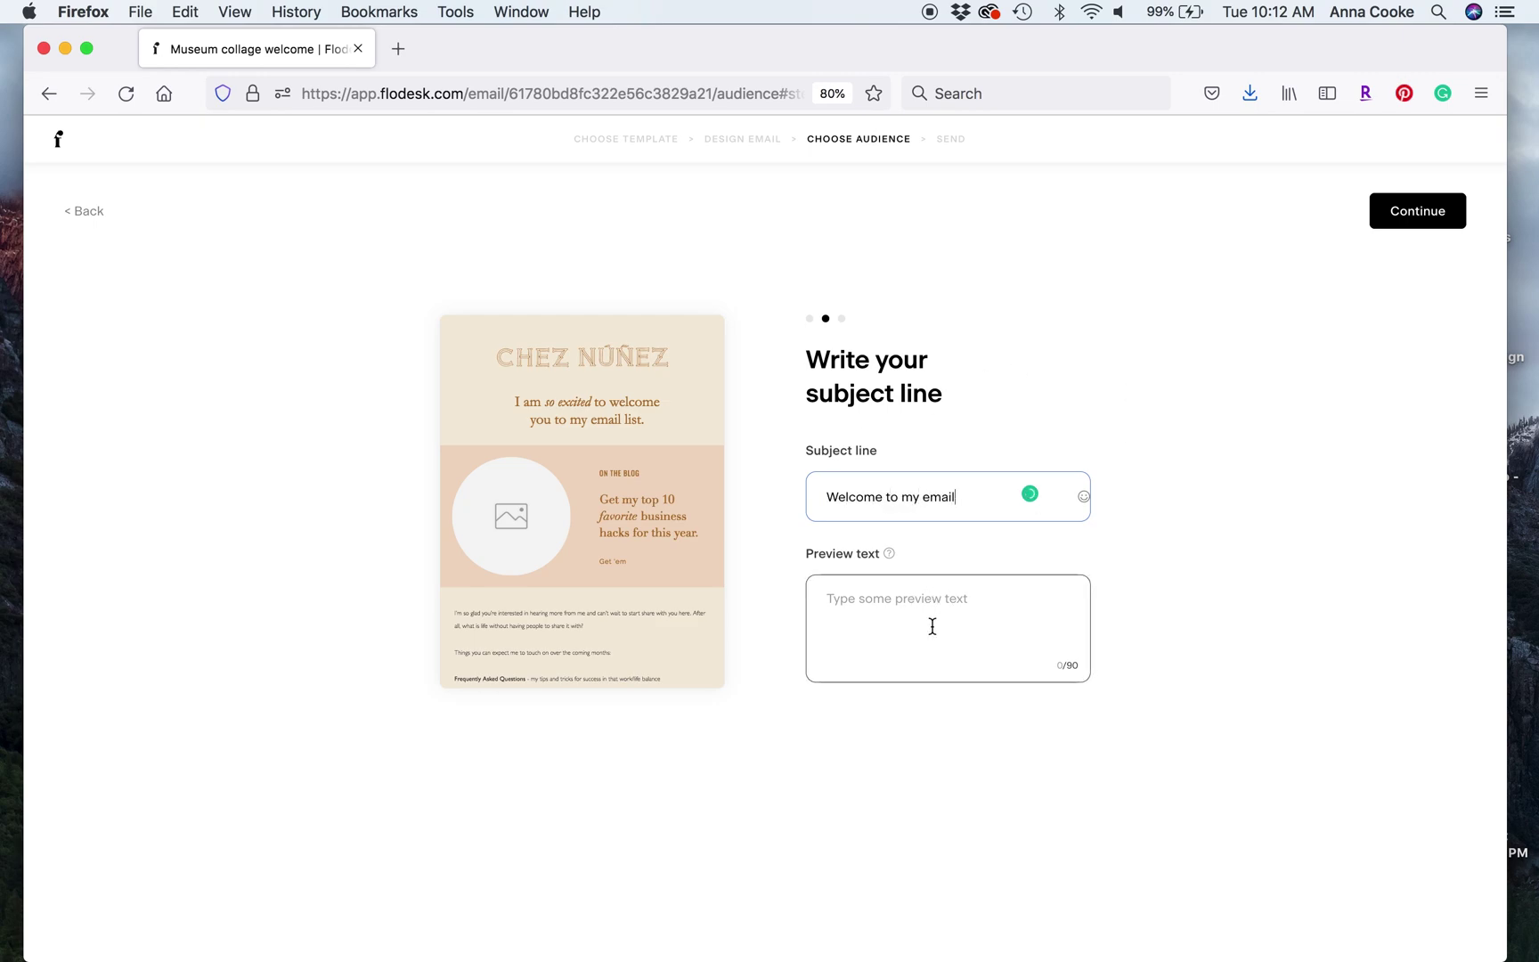
click(1422, 227)
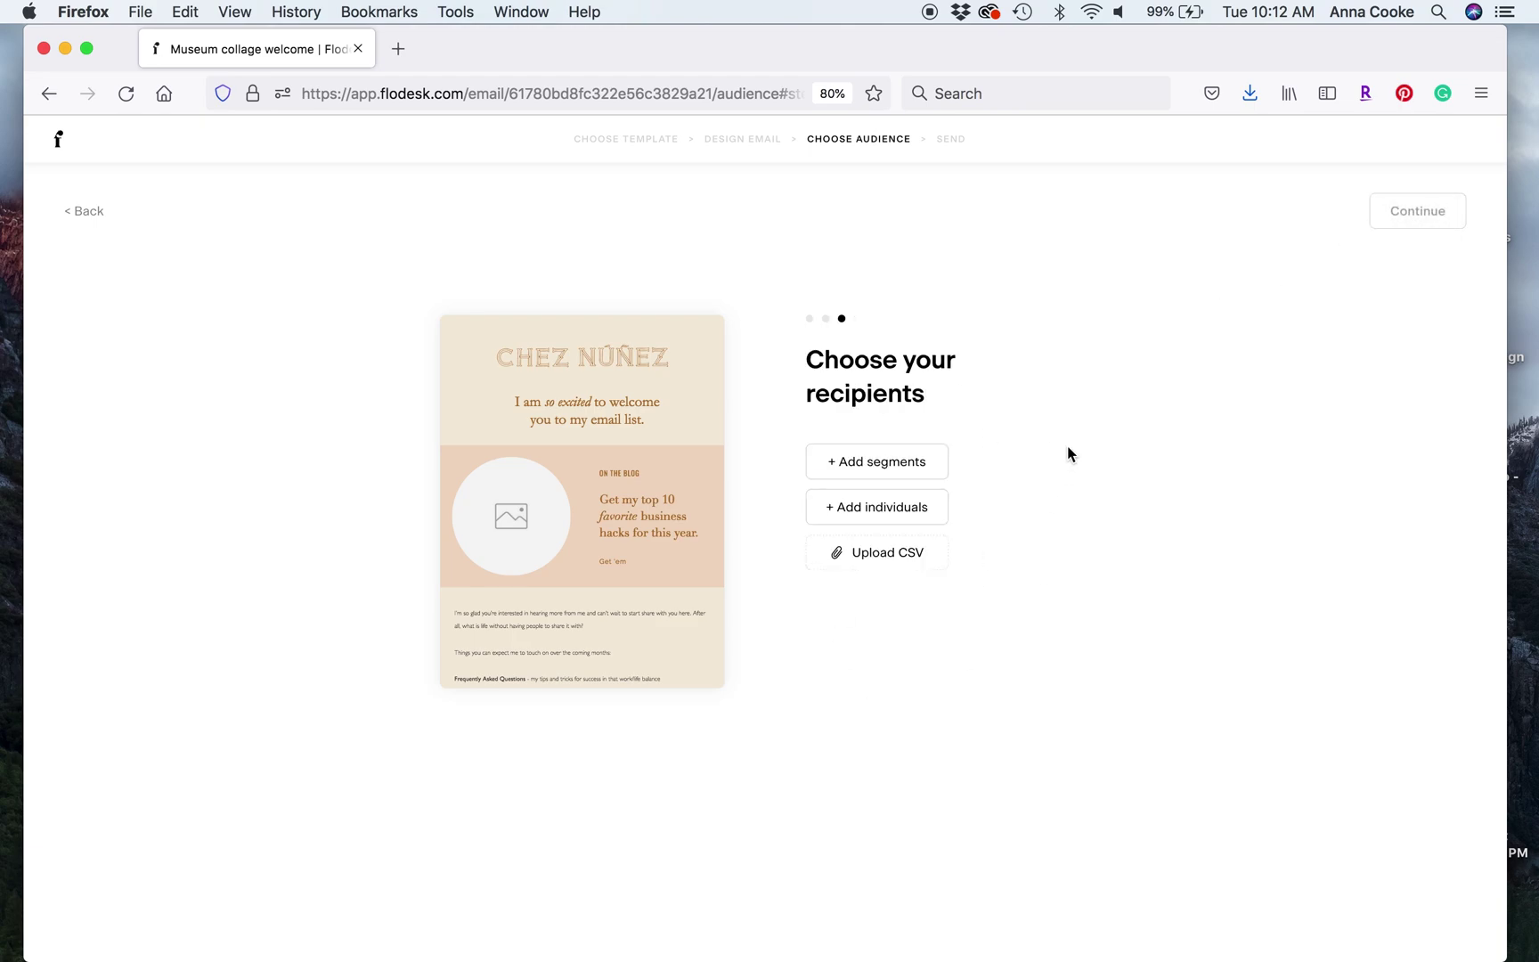
Browse the subscriber segments that can be included as recipients without choosing any.
click(877, 461)
click(943, 486)
scroll(723, 599, up, 10)
scroll(723, 599, down, 8)
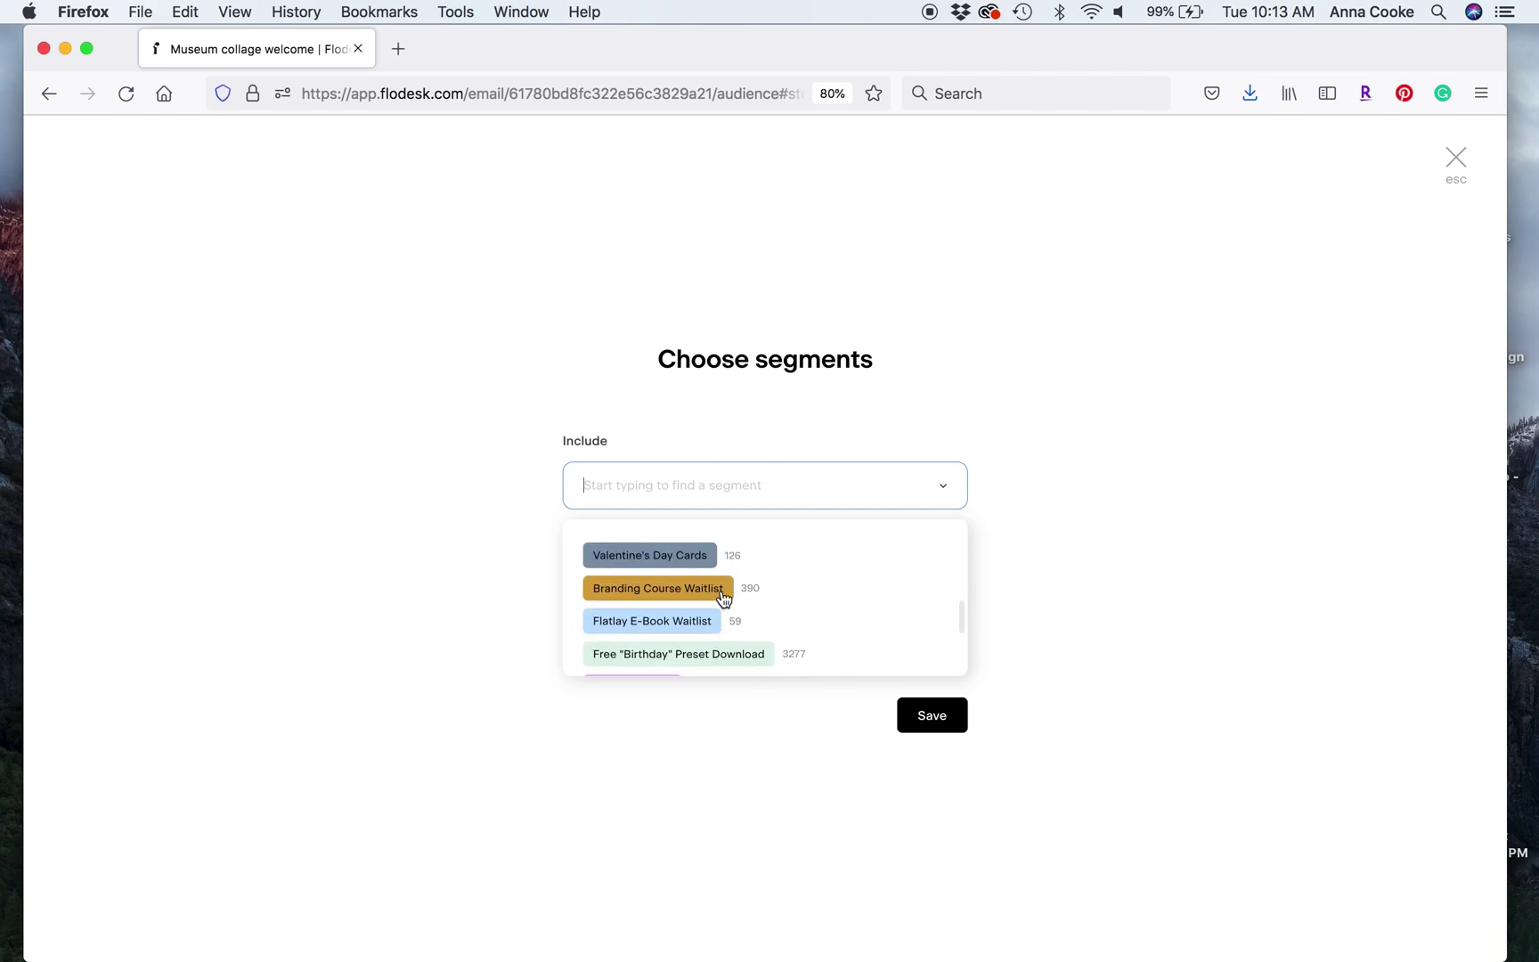
click(930, 713)
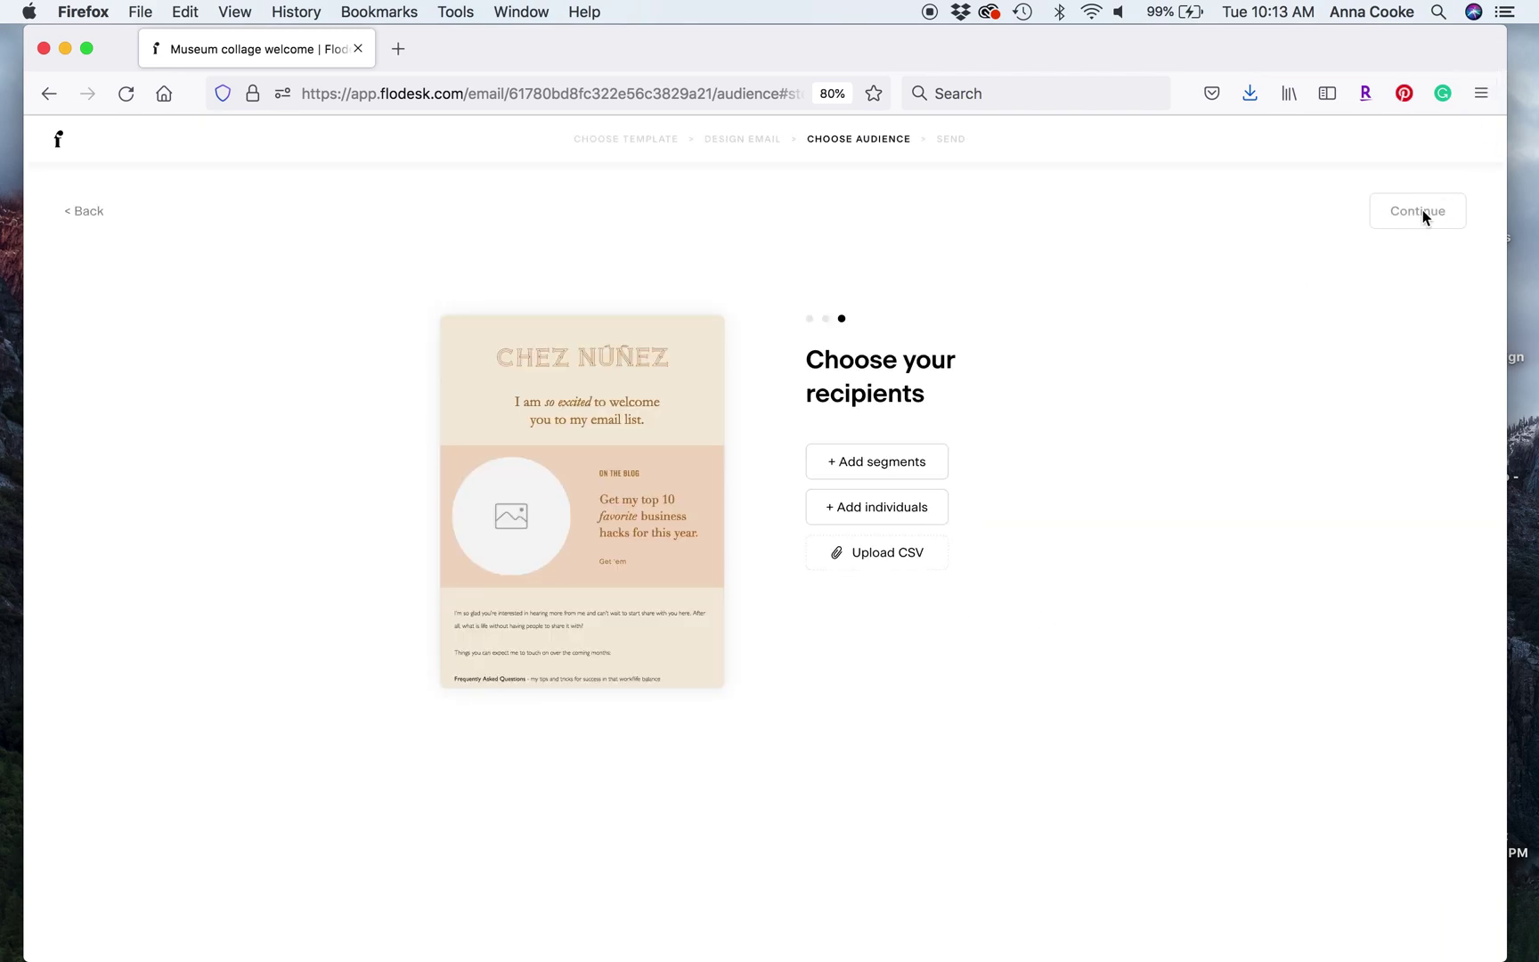
Include the "All subscribers" segment as the email's recipients and proceed to the send stage.
click(891, 464)
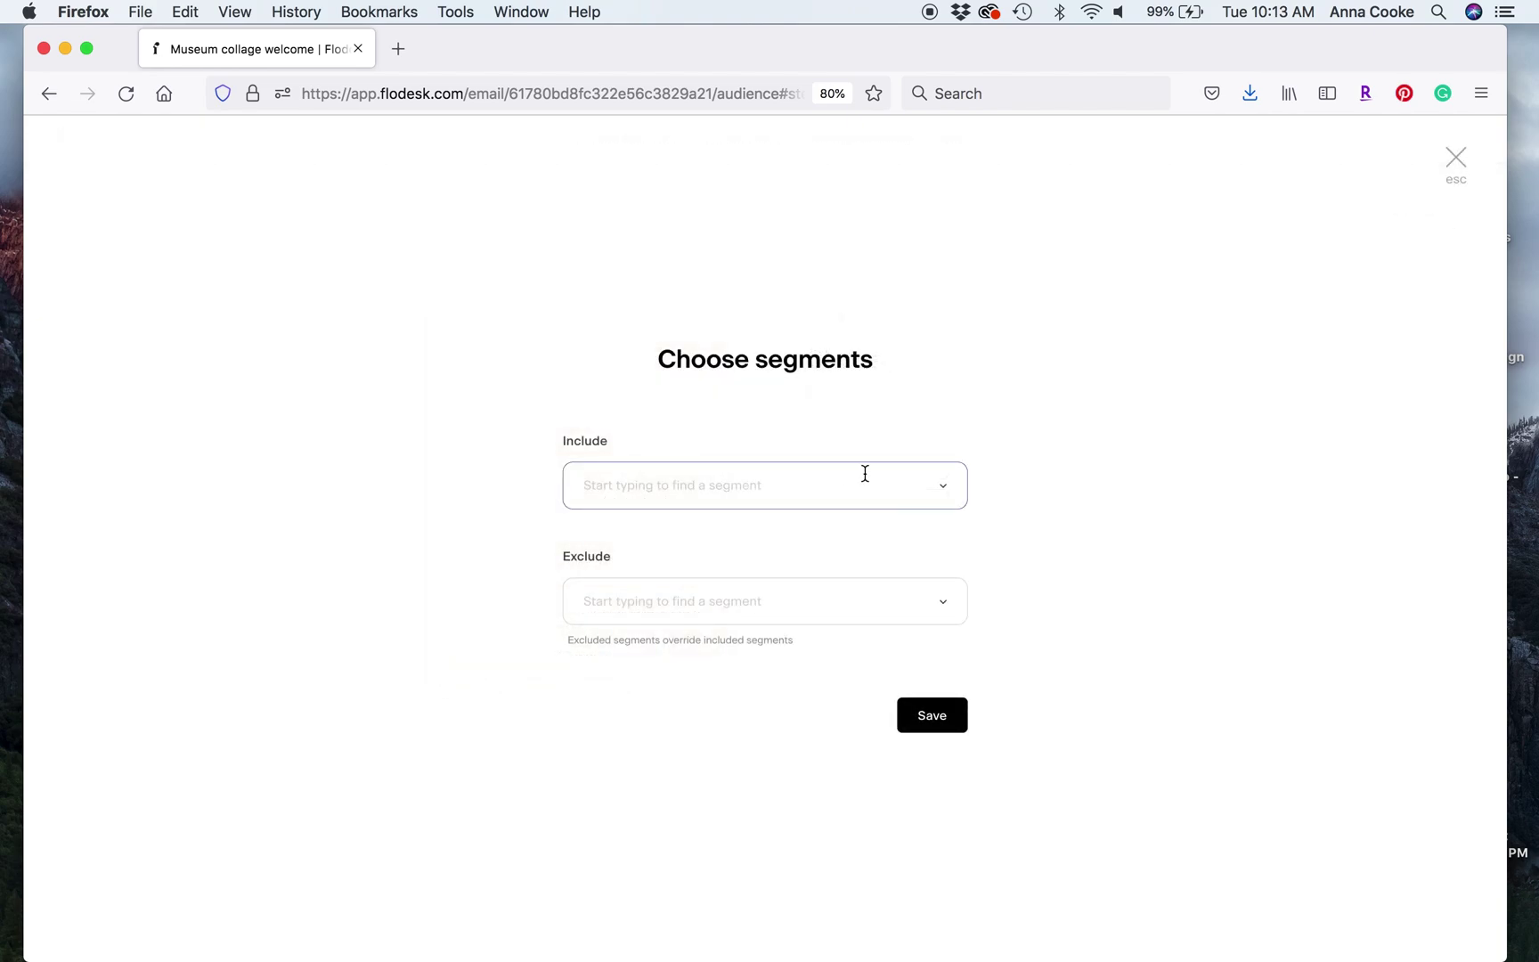
click(938, 493)
click(618, 557)
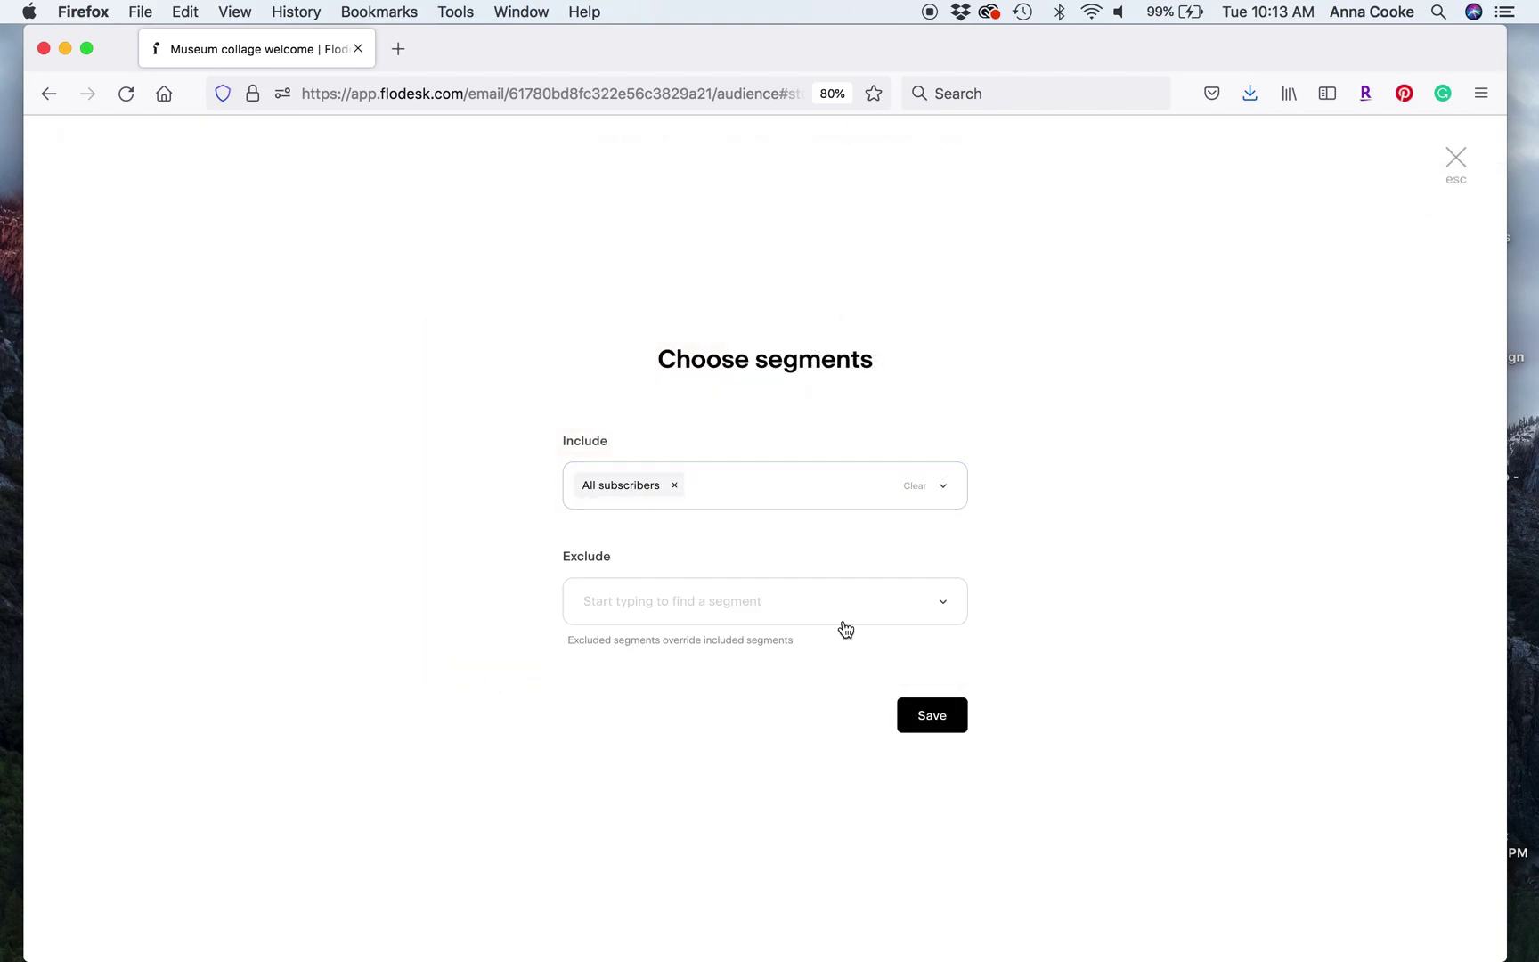
click(930, 713)
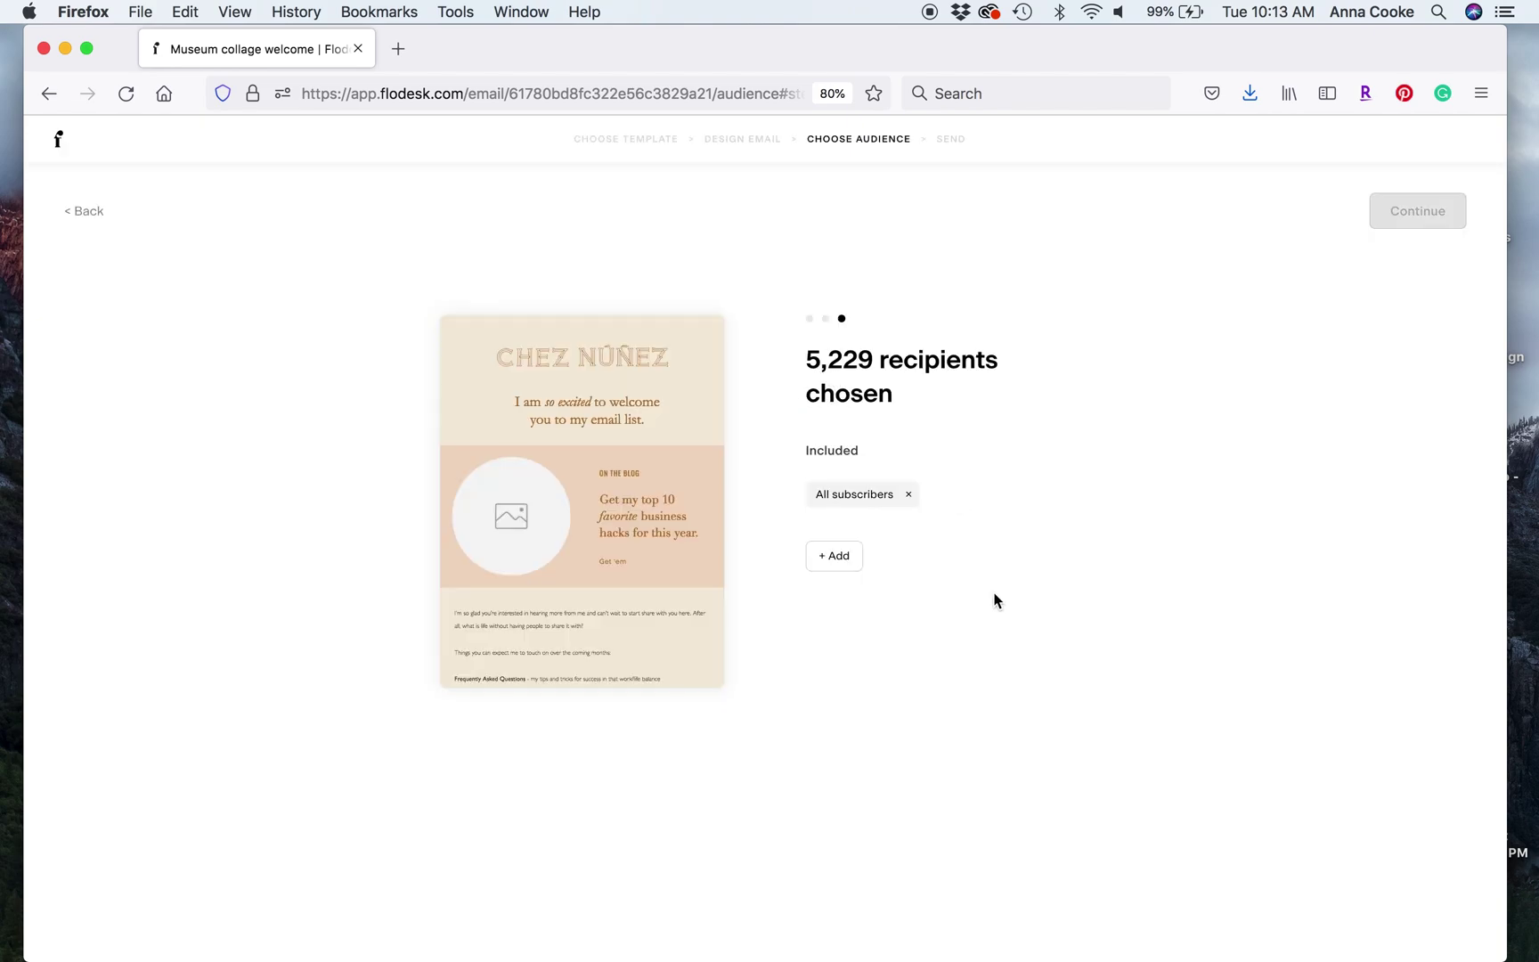
click(1435, 211)
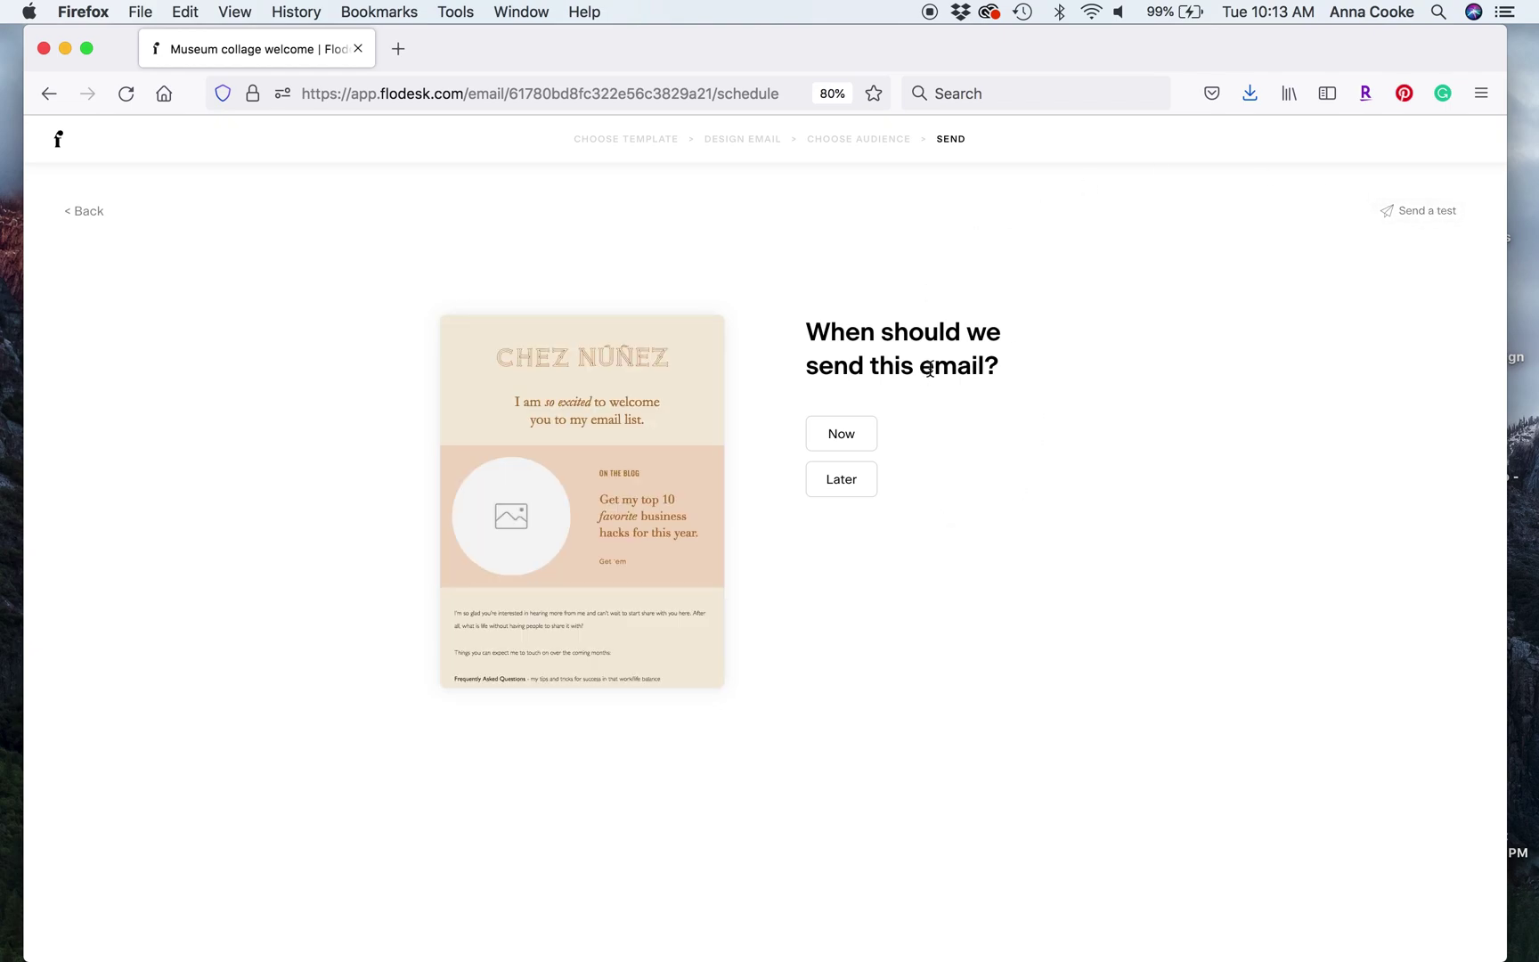
Examine the October and November dates for scheduling the email, as well as the test-send form, without sending anything.
click(862, 492)
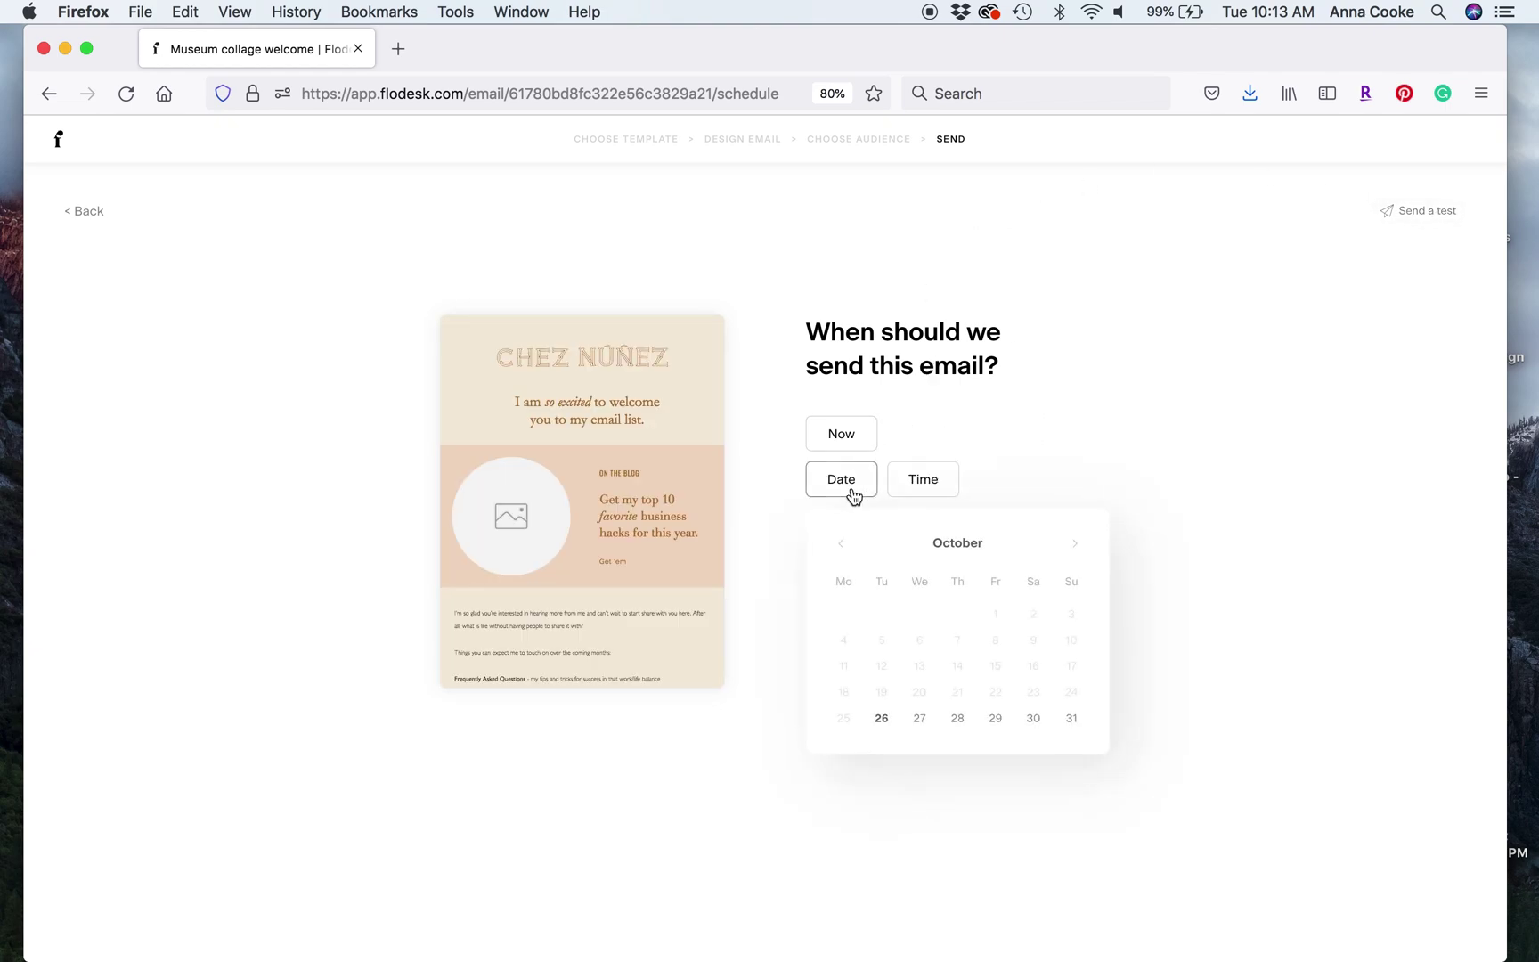
click(1074, 546)
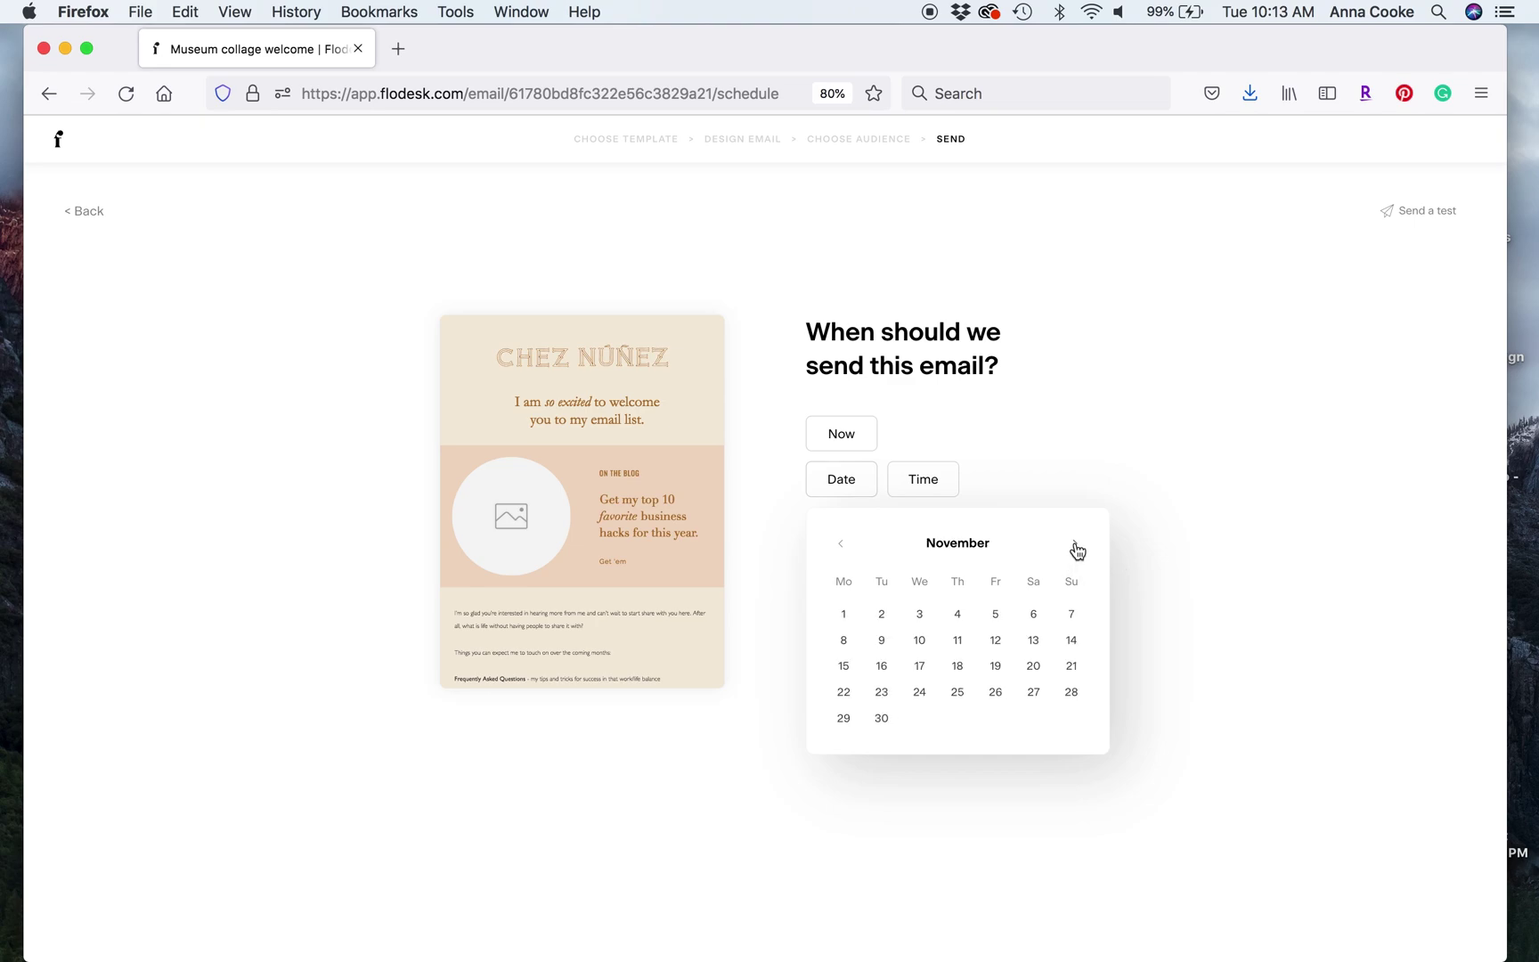
click(1221, 526)
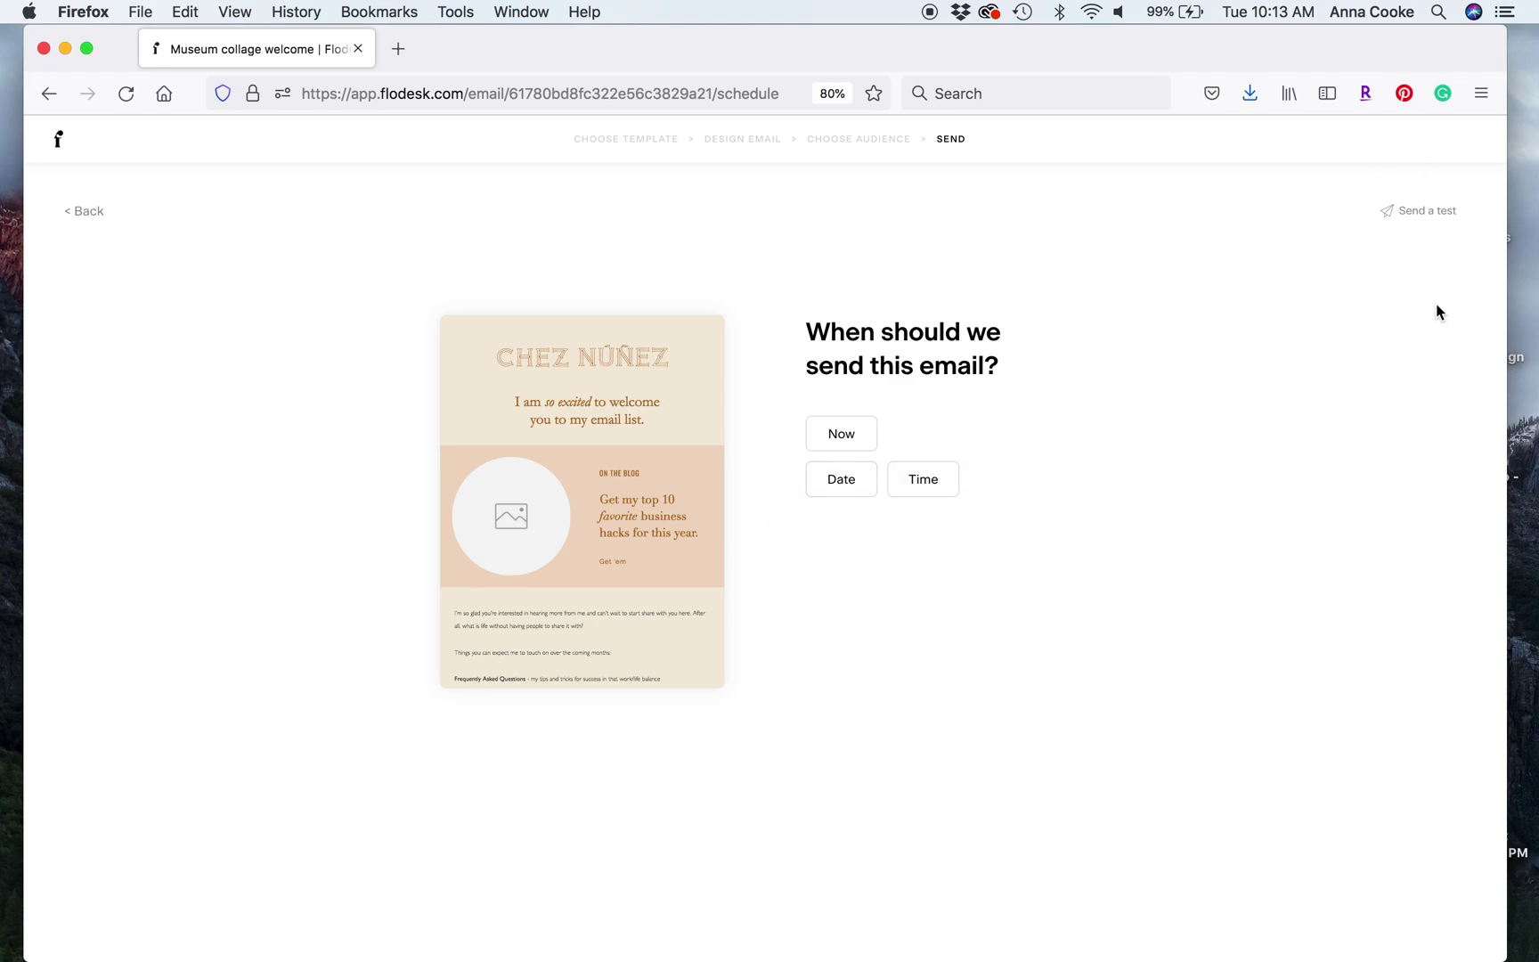
click(1421, 210)
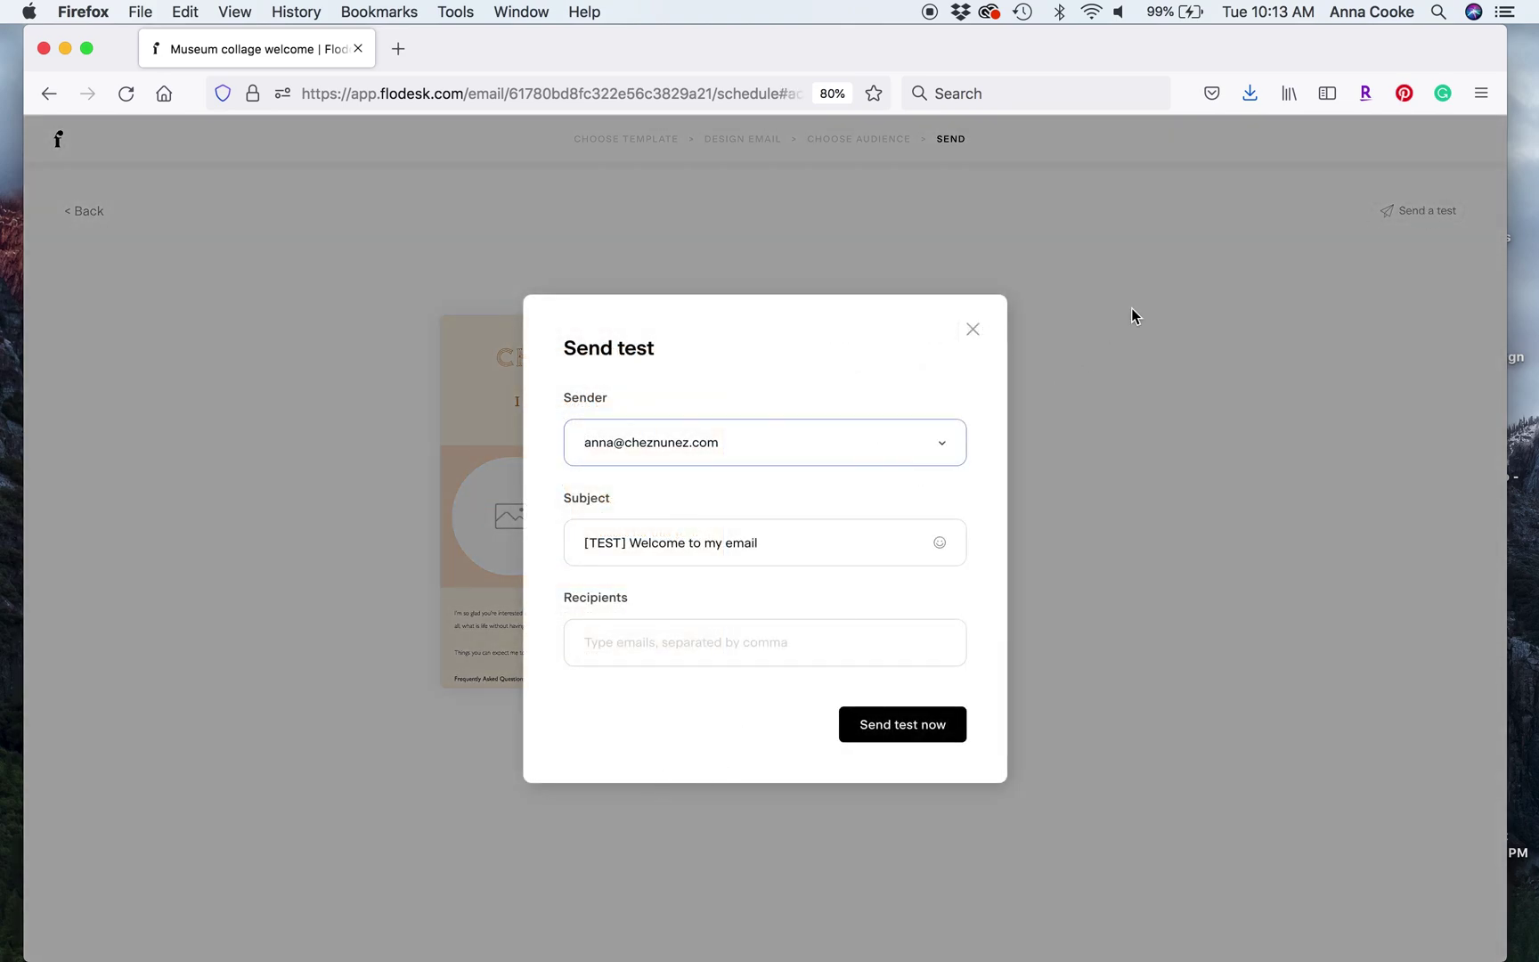
click(973, 329)
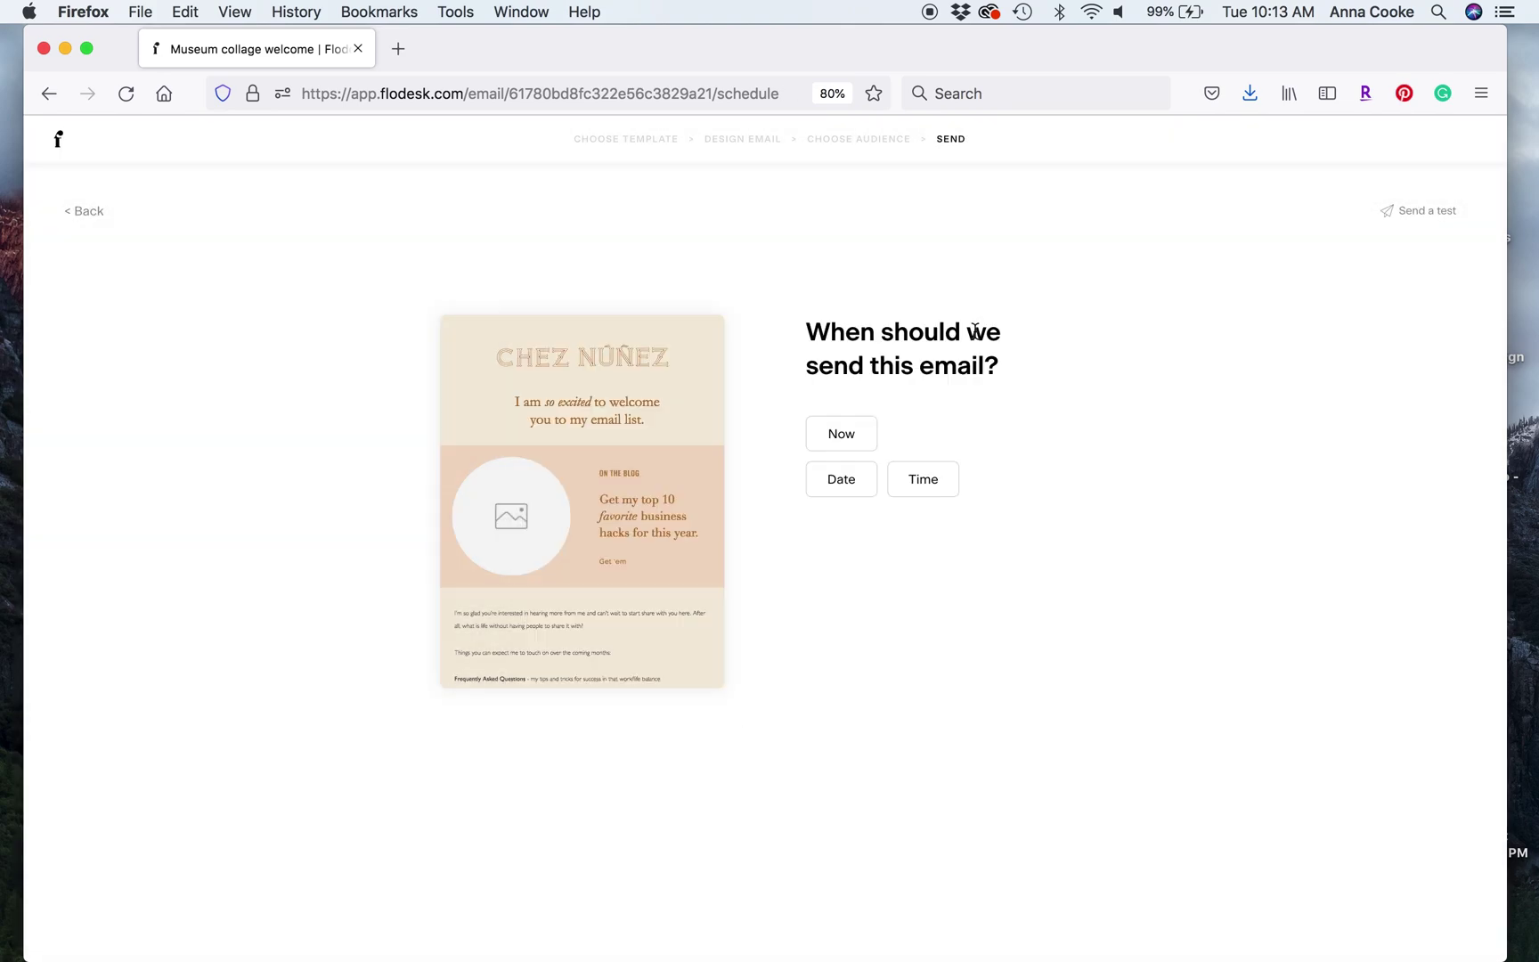
Return from the send stage to the email's design stage and leave no block selected.
click(740, 143)
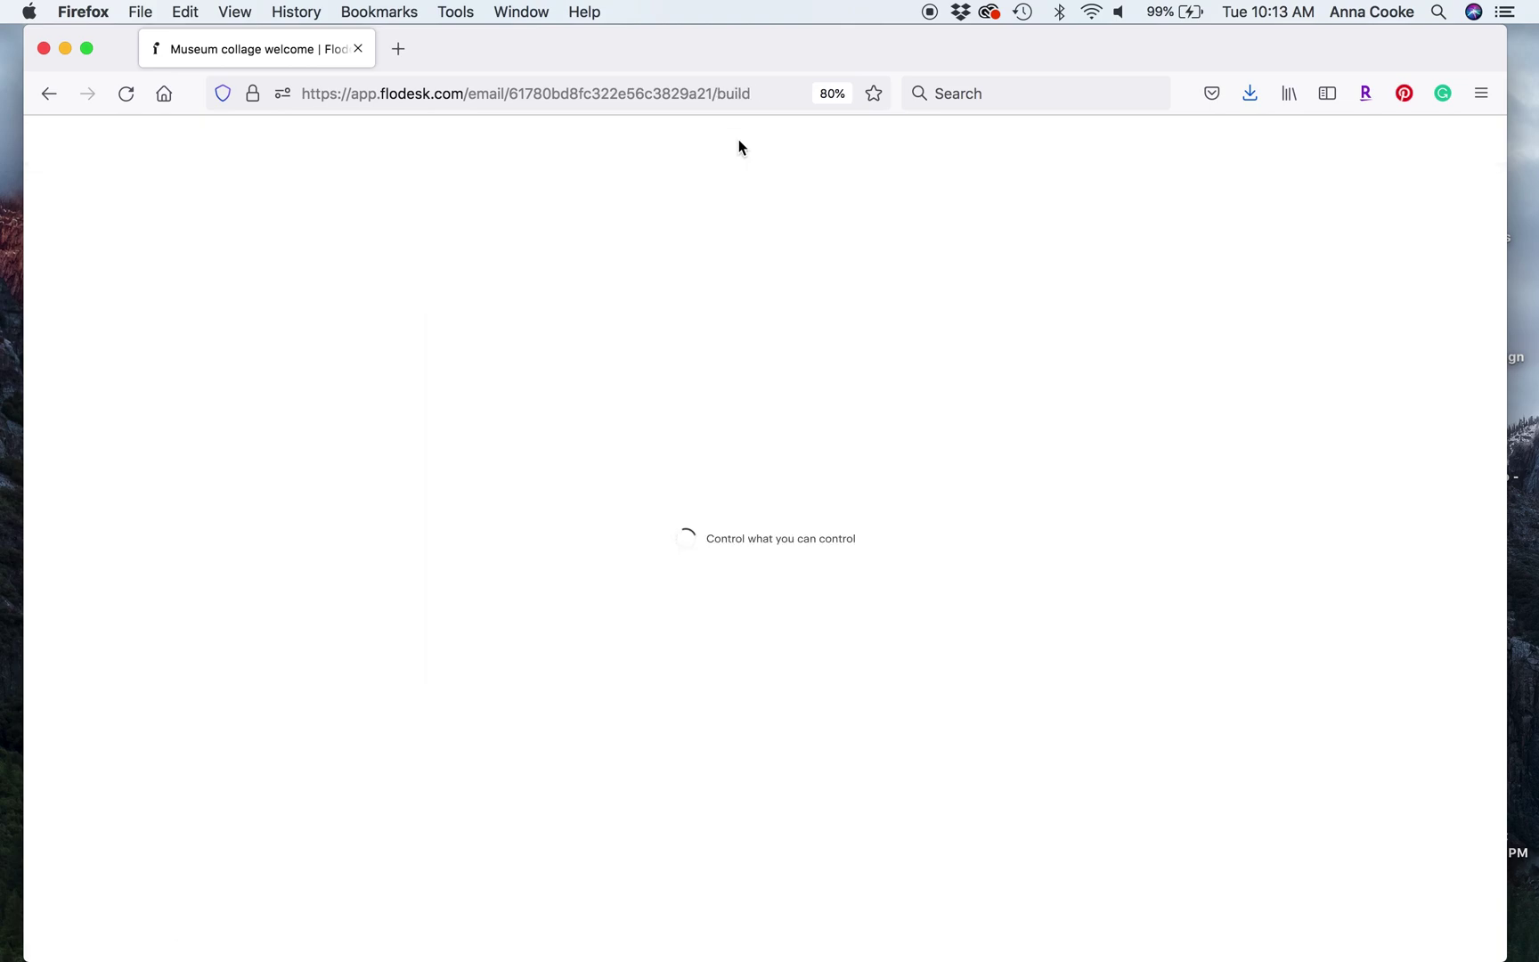
click(1005, 550)
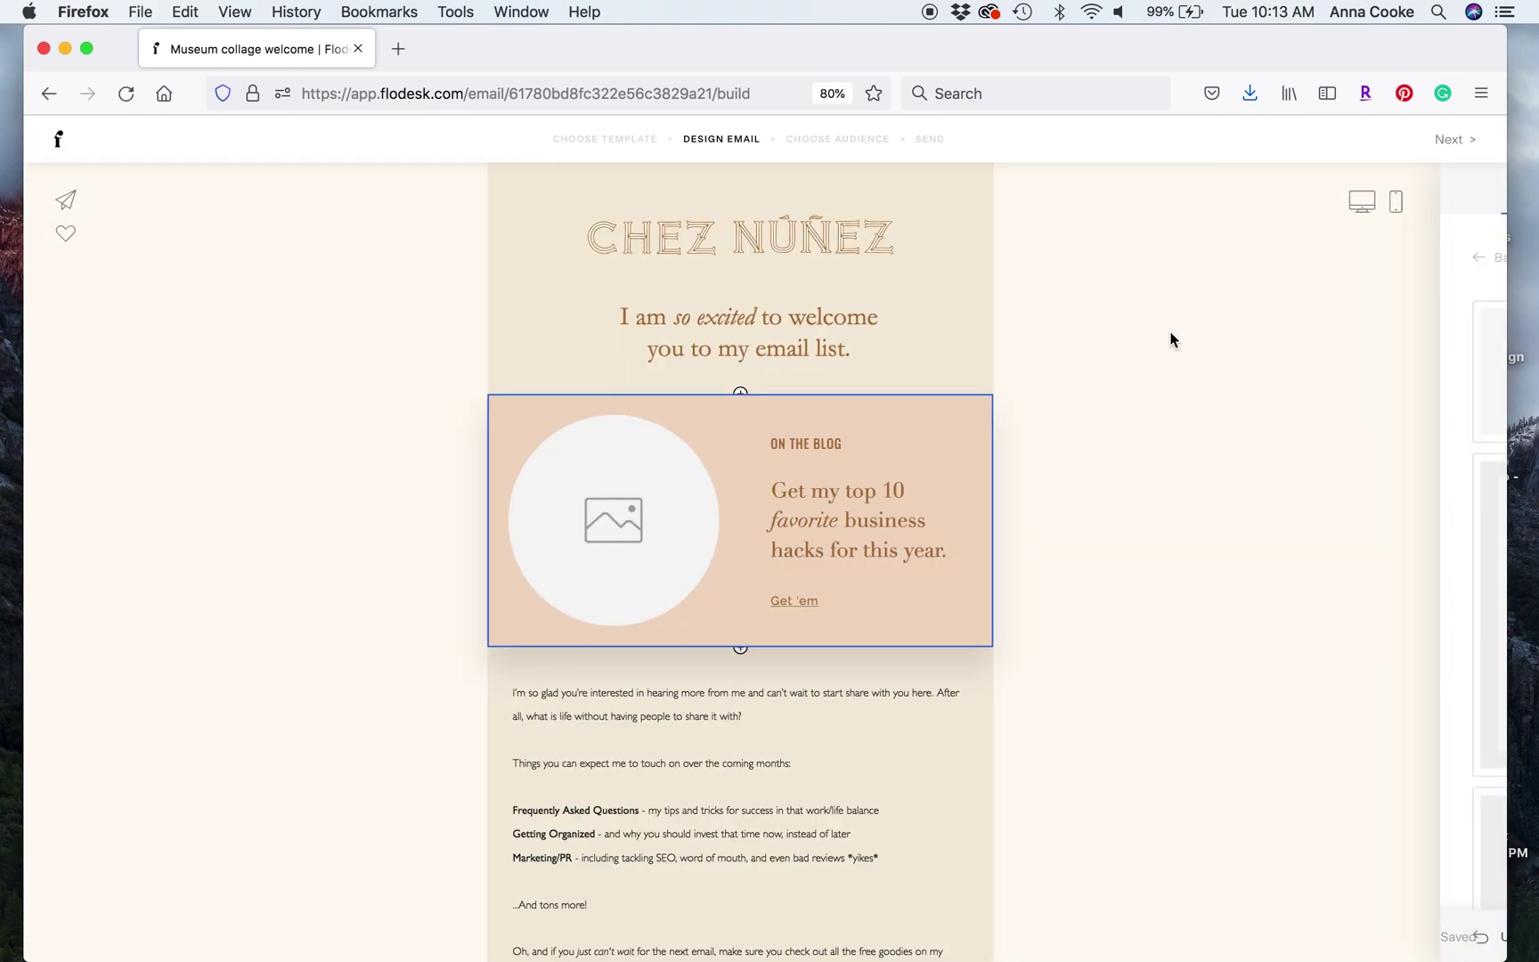
click(1355, 195)
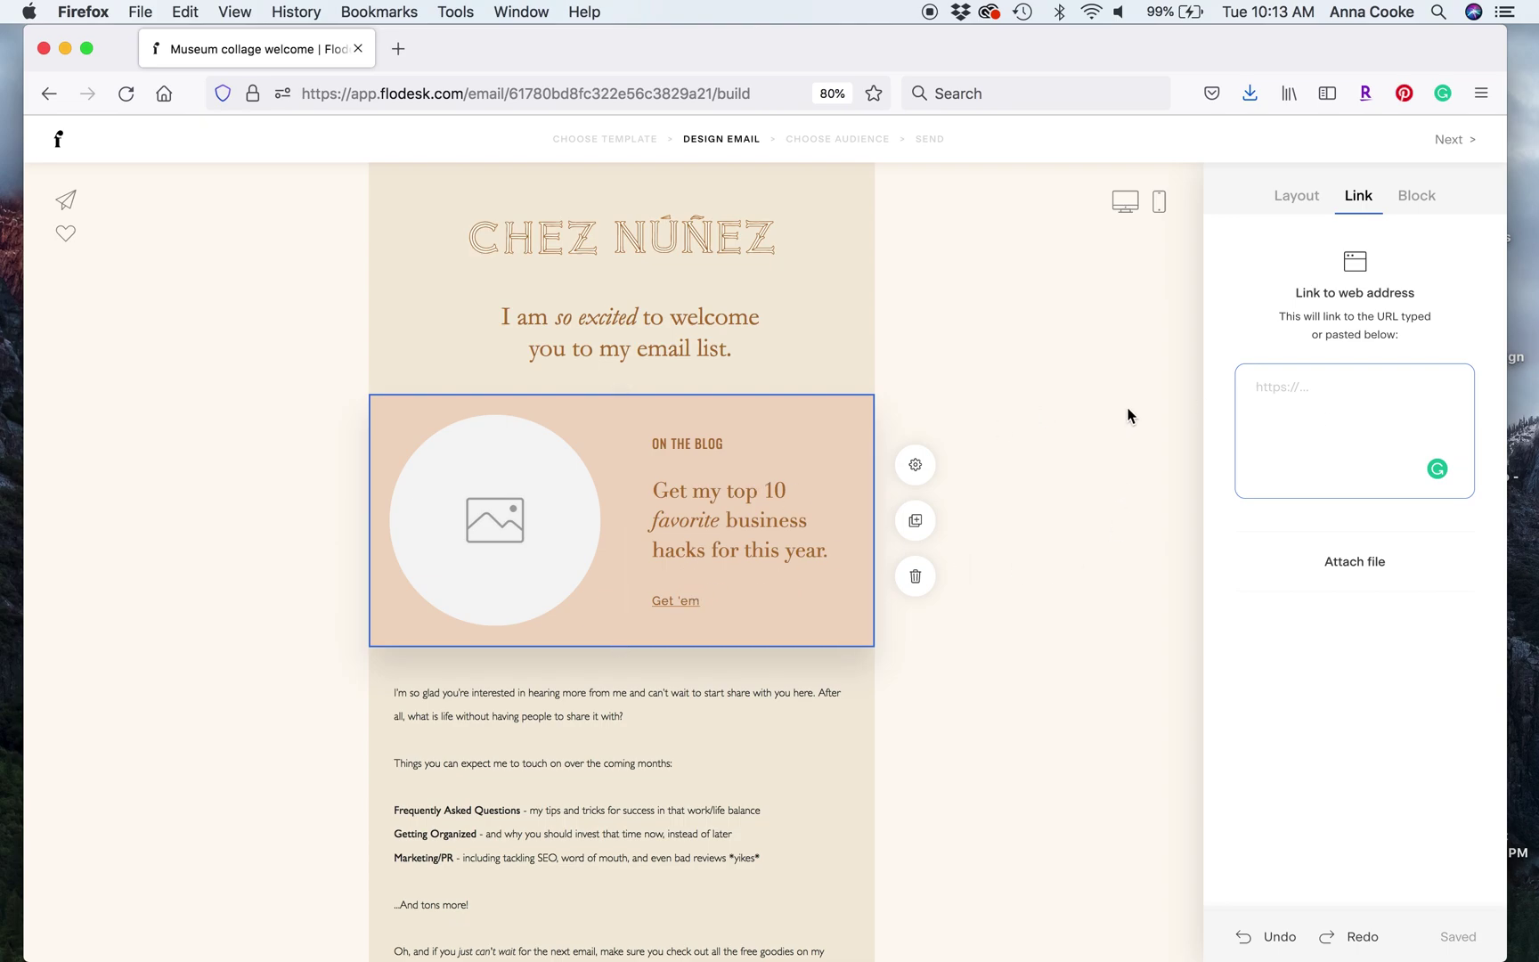
click(1149, 391)
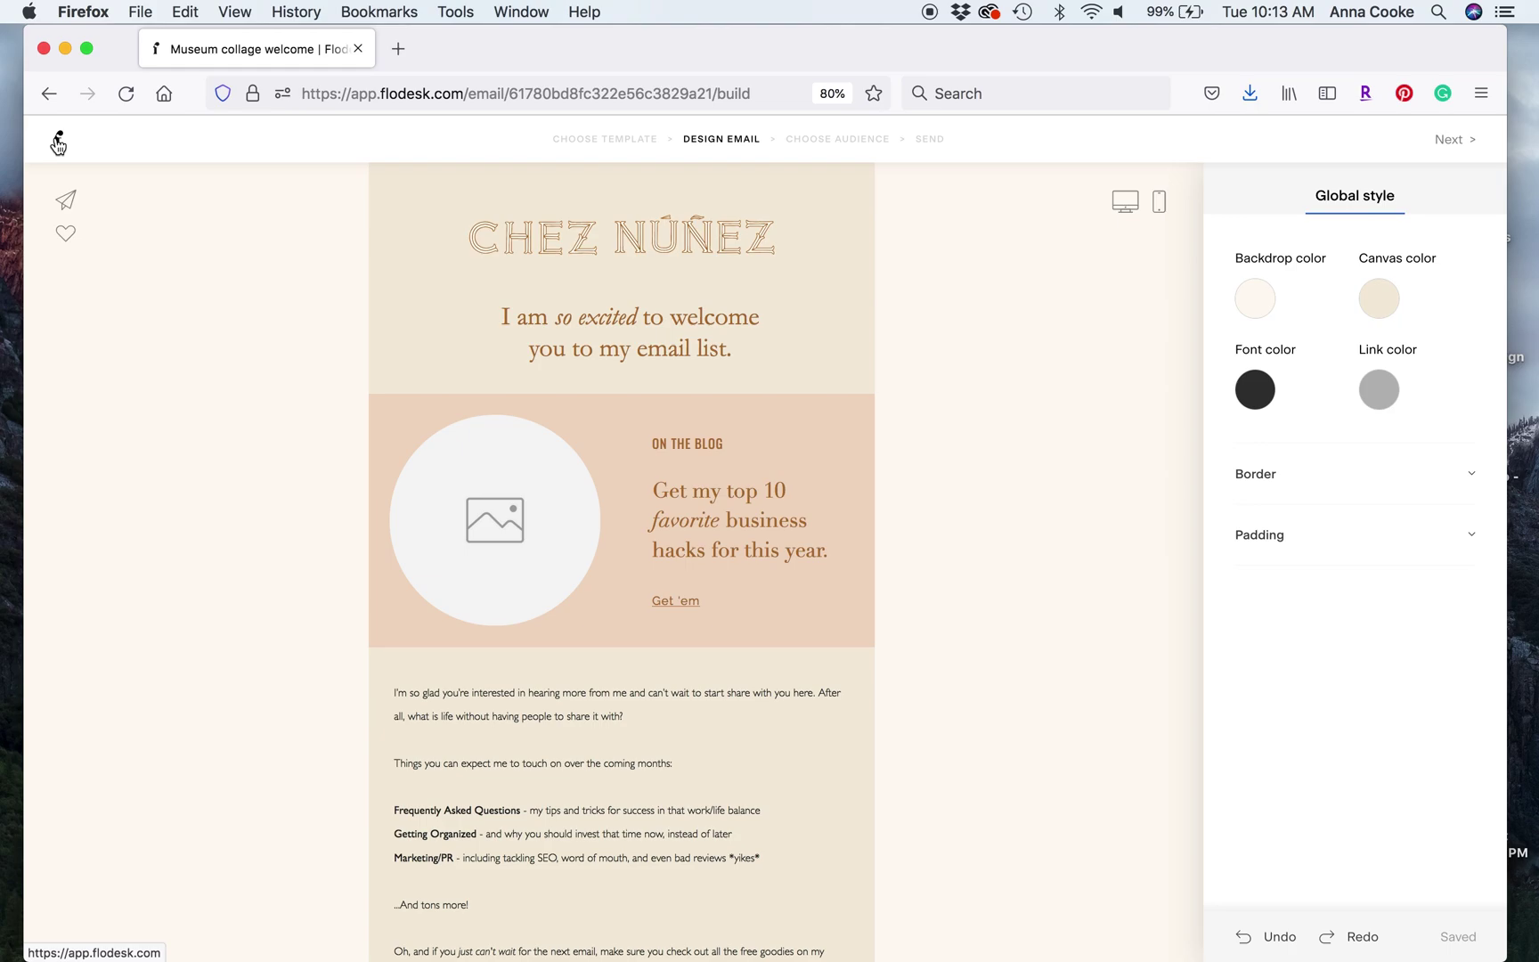
Leave the editor for the overview of all emails and duplicate the sent October 2021 Newsletter.
click(58, 143)
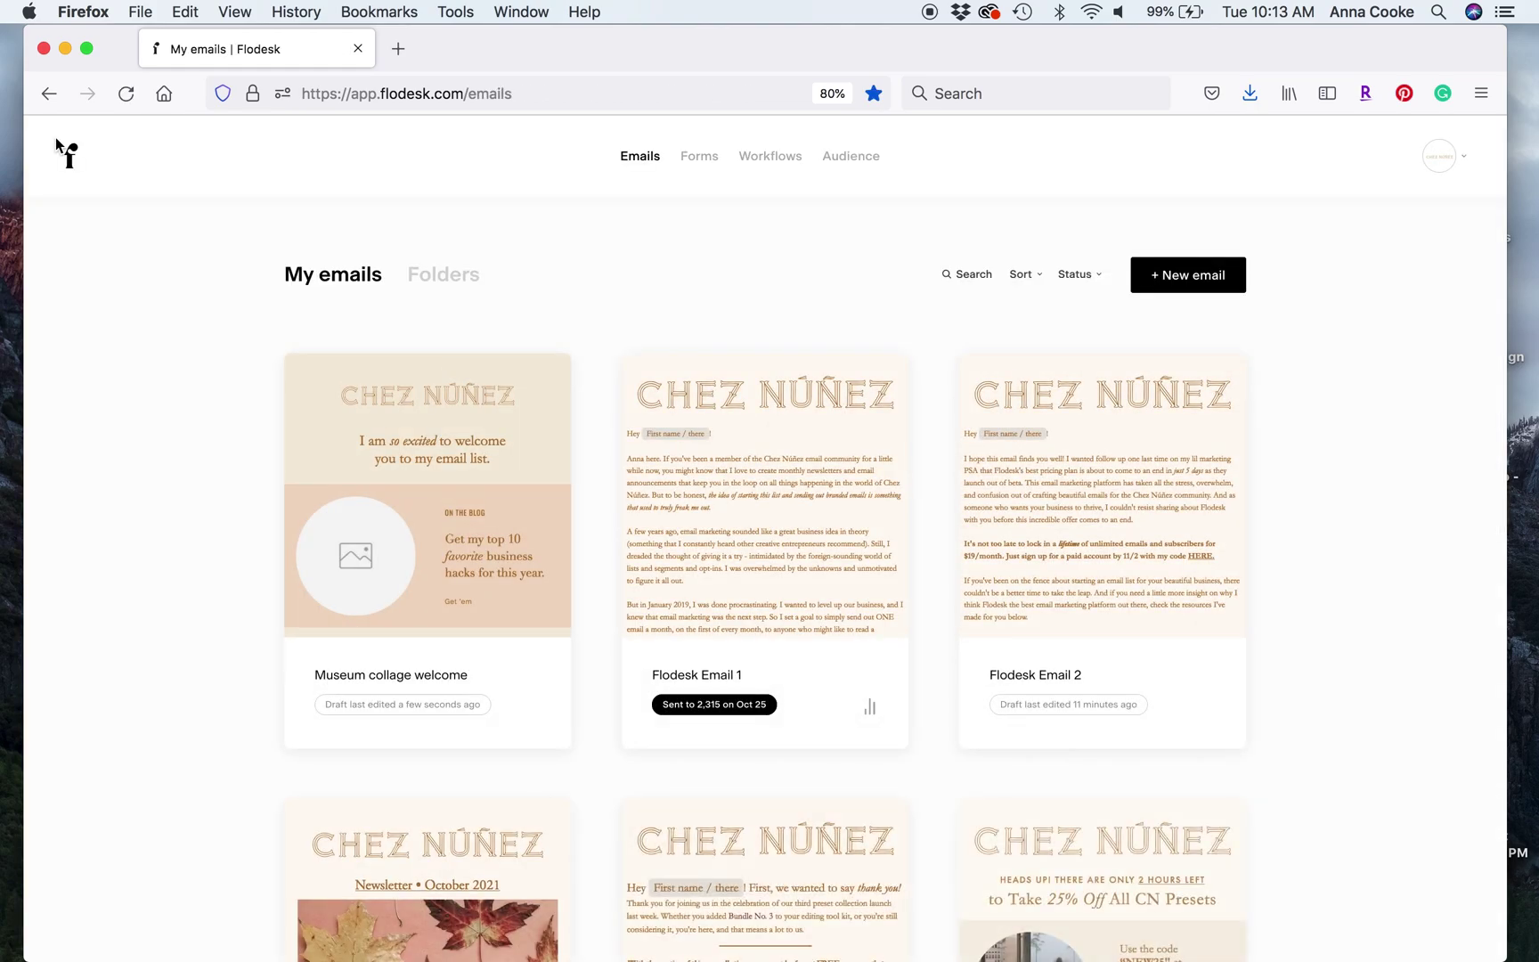
scroll(899, 316, down, 7)
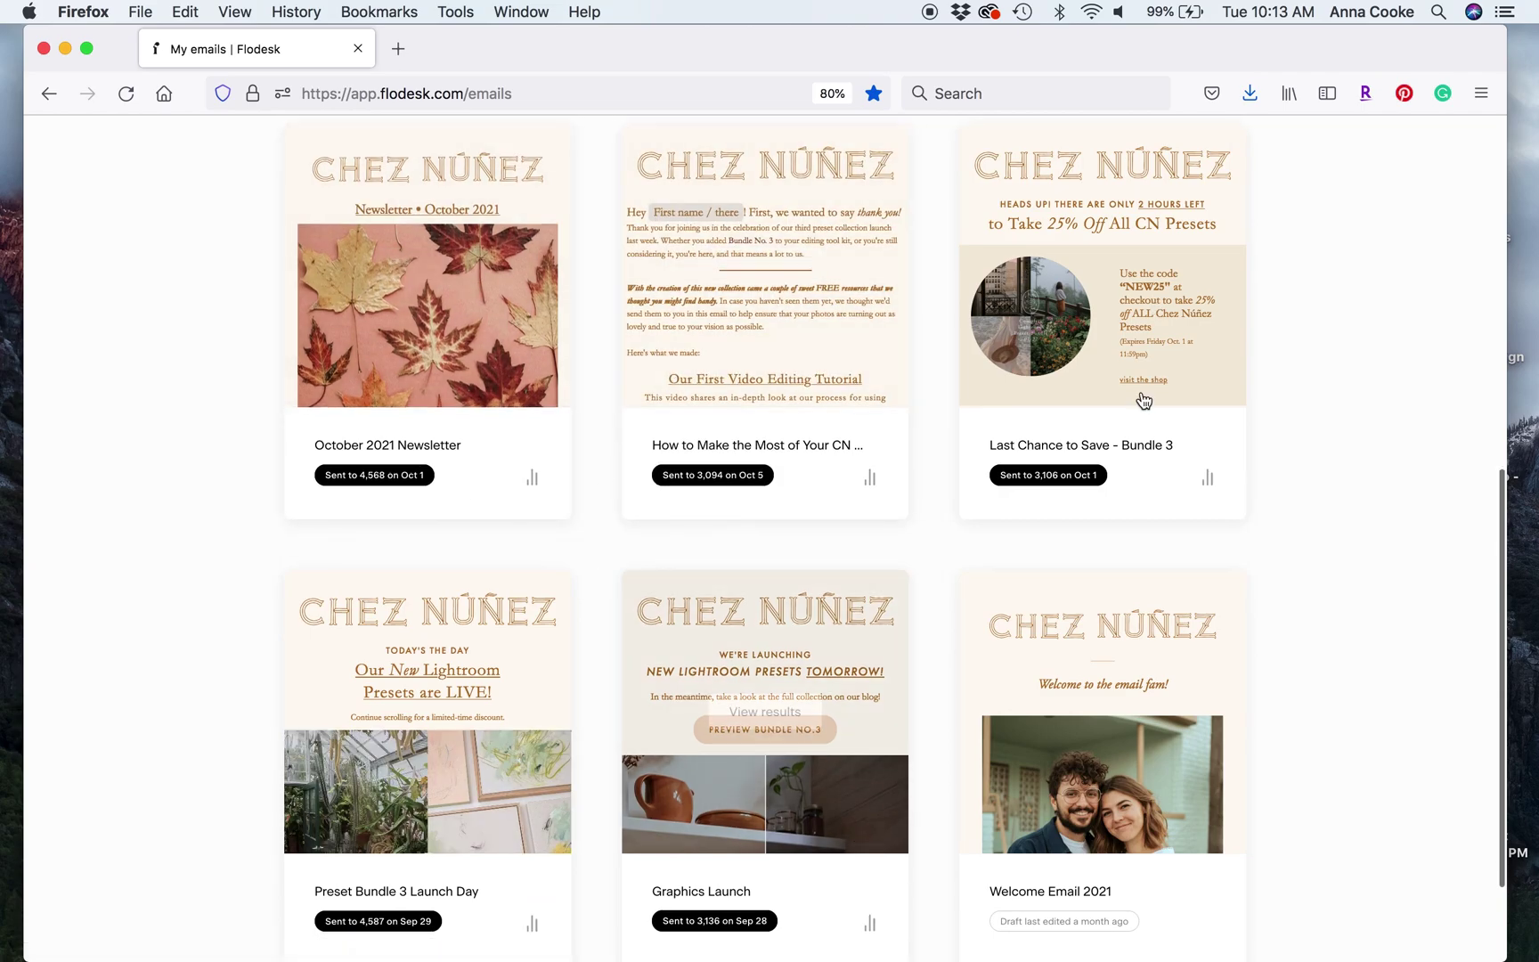
scroll(912, 377, up, 8)
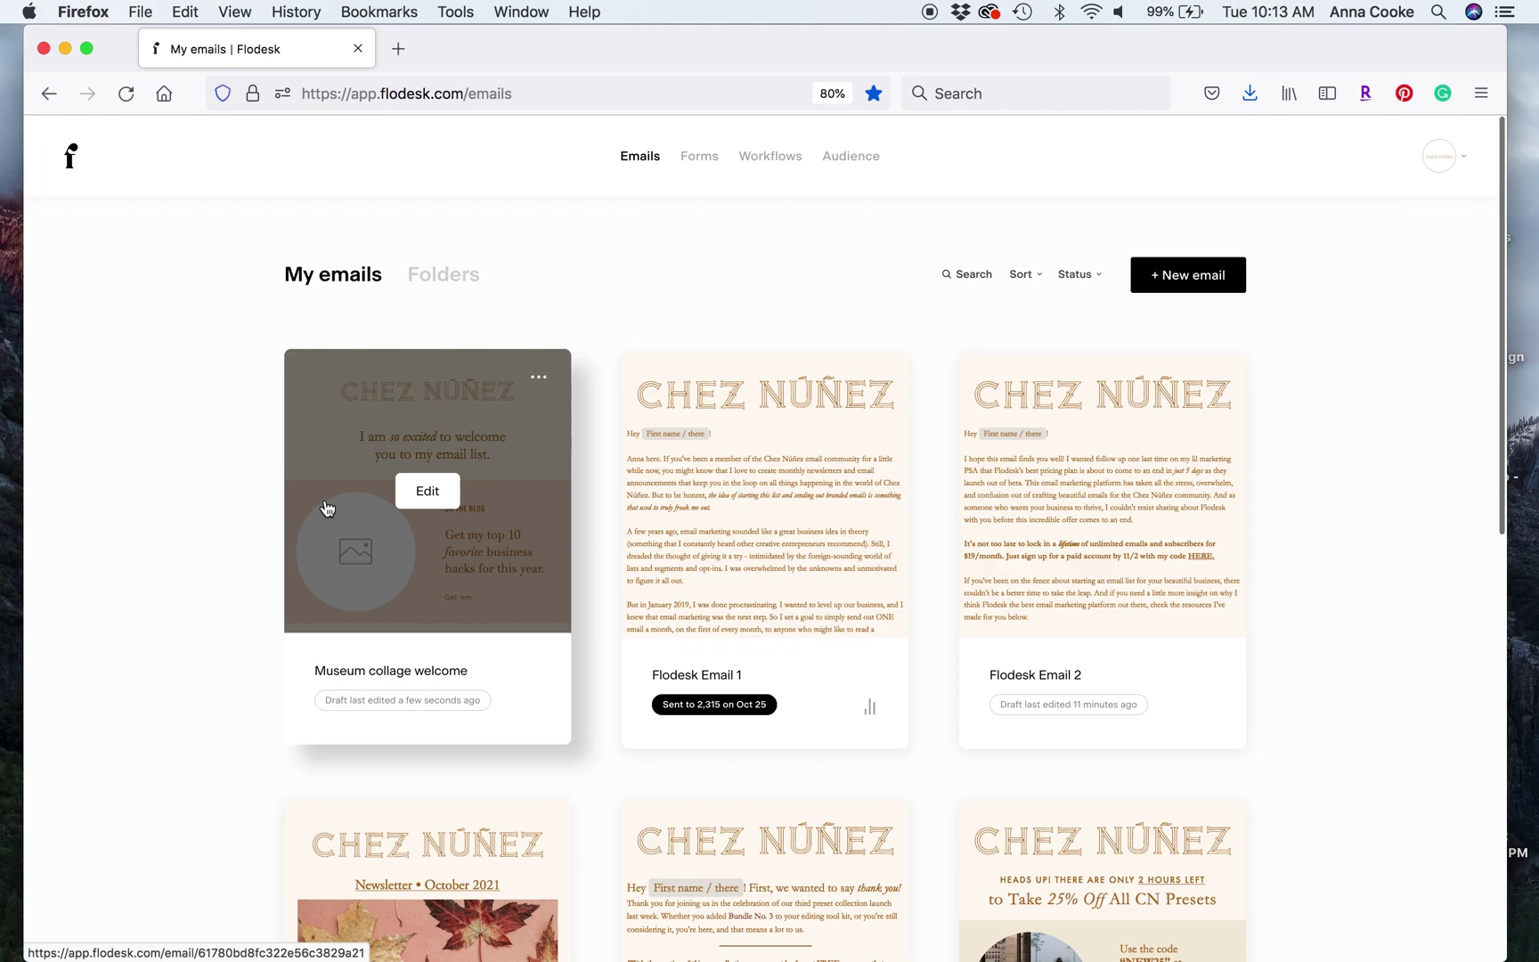
scroll(505, 583, down, 6)
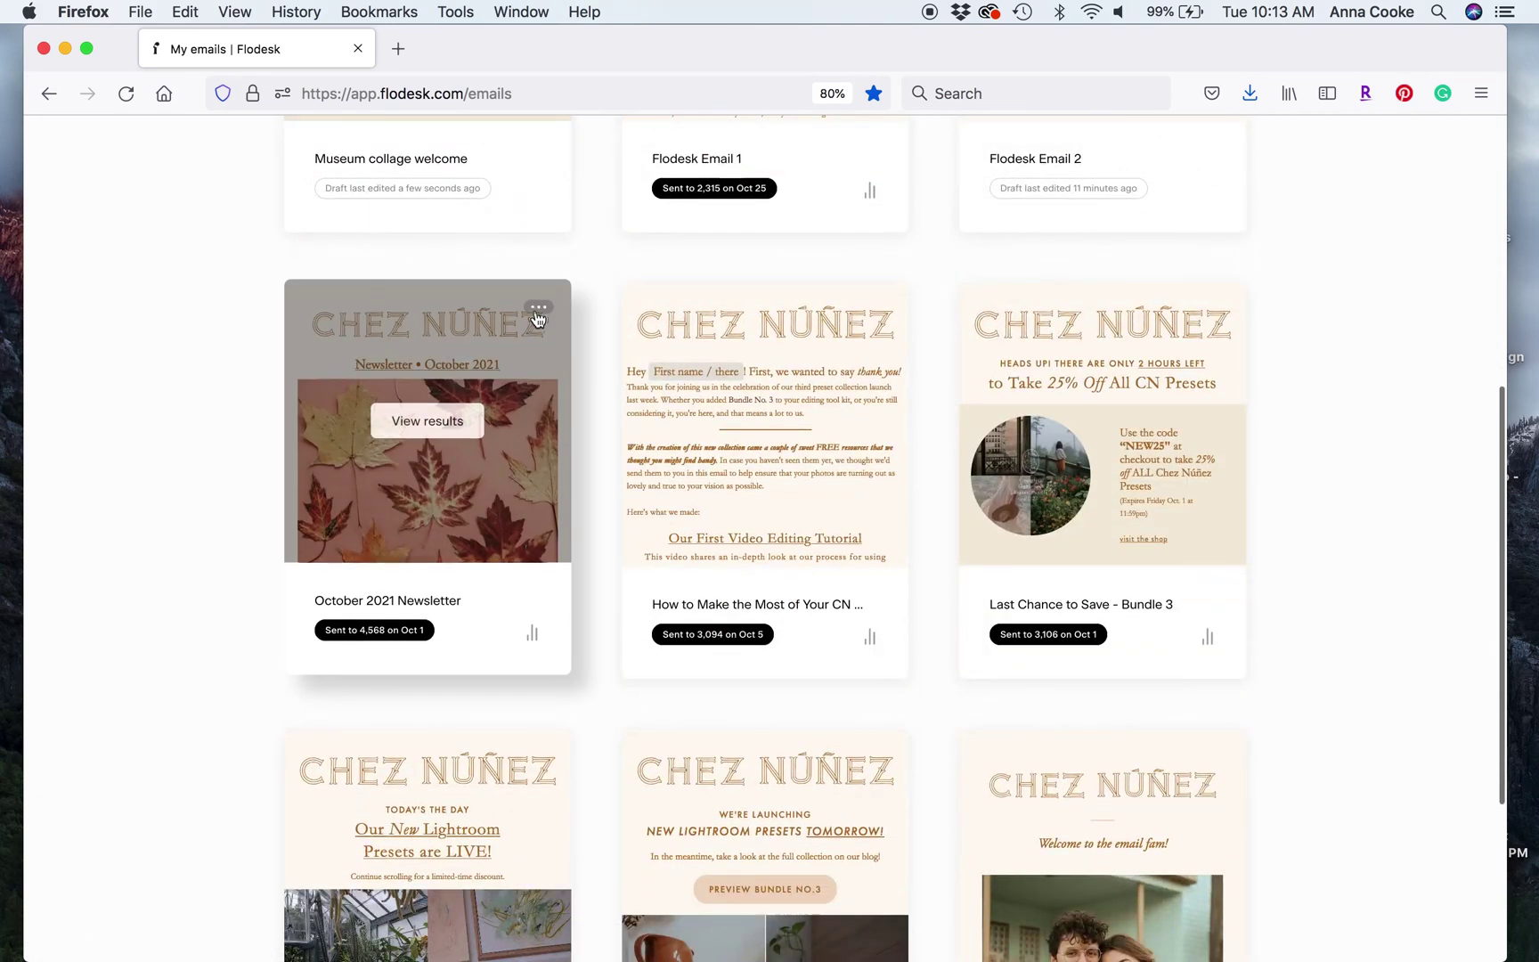
click(538, 310)
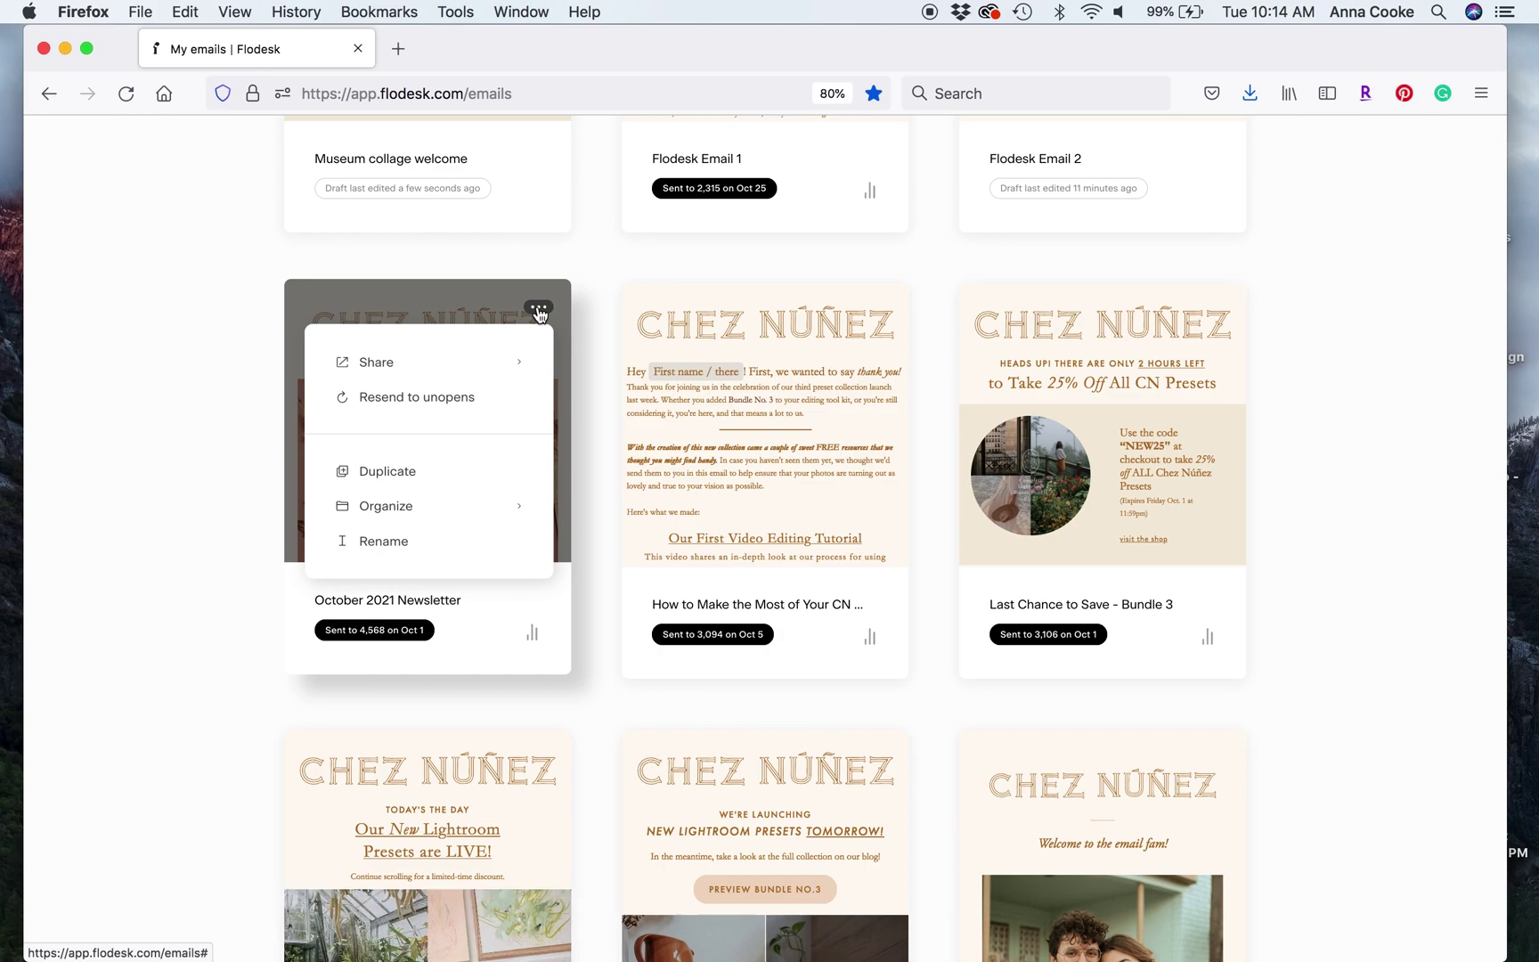
click(387, 476)
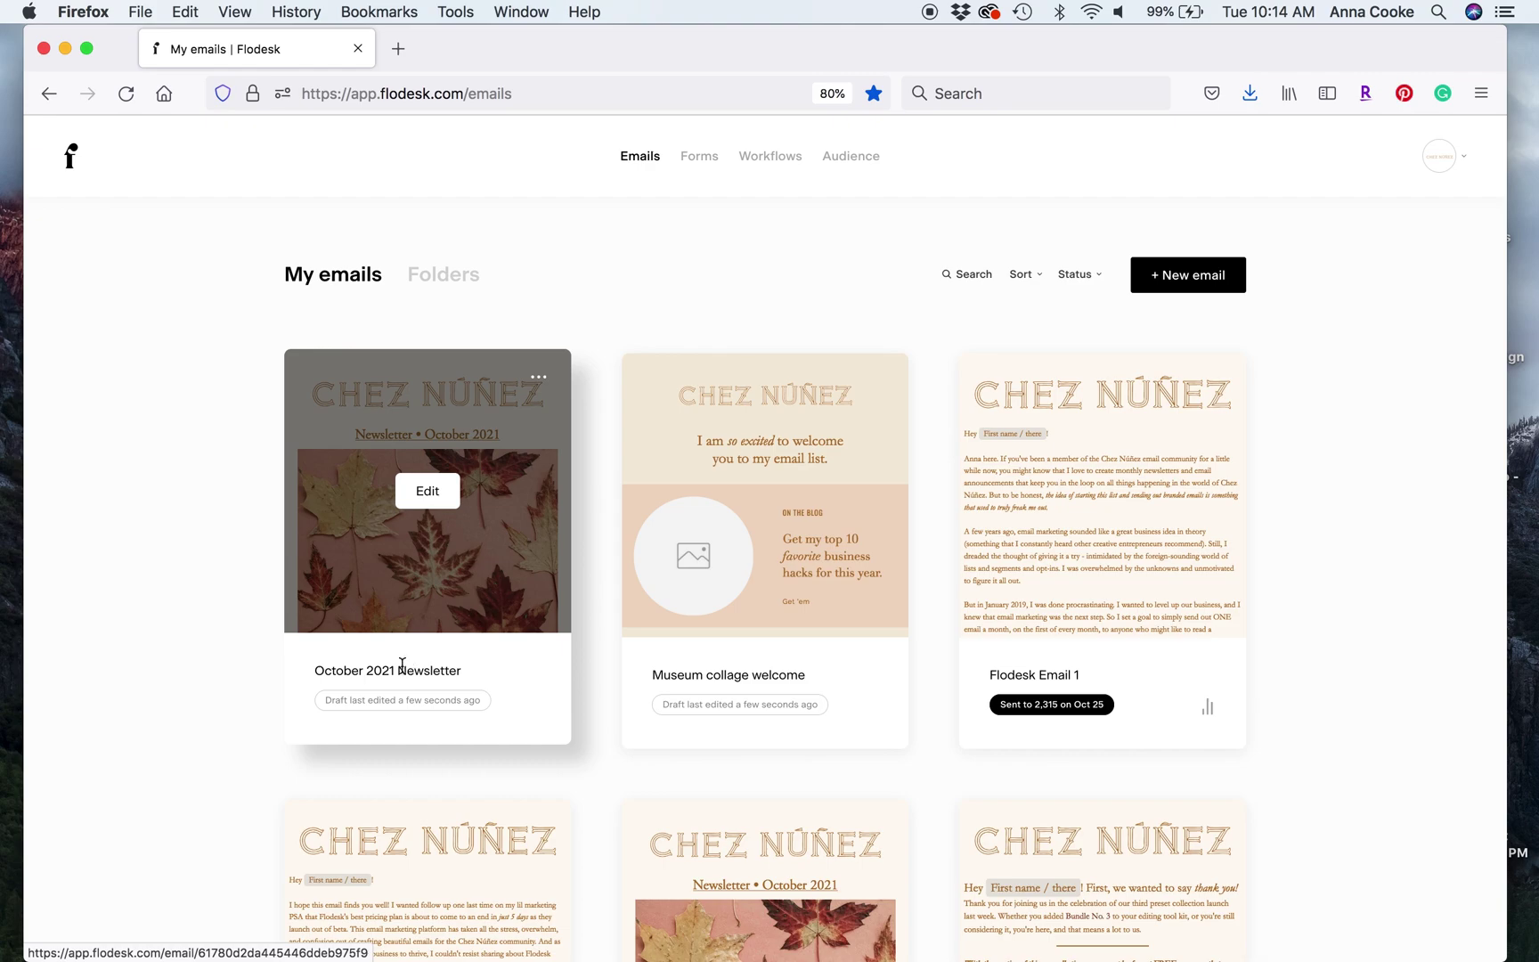
Rename the duplicated newsletter draft as "November 2021 Newsletter".
double_click(341, 669)
text(November)
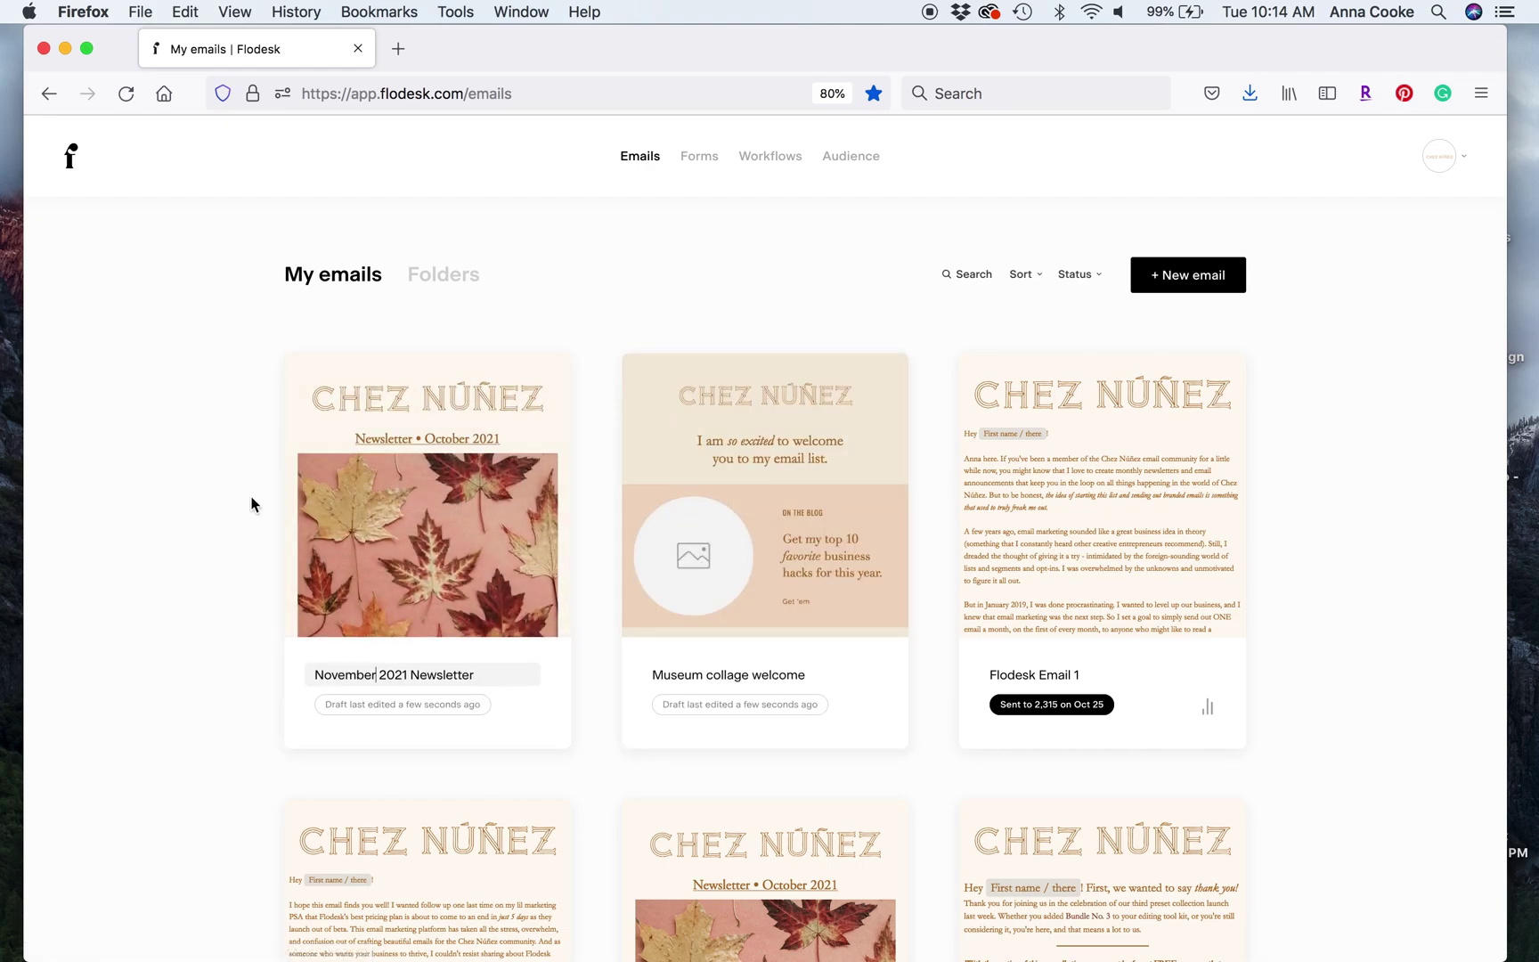
click(217, 504)
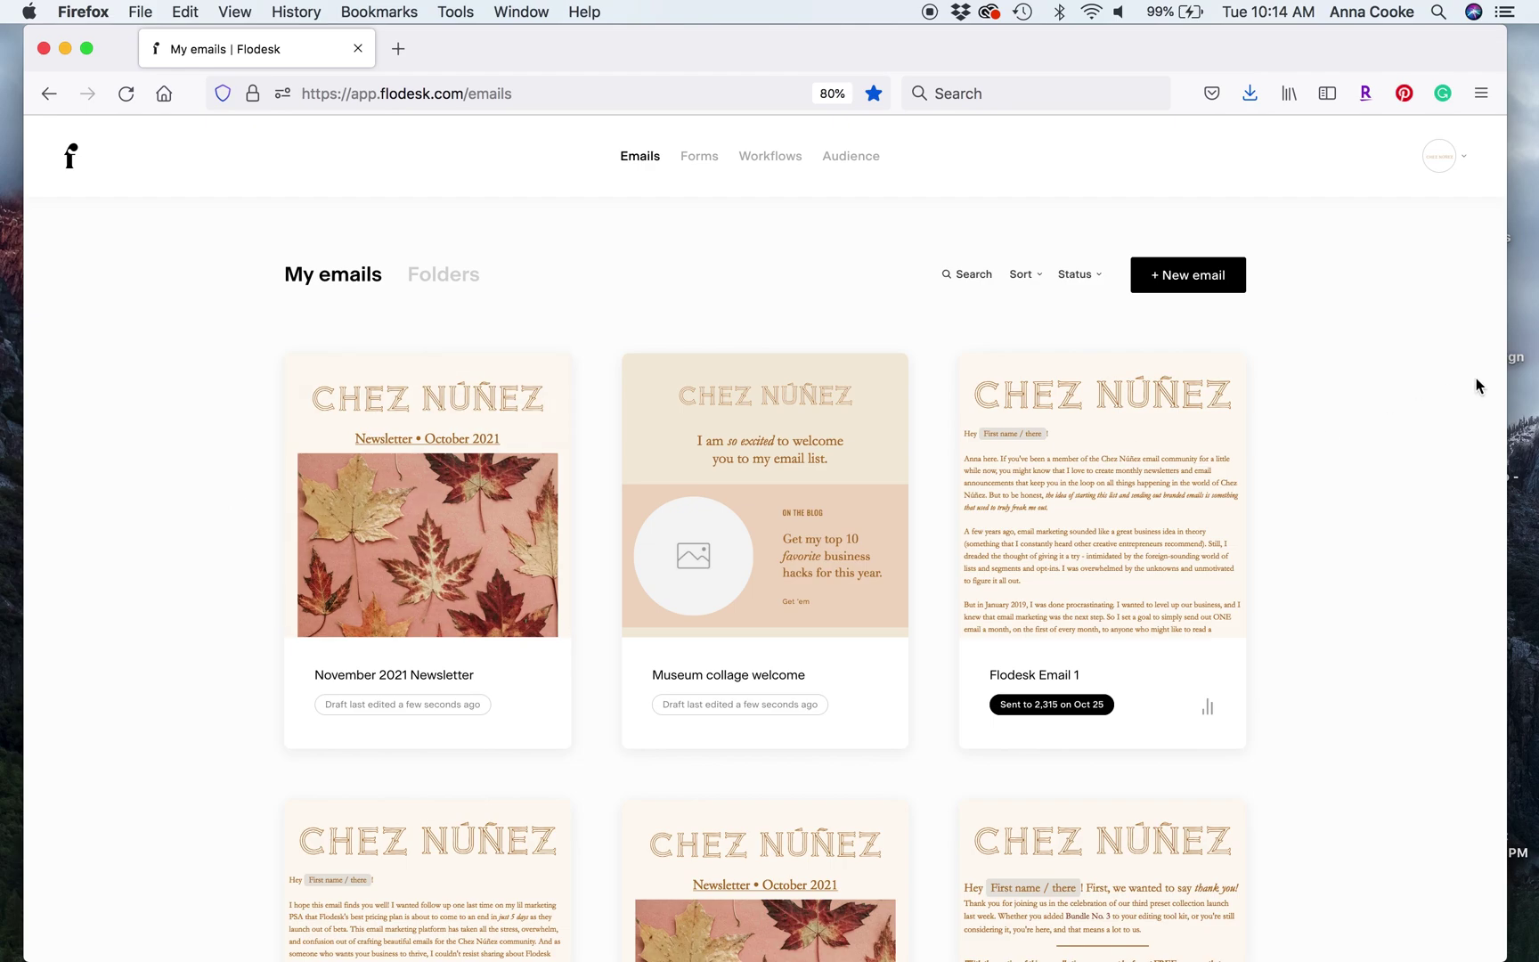
scroll(1475, 384, down, 5)
scroll(1476, 385, up, 5)
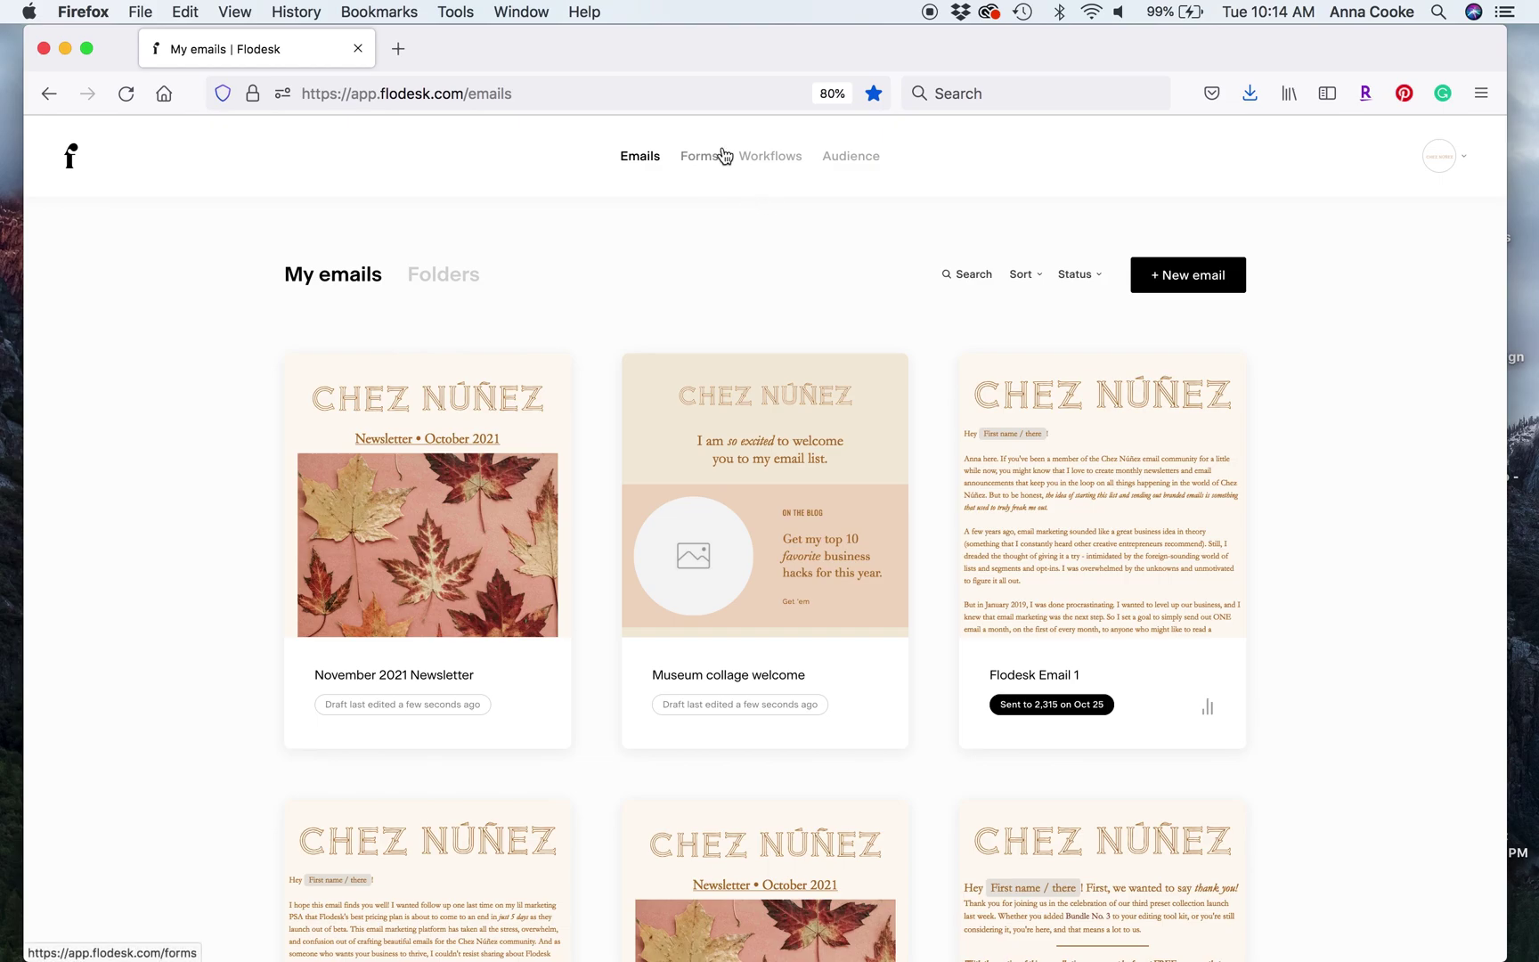
scroll(1219, 330, down, 10)
scroll(1220, 330, up, 10)
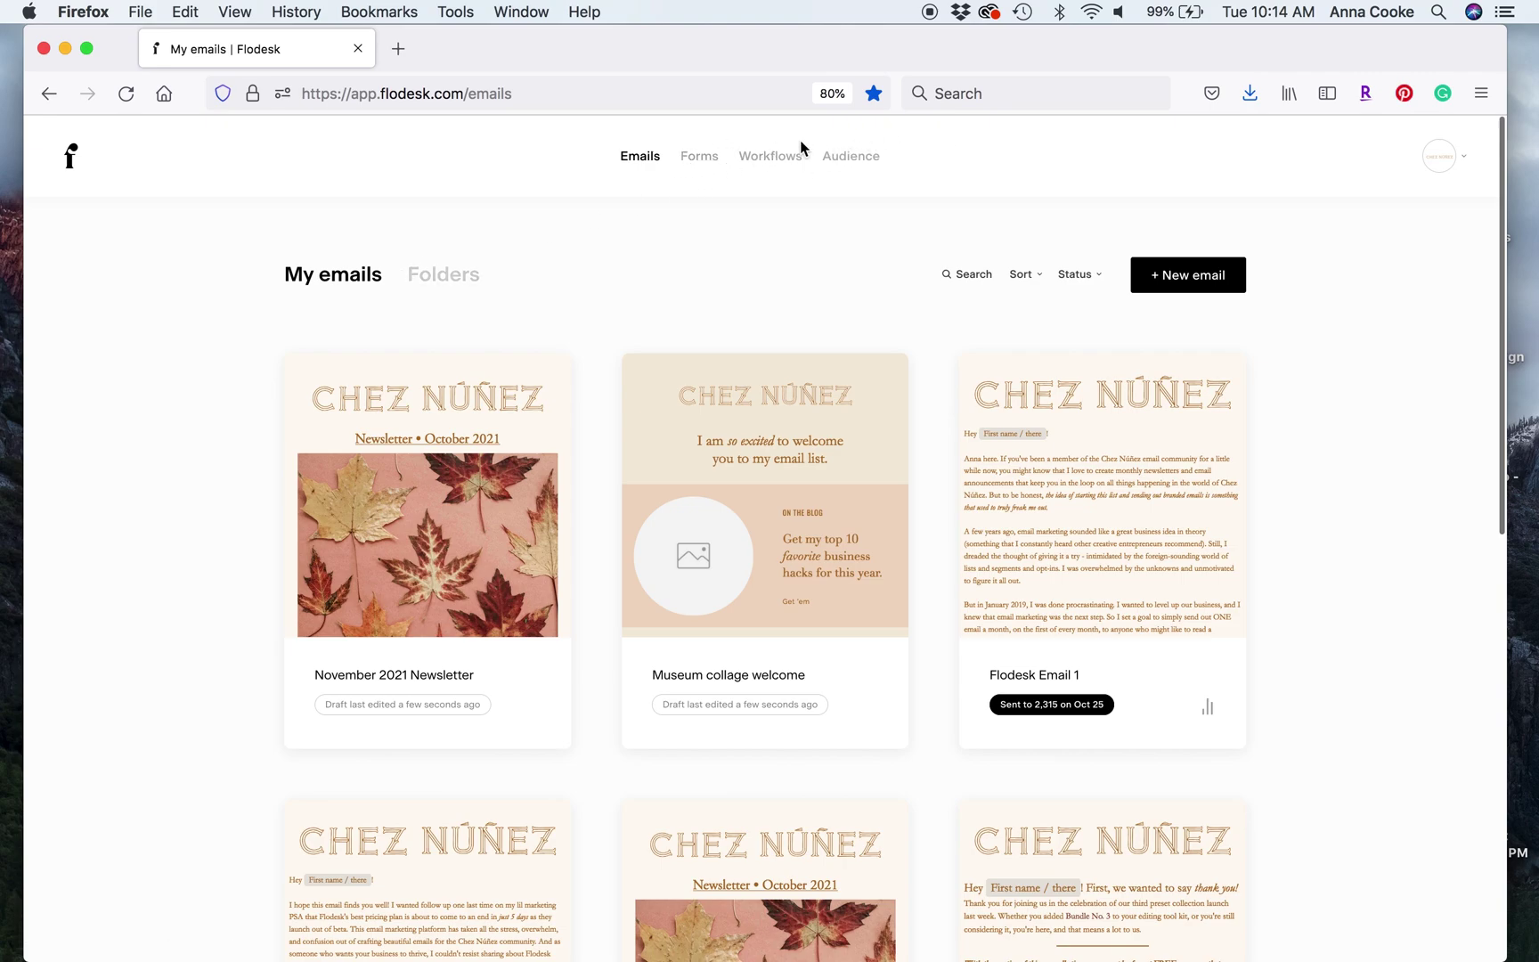
Open the forms area and examine the existing sign-up forms on its first page.
click(700, 158)
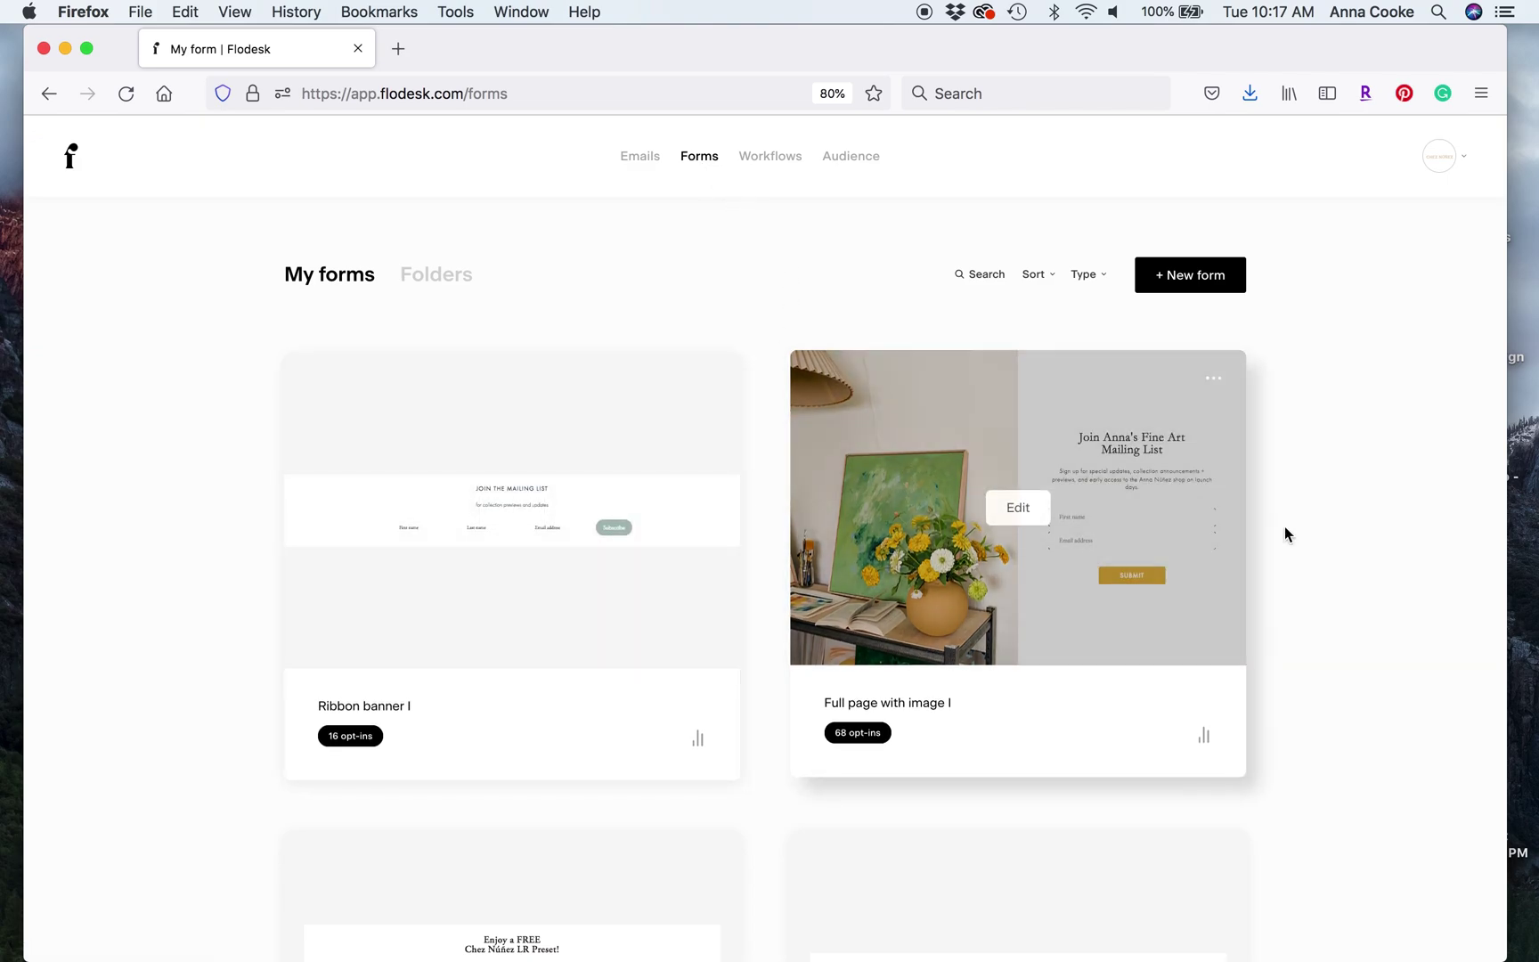
scroll(1284, 533, down, 3)
scroll(1284, 526, up, 1)
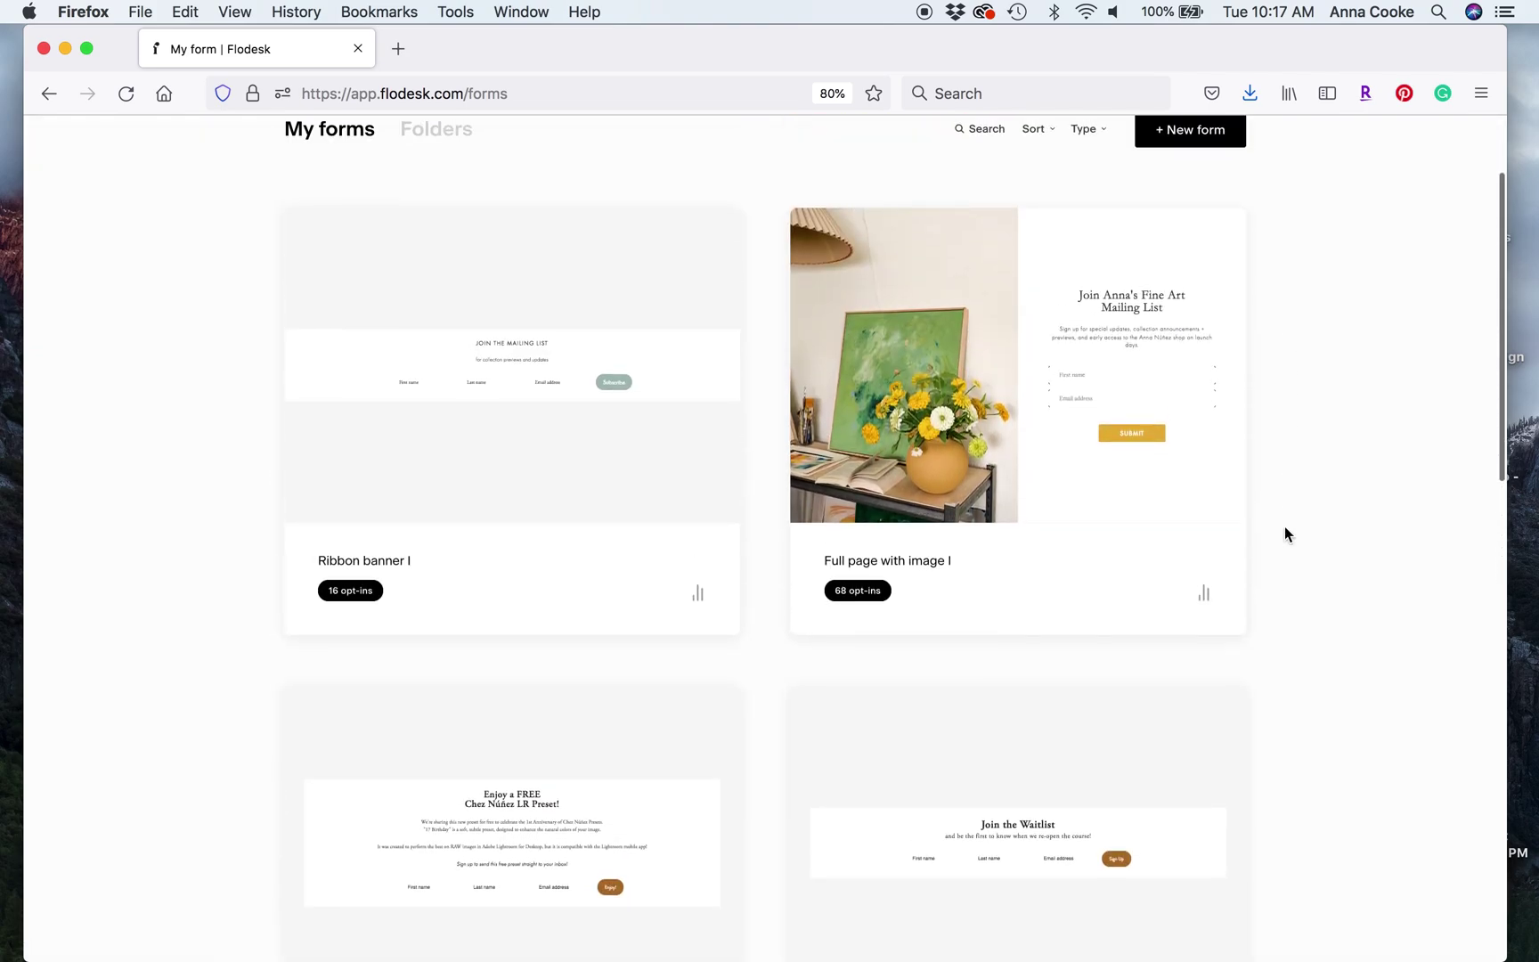
scroll(1284, 528, down, 5)
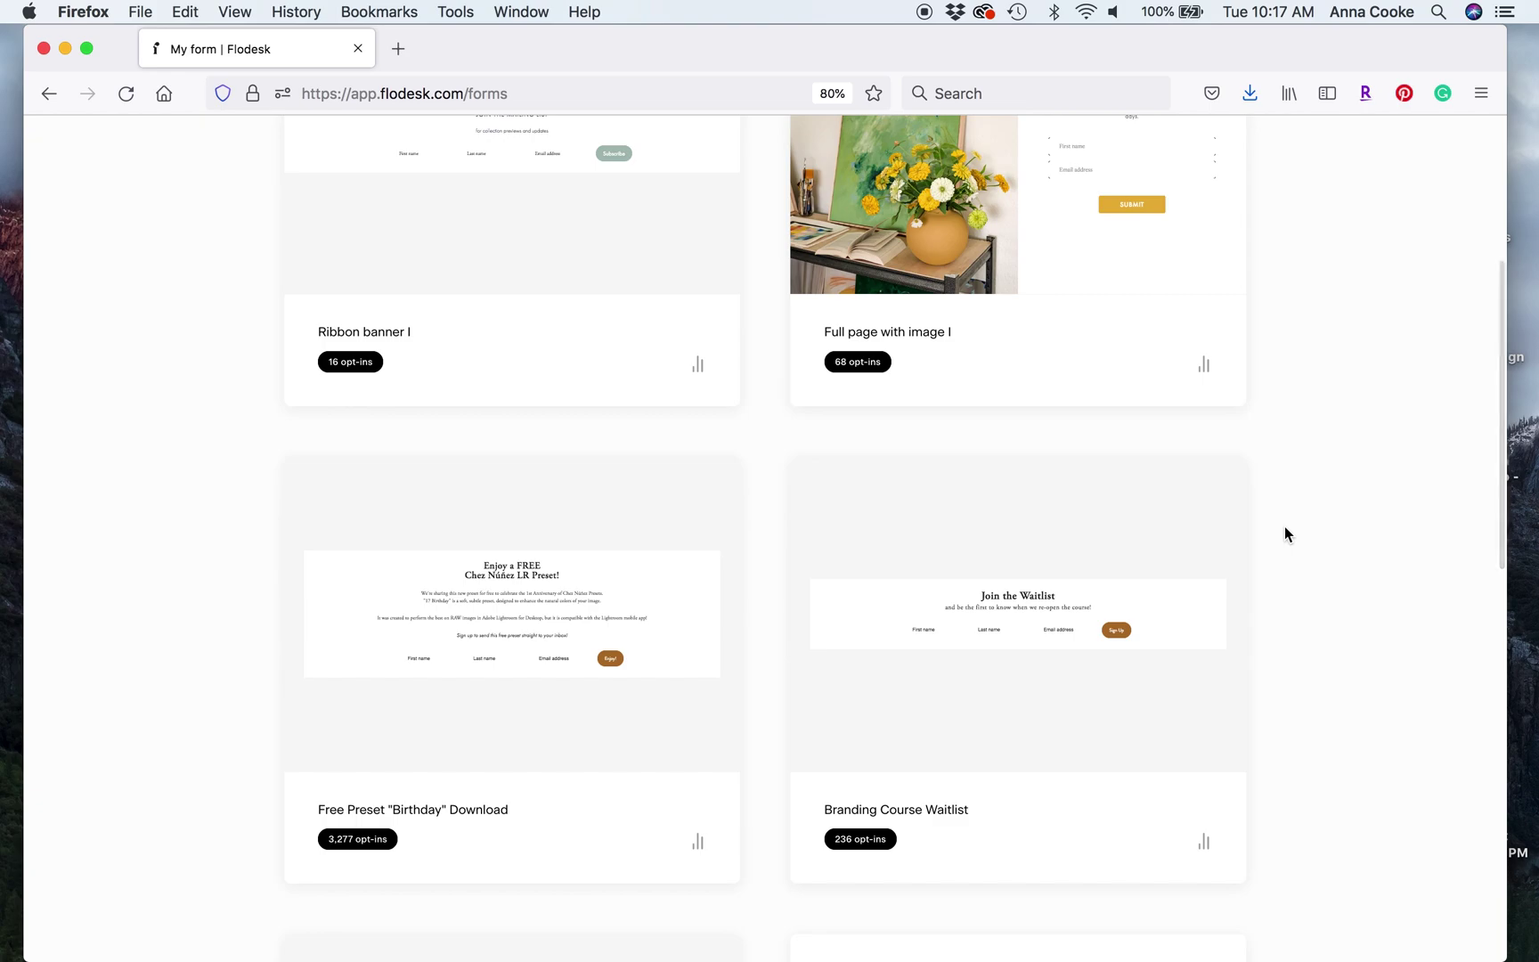
scroll(1284, 533, down, 10)
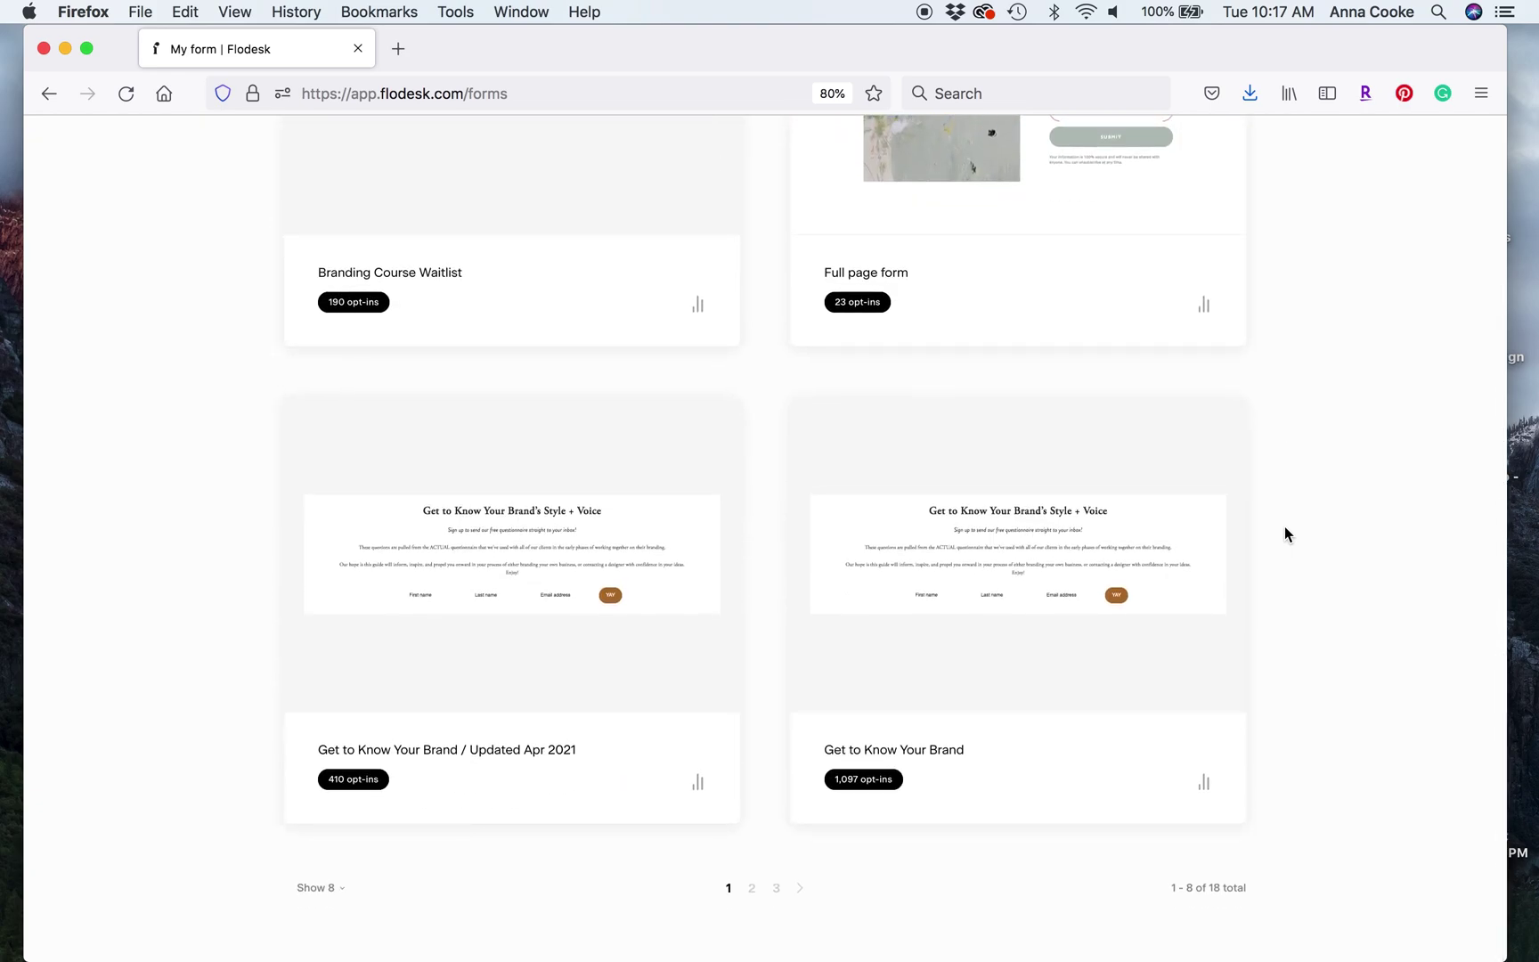
scroll(1284, 533, up, 5)
scroll(1284, 533, up, 8)
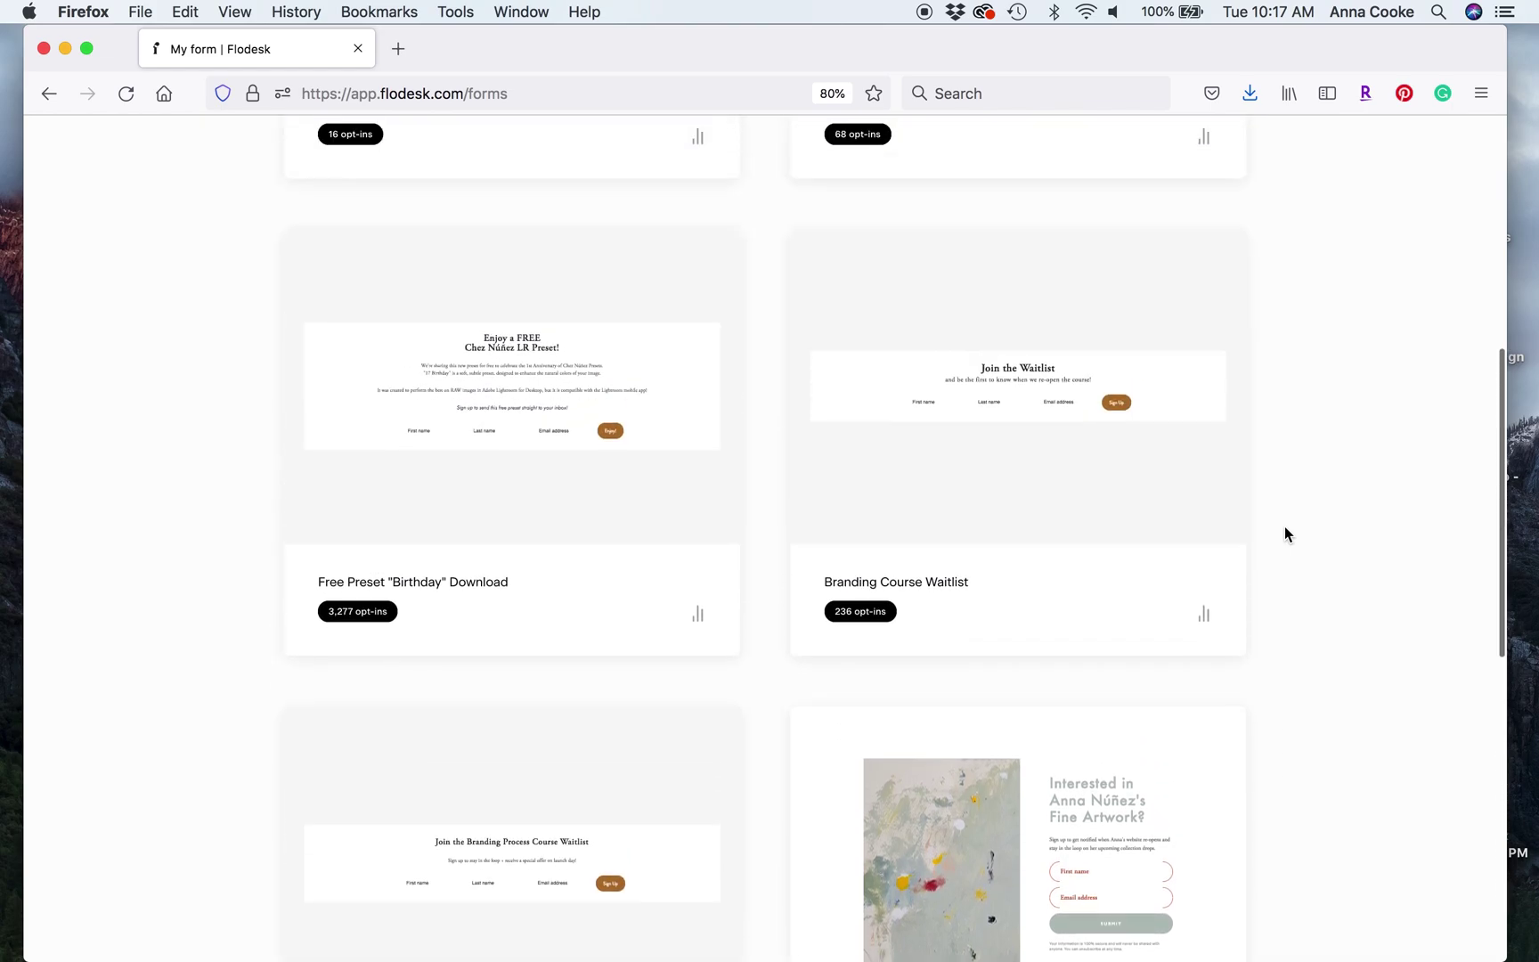
scroll(1285, 529, up, 5)
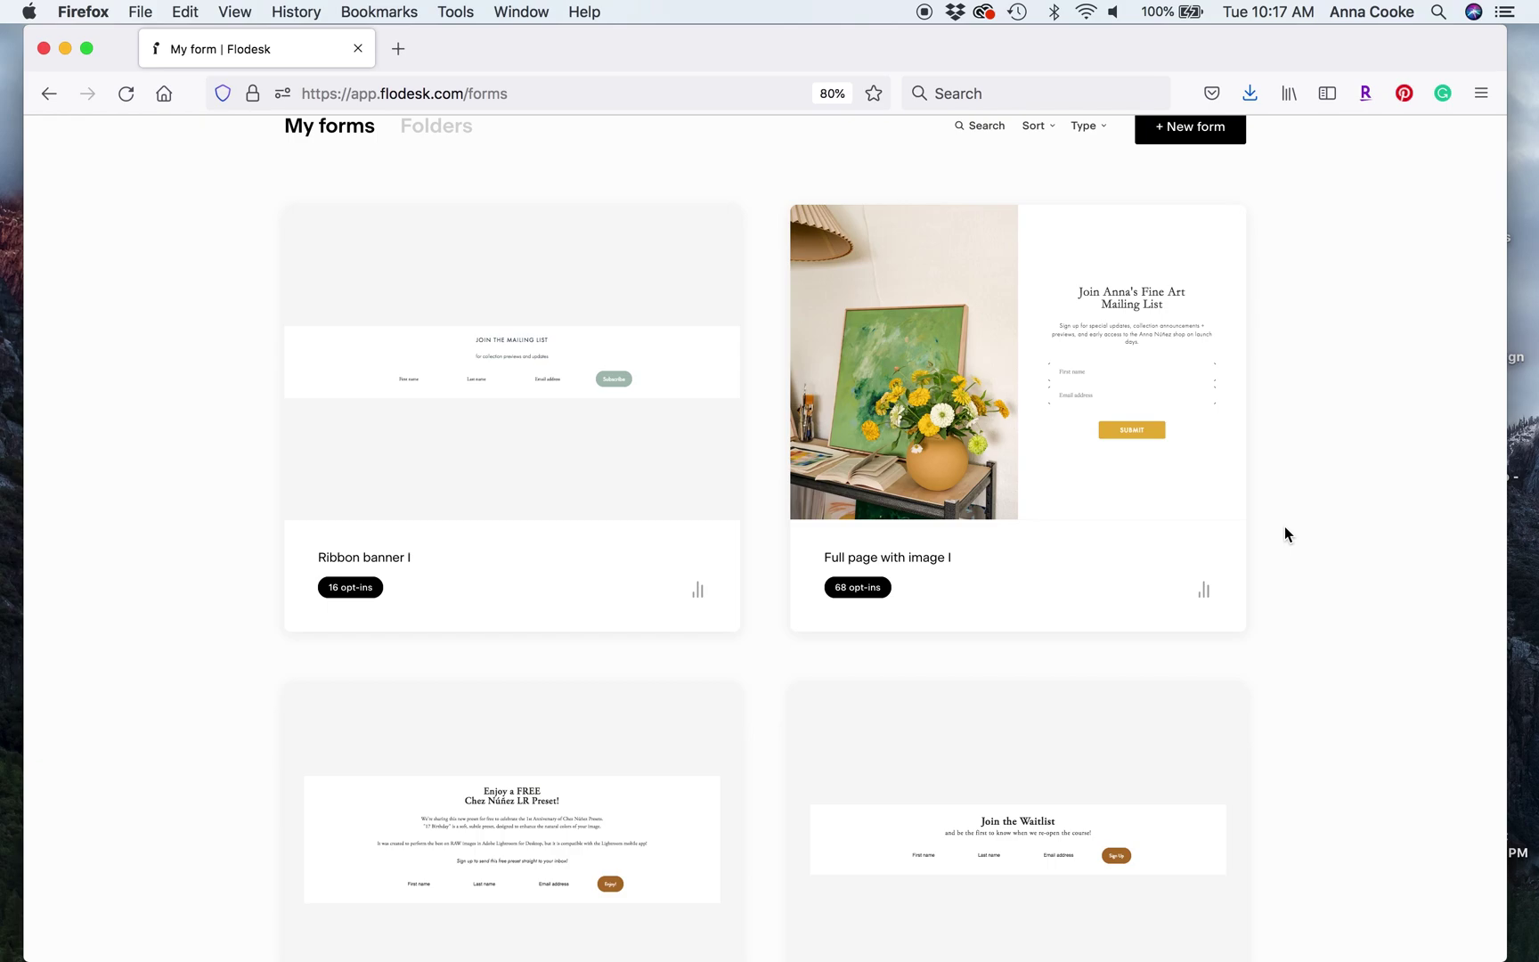
Look through the rest of the existing sign-up forms down to the end of the page and return to its beginning.
scroll(1284, 532, down, 8)
scroll(1284, 532, down, 5)
scroll(1284, 533, up, 6)
scroll(1284, 532, down, 6)
scroll(1284, 533, down, 6)
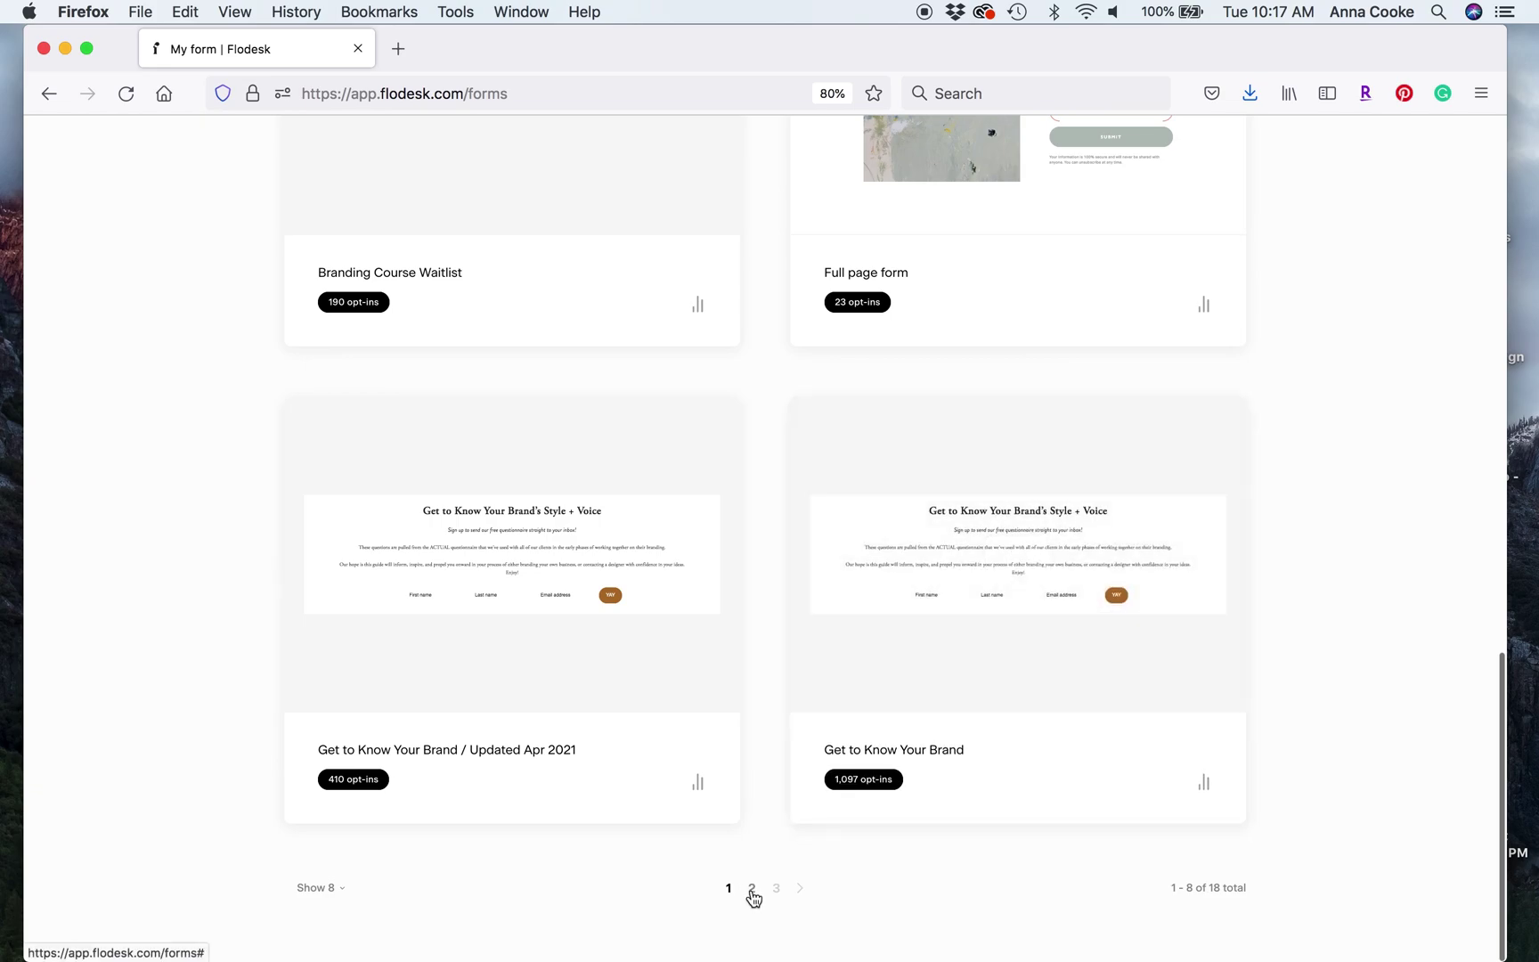
scroll(1250, 473, up, 15)
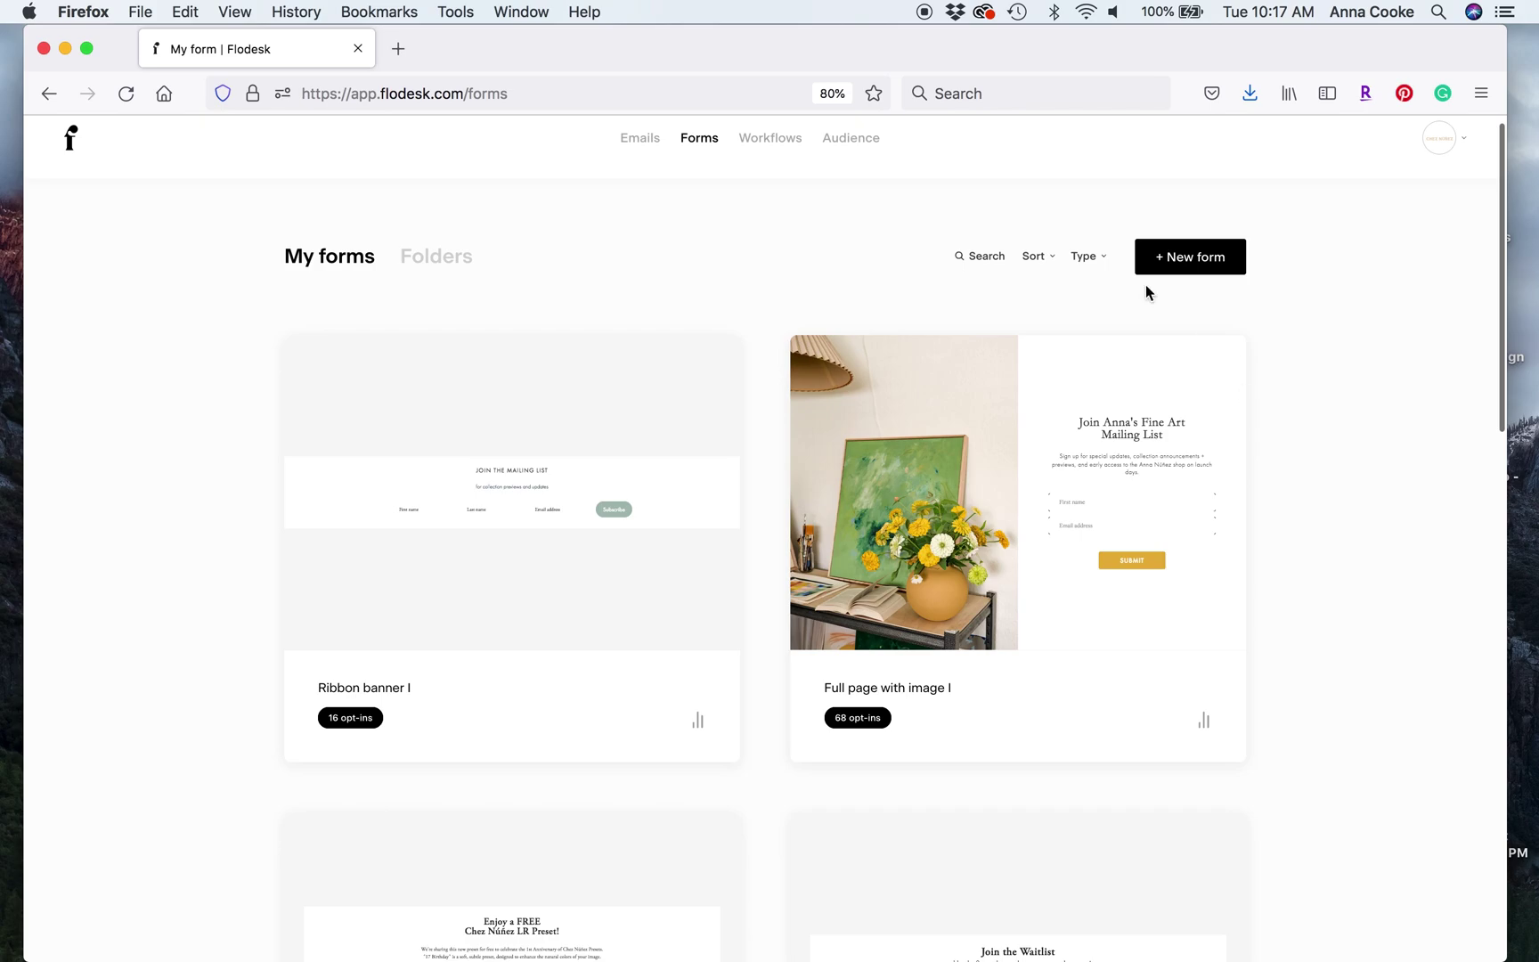
Open the Chez Núñez sign-up page at cheznunez.com/signup in a new browser tab, view it and dismiss the Lightroom presets pop-up.
click(398, 49)
text(cheznunez.com)
key(Return)
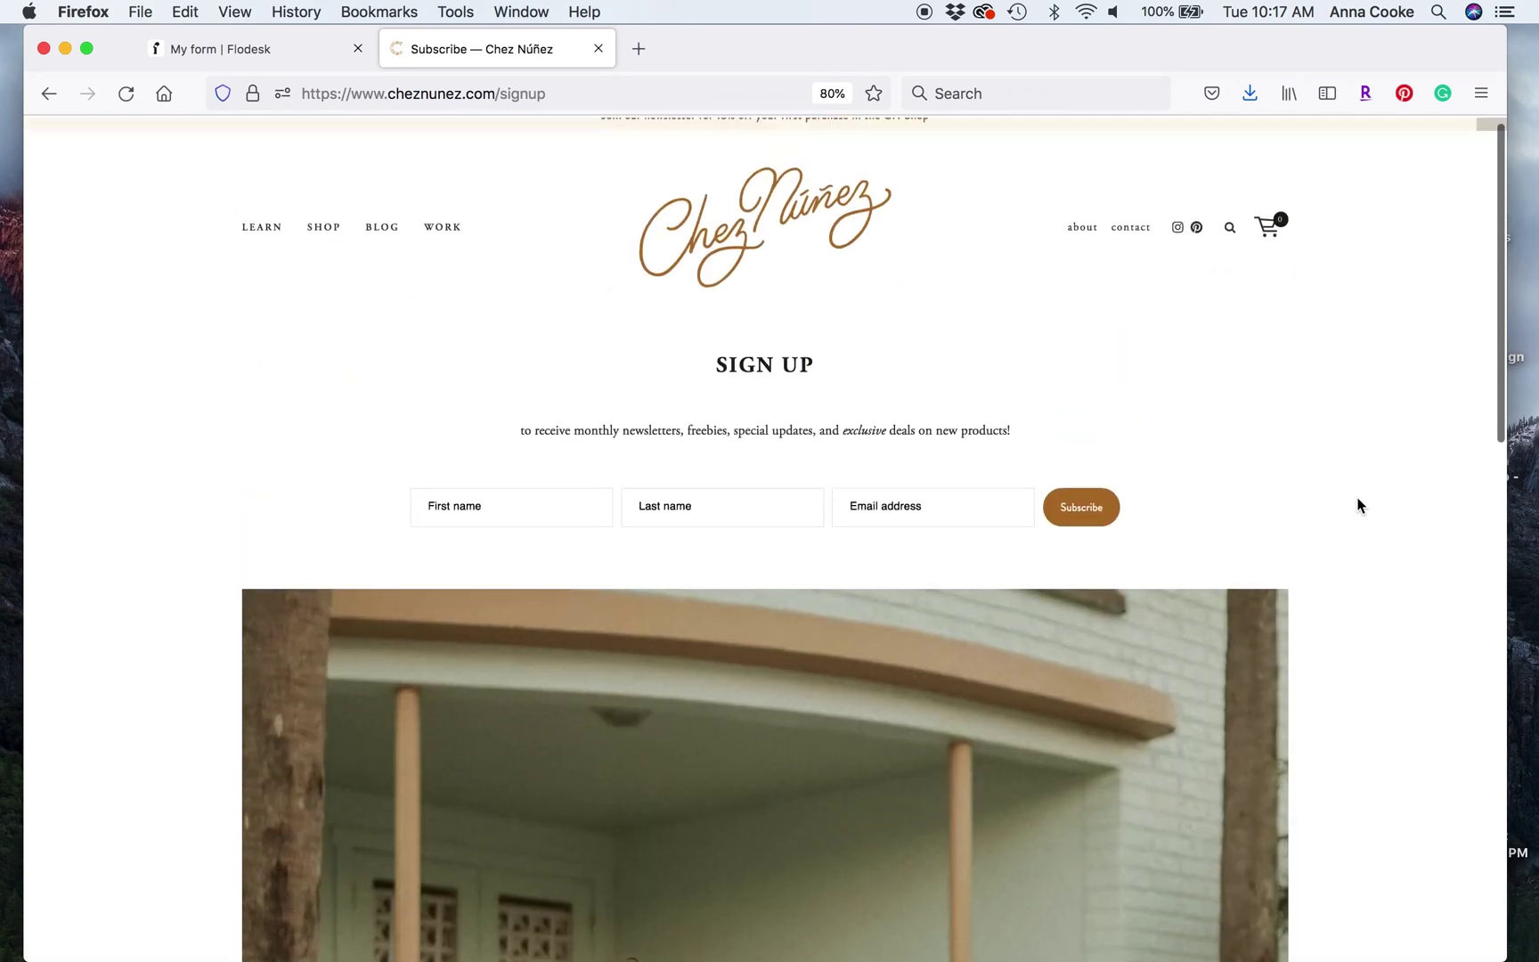
scroll(900, 349, down, 15)
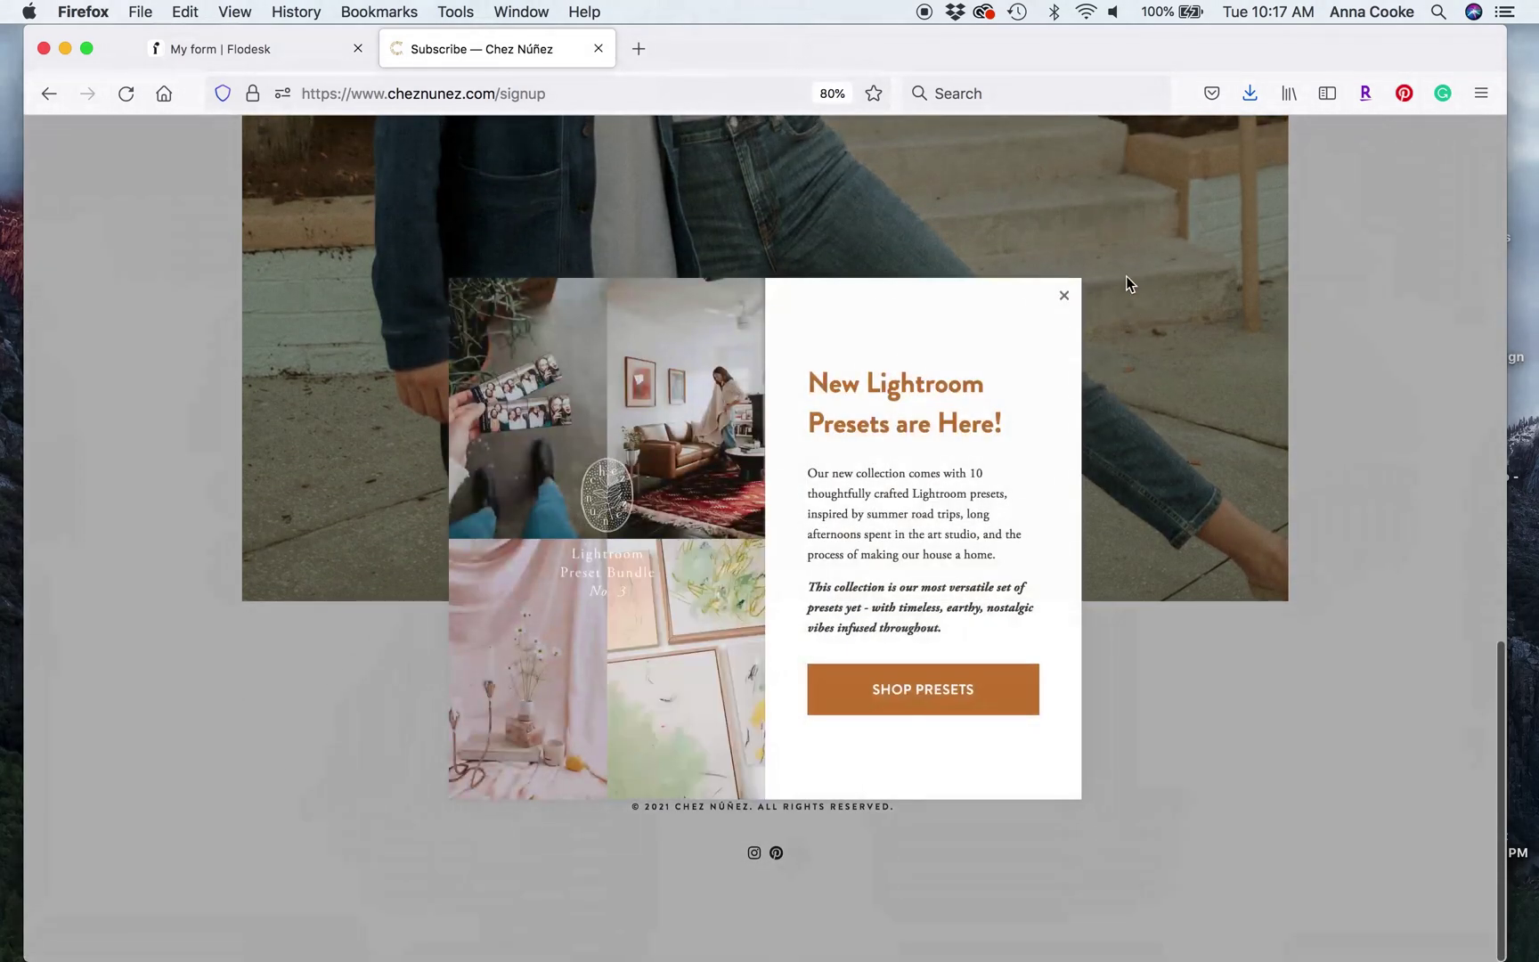
click(1065, 300)
Browse the website's Free Stuff page and open its Valentine's Day Cards sign-up page.
click(683, 758)
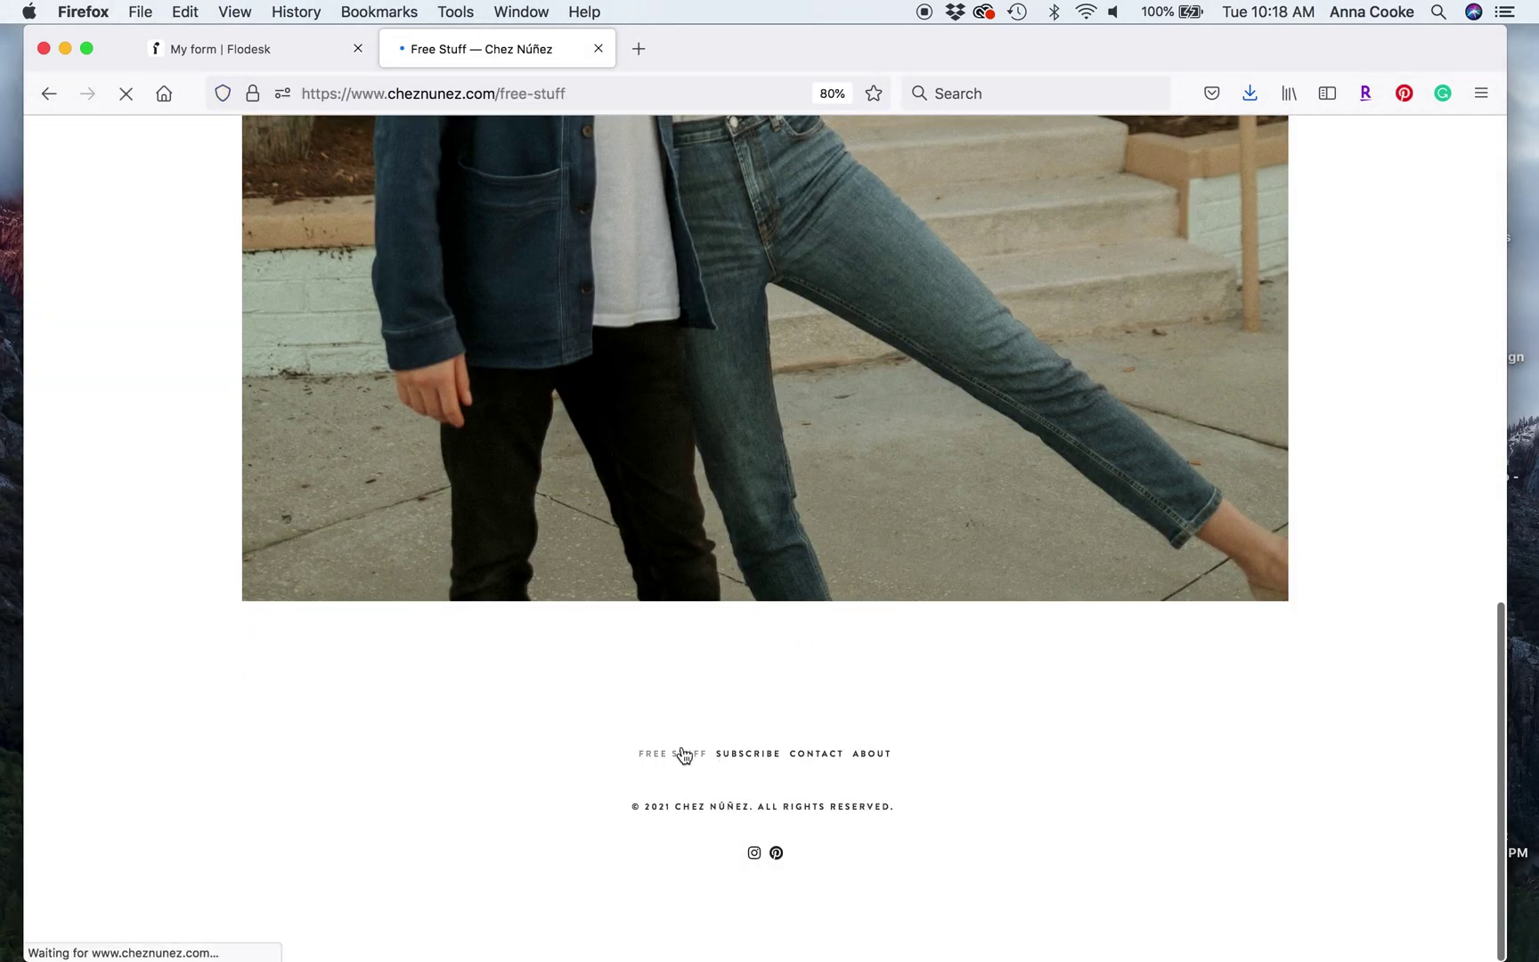
scroll(1122, 590, down, 15)
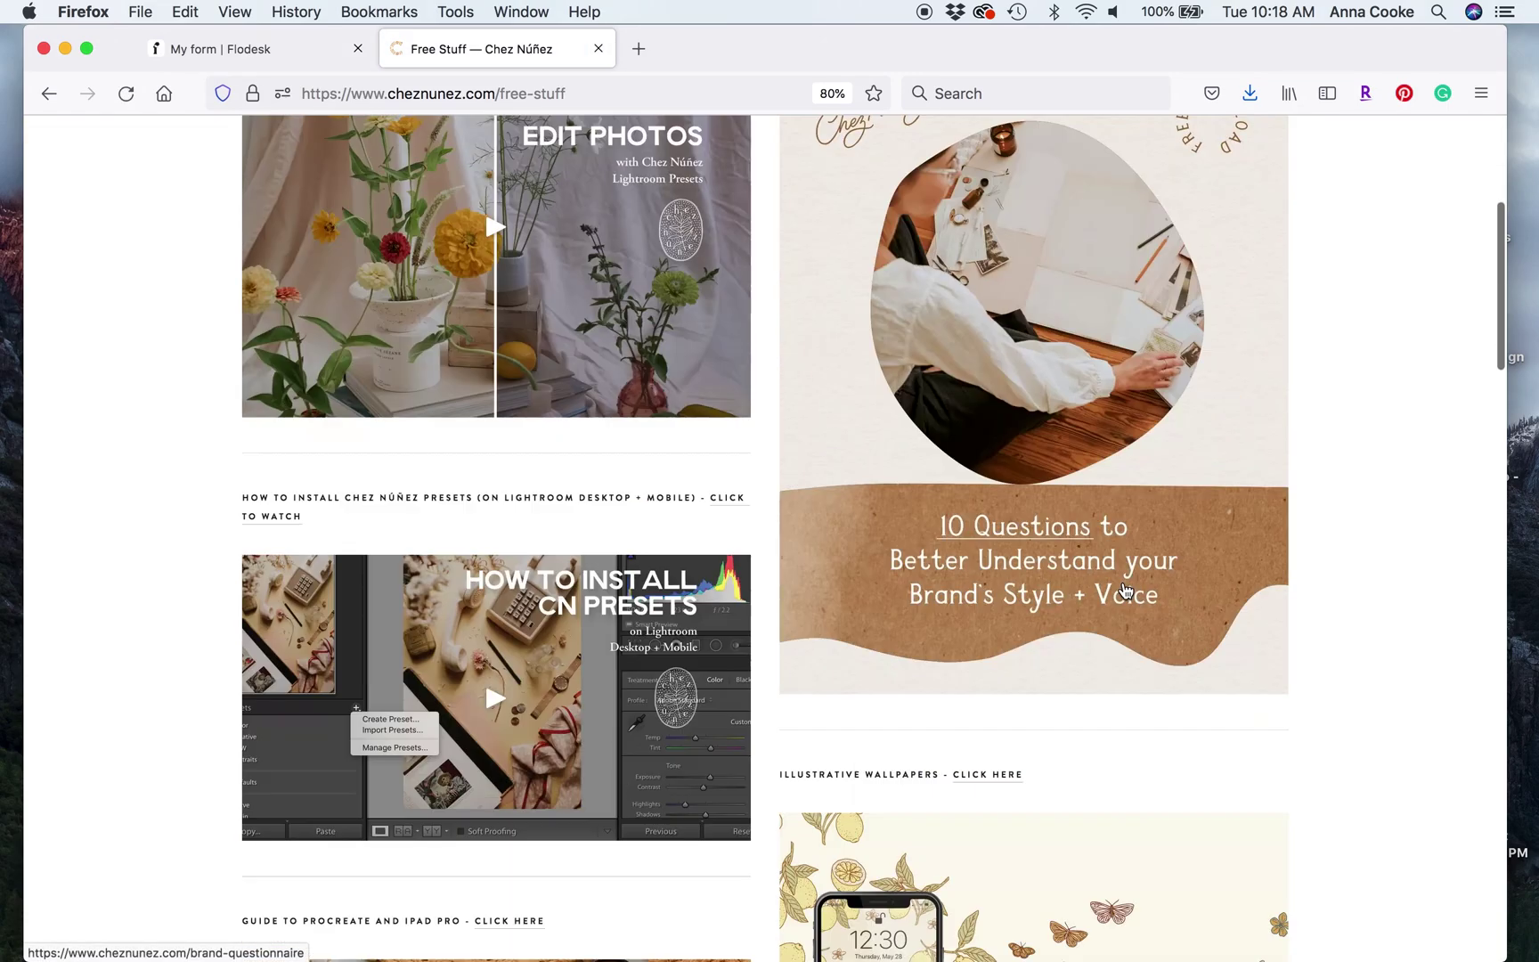
scroll(1123, 588, down, 5)
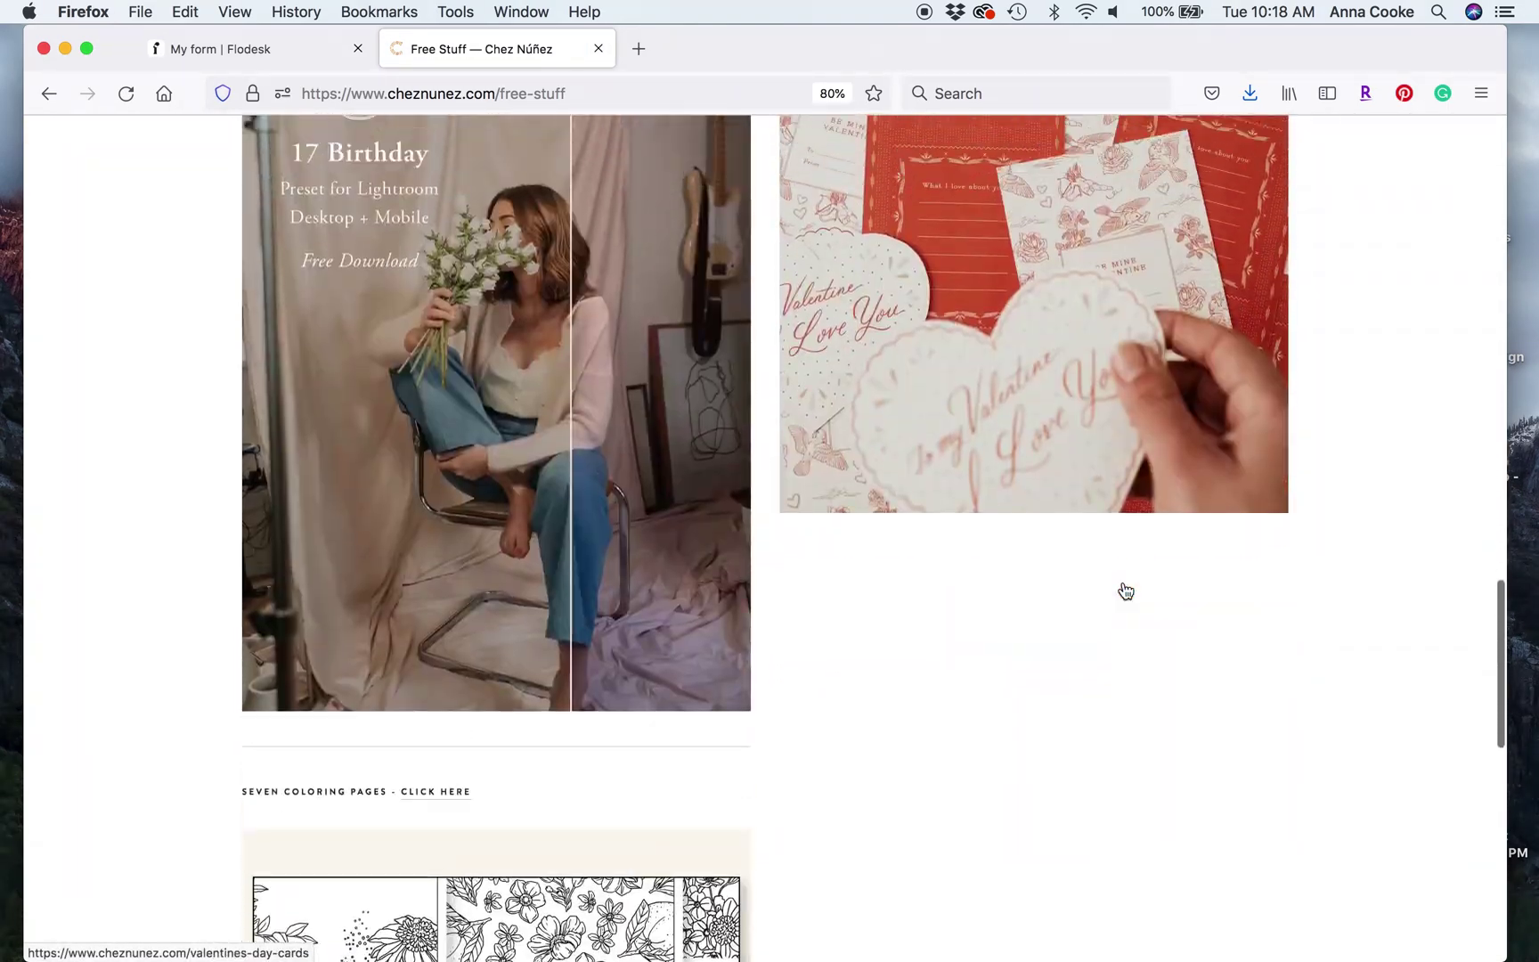
scroll(1123, 590, up, 8)
click(1058, 497)
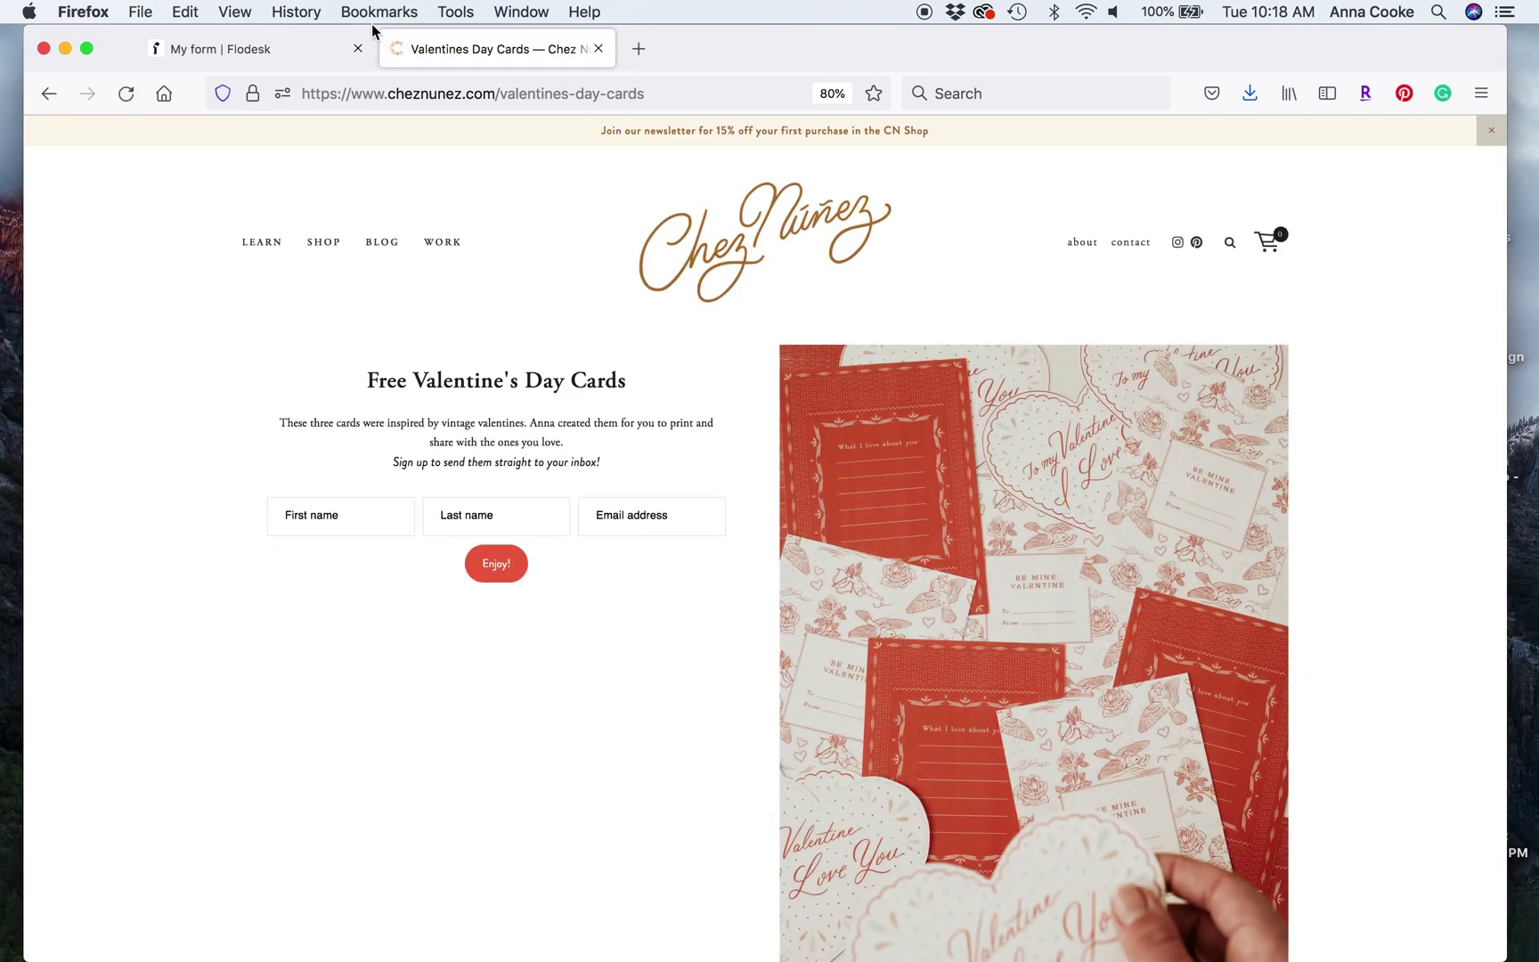
Return to Flodesk, start a new form and choose the inline Ribbon banner I template to customize.
click(258, 51)
click(1229, 260)
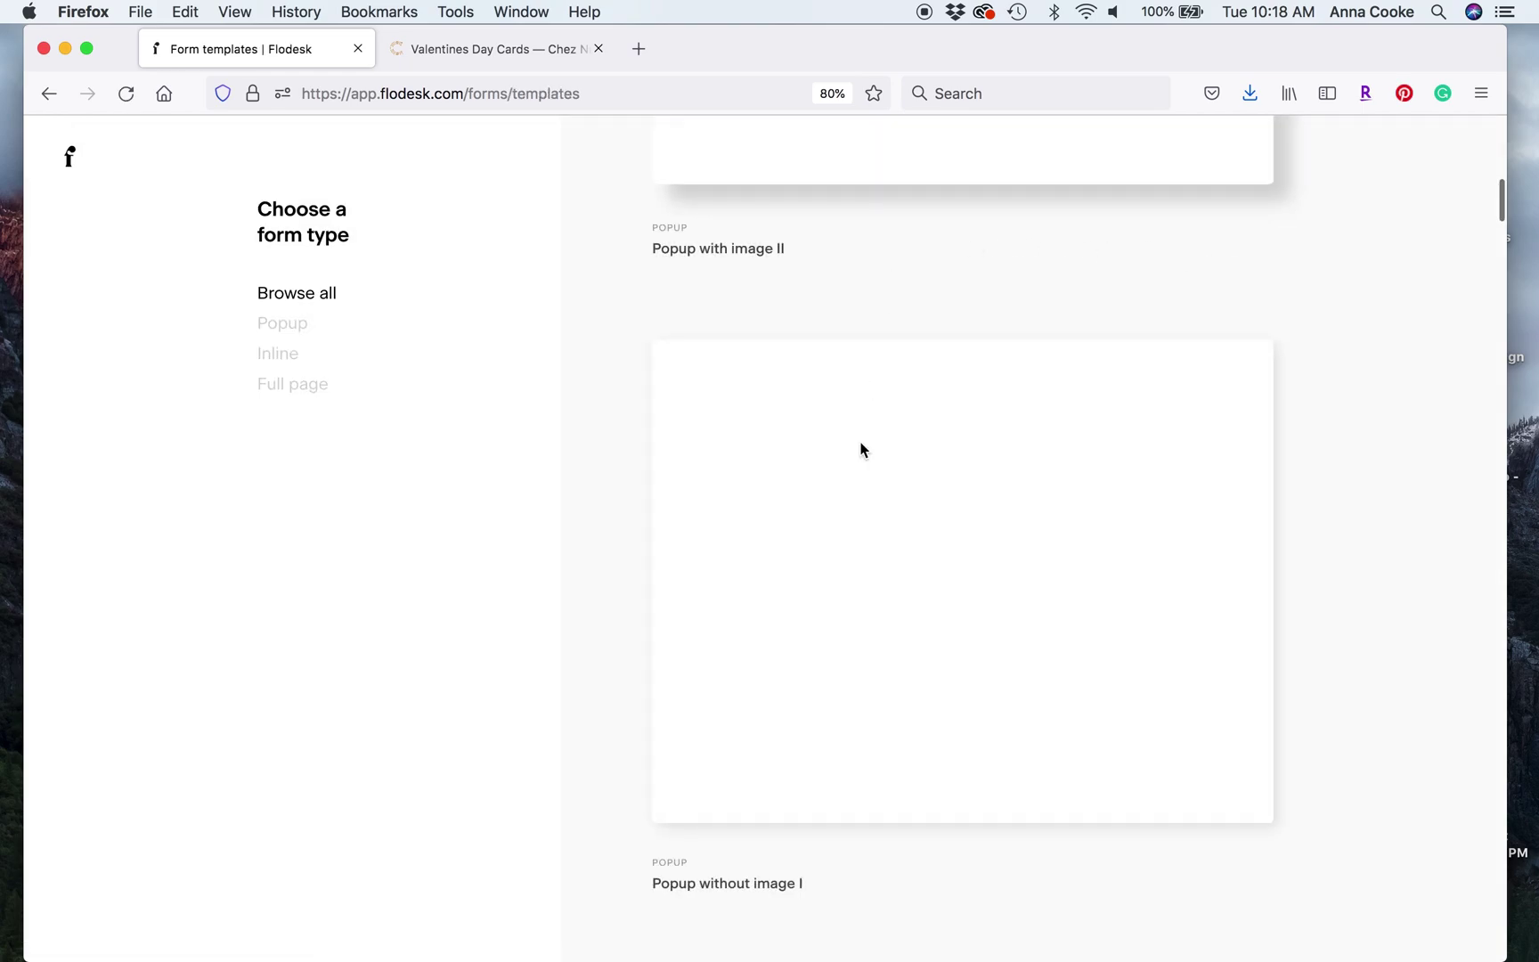
scroll(871, 654, up, 10)
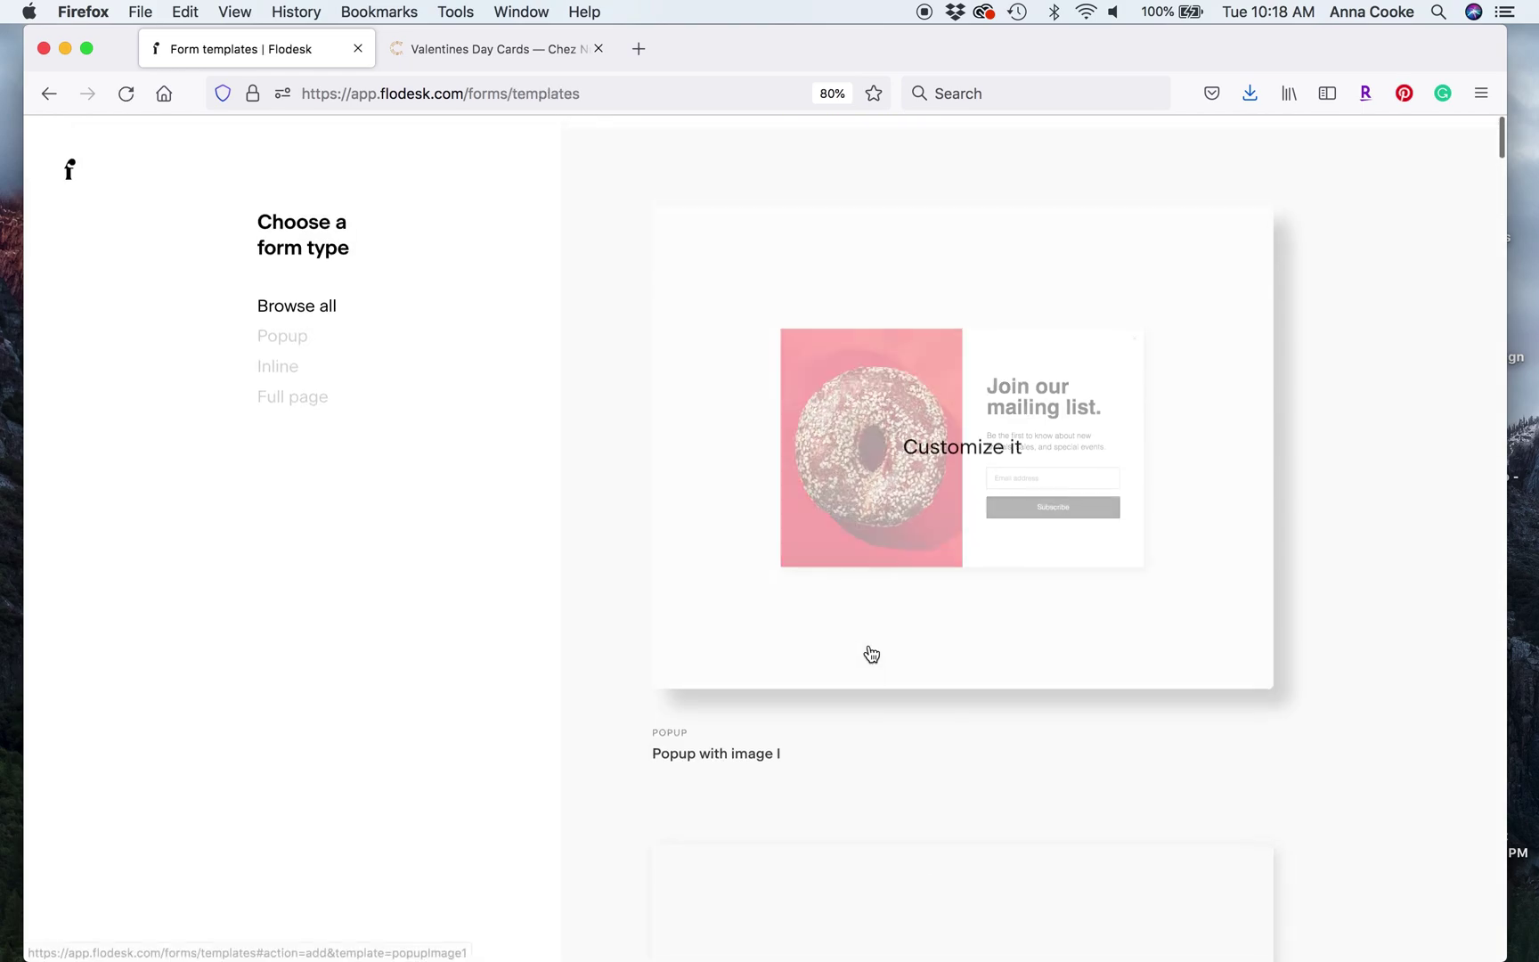
scroll(871, 655, down, 20)
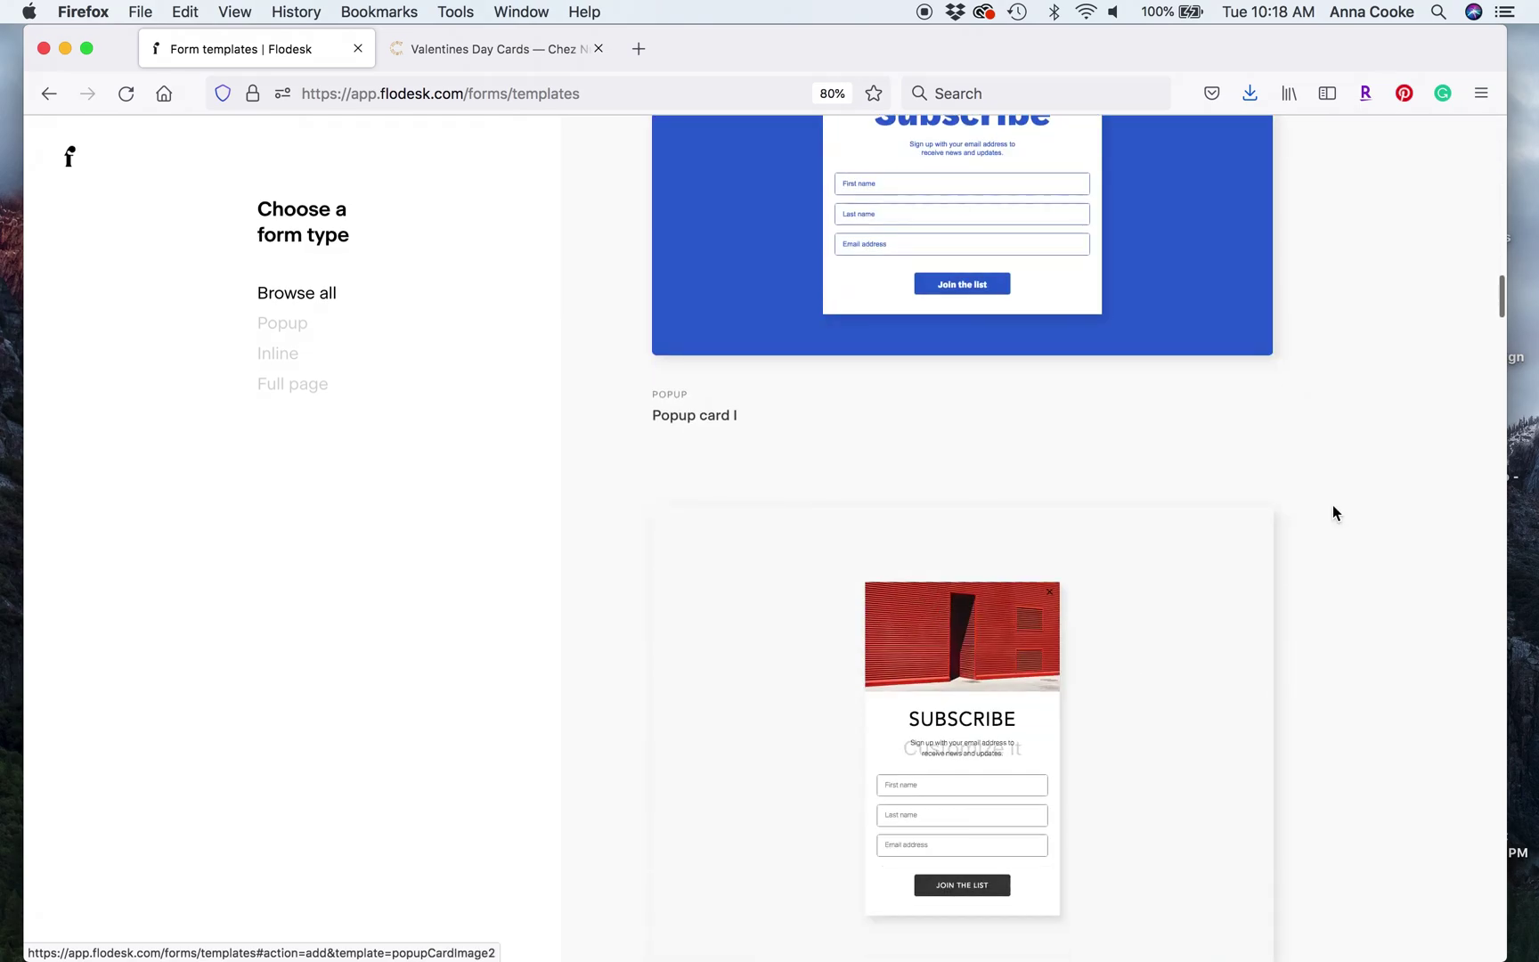
scroll(1332, 506, up, 4)
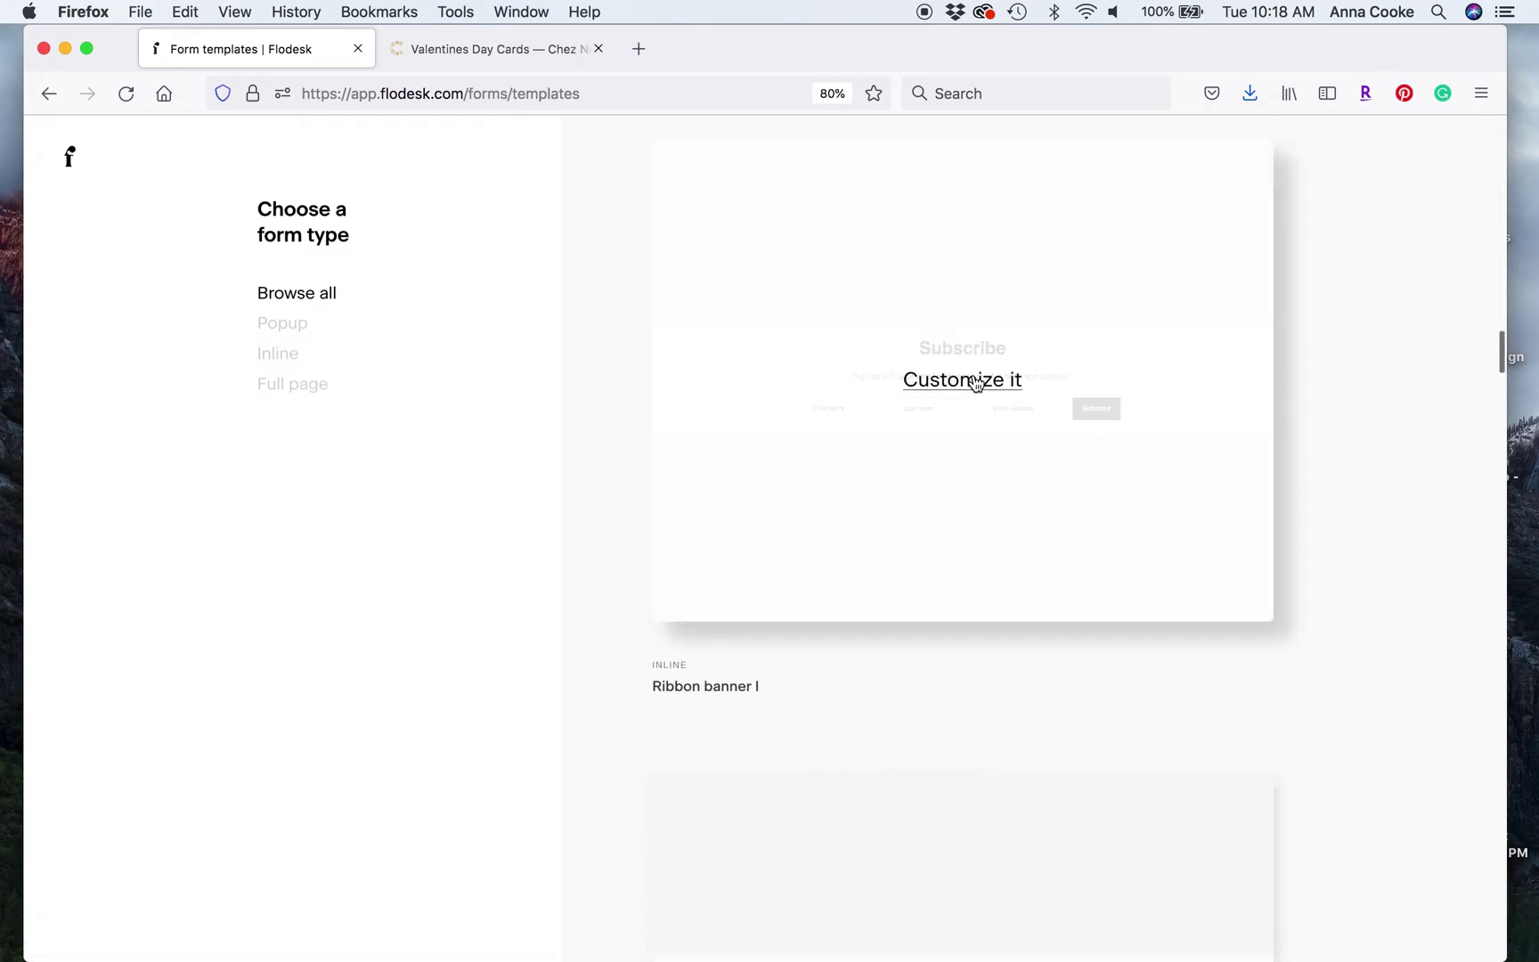
click(974, 381)
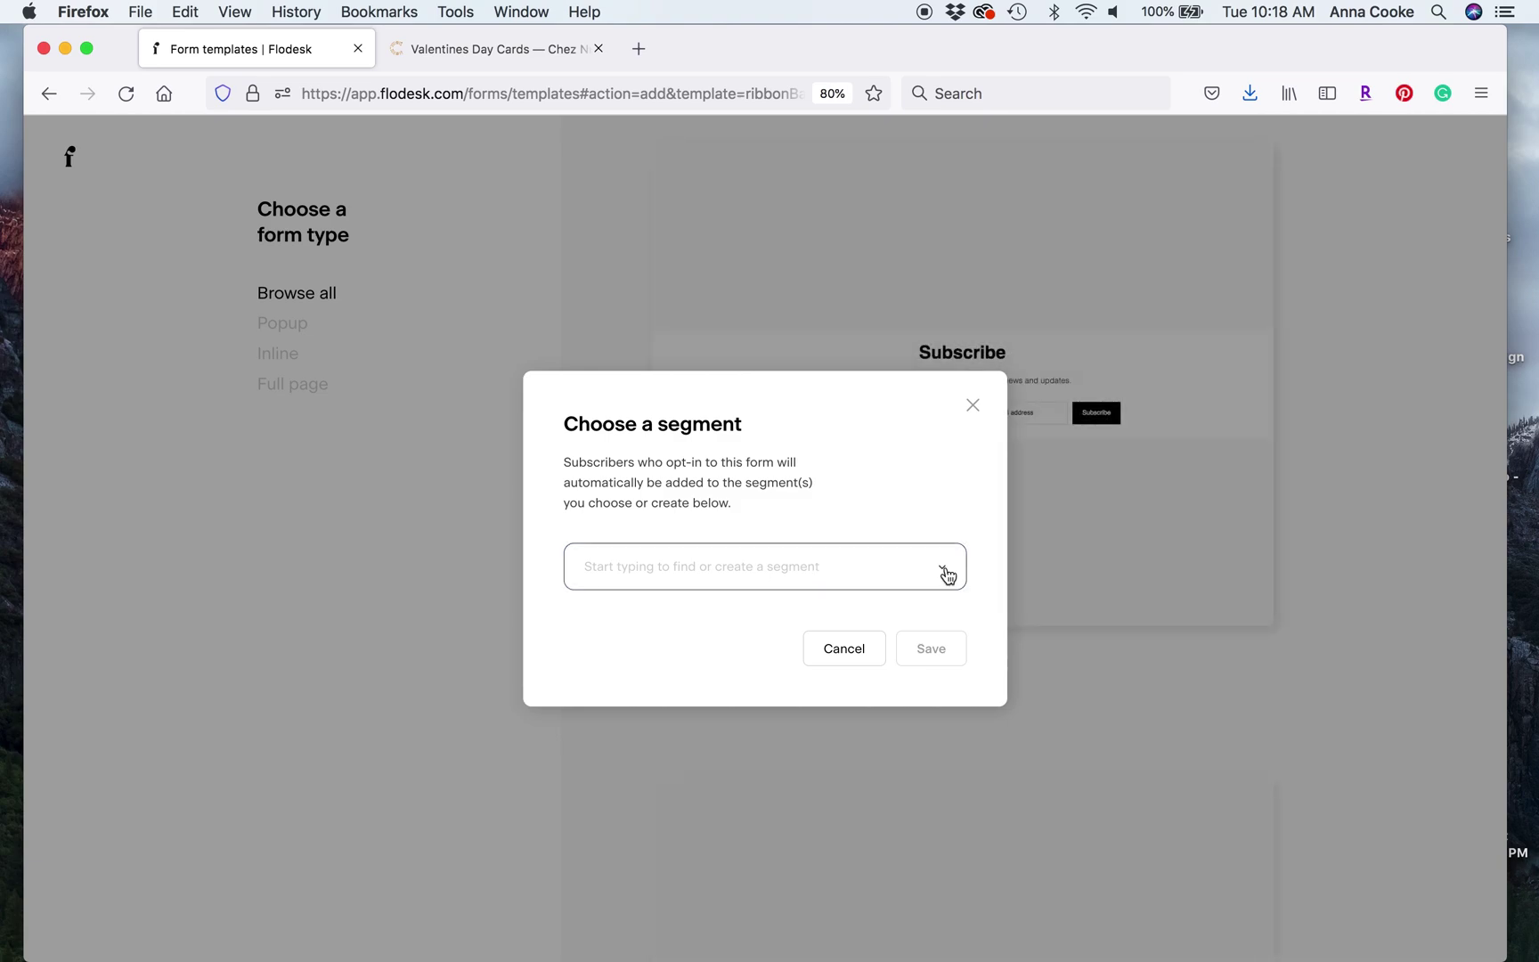
Assign the new form to the CN Newsletter Sign-Up segment and save the choice to create the form.
click(948, 576)
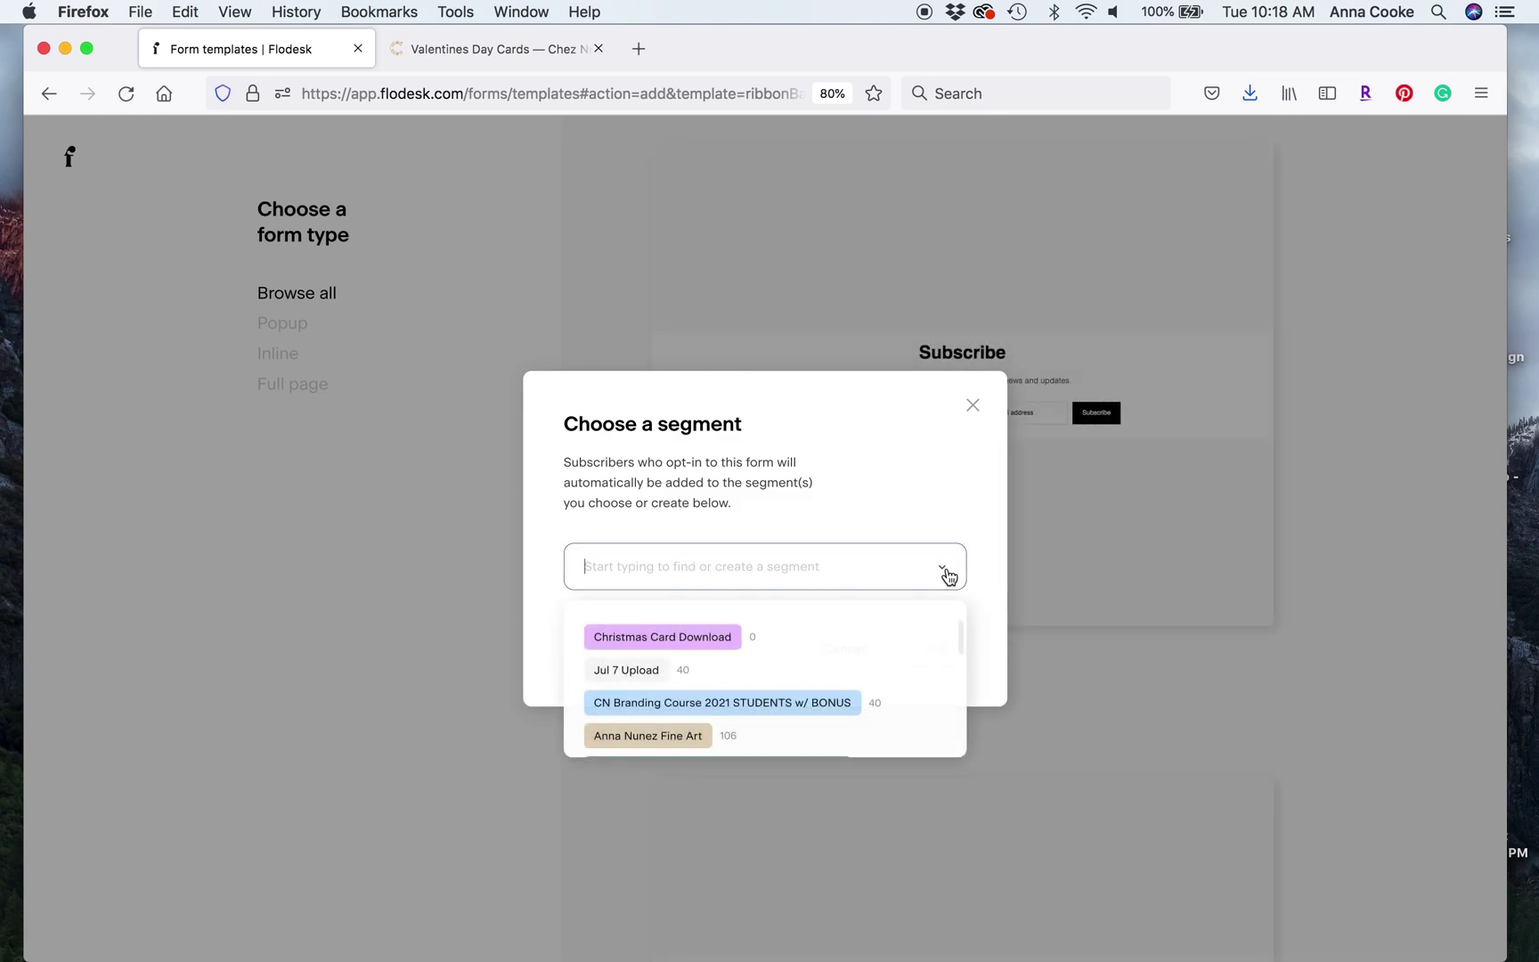
scroll(796, 725, down, 5)
scroll(796, 726, up, 5)
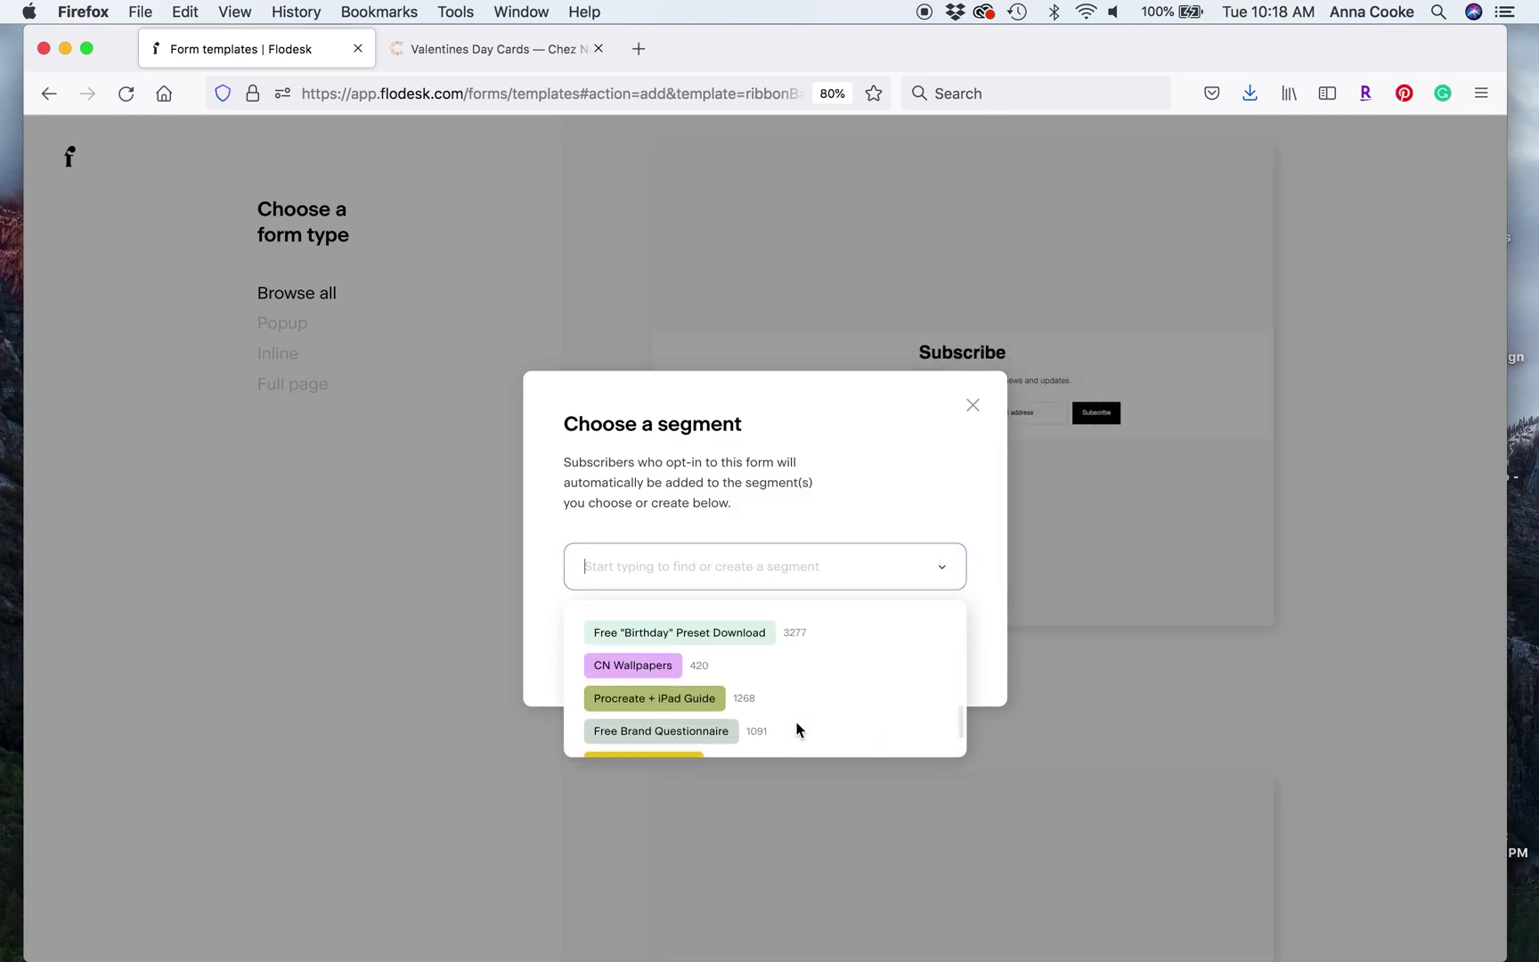
click(688, 568)
click(793, 583)
scroll(813, 668, down, 8)
scroll(812, 670, down, 3)
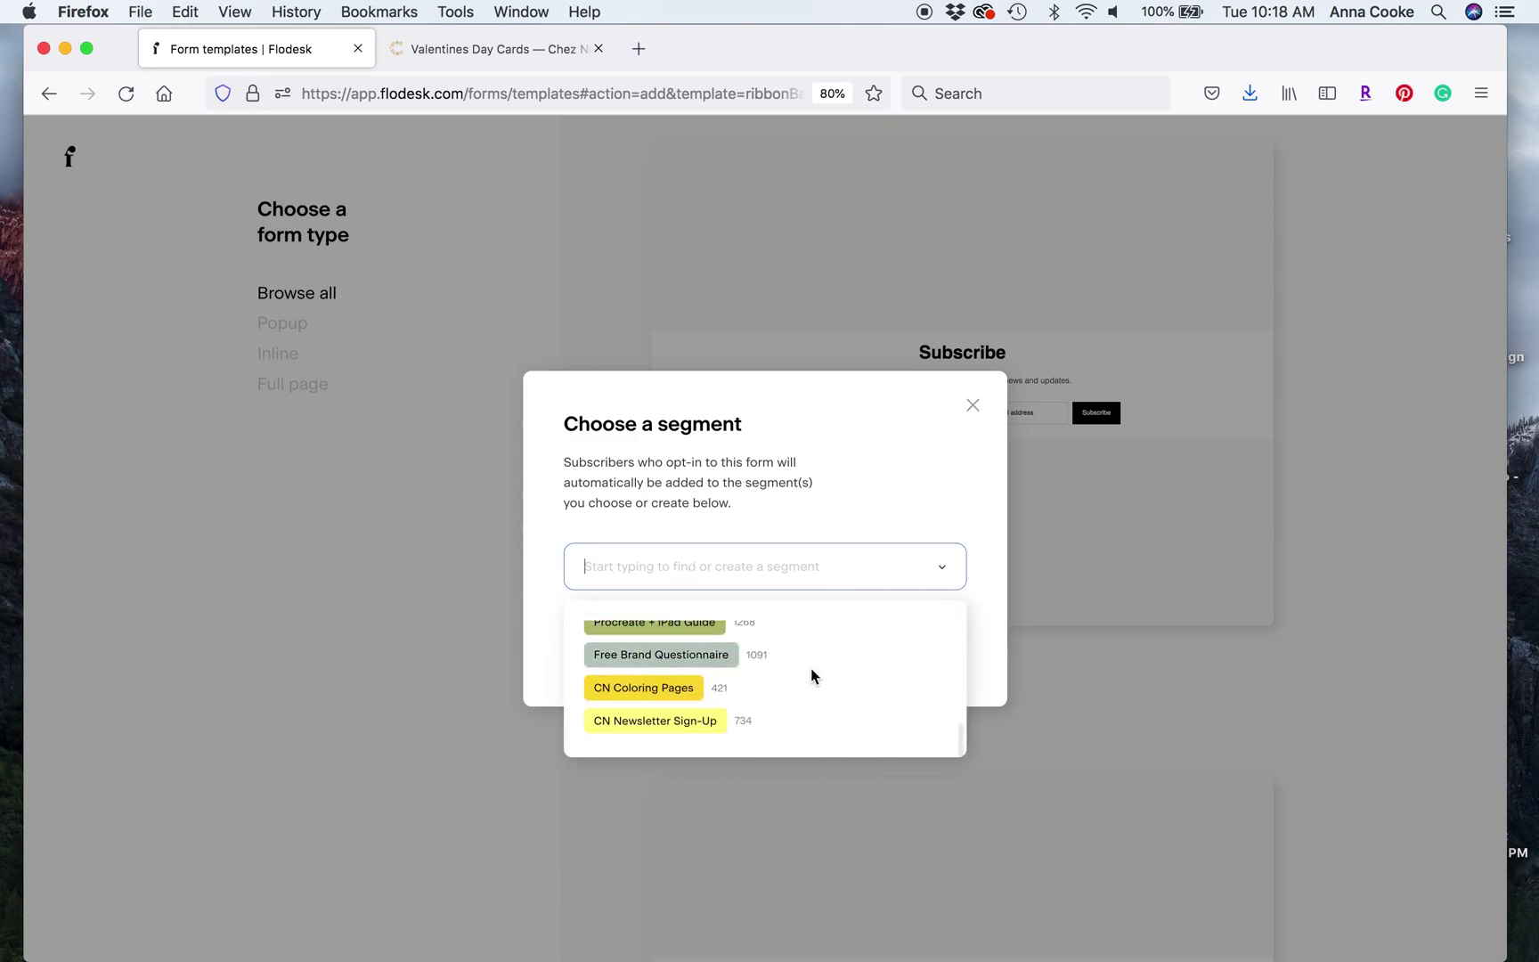
click(679, 729)
click(947, 661)
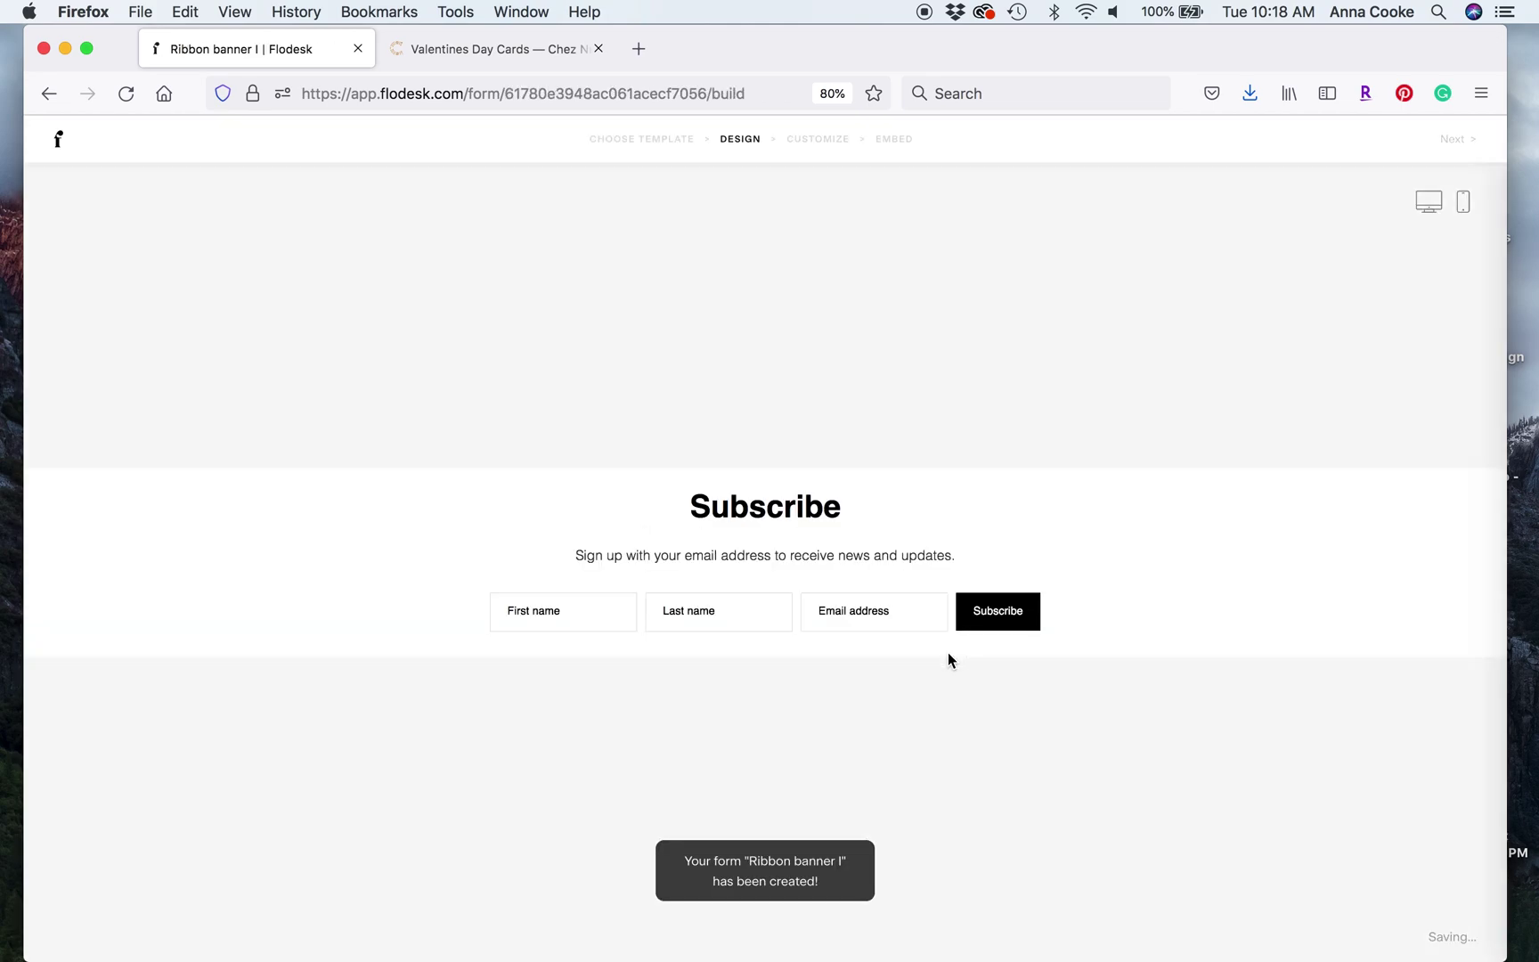
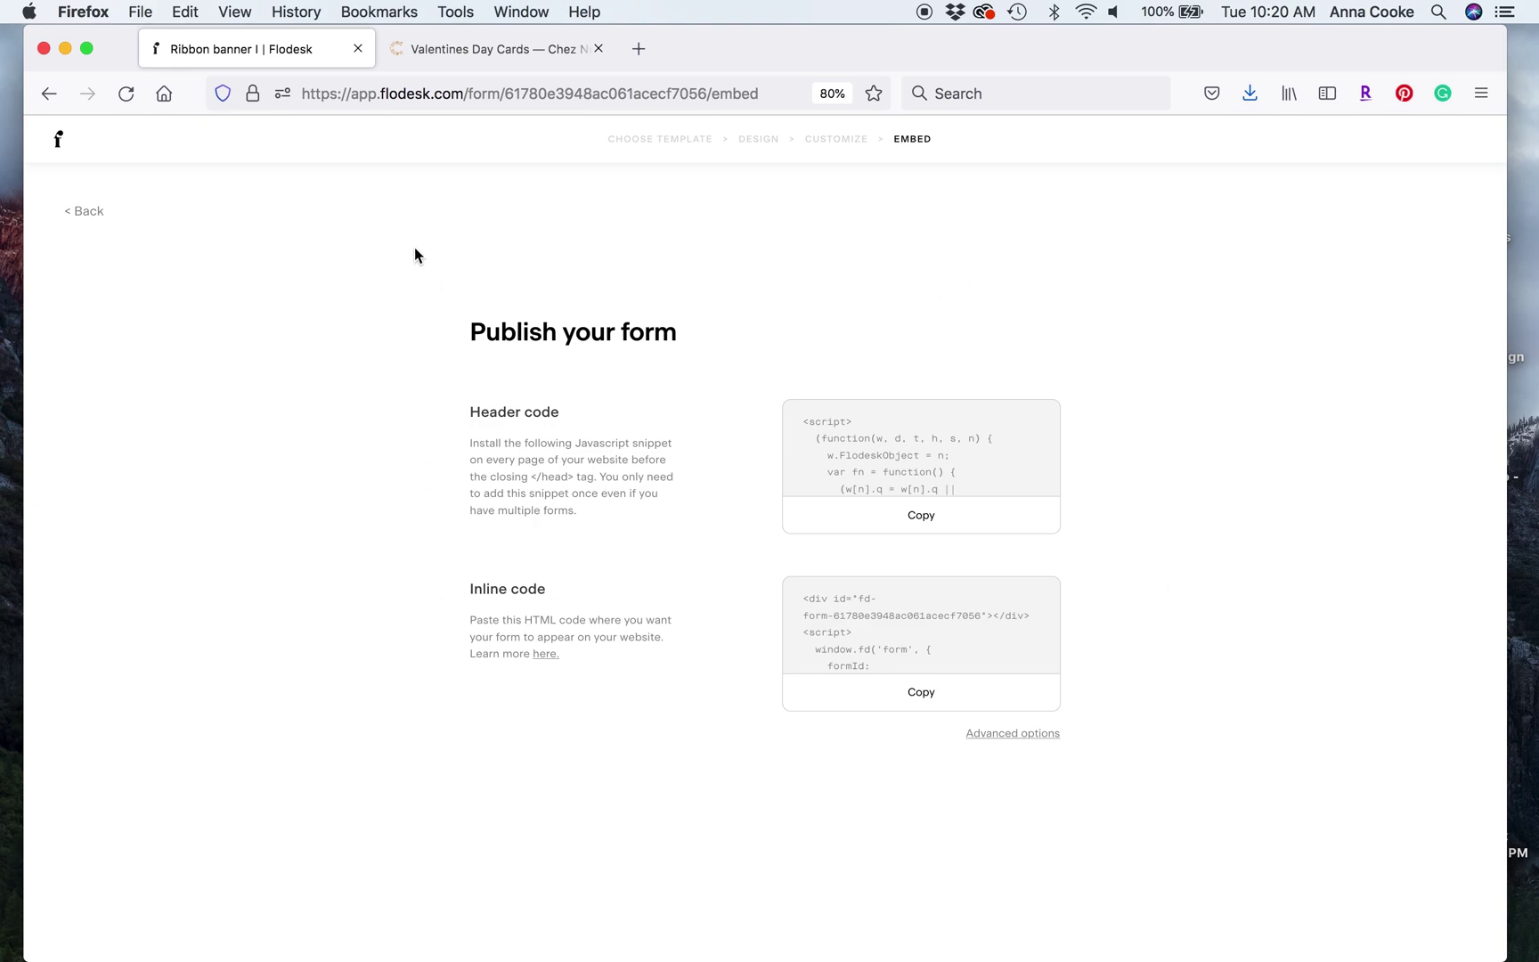
View the website's Valentine's Day Cards form, then leave the form's embed stage and look over the overview of all forms.
click(514, 54)
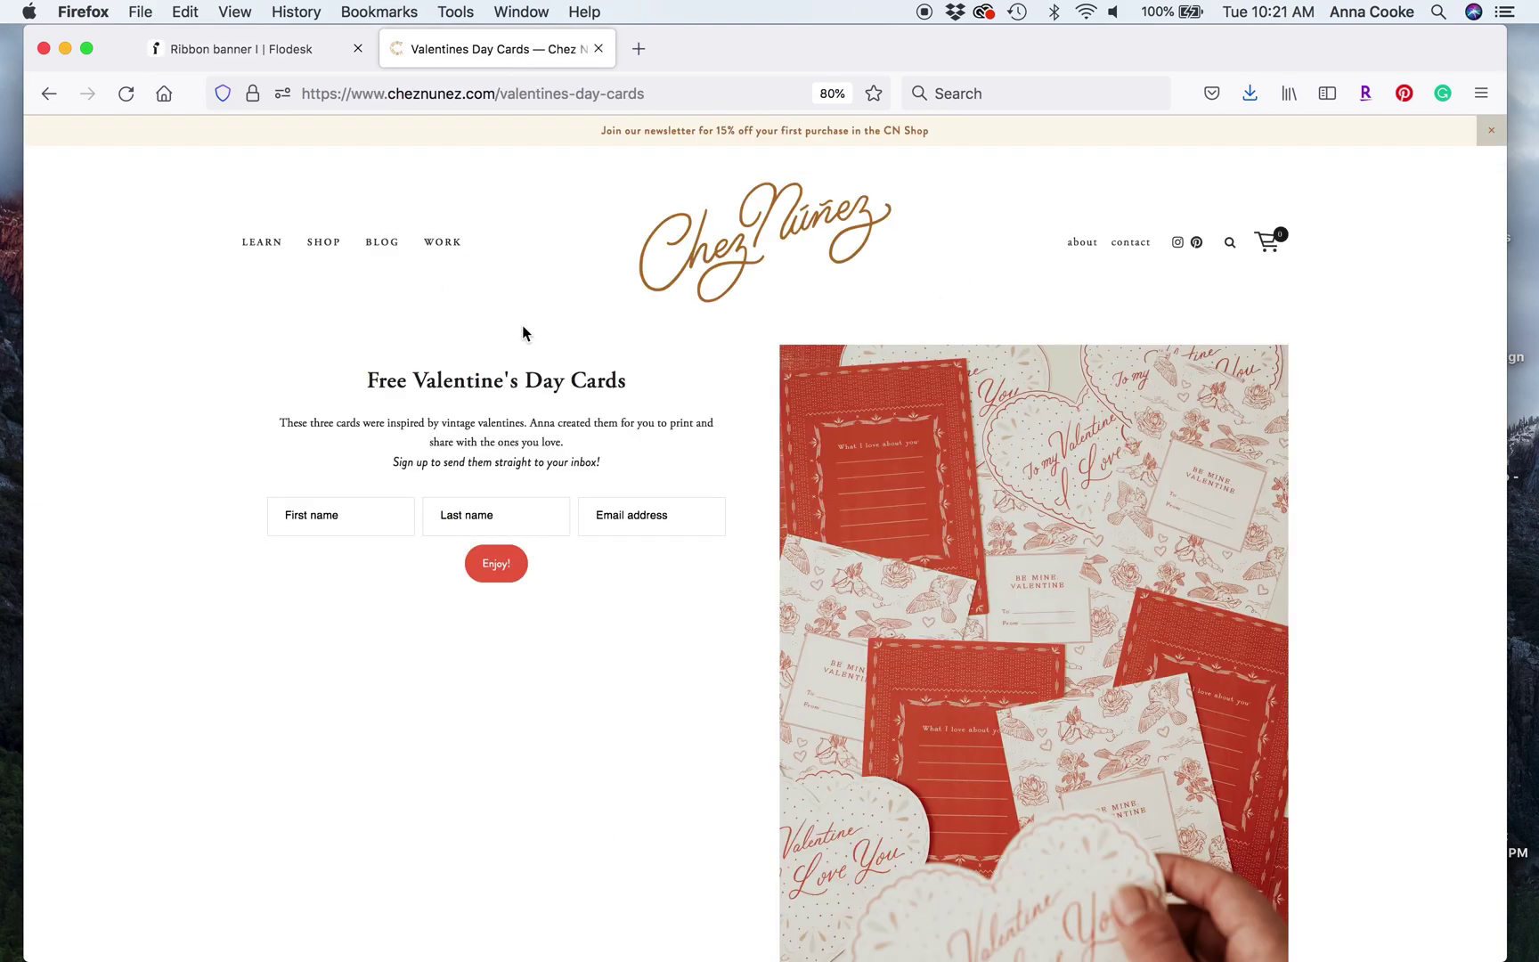
click(205, 58)
click(57, 144)
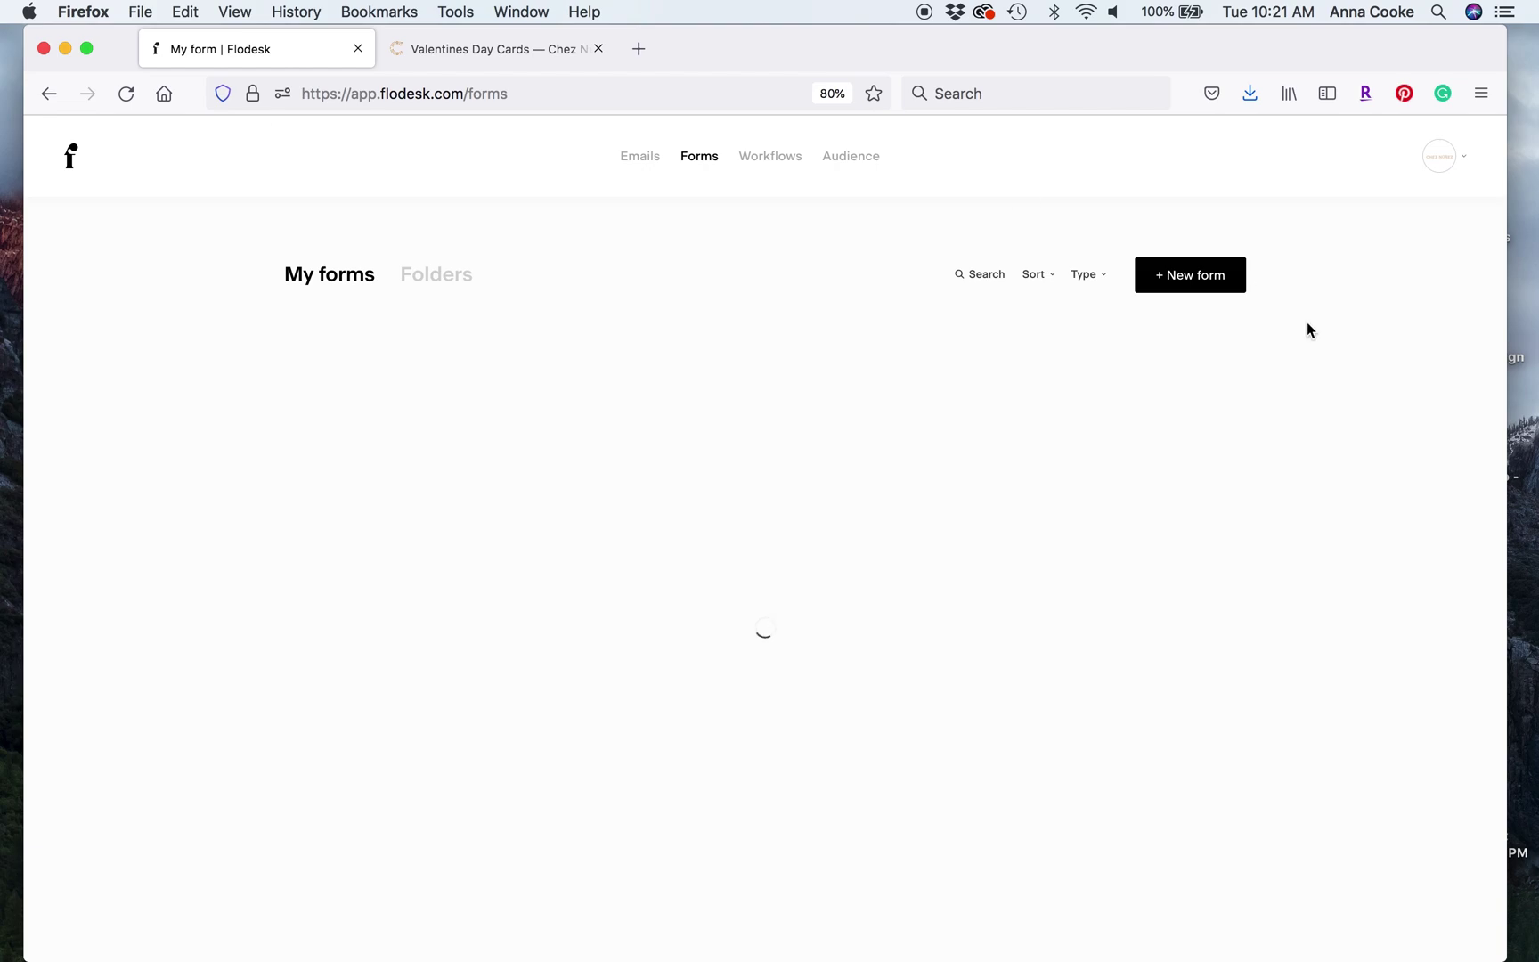
scroll(1306, 330, down, 5)
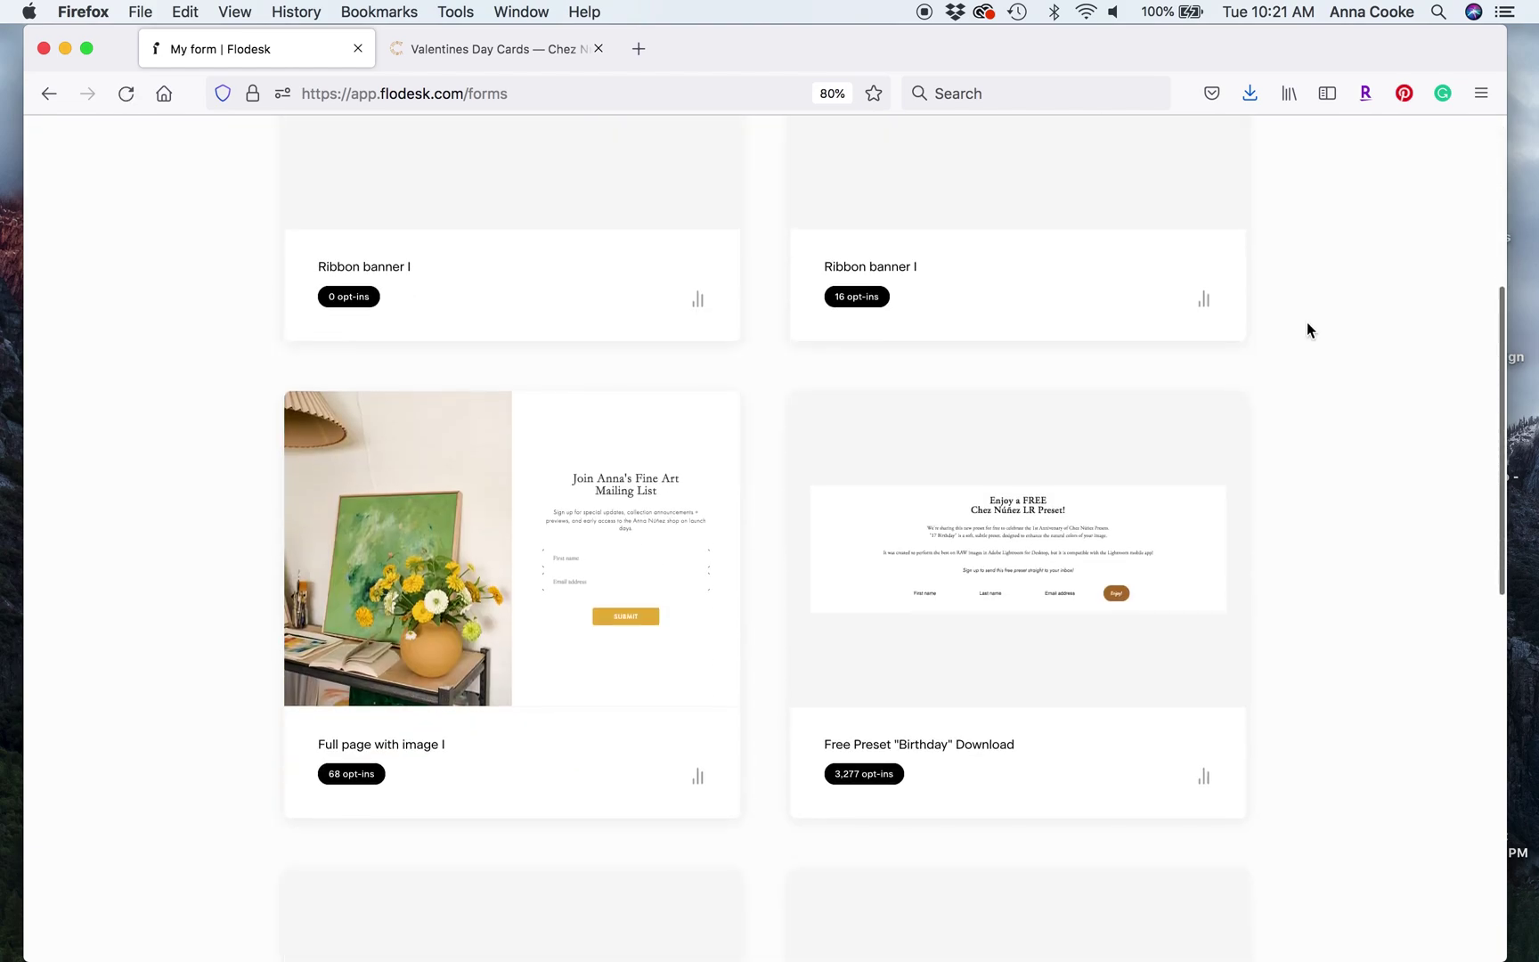
scroll(1307, 330, down, 8)
scroll(1306, 330, up, 13)
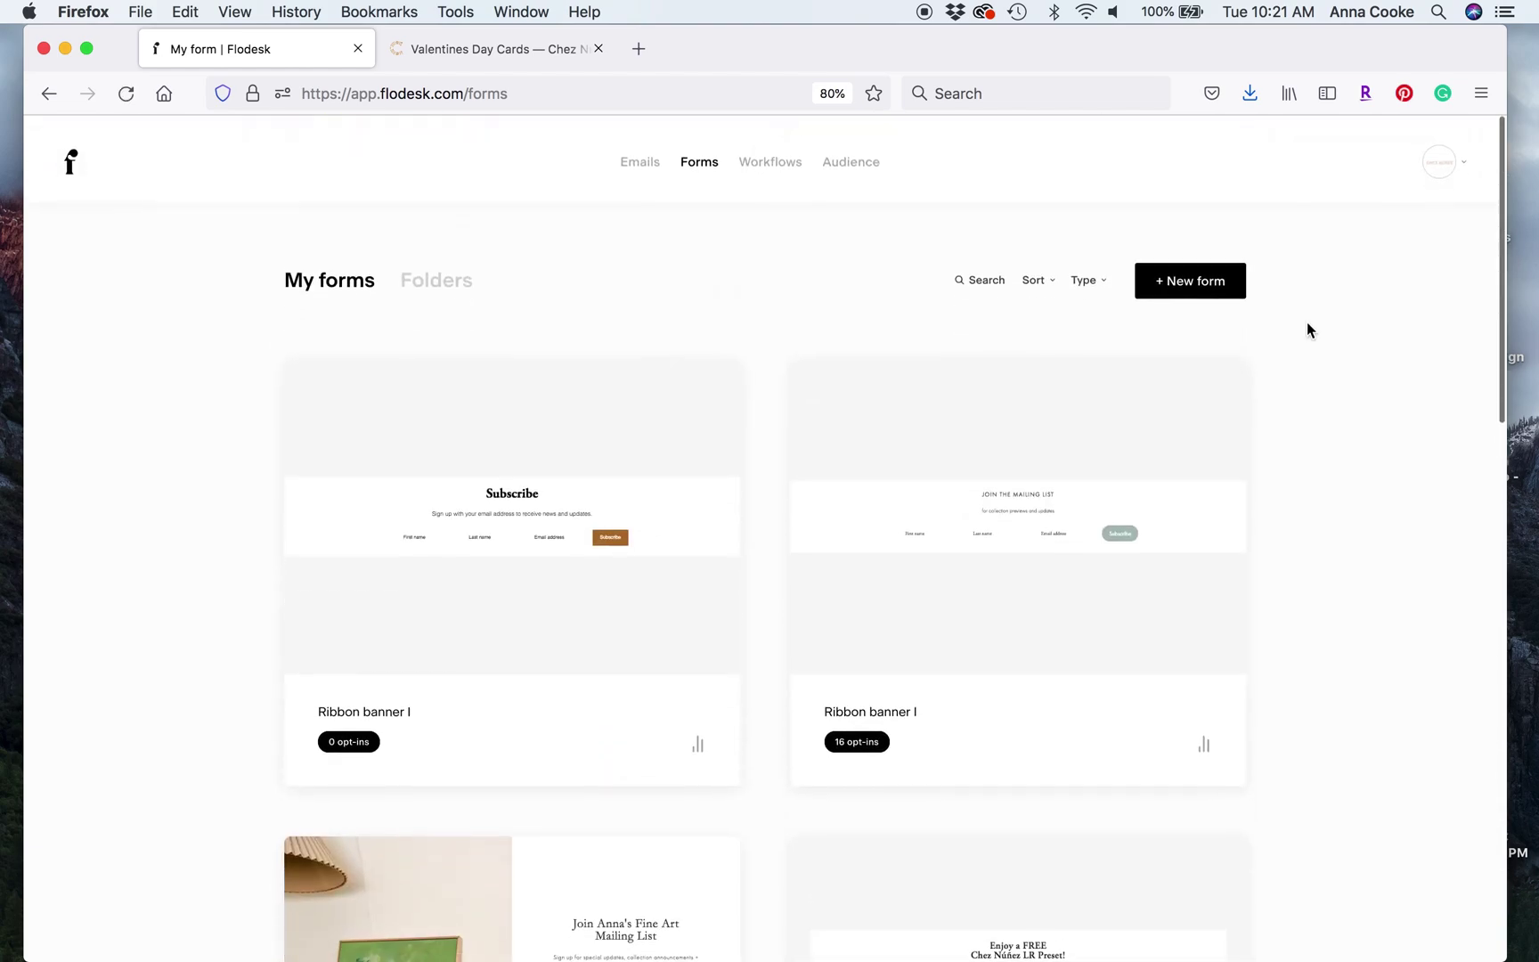
Open the workflows area and look through the published workflows on its first page.
click(763, 163)
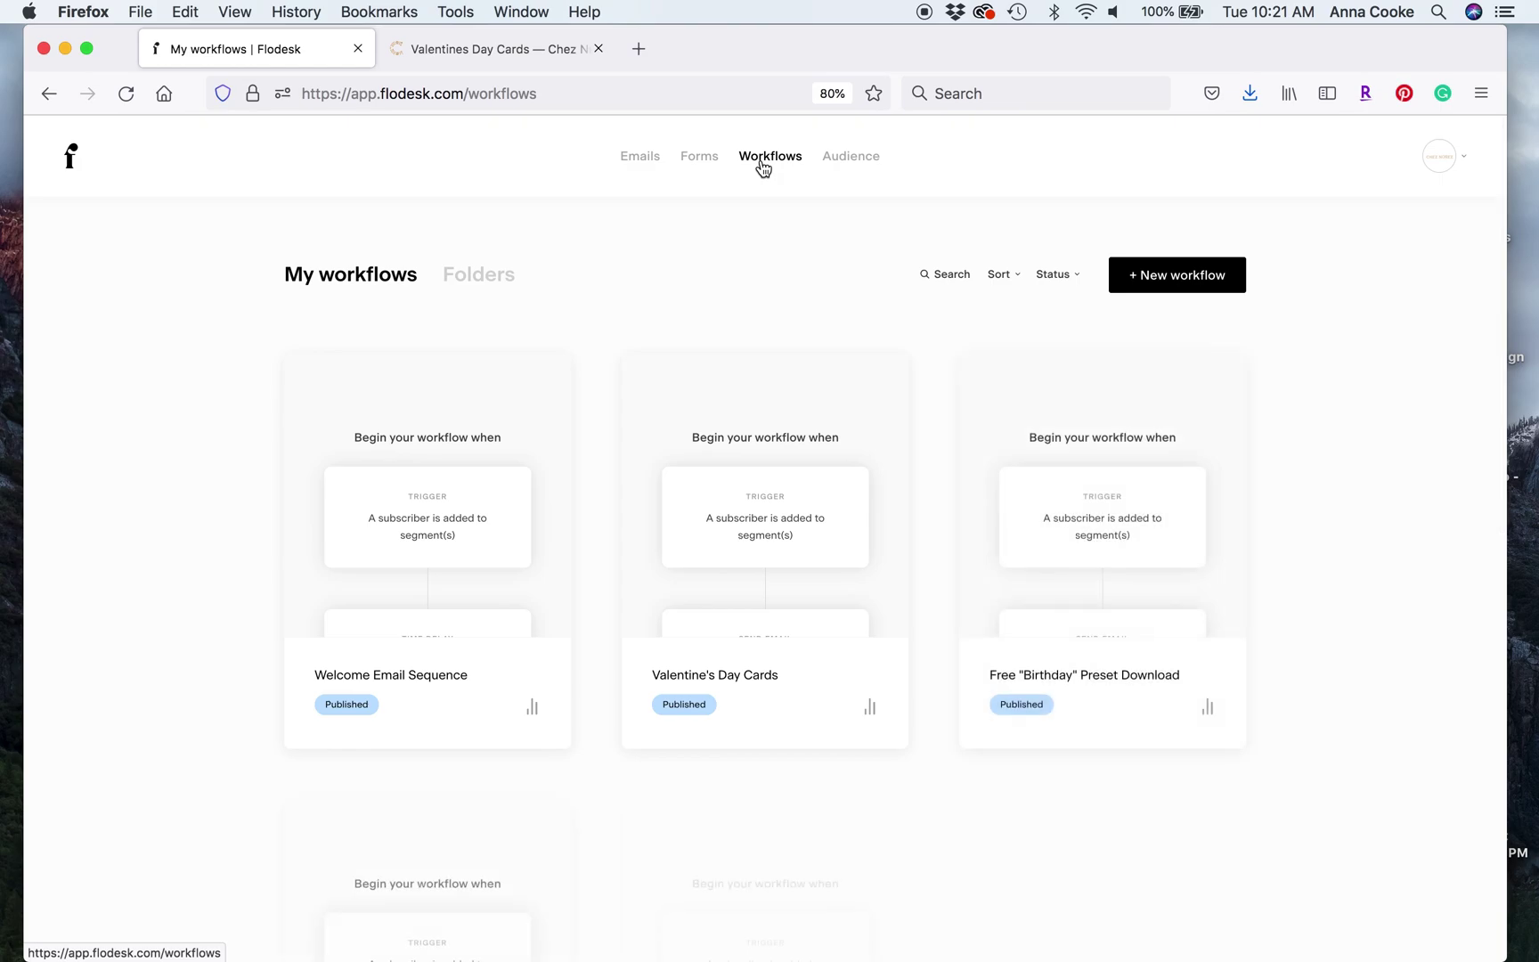
scroll(1384, 633, down, 5)
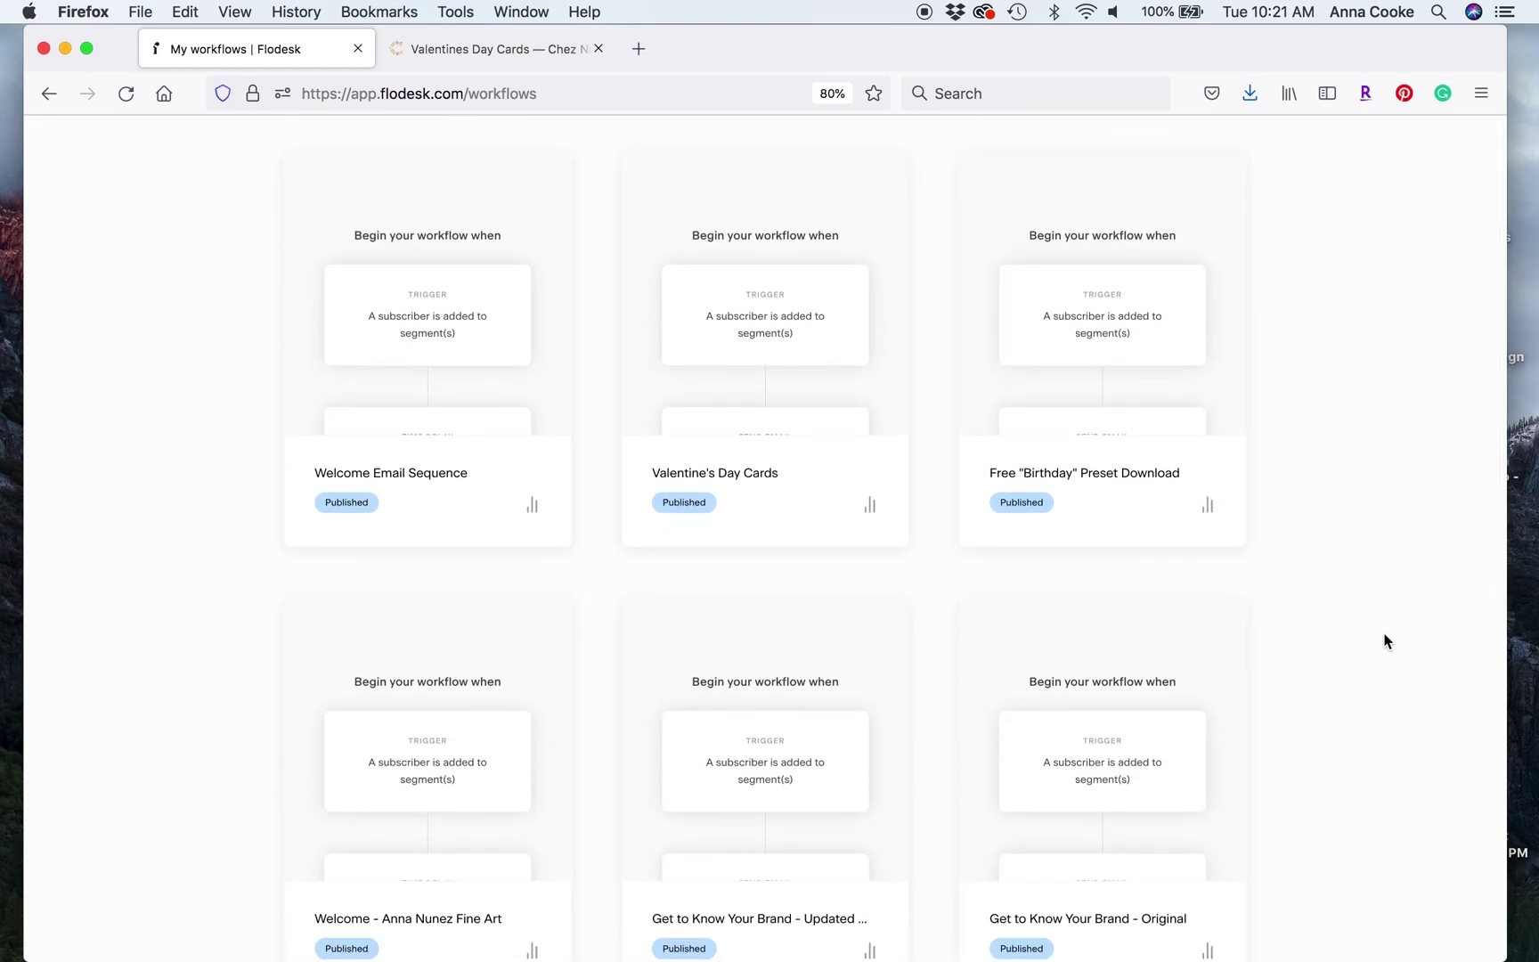
scroll(1385, 640, down, 10)
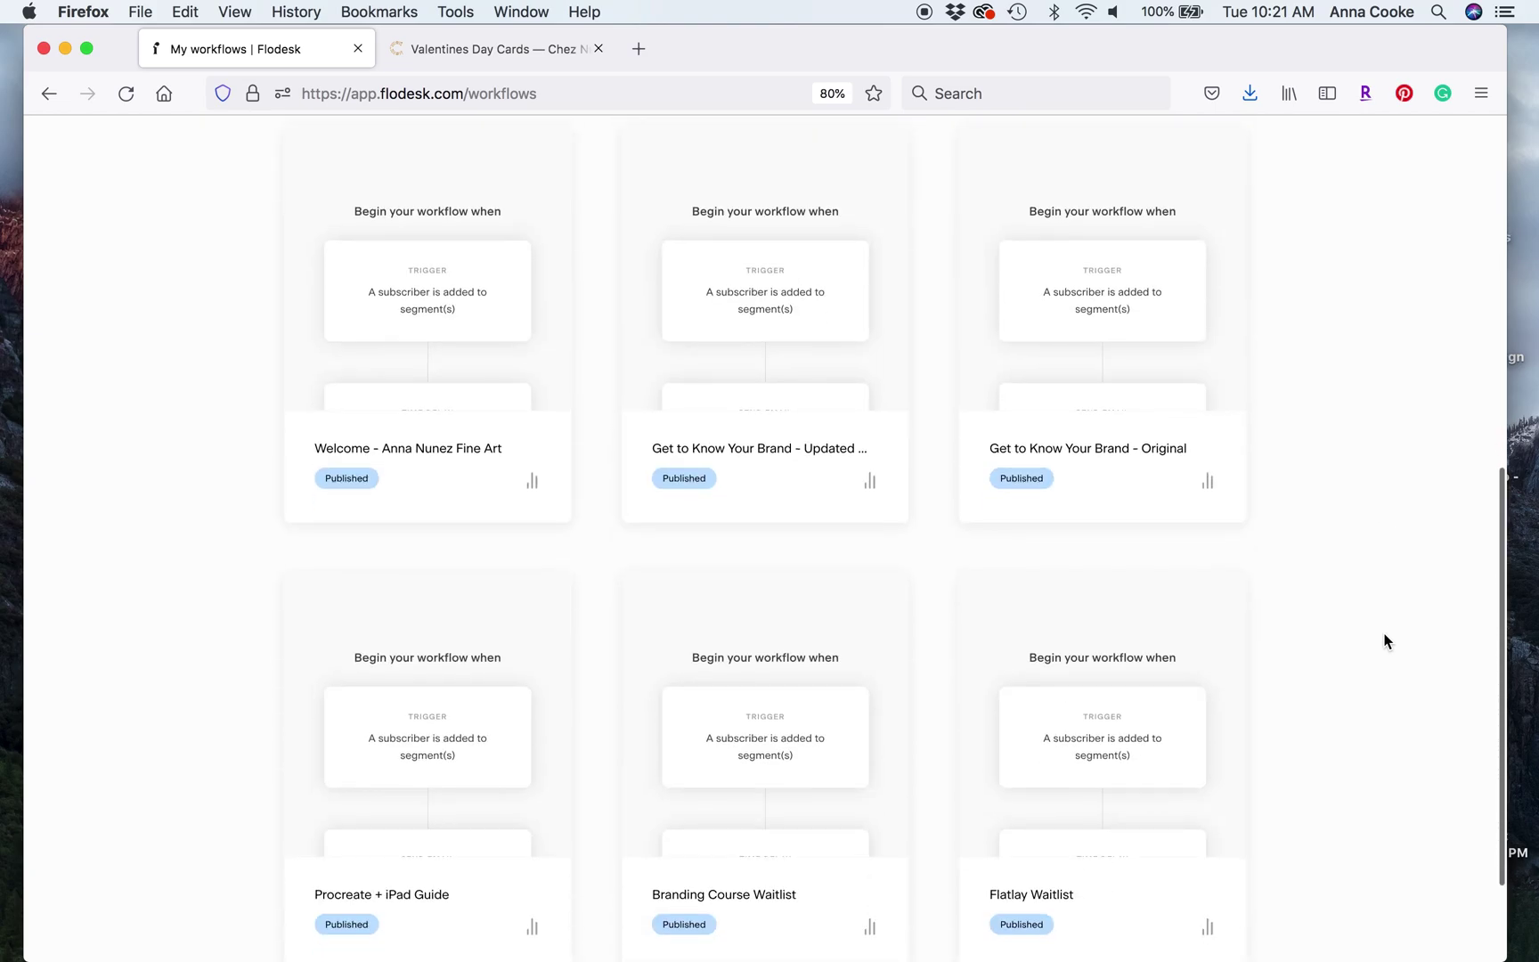
scroll(1385, 639, up, 15)
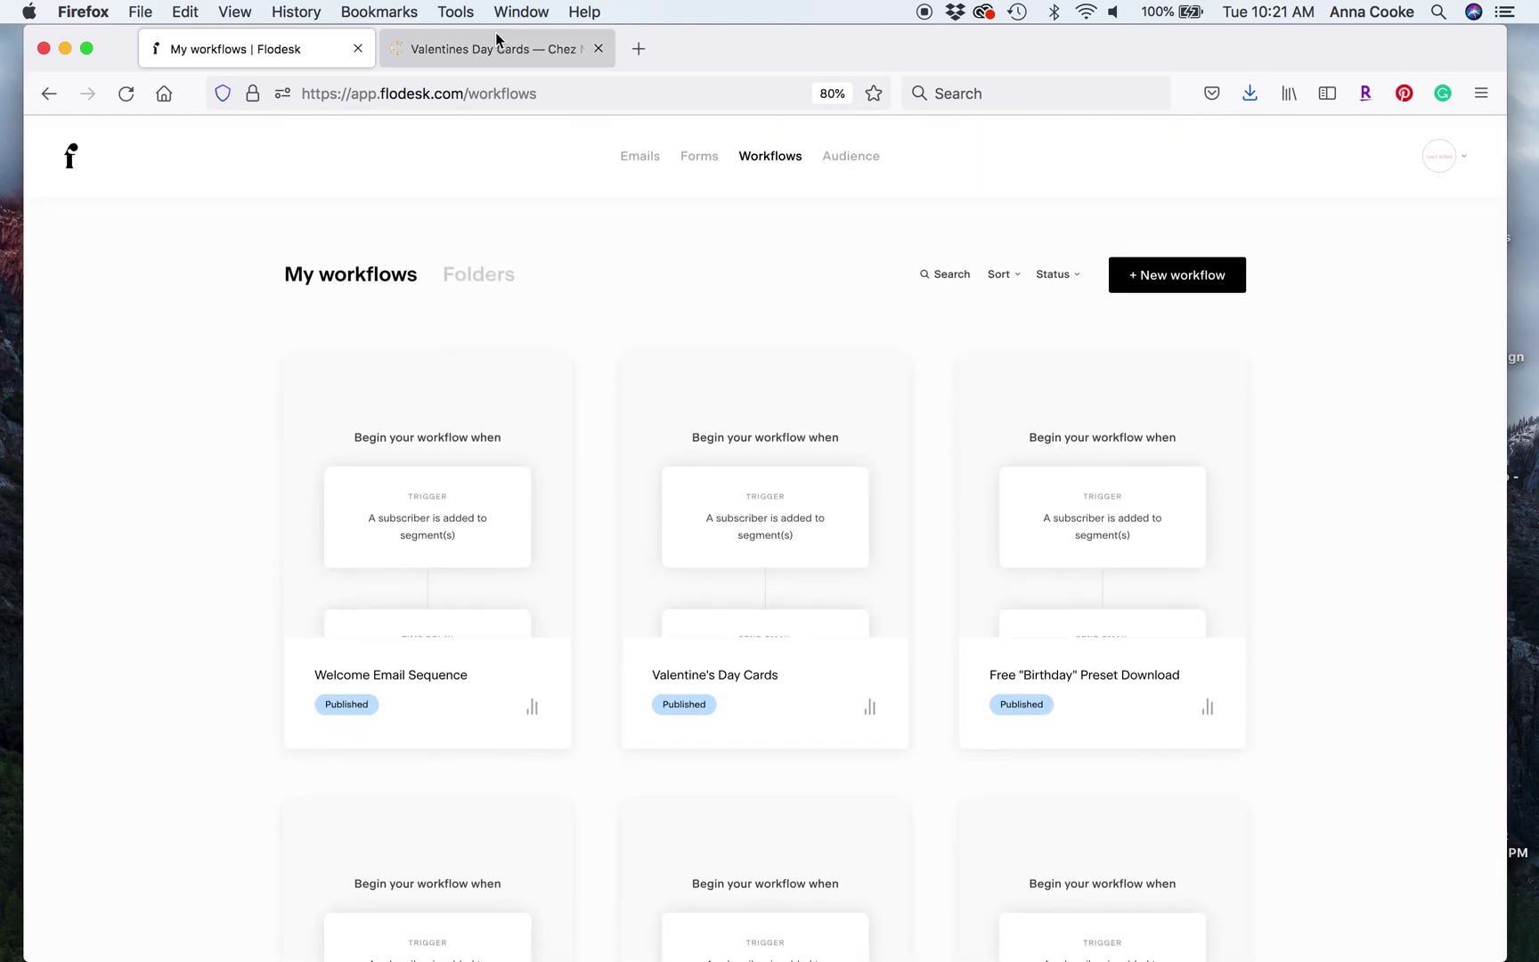
View the website's Valentine's Day Cards sign-up page again, then return to Flodesk and examine the list of workflows.
click(496, 41)
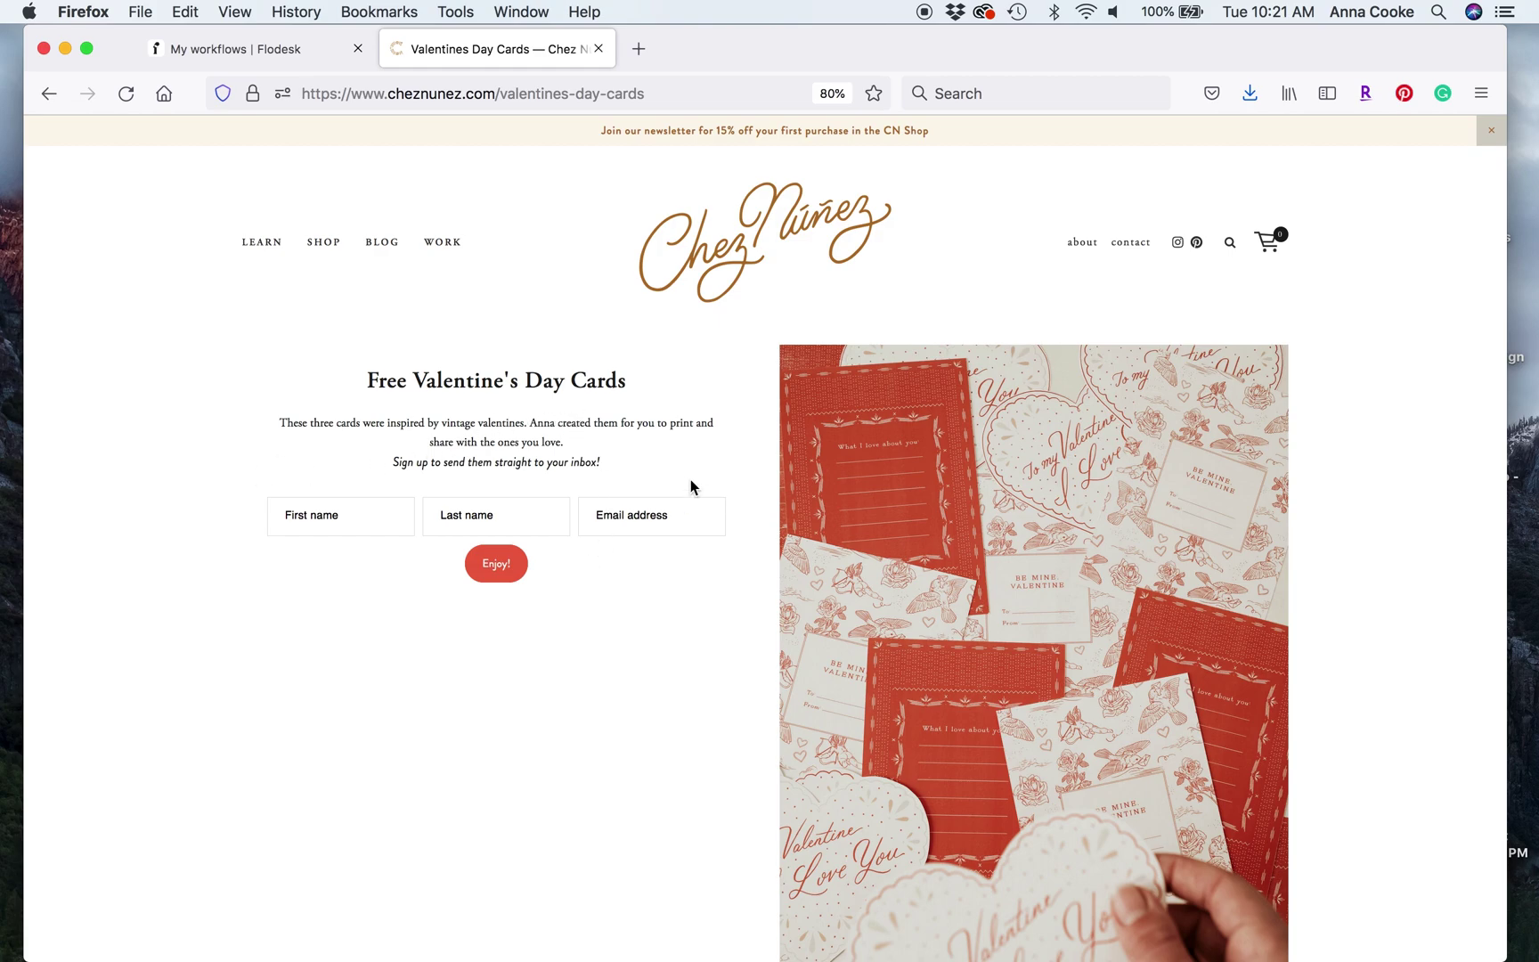
click(229, 59)
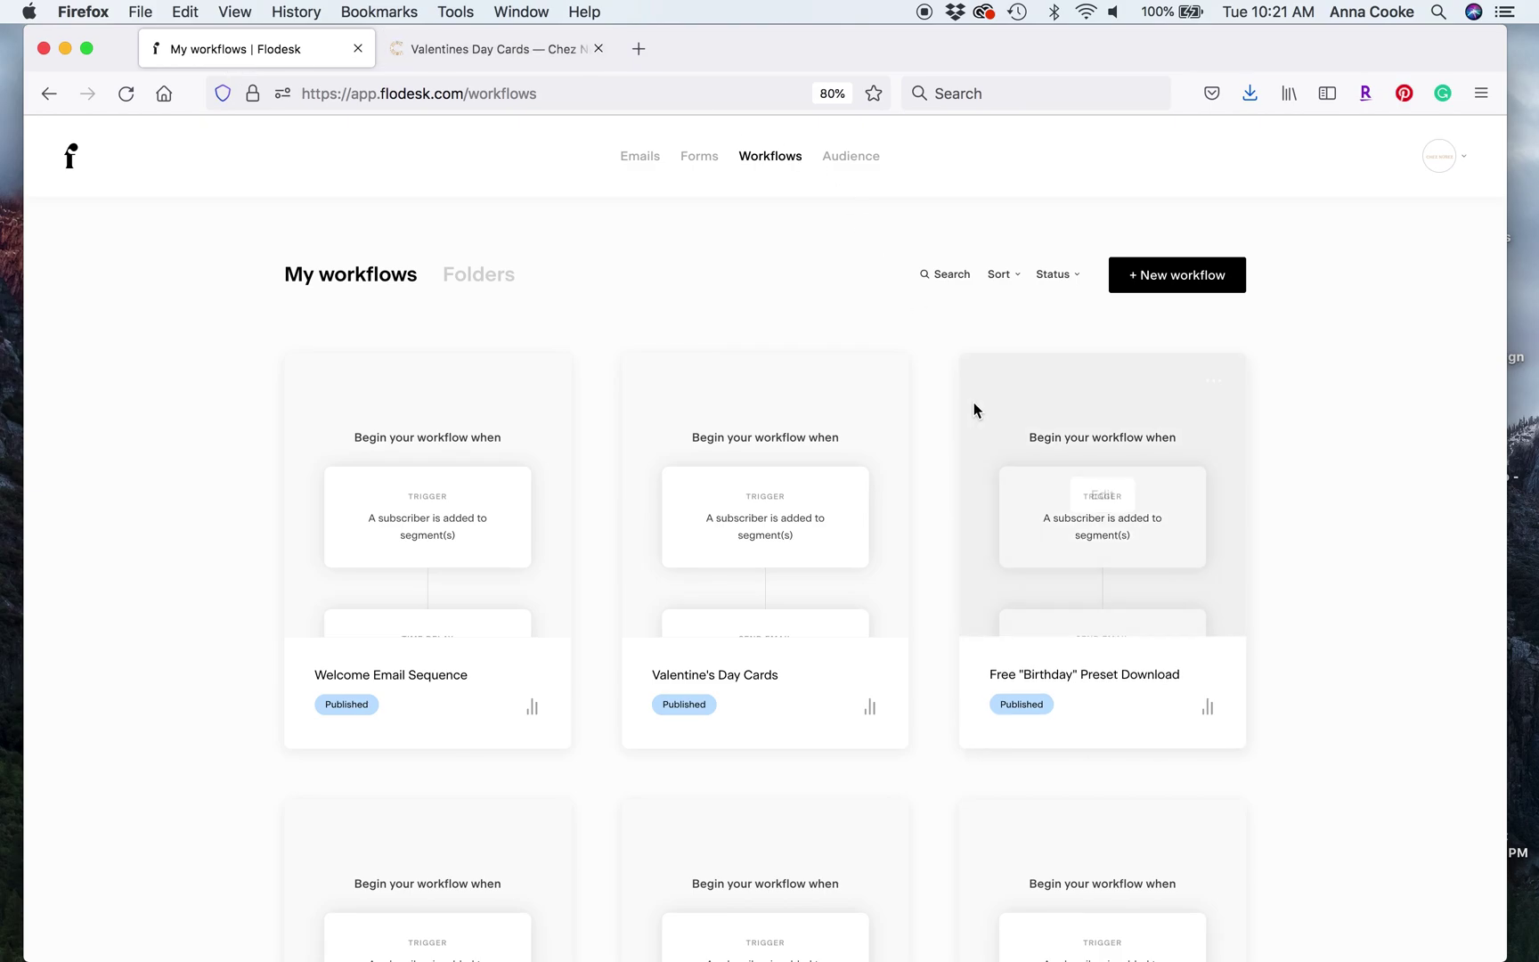
scroll(1332, 579, down, 5)
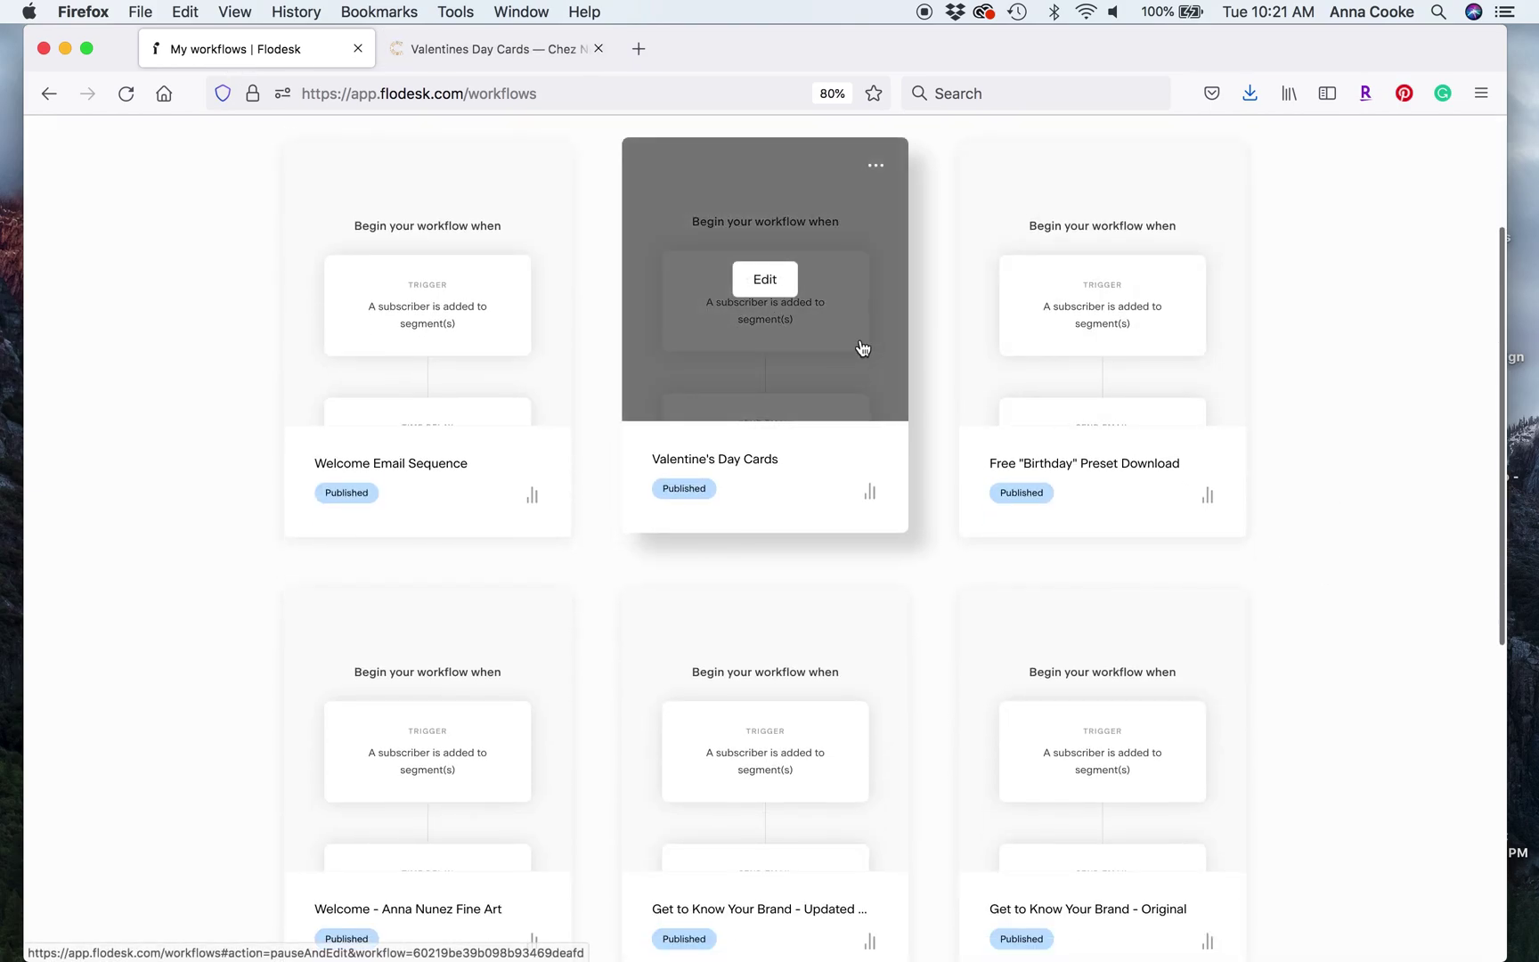
scroll(862, 347, up, 3)
scroll(1101, 335, up, 2)
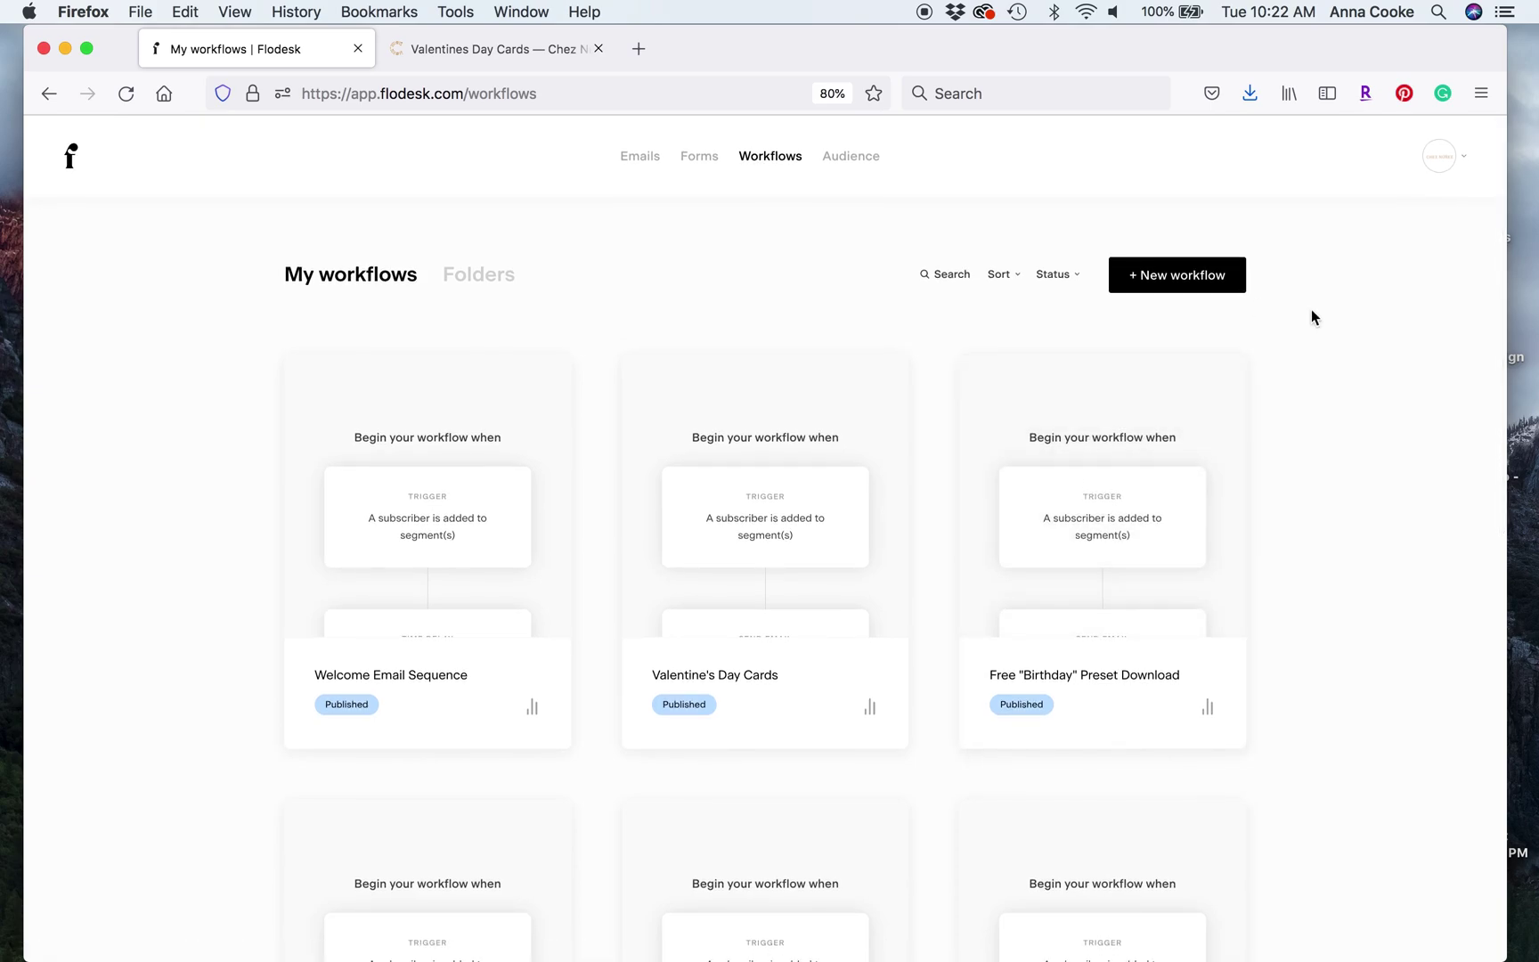
scroll(1310, 311, down, 10)
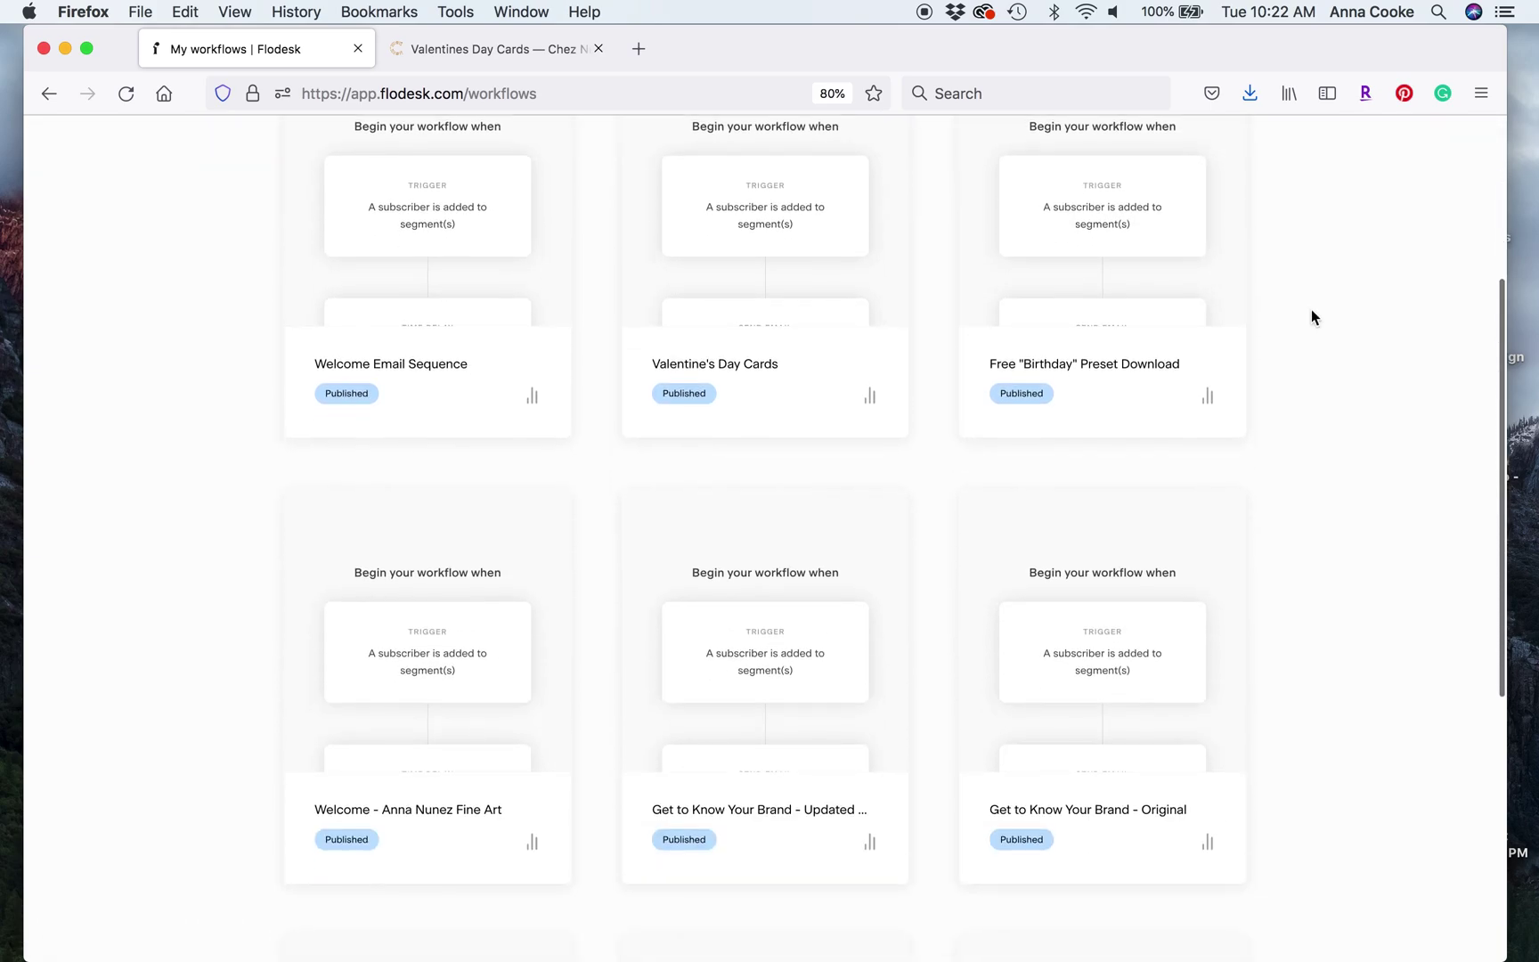
scroll(1311, 317, down, 4)
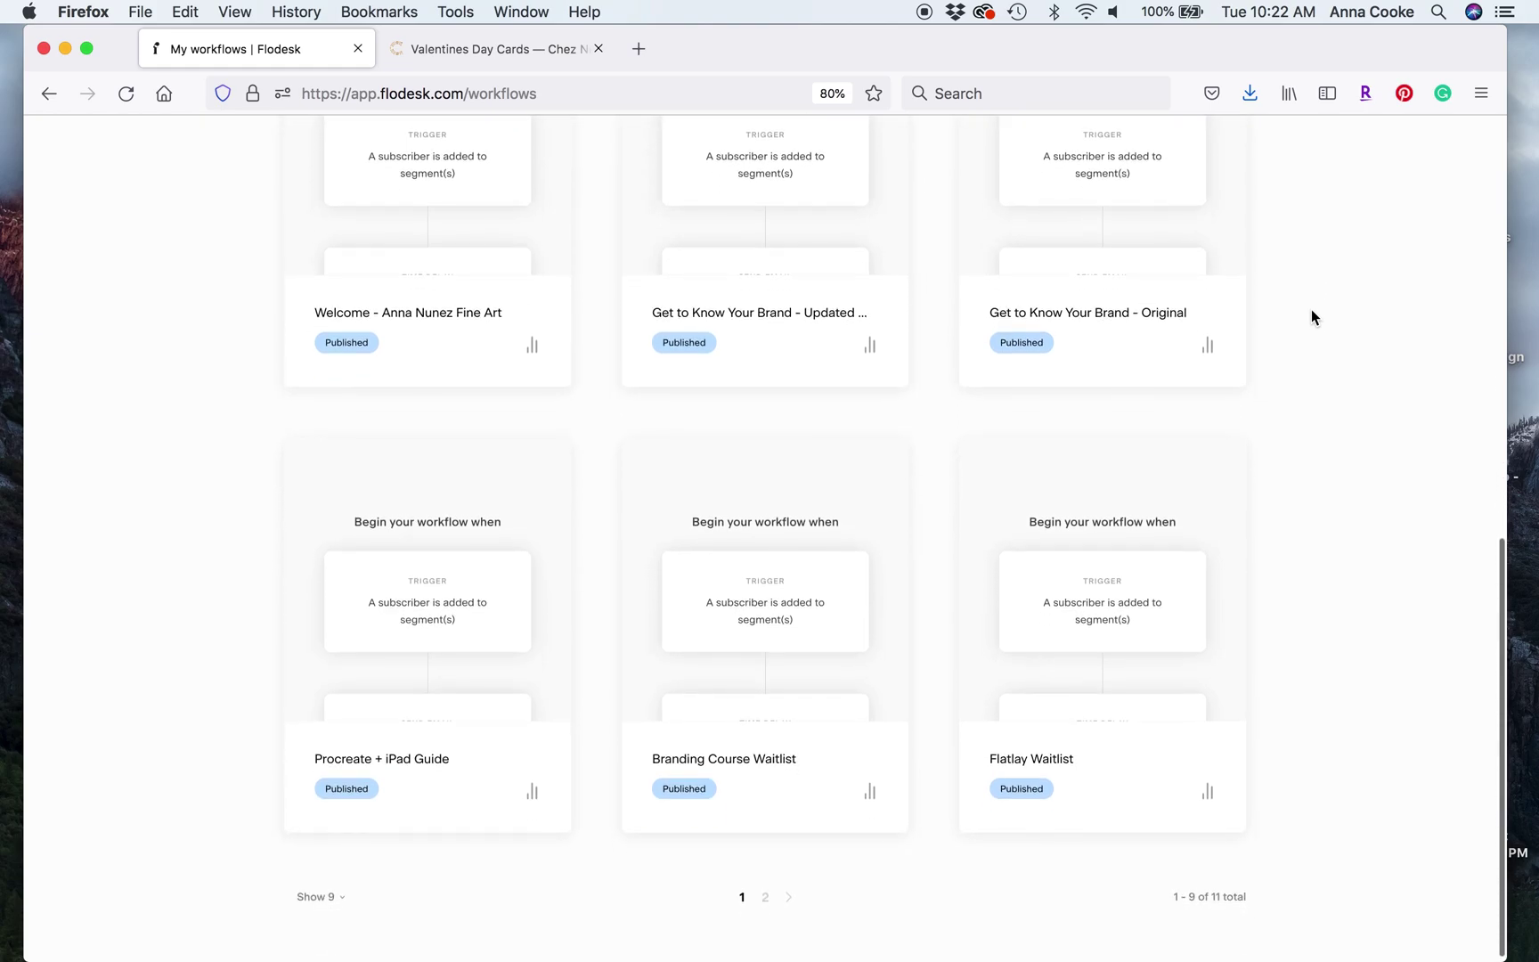
scroll(1311, 309, up, 14)
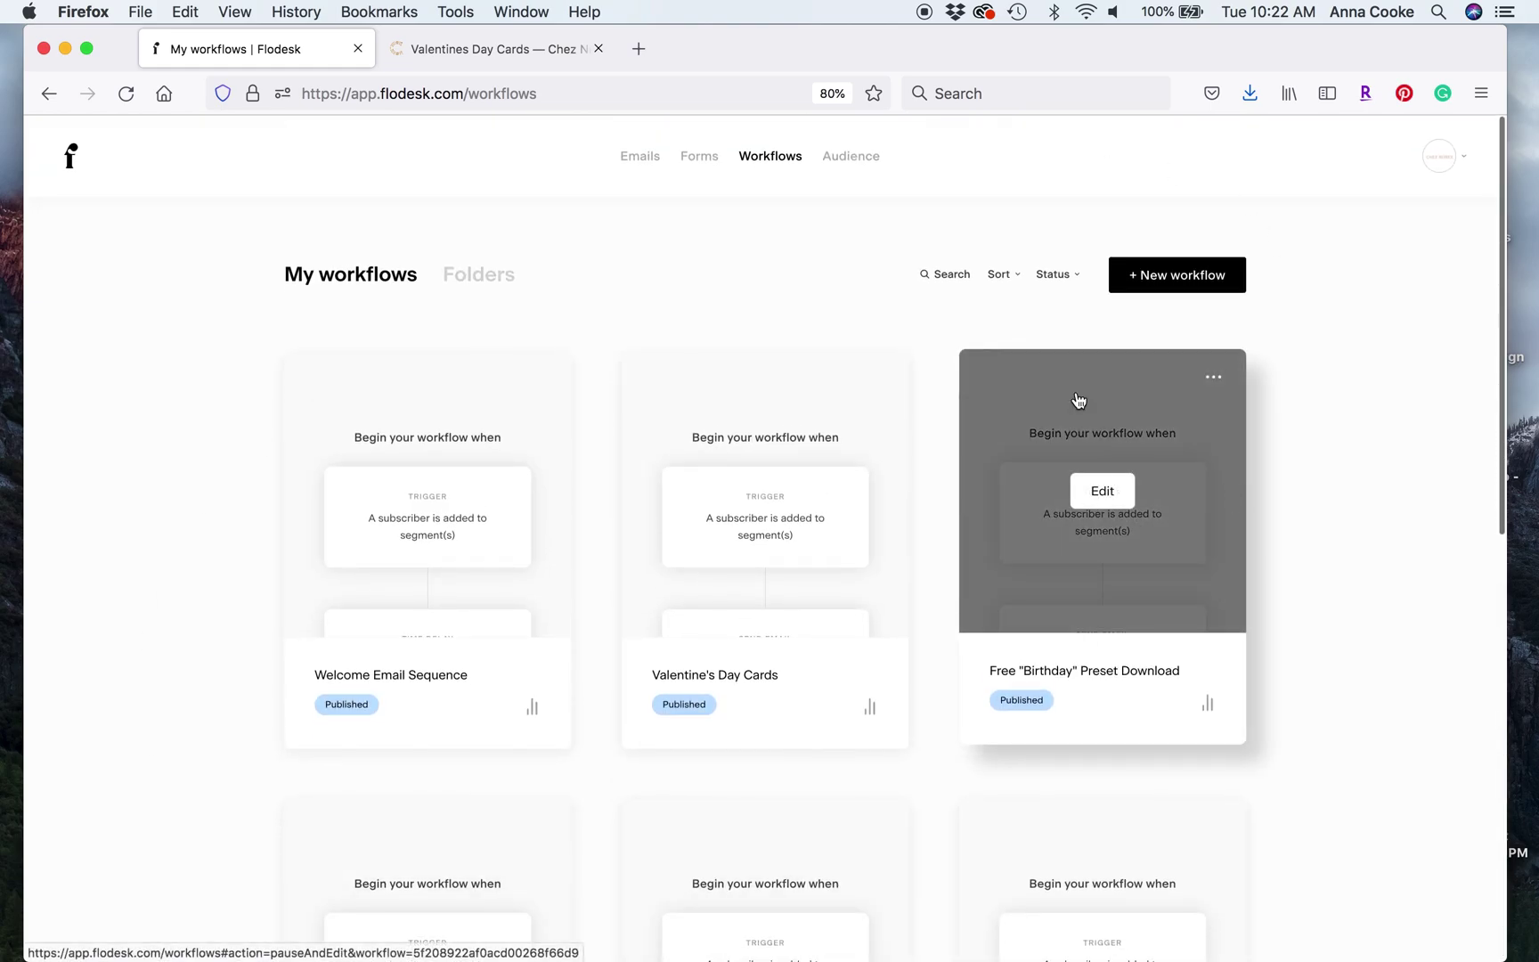
Switch back to the Chez Núñez website and open its Free Stuff page from the Valentine's Day Cards page.
click(495, 45)
scroll(608, 609, down, 10)
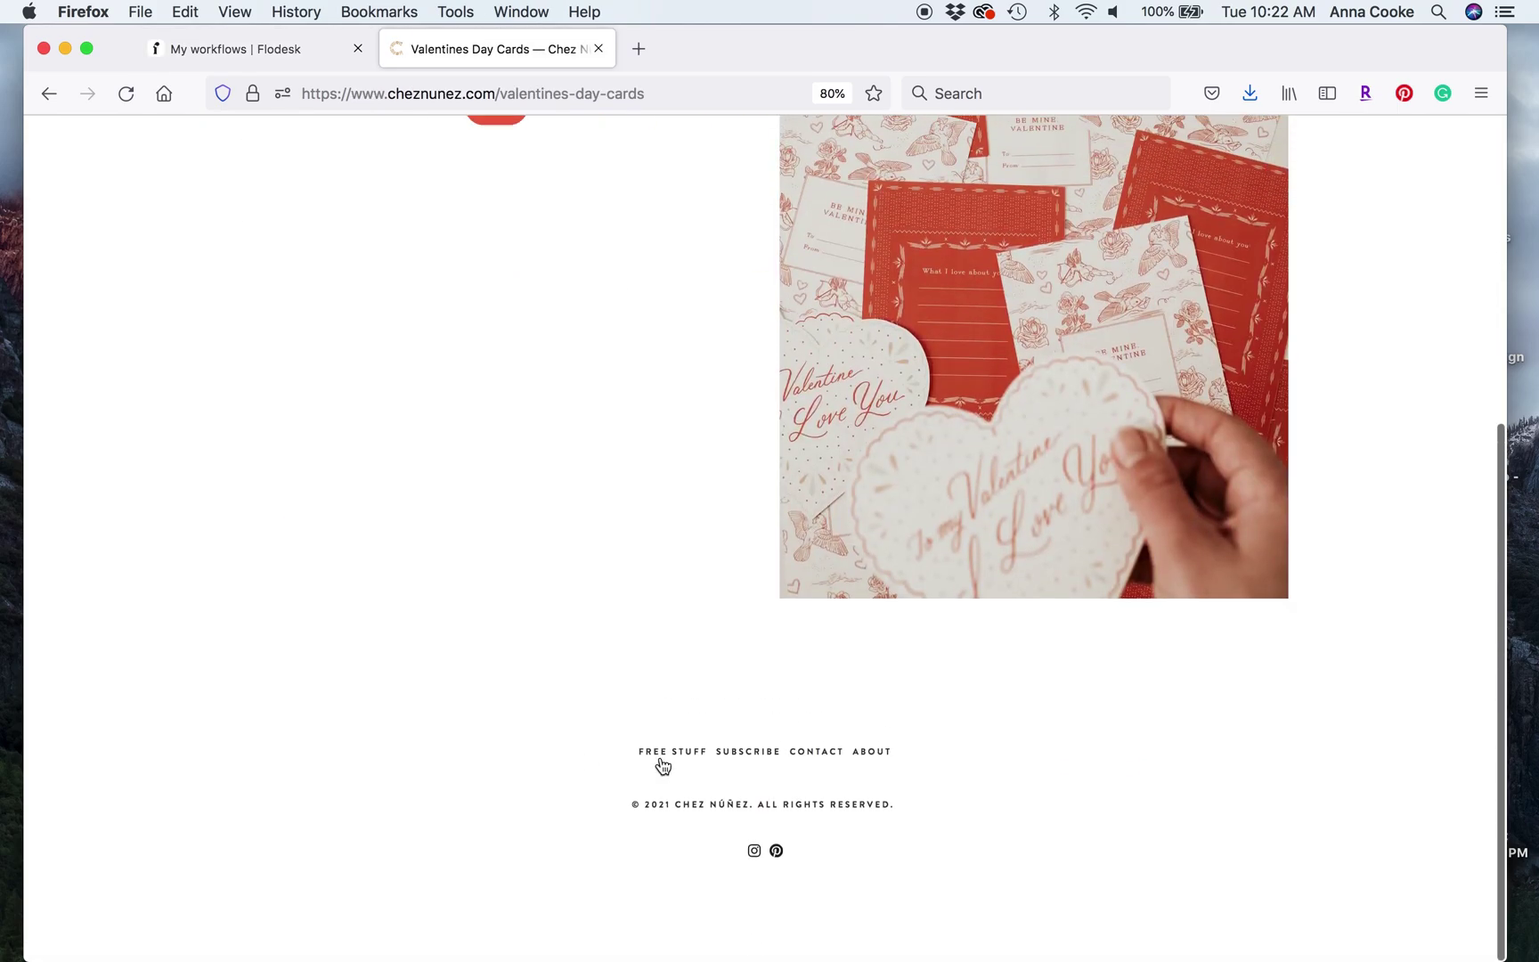
click(664, 757)
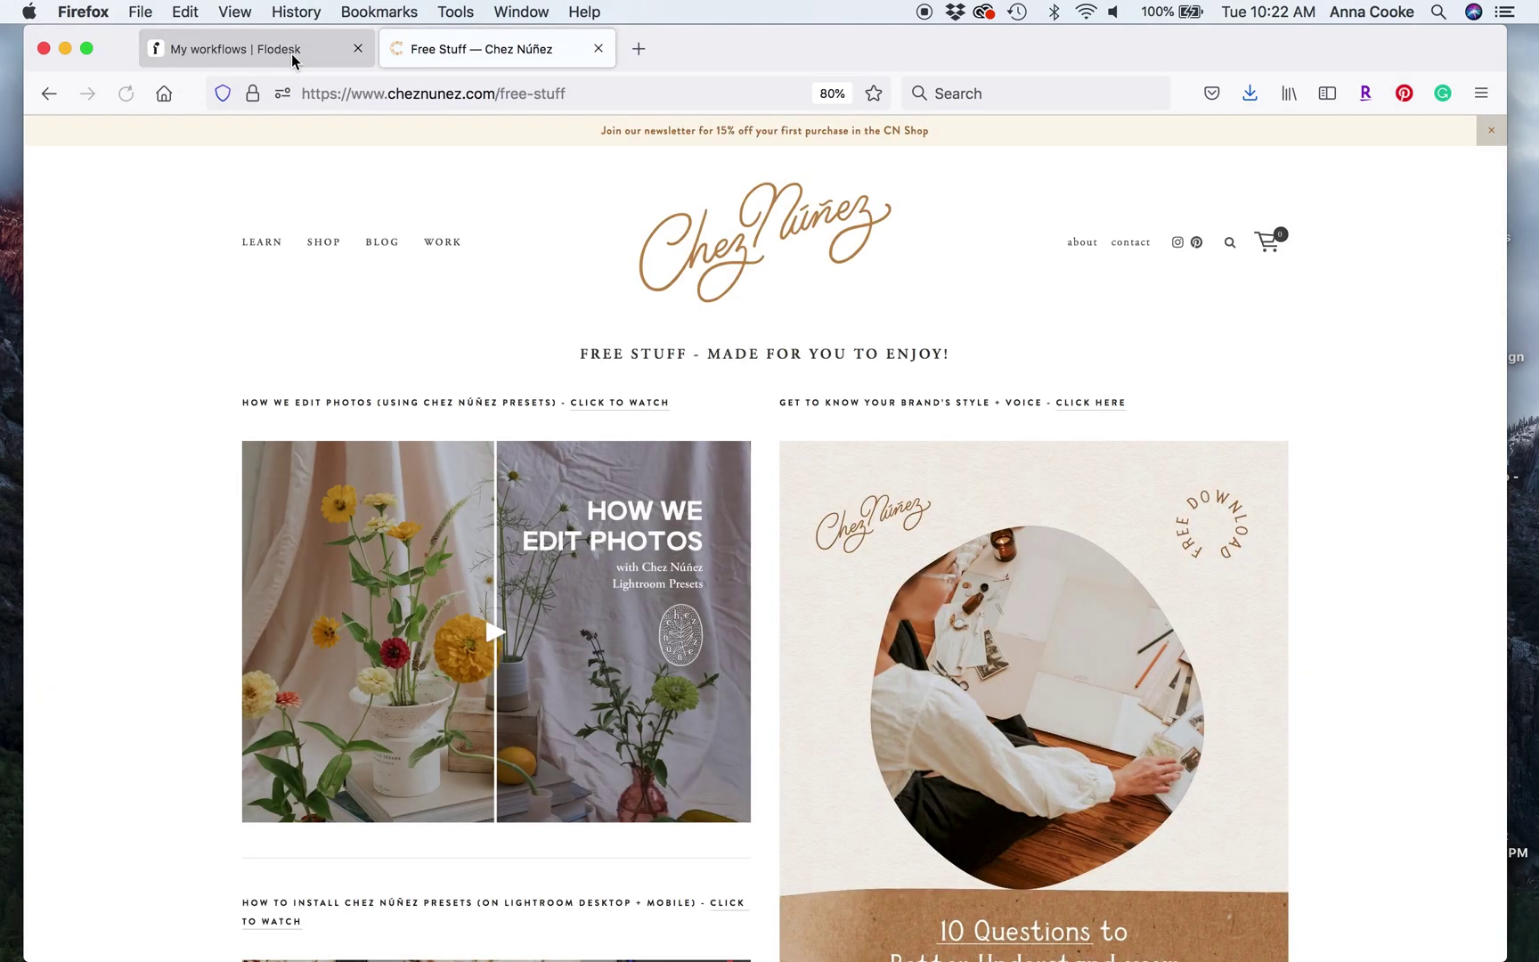
Return to Flodesk and look over the list of published workflows.
click(291, 64)
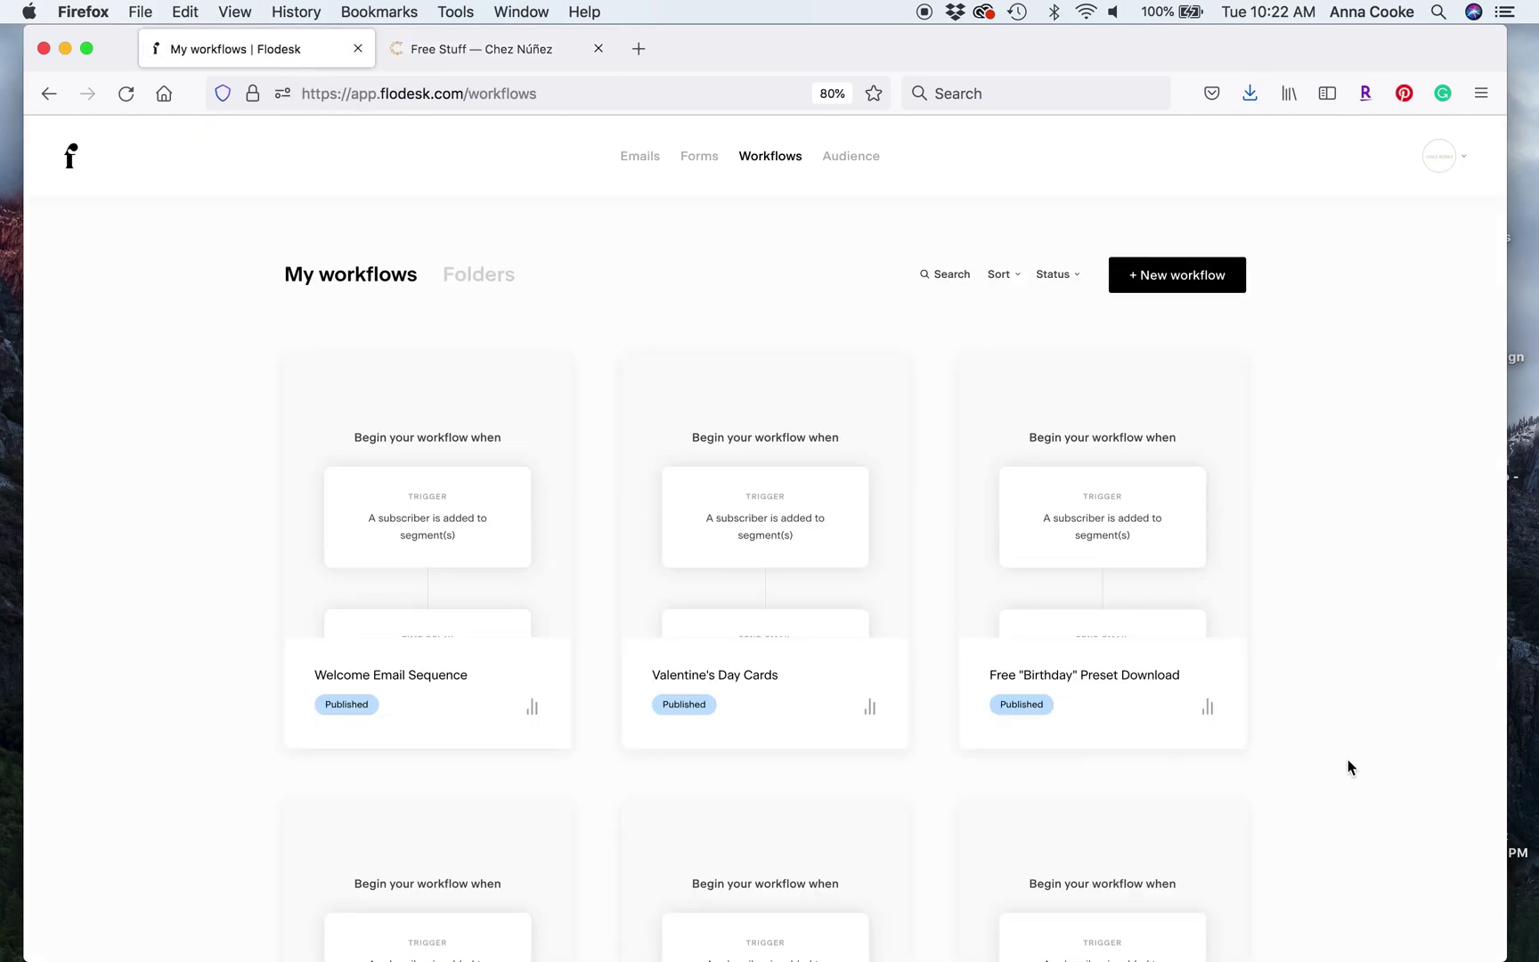
scroll(1347, 766, down, 2)
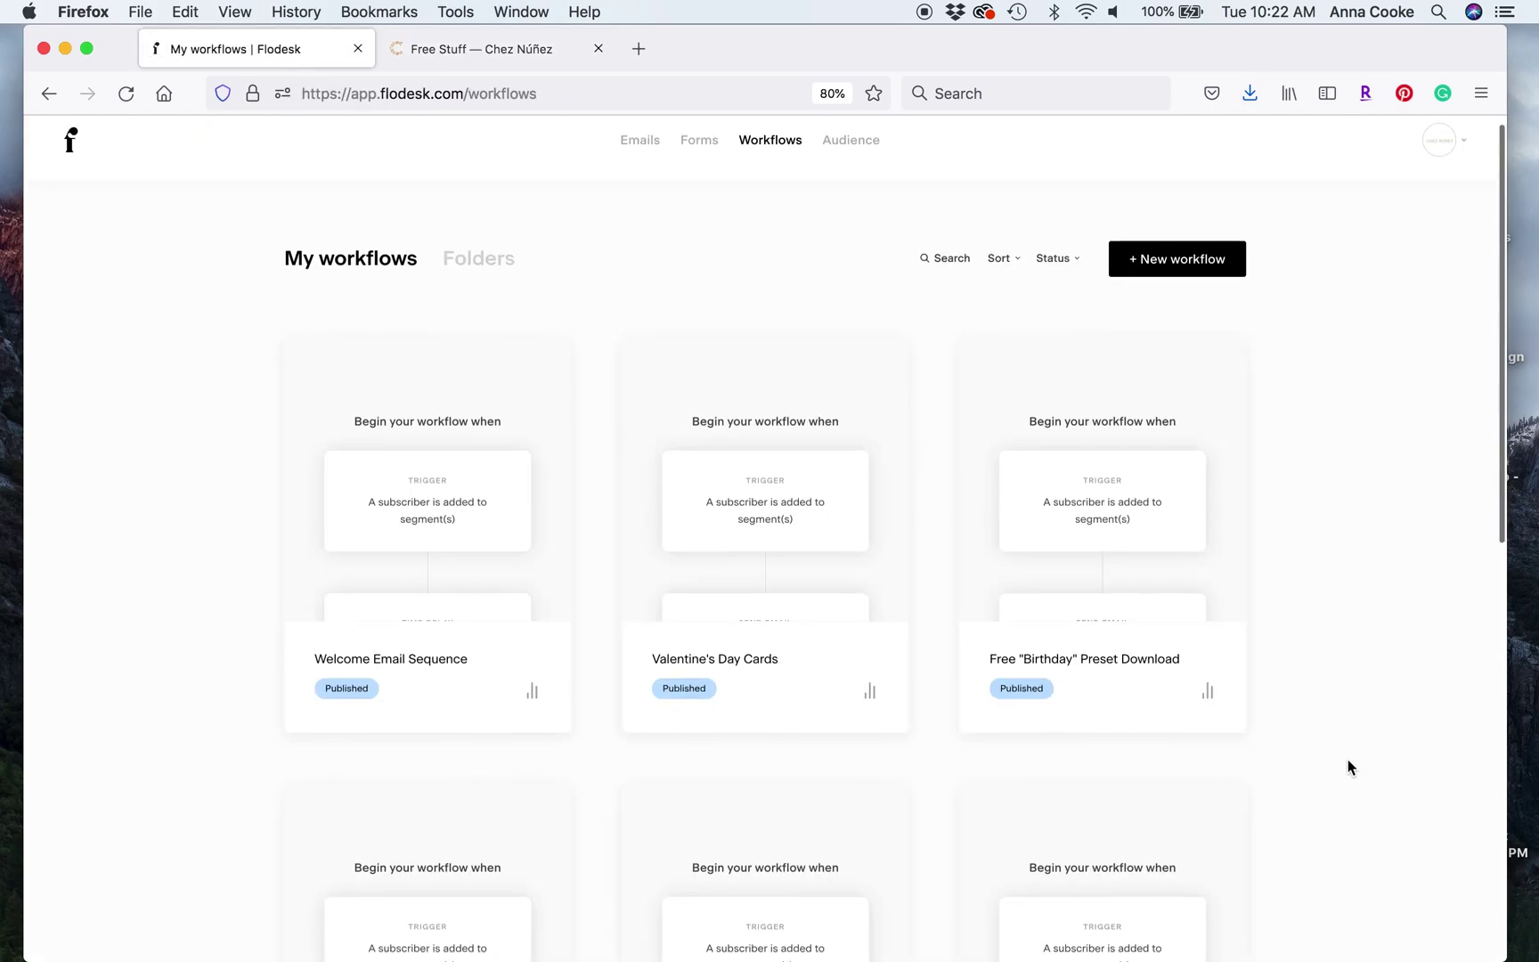
scroll(1347, 760, up, 2)
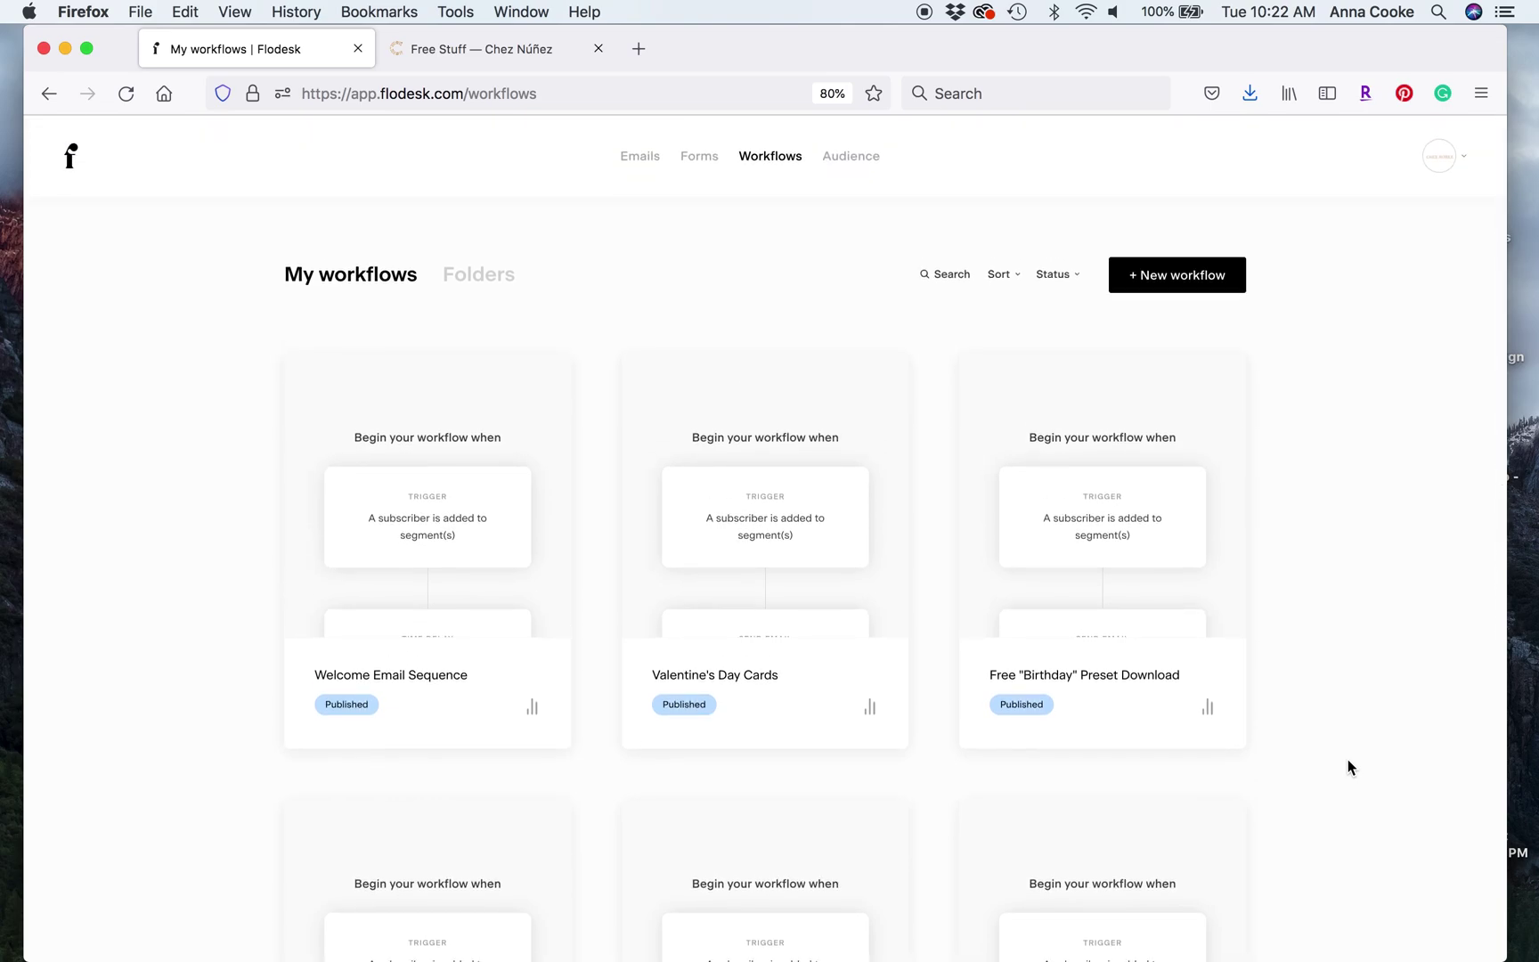
scroll(1347, 760, down, 2)
scroll(1347, 761, up, 2)
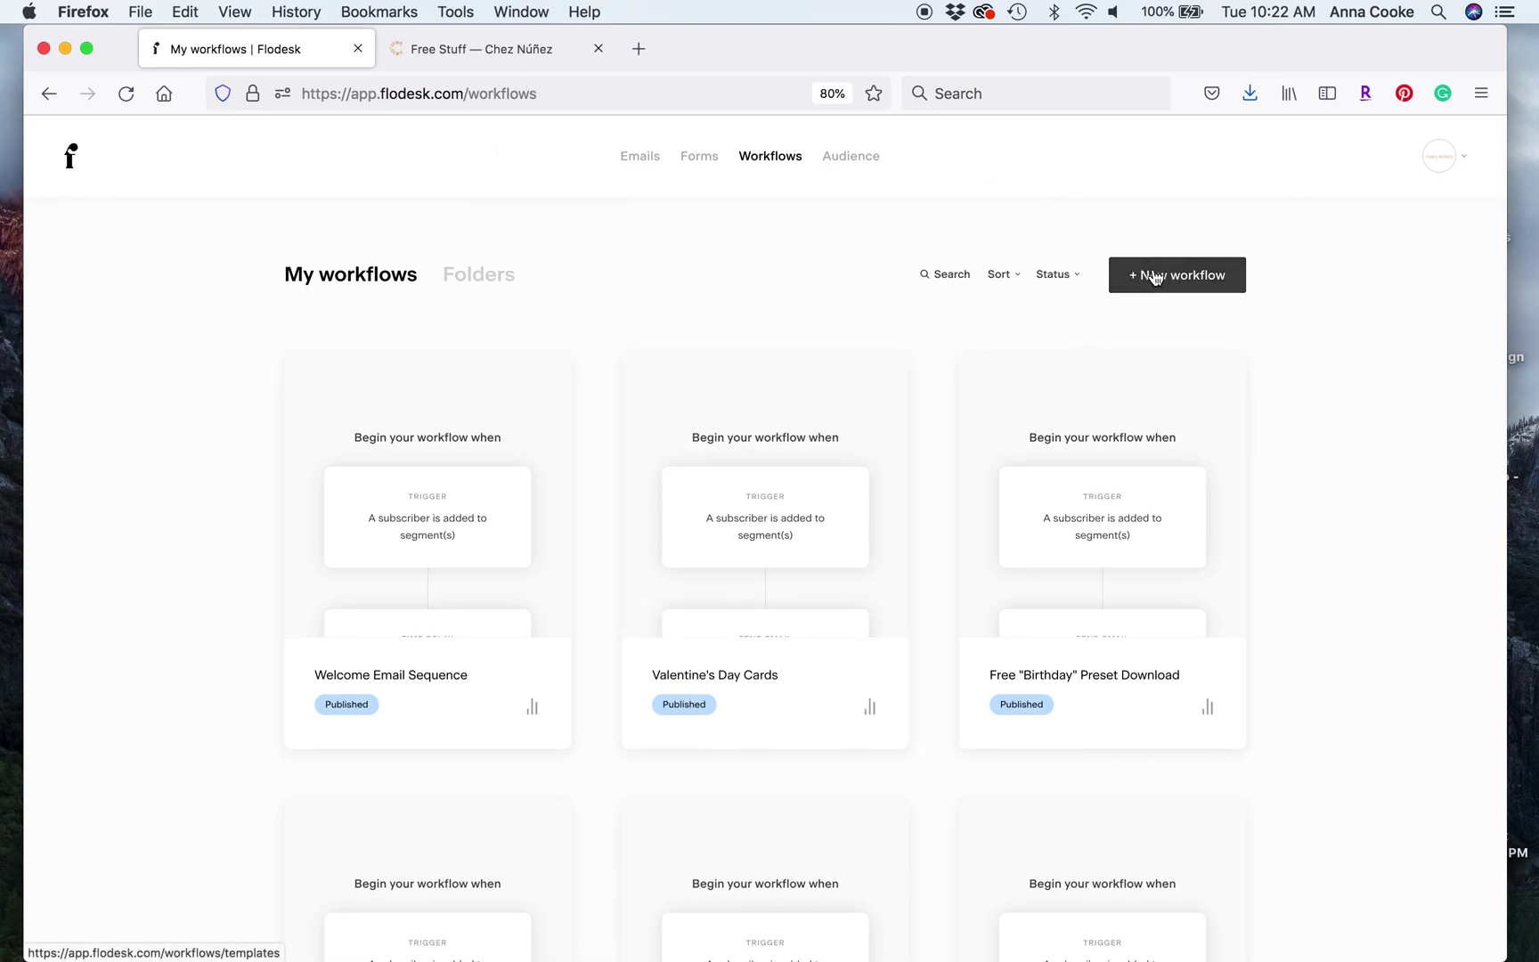
scroll(1374, 601, down, 4)
scroll(1374, 601, up, 4)
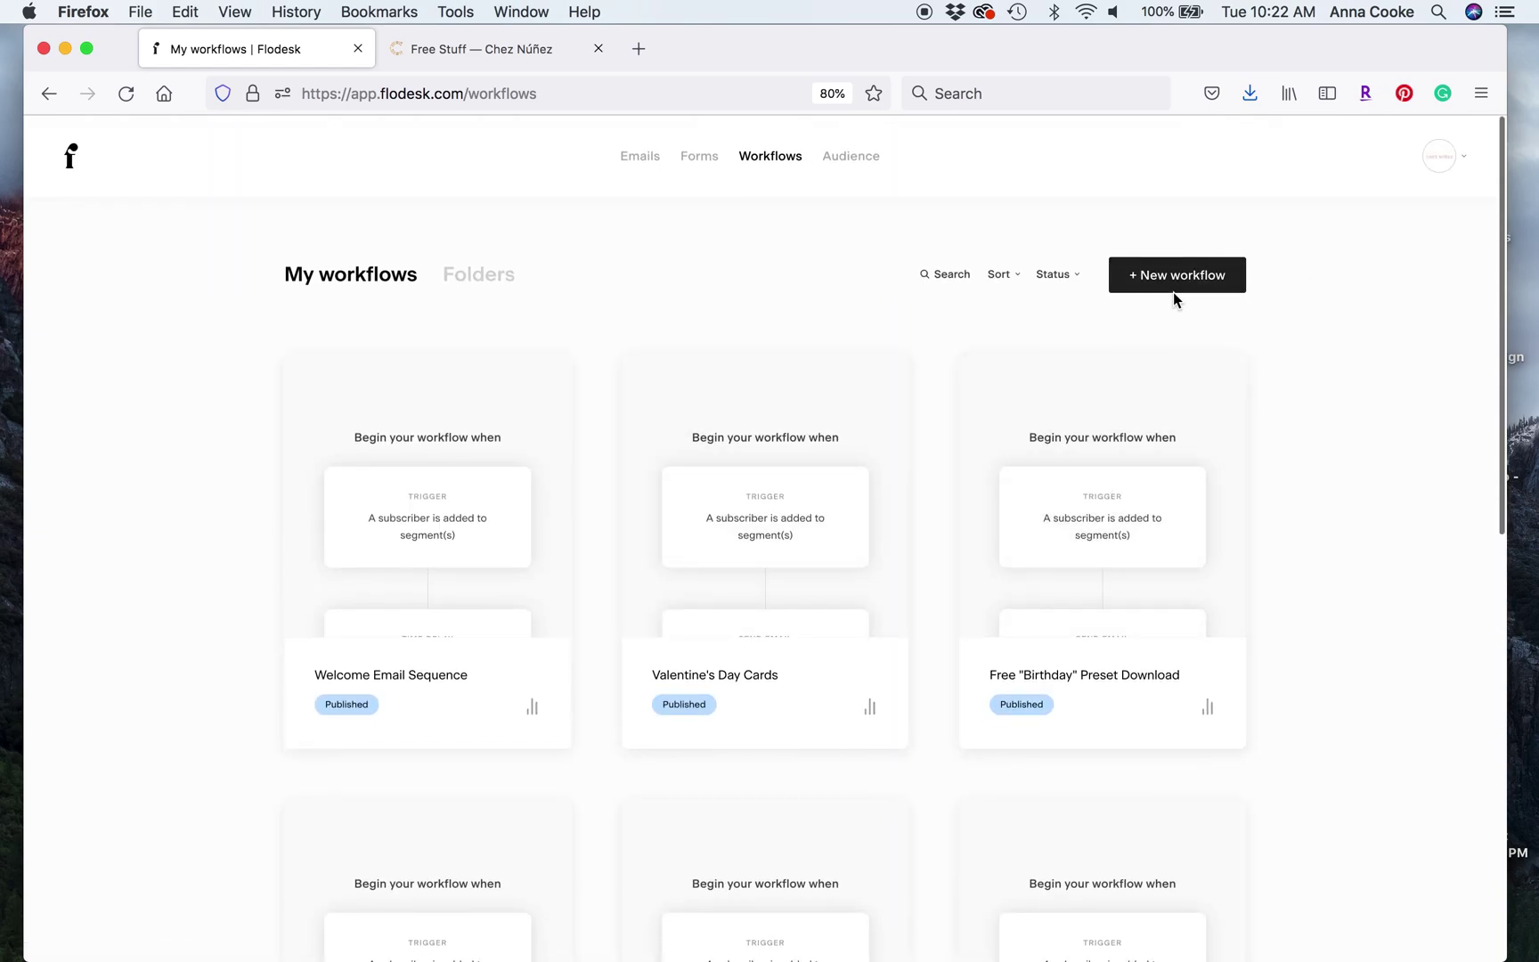
Start a new workflow and look through the available workflow templates.
click(1206, 270)
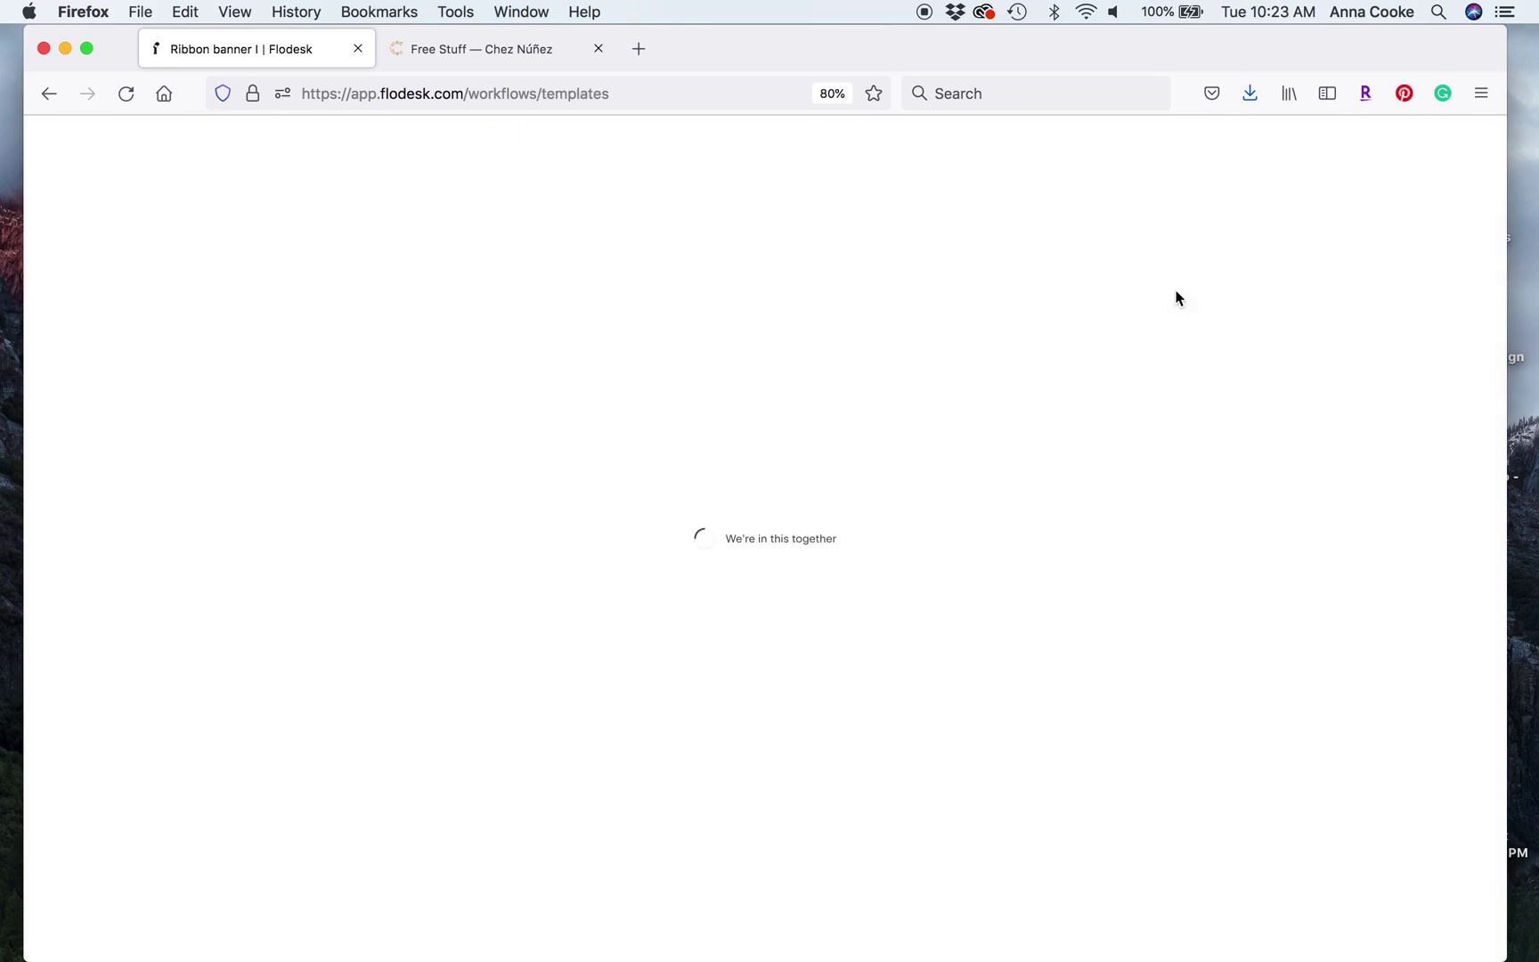
scroll(1338, 571, down, 3)
scroll(1338, 571, up, 3)
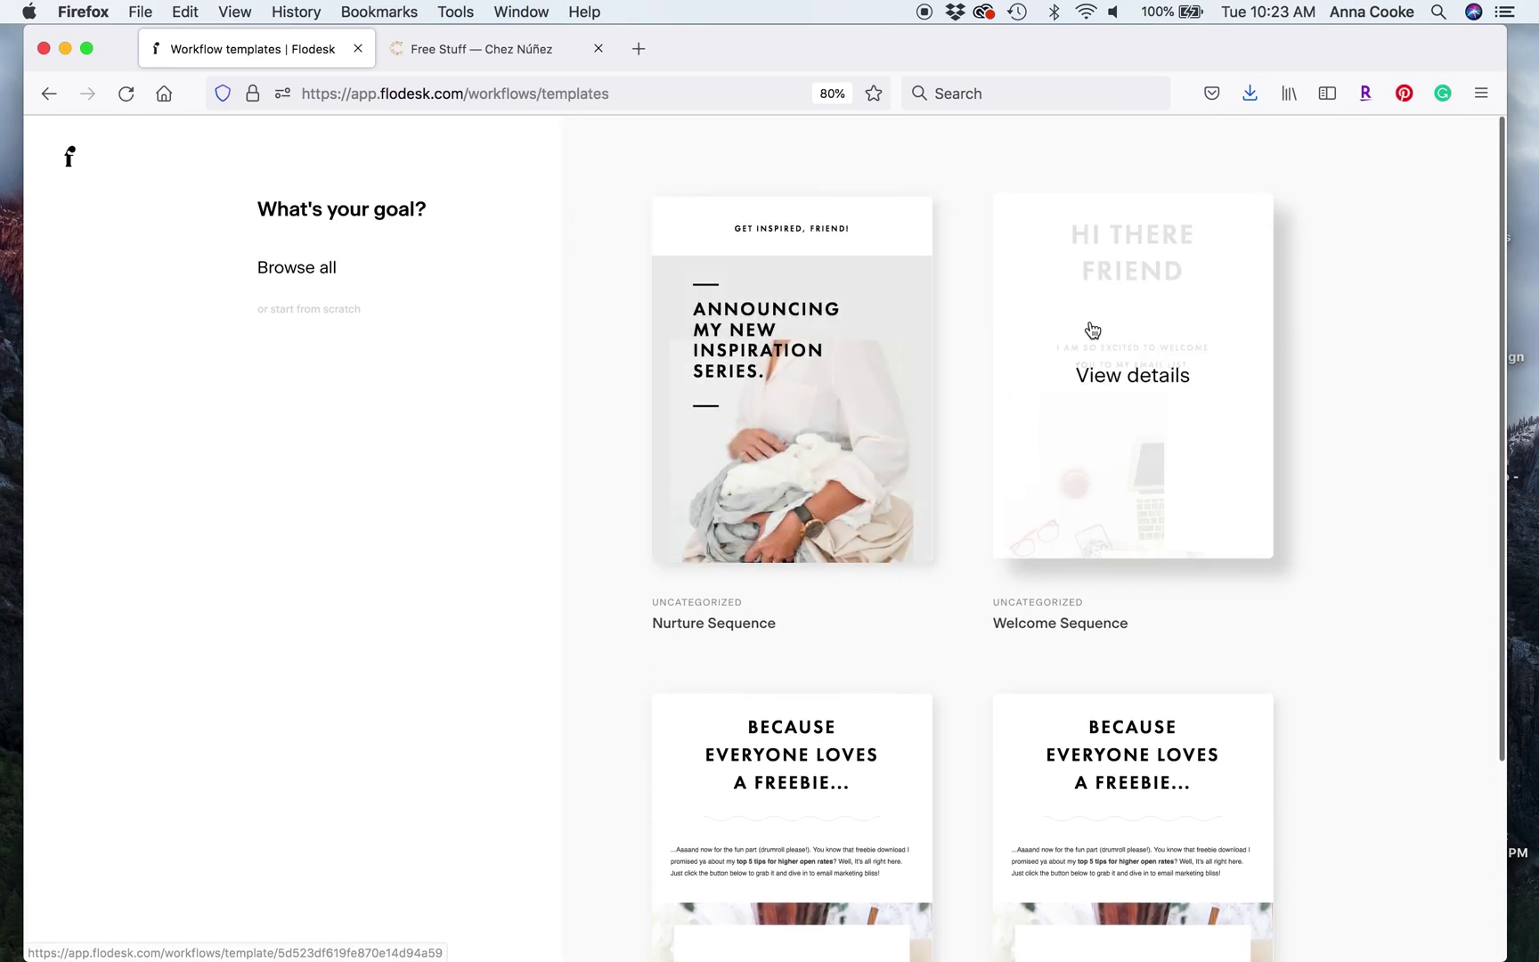
scroll(1090, 330, down, 3)
scroll(1451, 488, up, 3)
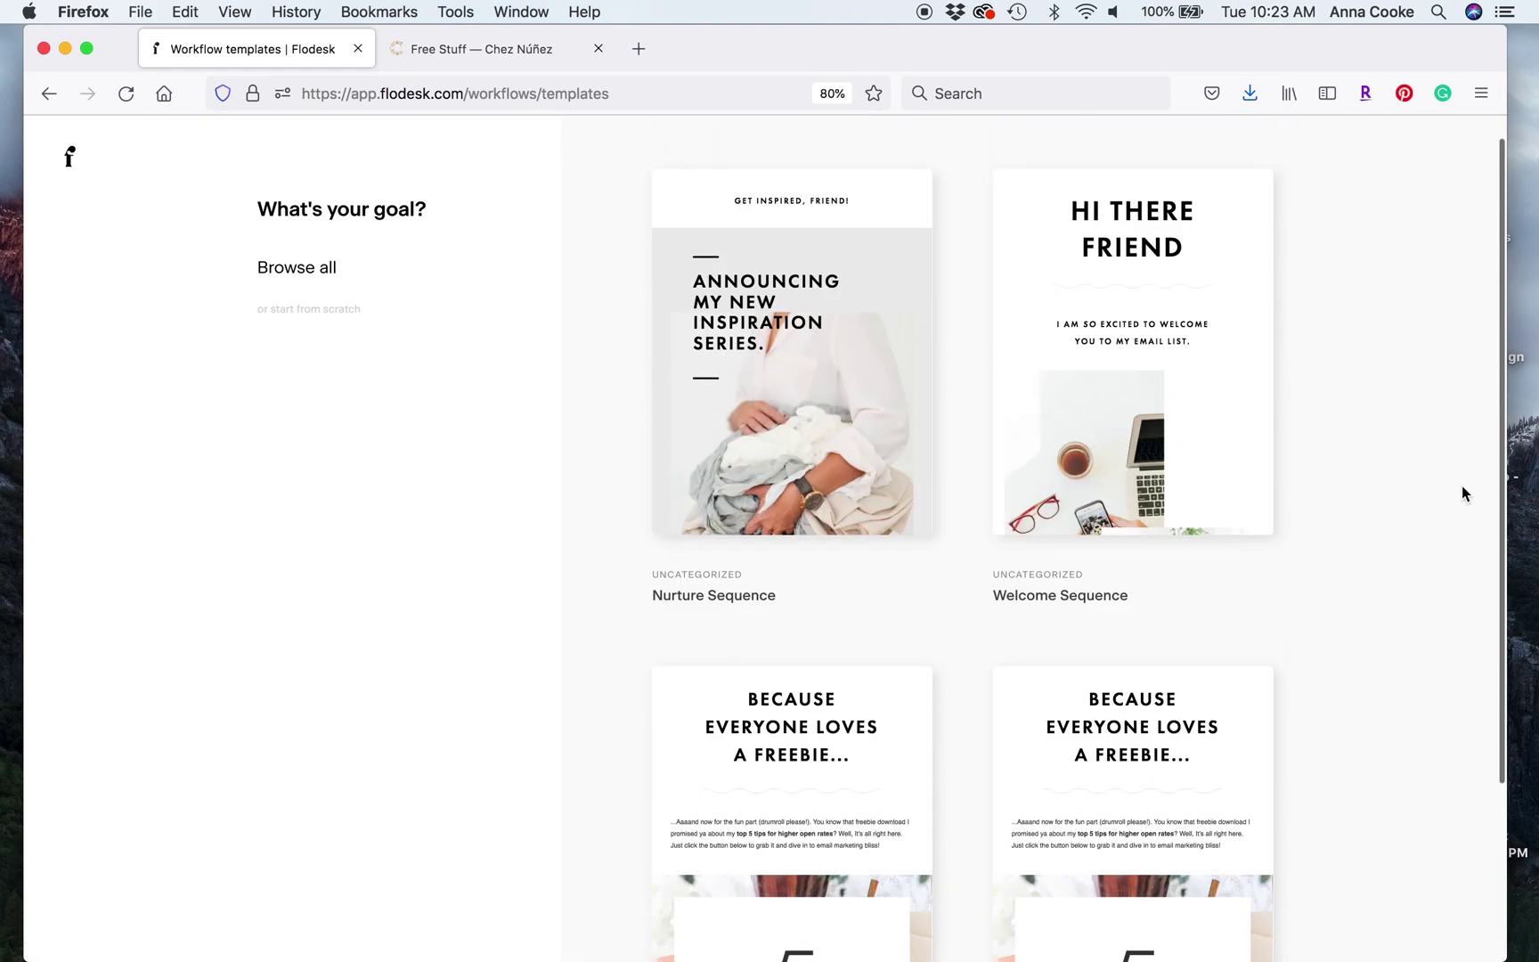
Preview the Welcome Sequence template, create a workflow from it and look through its chain of emails and delays.
click(1133, 382)
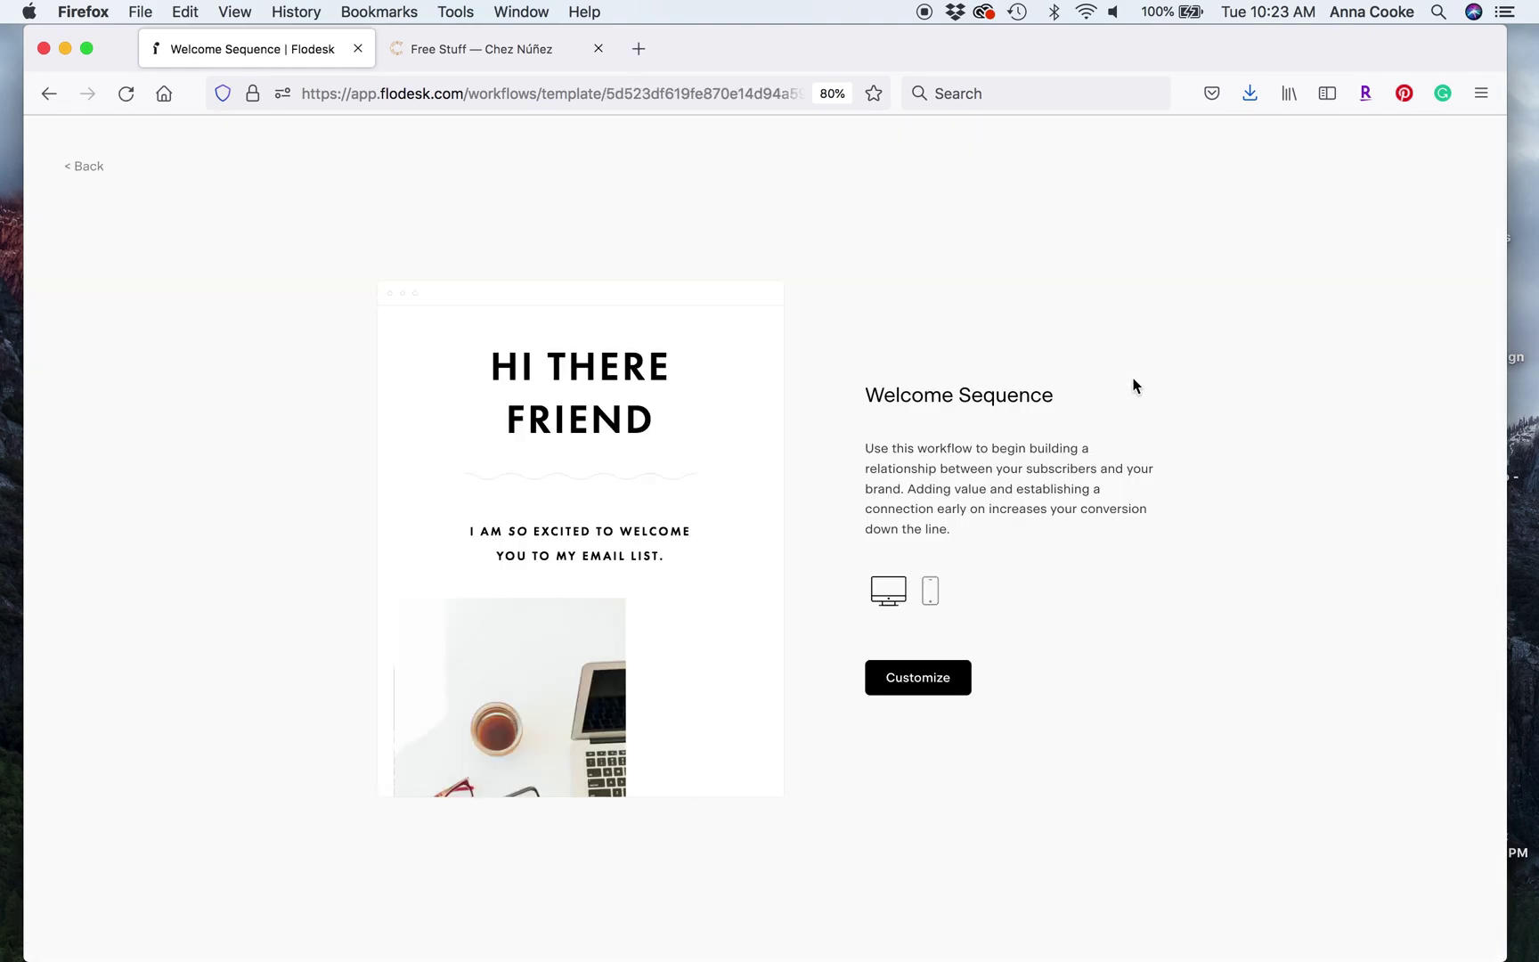
scroll(618, 568, down, 10)
scroll(618, 567, up, 3)
scroll(618, 567, up, 6)
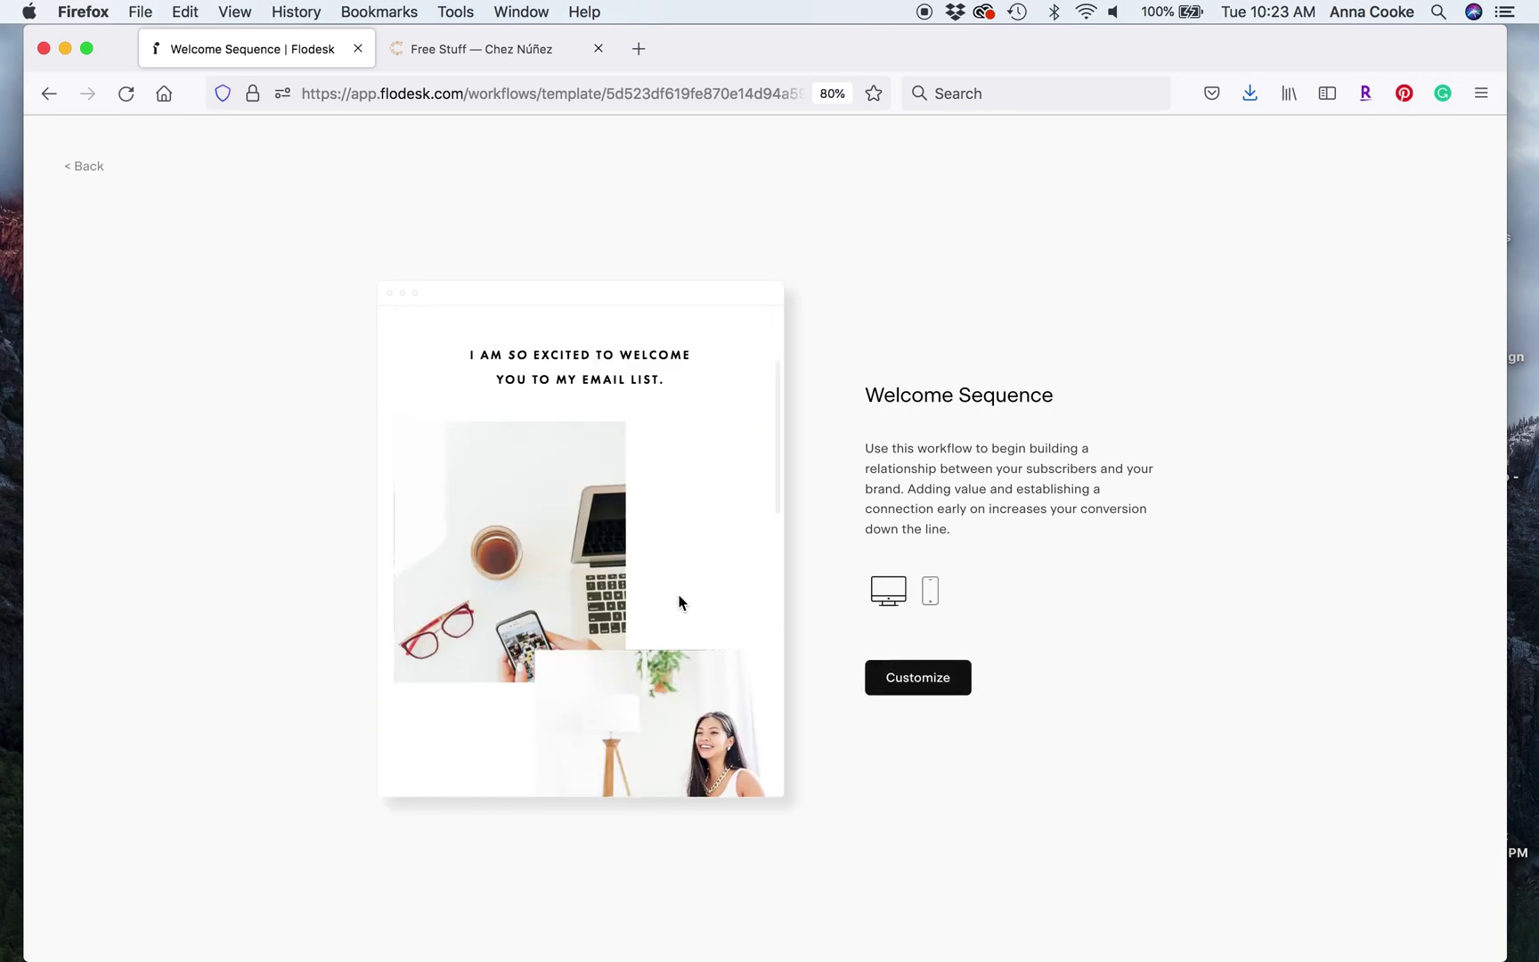
scroll(681, 601, up, 2)
click(918, 678)
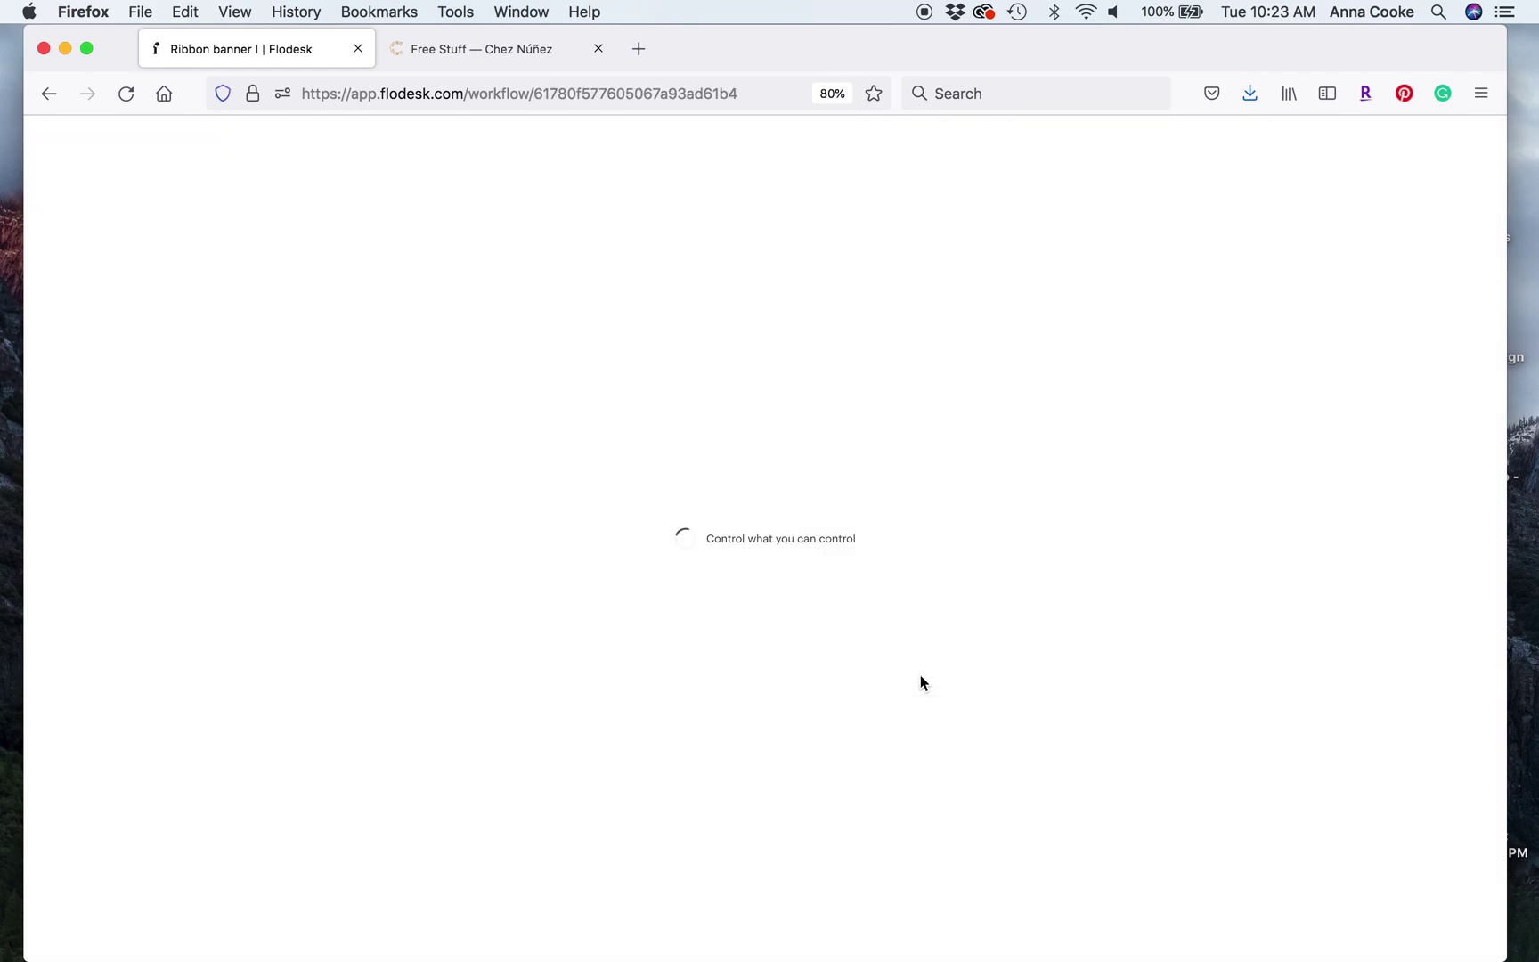
scroll(1134, 351, down, 15)
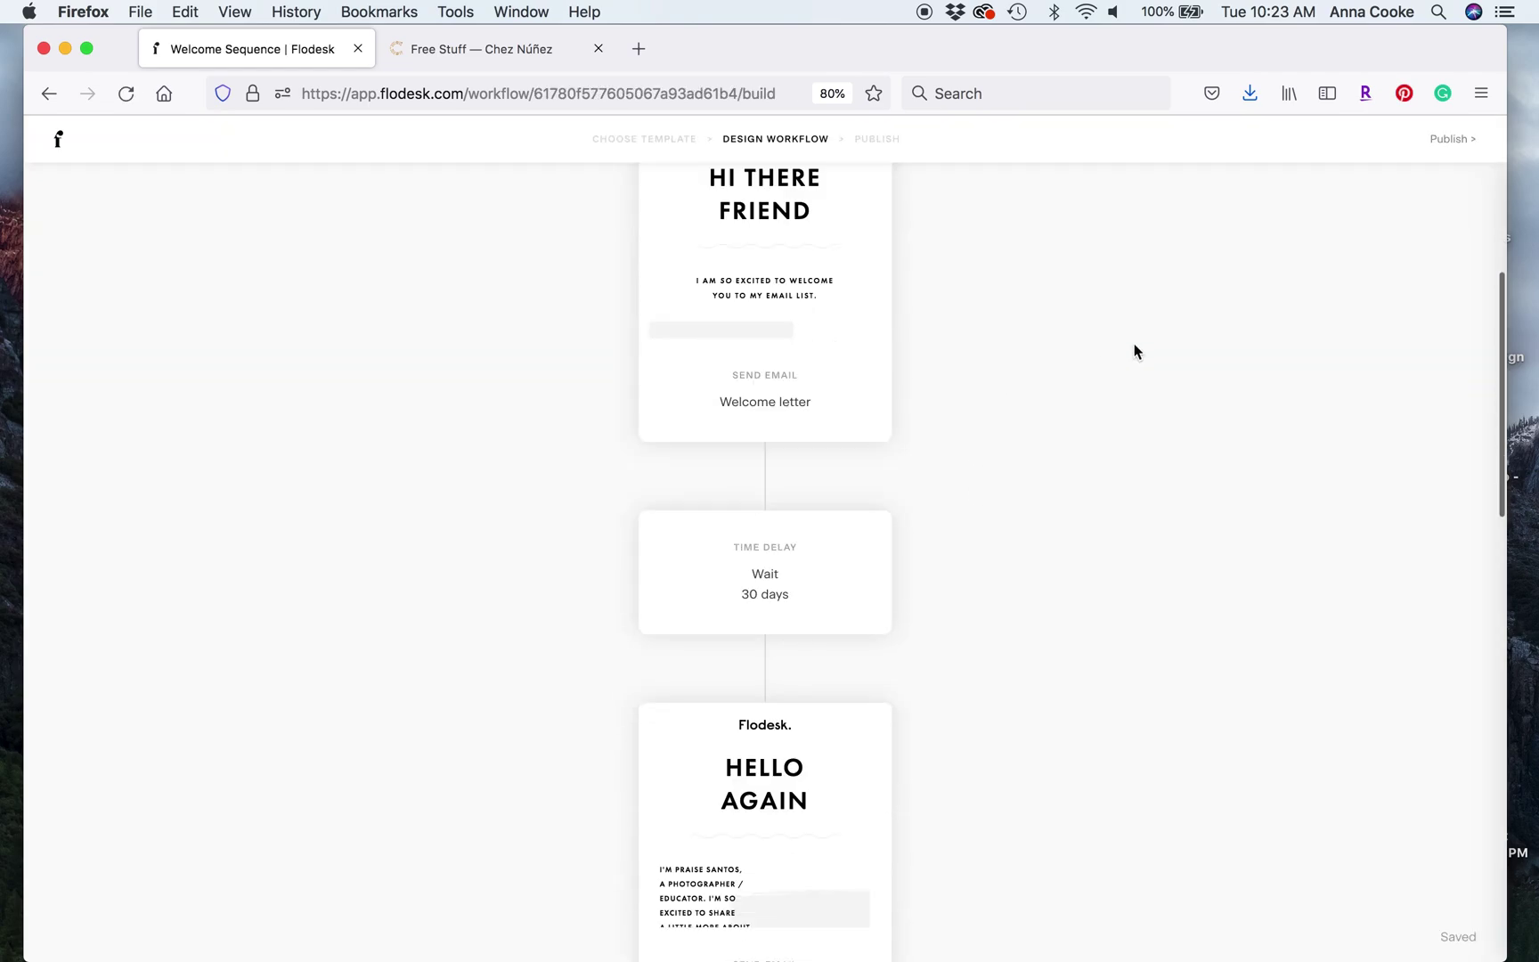
scroll(1133, 351, up, 15)
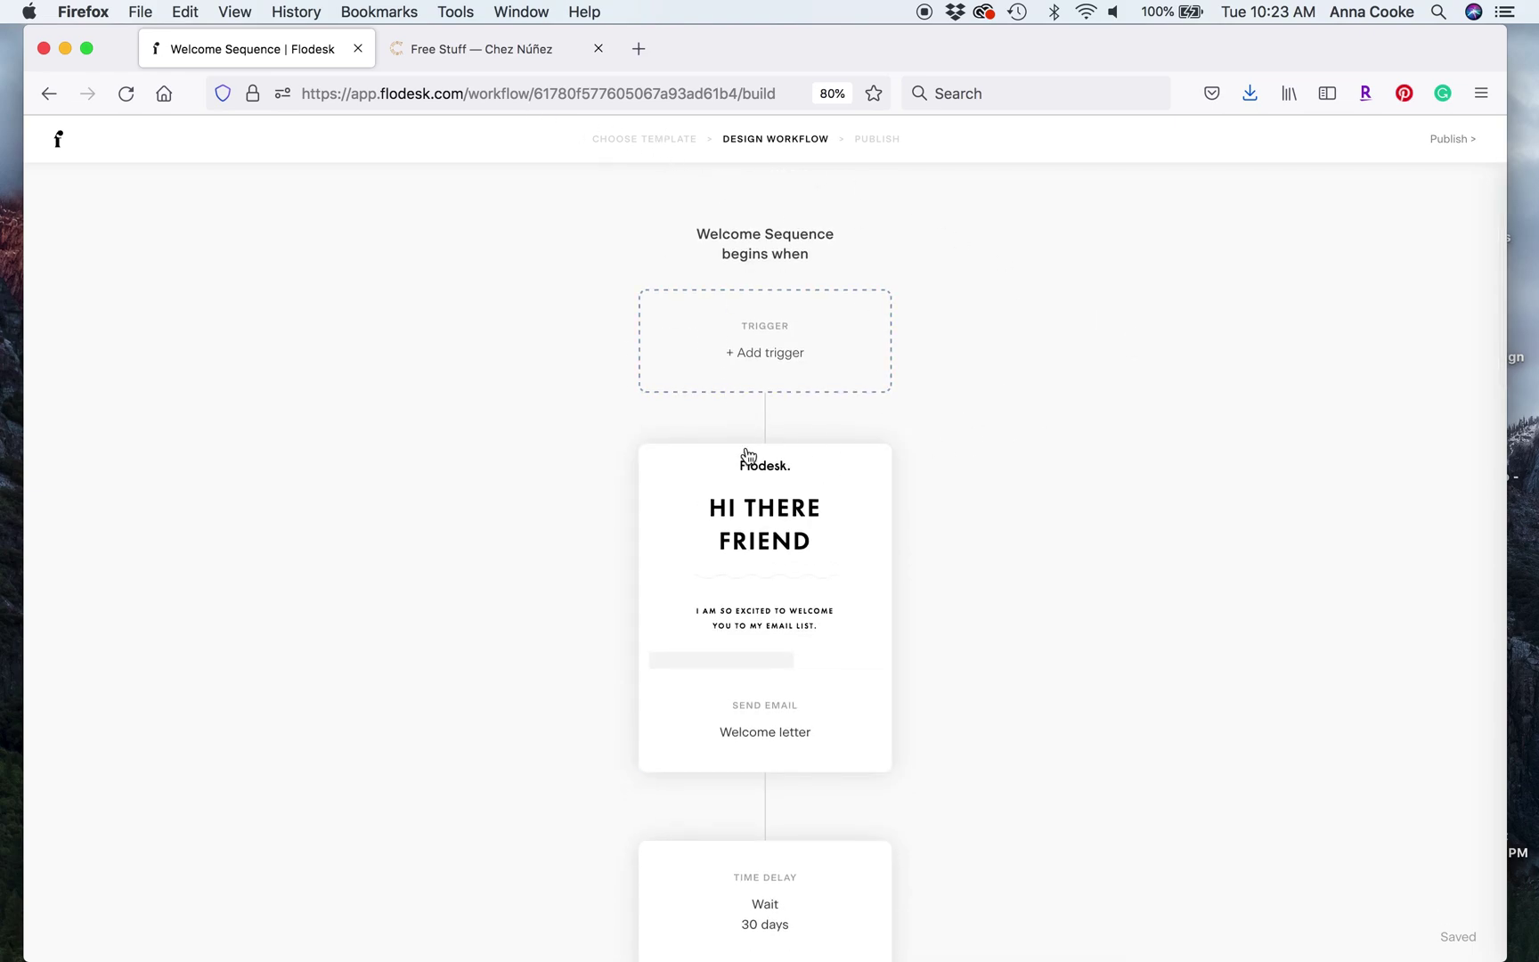
Delete the Welcome letter email, the time delay following it and the About me email from the workflow.
click(764, 538)
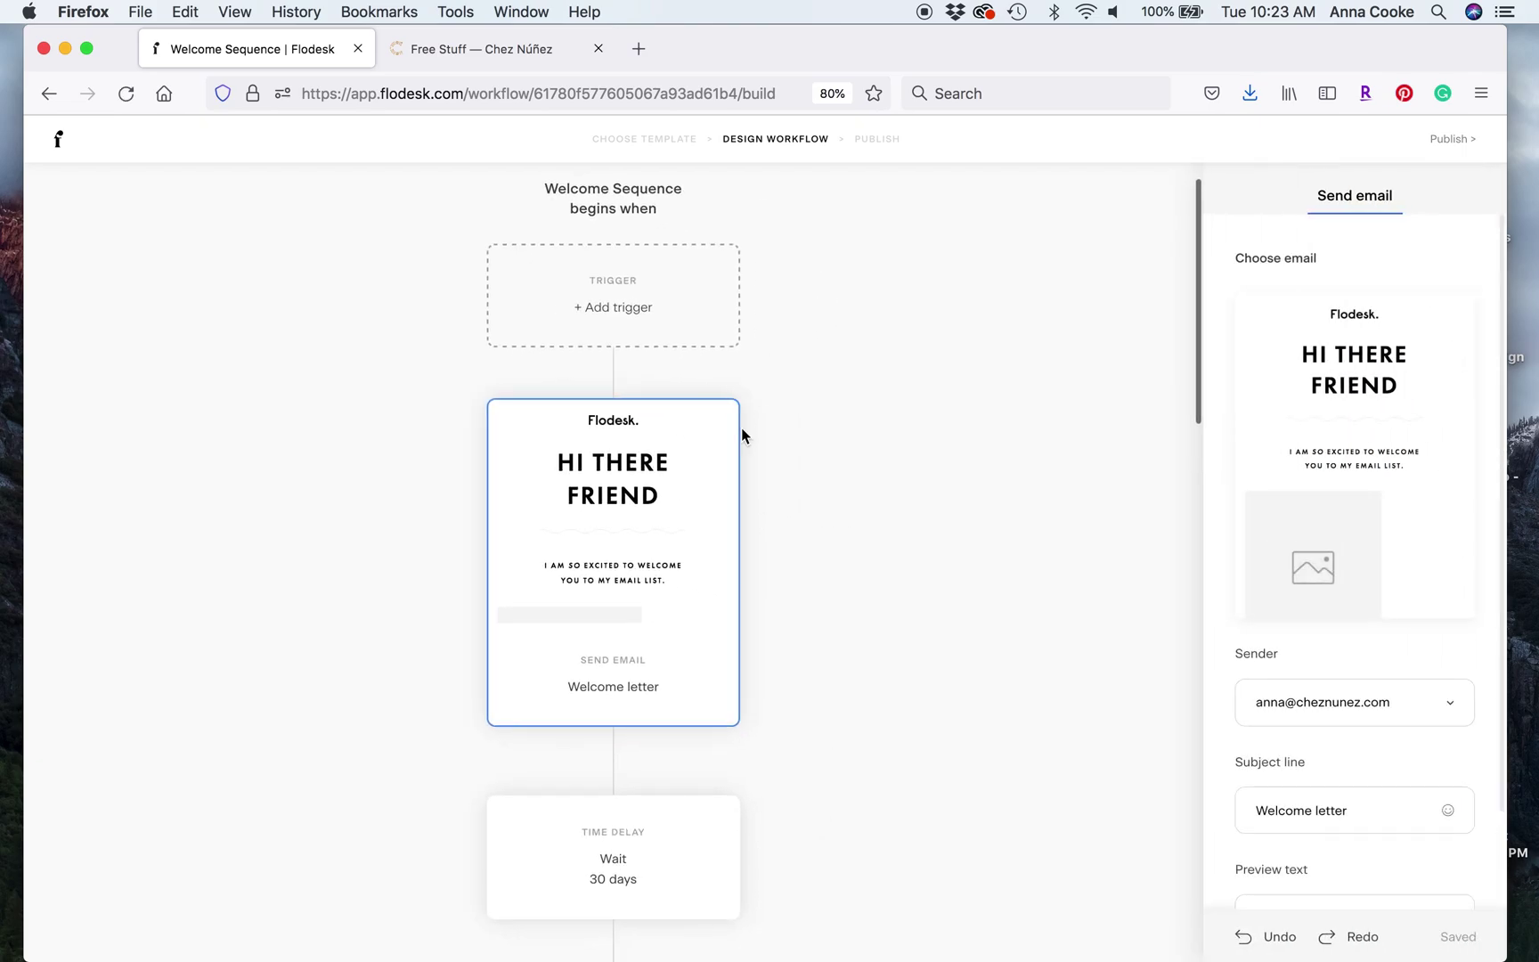
click(740, 399)
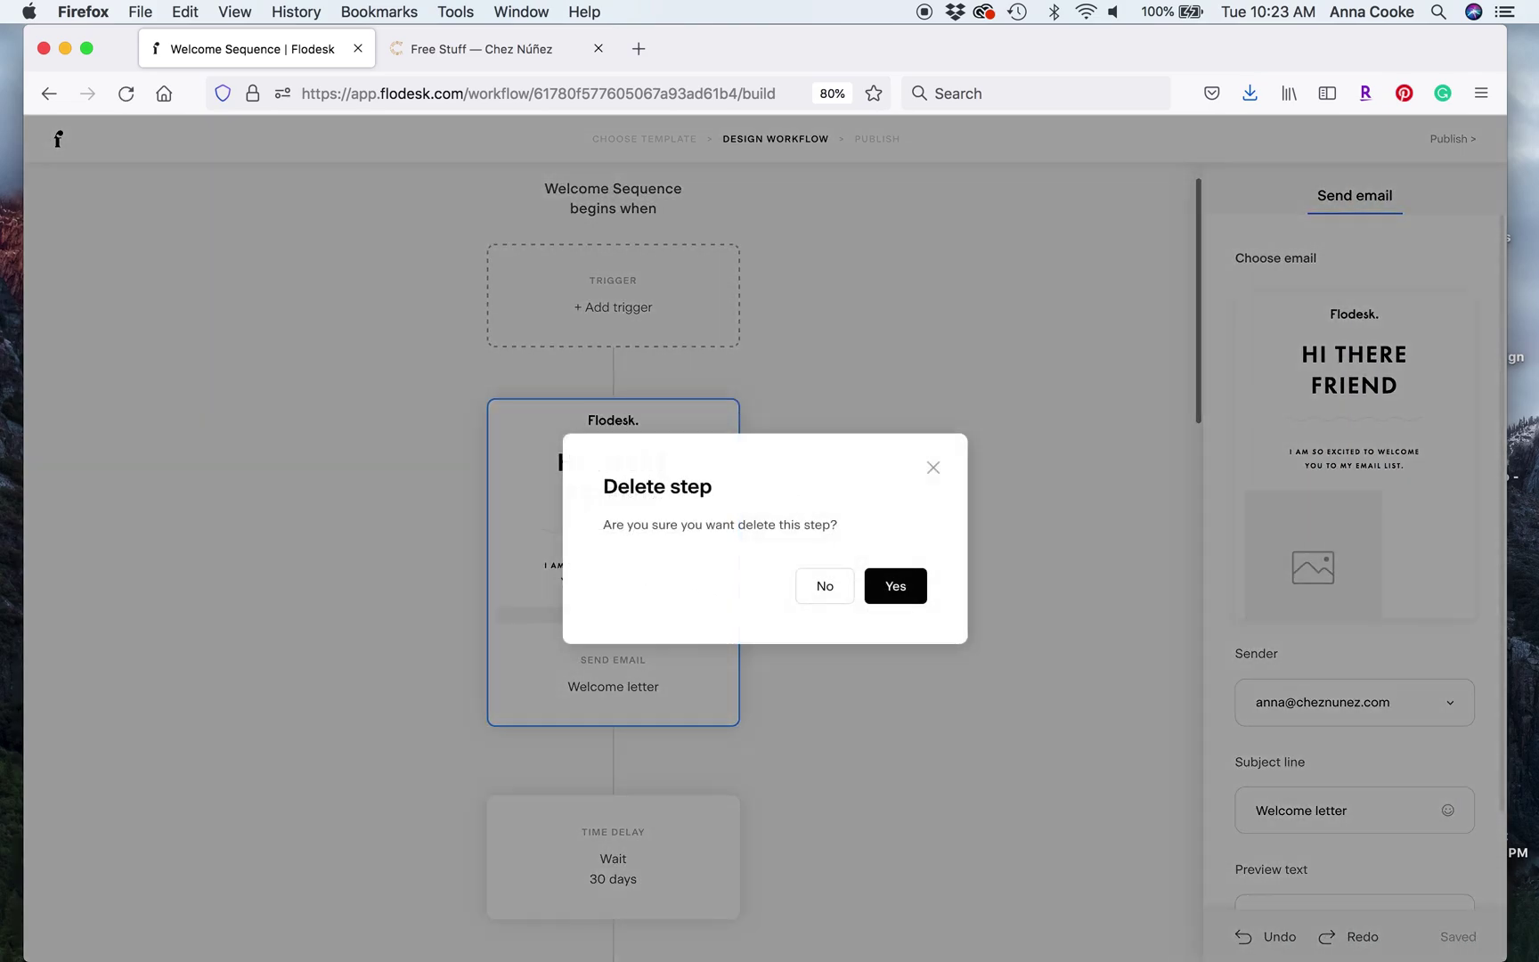
click(897, 588)
click(739, 444)
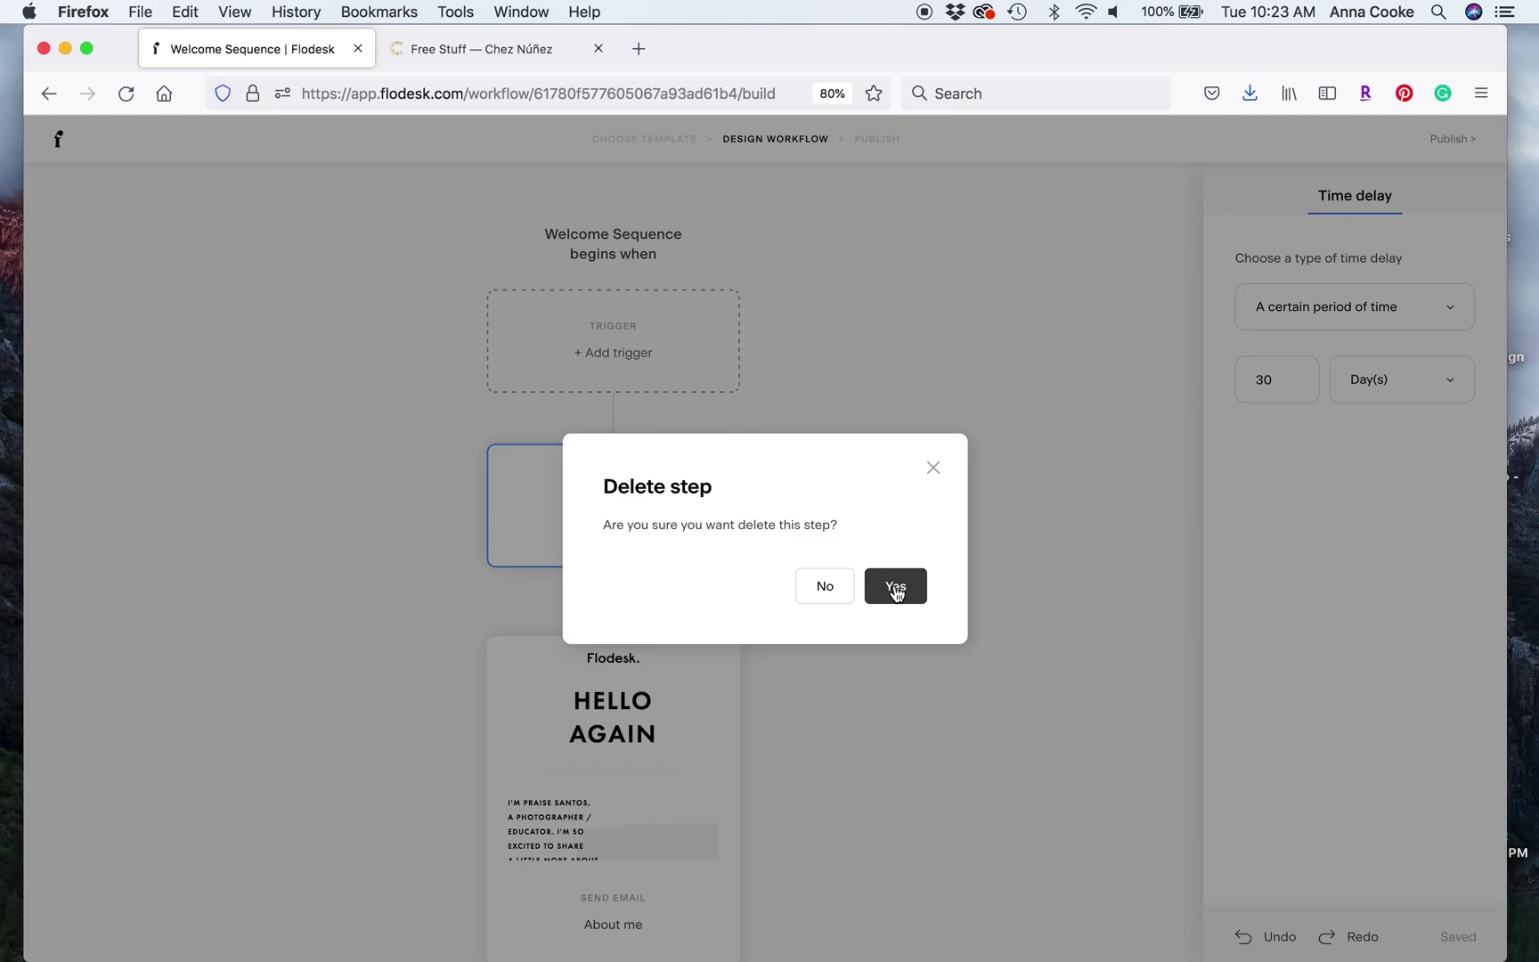
click(898, 588)
click(740, 444)
click(898, 588)
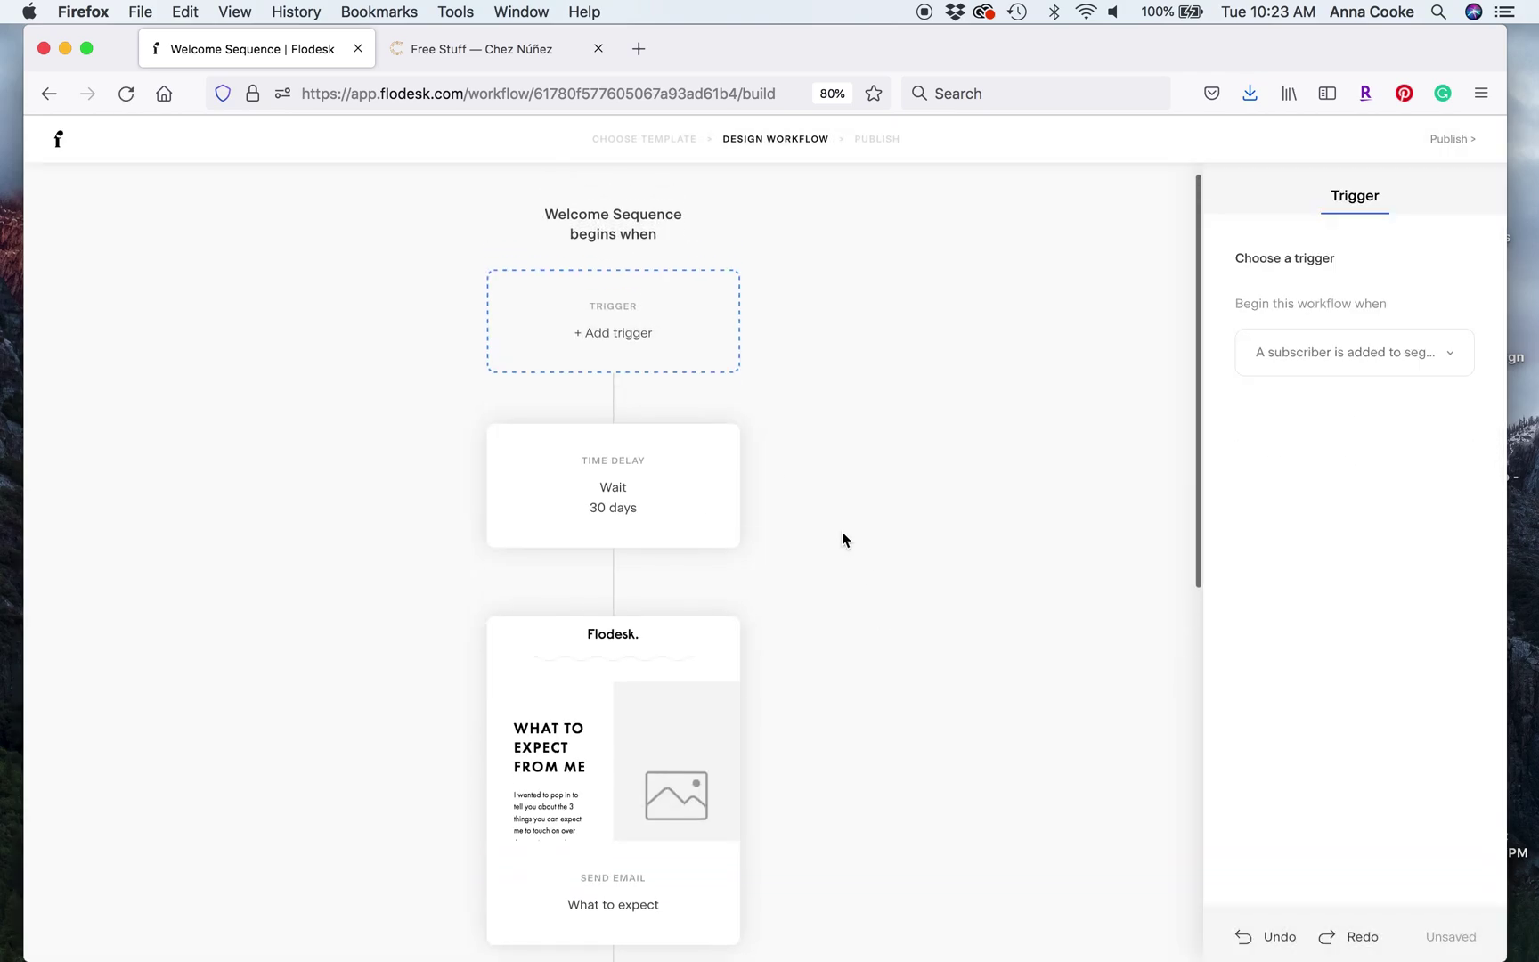
Delete the remaining time delays and the "What to expect" and "A personal, vulnerable story" emails, leaving only the trigger.
click(740, 444)
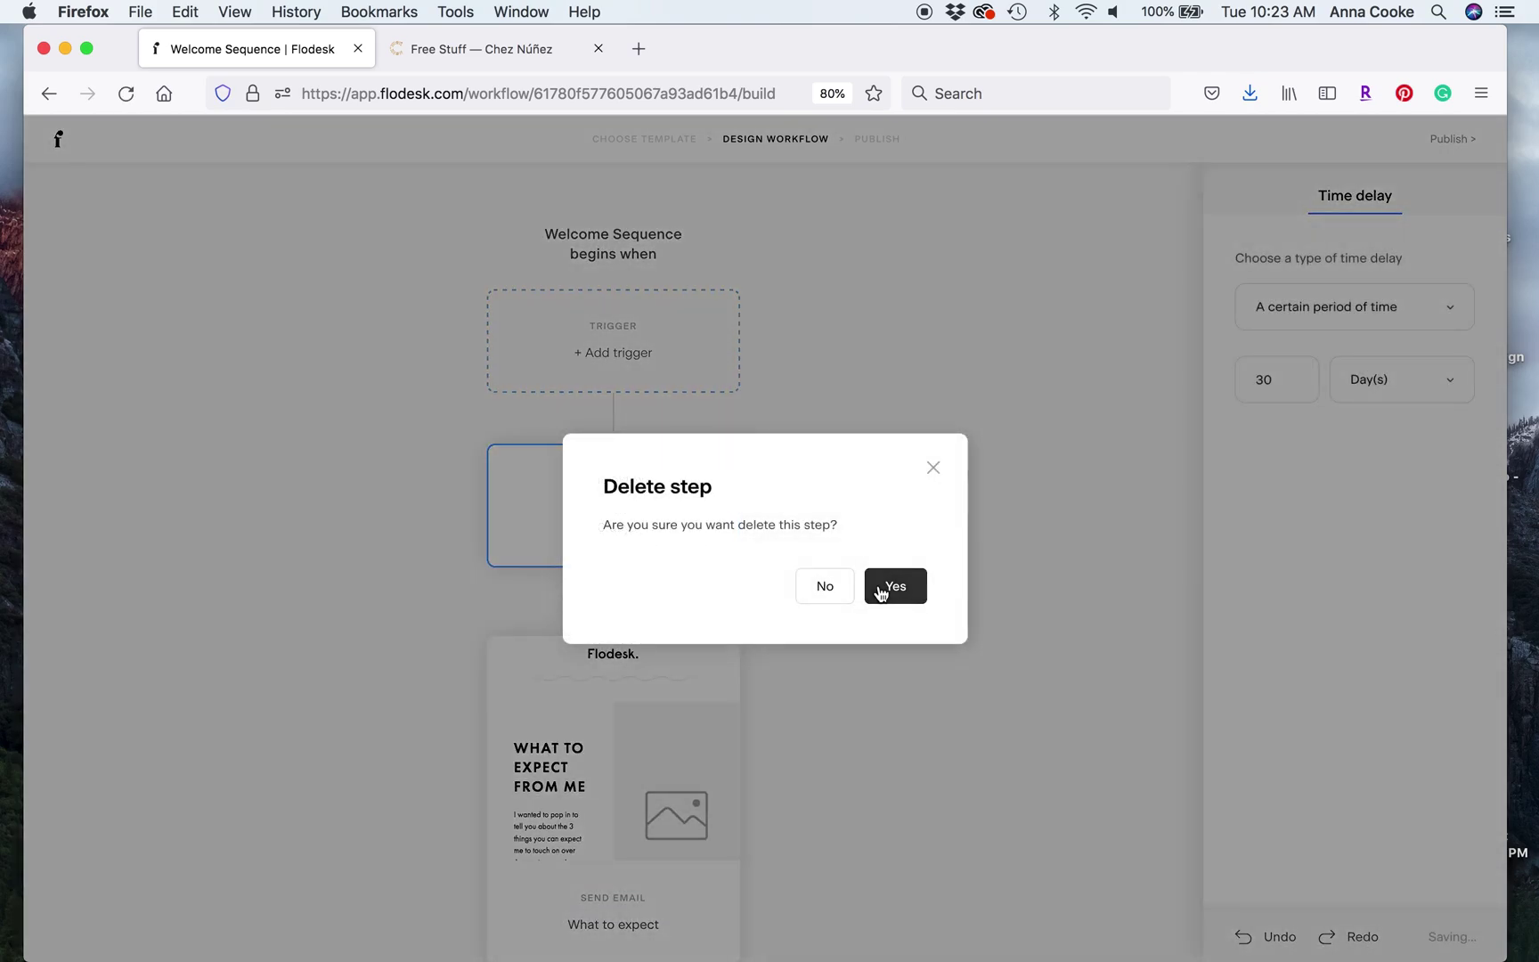
click(895, 587)
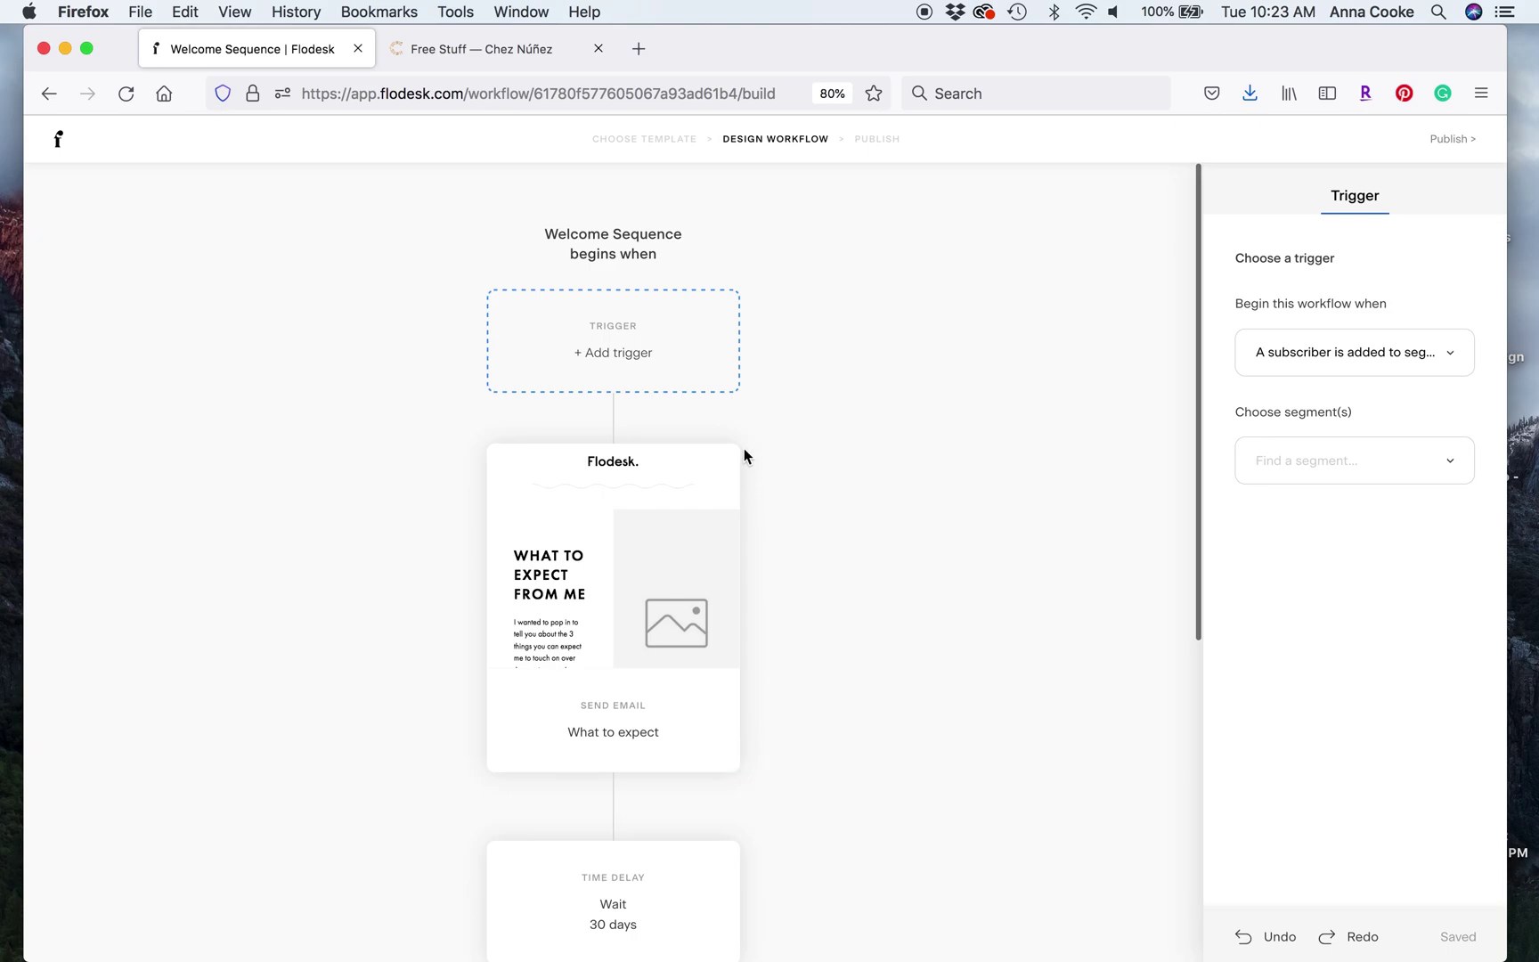
click(740, 444)
click(898, 587)
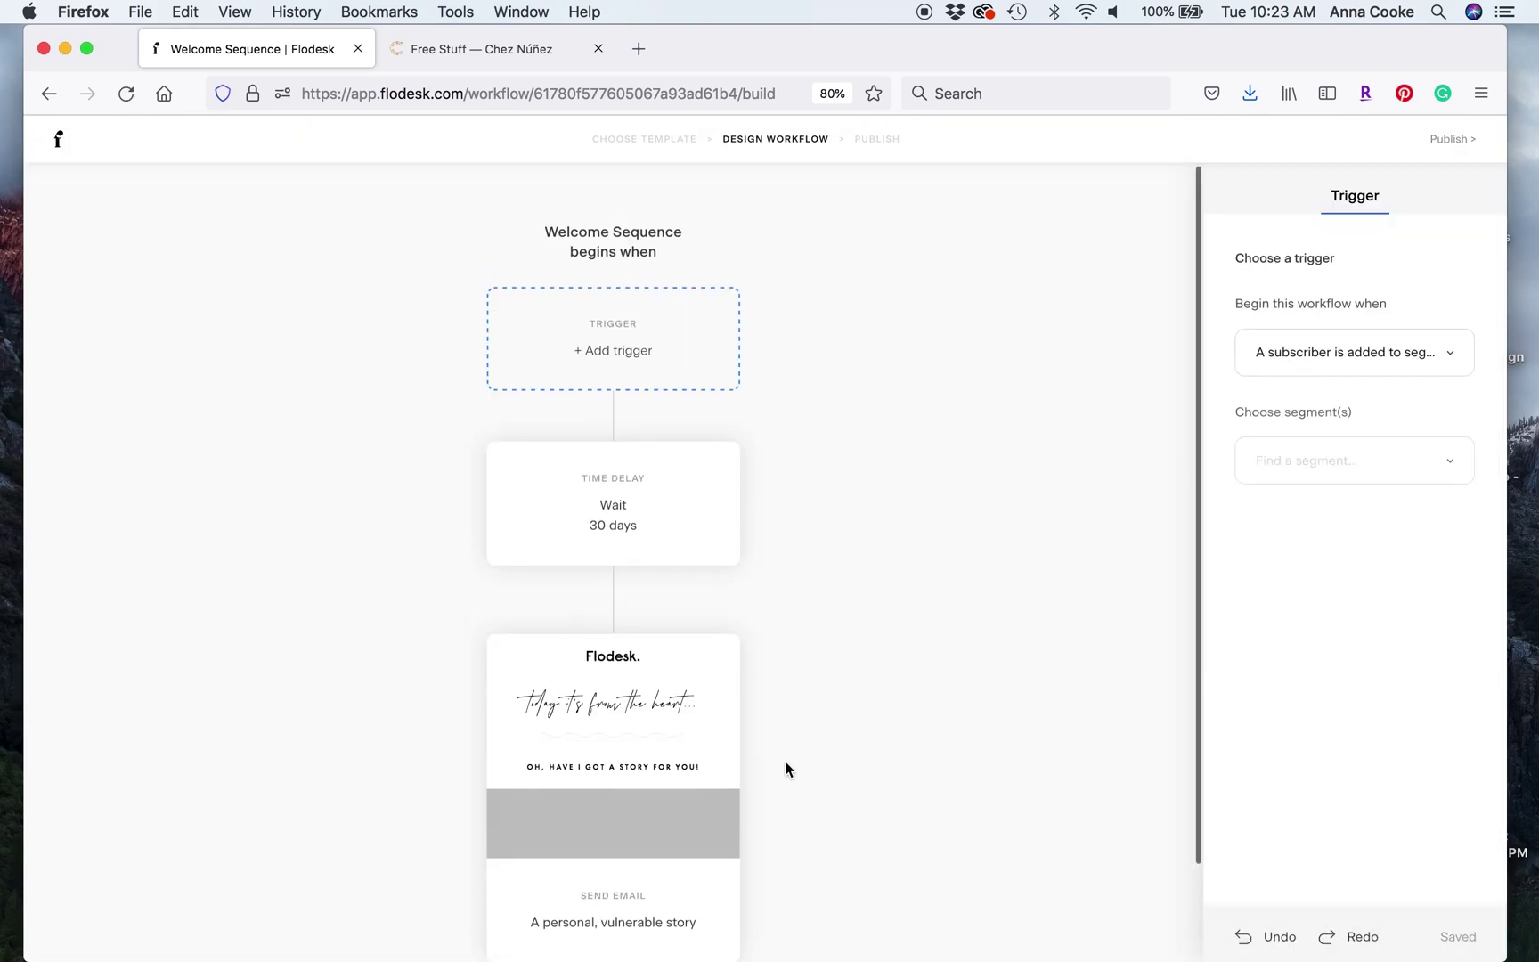
click(739, 637)
click(899, 590)
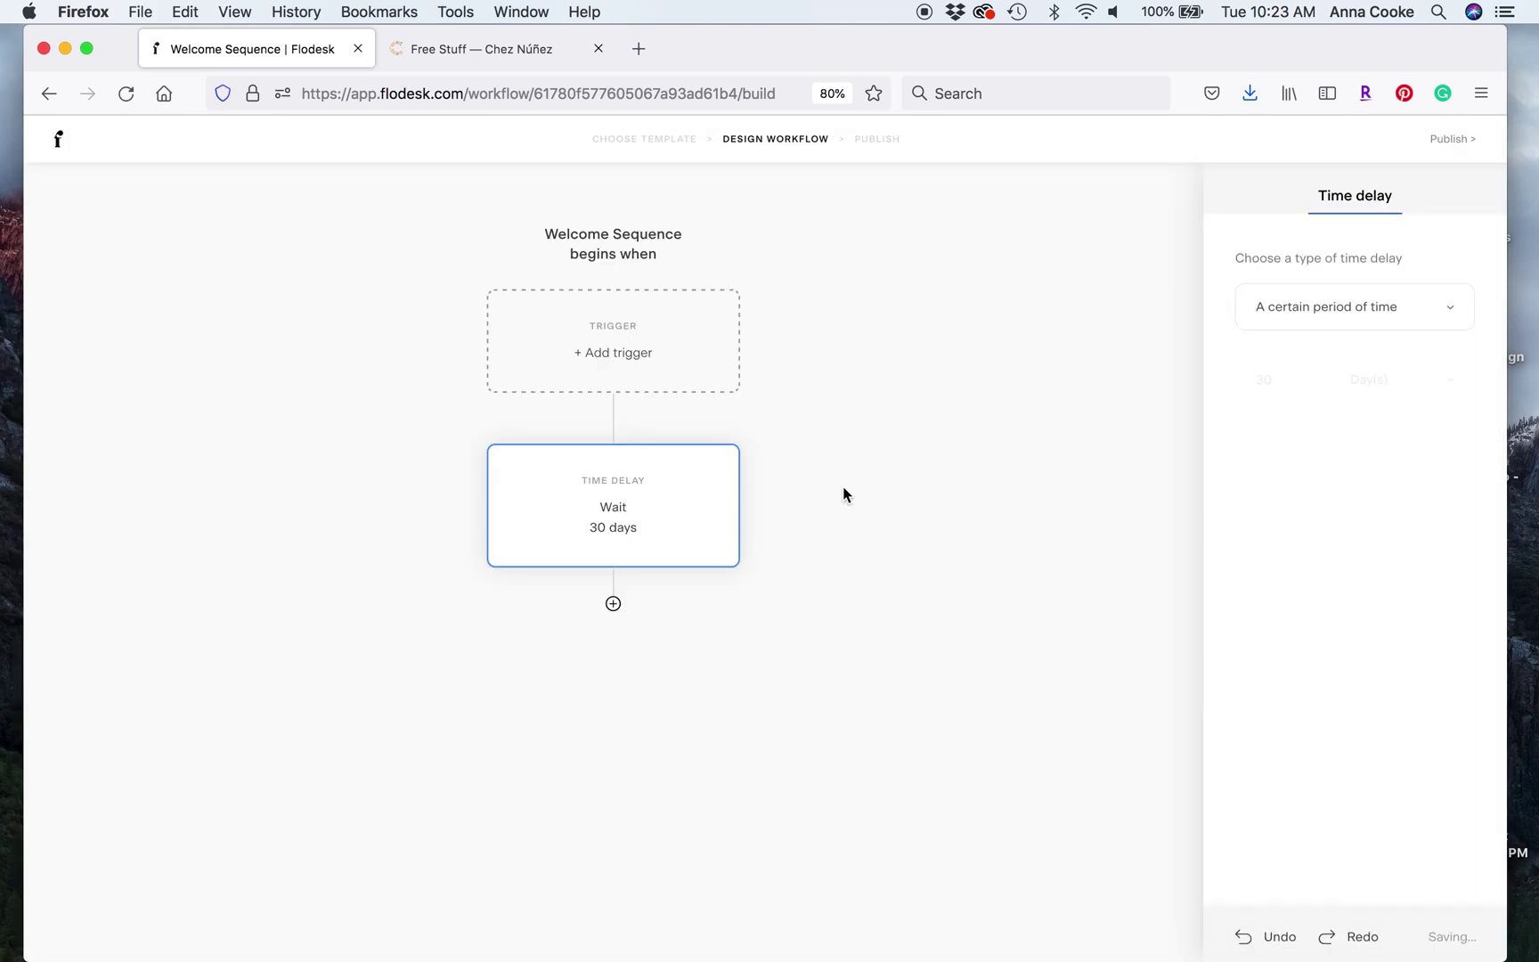
click(740, 444)
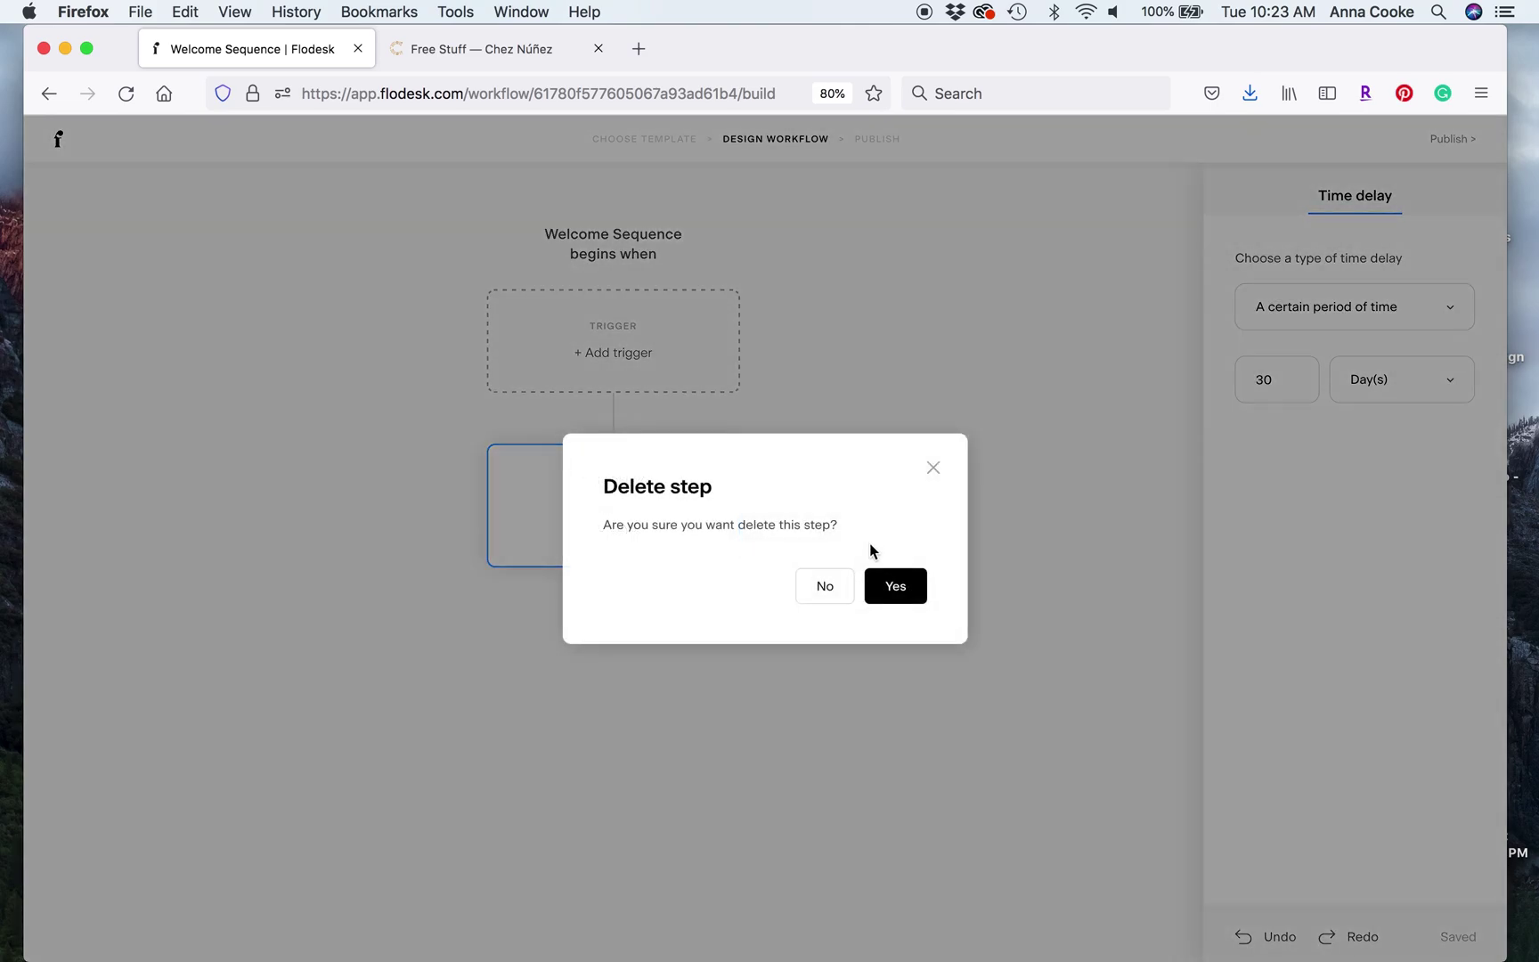
click(897, 588)
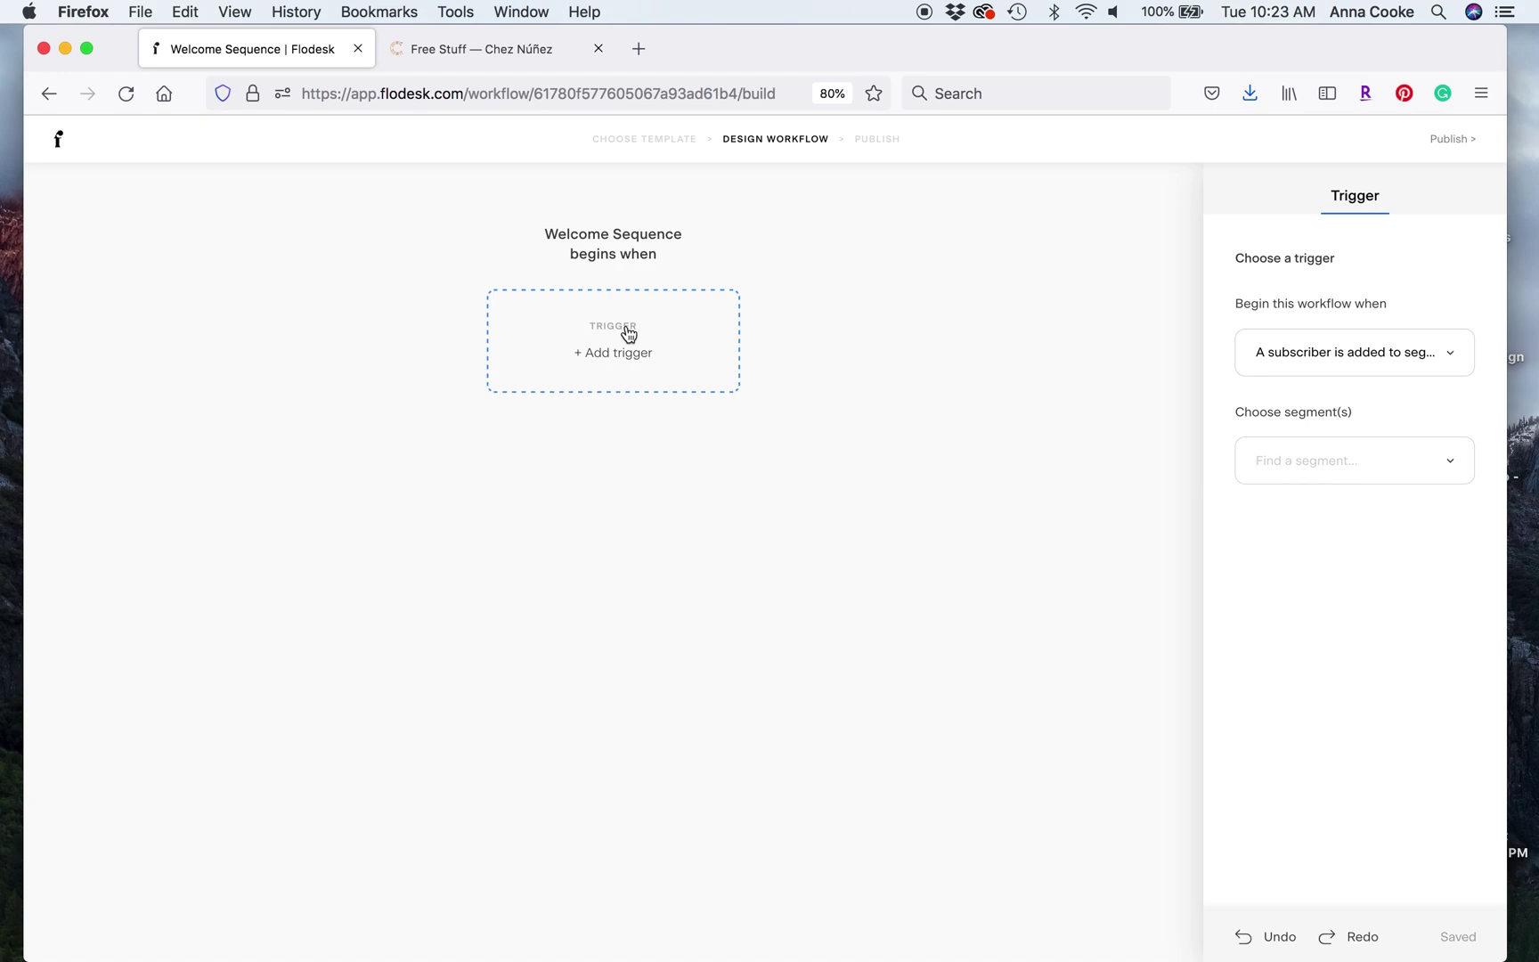
Set the workflow to begin when a subscriber is added to segment(s) and open the list of segments.
click(1445, 361)
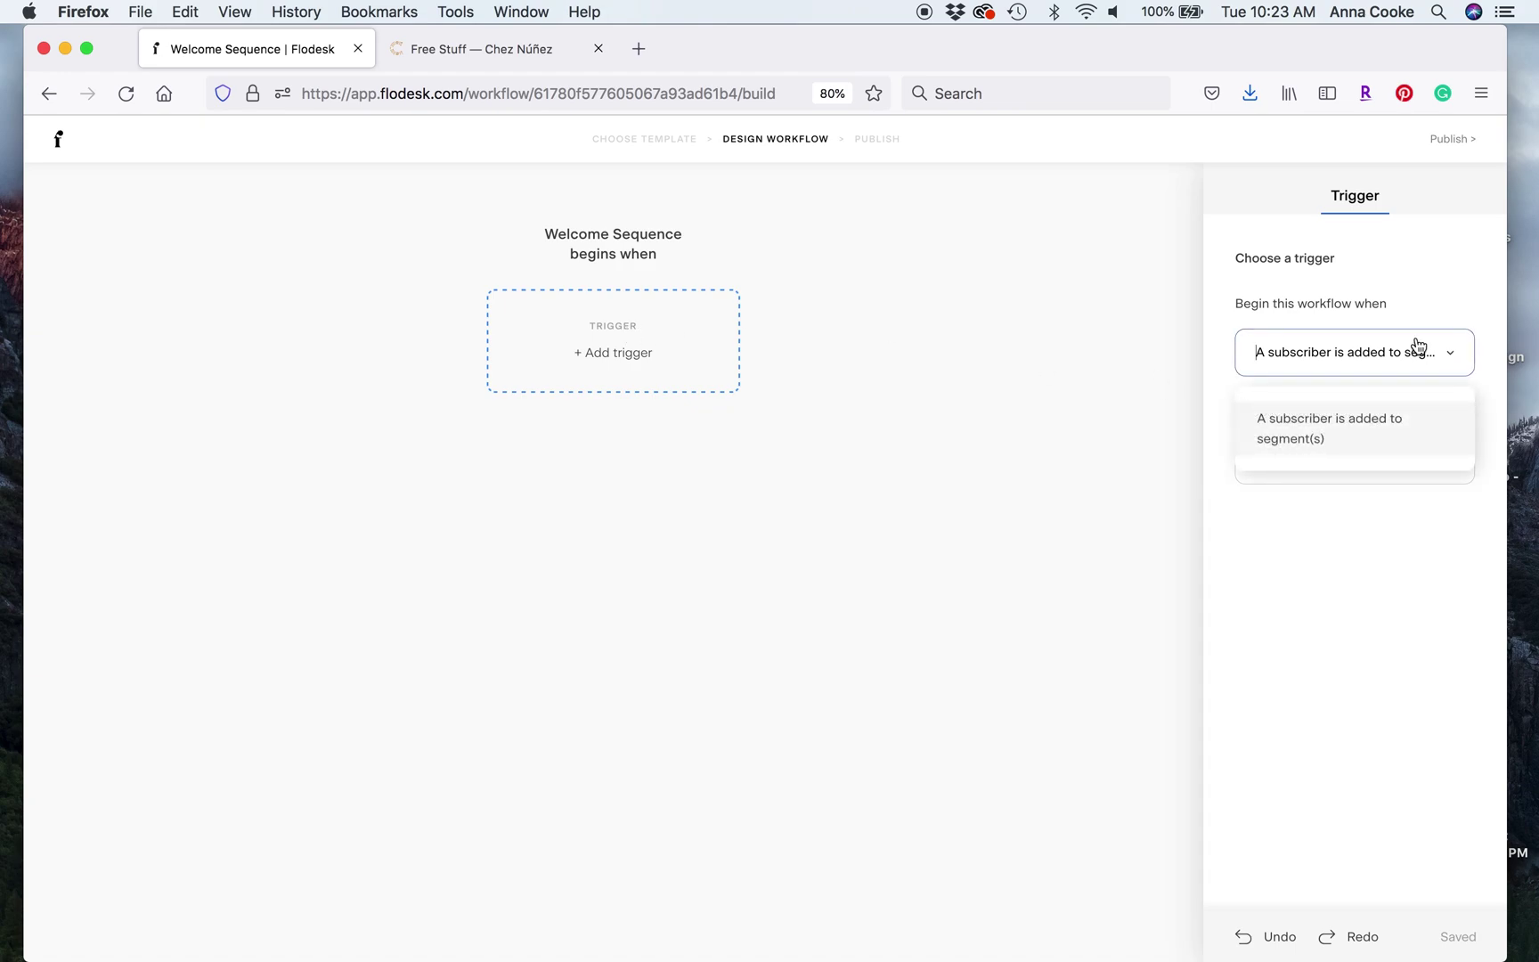
click(1354, 447)
click(1456, 470)
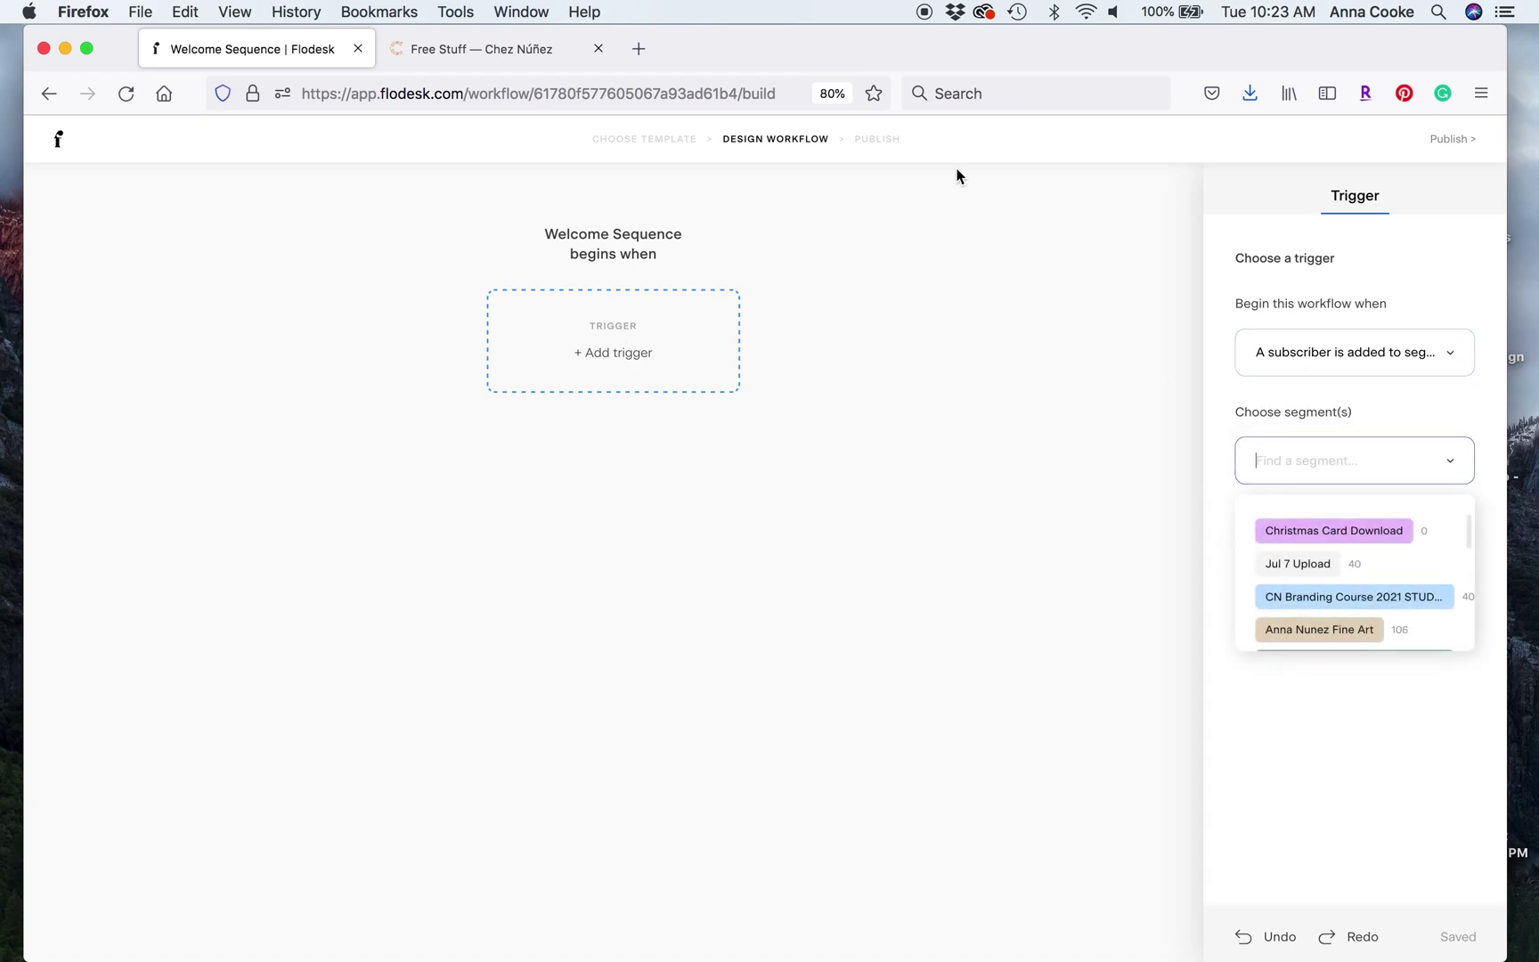
Switch to the Chez Núñez website, open the Valentine's Day Cards page from Free Stuff, and return to the Flodesk workflow.
click(488, 45)
scroll(855, 577, down, 7)
scroll(855, 577, down, 10)
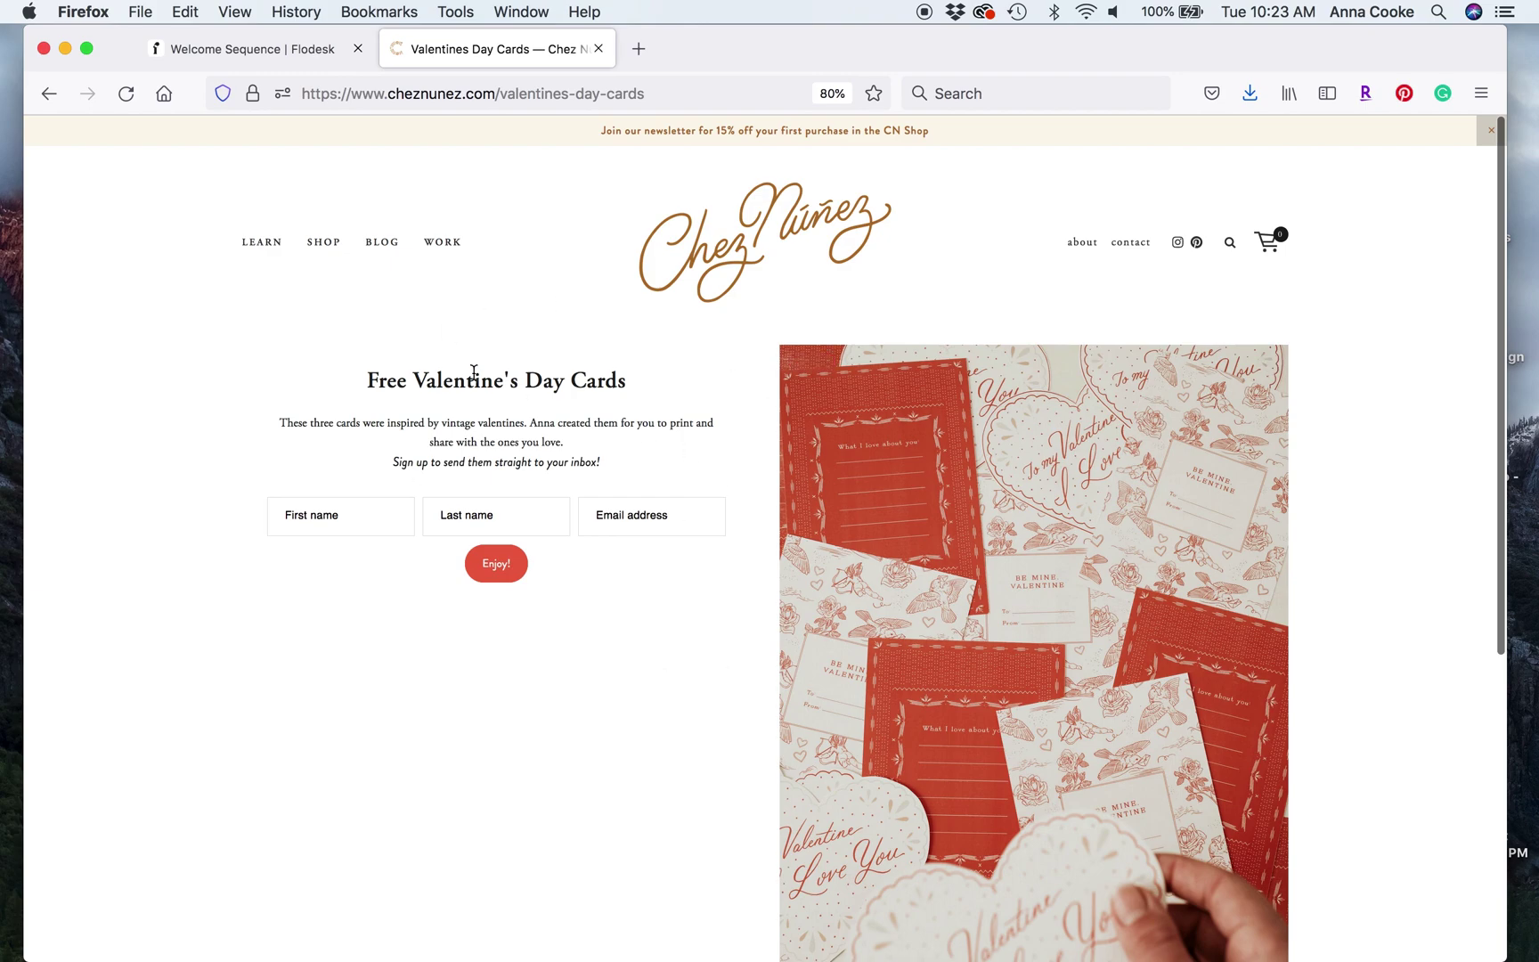
click(297, 50)
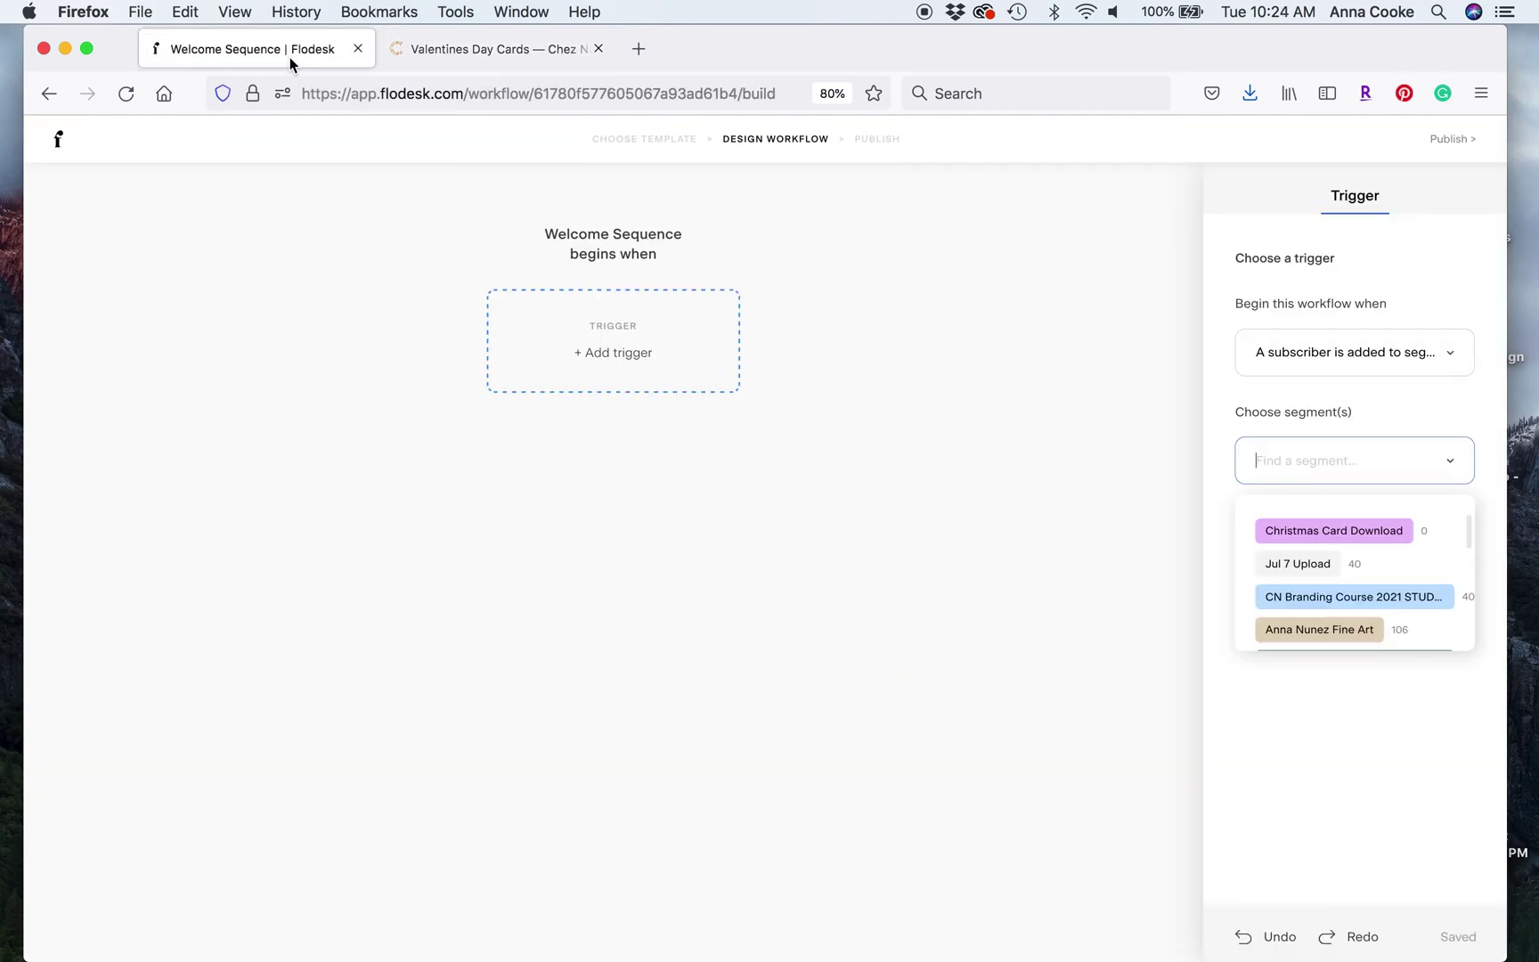
Choose Valentine's Day Cards as the trigger segment and check its sign-up form on the Chez Núñez website.
scroll(1413, 606, down, 10)
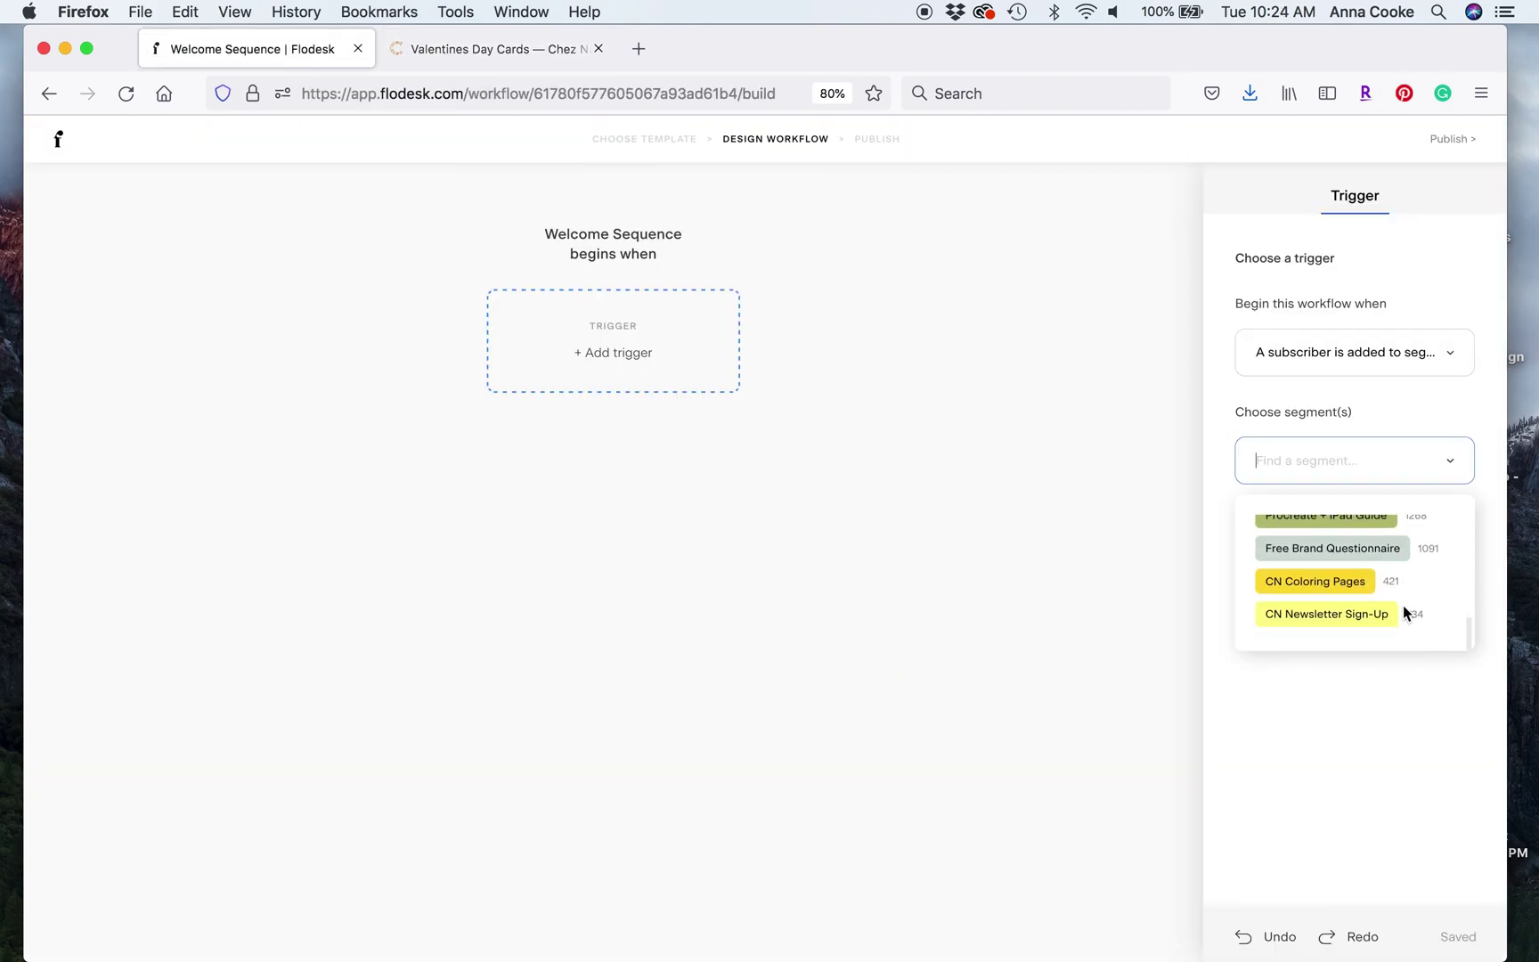
scroll(1403, 609, up, 2)
scroll(1405, 612, down, 5)
click(1336, 639)
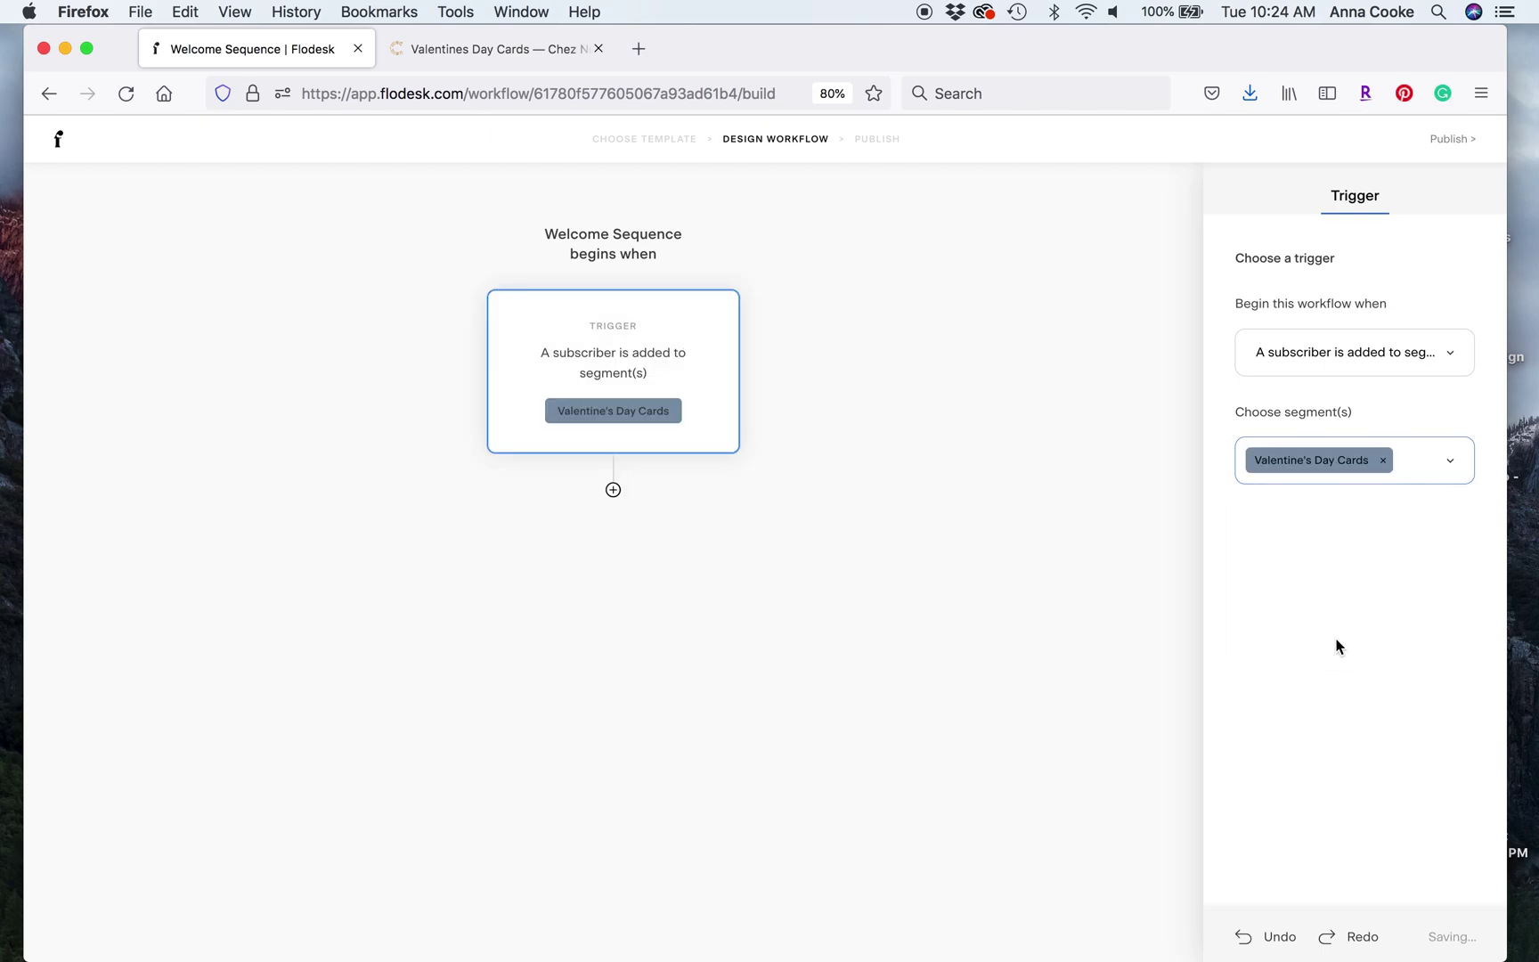
click(489, 46)
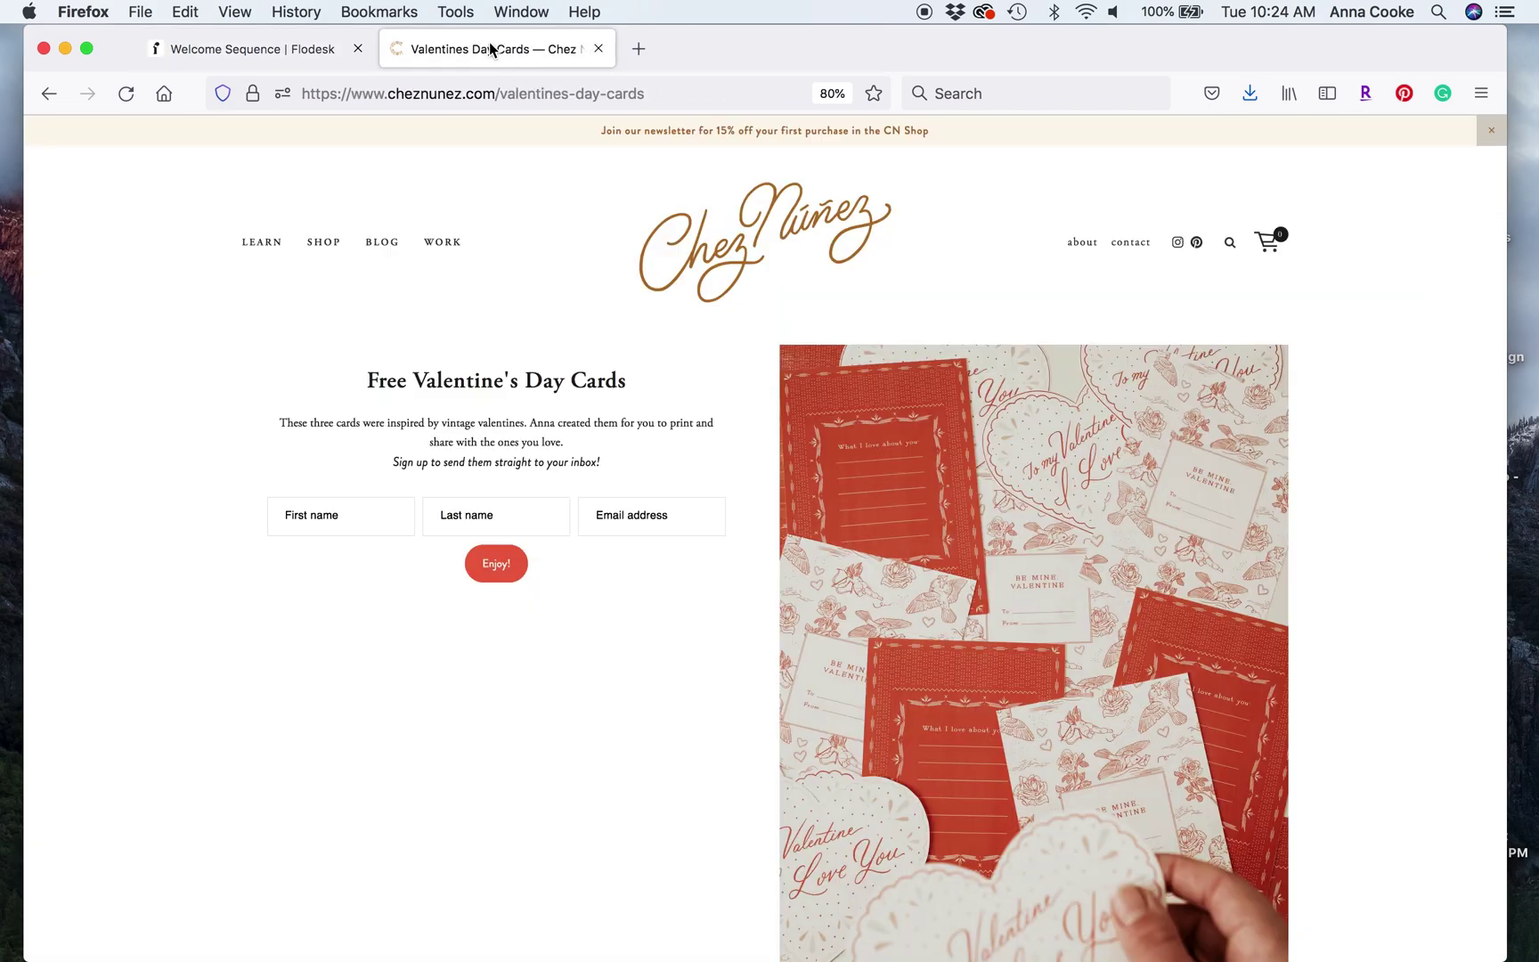
click(225, 50)
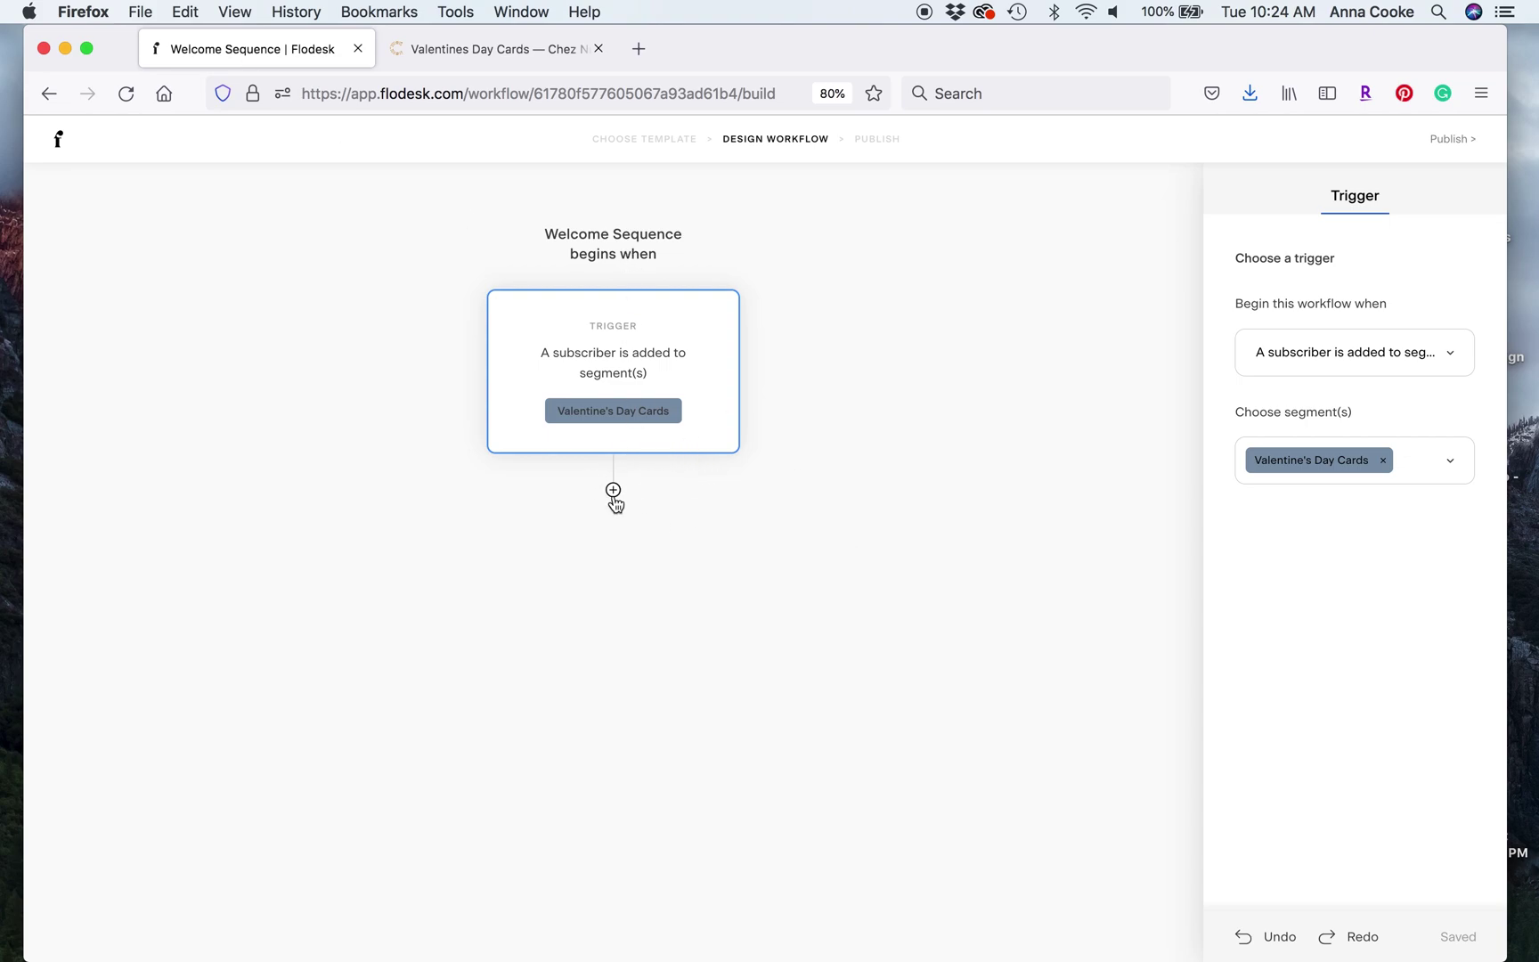
Add a 1-day time delay after the trigger and delete it again.
click(614, 489)
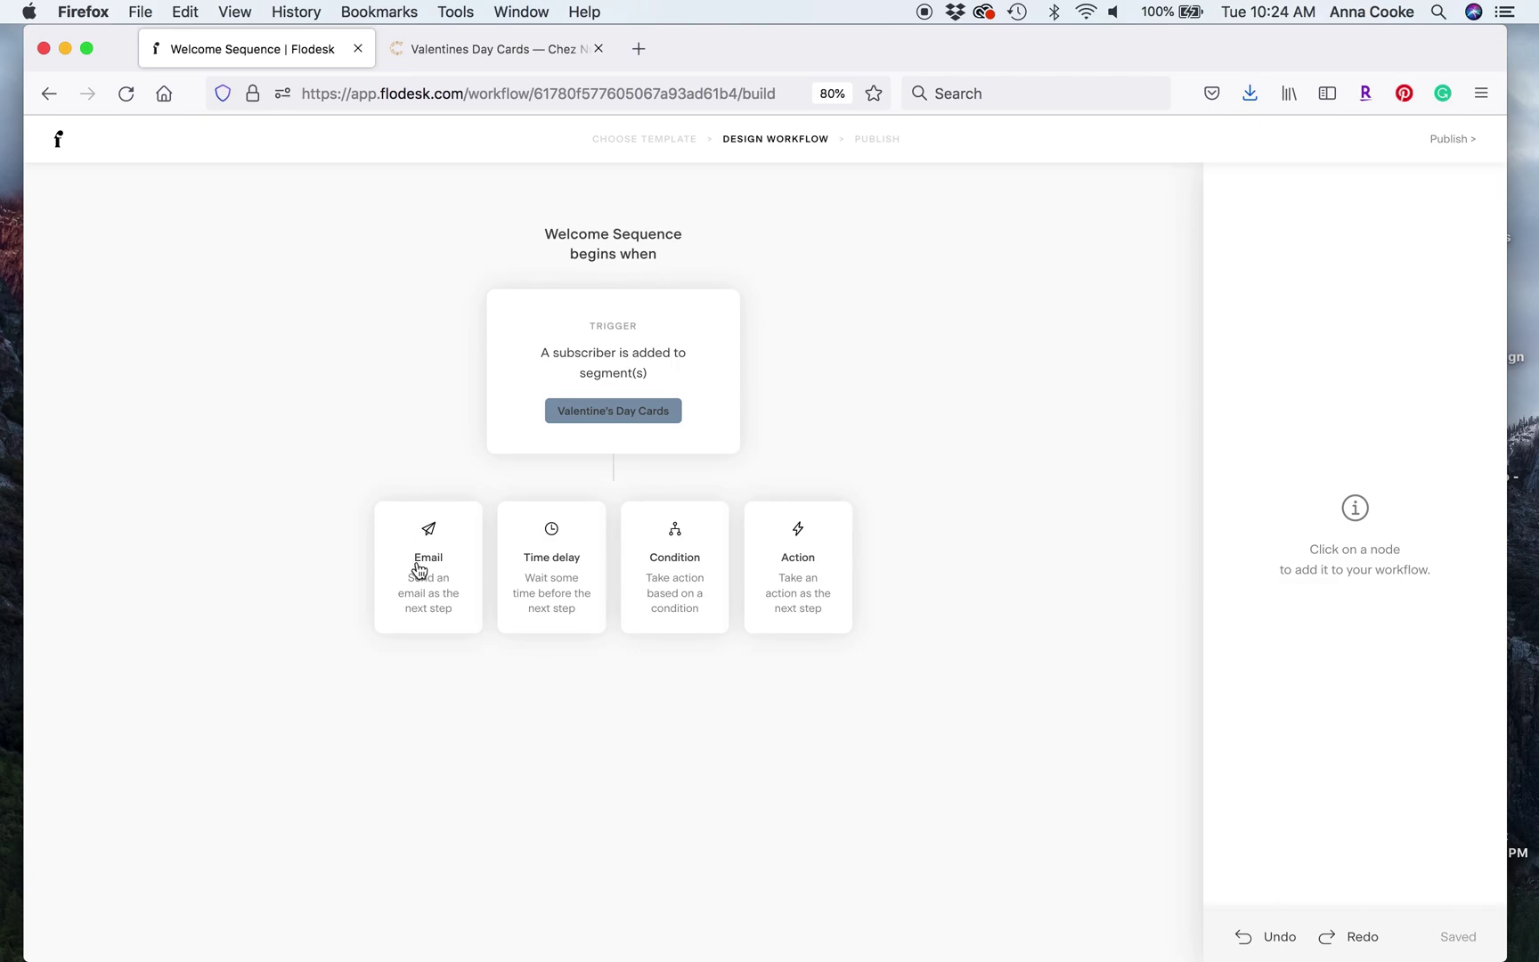
click(563, 561)
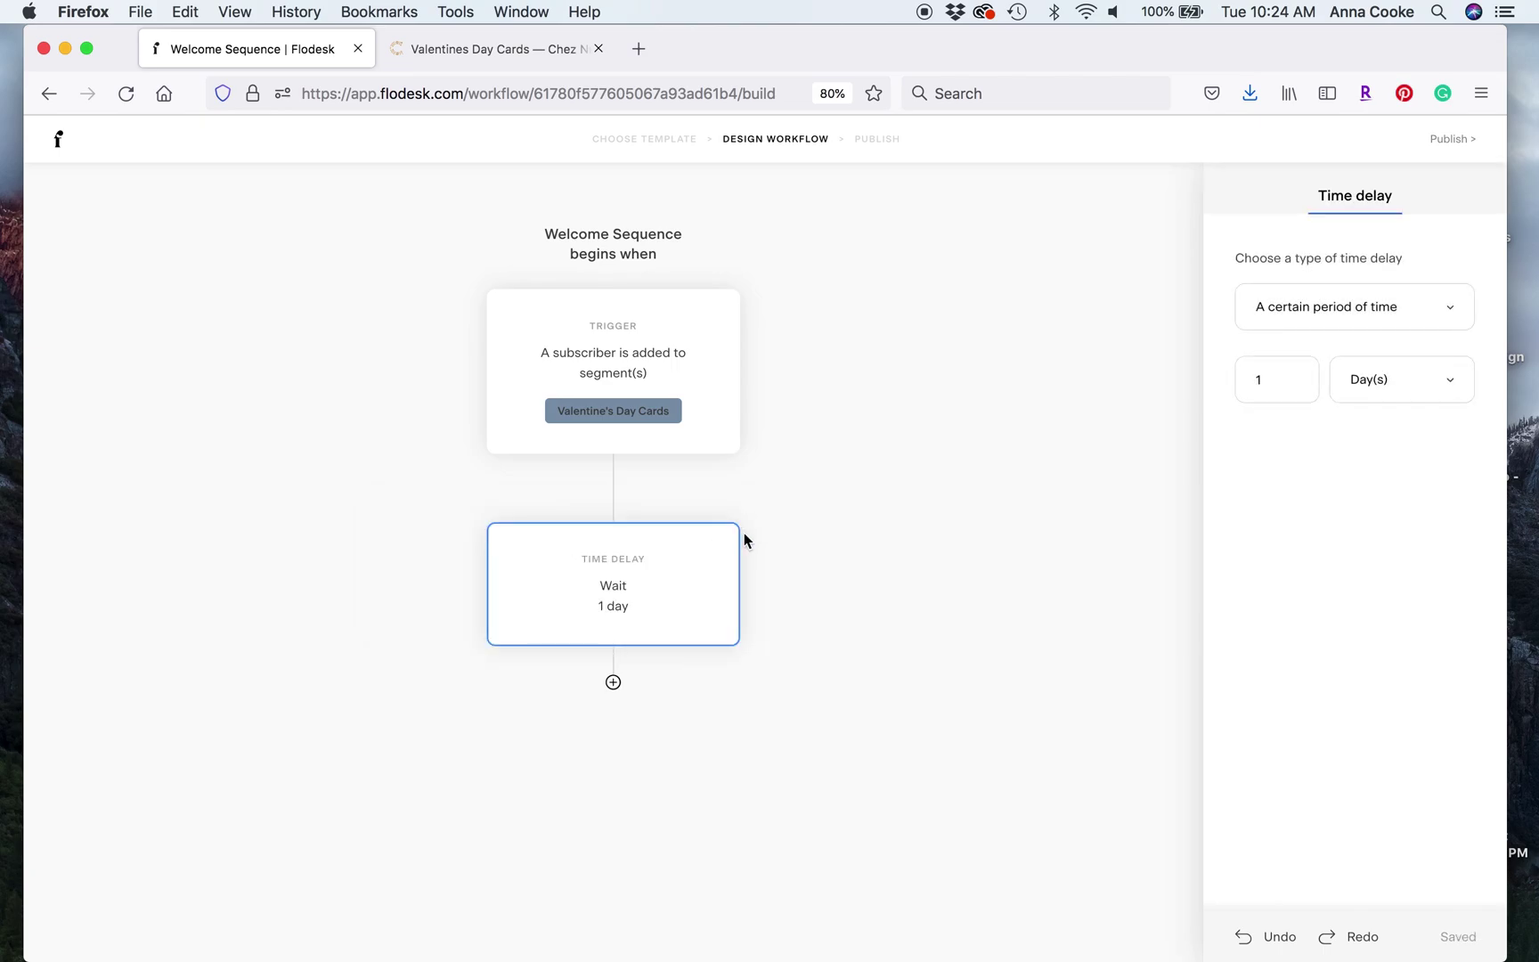
click(739, 524)
click(917, 596)
Add a send email step after the trigger and view the templates offered for a new email.
click(613, 492)
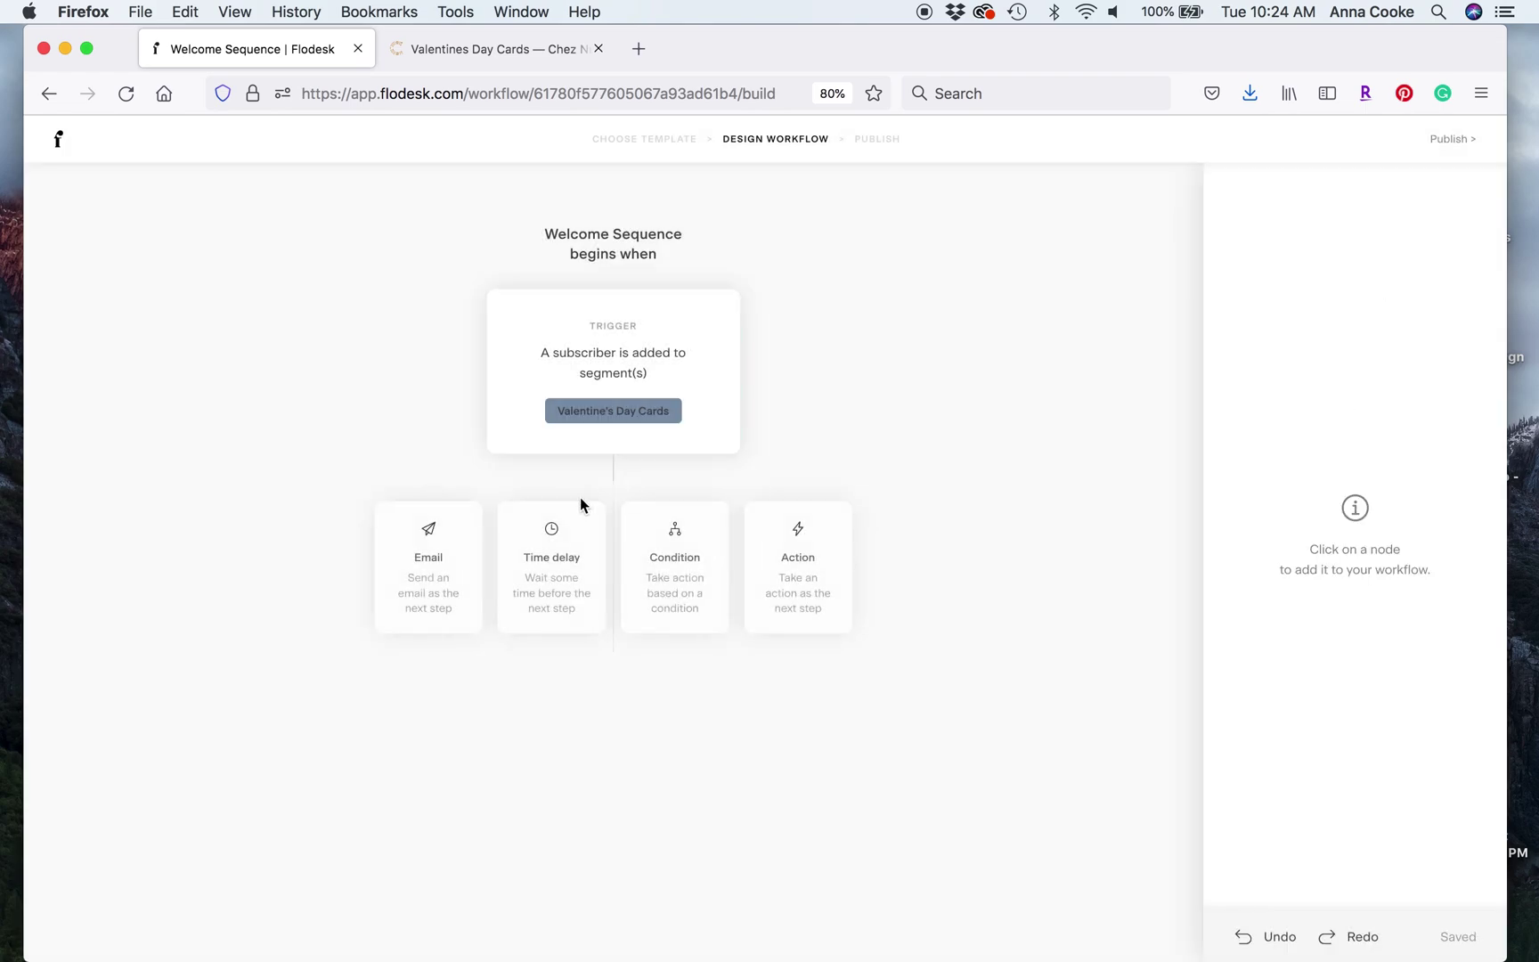
click(435, 567)
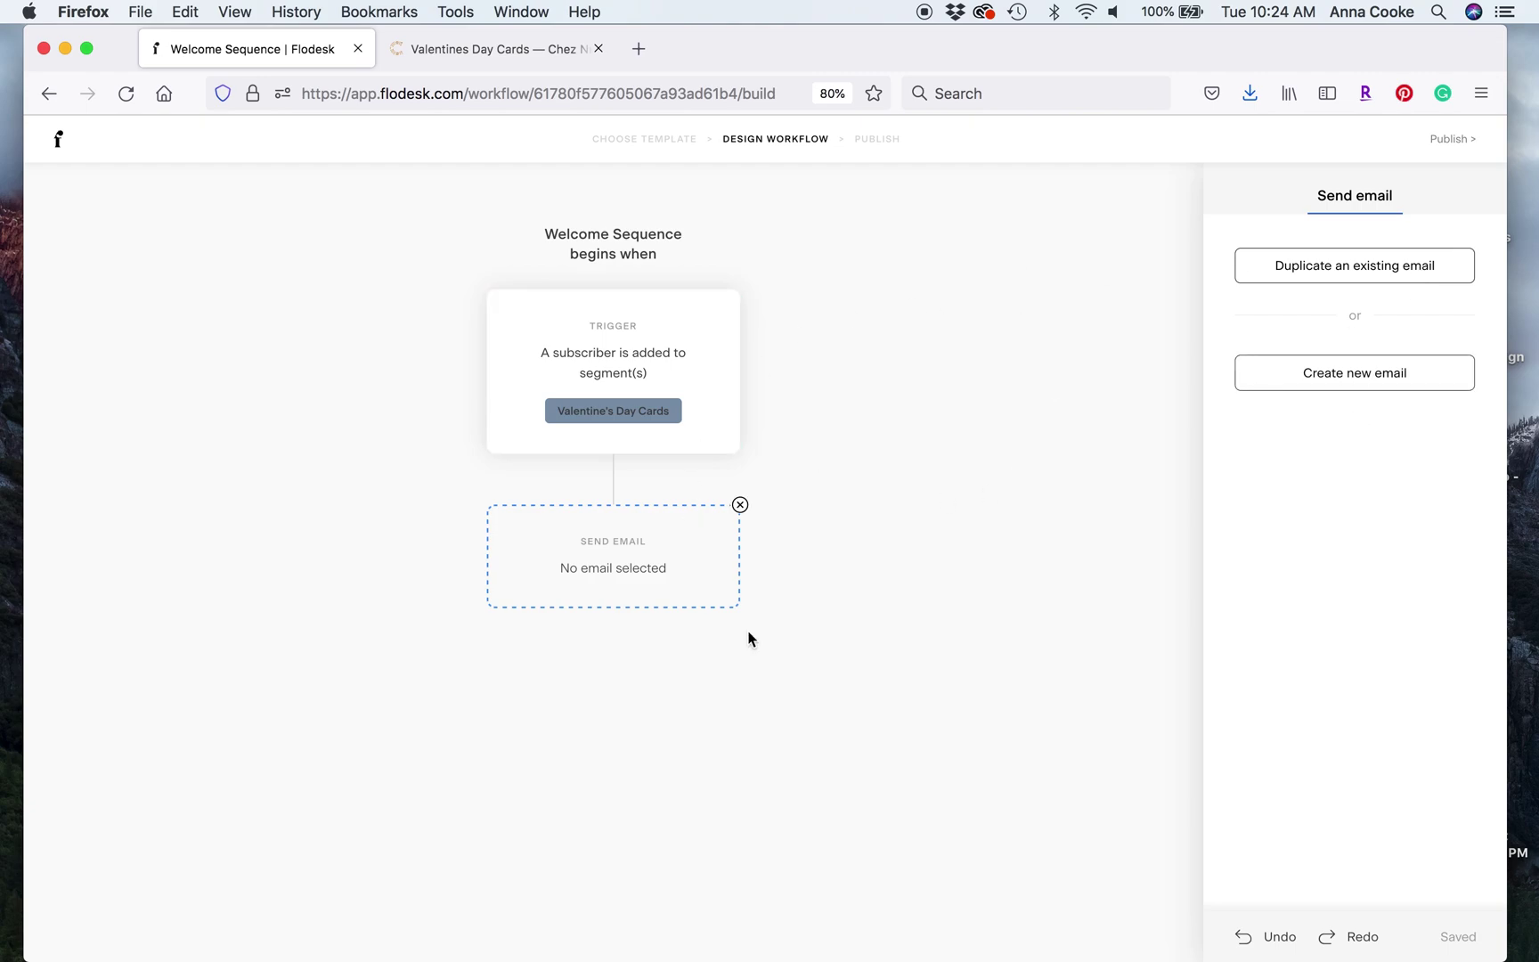
click(1344, 378)
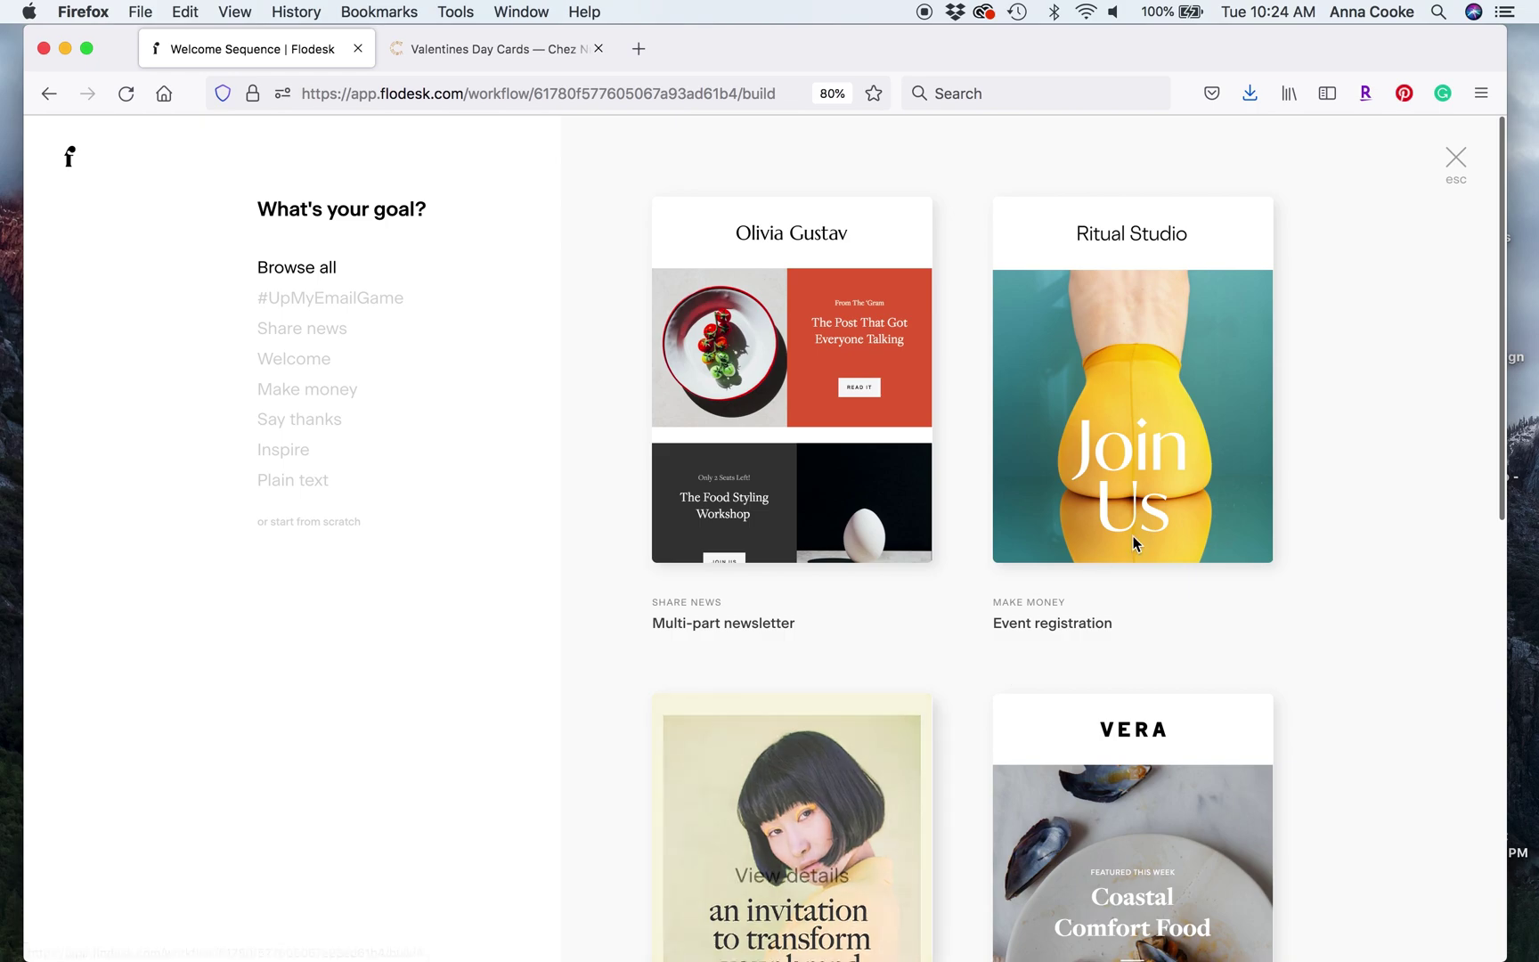
click(1455, 158)
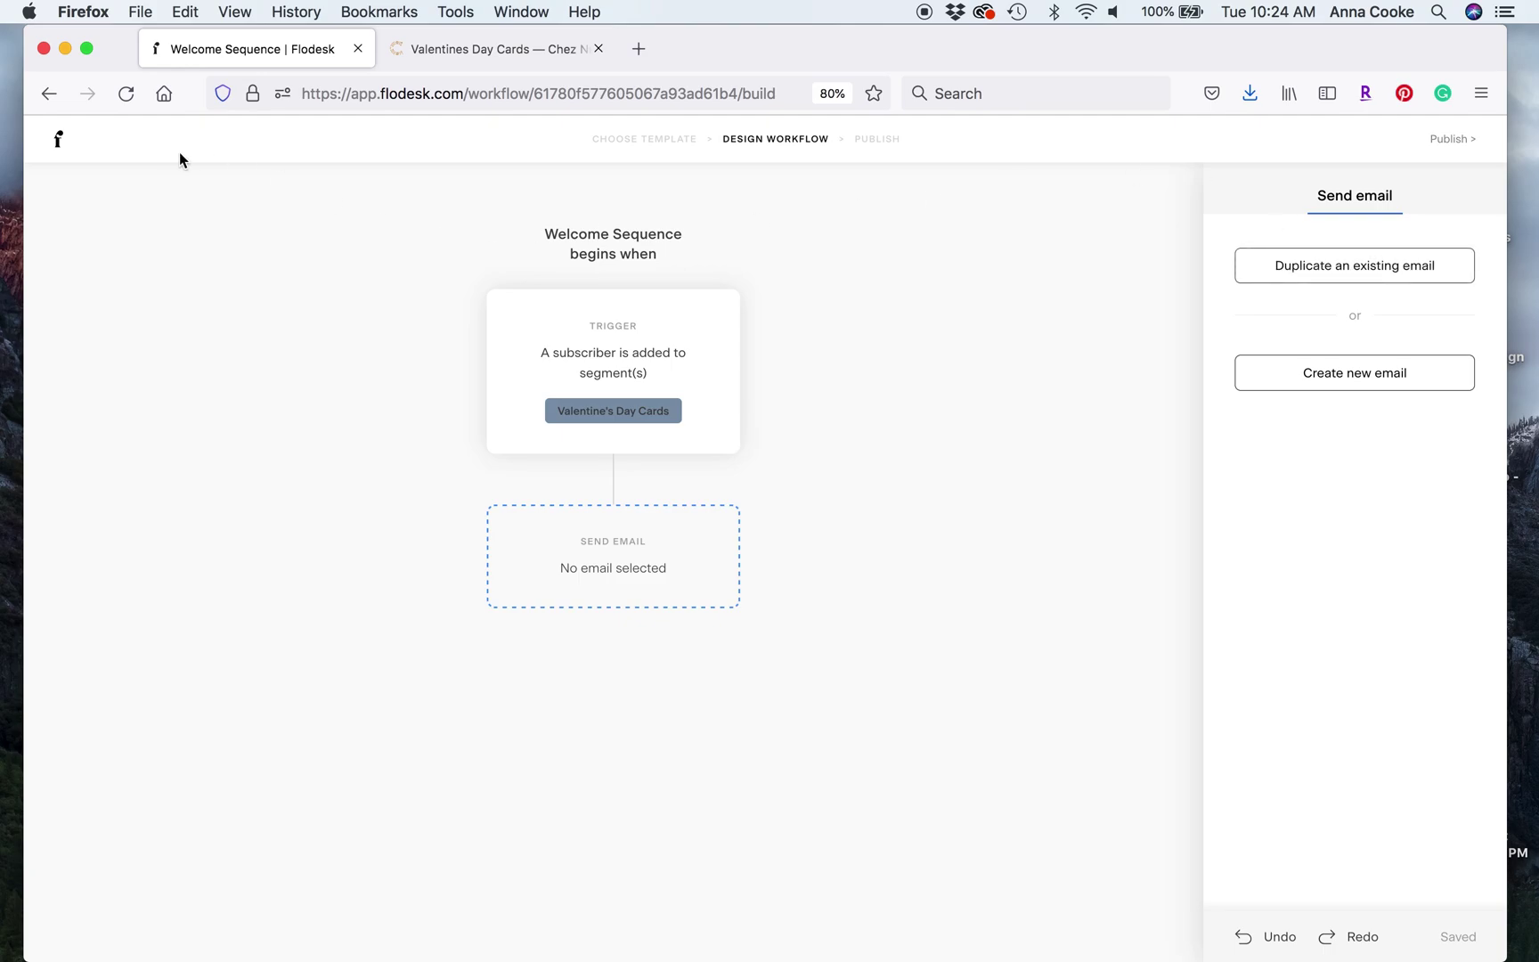
Find the existing Valentine's Day Cards email on page 6 of My emails and copy it into the workflow's email step.
click(1322, 265)
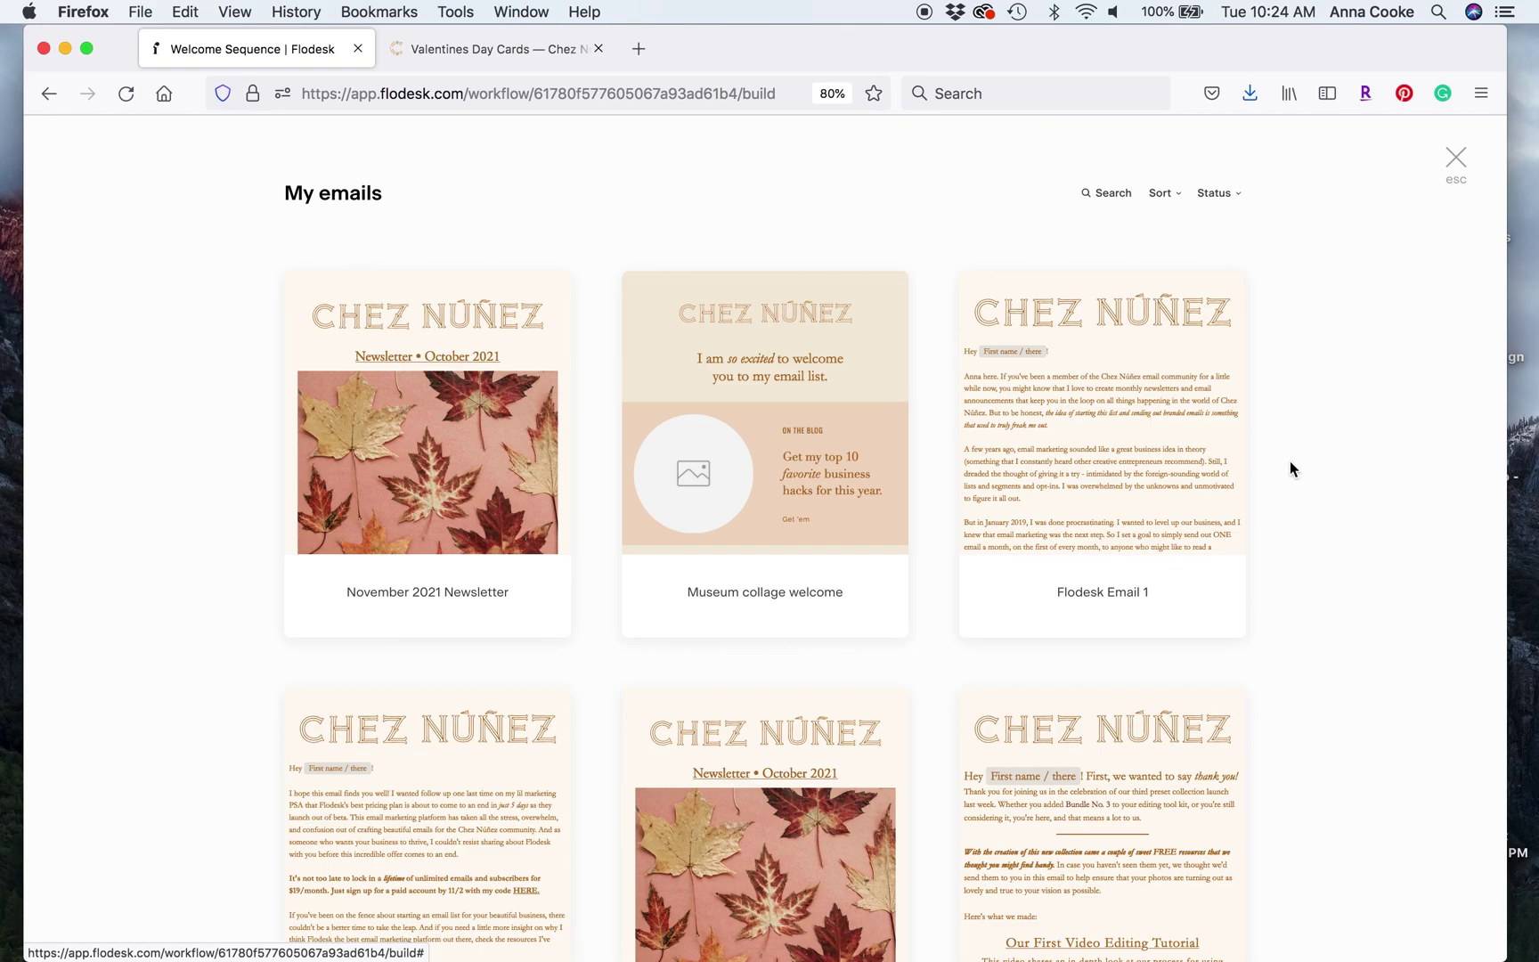
scroll(1290, 460, down, 8)
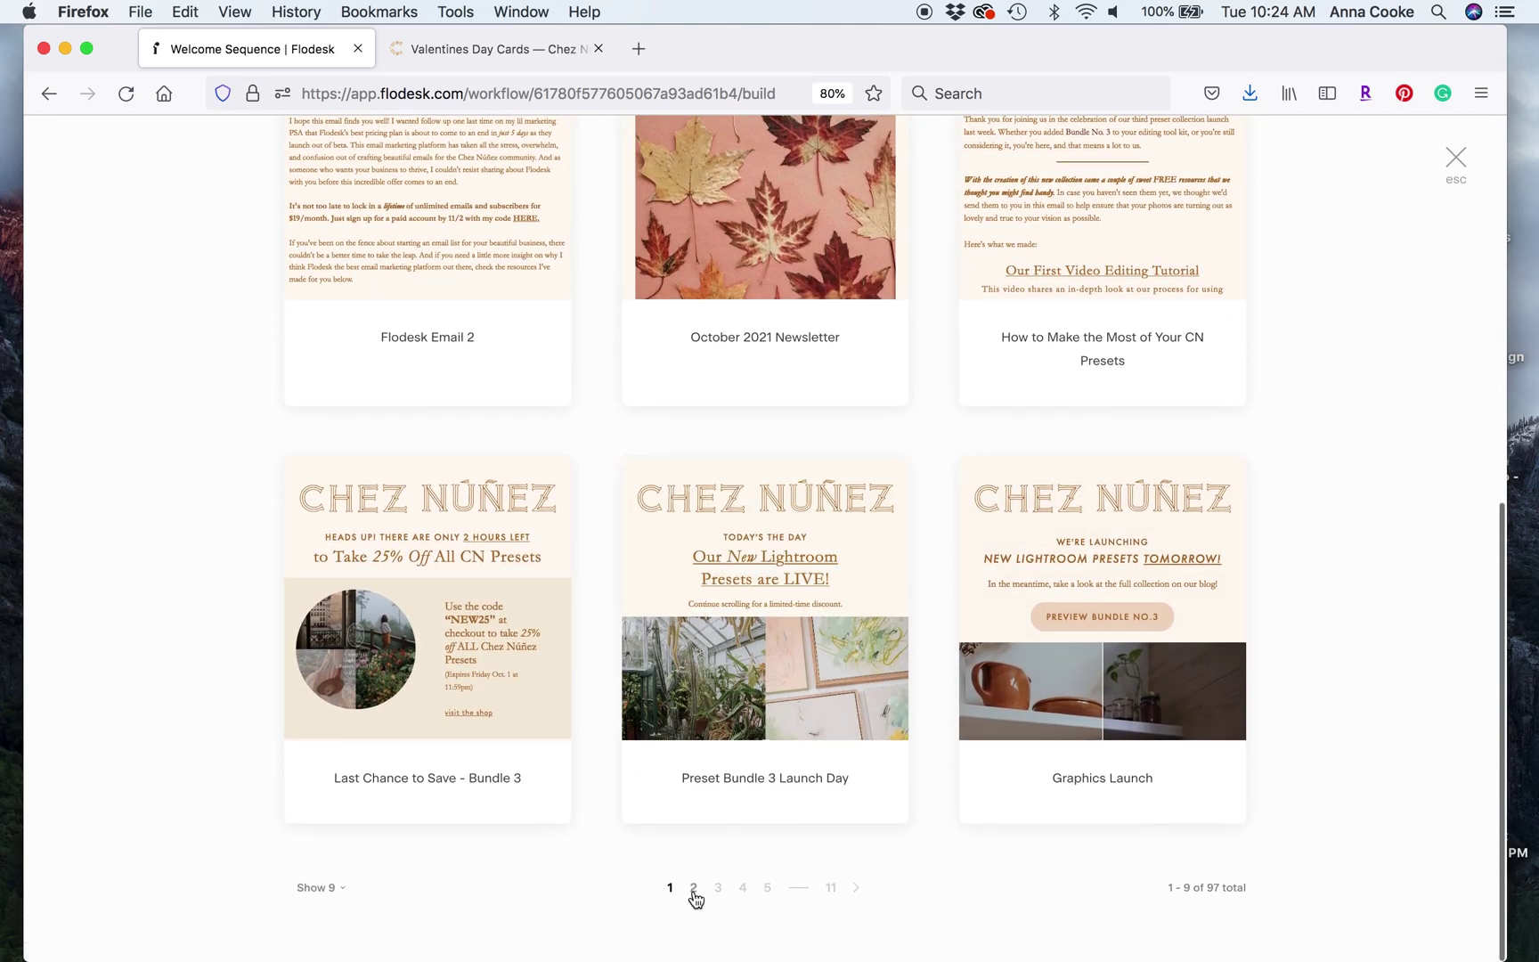
click(694, 888)
scroll(1343, 636, down, 6)
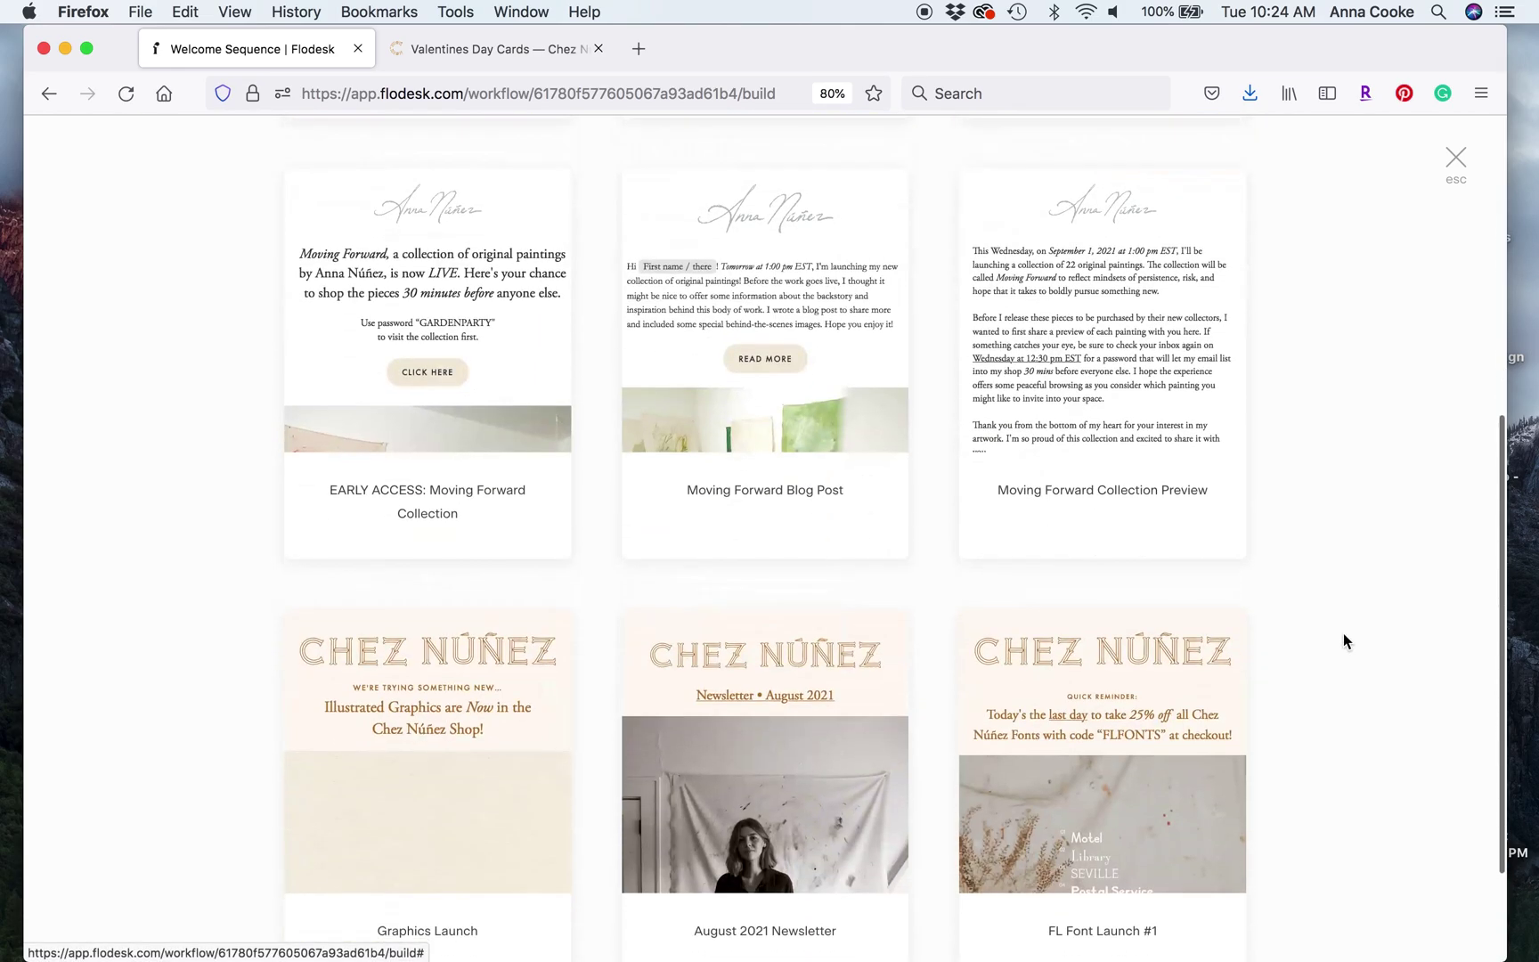
scroll(1343, 637, down, 3)
click(723, 889)
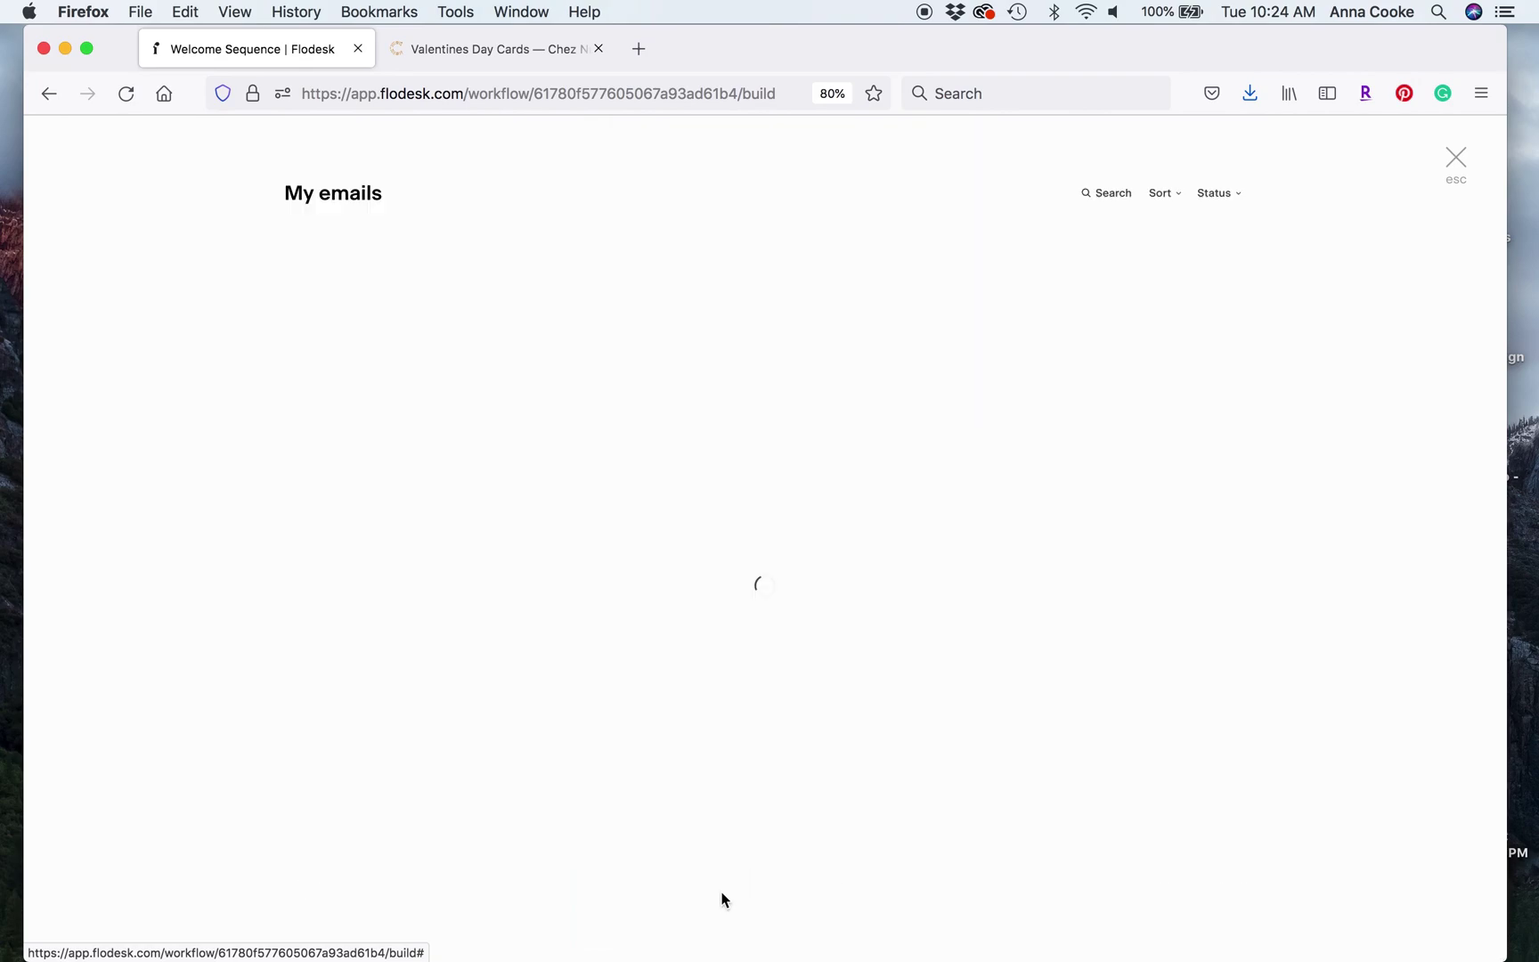
scroll(1331, 477, down, 2)
scroll(1339, 465, down, 5)
click(746, 890)
scroll(1394, 587, down, 4)
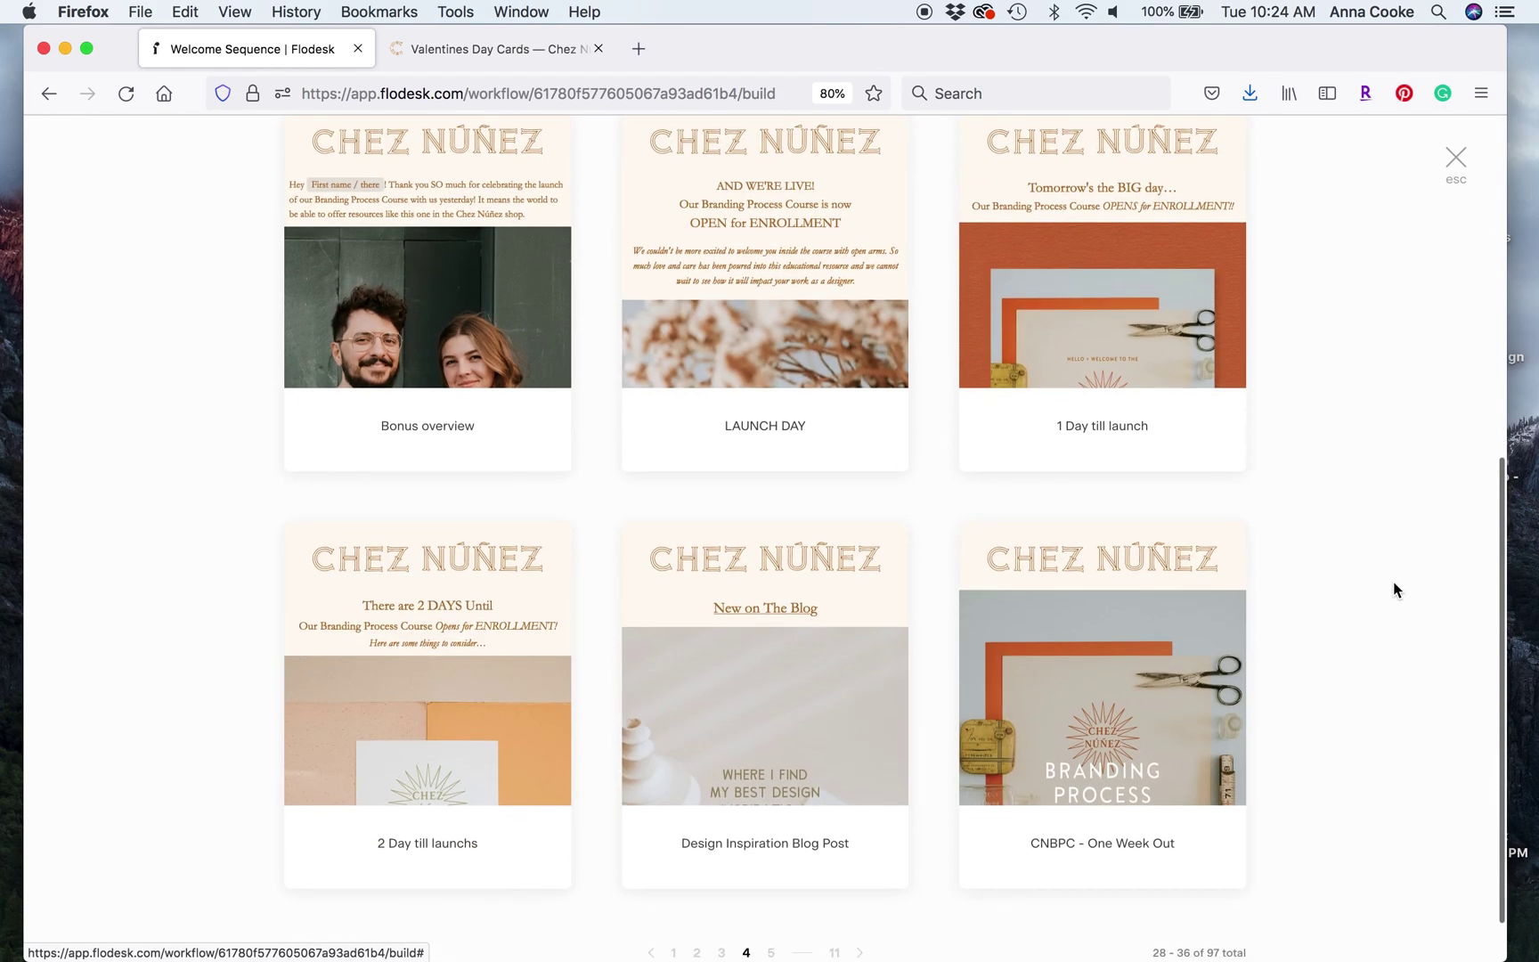
scroll(1394, 588, down, 2)
click(771, 890)
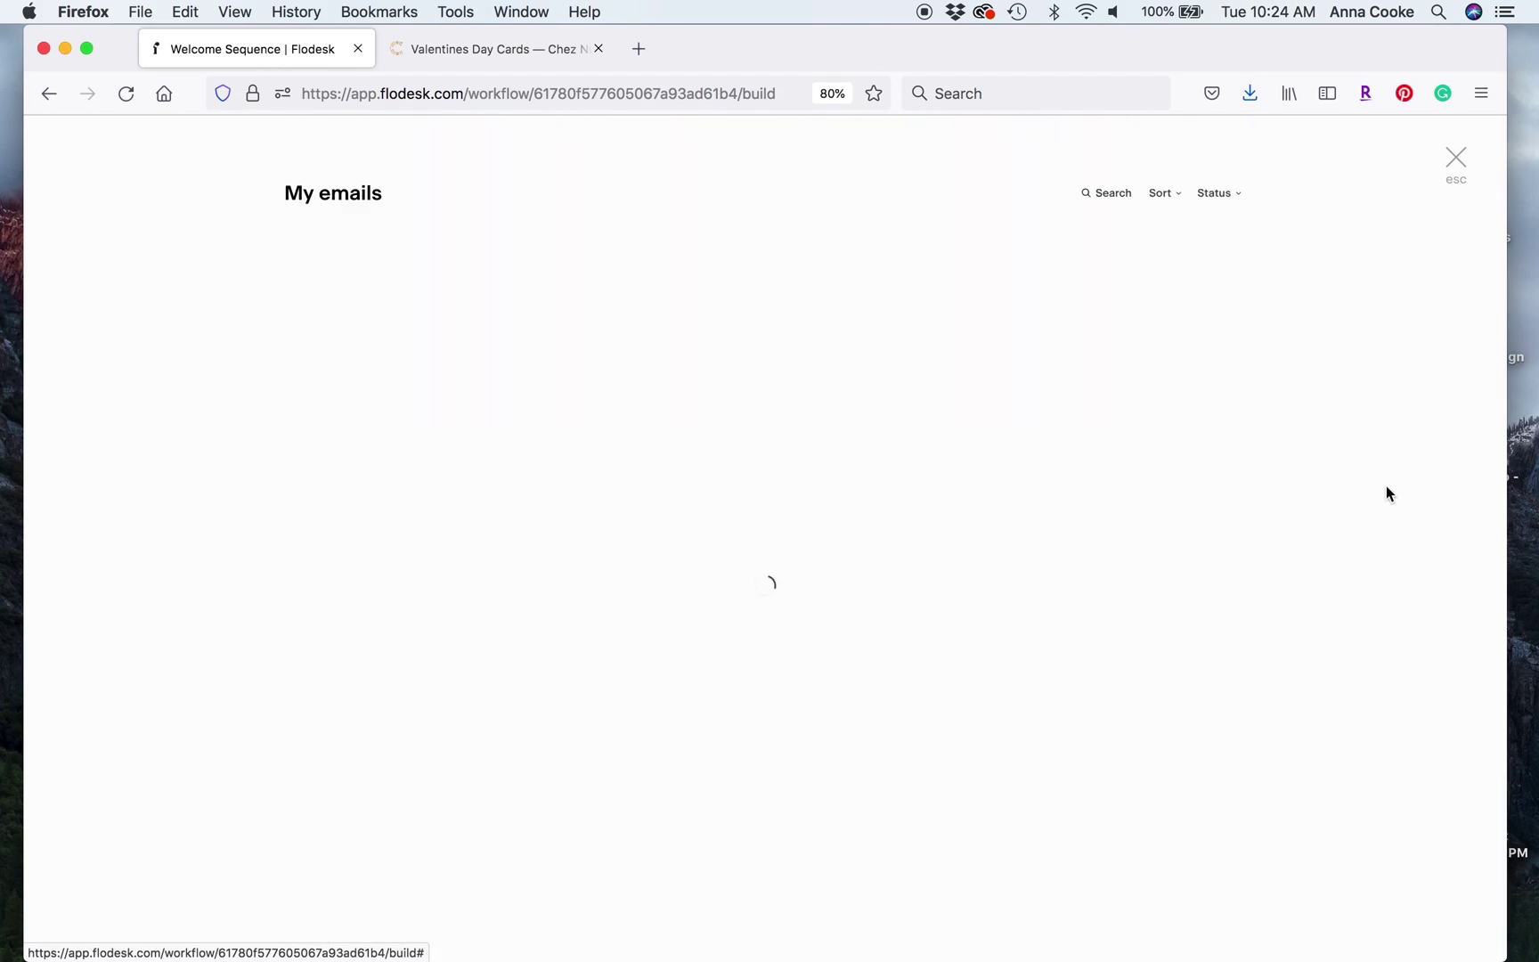
scroll(1387, 486, down, 5)
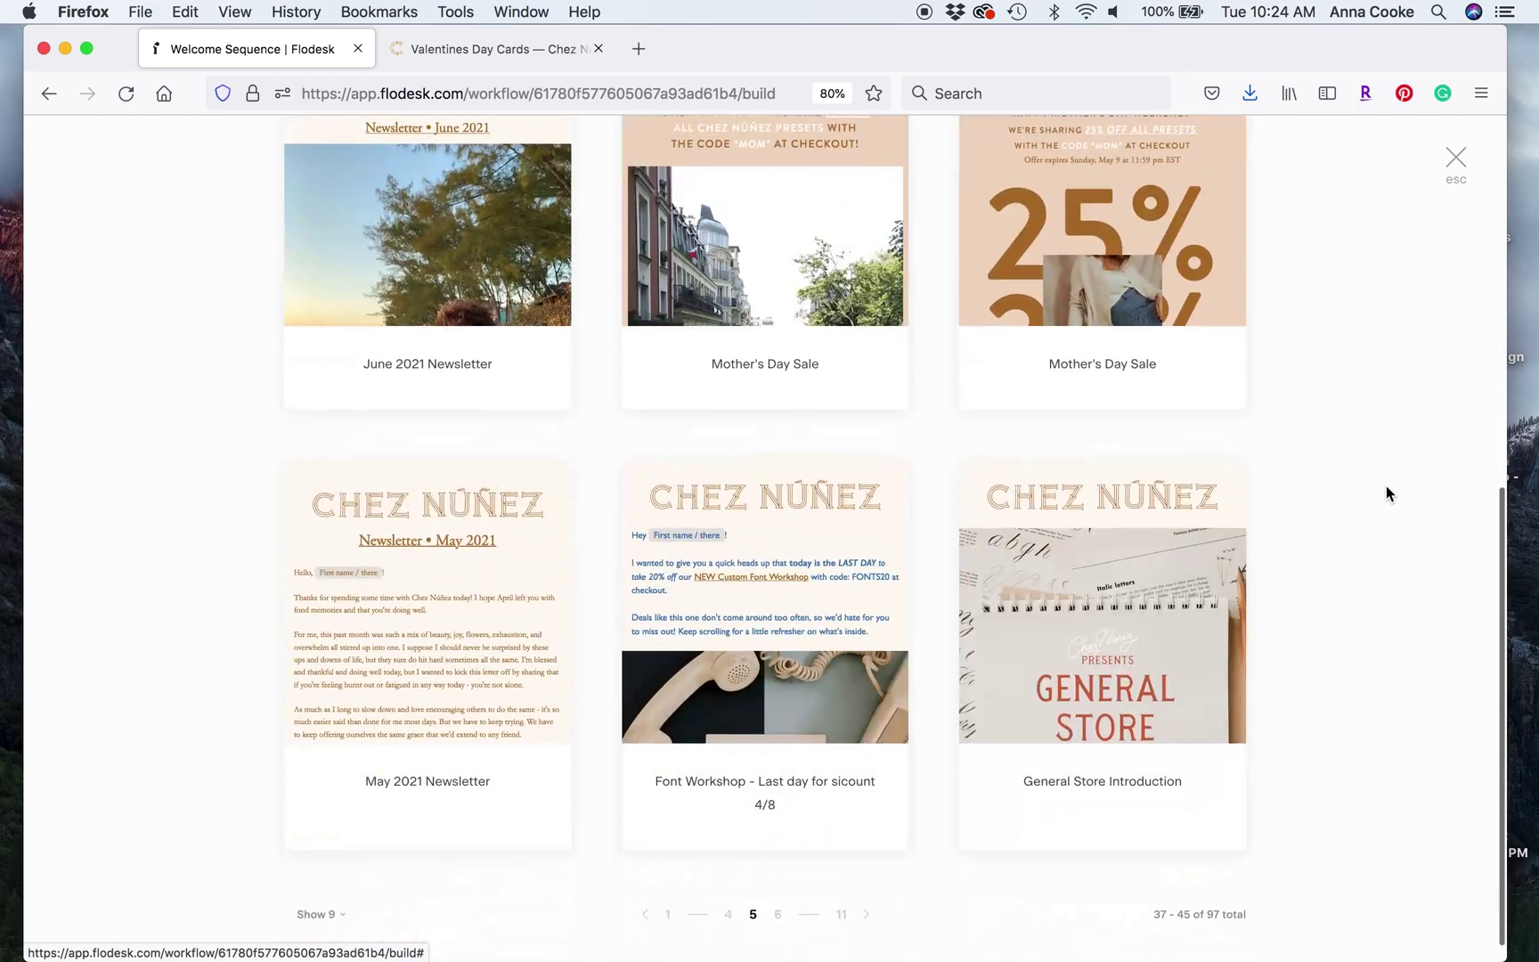
scroll(1386, 487, down, 1)
click(778, 882)
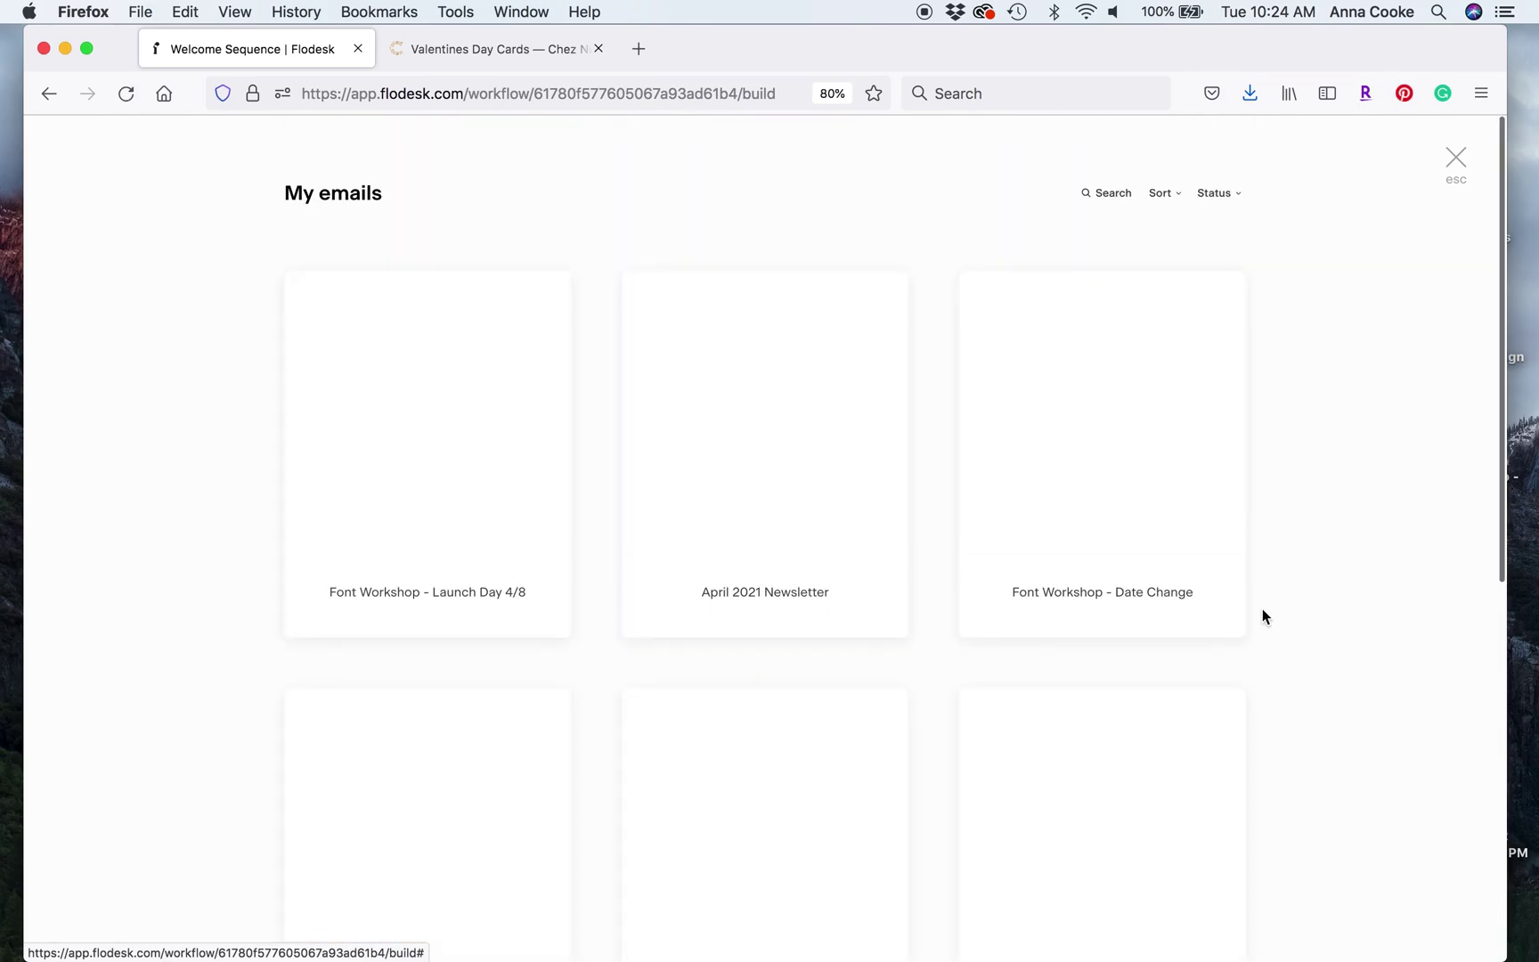
scroll(1350, 669, down, 5)
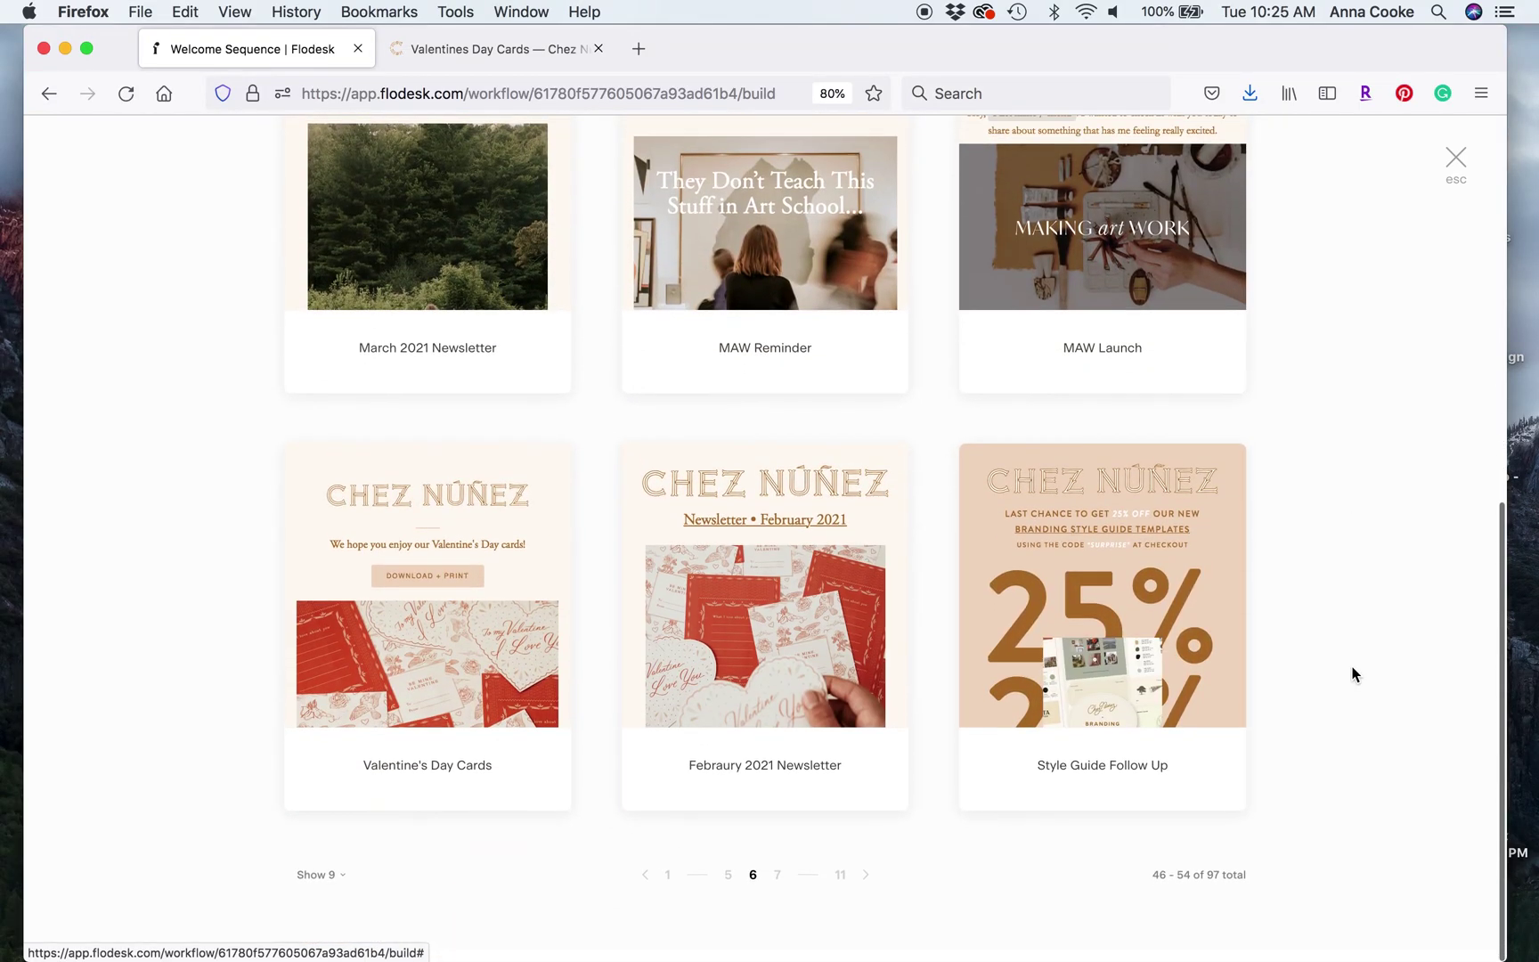
mouse_move(397, 634)
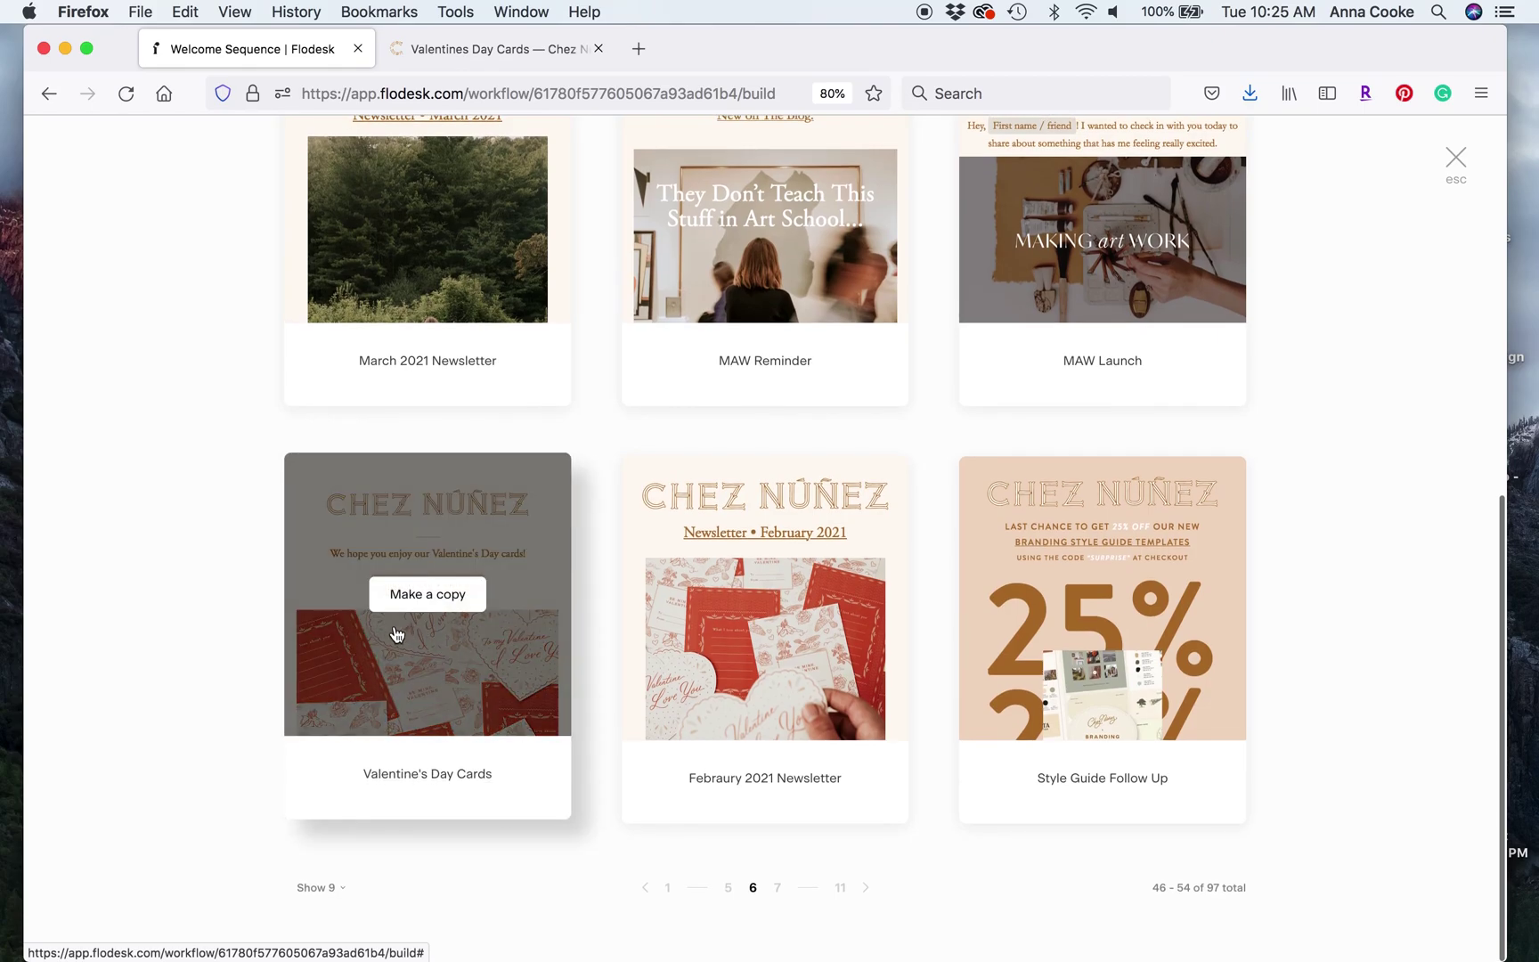
click(428, 594)
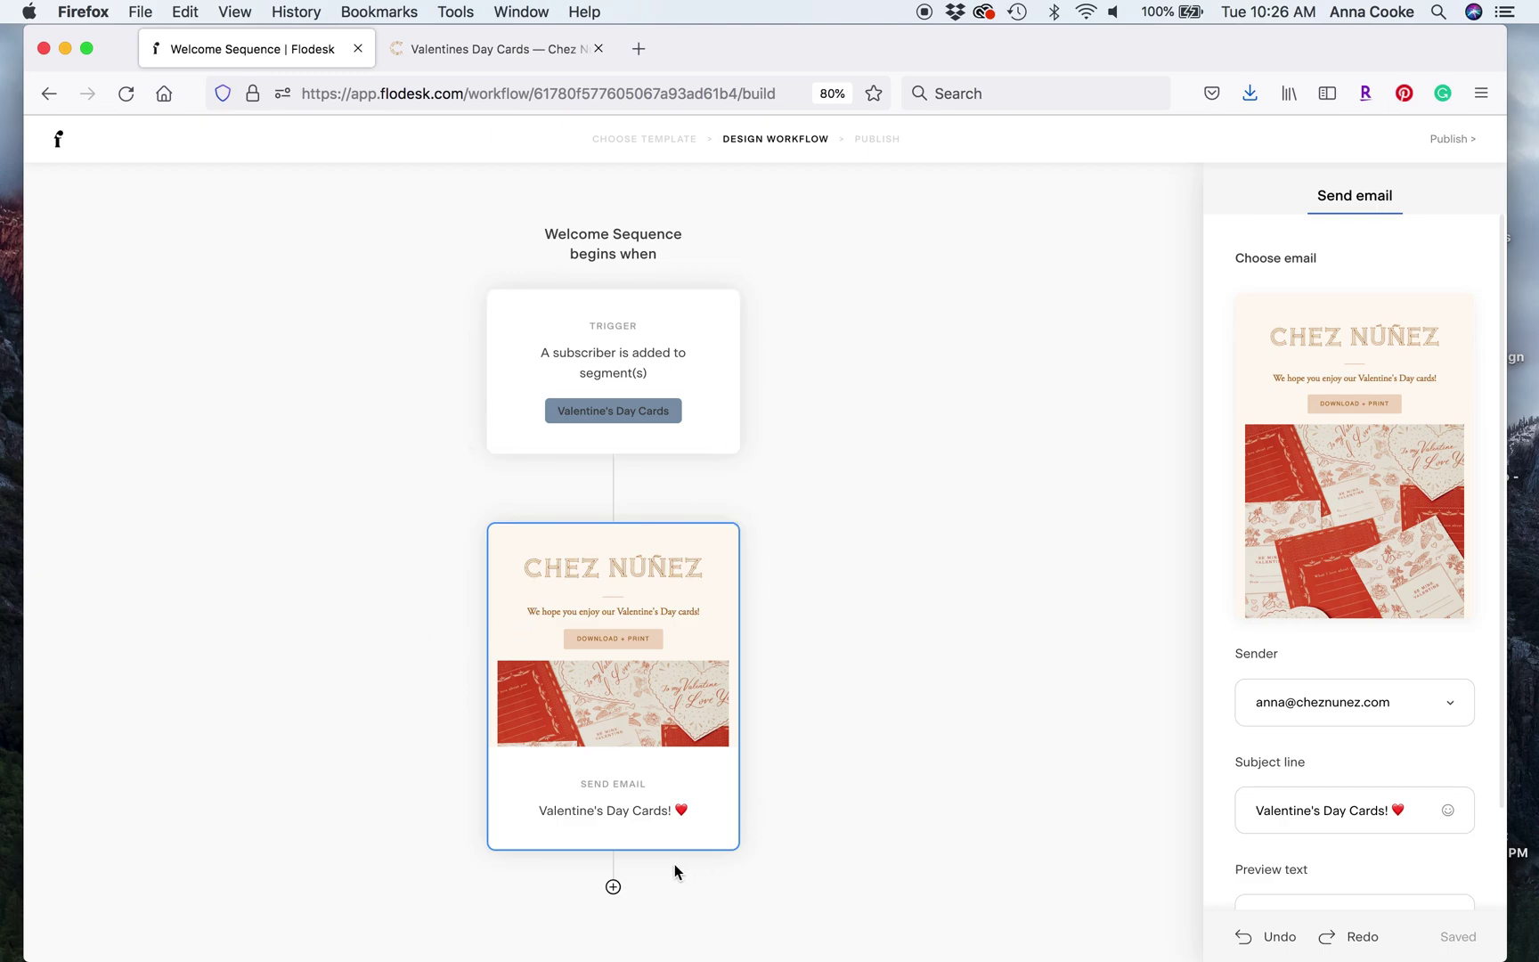
Add a time delay of 3 days after the Valentine's Day Cards email.
click(622, 886)
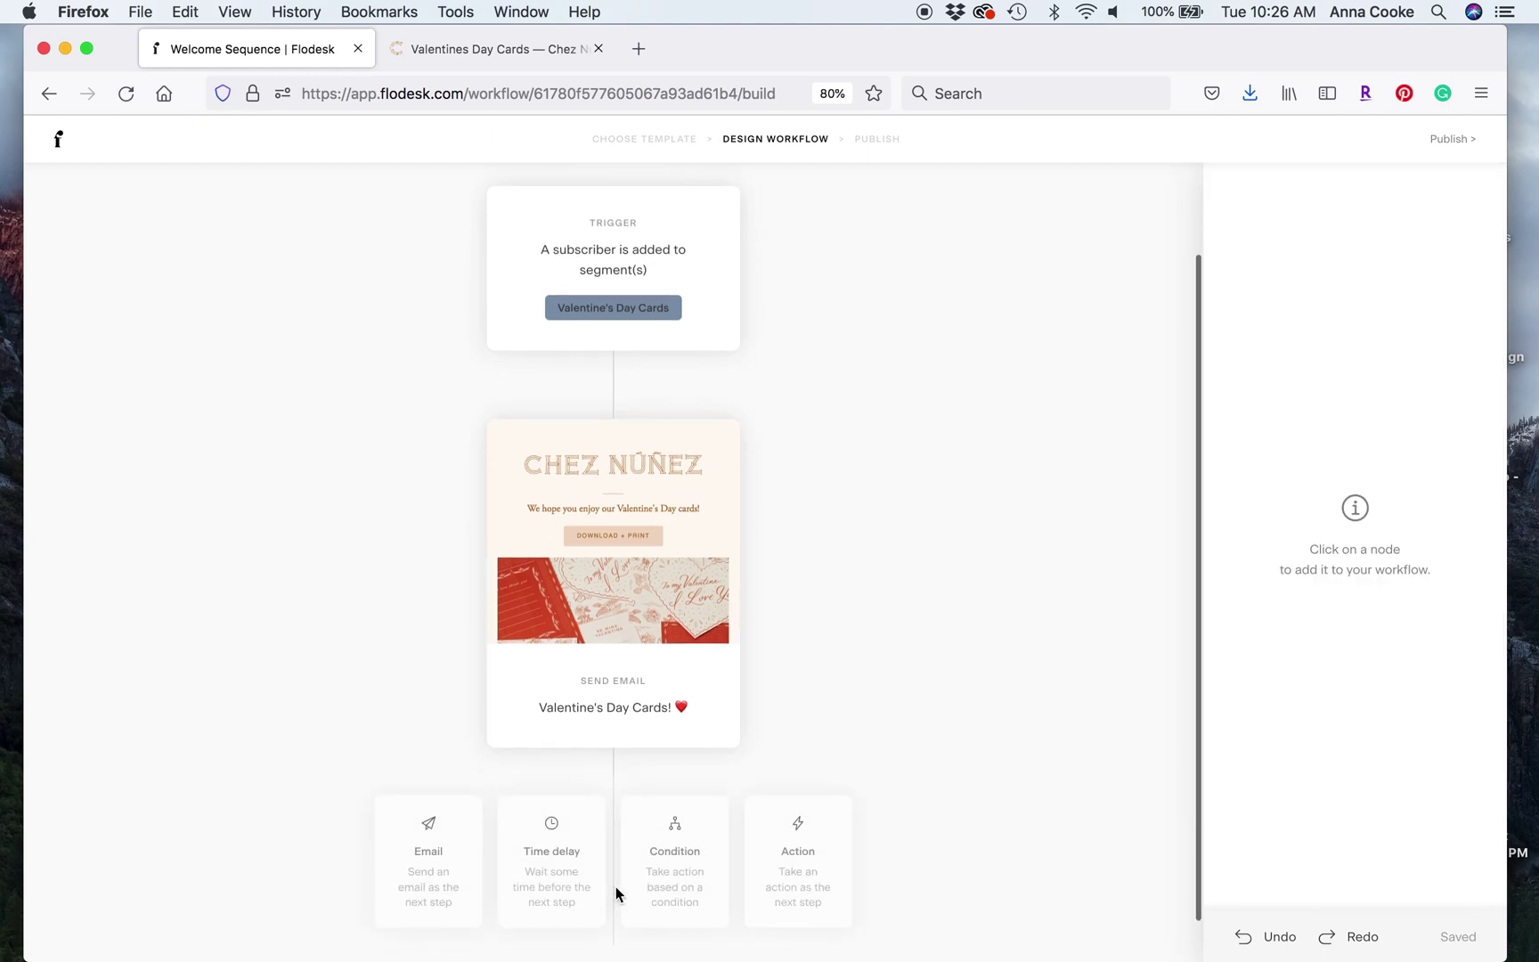
click(570, 814)
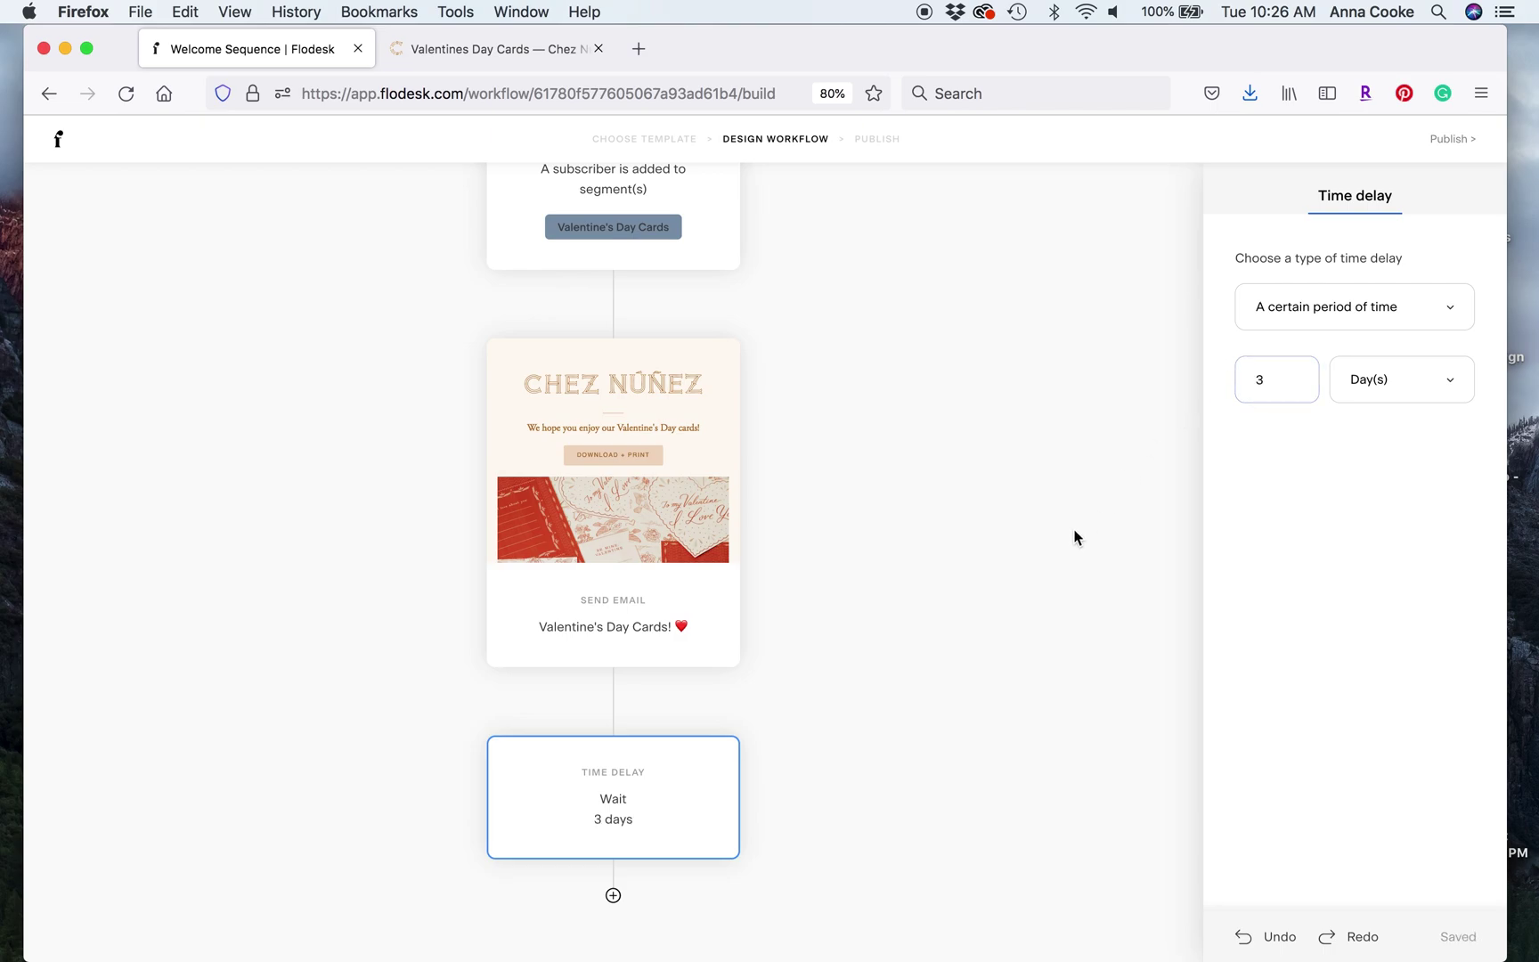
Add an empty send email step after the 3-day delay and delete it again.
click(612, 894)
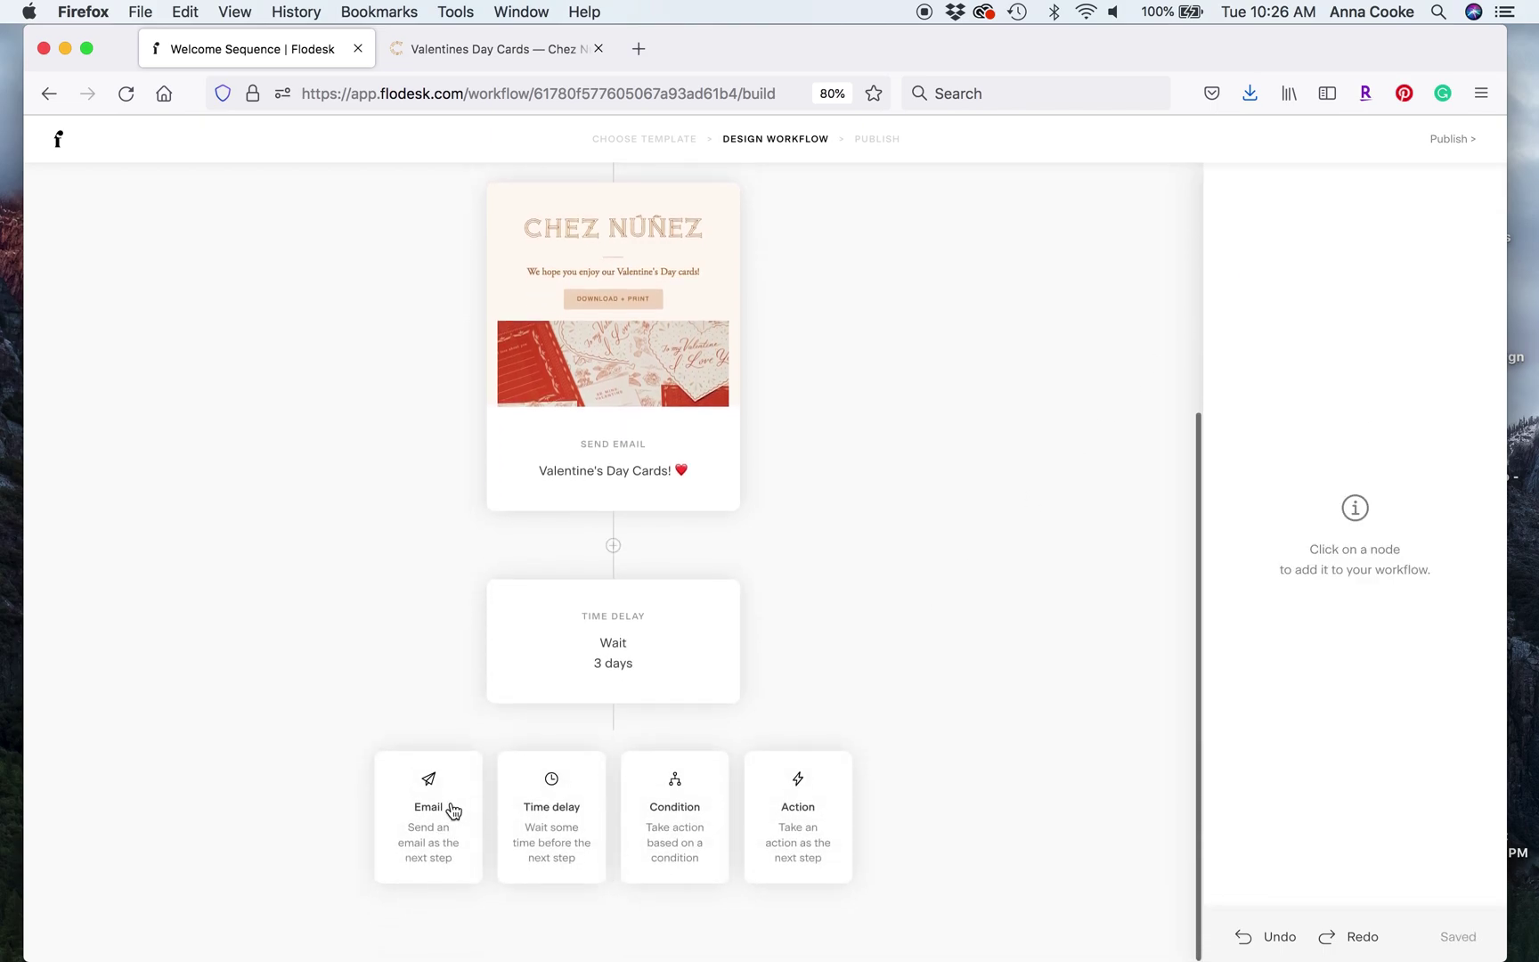
click(453, 809)
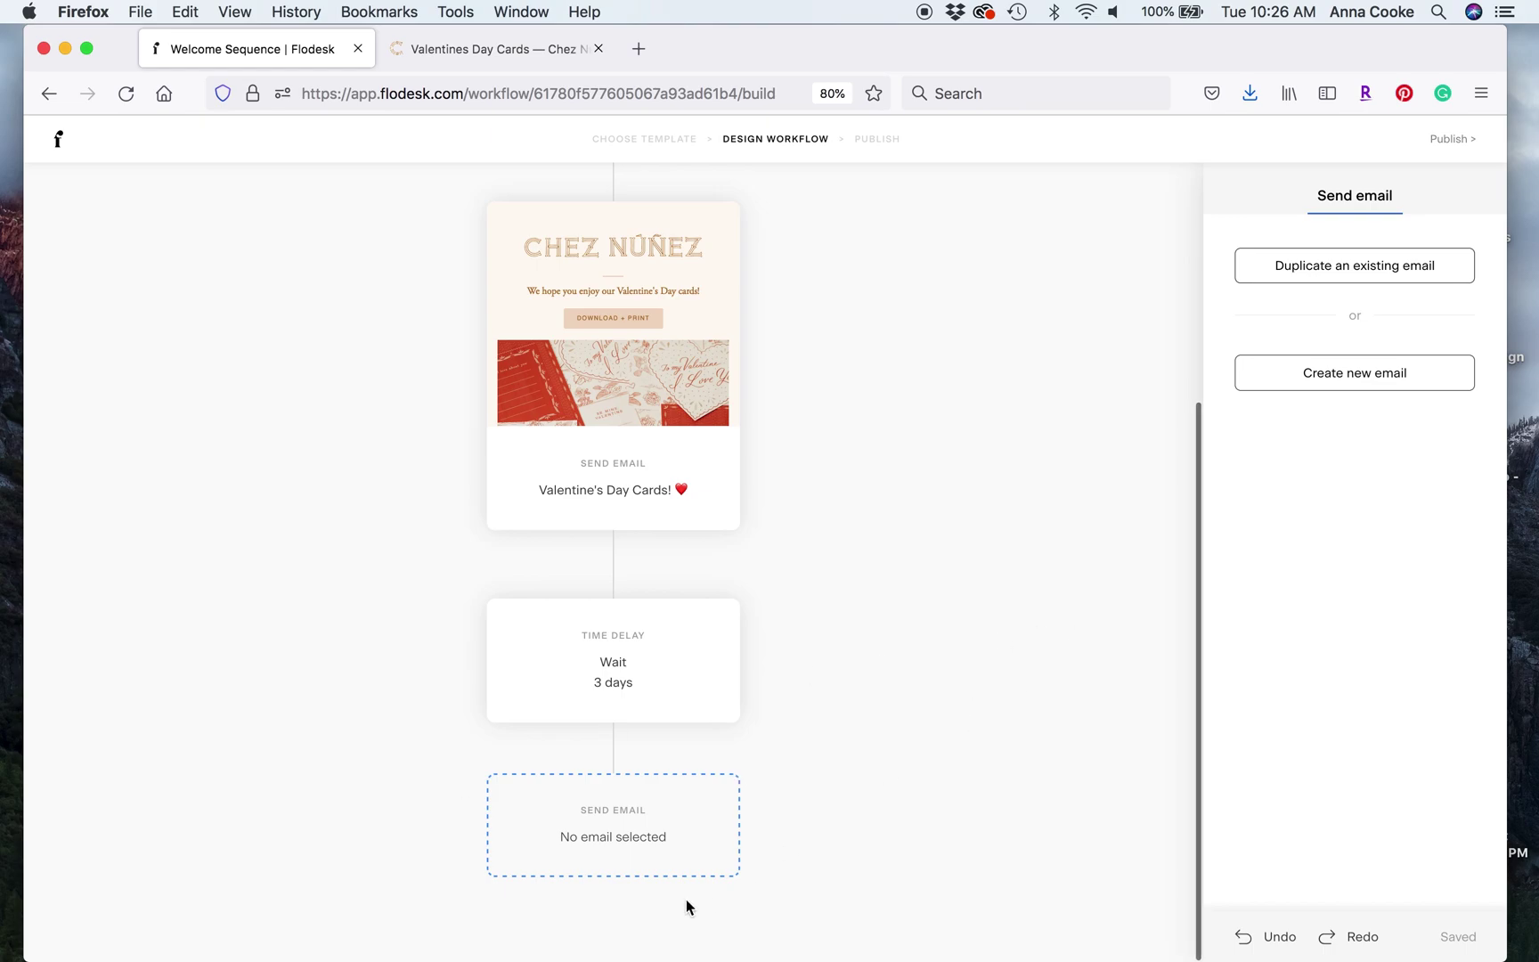
click(740, 772)
click(892, 591)
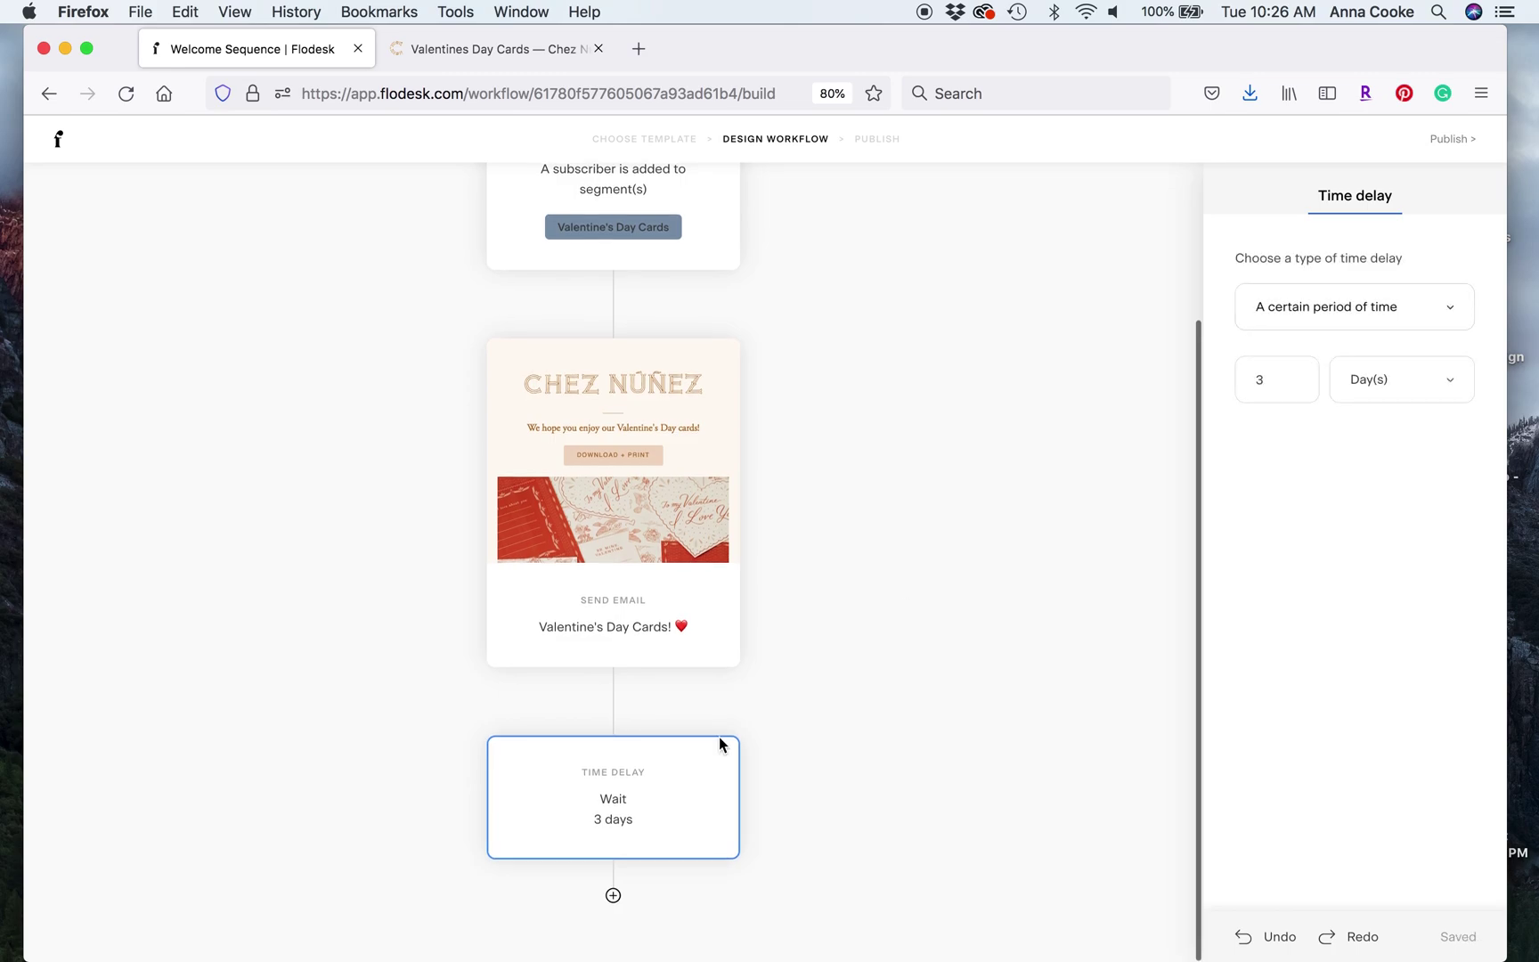
Add a condition after the 3-day delay that checks whether the subscriber is in segment(s).
click(612, 894)
click(690, 826)
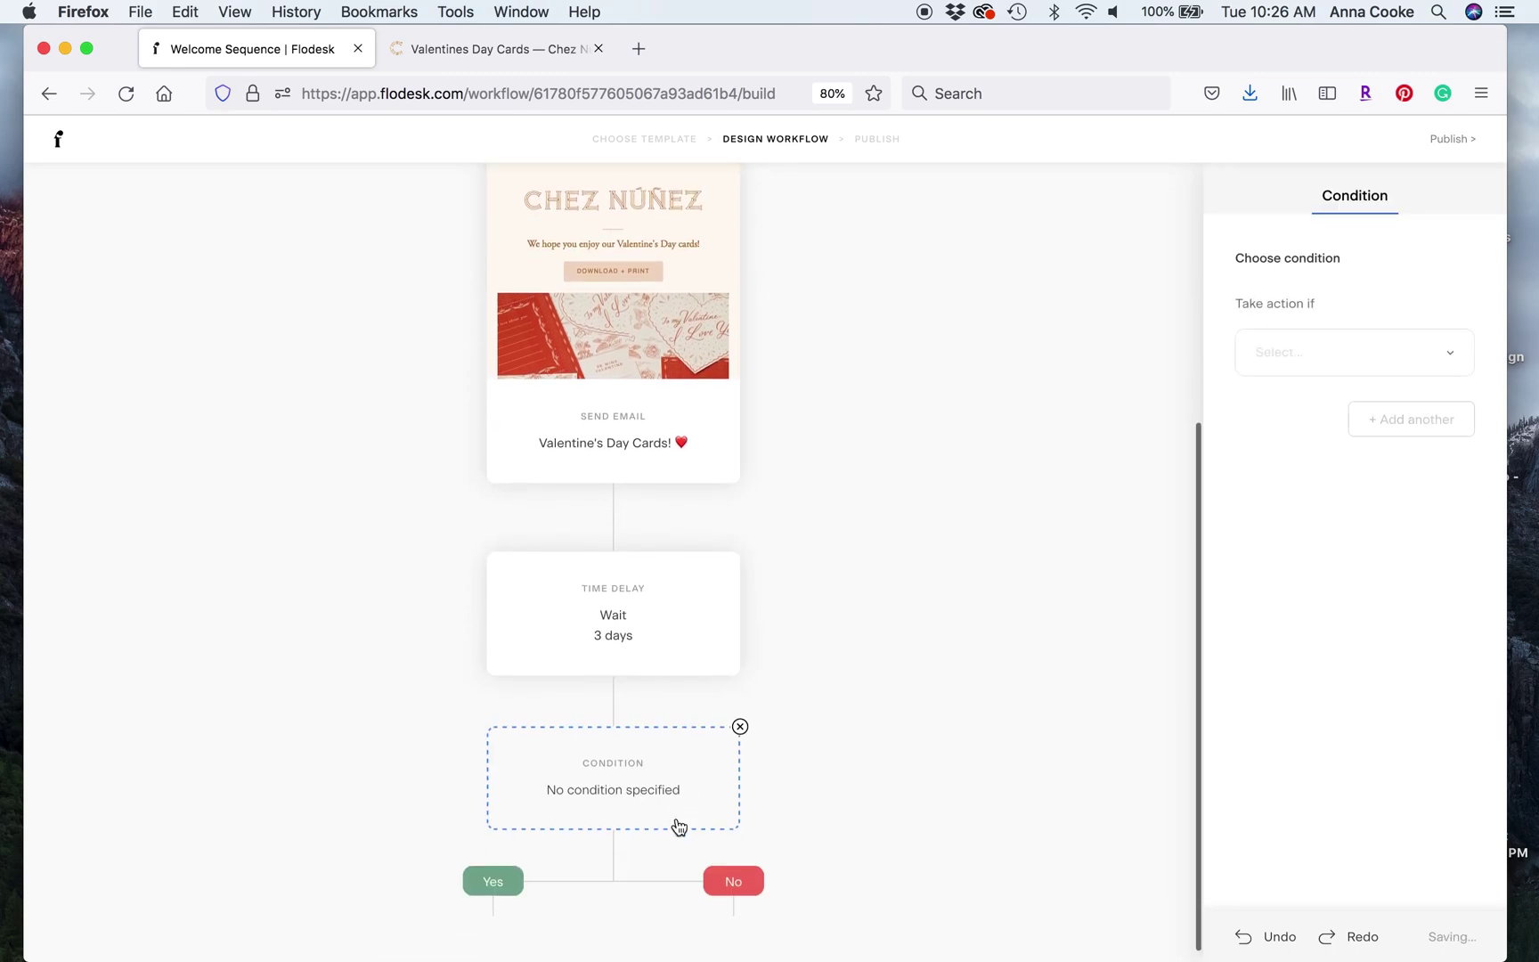
click(1406, 355)
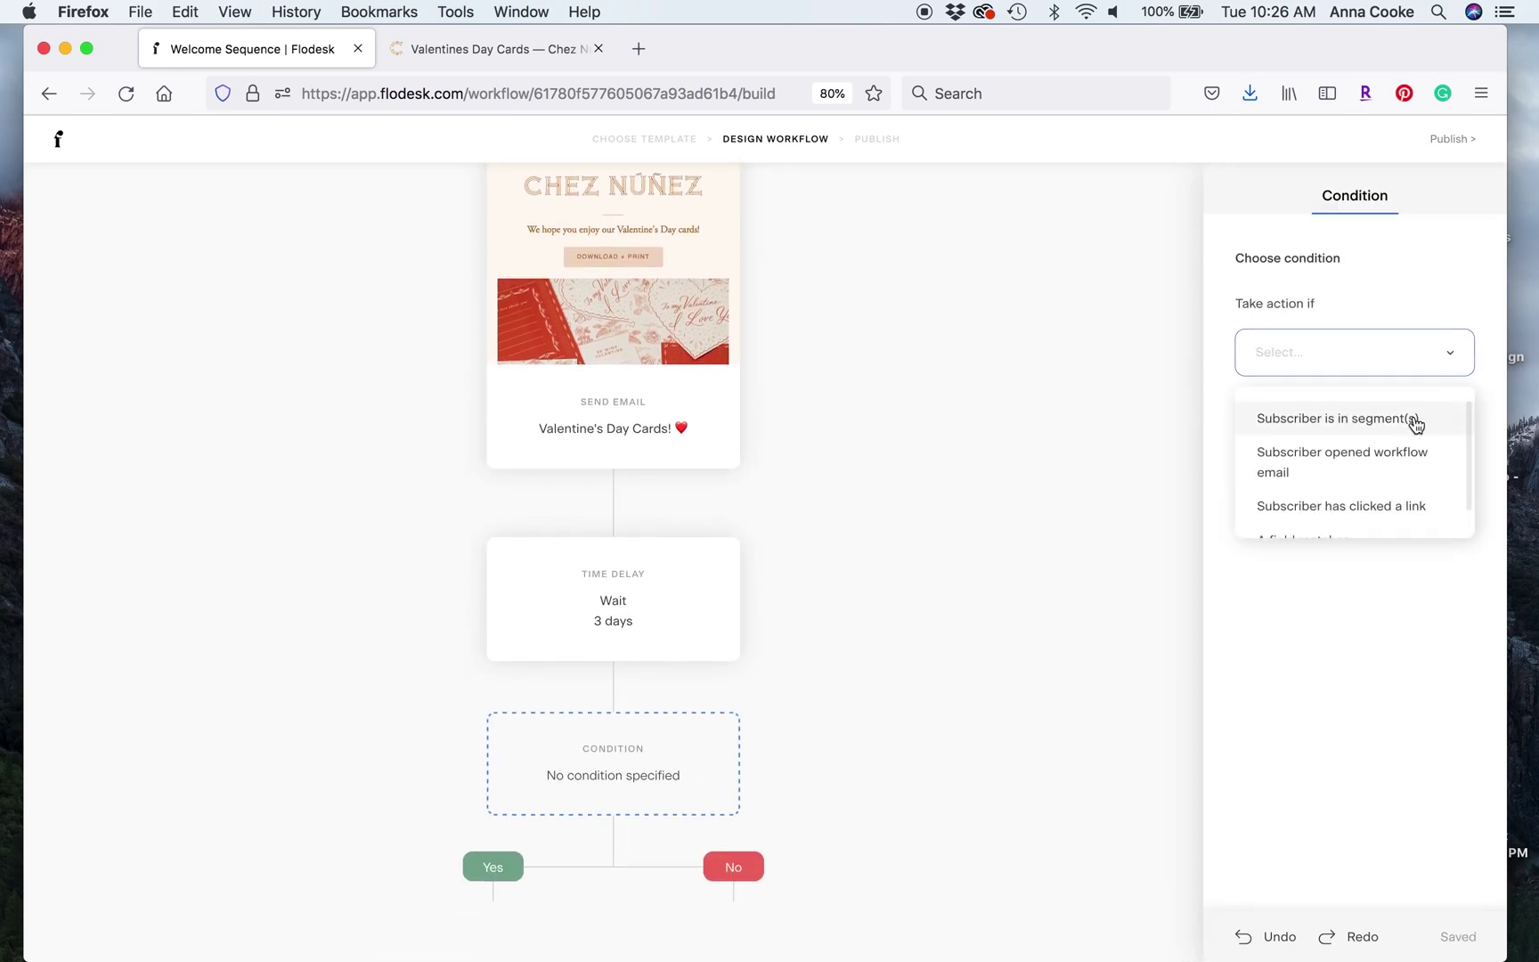
click(1417, 421)
scroll(828, 738, down, 2)
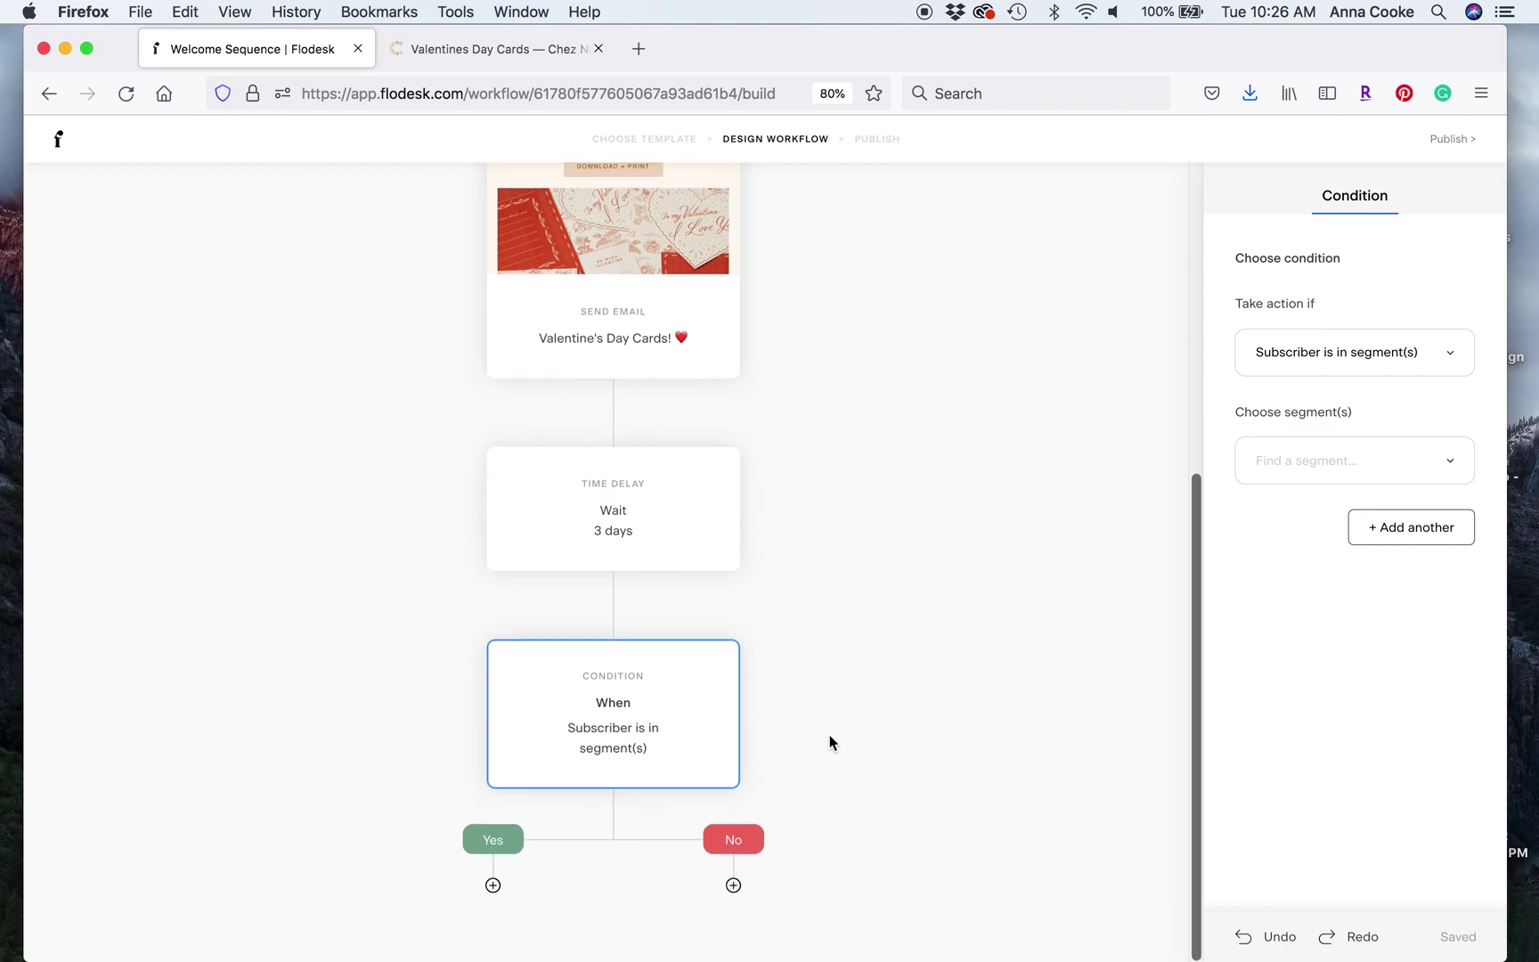
Add a send email step under the Yes branch of the condition.
click(733, 881)
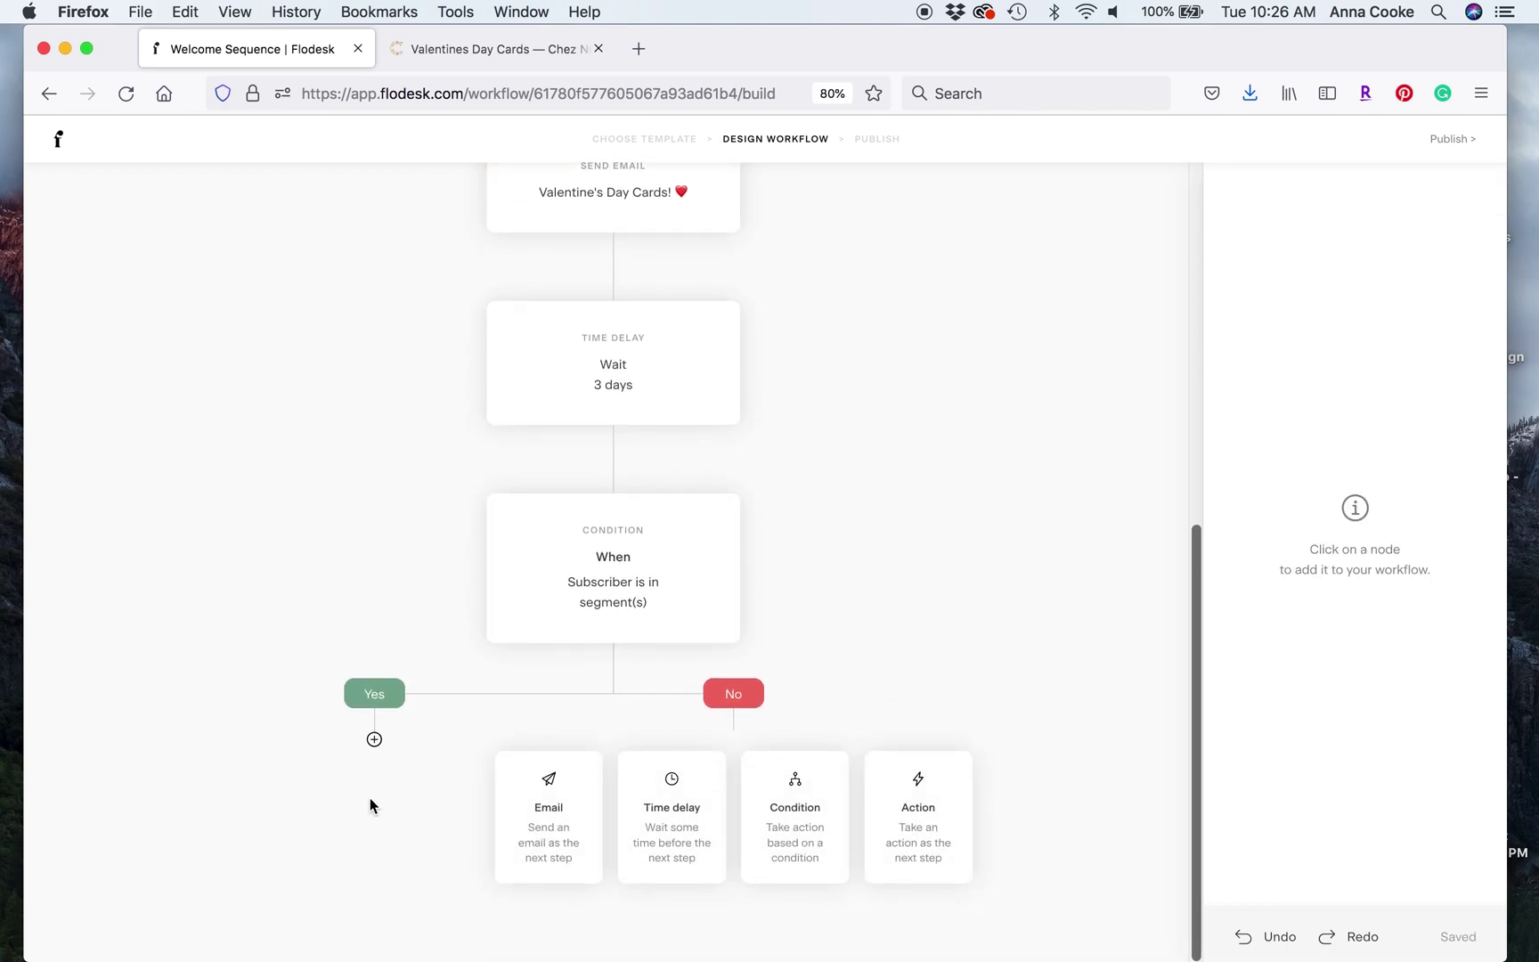
click(334, 576)
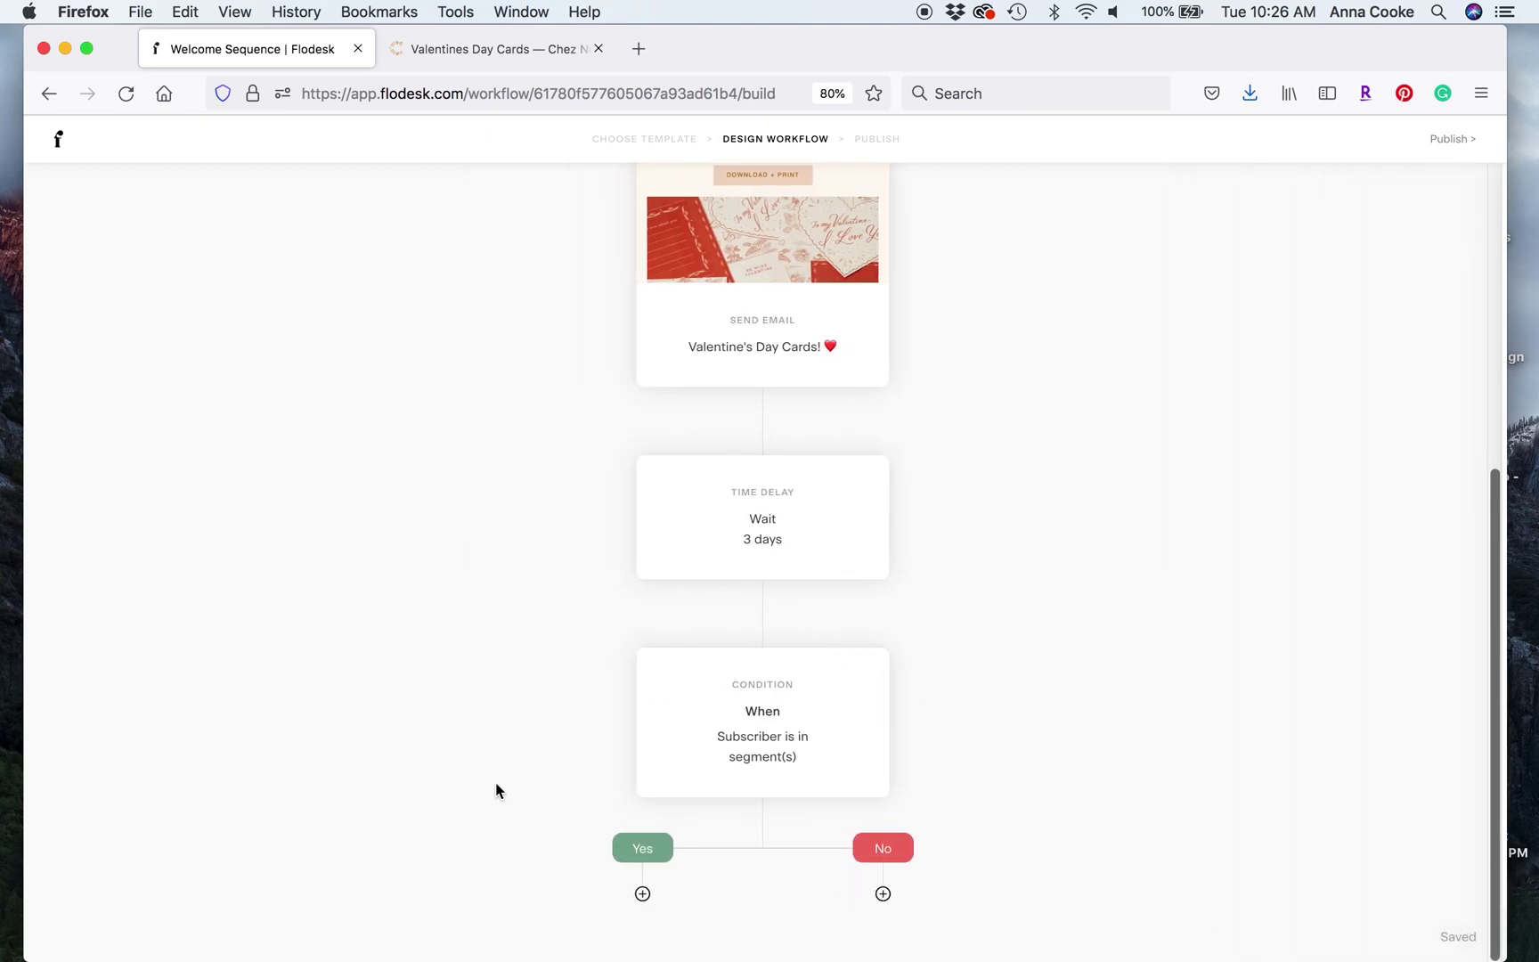
click(645, 893)
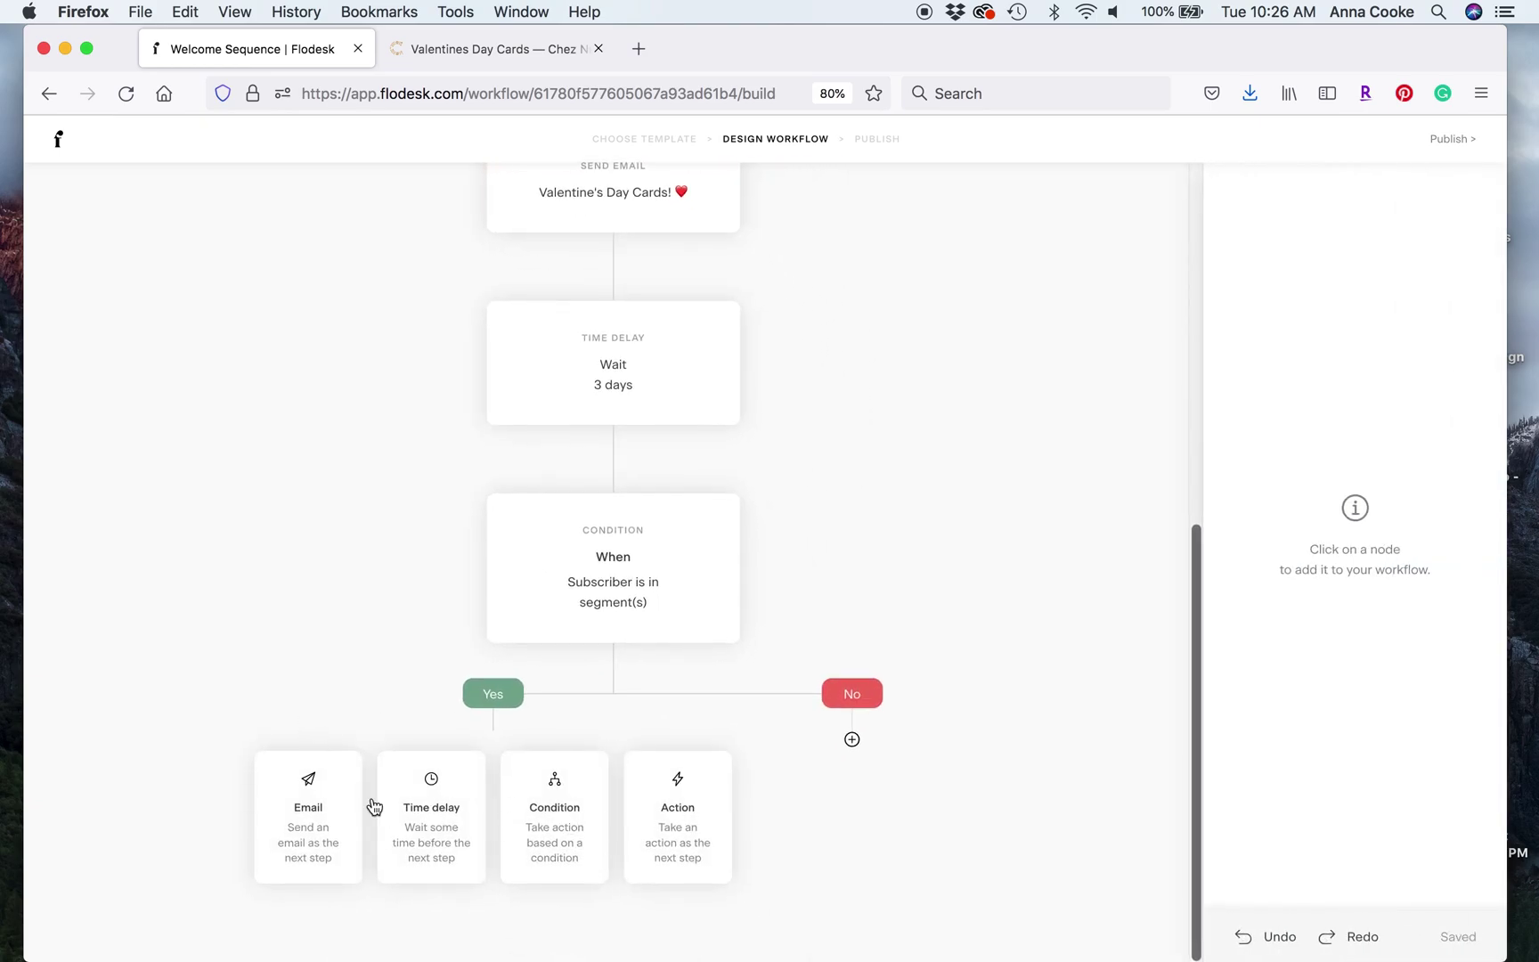
click(339, 828)
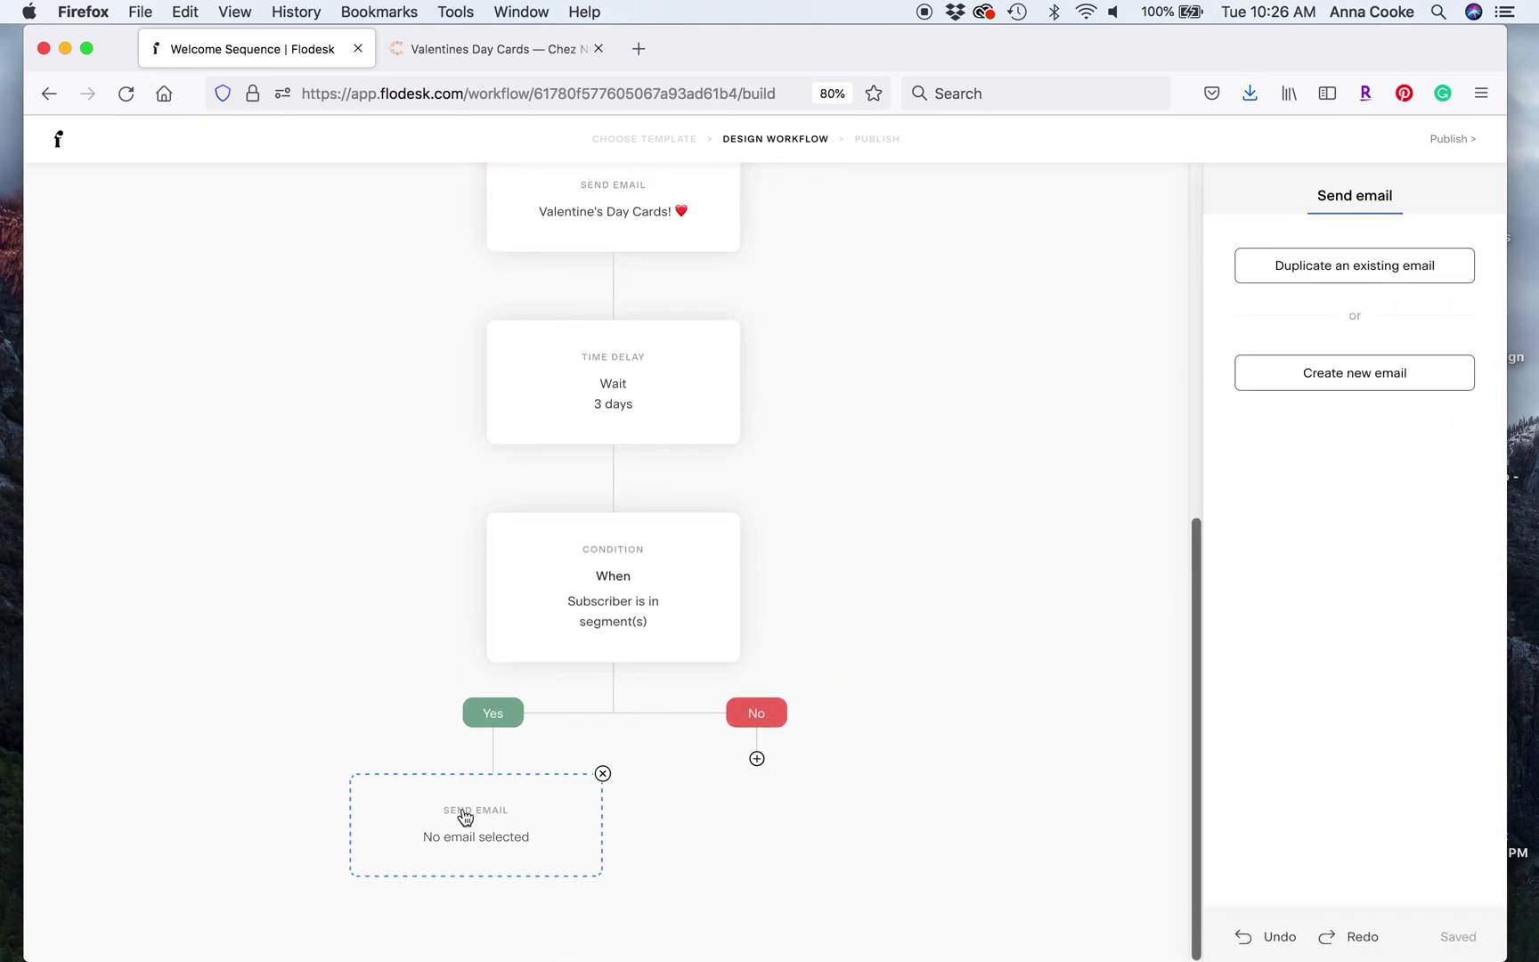
Review the workflow sequence from the trigger through the email and time delay to the condition's branches.
scroll(850, 383, up, 10)
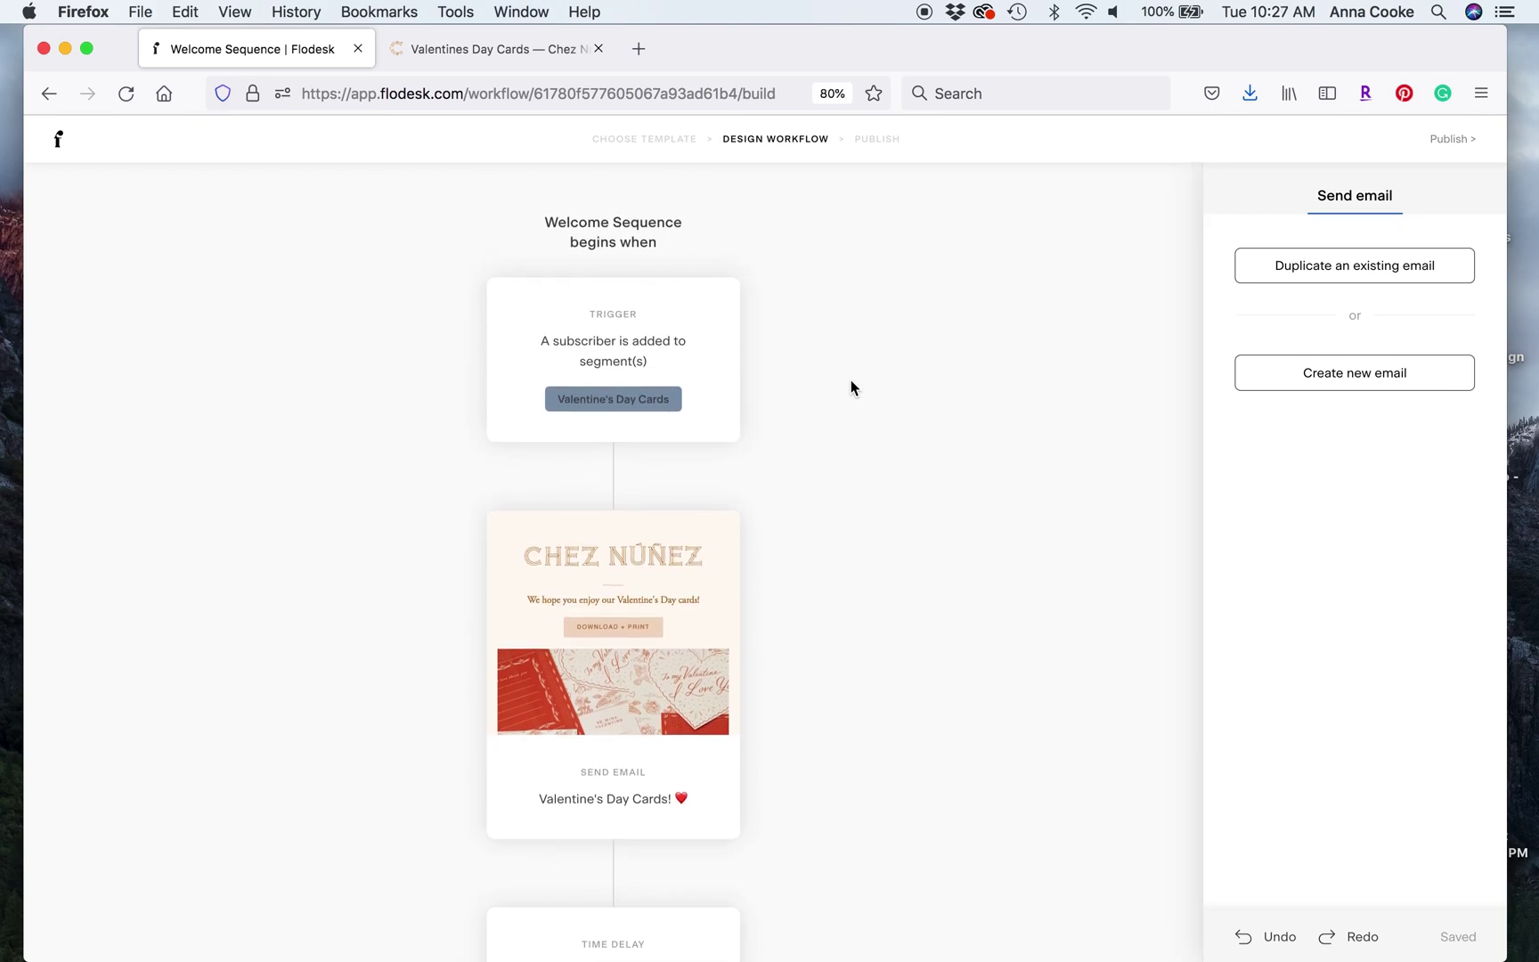
scroll(850, 381, down, 1)
scroll(855, 296, down, 4)
scroll(851, 296, down, 2)
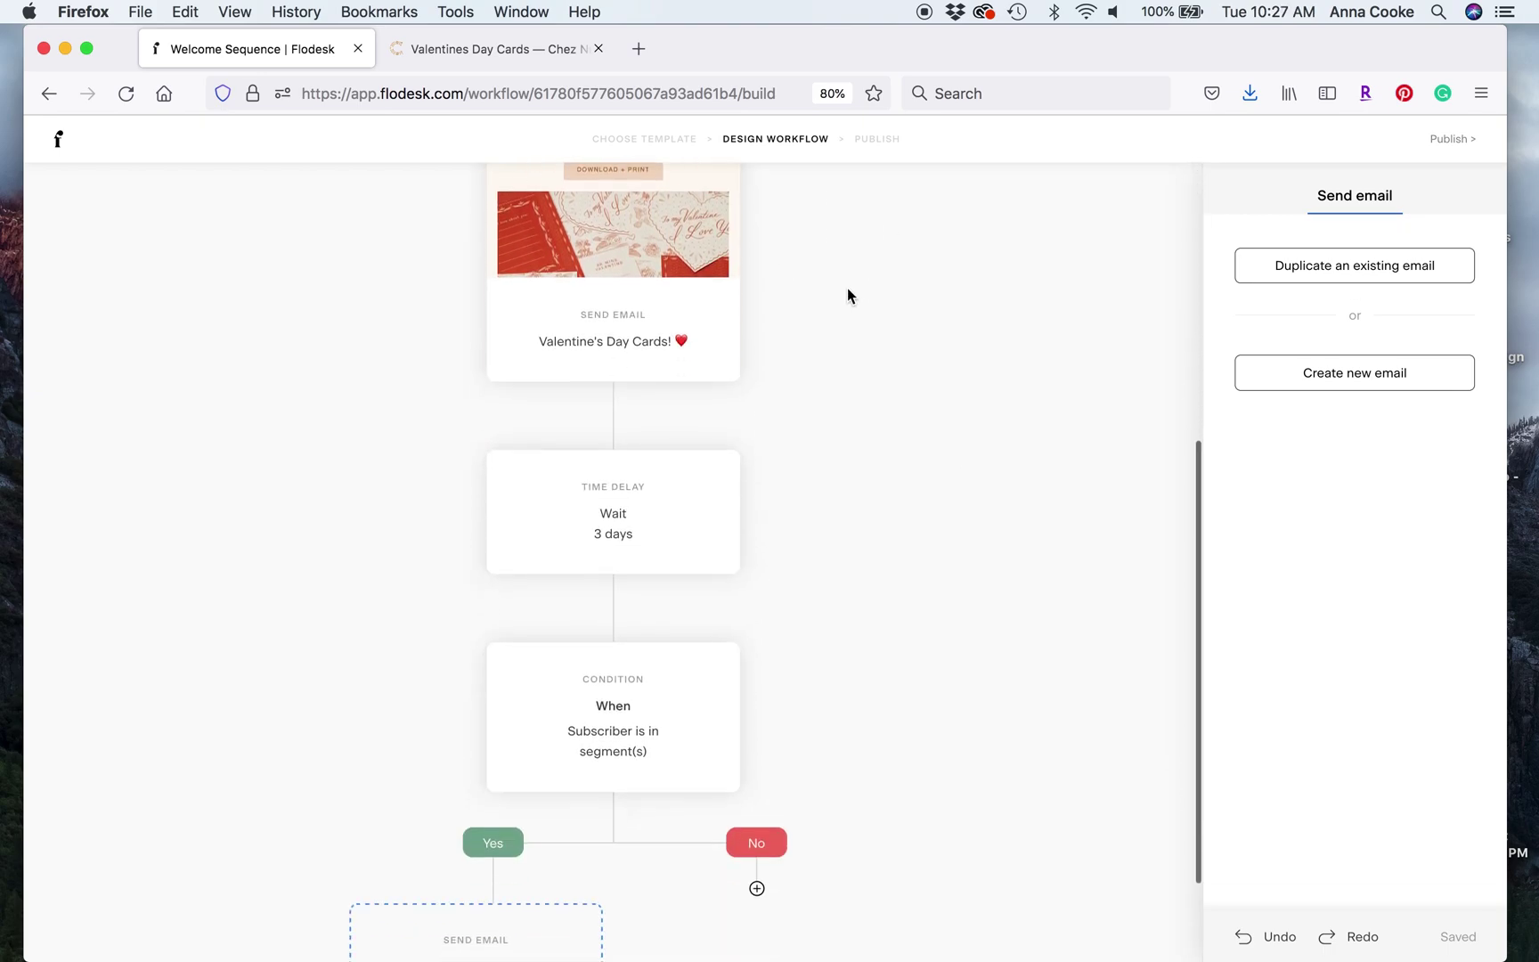
scroll(526, 281, up, 5)
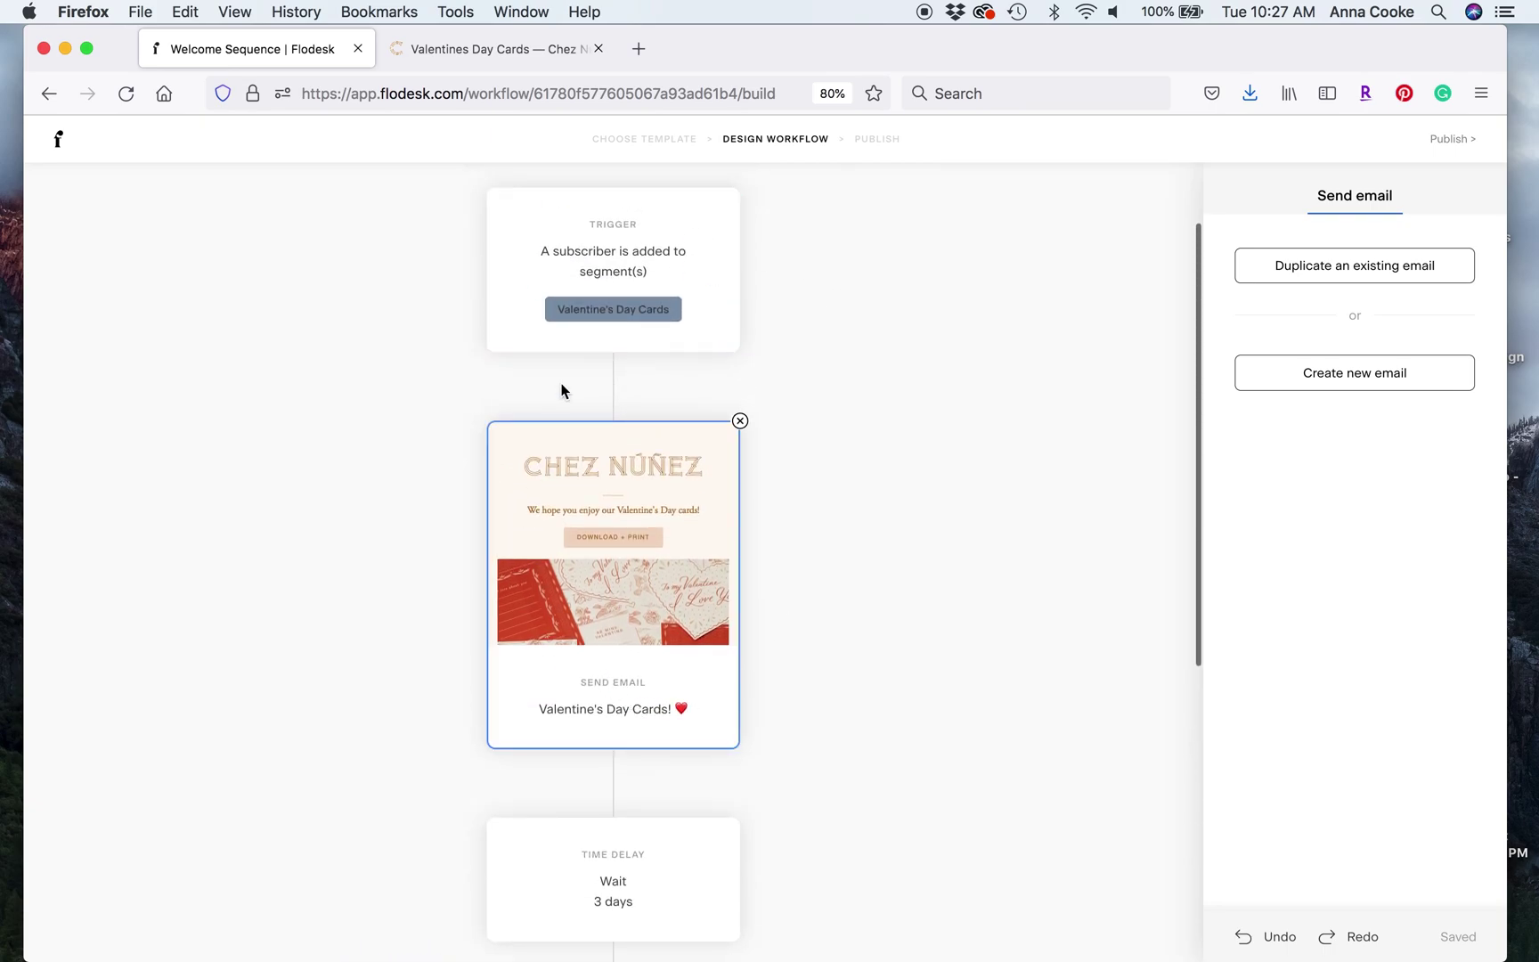
scroll(821, 722, down, 3)
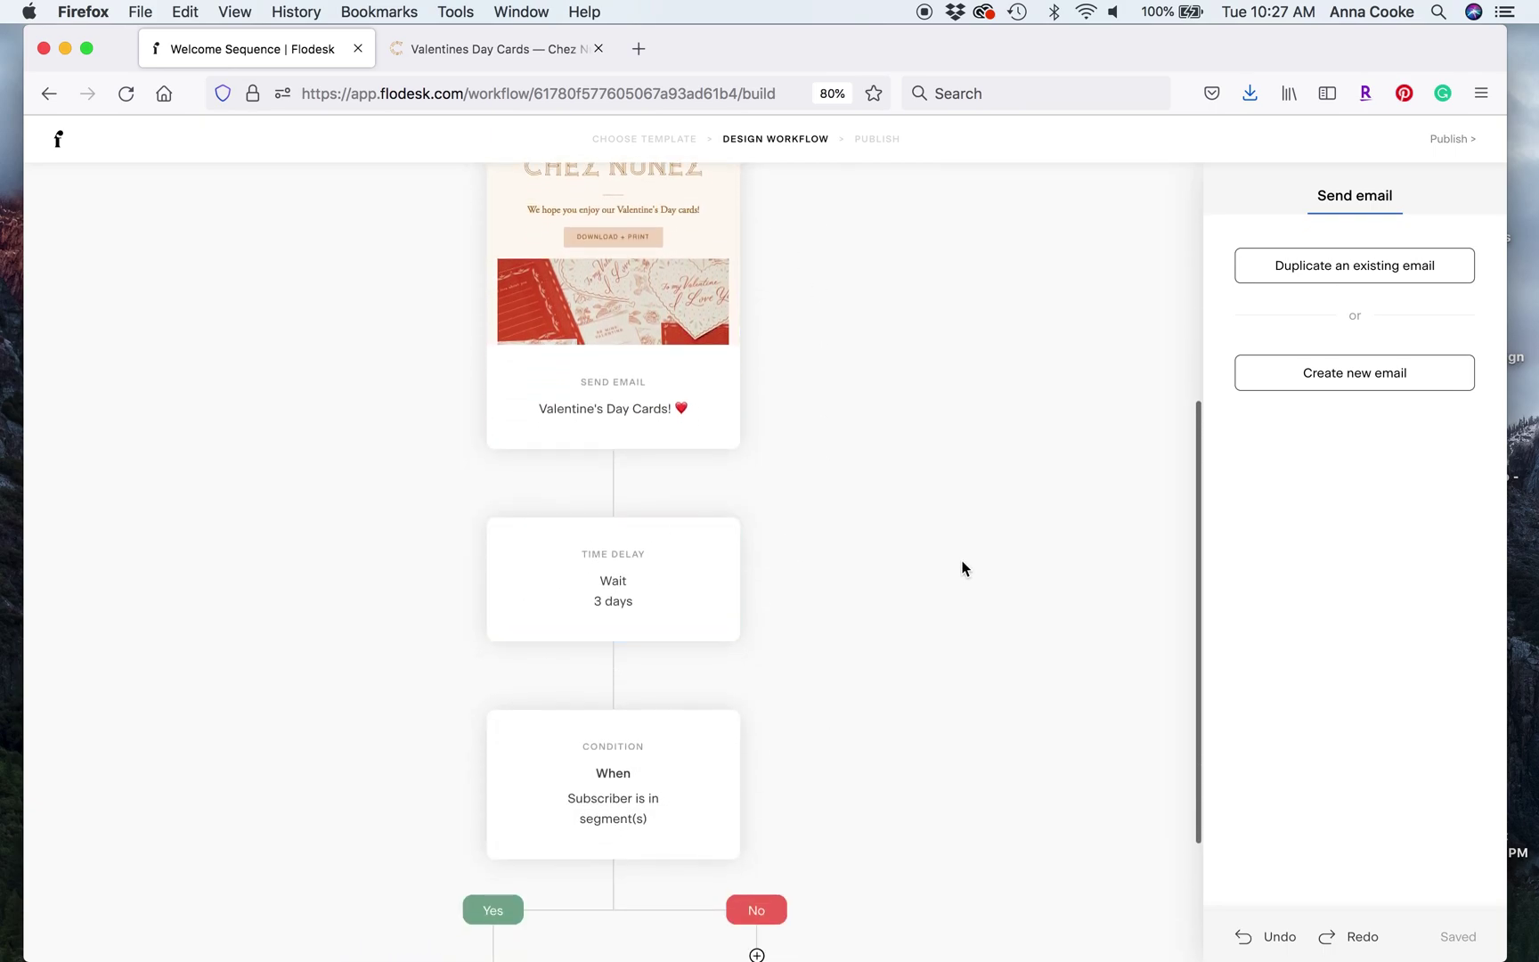
scroll(854, 498, down, 3)
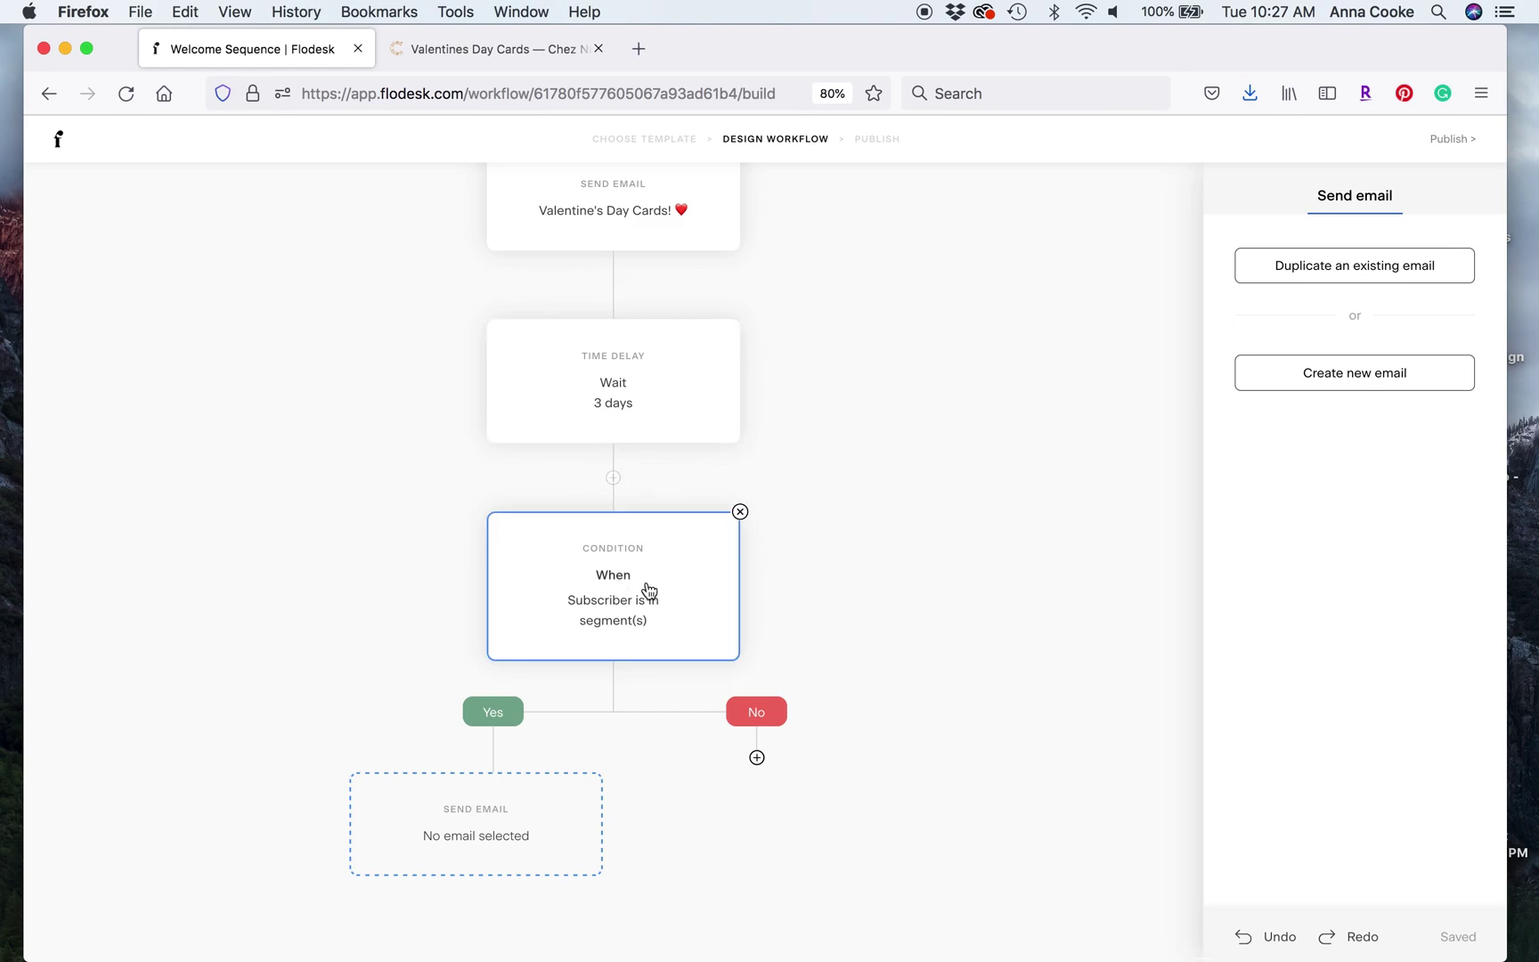
scroll(1167, 526, up, 9)
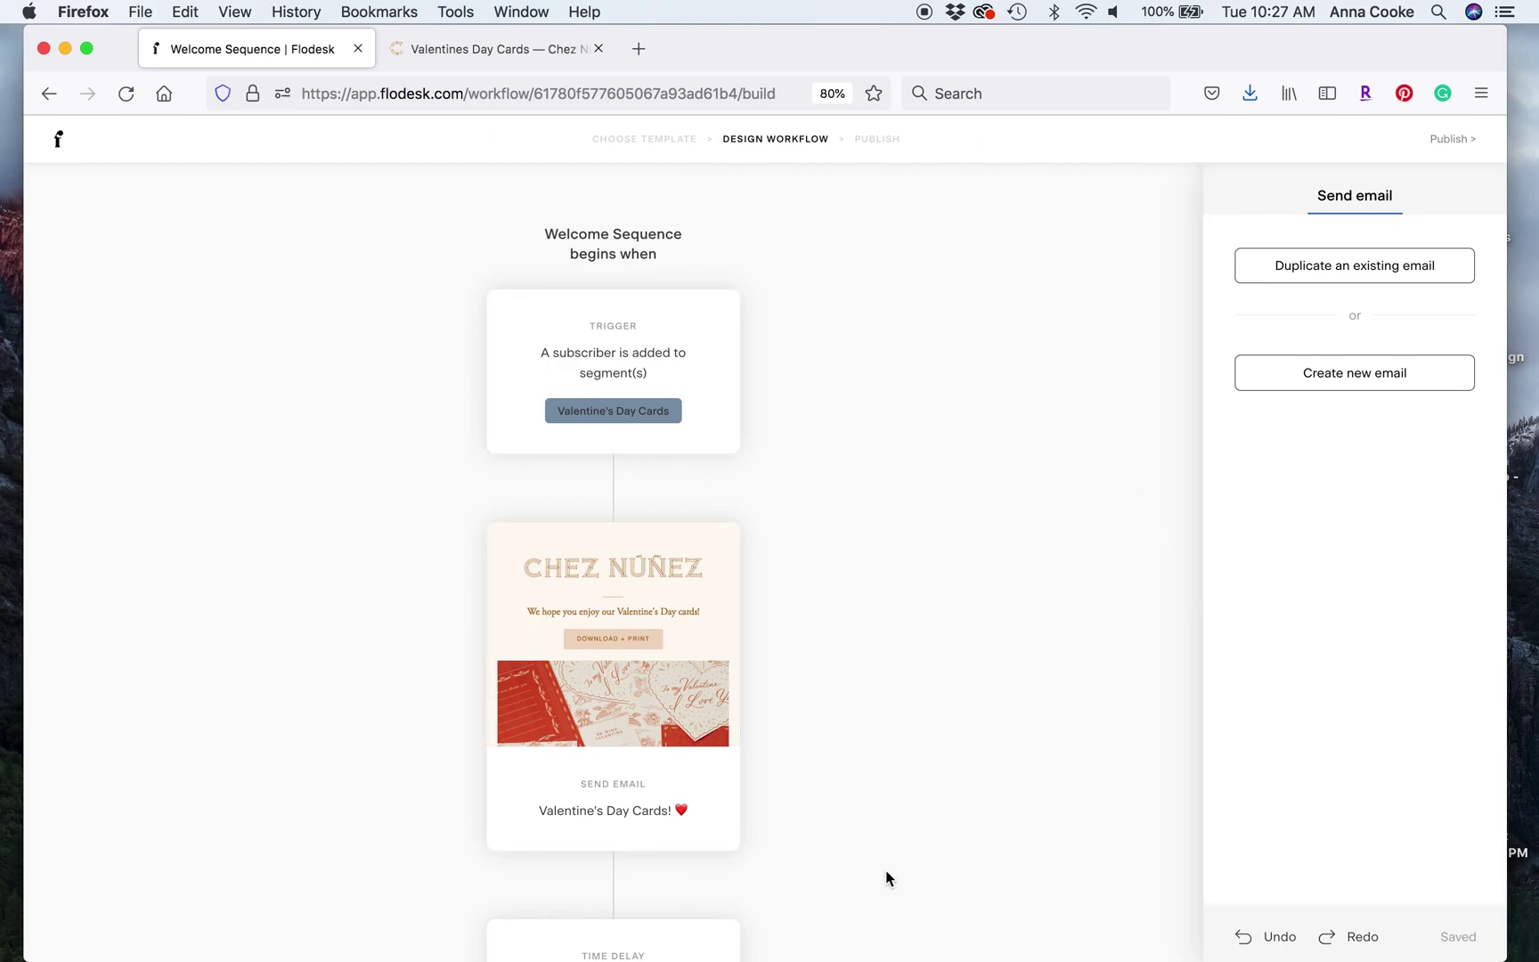
scroll(1163, 629, up, 2)
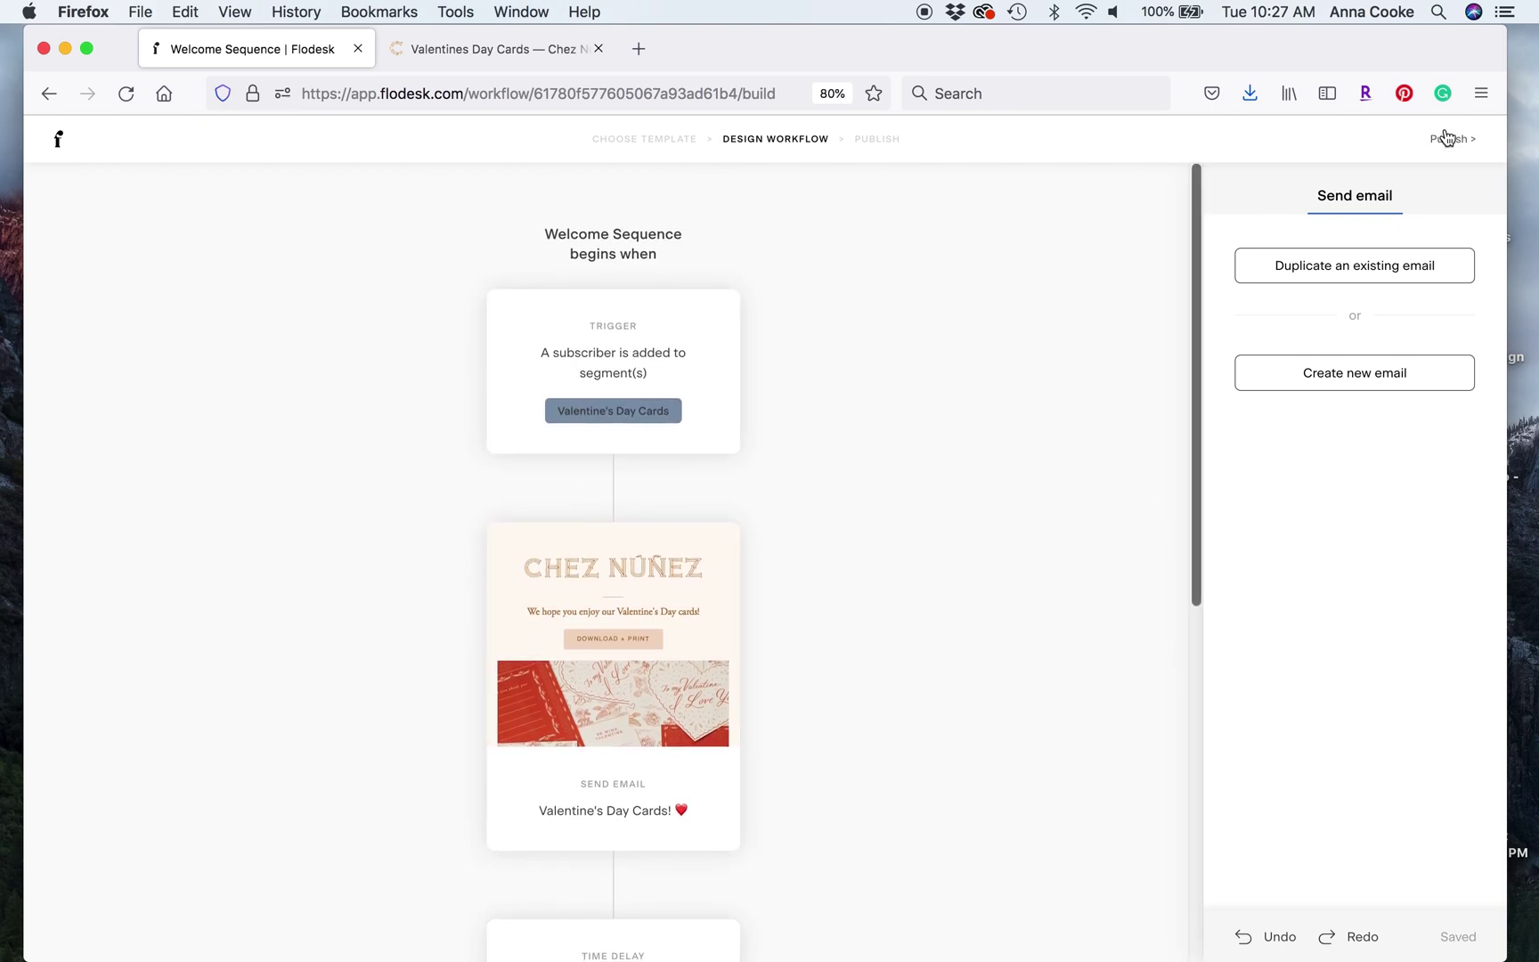
scroll(748, 609, down, 3)
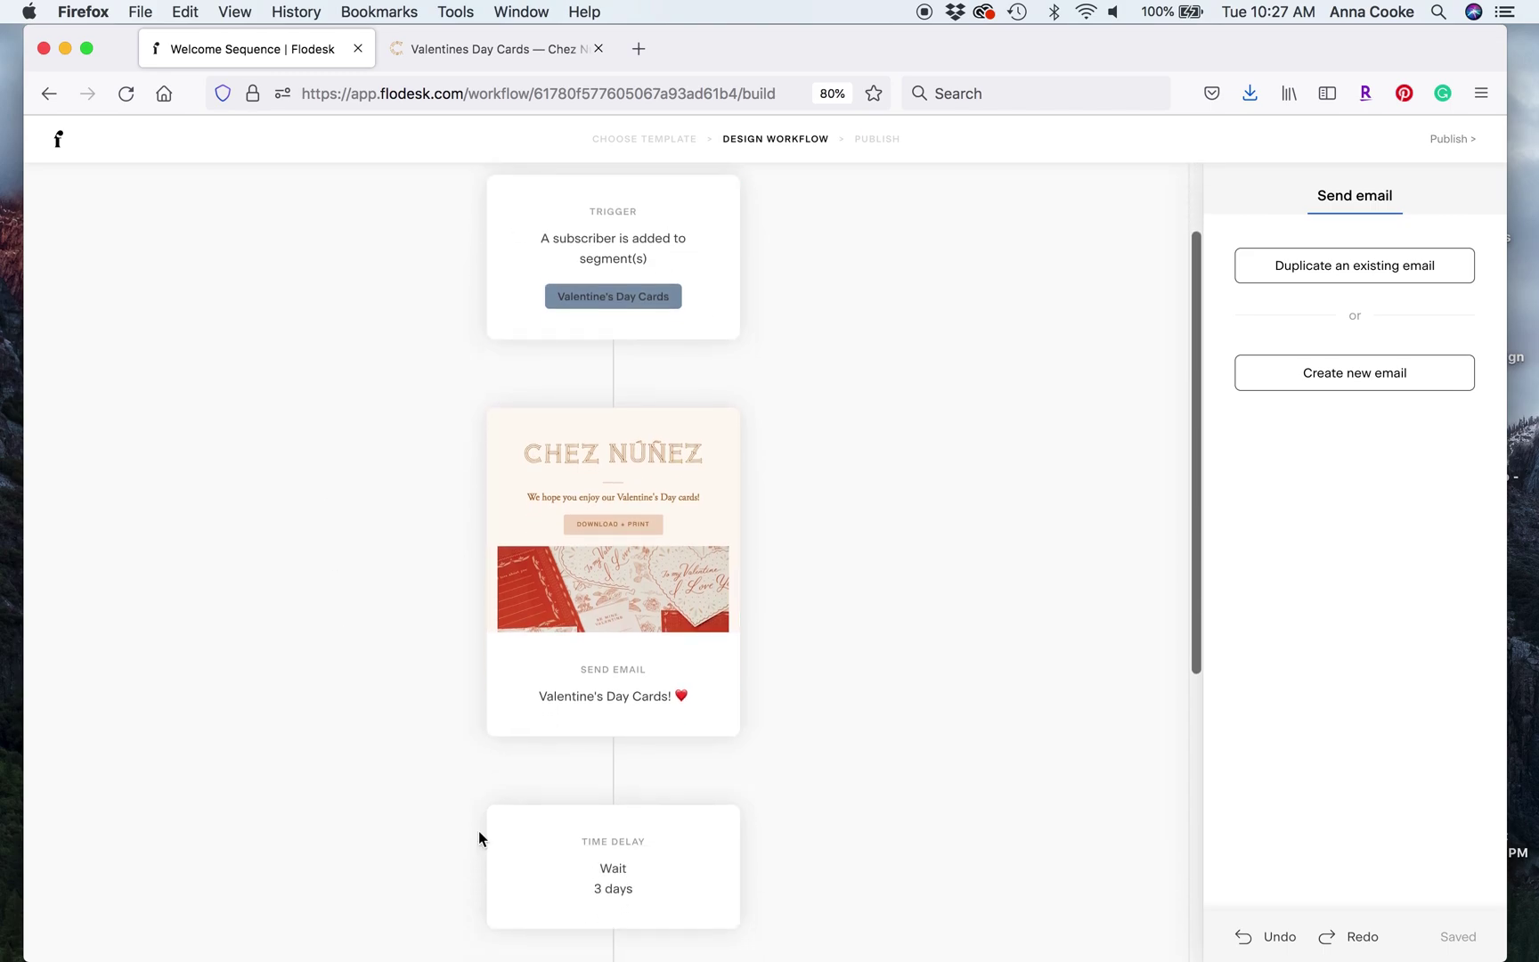
Review the workflow from trigger to condition branches and try to advance it to publishing.
scroll(1011, 546, up, 3)
scroll(1009, 543, down, 12)
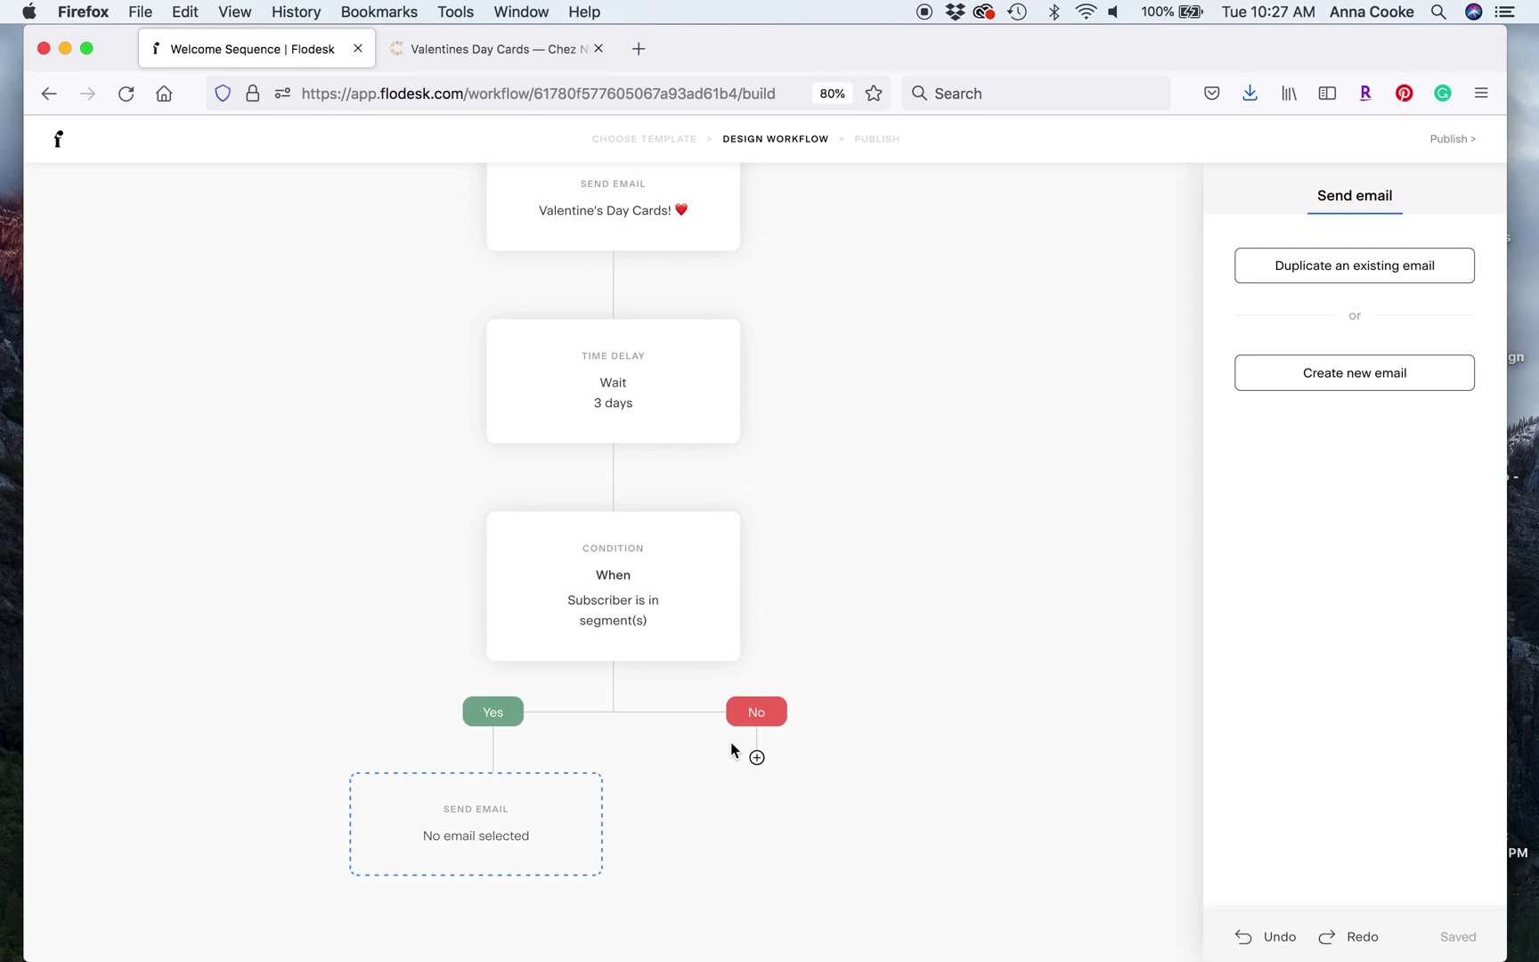
scroll(729, 748, up, 12)
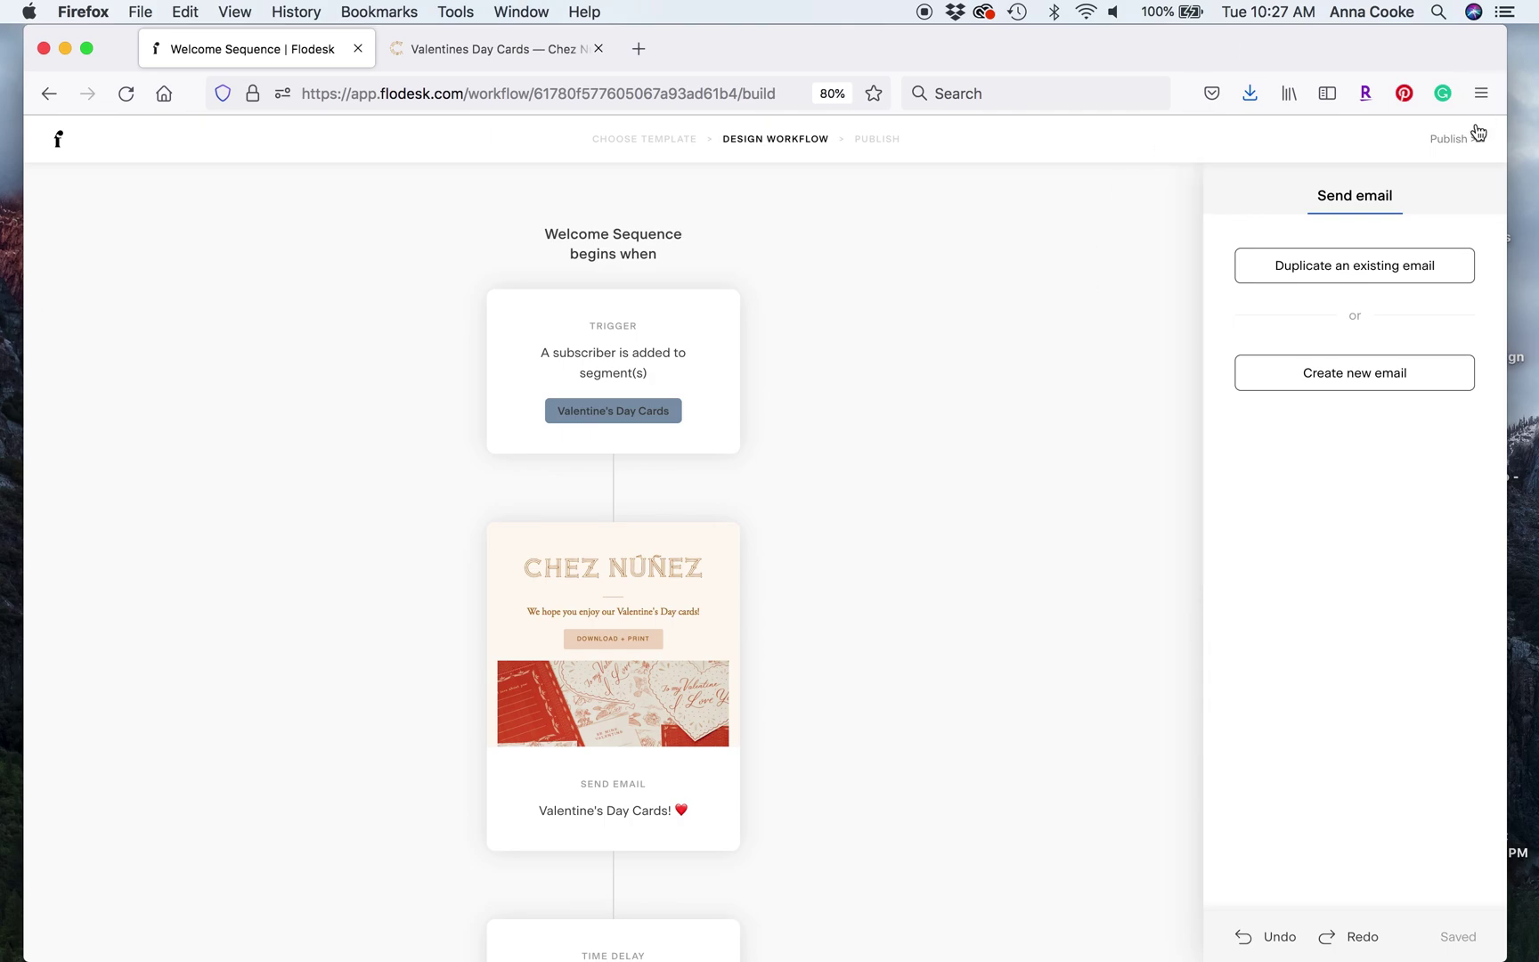
click(1453, 140)
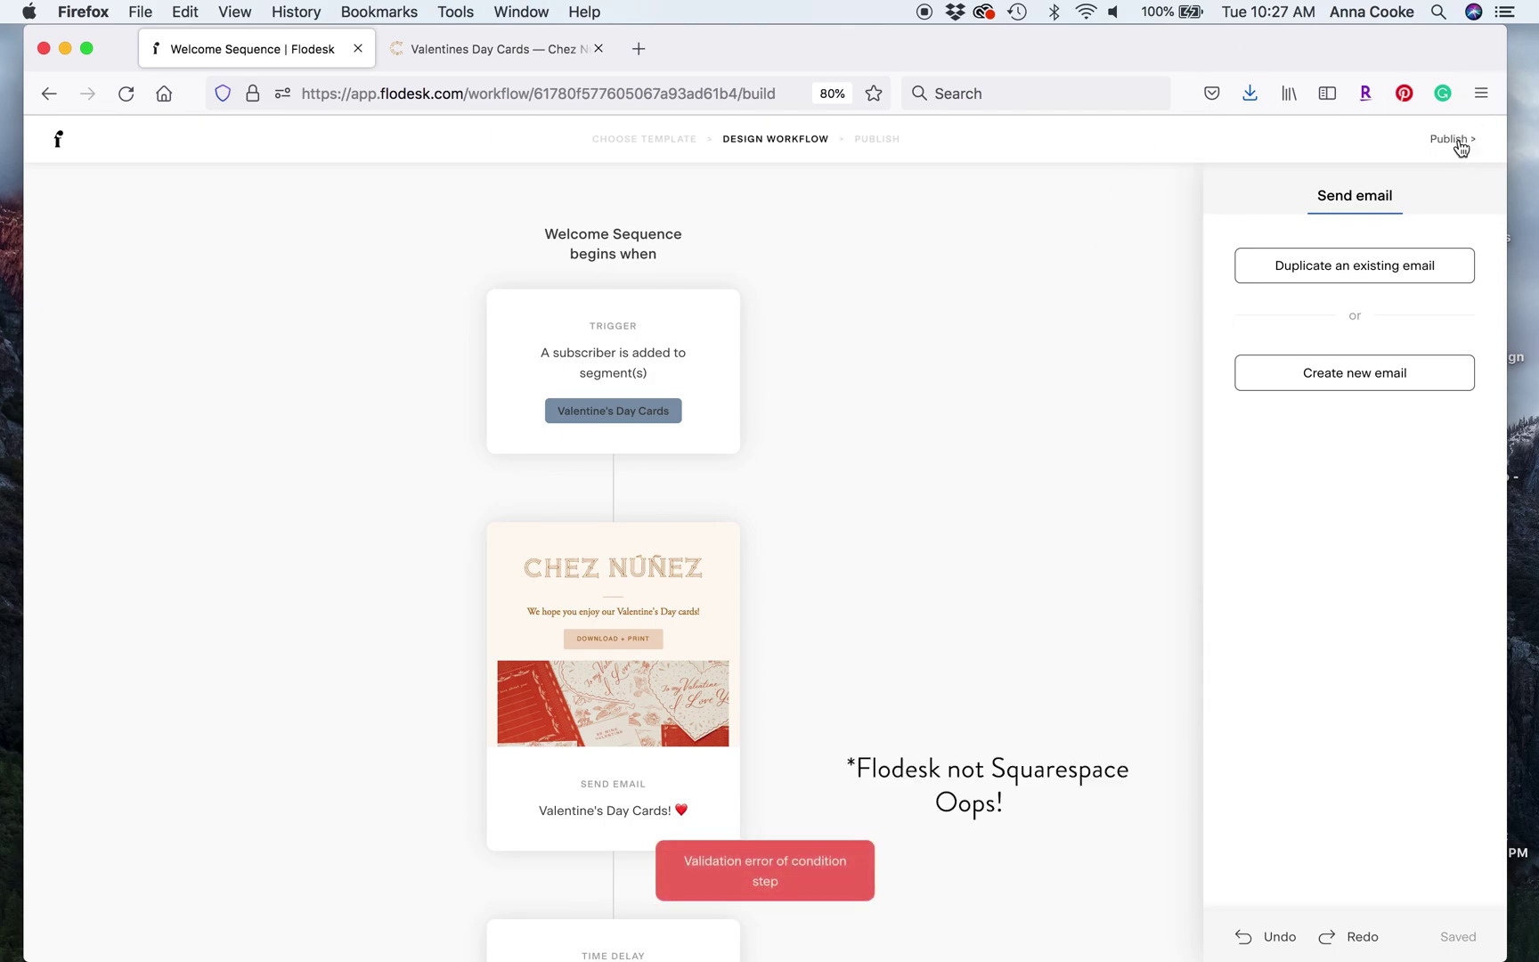
Remove the Yes-branch email, the condition and the 3-day delay, and advance the workflow to the publish stage.
scroll(958, 826, down, 12)
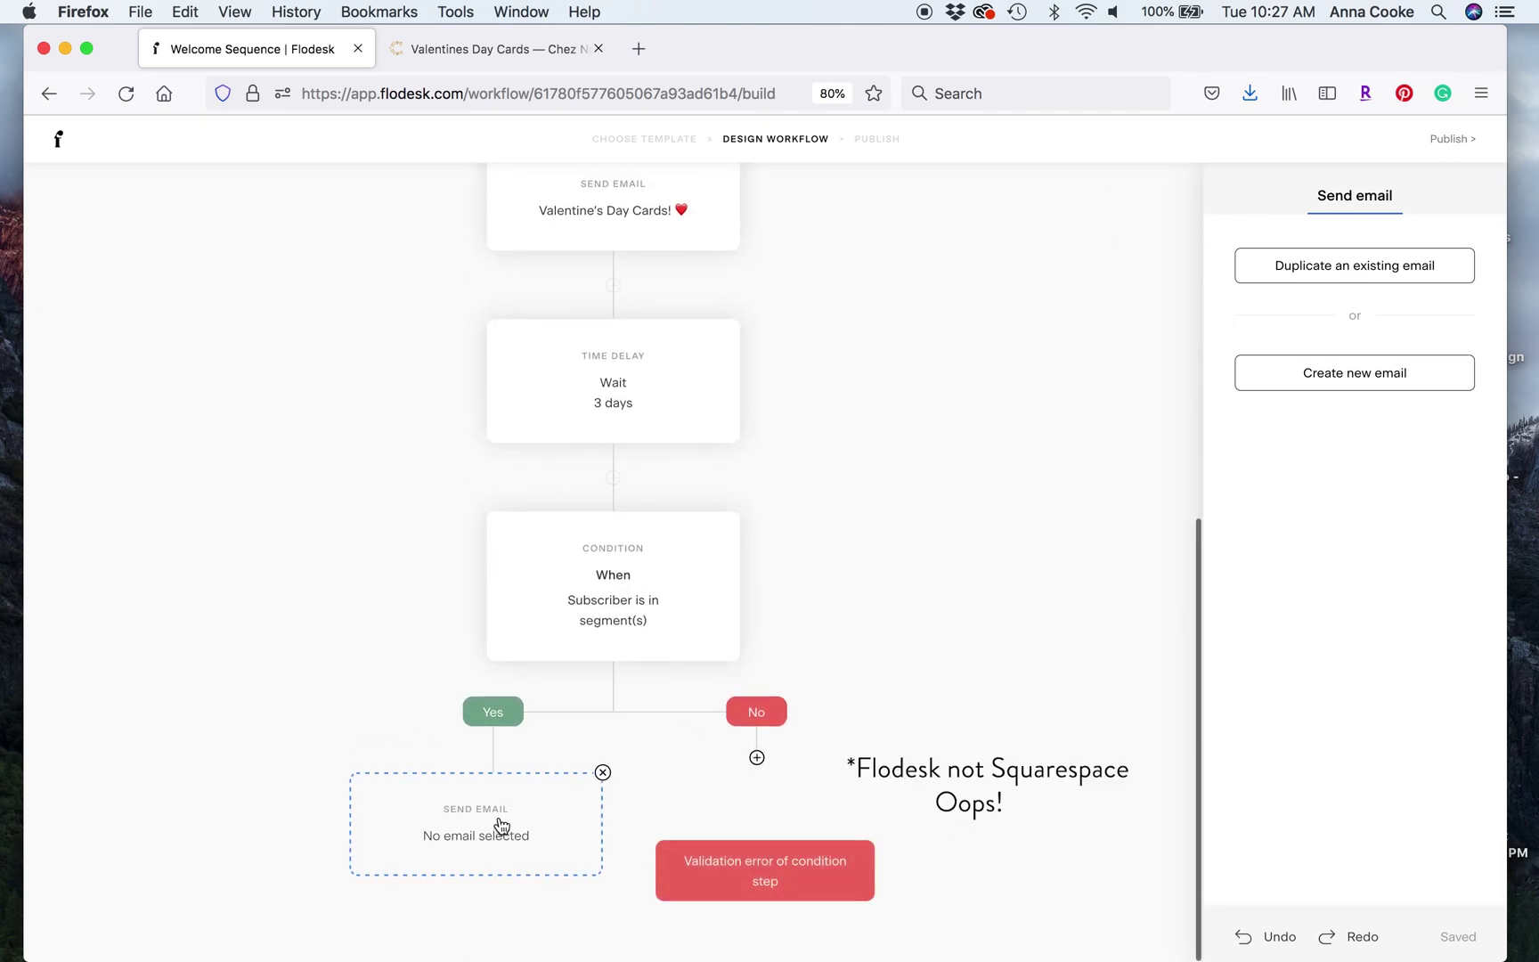
click(603, 773)
click(900, 584)
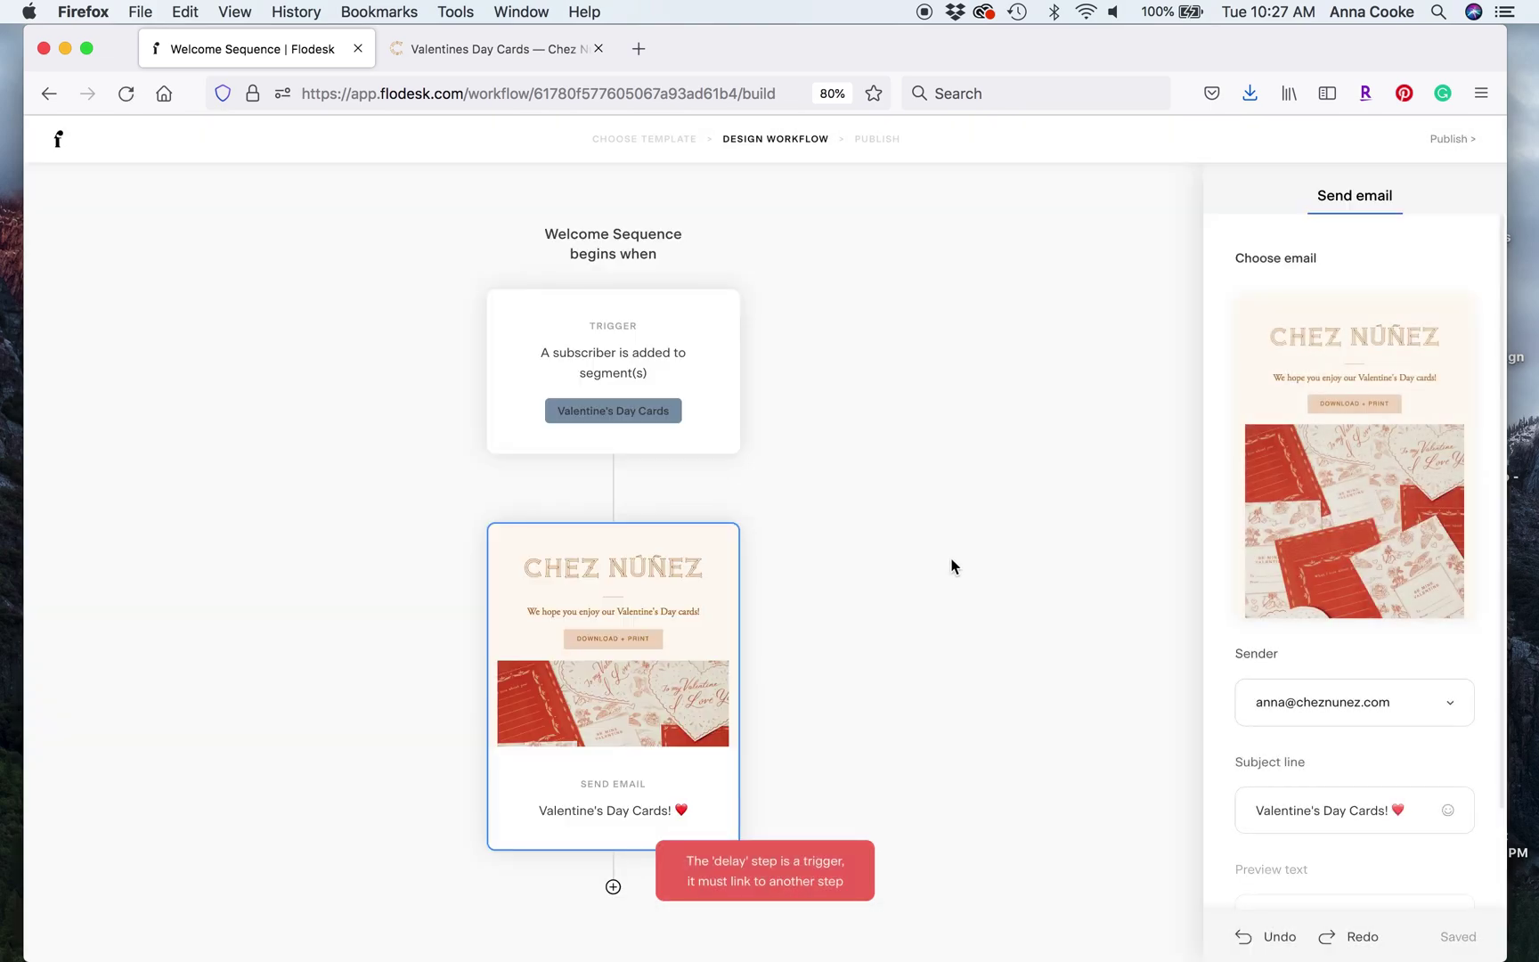
click(1449, 139)
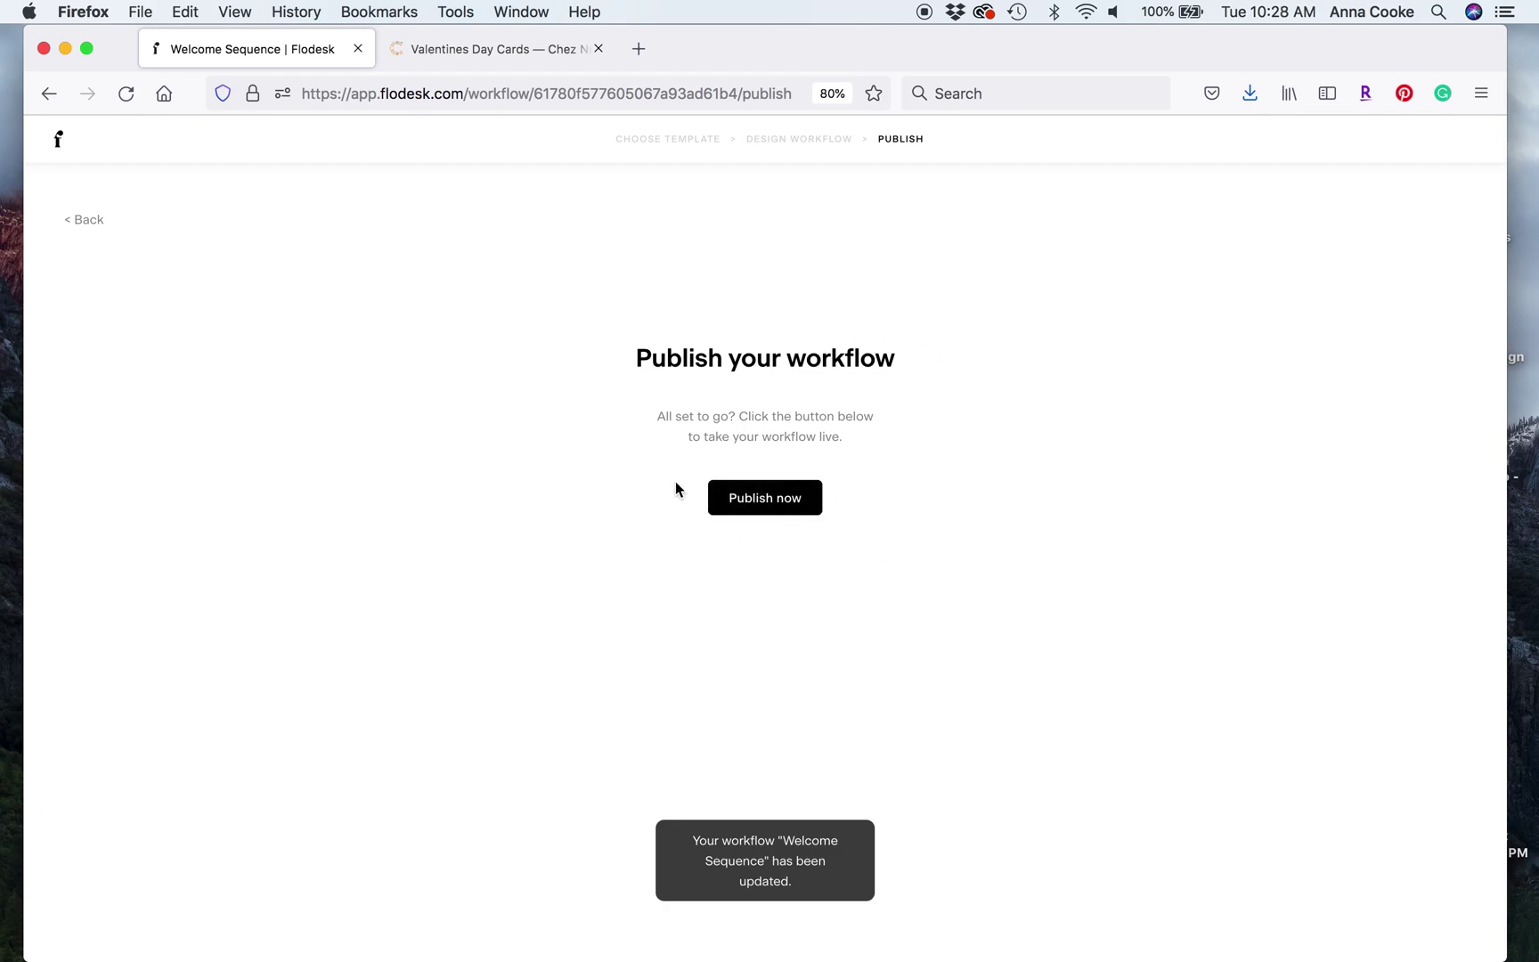
Check the live Valentine's Day Cards page, and return from the publish stage to the list of workflows without publishing.
click(461, 40)
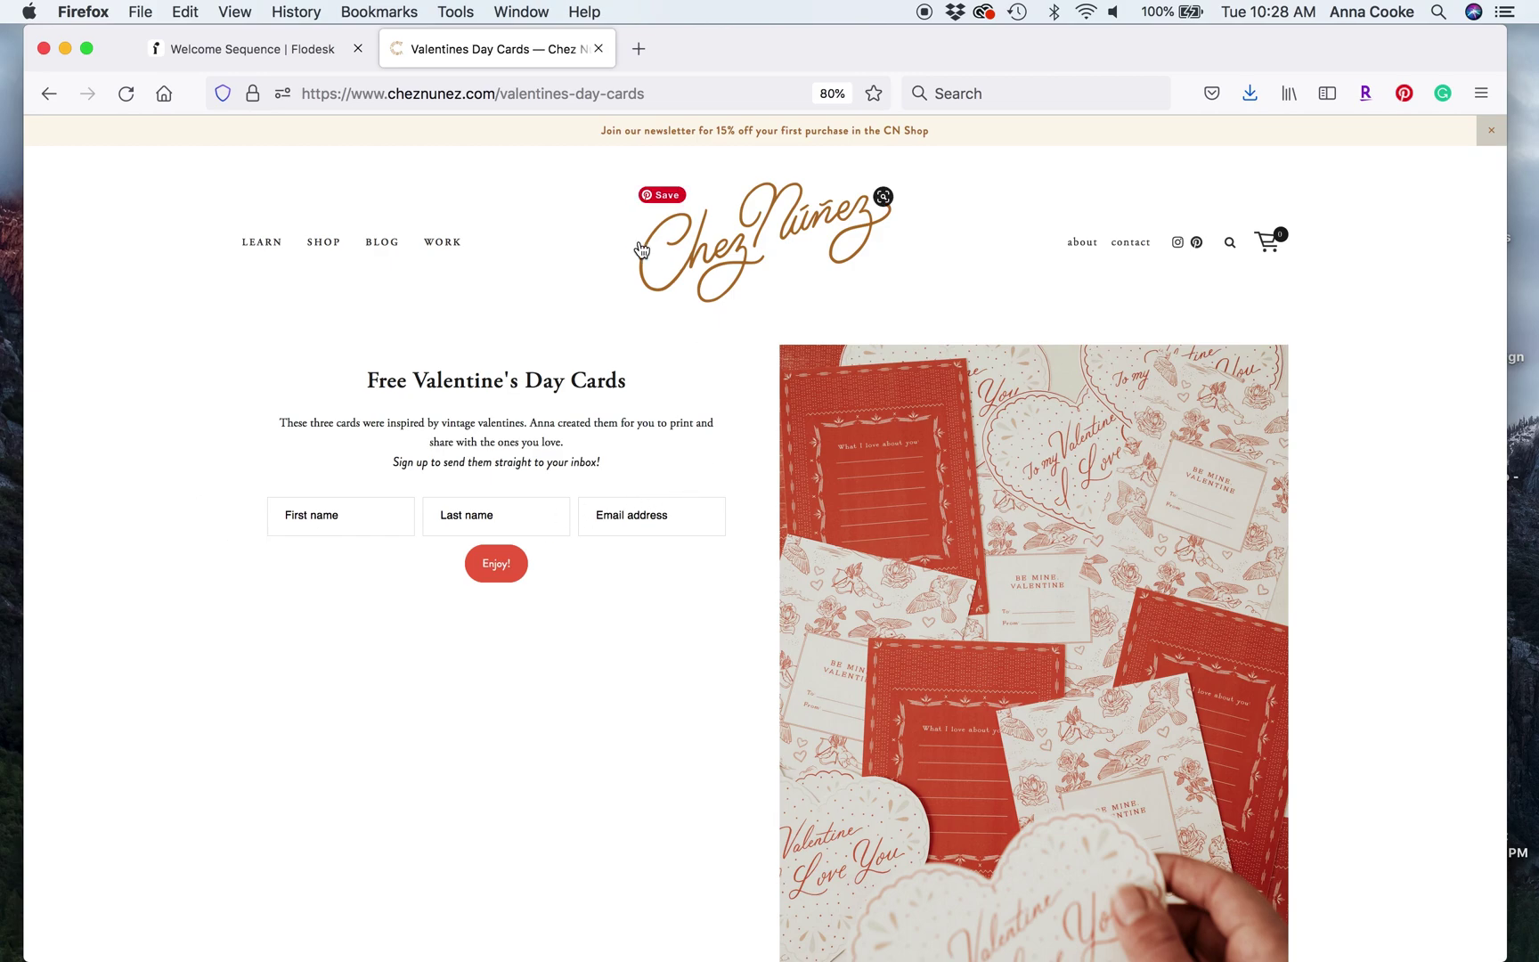
click(243, 57)
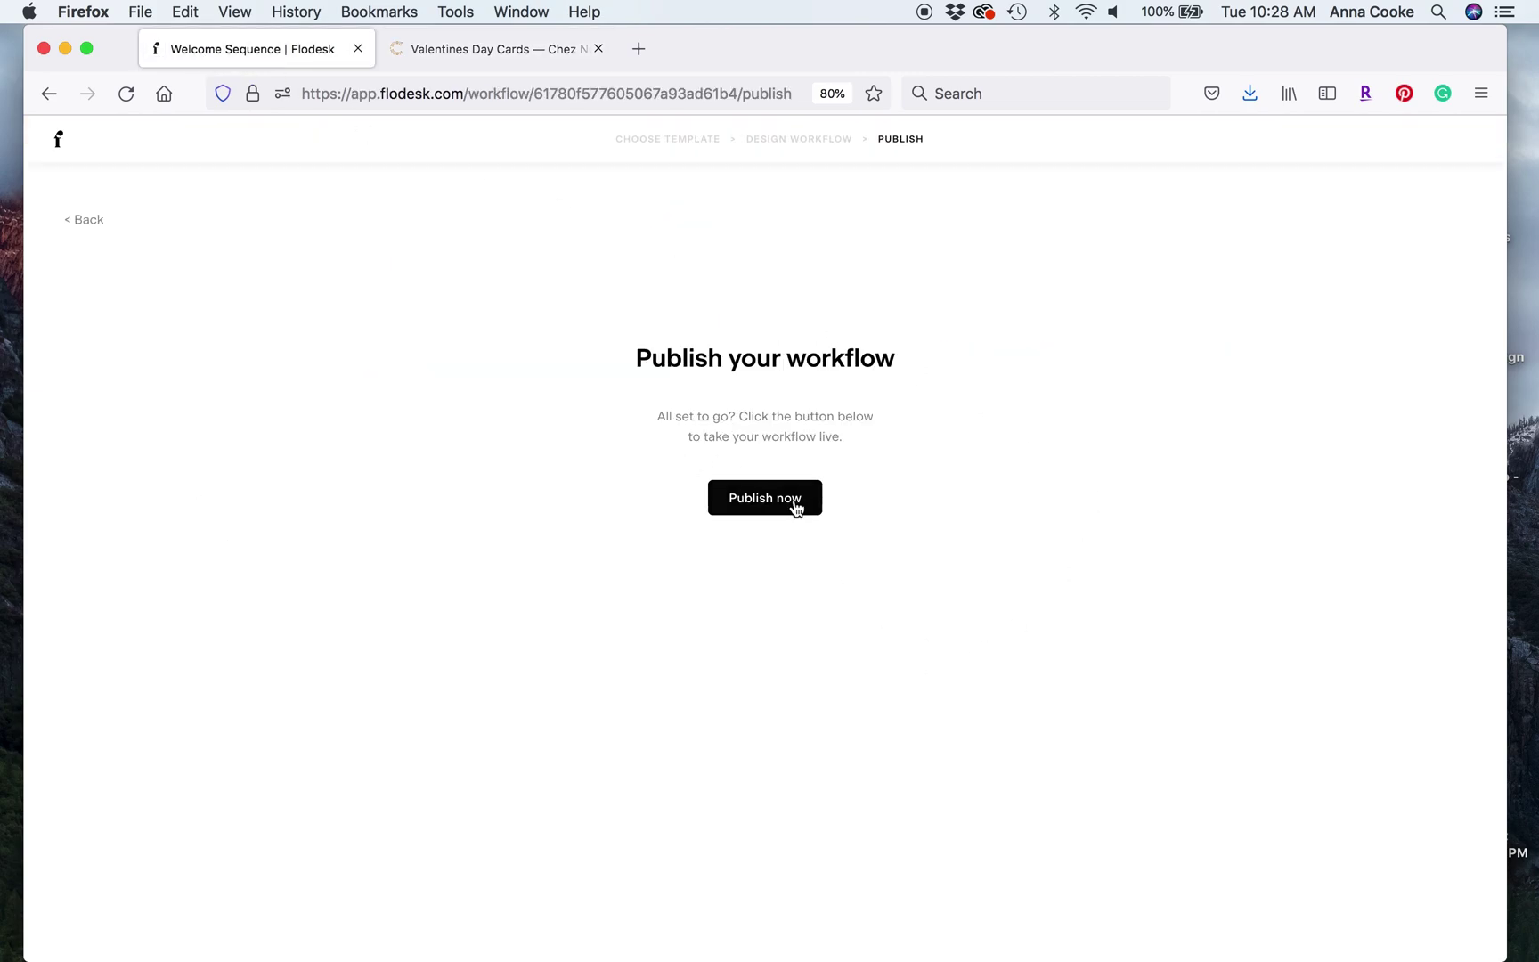
click(57, 141)
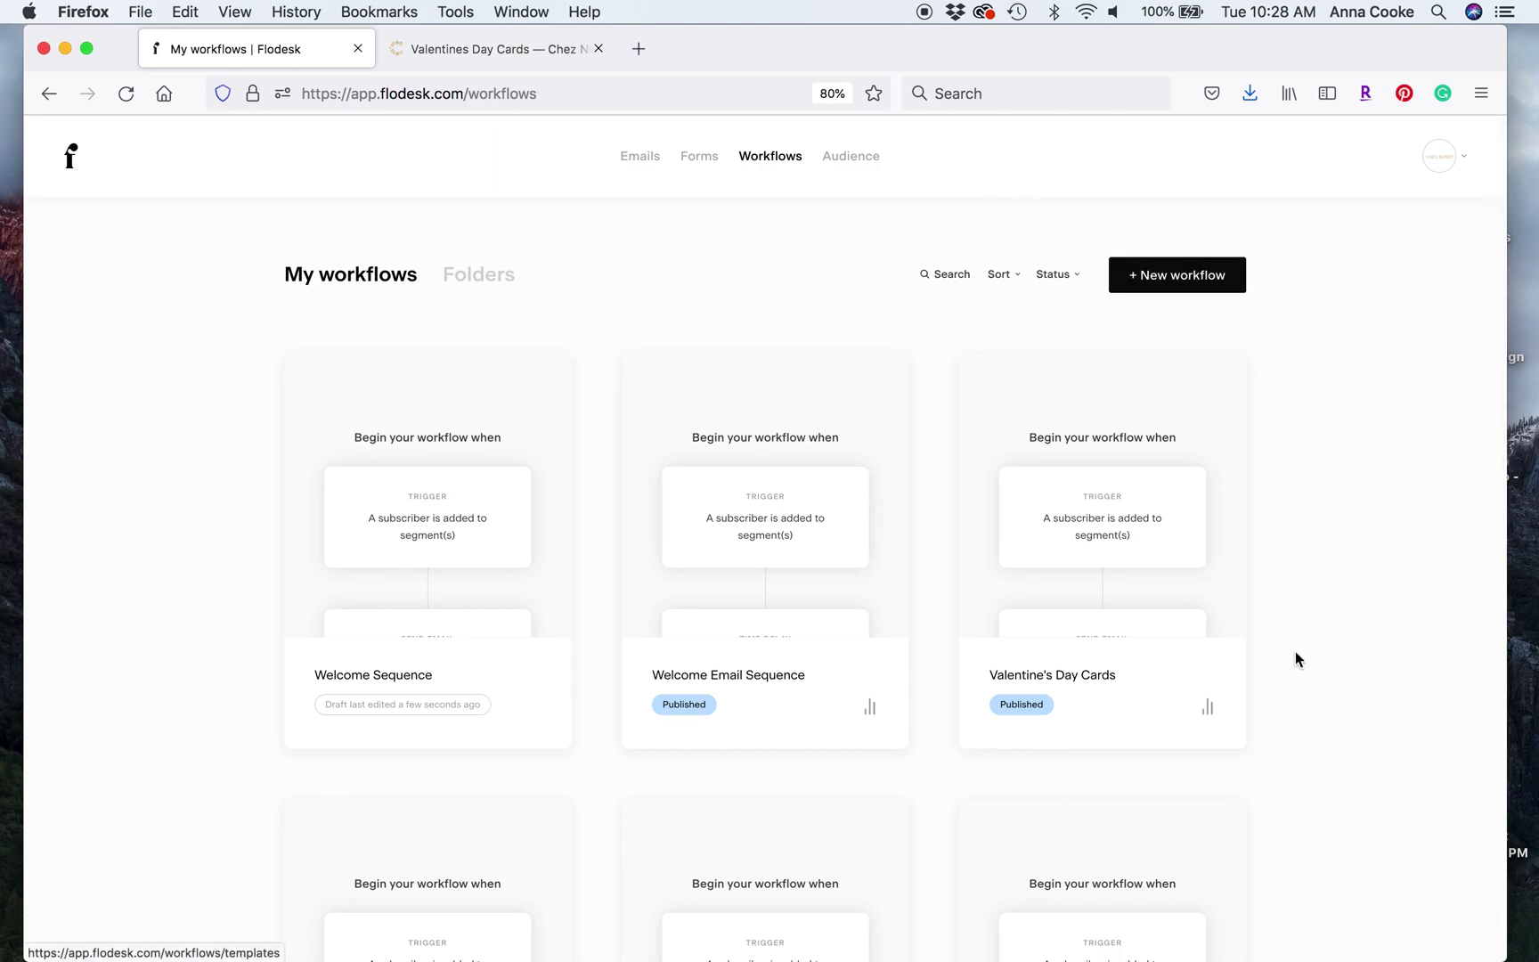
scroll(1295, 654, down, 10)
scroll(1295, 657, up, 10)
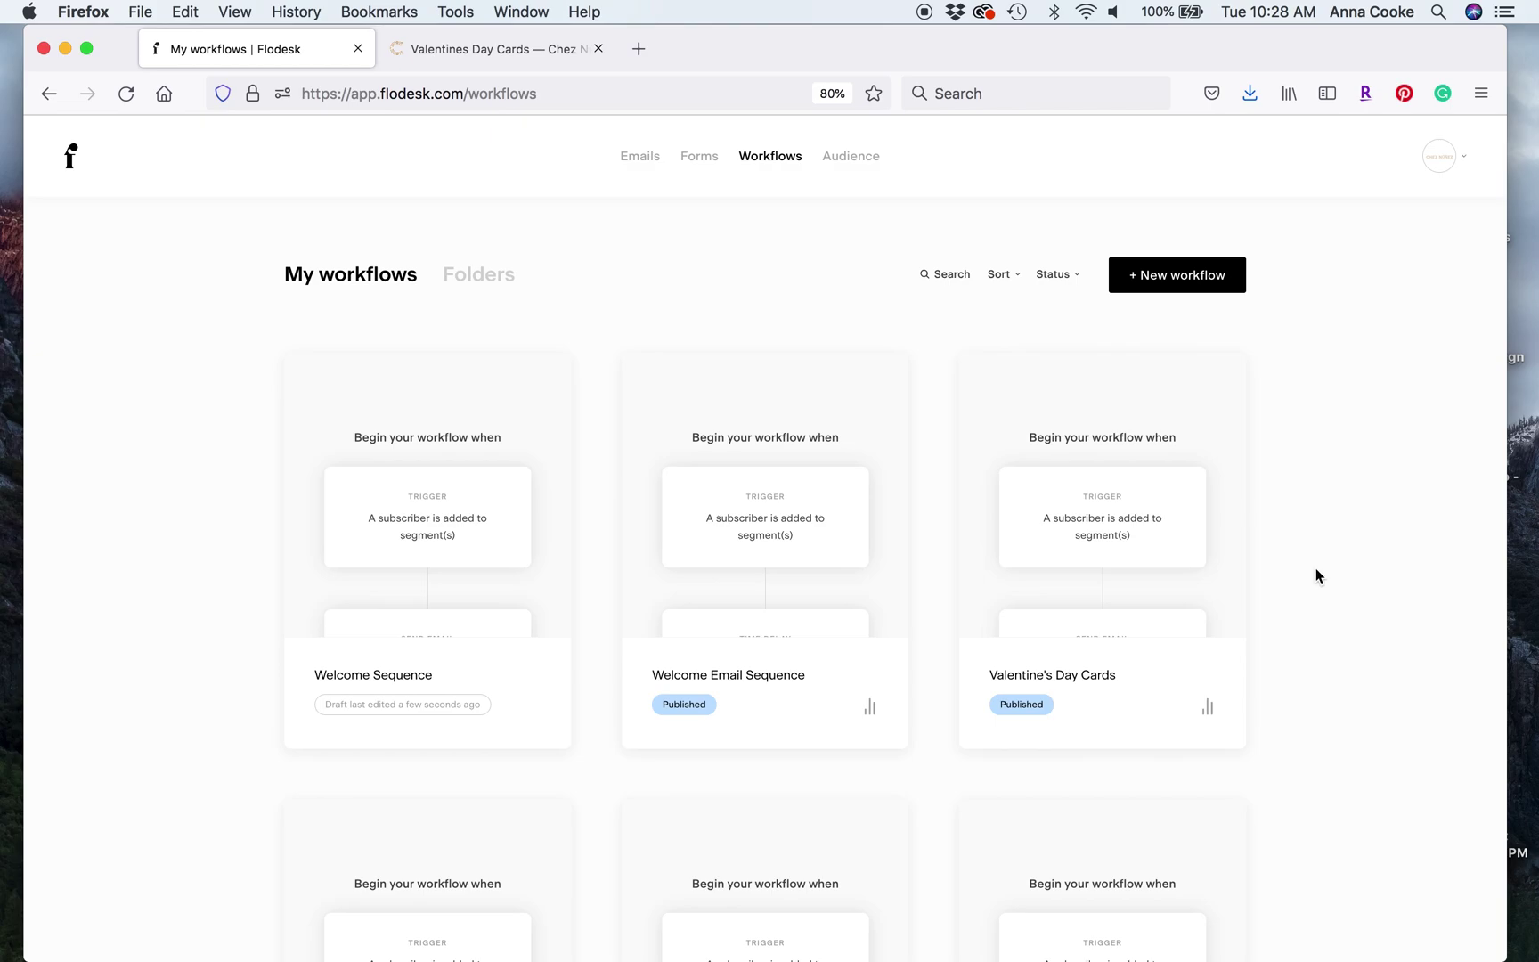
Open the audience's subscriber list and look through pages 1 and 2, including each subscriber's segment labels.
click(1425, 168)
click(853, 157)
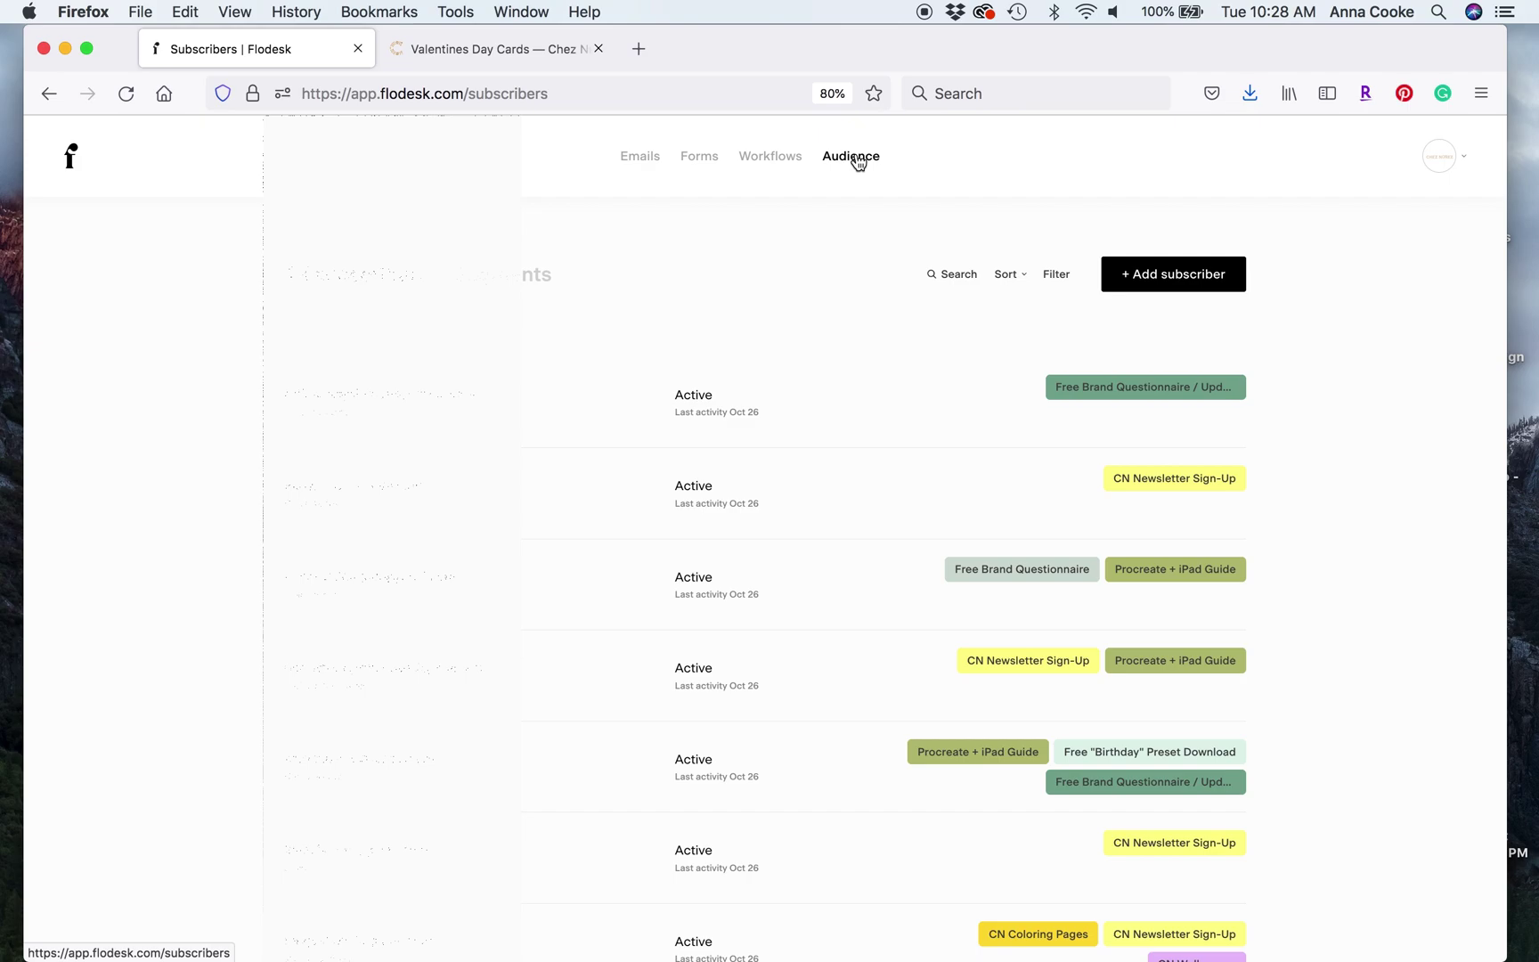
scroll(1408, 723, down, 10)
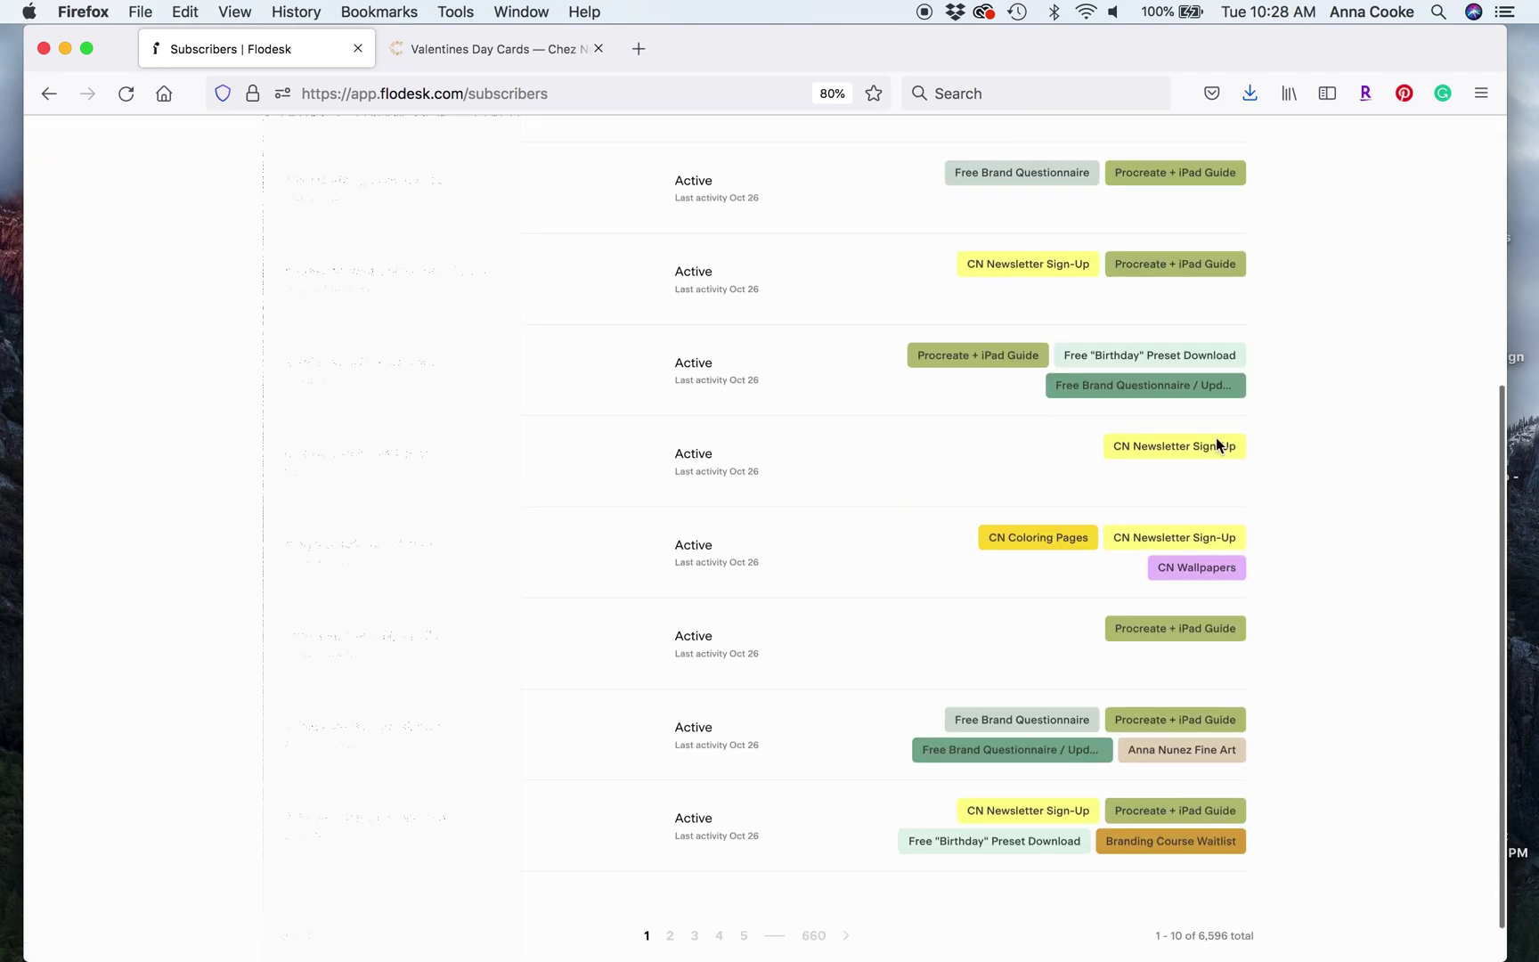
click(670, 885)
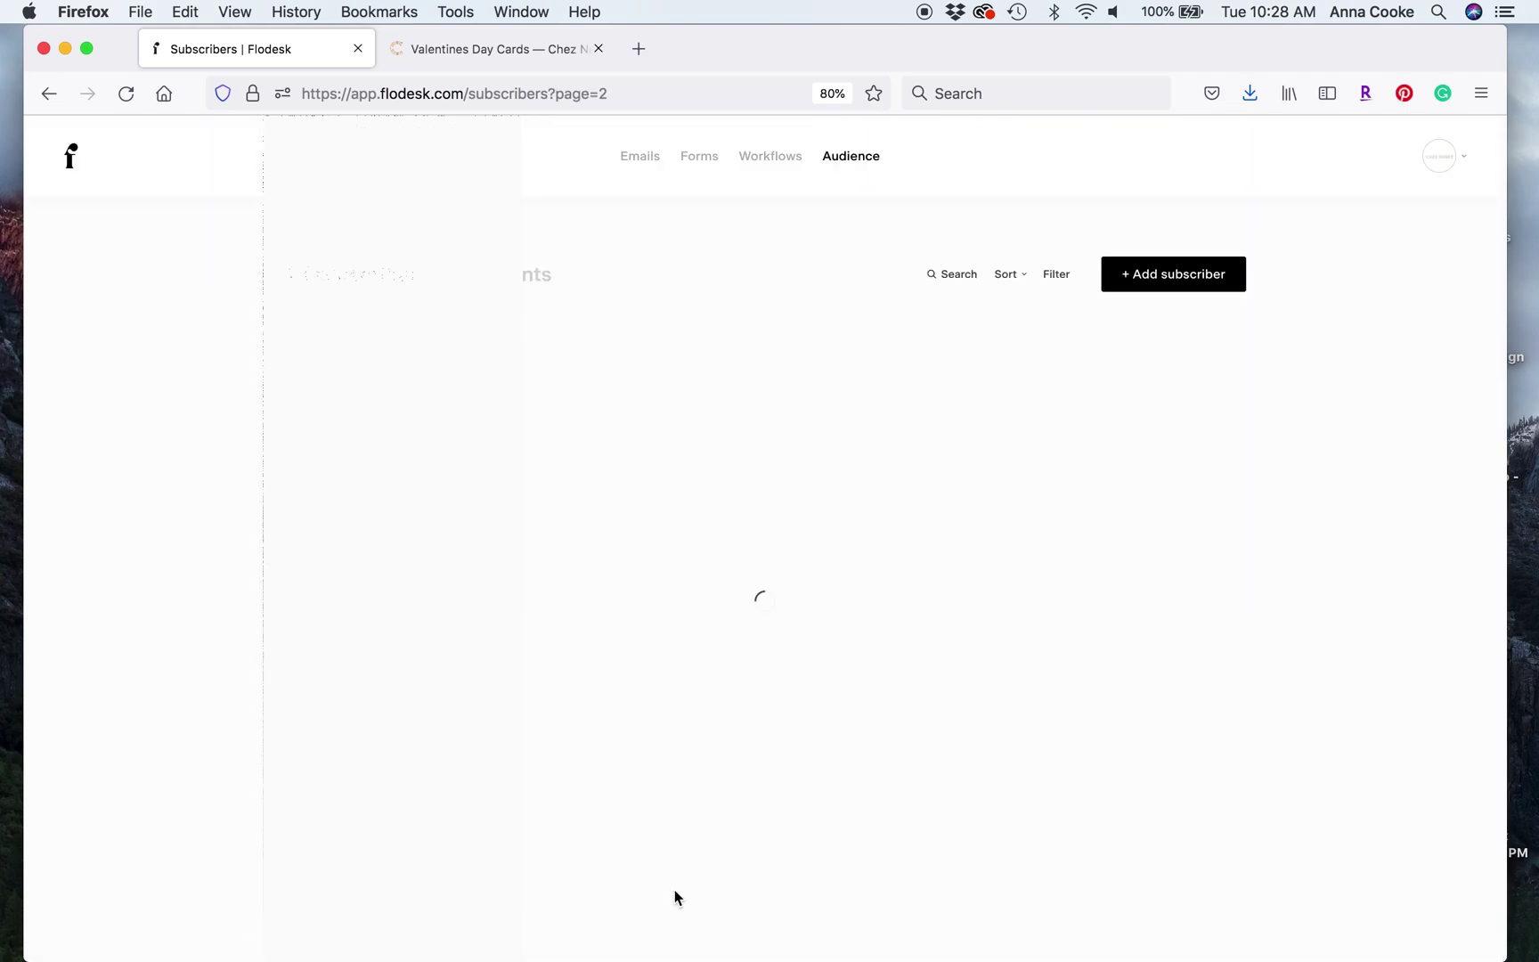
scroll(1387, 618, down, 5)
scroll(1460, 550, down, 10)
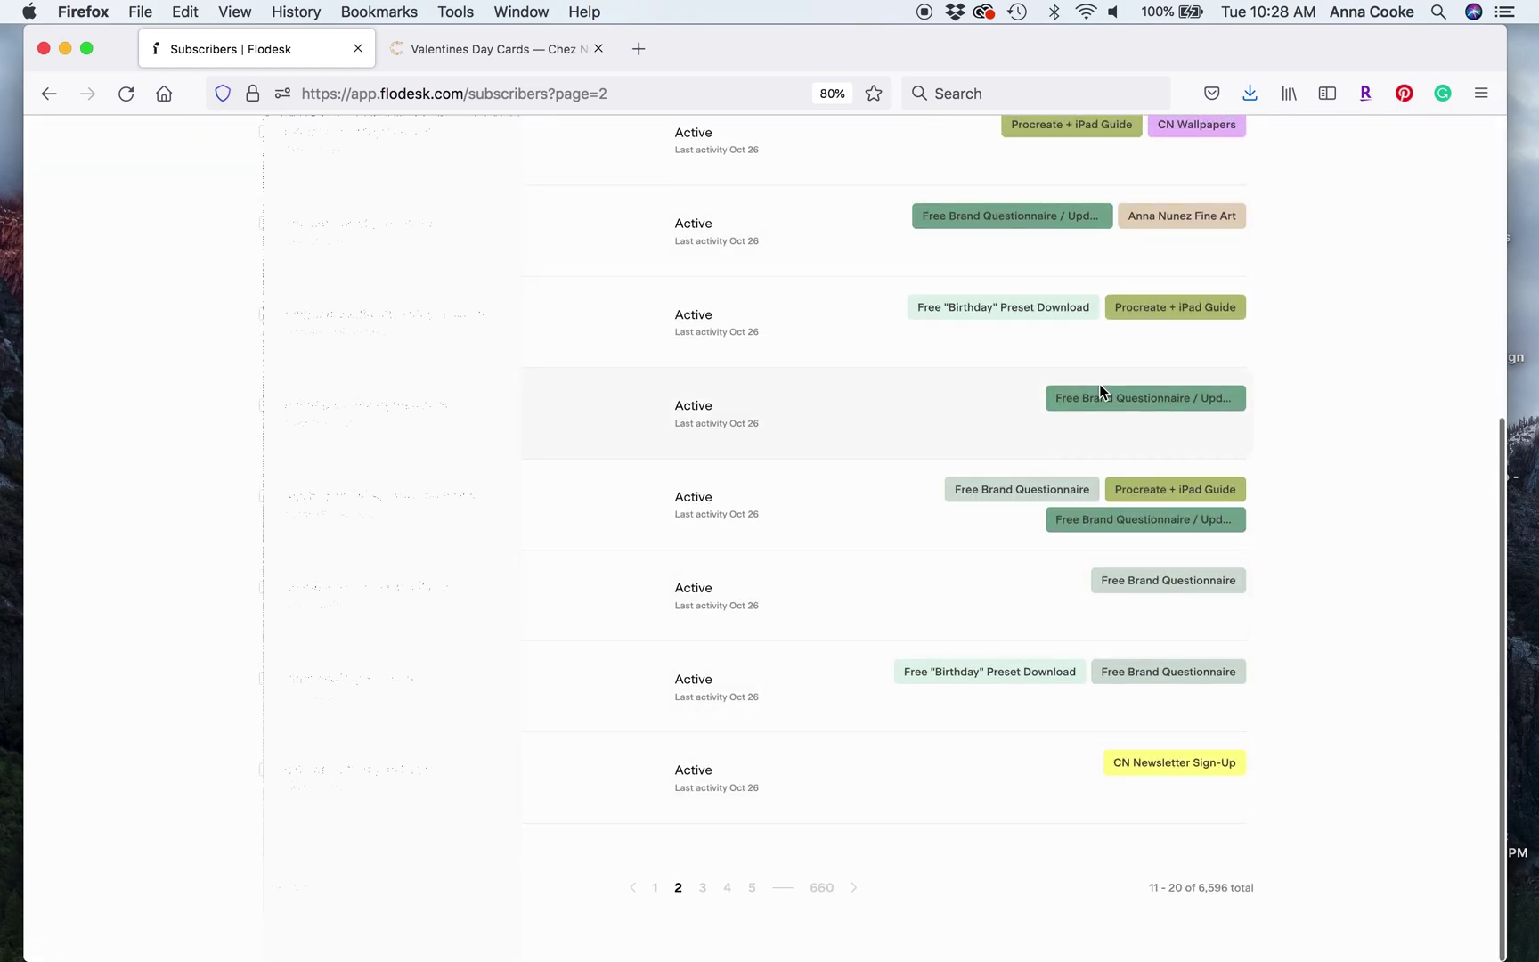
scroll(1101, 388, up, 6)
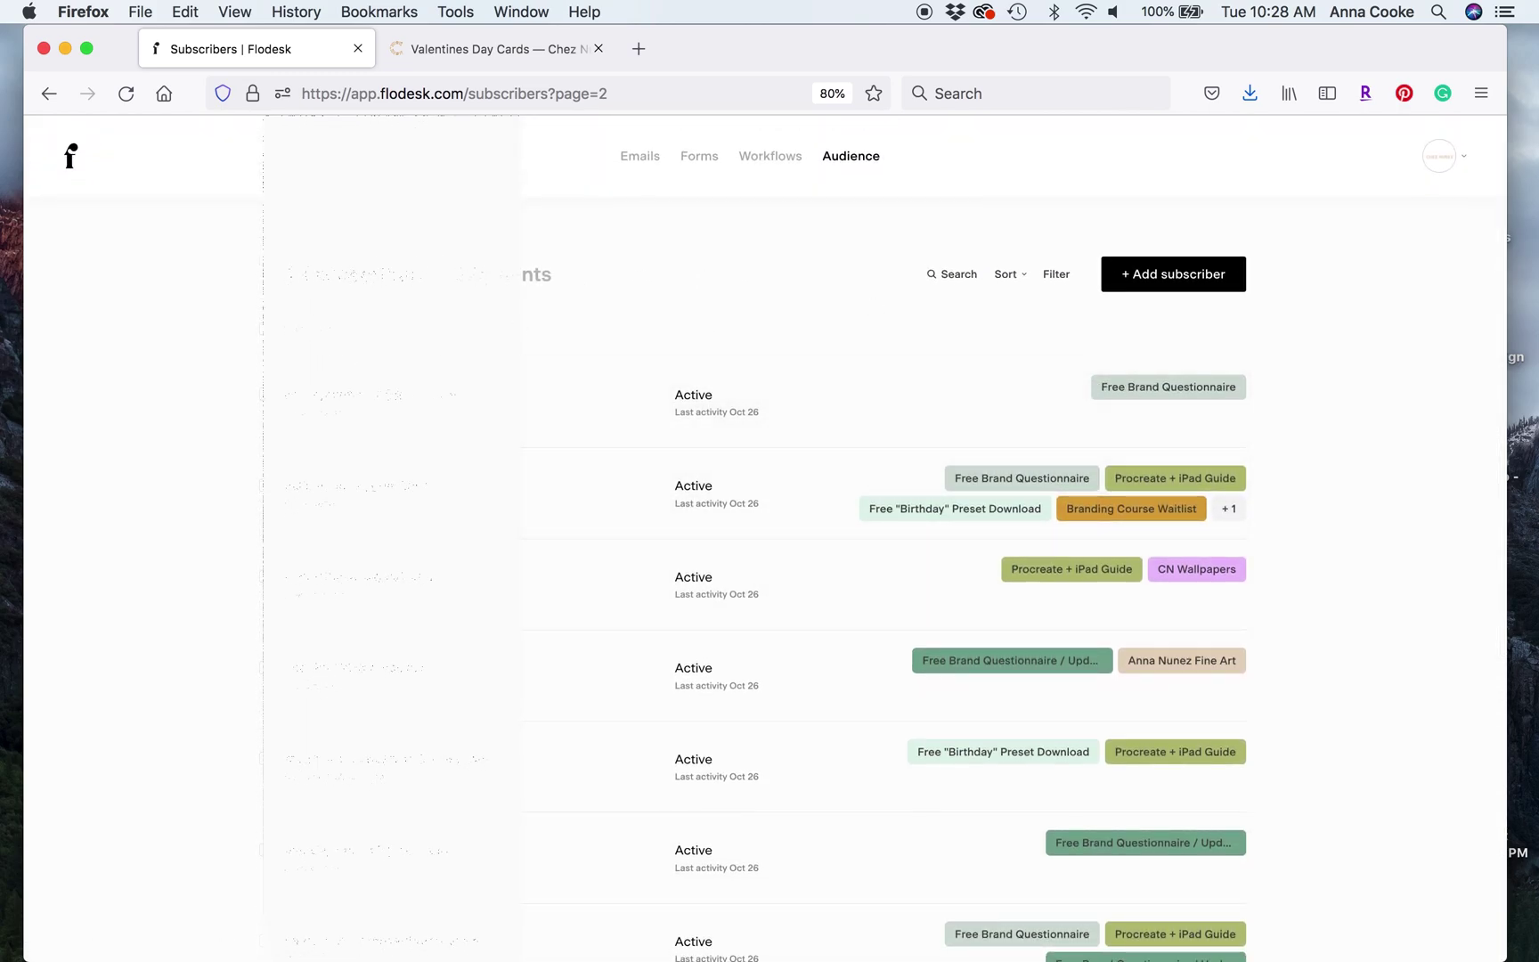
Open the audience segments and compare the segment cards and their subscriber counts across both pages.
click(483, 280)
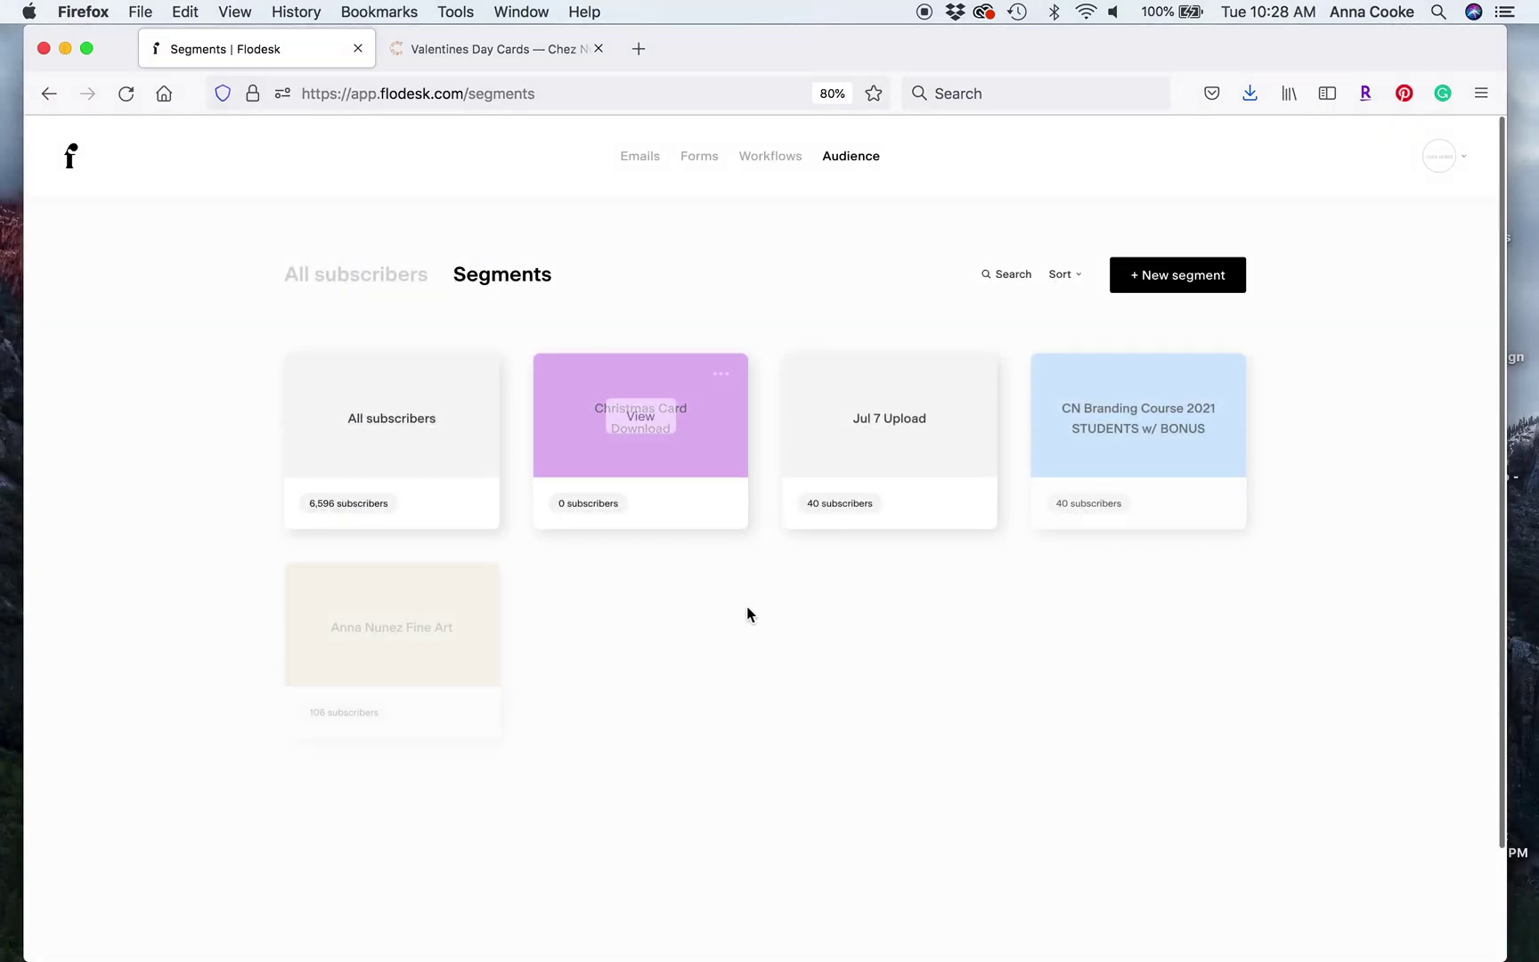
scroll(1350, 490, down, 3)
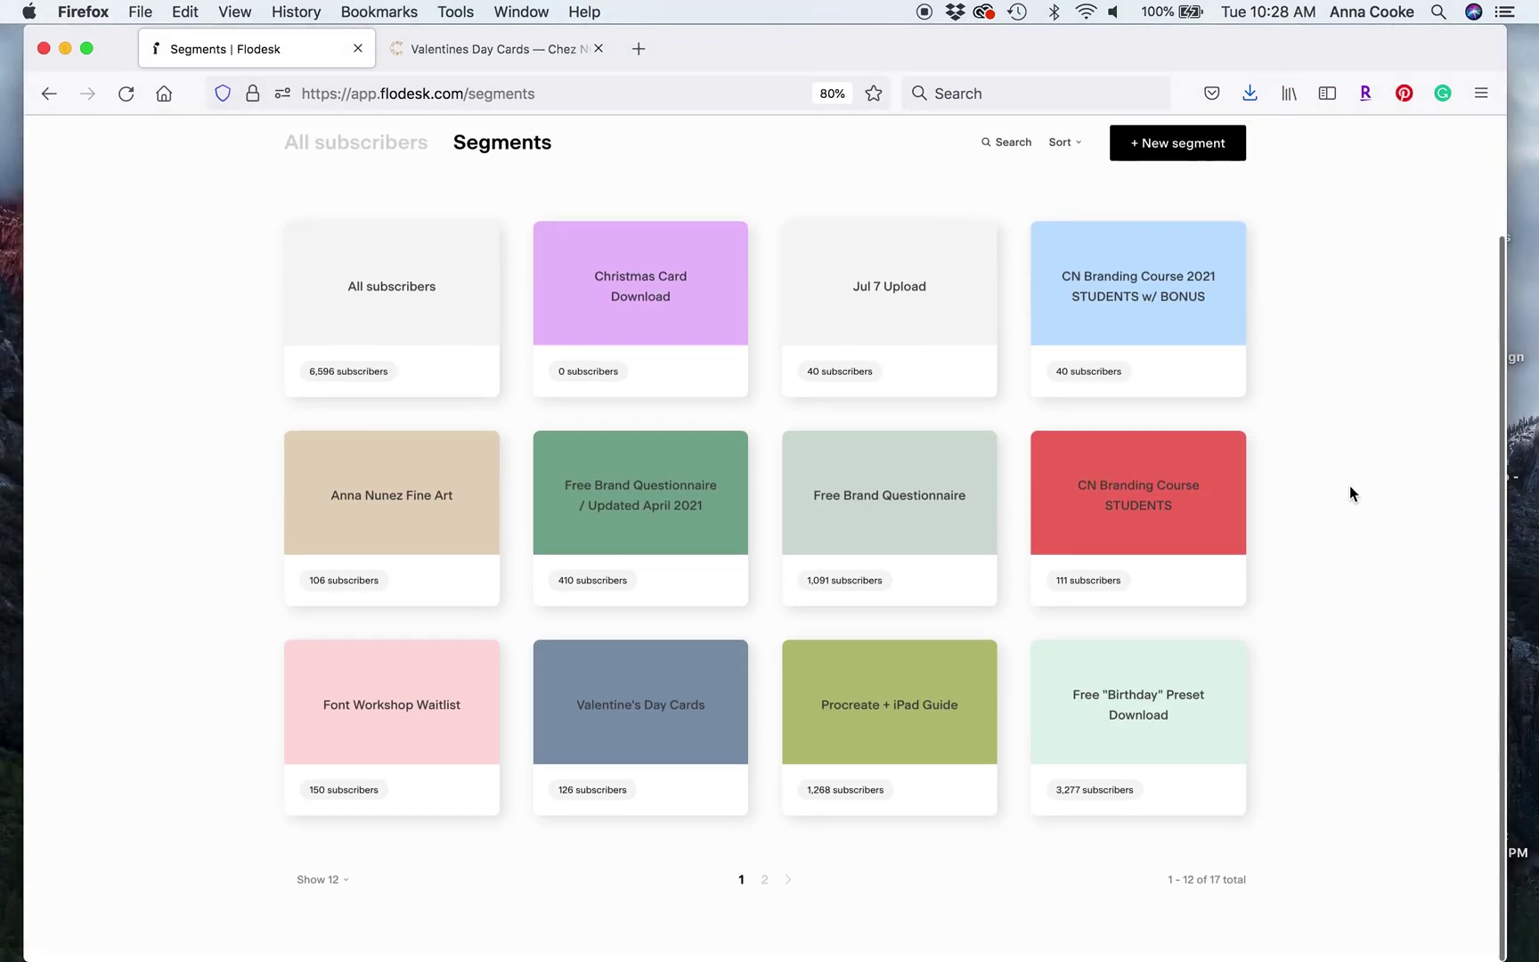
click(764, 887)
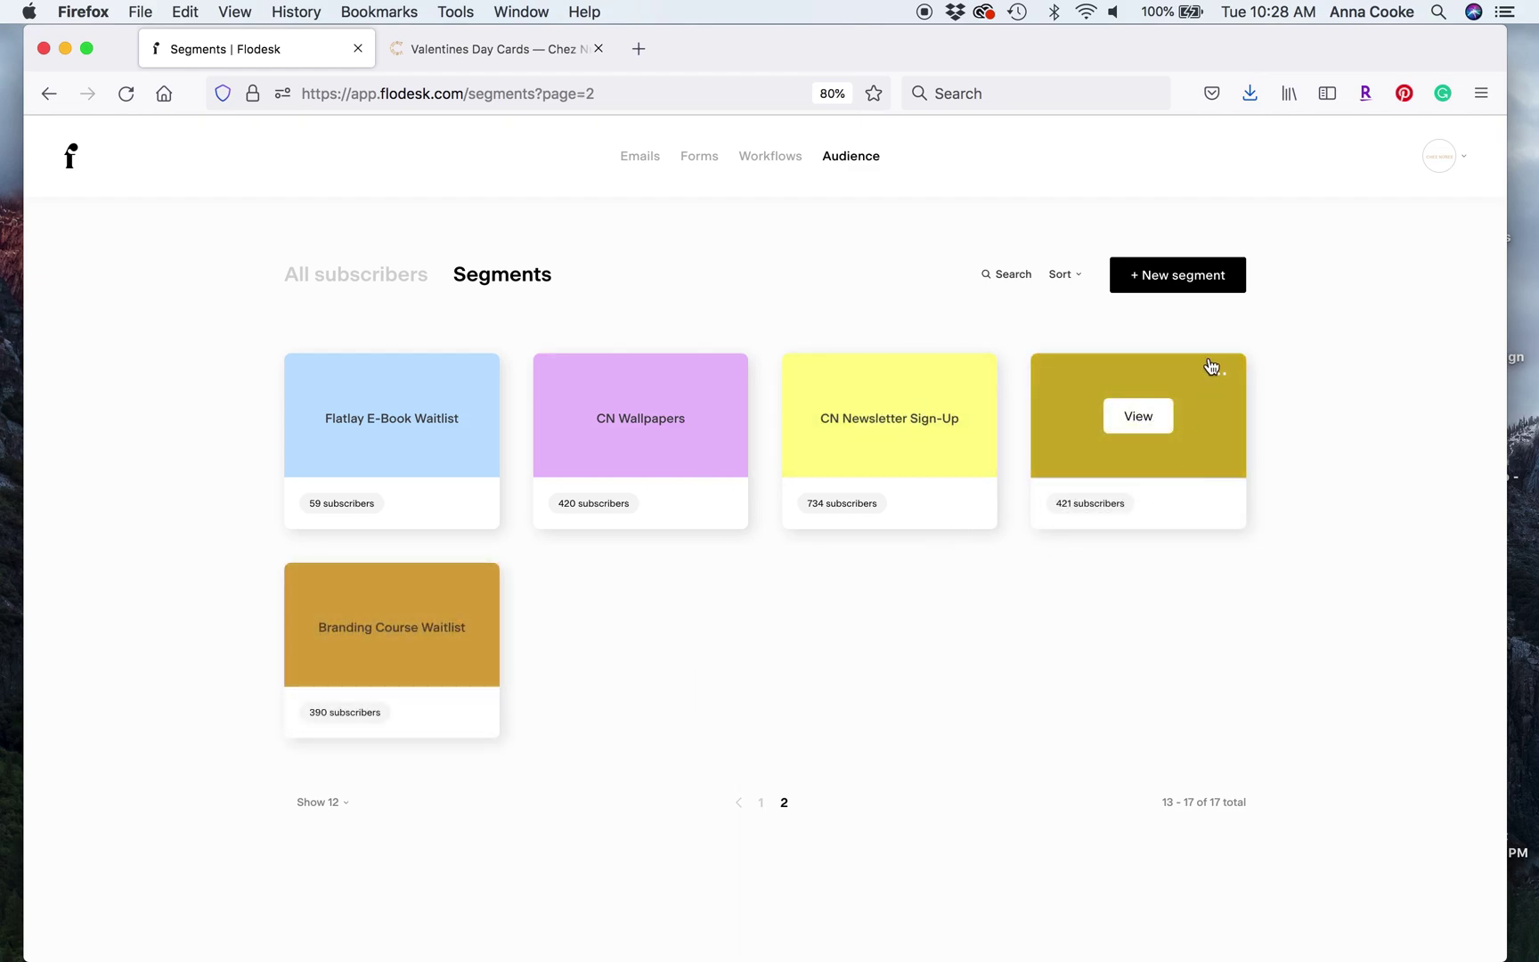
click(763, 804)
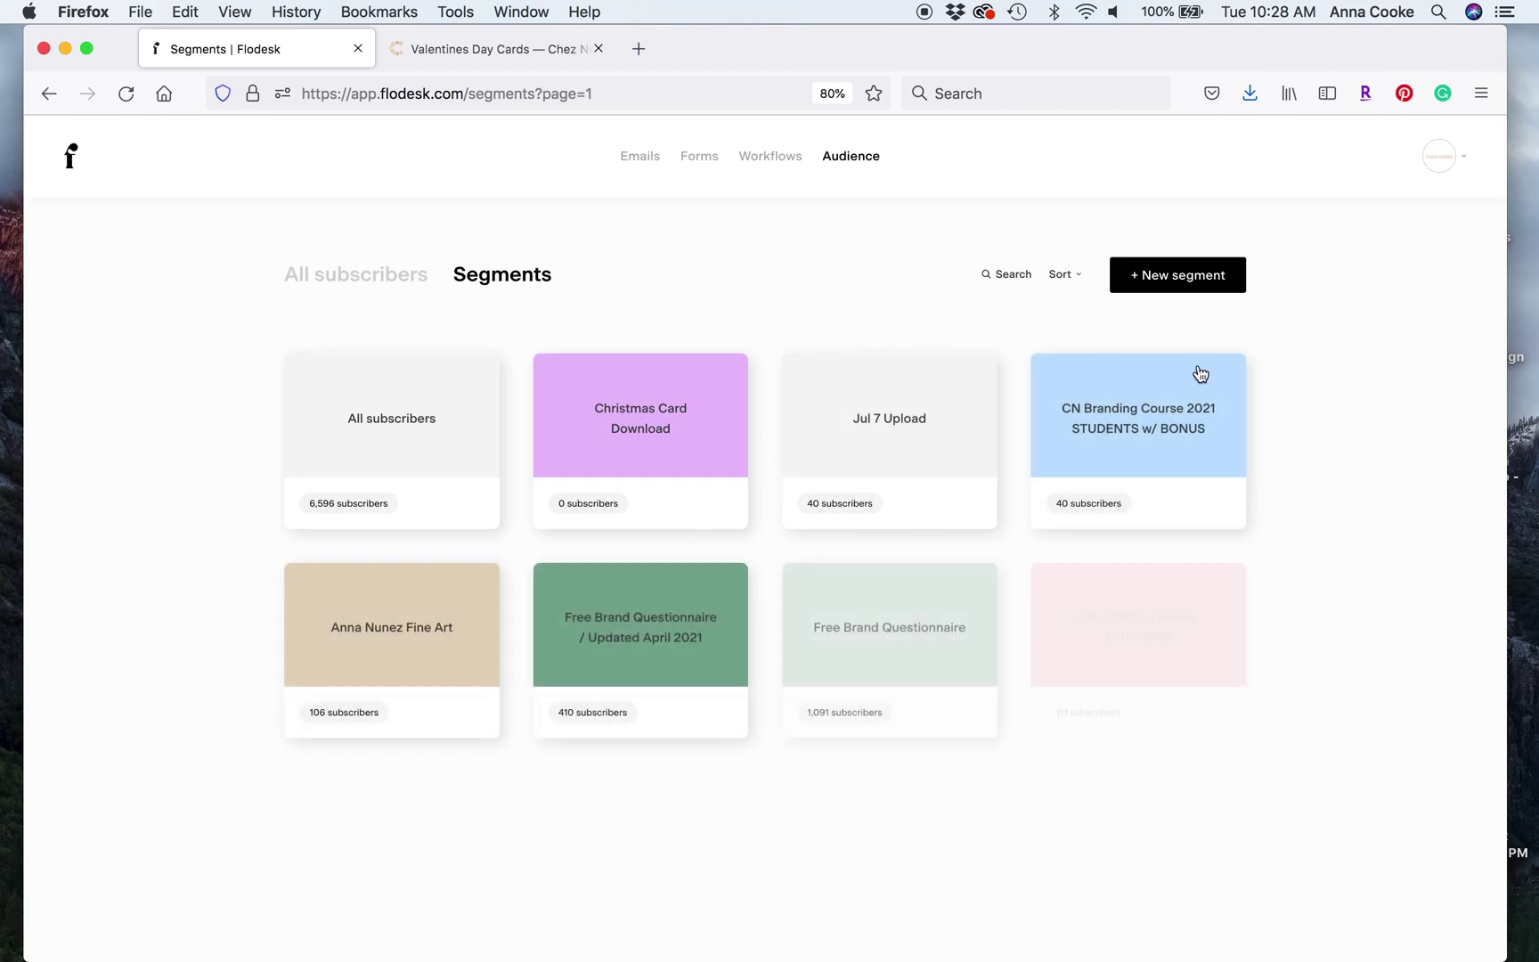
scroll(1149, 371, down, 3)
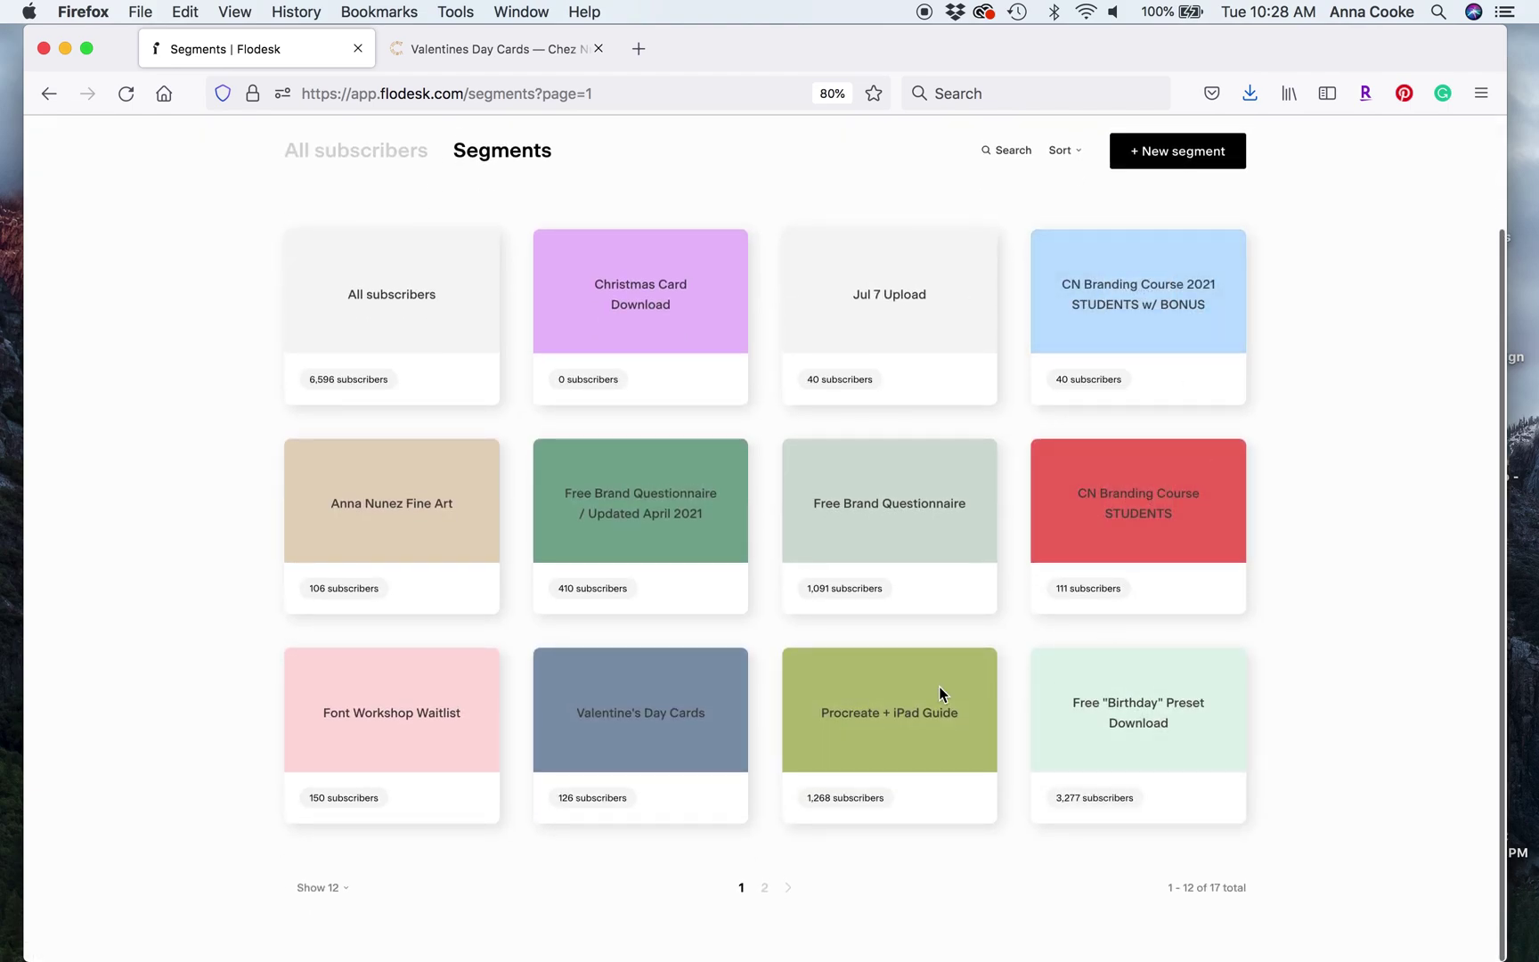
scroll(649, 304, up, 3)
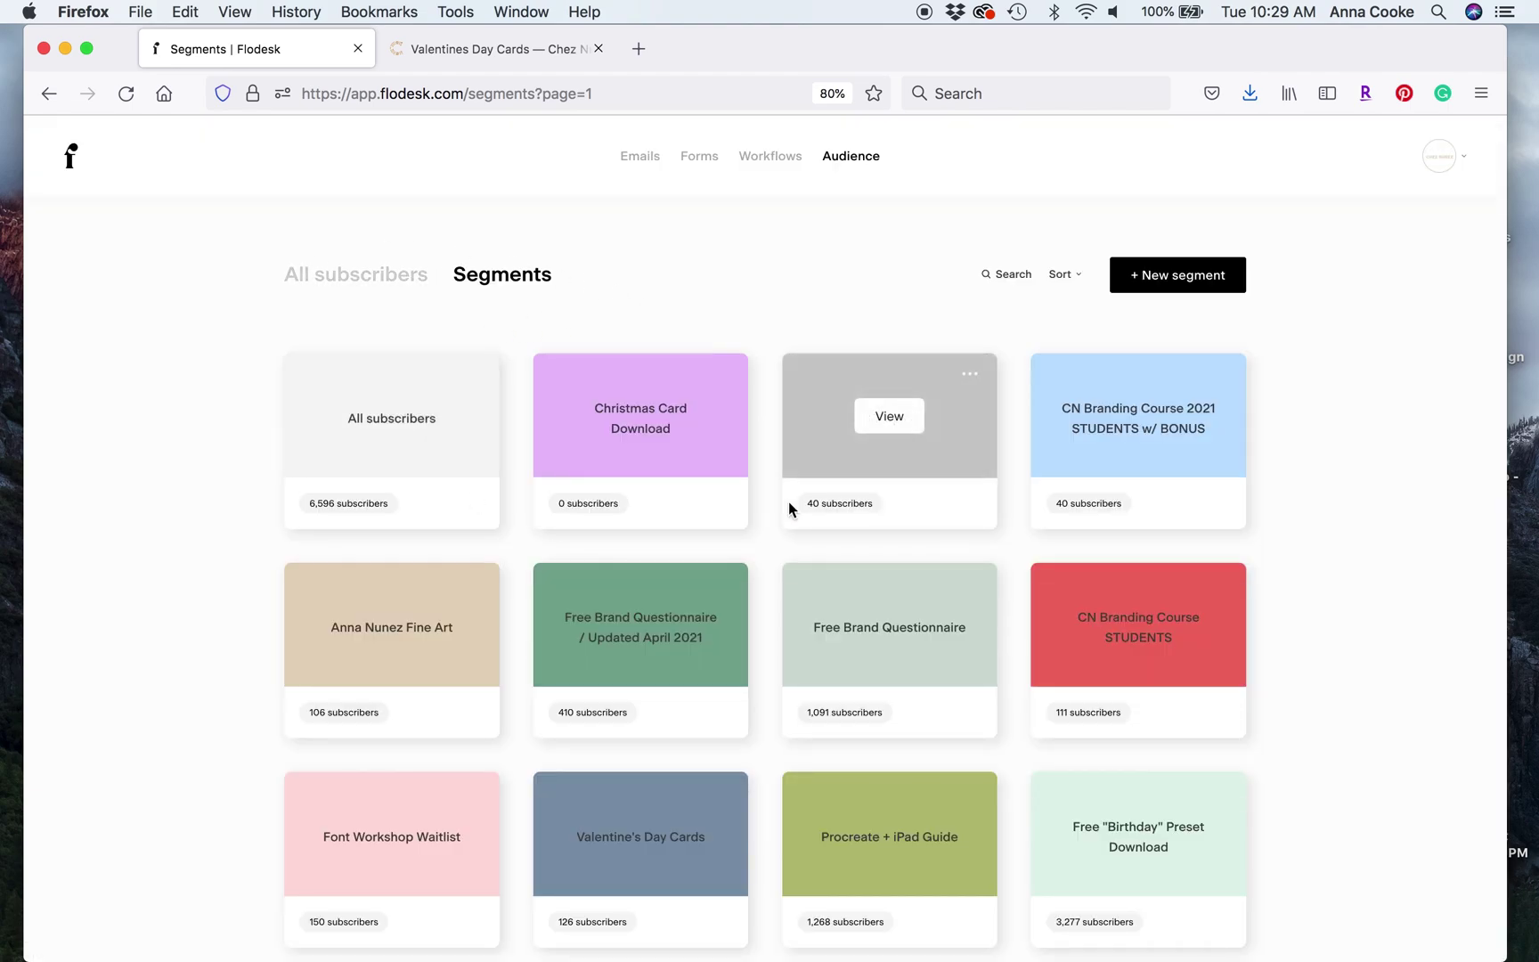
scroll(1380, 614, down, 2)
scroll(1380, 615, down, 1)
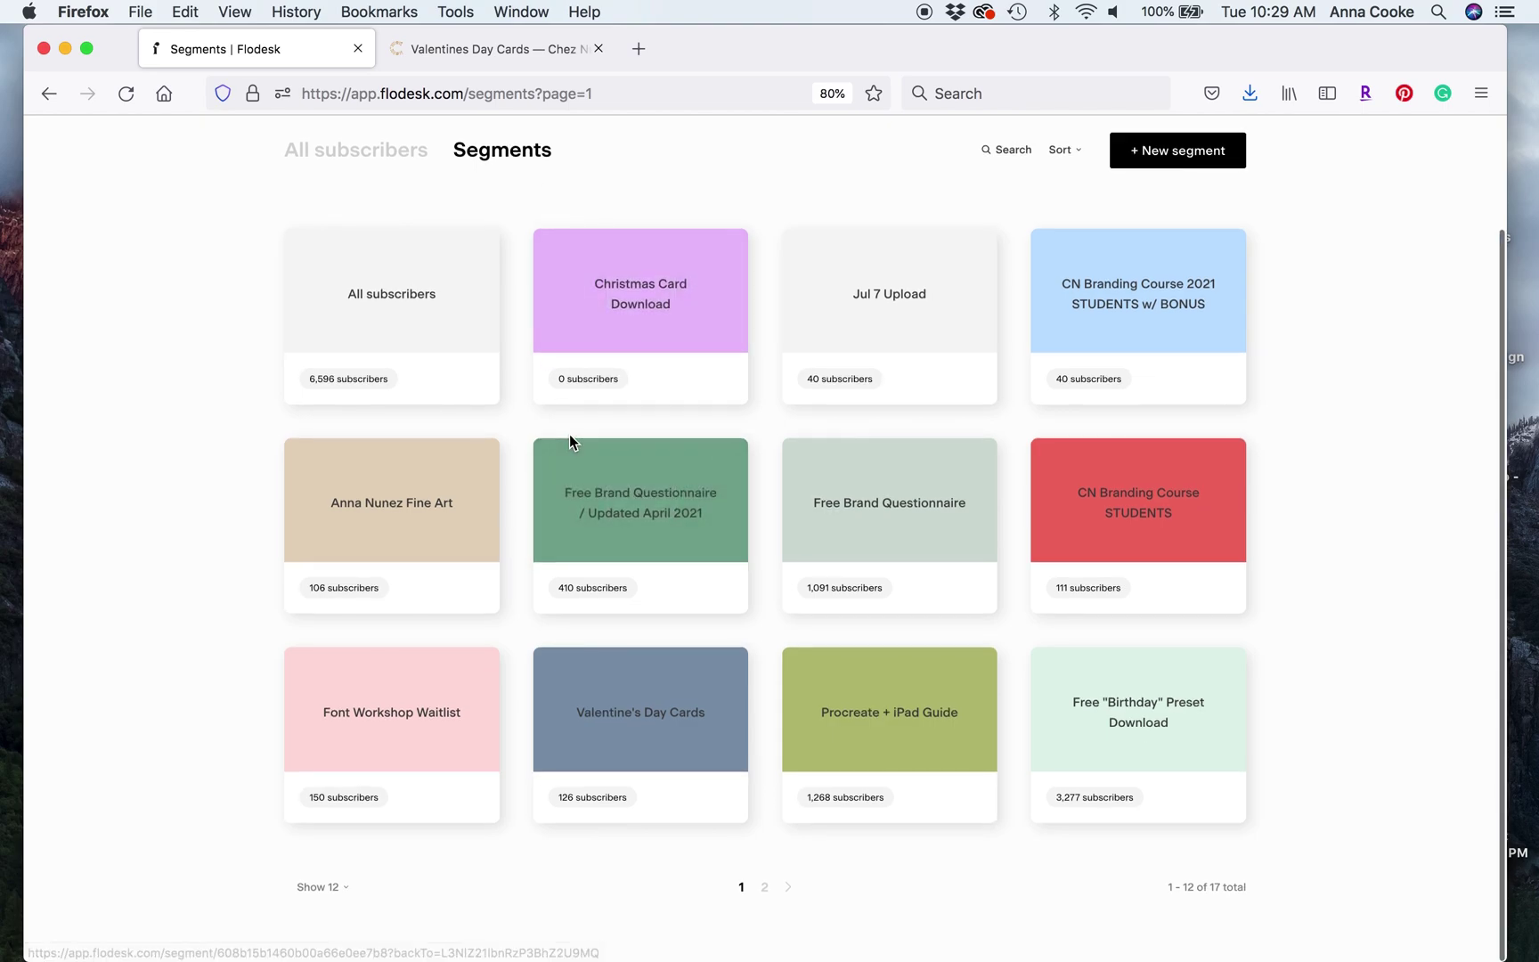
click(766, 892)
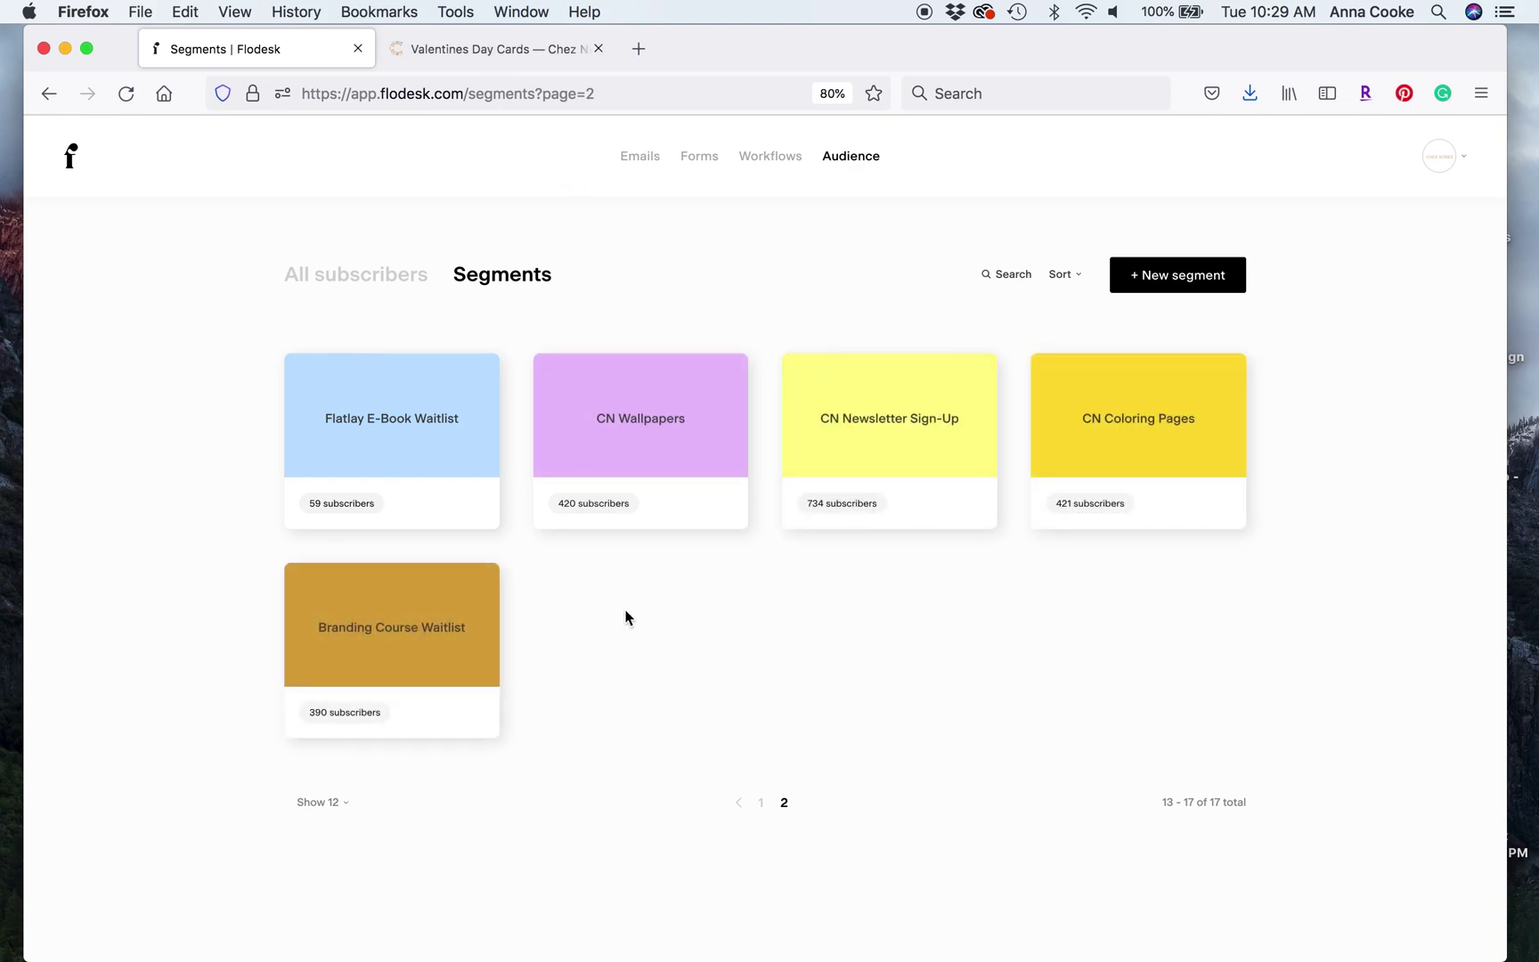
click(761, 803)
scroll(764, 811, down, 2)
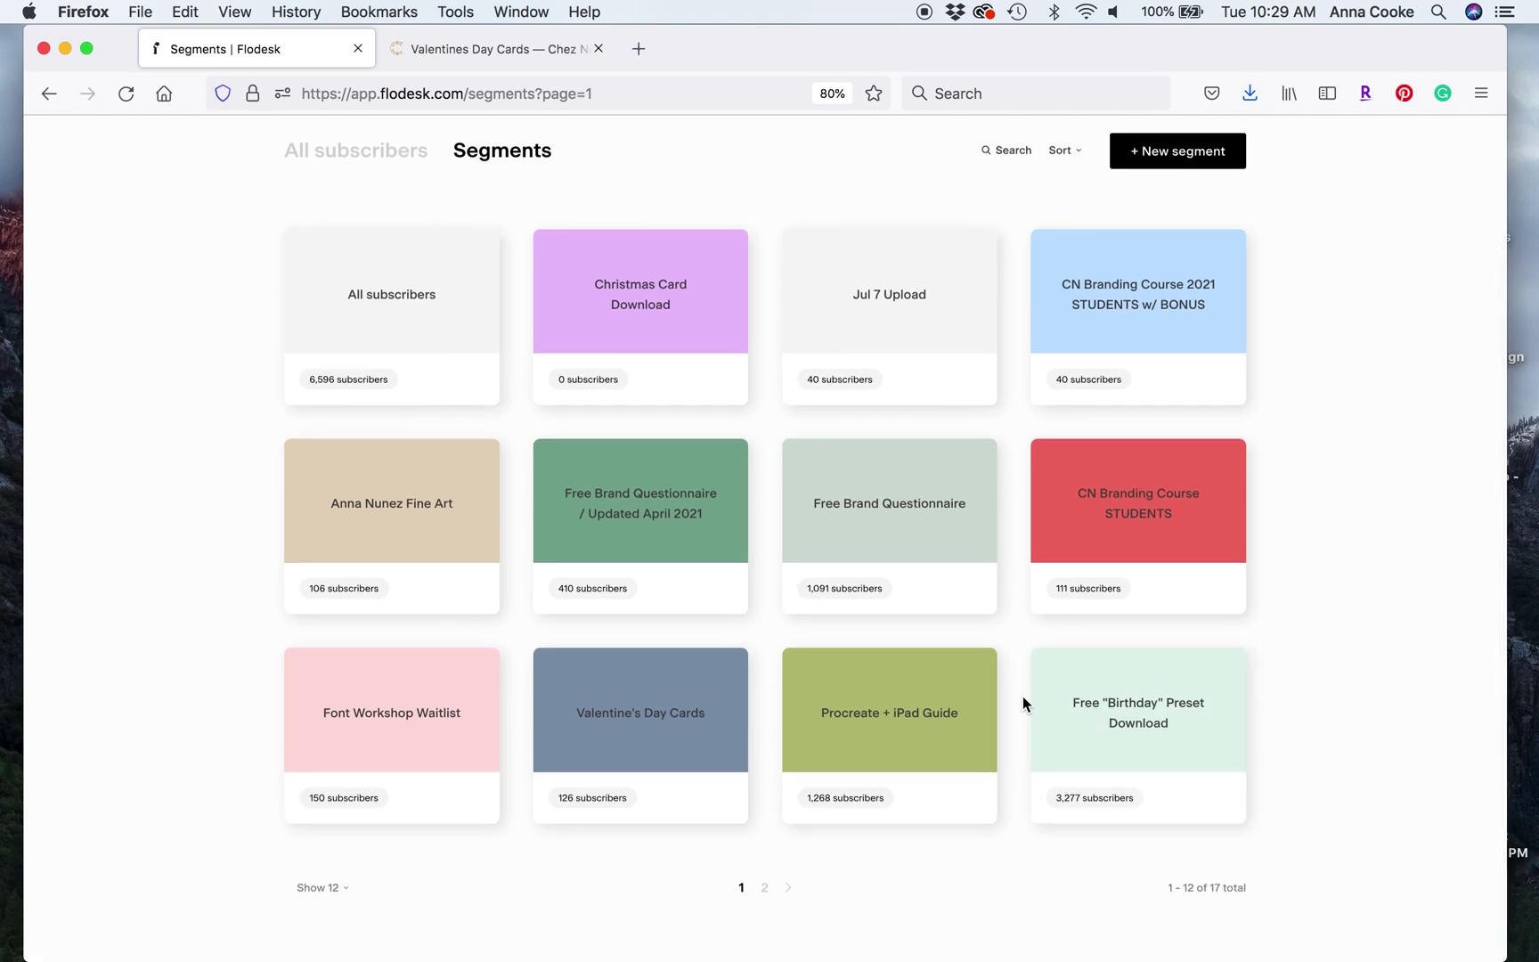
Switch to the Chez Núñez website and examine the Free Valentine's Day Cards sign-up page.
click(491, 40)
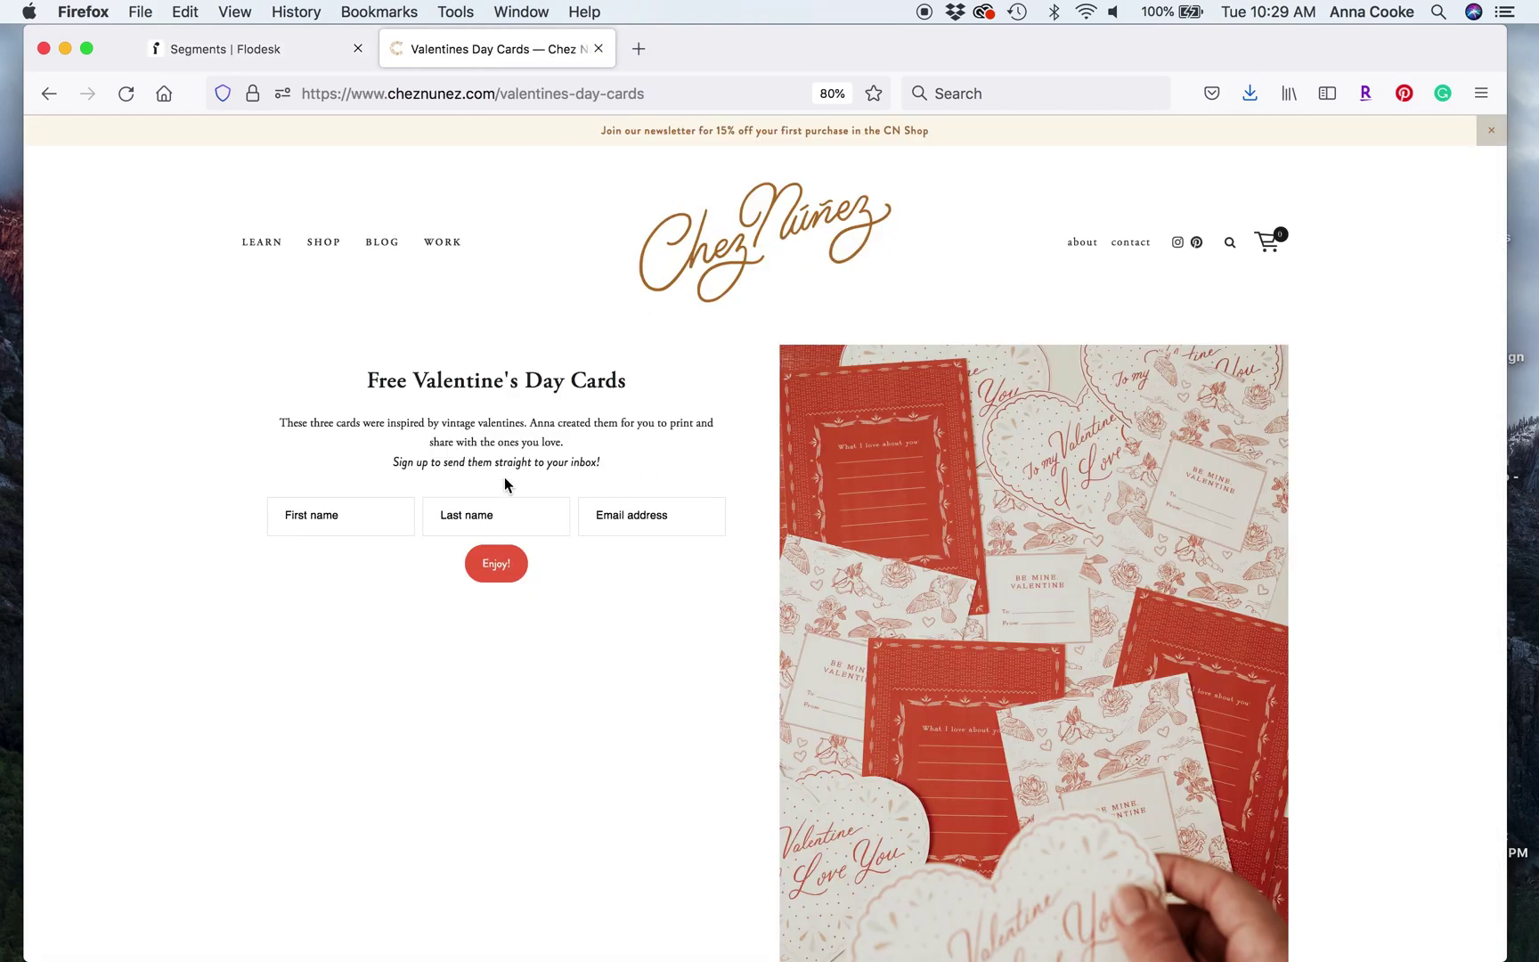
scroll(645, 430, down, 10)
scroll(645, 430, up, 10)
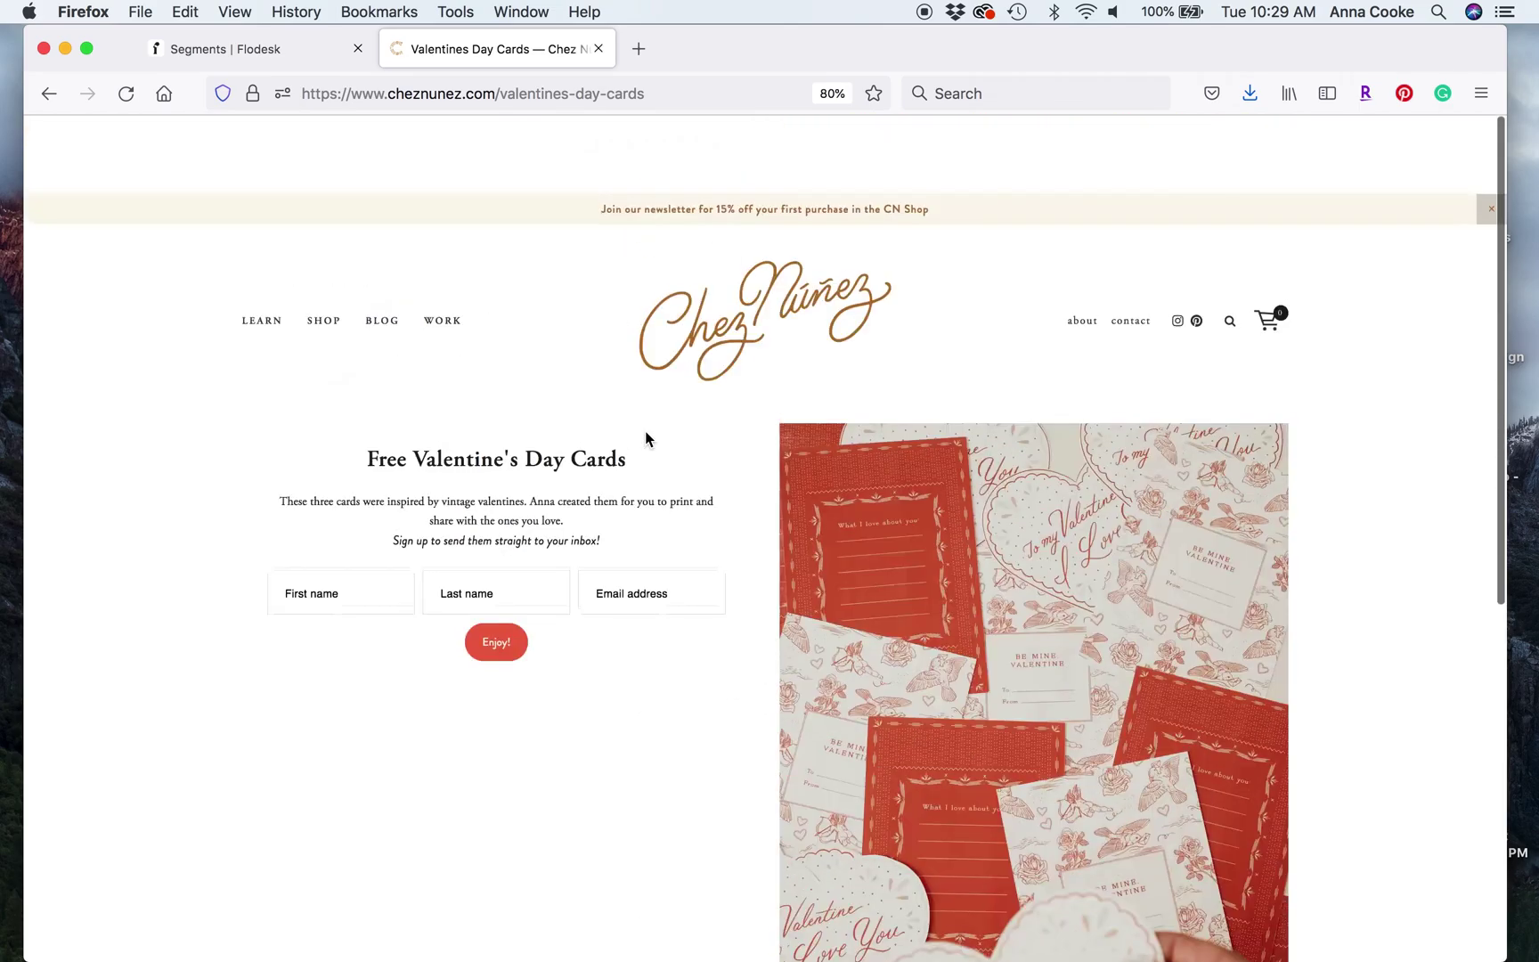
Return to the website's Free Stuff page and look through the free downloads, including the Procreate guide, wallpapers and Valentine's cards.
click(49, 94)
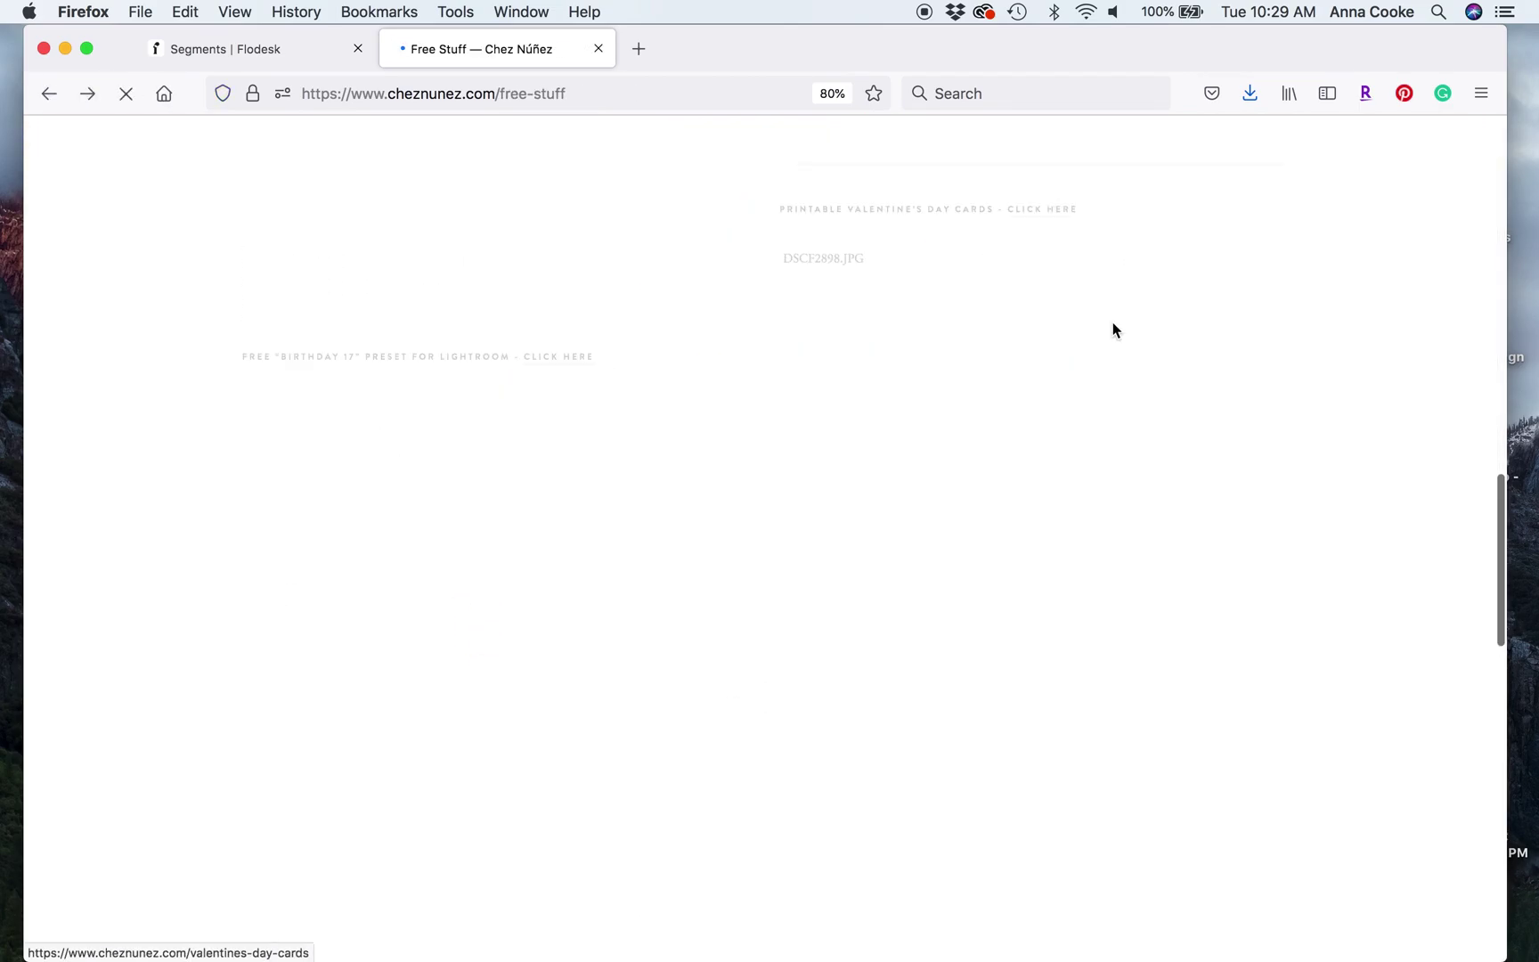
scroll(1112, 329, up, 10)
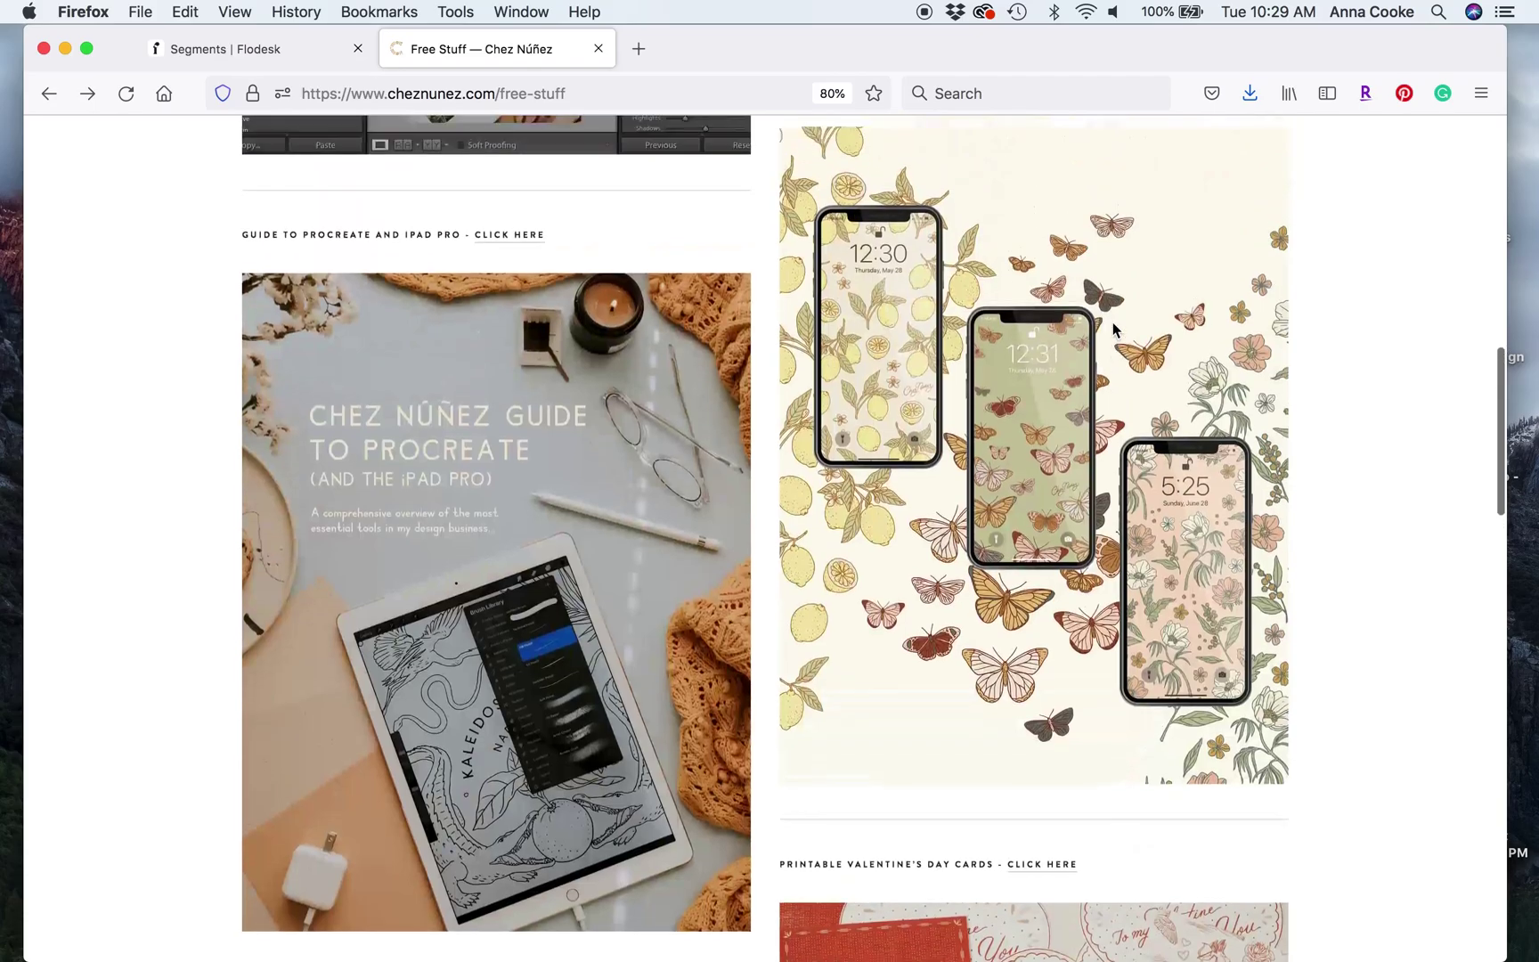
scroll(1093, 608, down, 15)
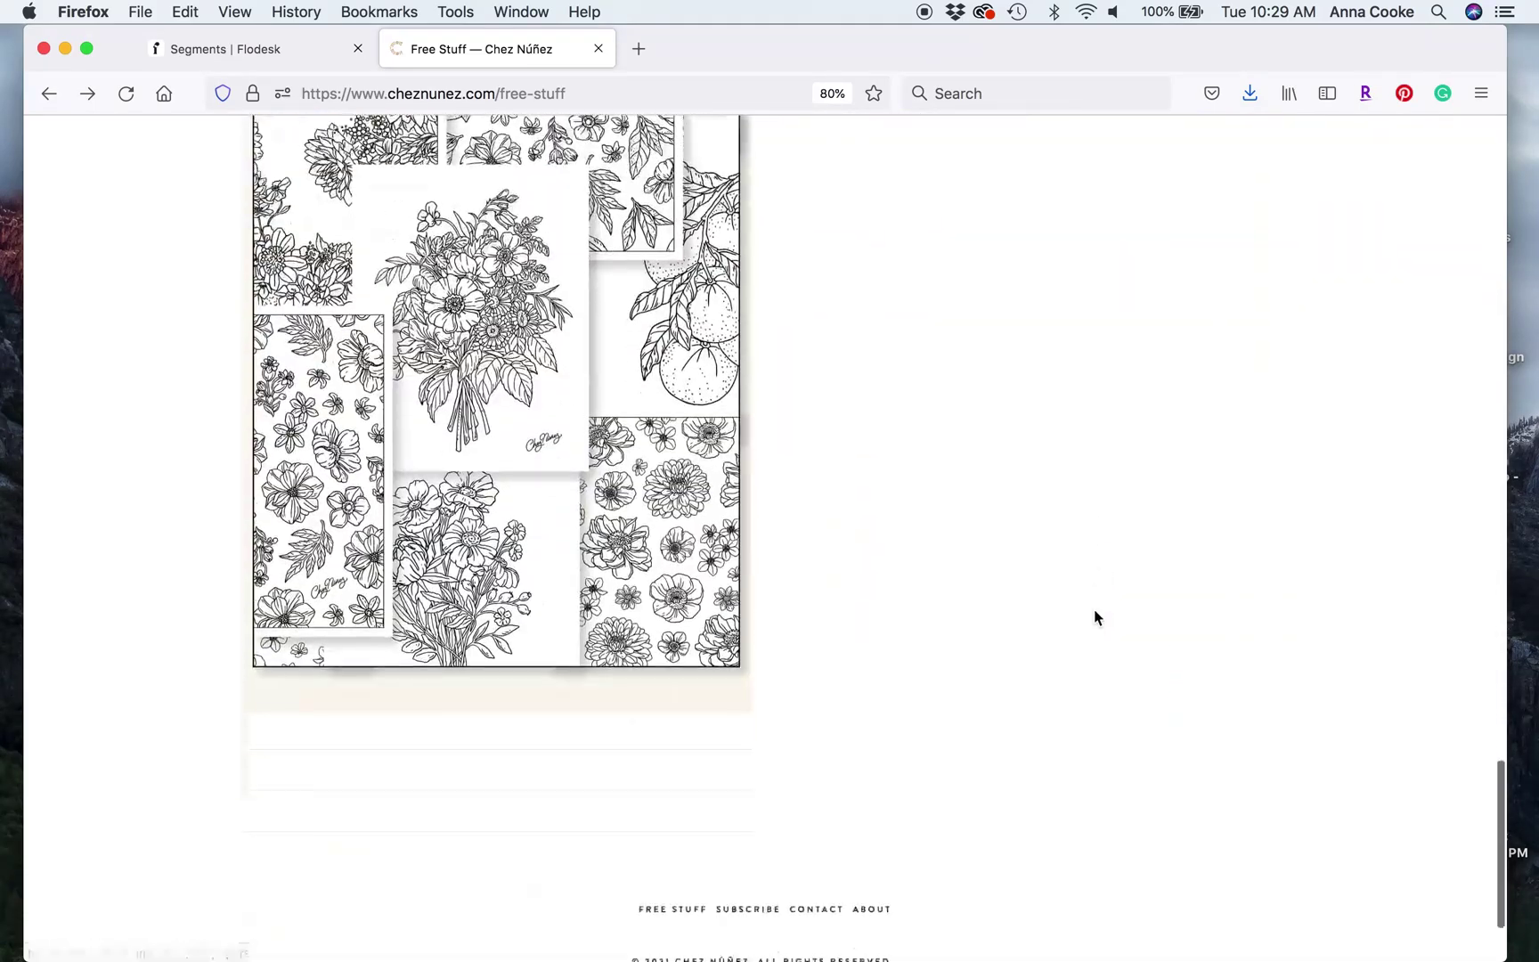
scroll(1044, 424, up, 15)
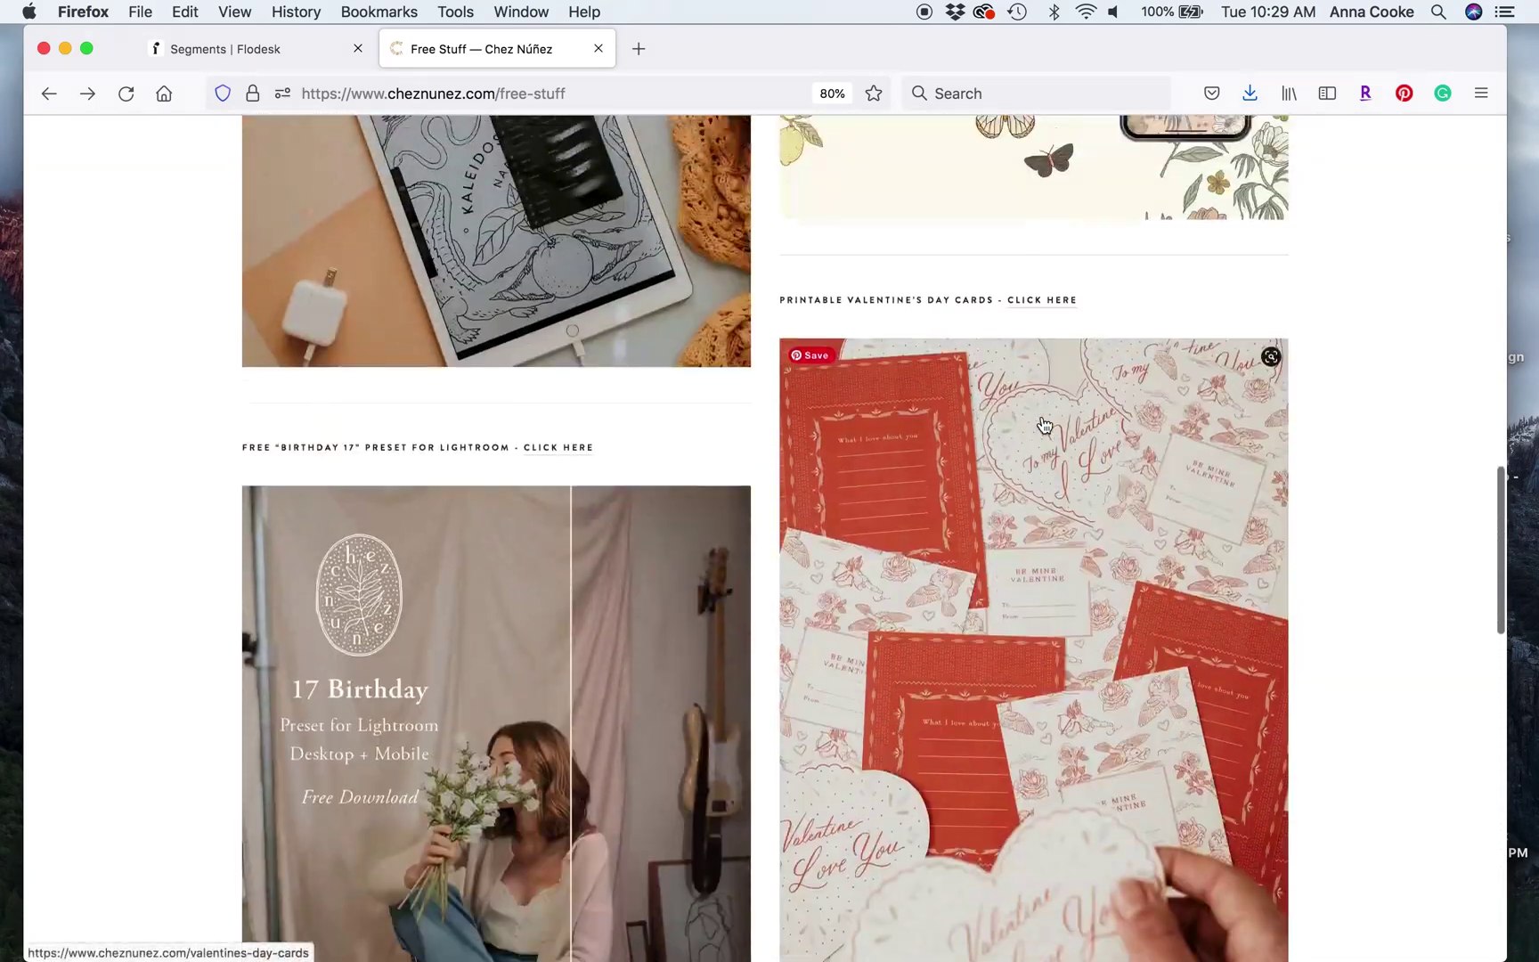
scroll(1044, 423, up, 3)
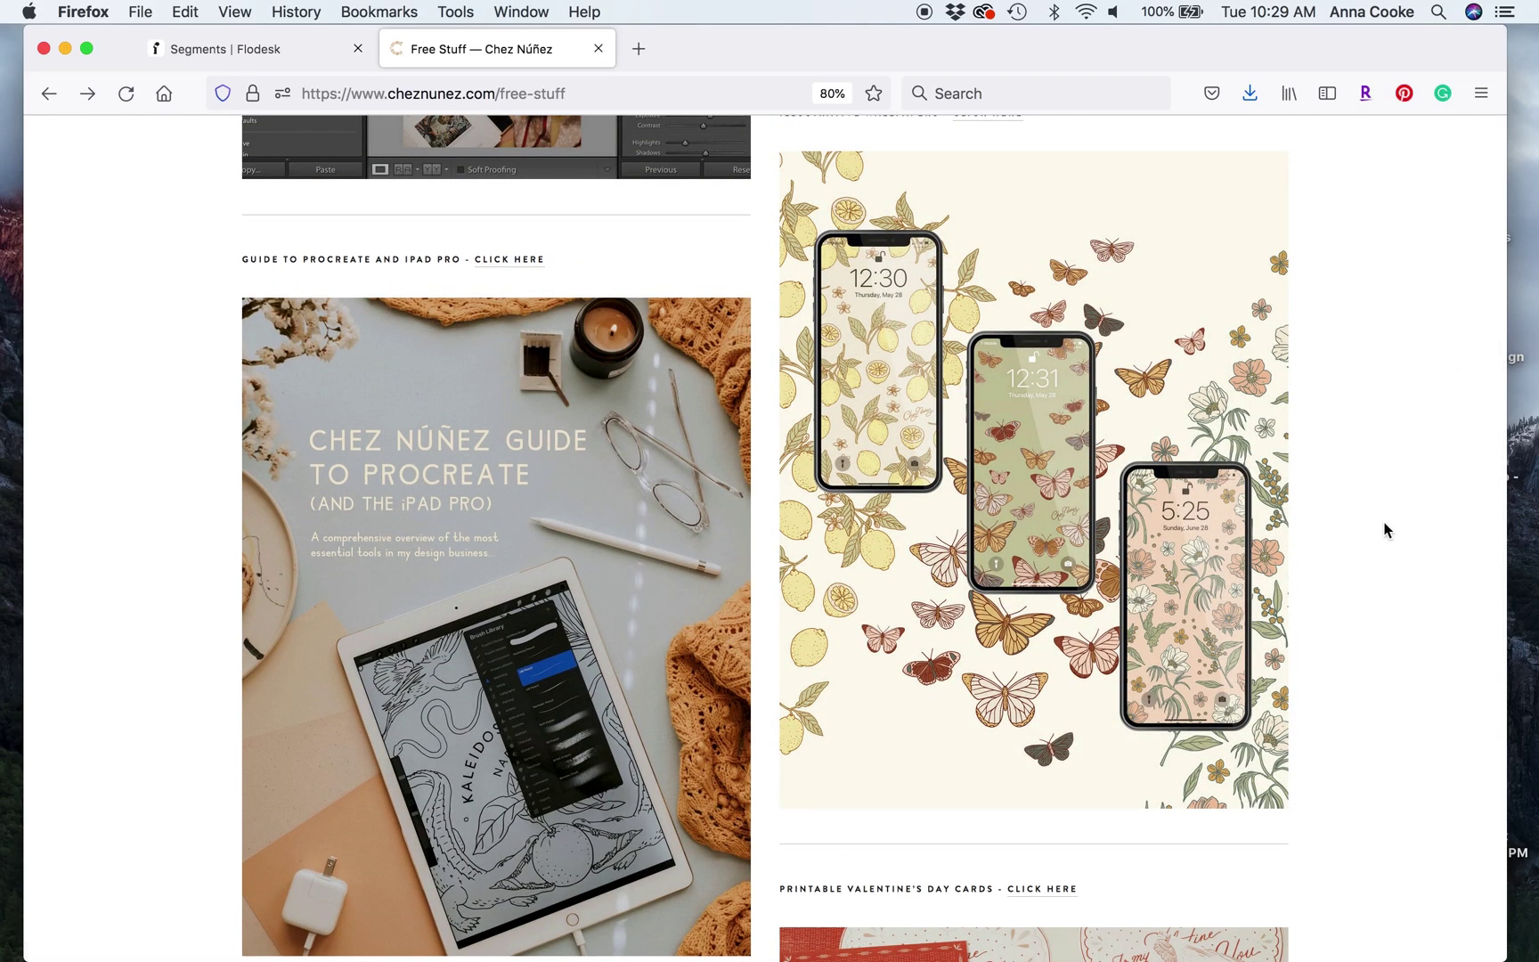
scroll(1384, 530, up, 10)
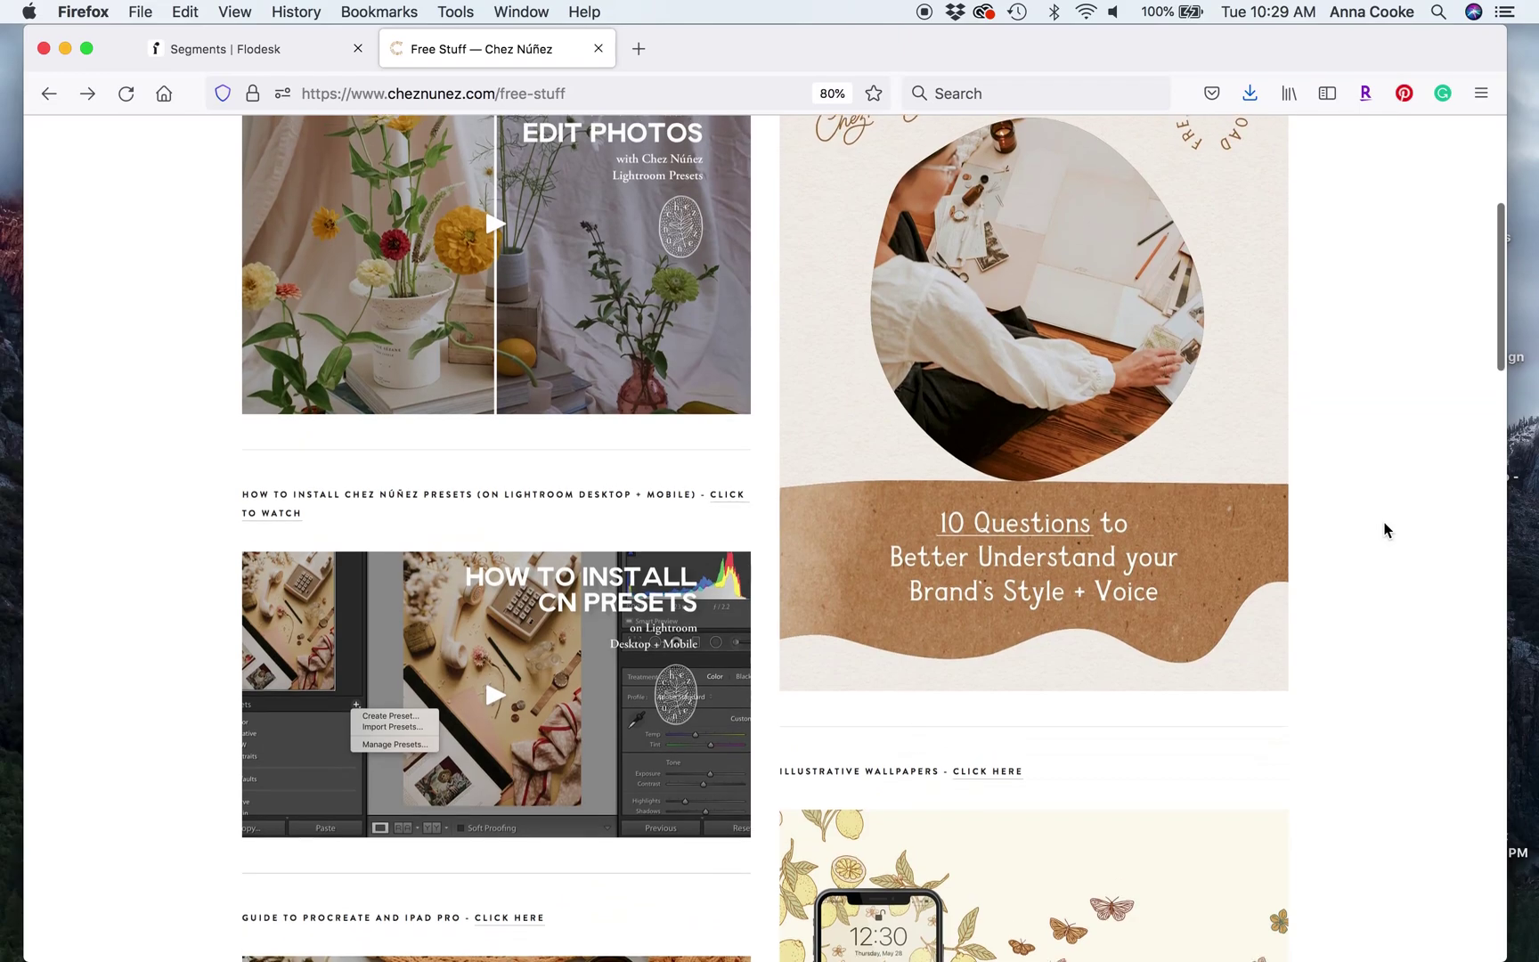
scroll(1384, 529, down, 20)
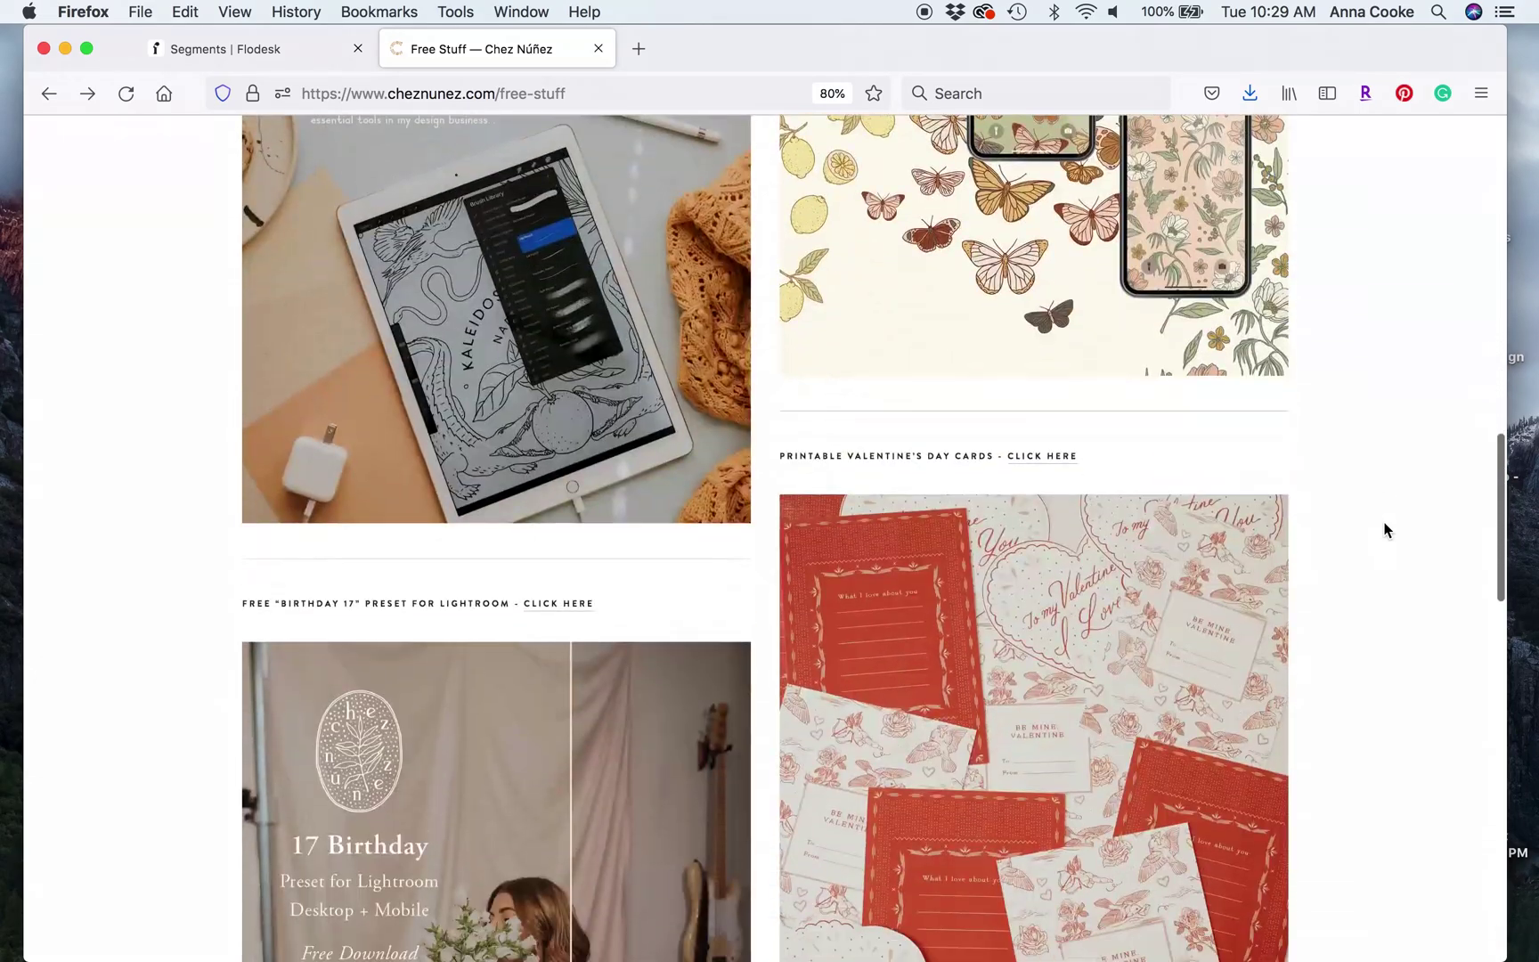
scroll(808, 650, up, 9)
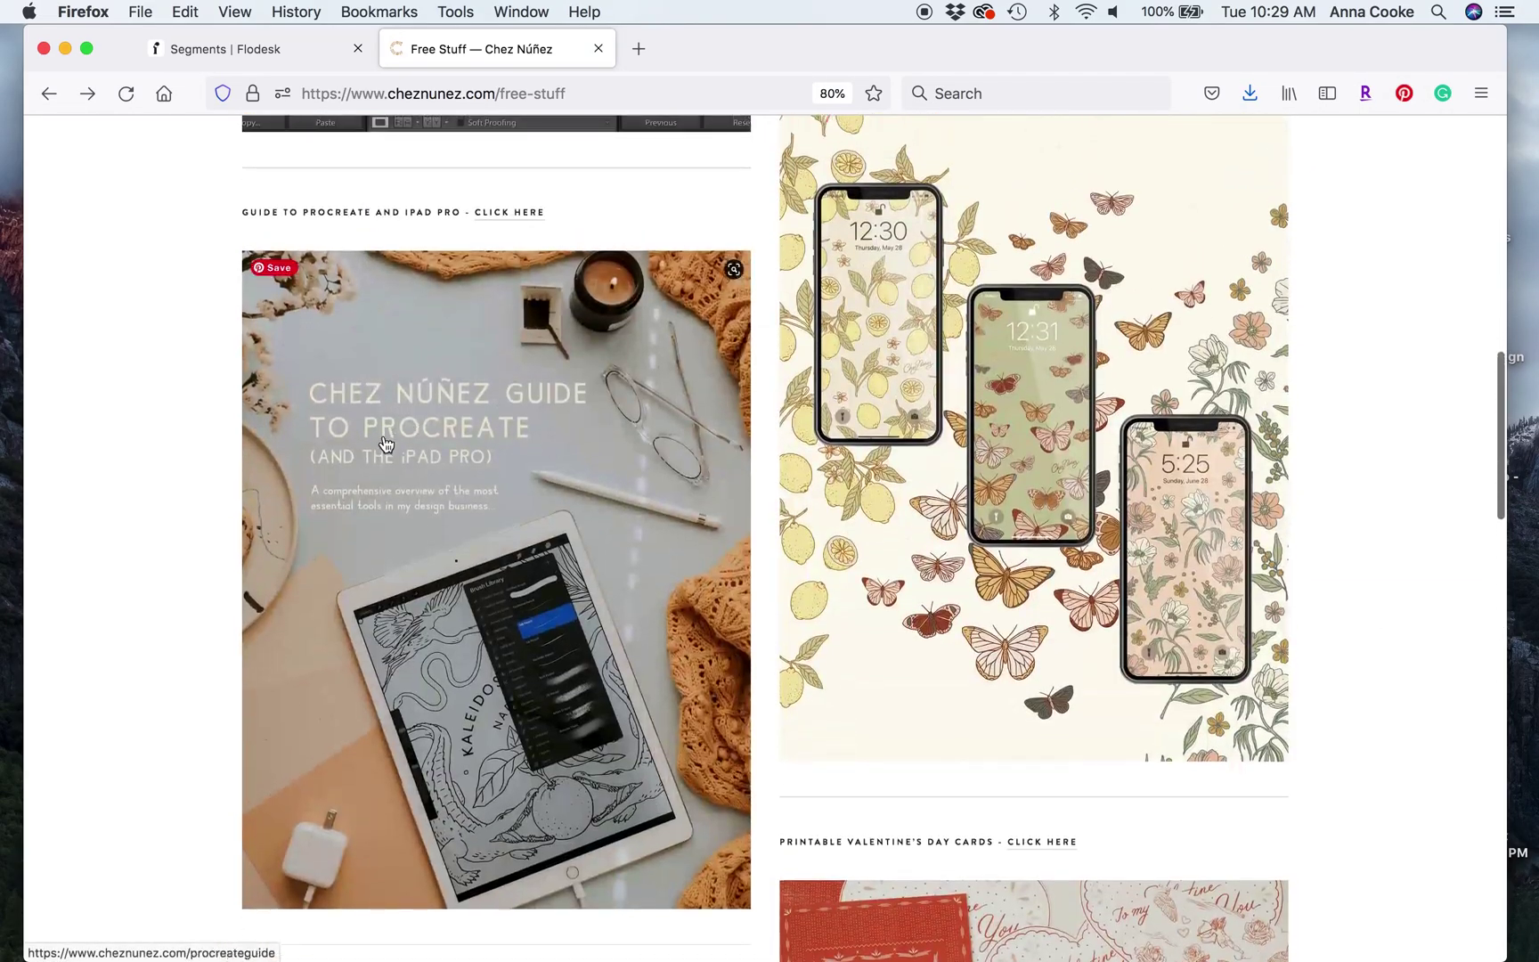
scroll(1470, 490, up, 1)
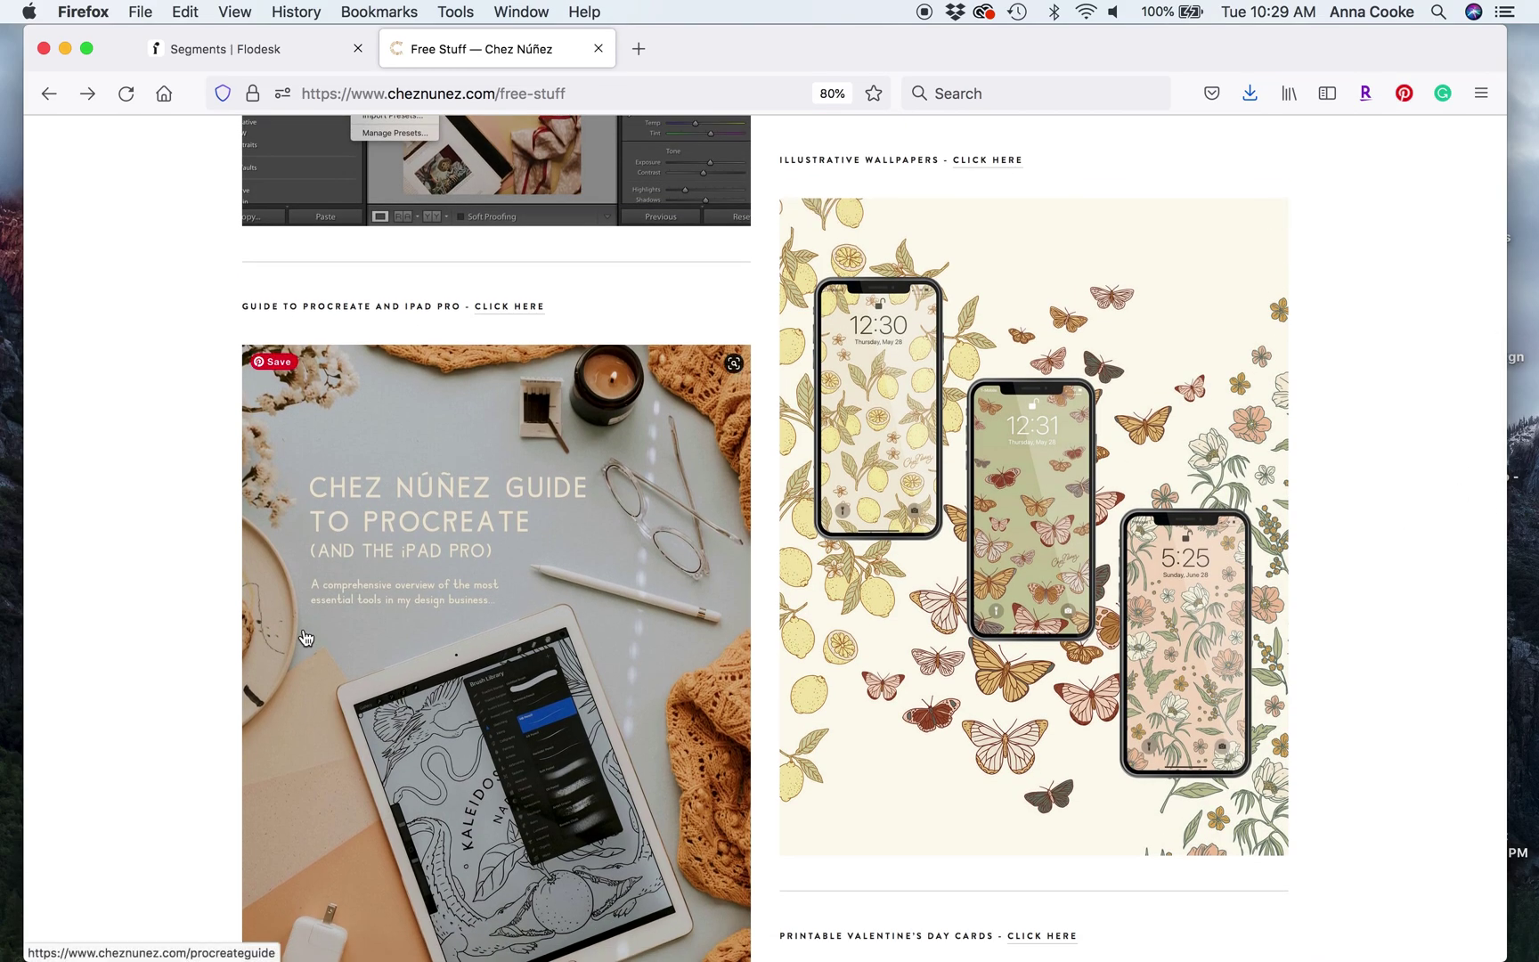
Compare the website's free downloads with the Flodesk segment cards, from the brand questionnaire to the wallpapers and Valentine's Day cards.
scroll(305, 636, up, 10)
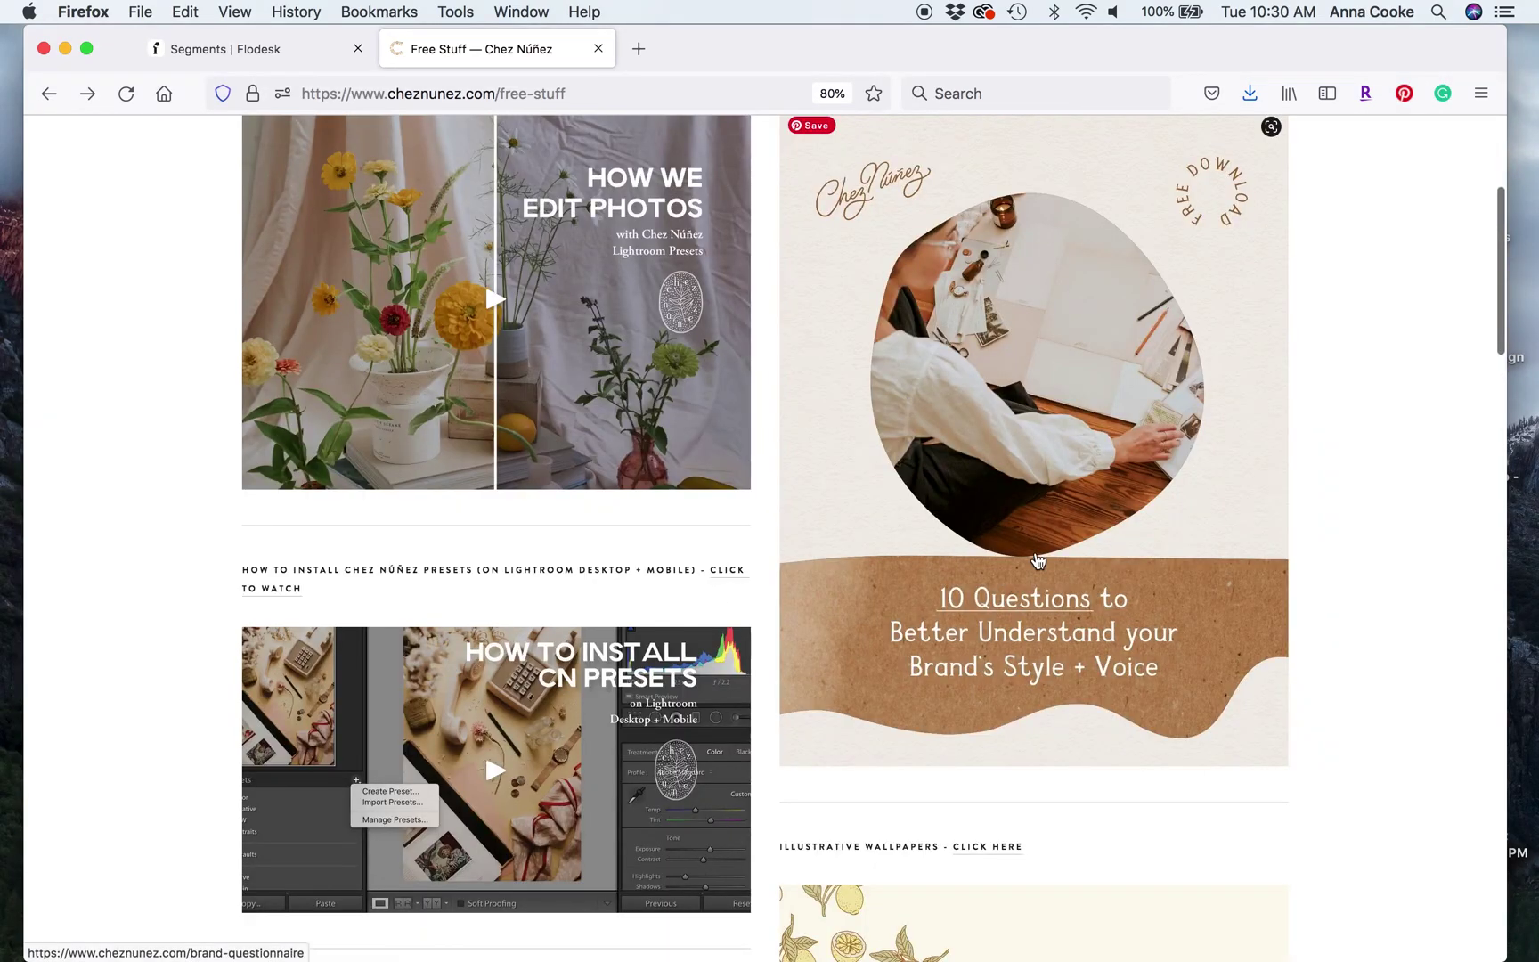
click(313, 52)
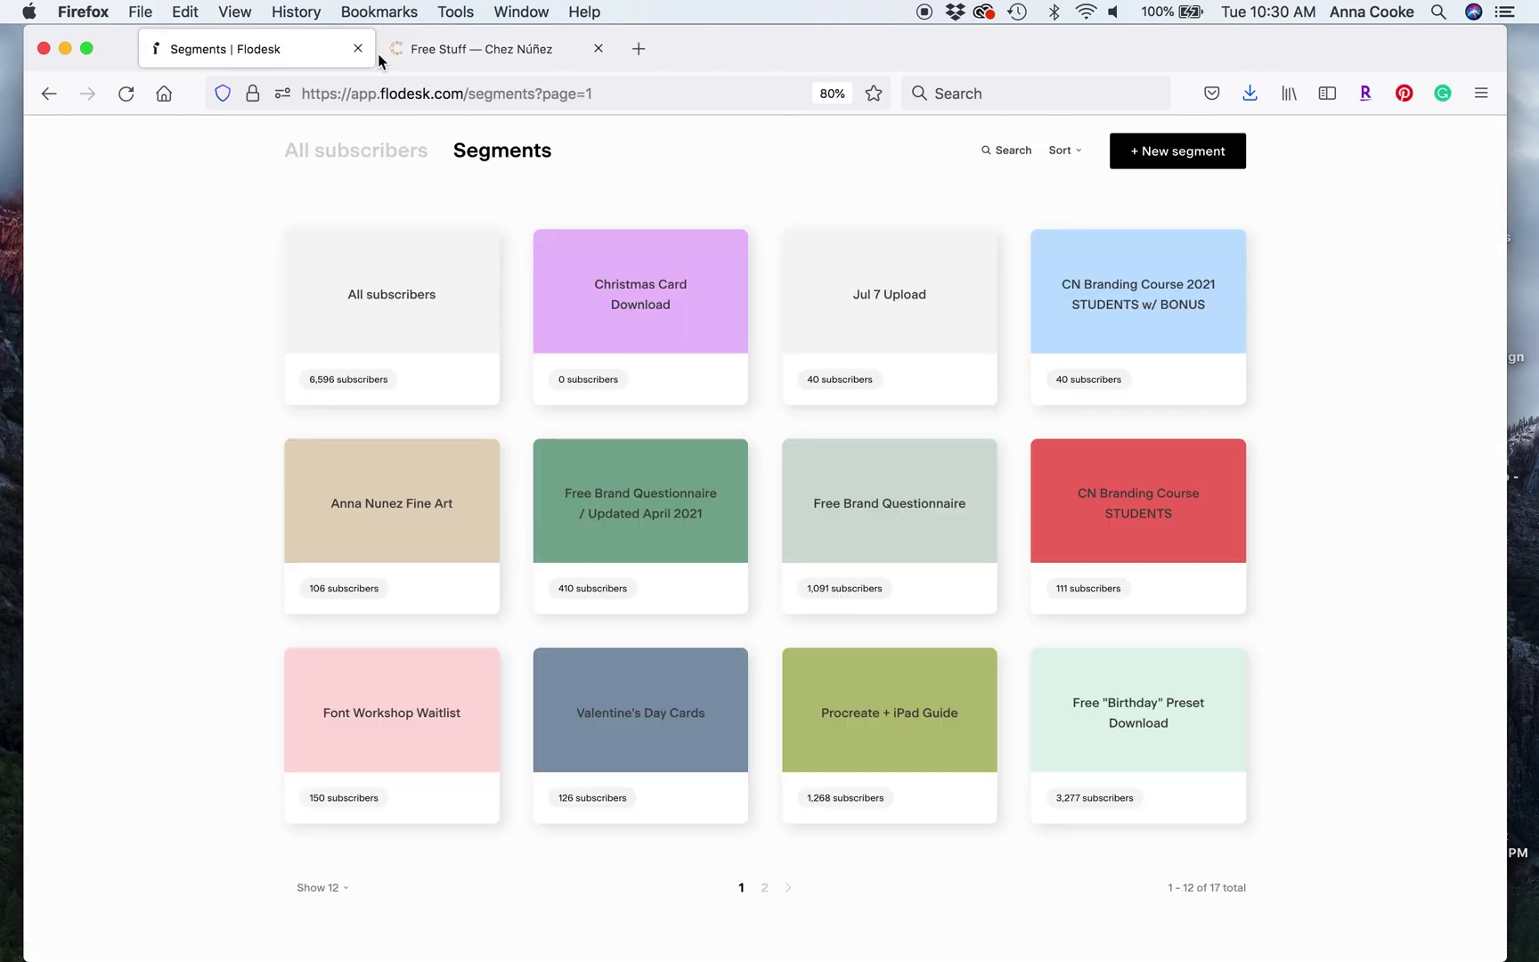
click(513, 49)
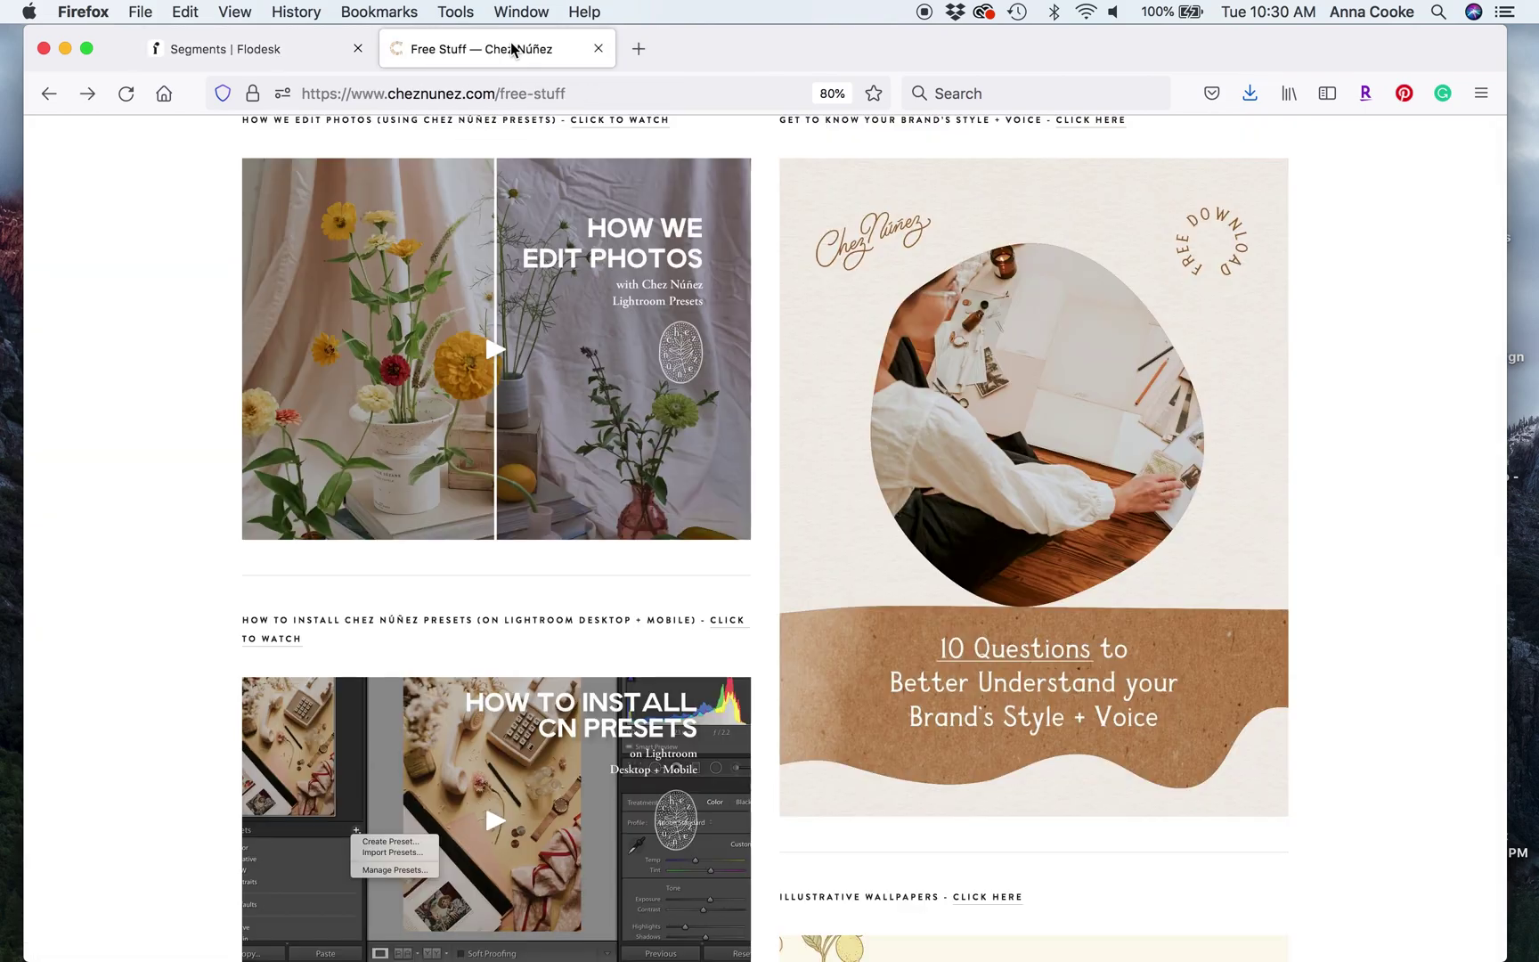
scroll(1024, 534, down, 5)
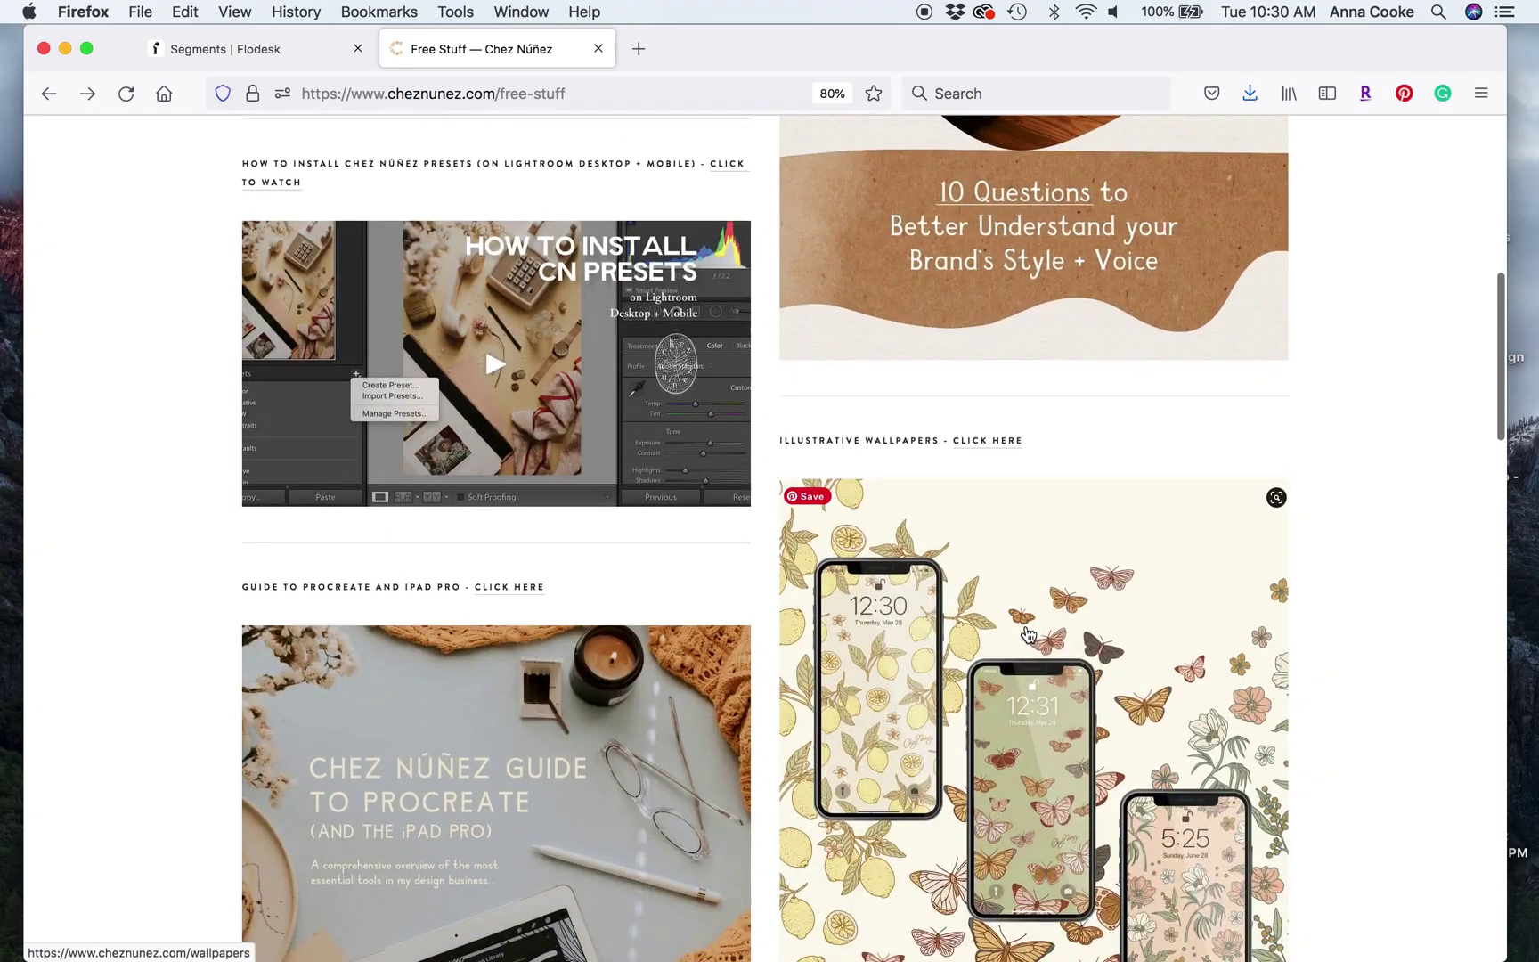
scroll(1490, 380, down, 4)
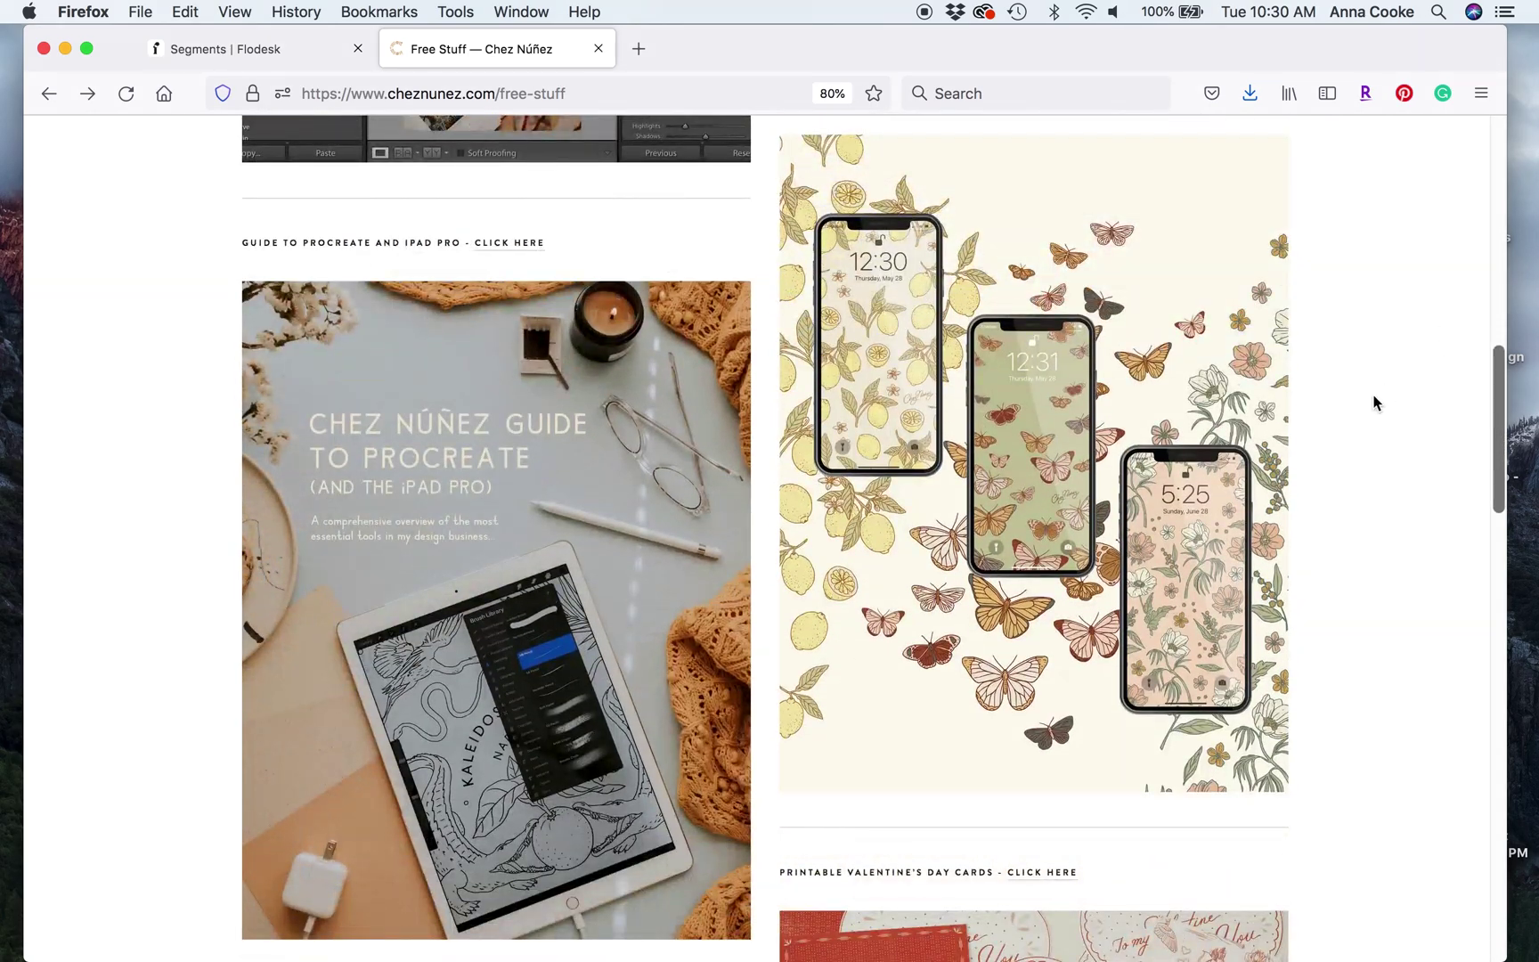
scroll(1334, 428, down, 2)
scroll(1334, 424, down, 3)
scroll(1334, 424, down, 2)
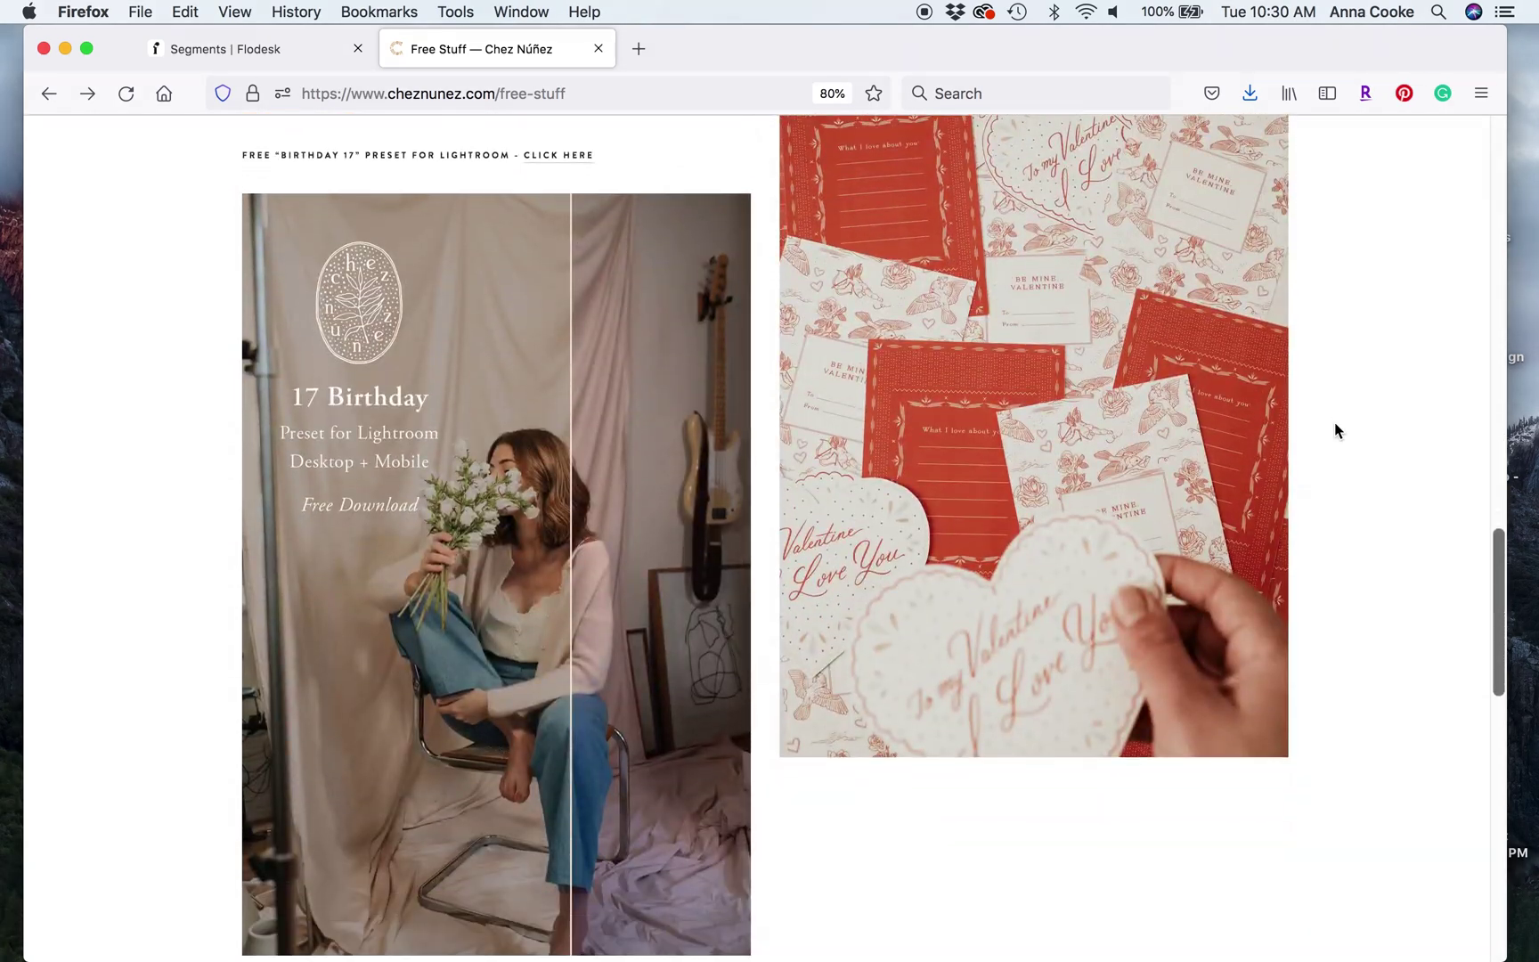
Review the Free Stuff page's Procreate guide, wallpapers, Valentine's Day cards and "Birthday 17" Lightroom preset, ending at the page's beginning.
scroll(1335, 424, up, 7)
scroll(1335, 430, up, 6)
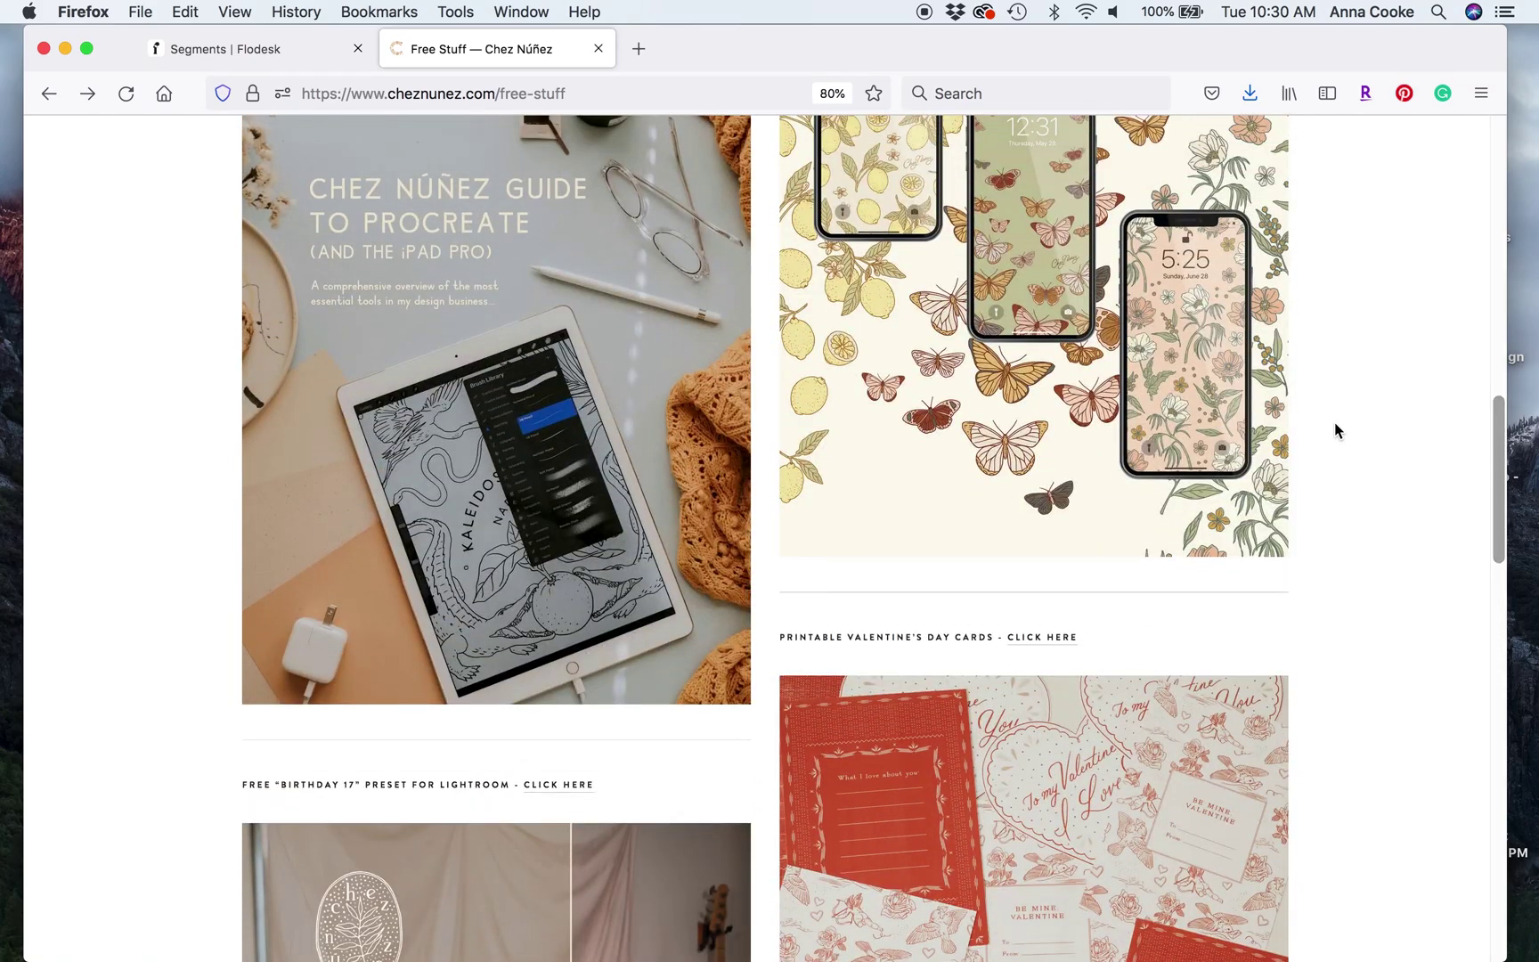
scroll(1334, 423, down, 12)
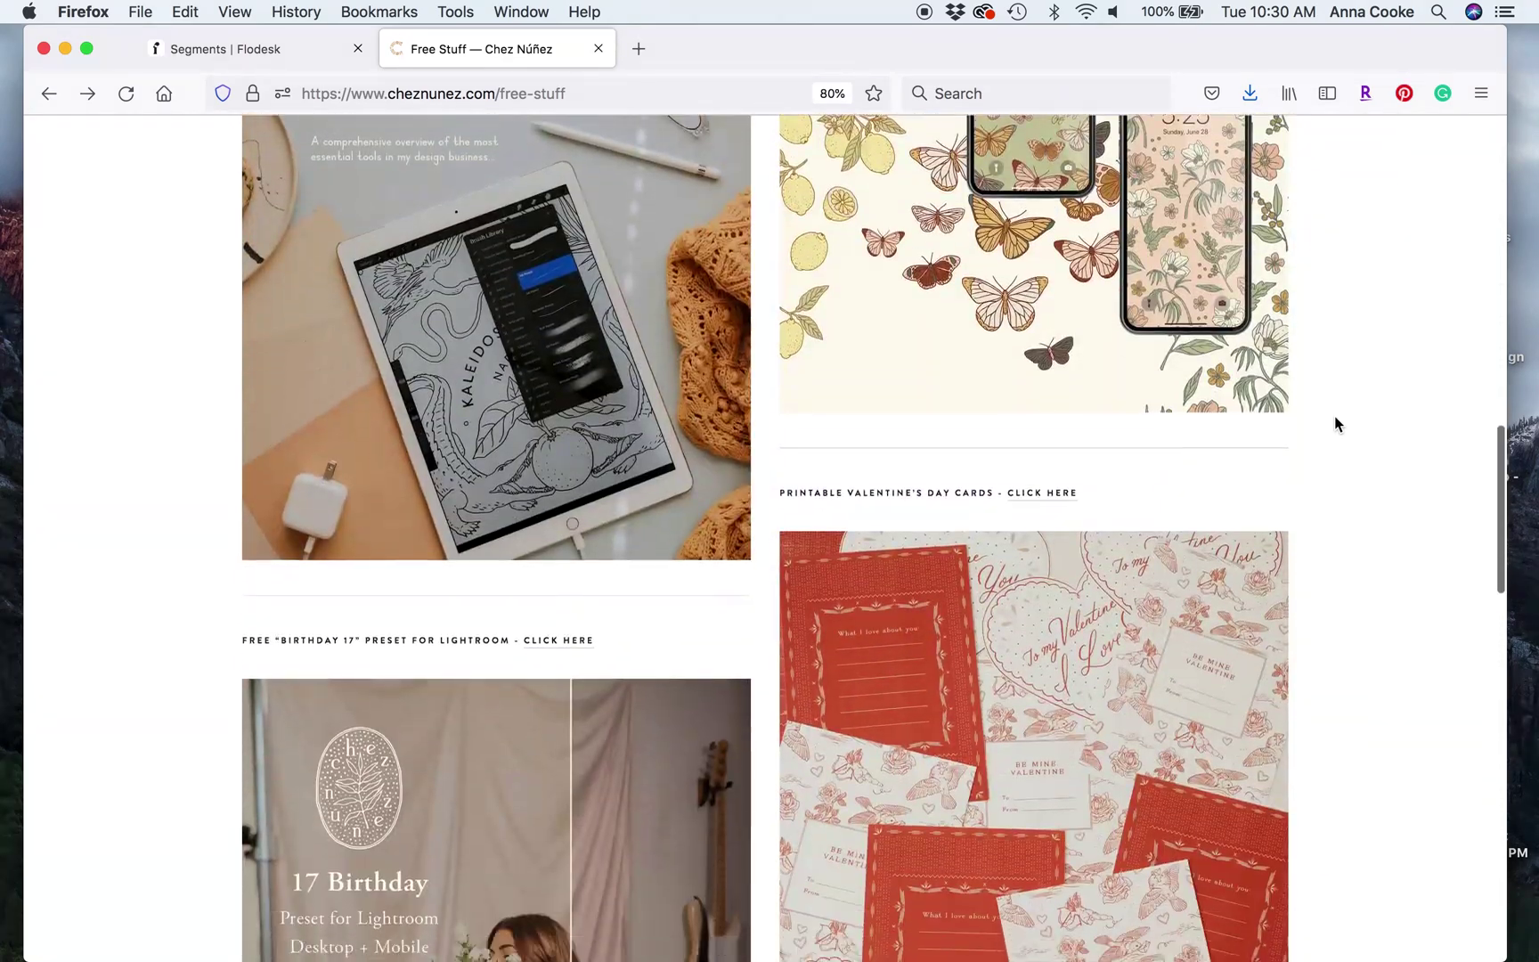
scroll(1395, 320, up, 5)
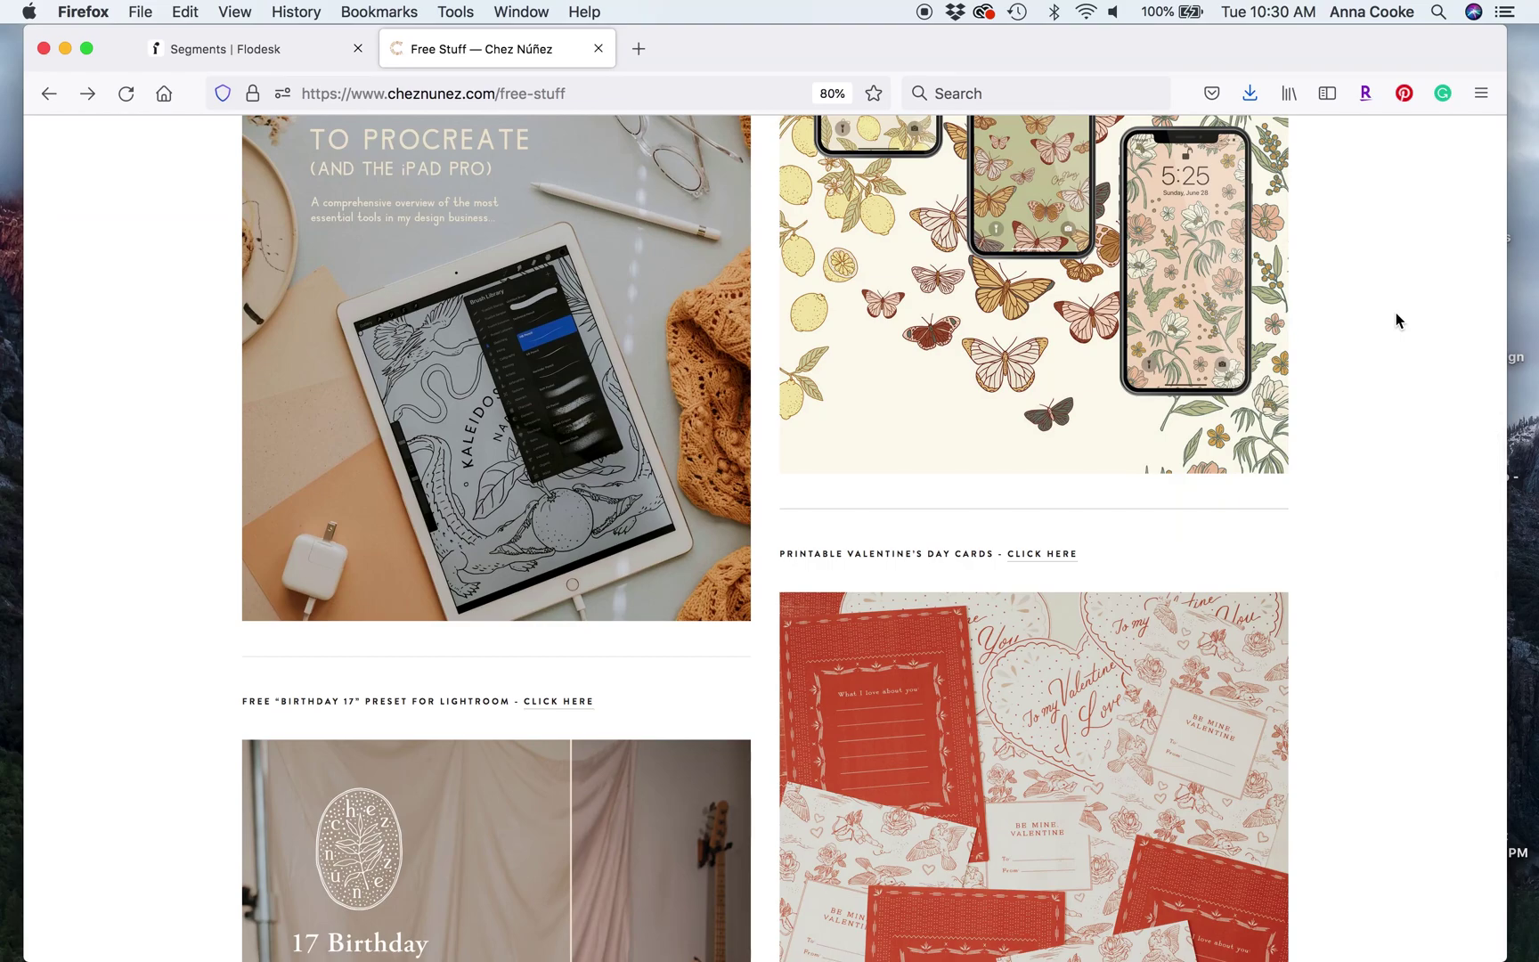
scroll(1395, 314, up, 5)
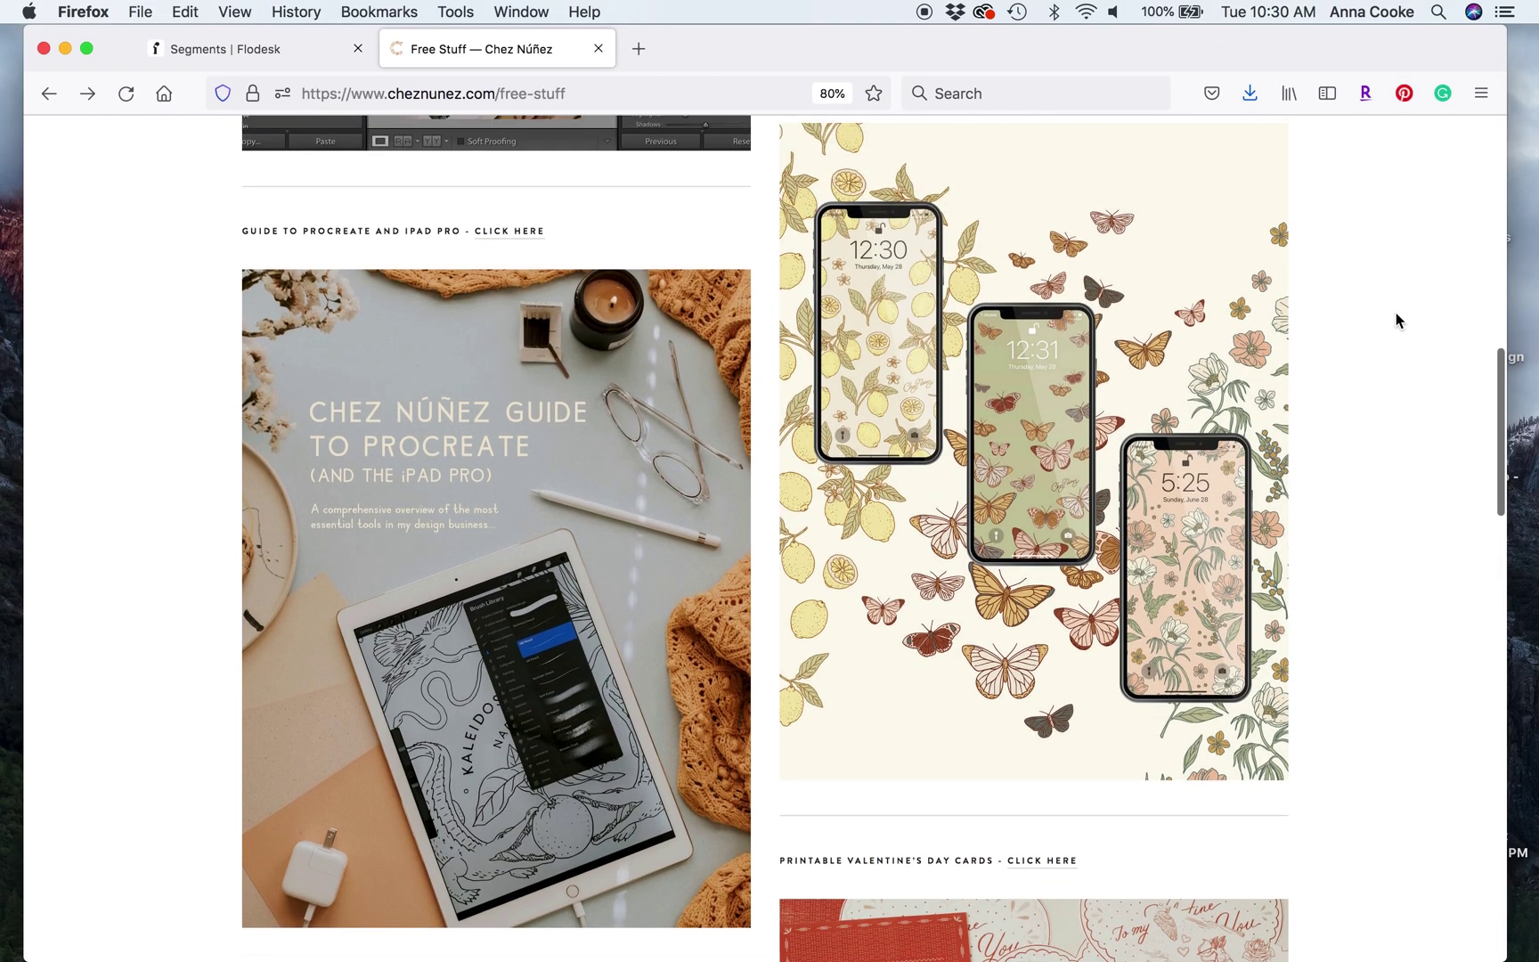
scroll(1395, 312, down, 4)
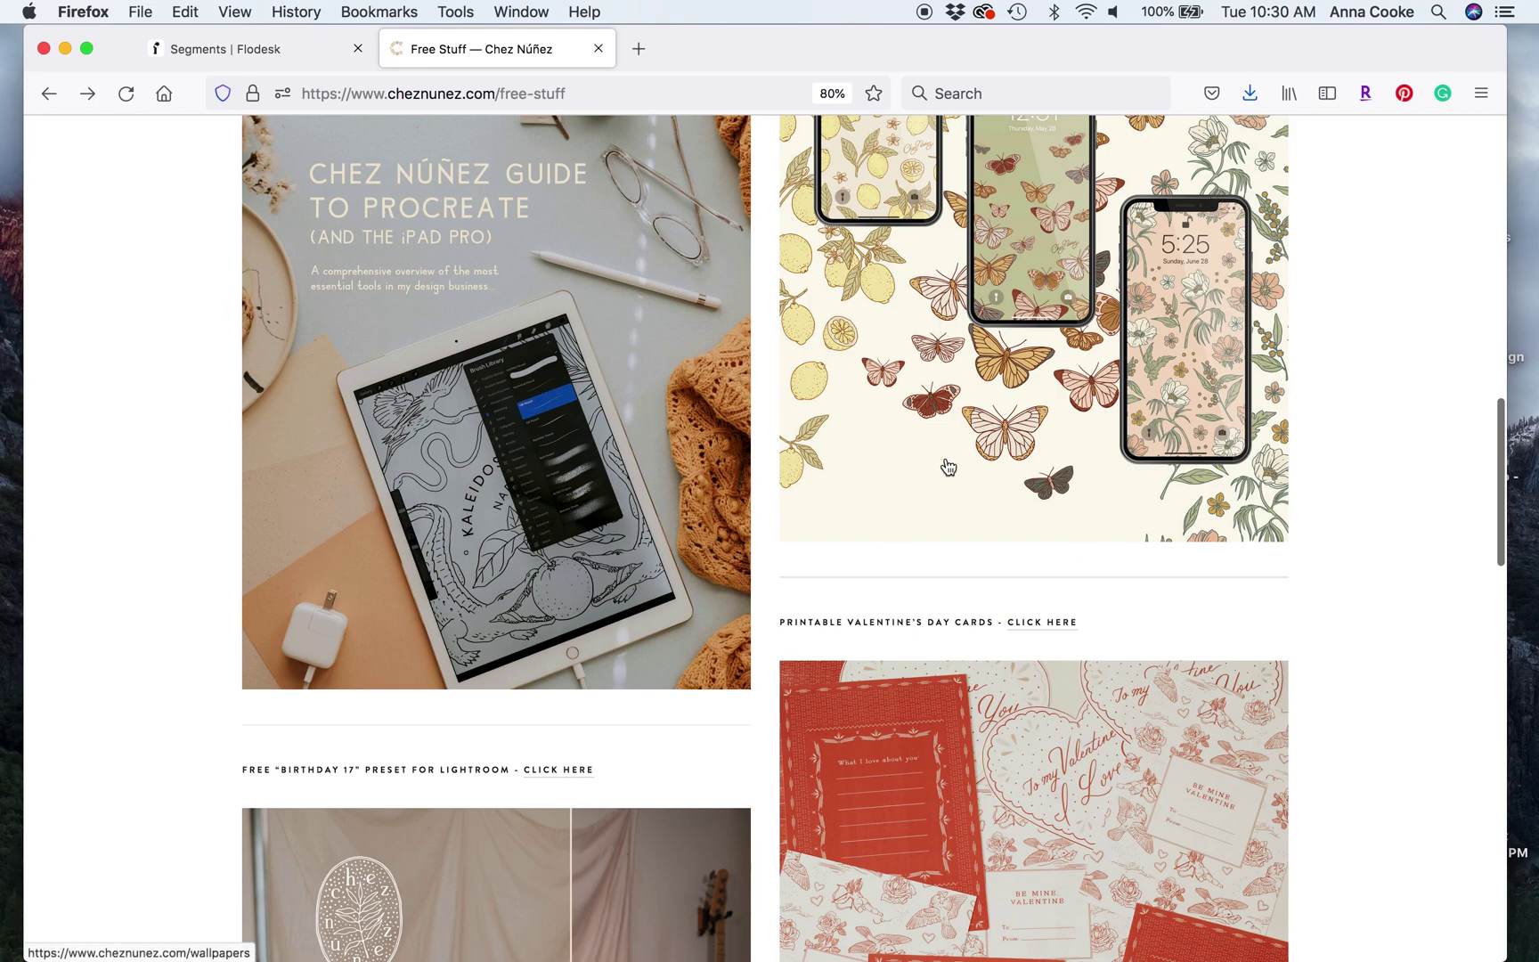
scroll(1306, 241, up, 10)
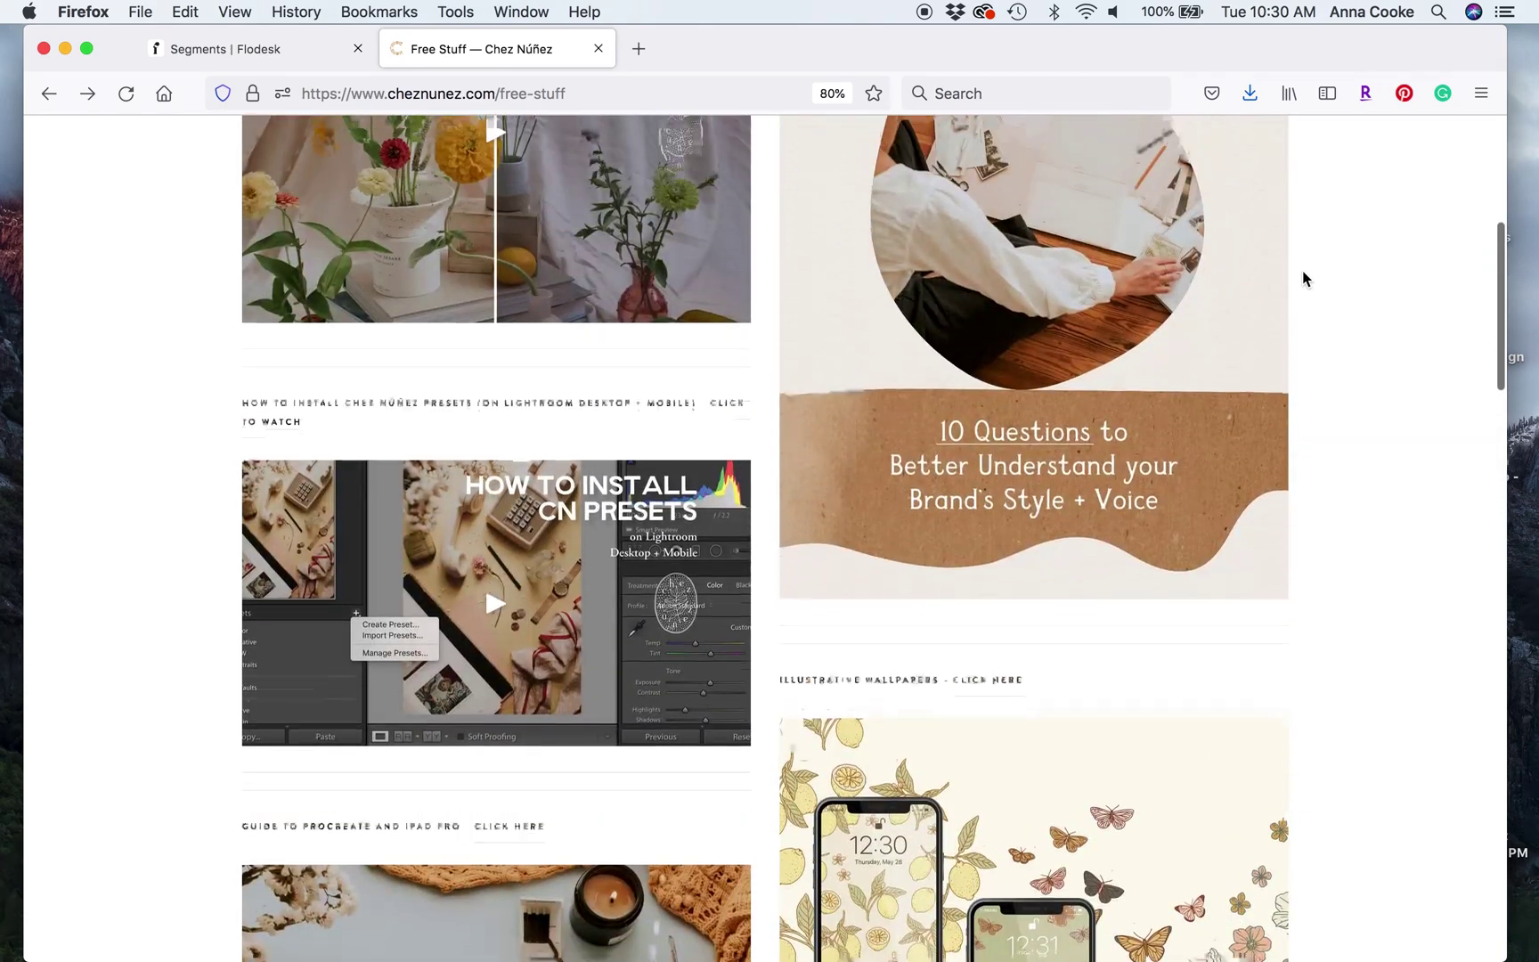
scroll(1304, 279, down, 10)
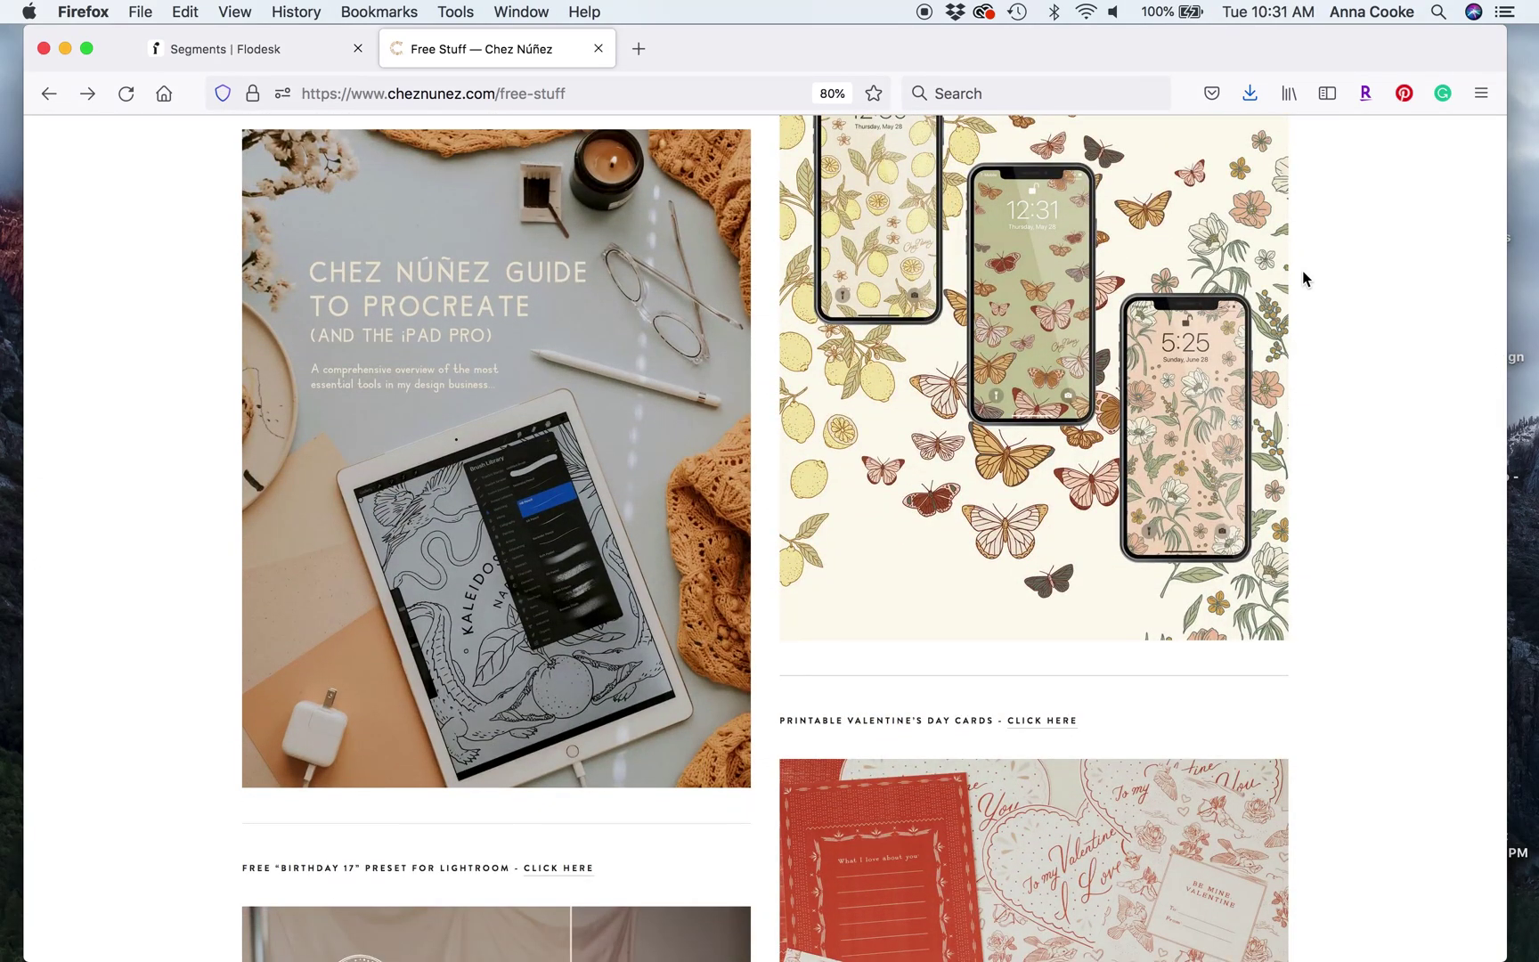
scroll(1303, 279, down, 3)
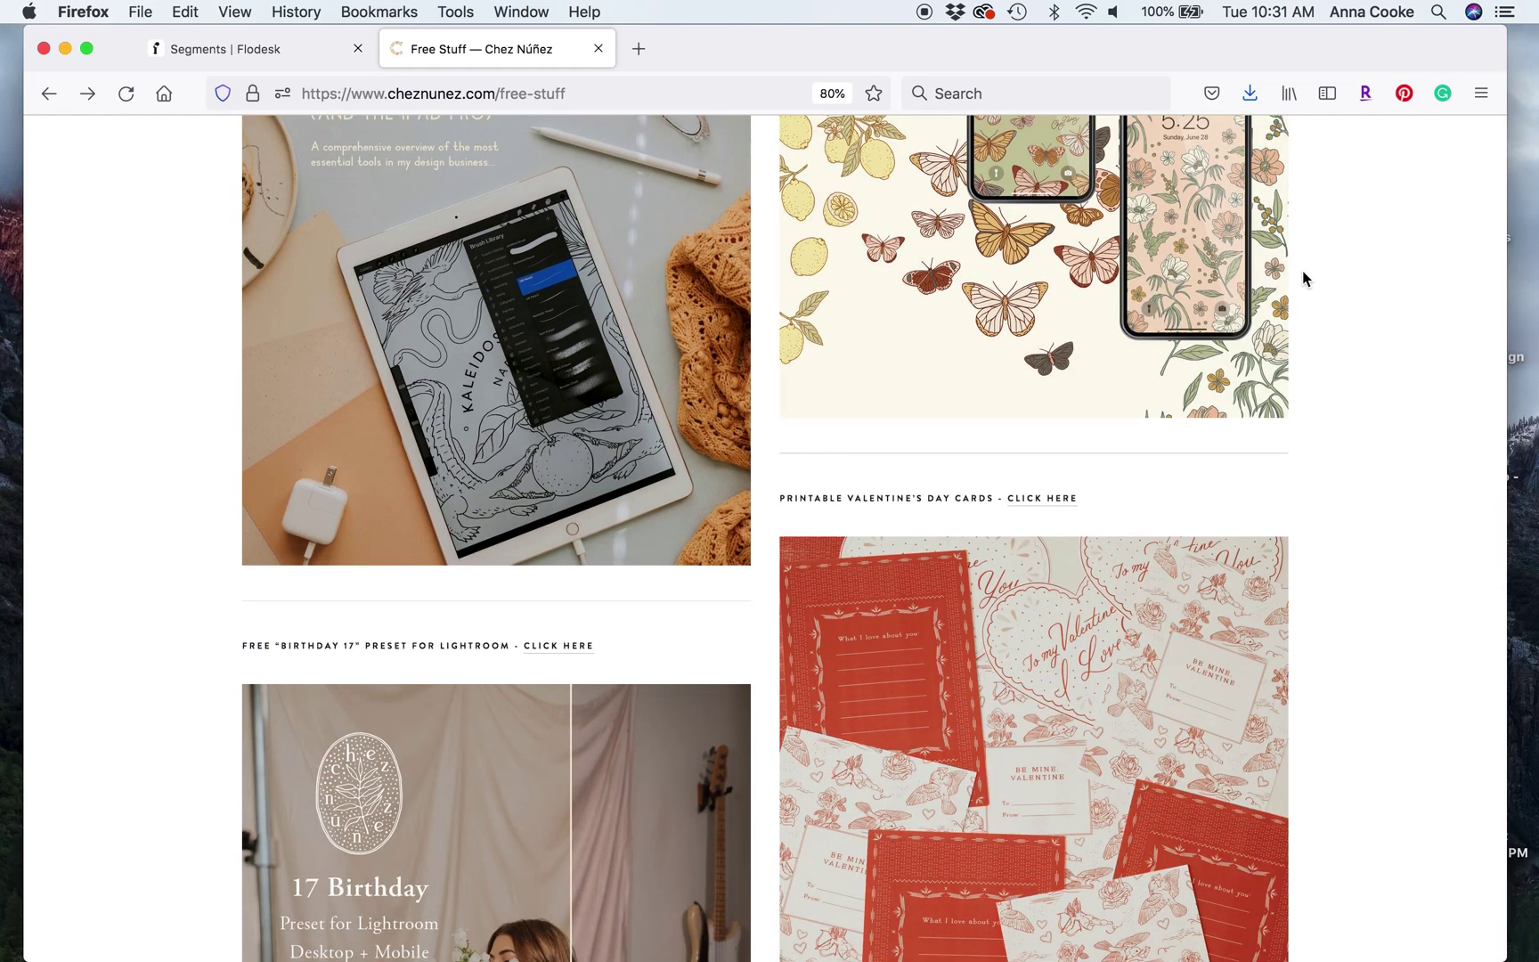
scroll(1302, 271, down, 8)
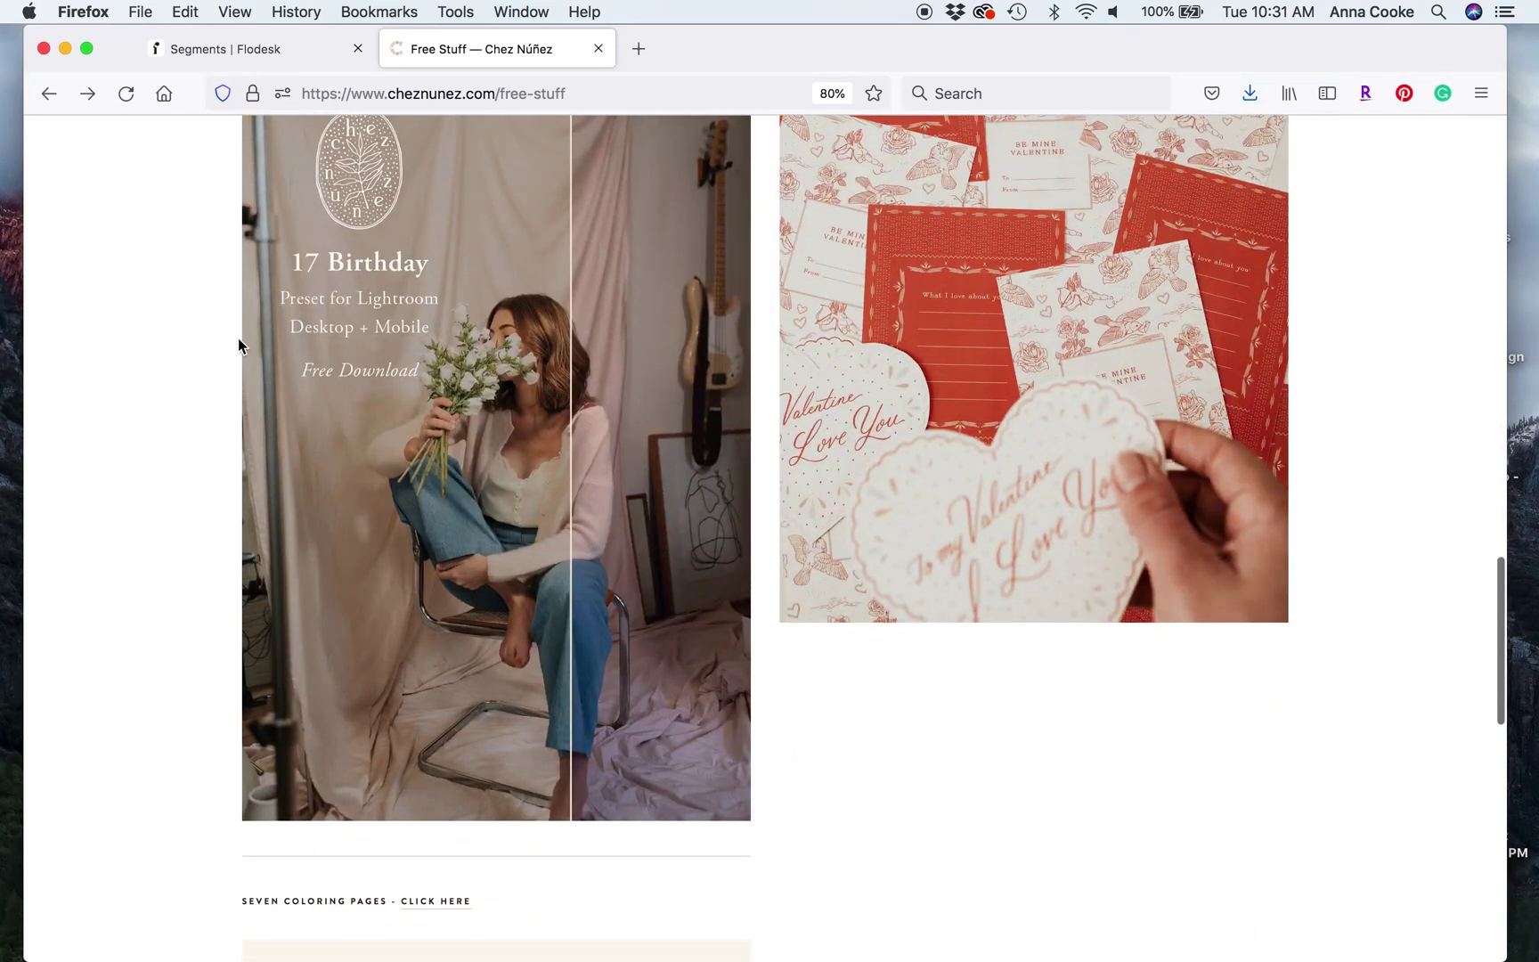
scroll(239, 340, up, 1)
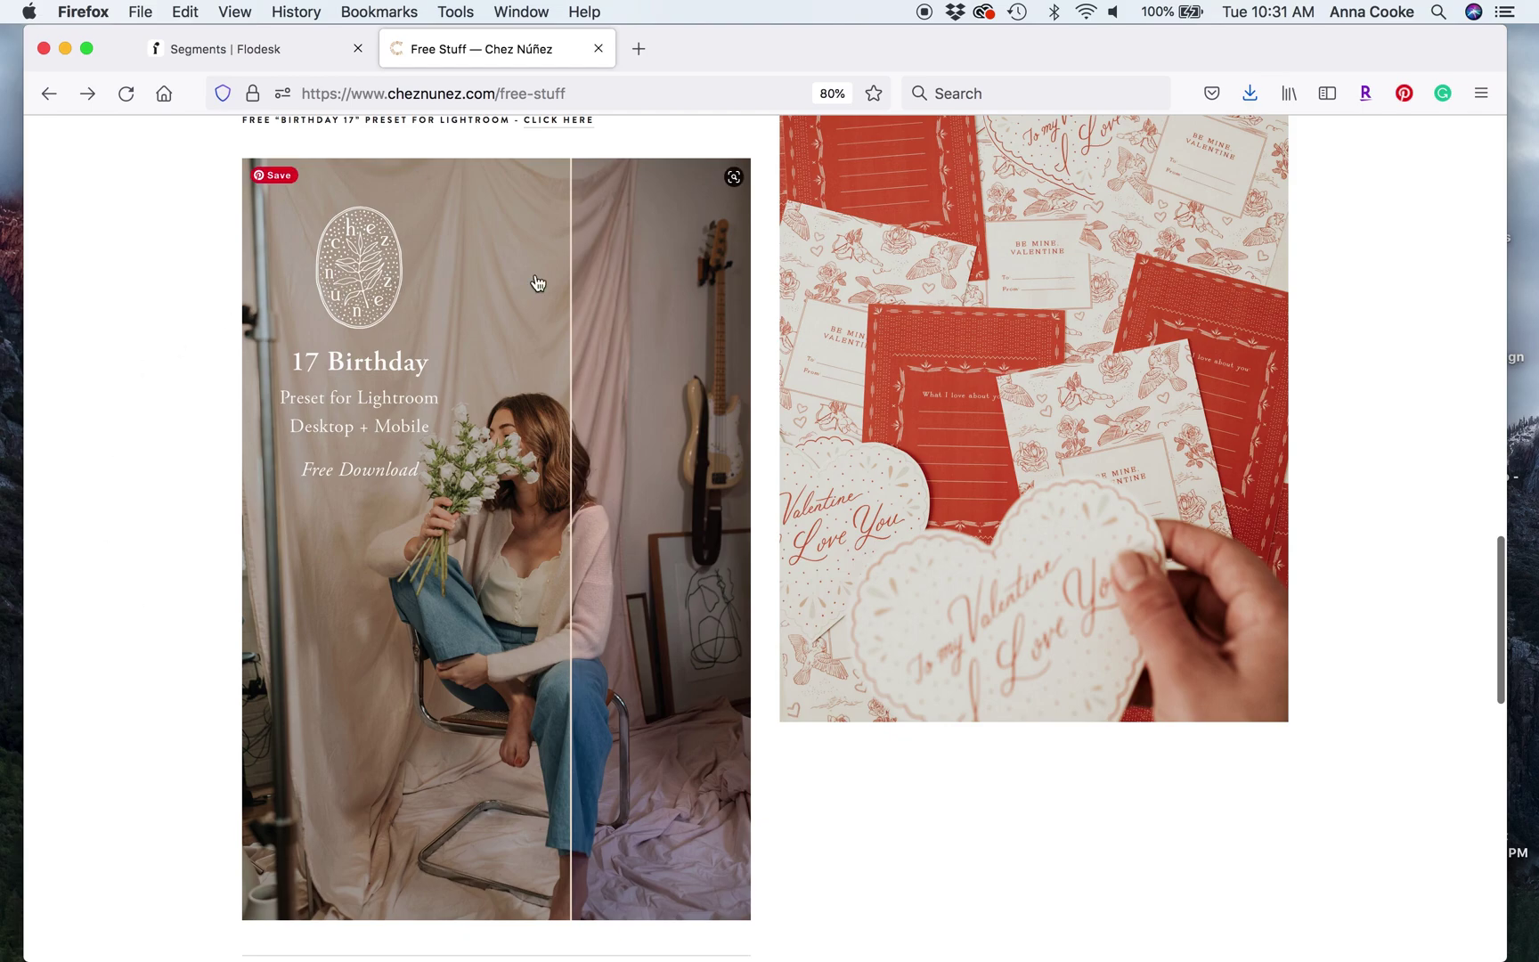
scroll(1382, 371, up, 15)
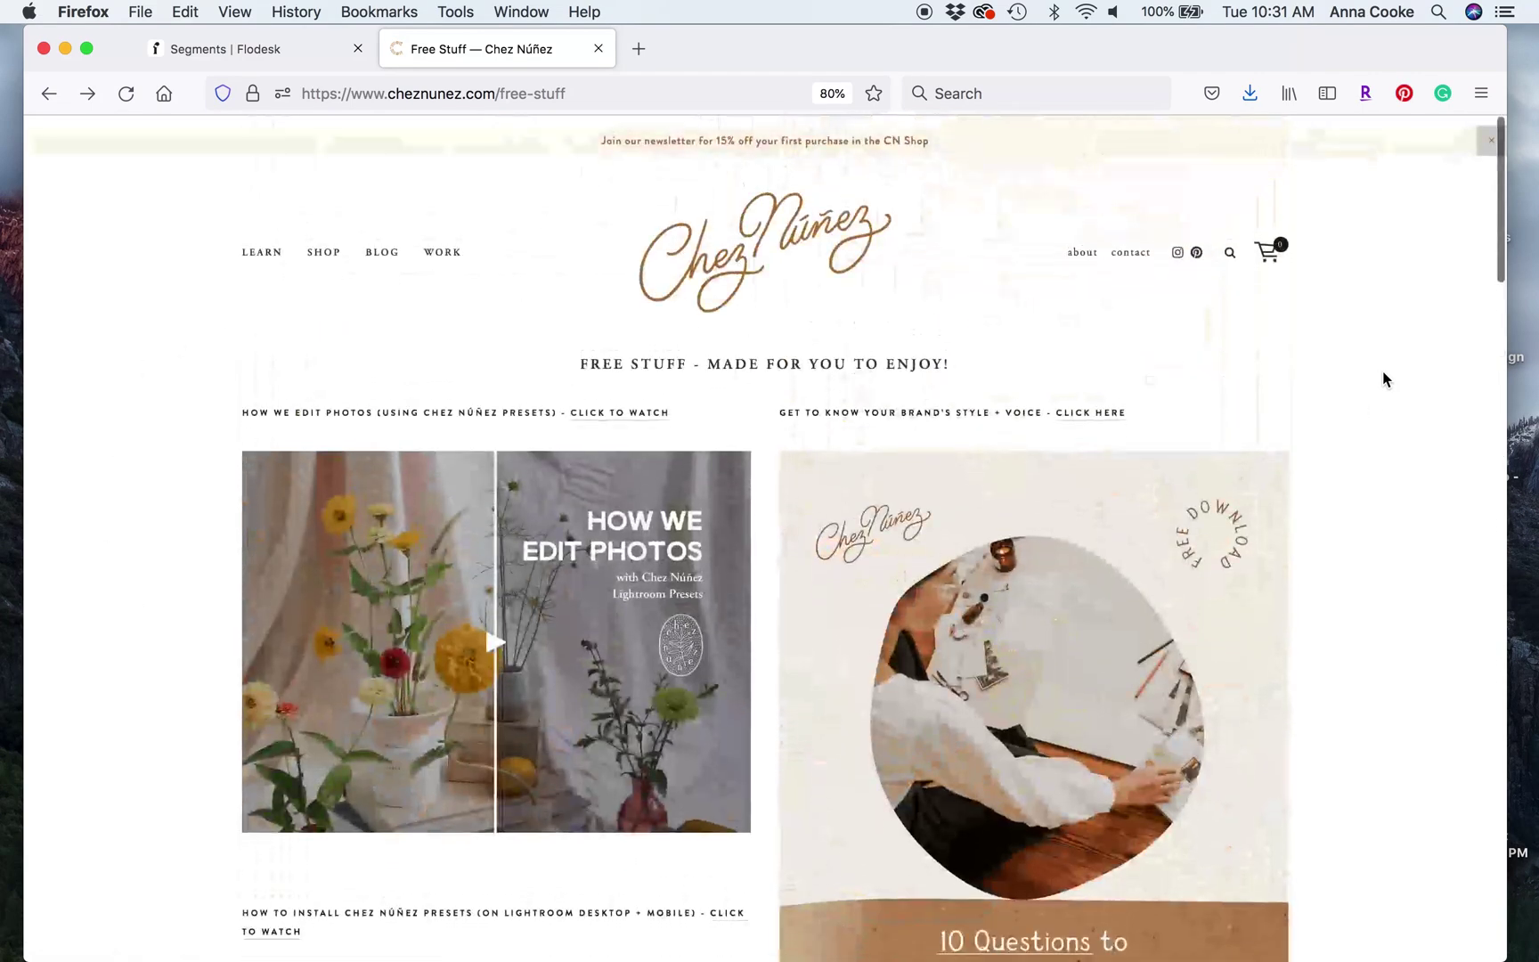
Switch to the Flodesk segments, view their second page, and return to the My emails overview.
click(203, 55)
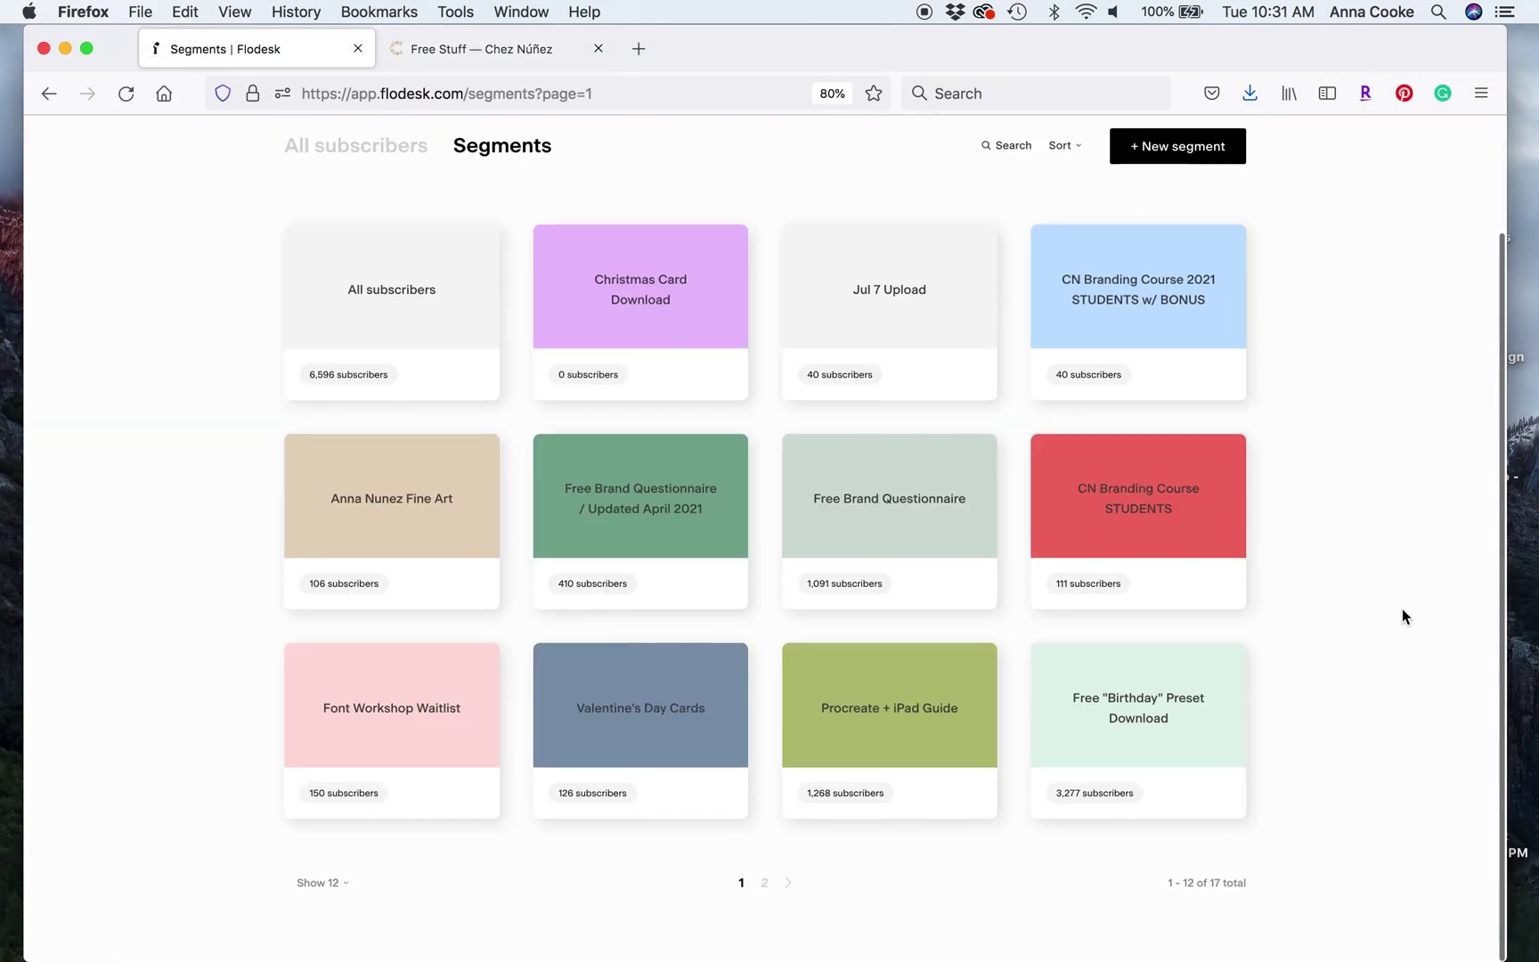
click(764, 887)
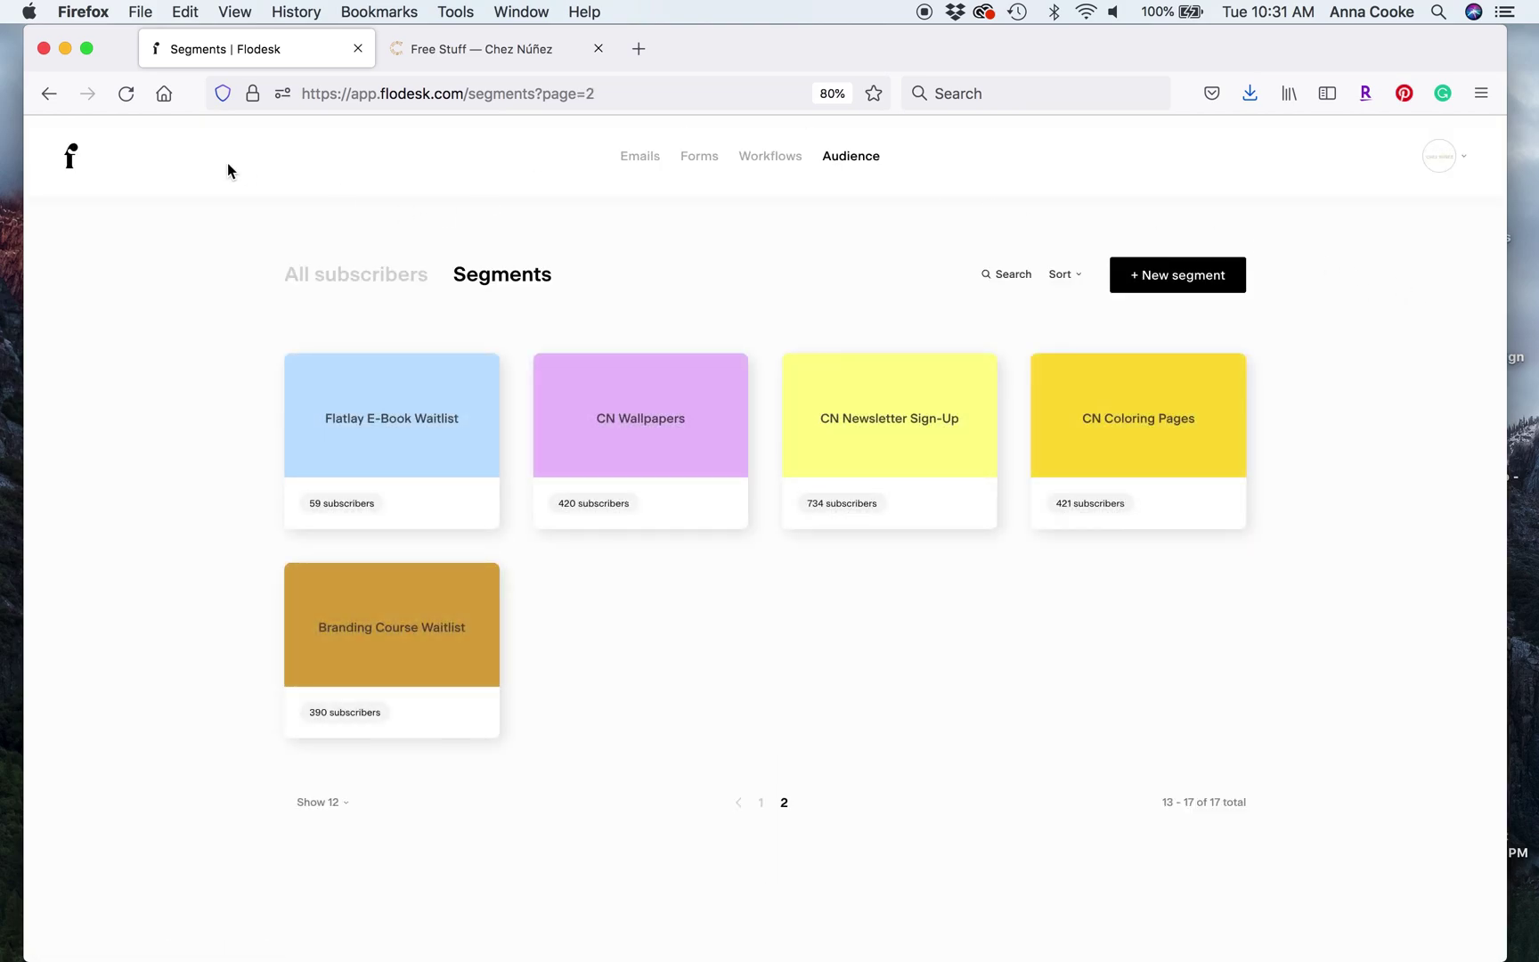
click(70, 163)
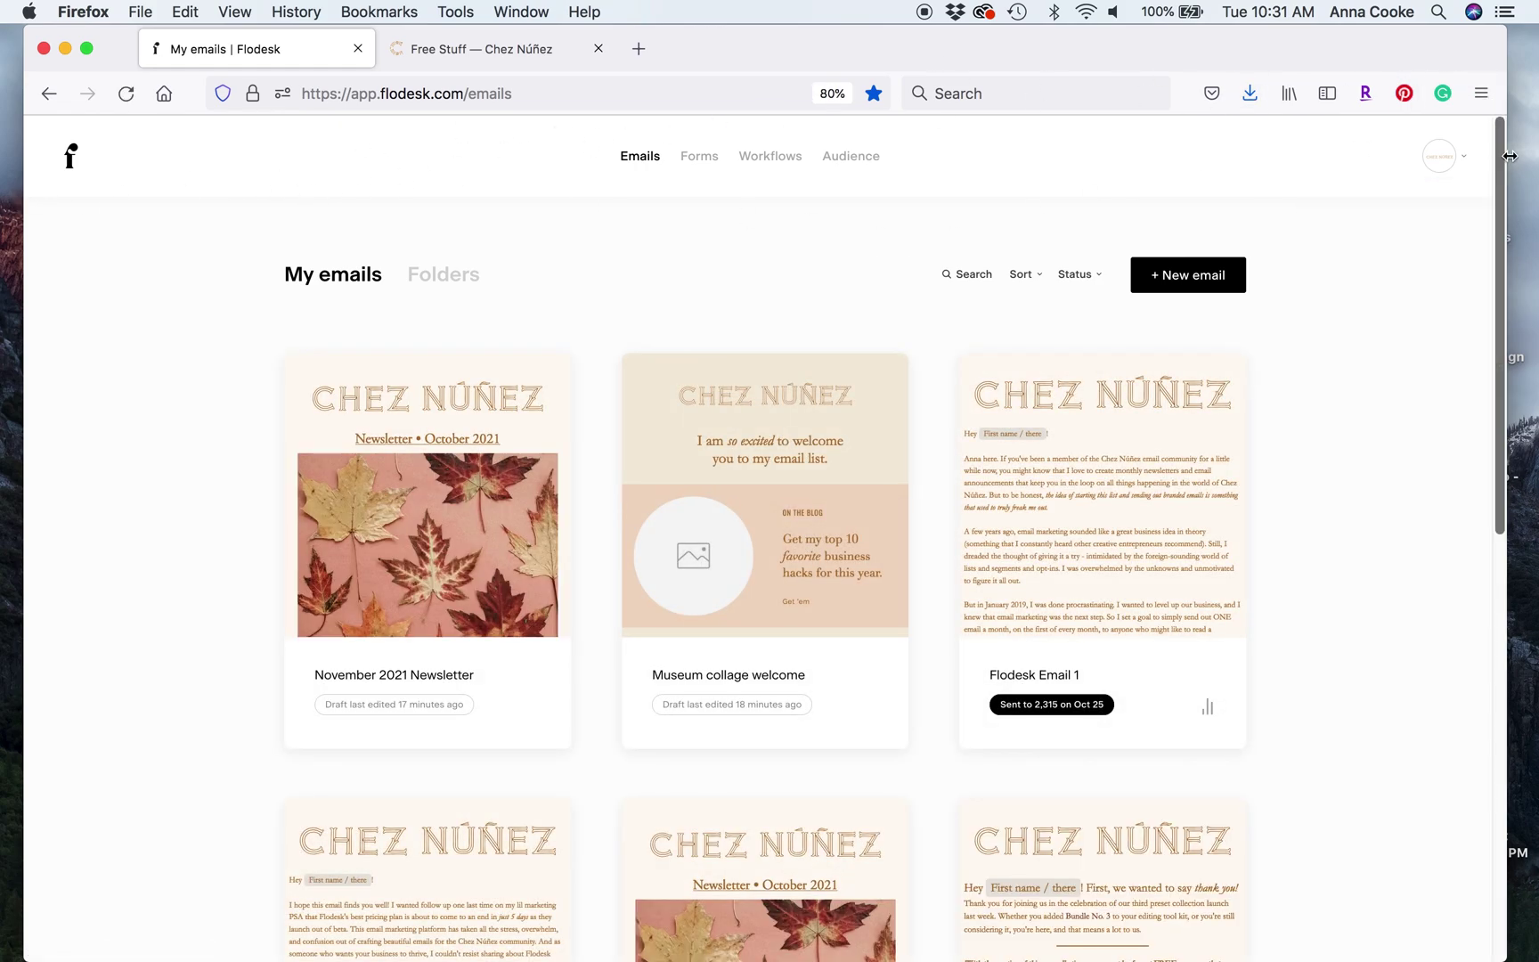
Open the account's Branding settings and view the first brand color's hex code without changing it.
click(1460, 162)
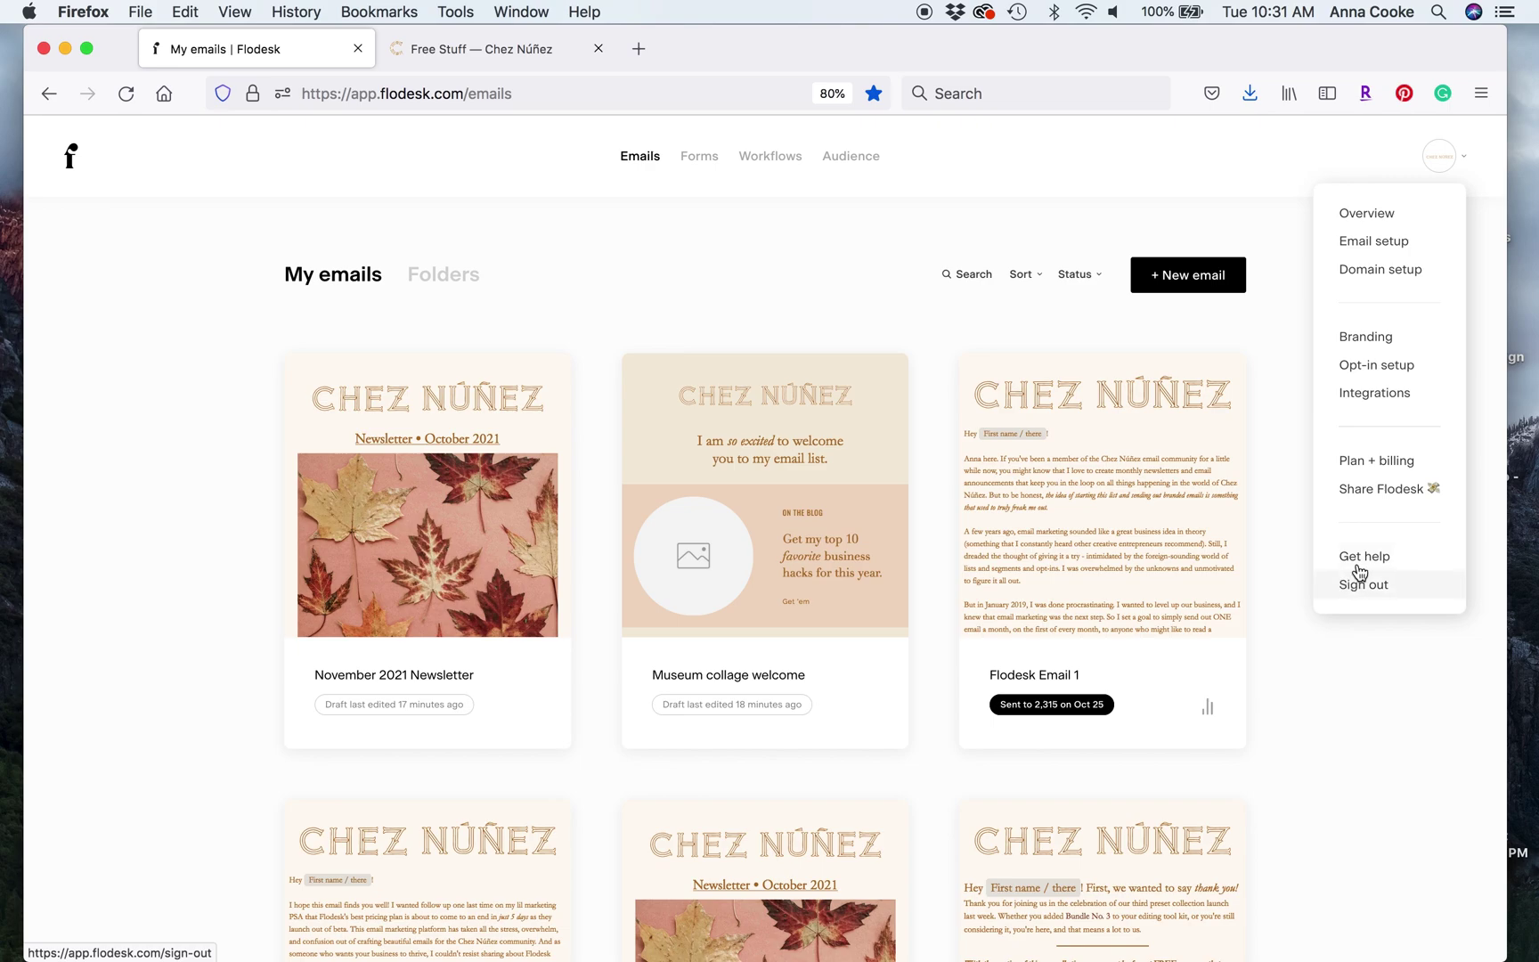
click(1377, 335)
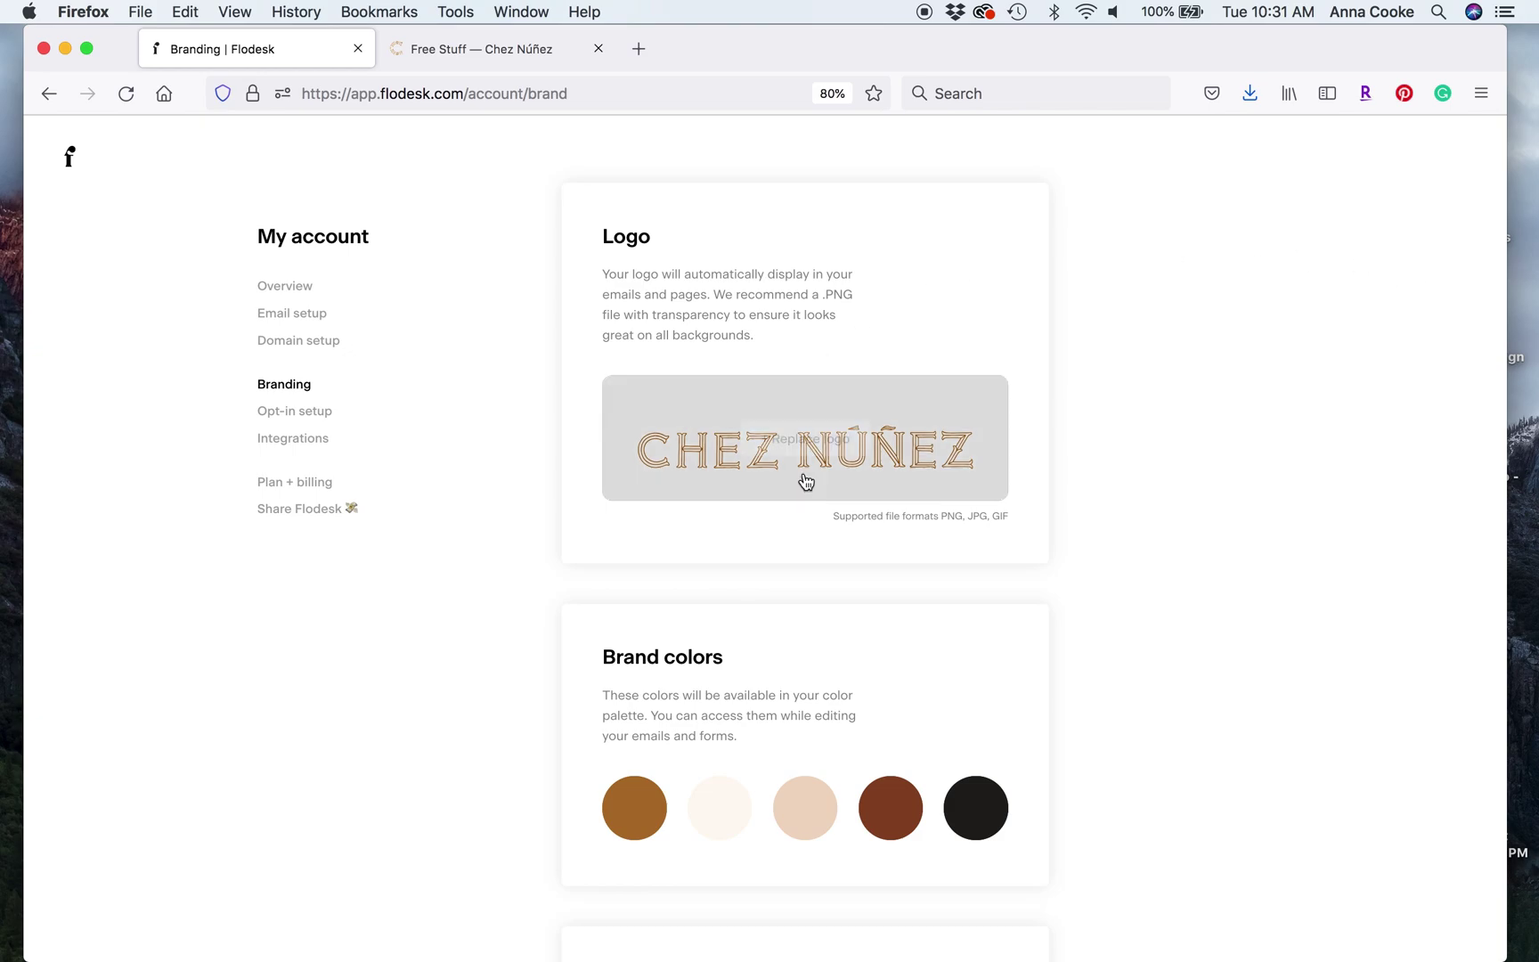
click(662, 833)
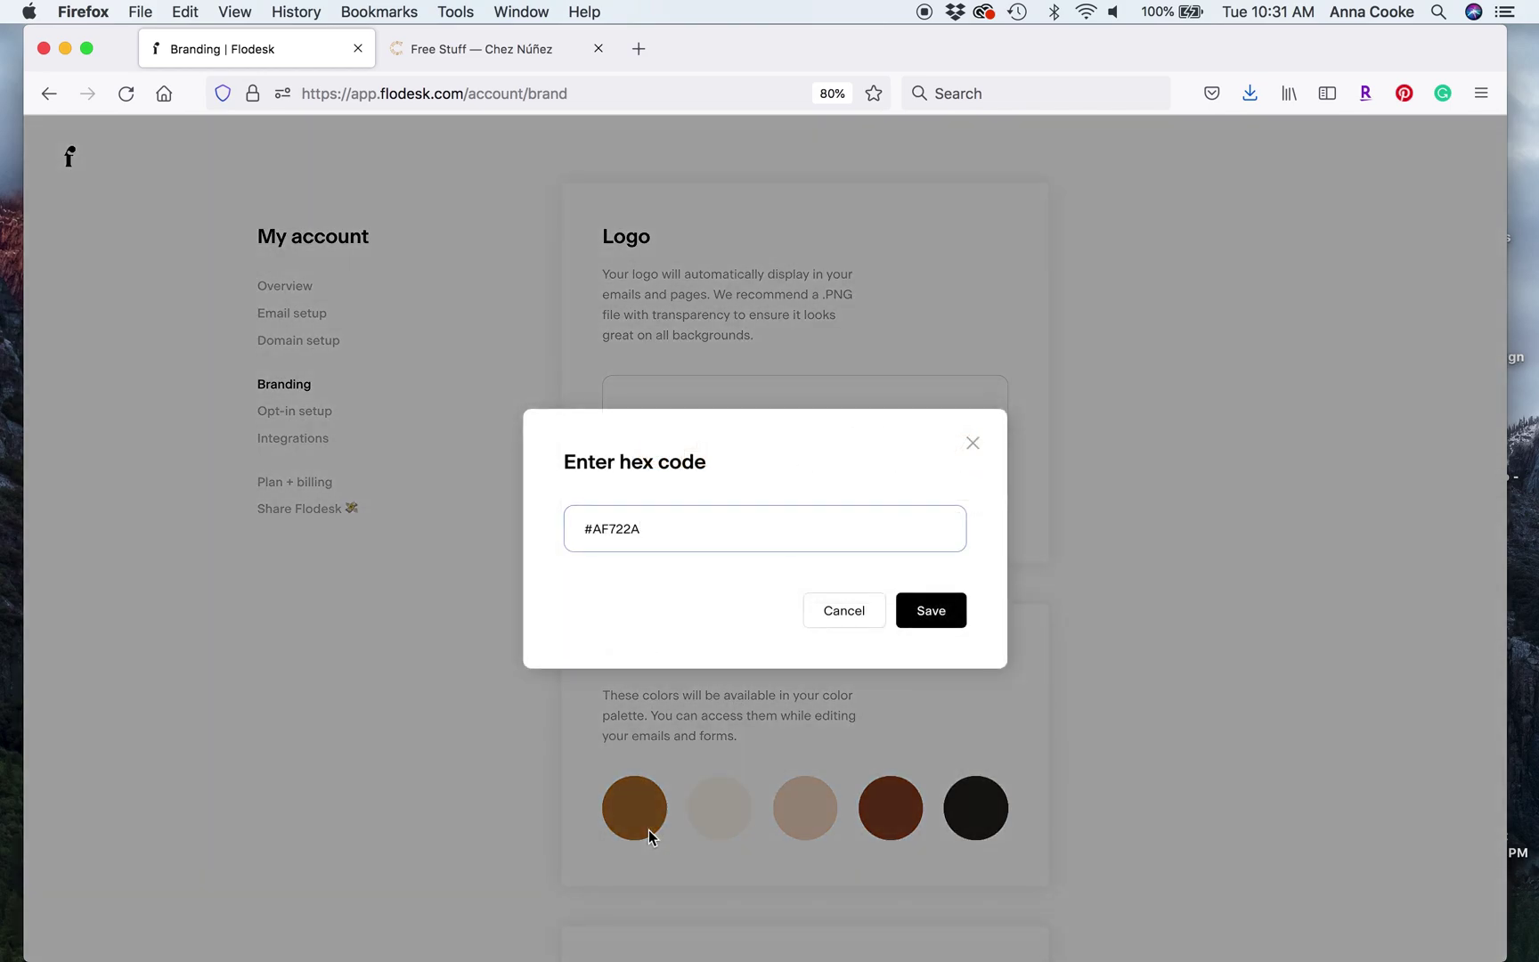
click(974, 445)
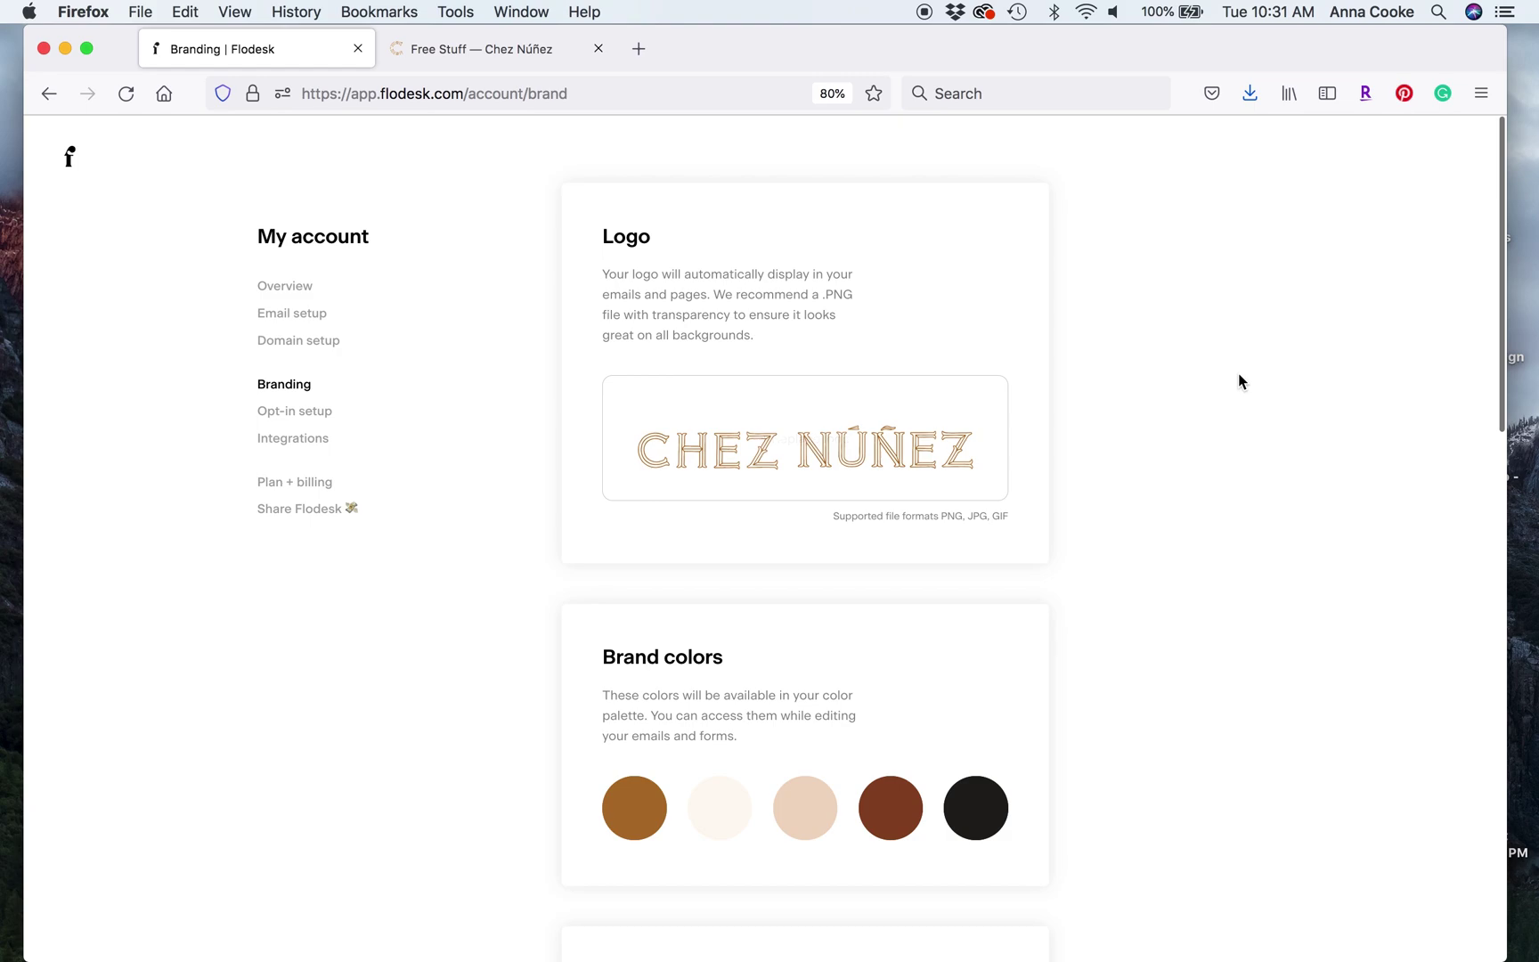
Look through the company details and company address in the Branding settings, then return to the logo section.
scroll(1236, 381, down, 3)
scroll(1188, 680, down, 10)
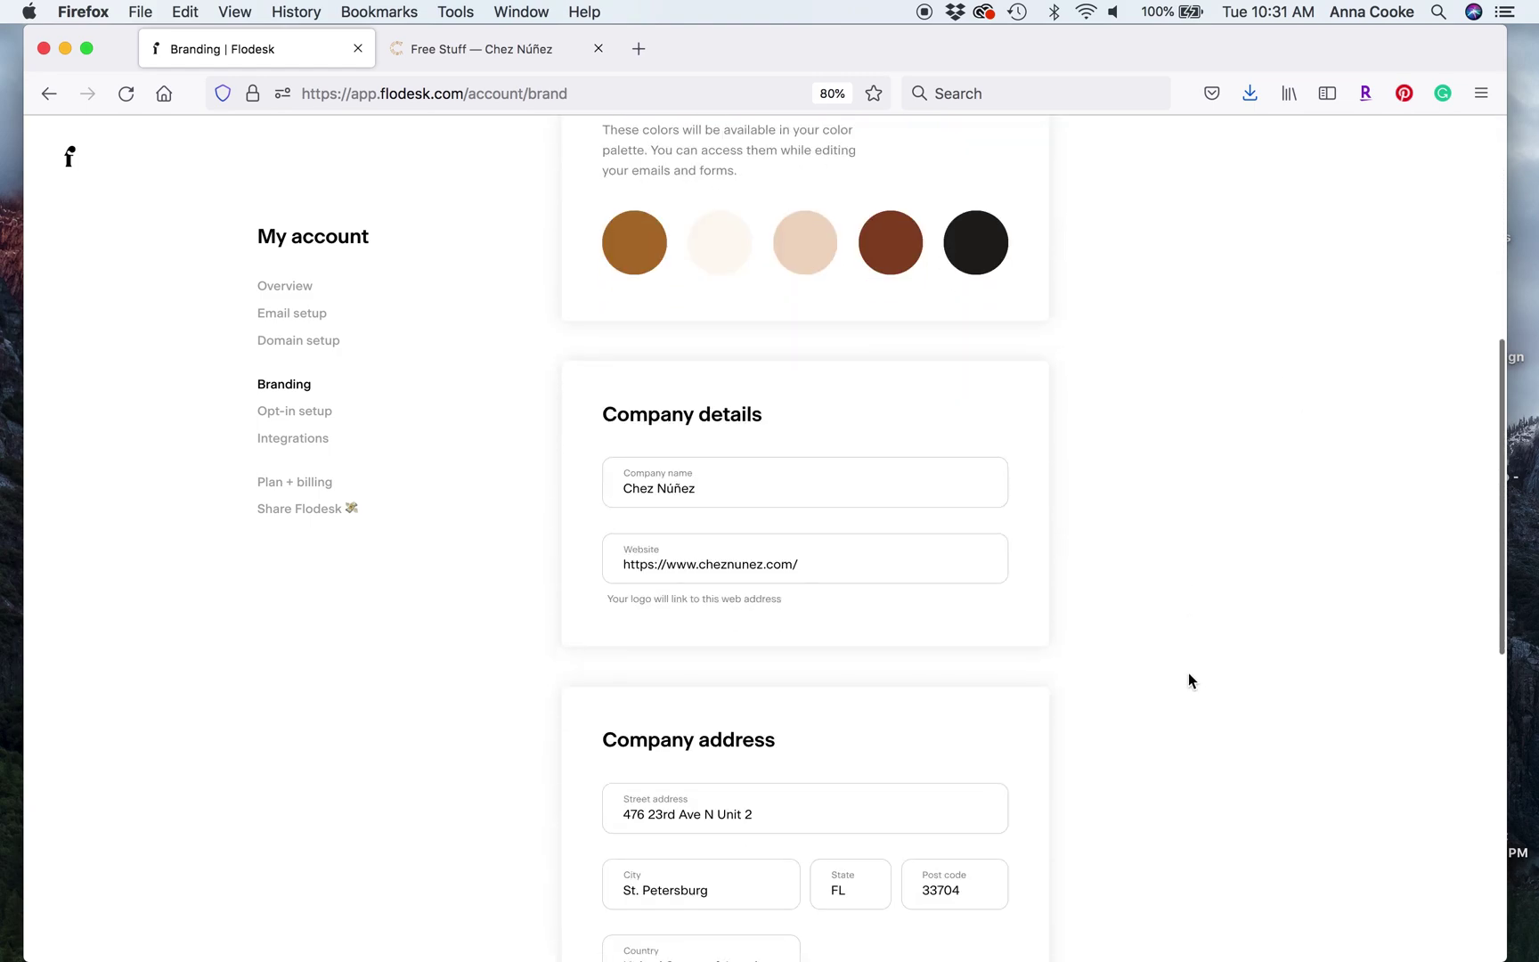
scroll(1187, 680, down, 3)
scroll(1188, 680, up, 15)
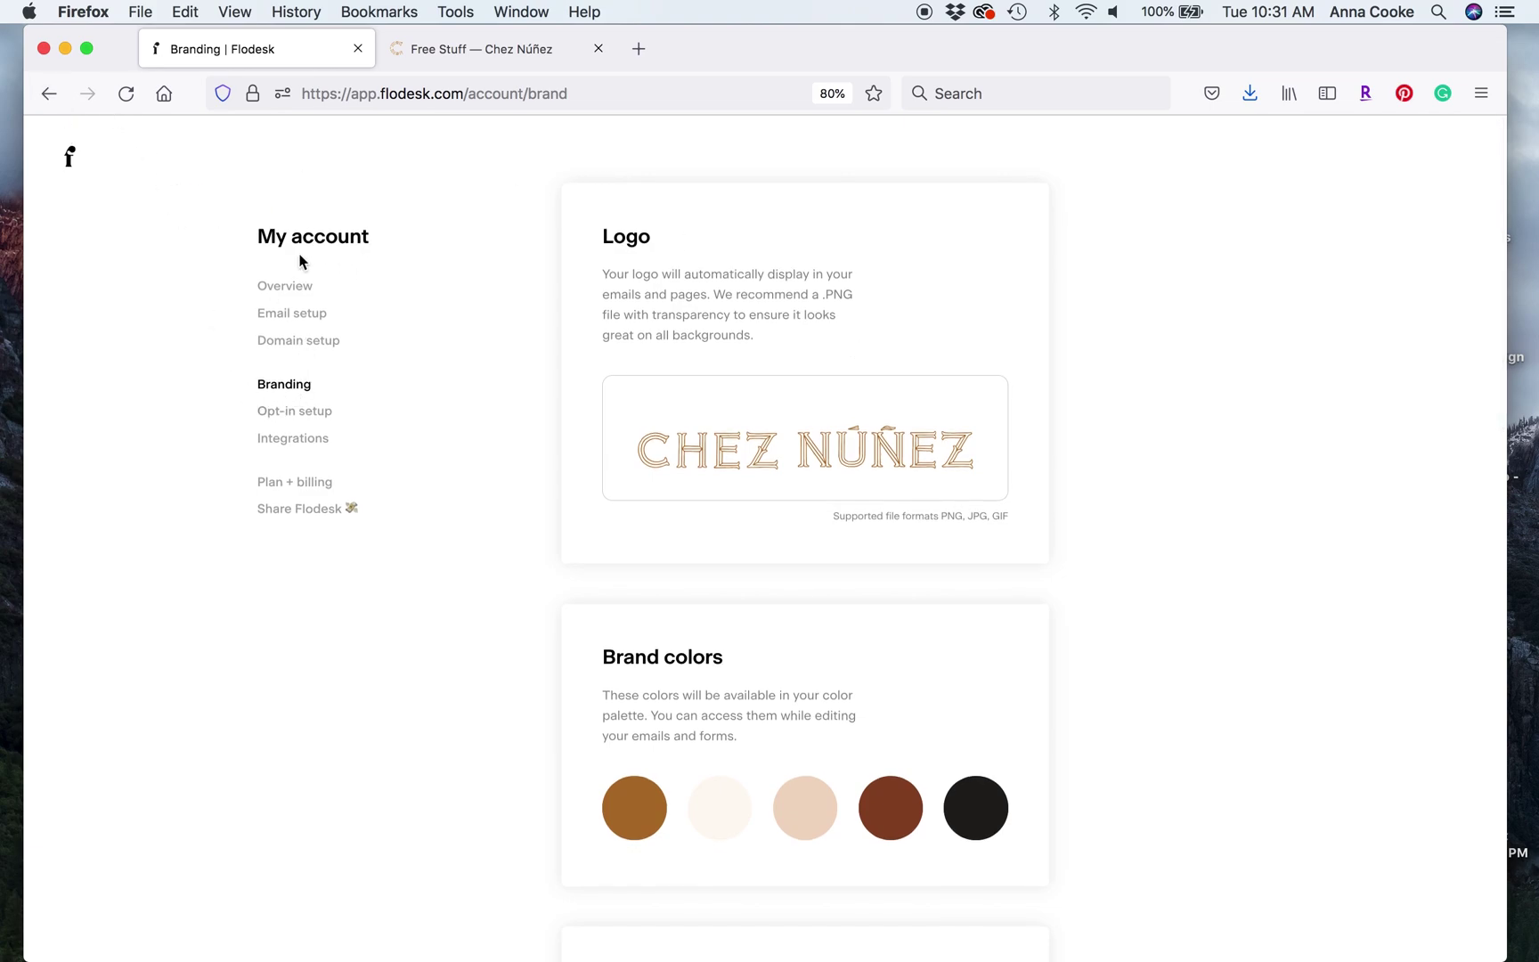
View the account's Overview settings and the sending addresses under Email setup.
click(281, 288)
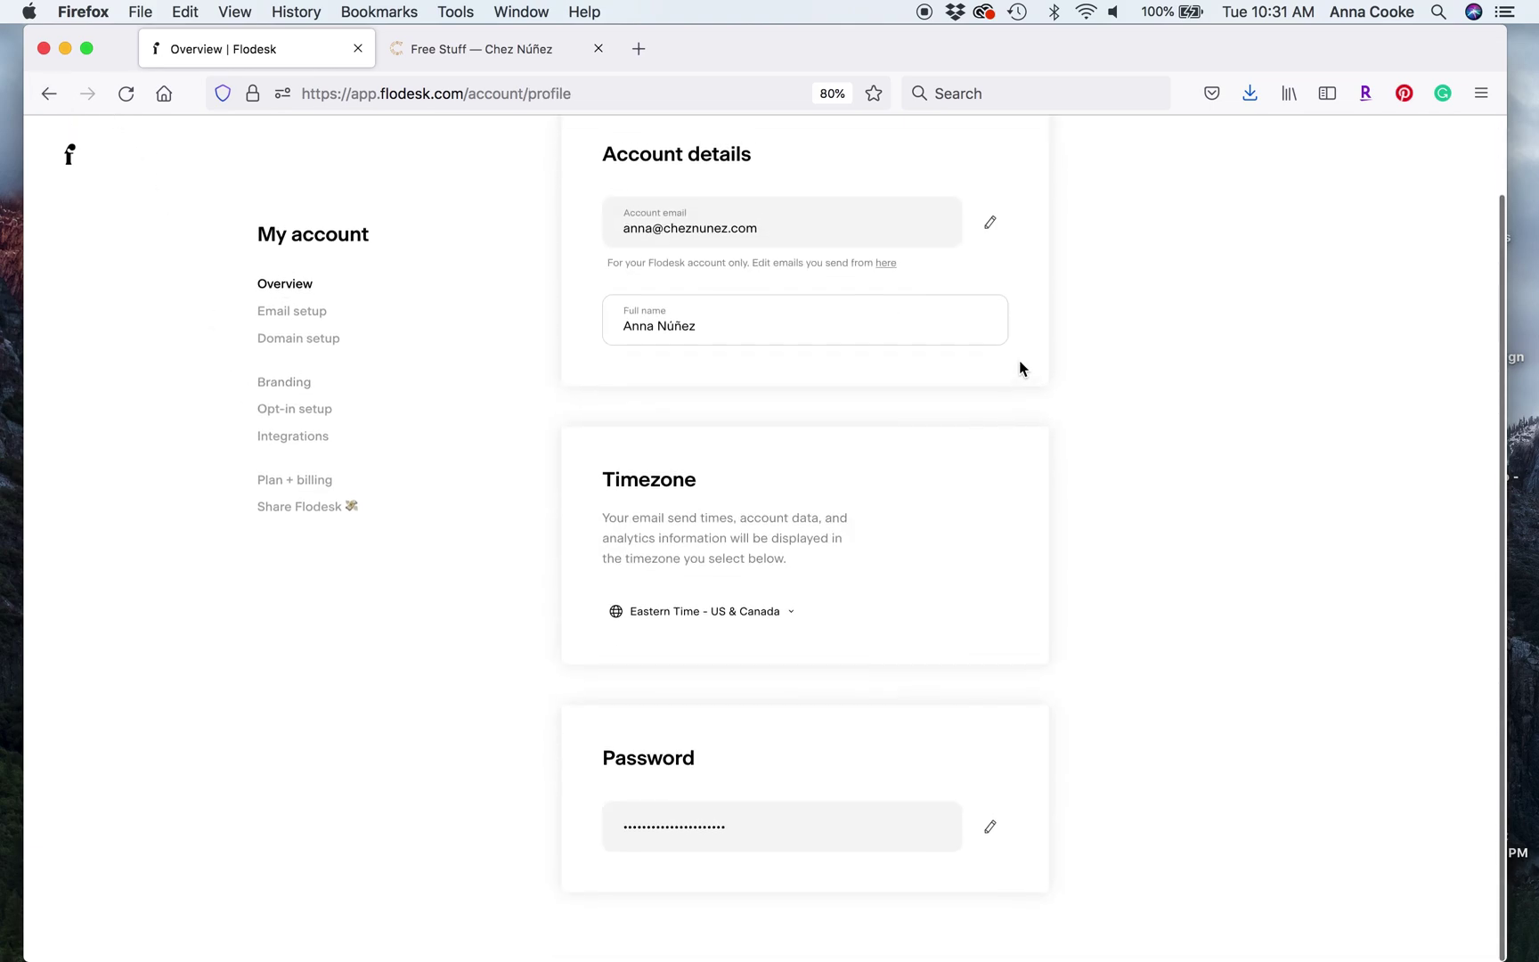
click(287, 315)
scroll(1182, 677, down, 5)
scroll(1182, 676, up, 5)
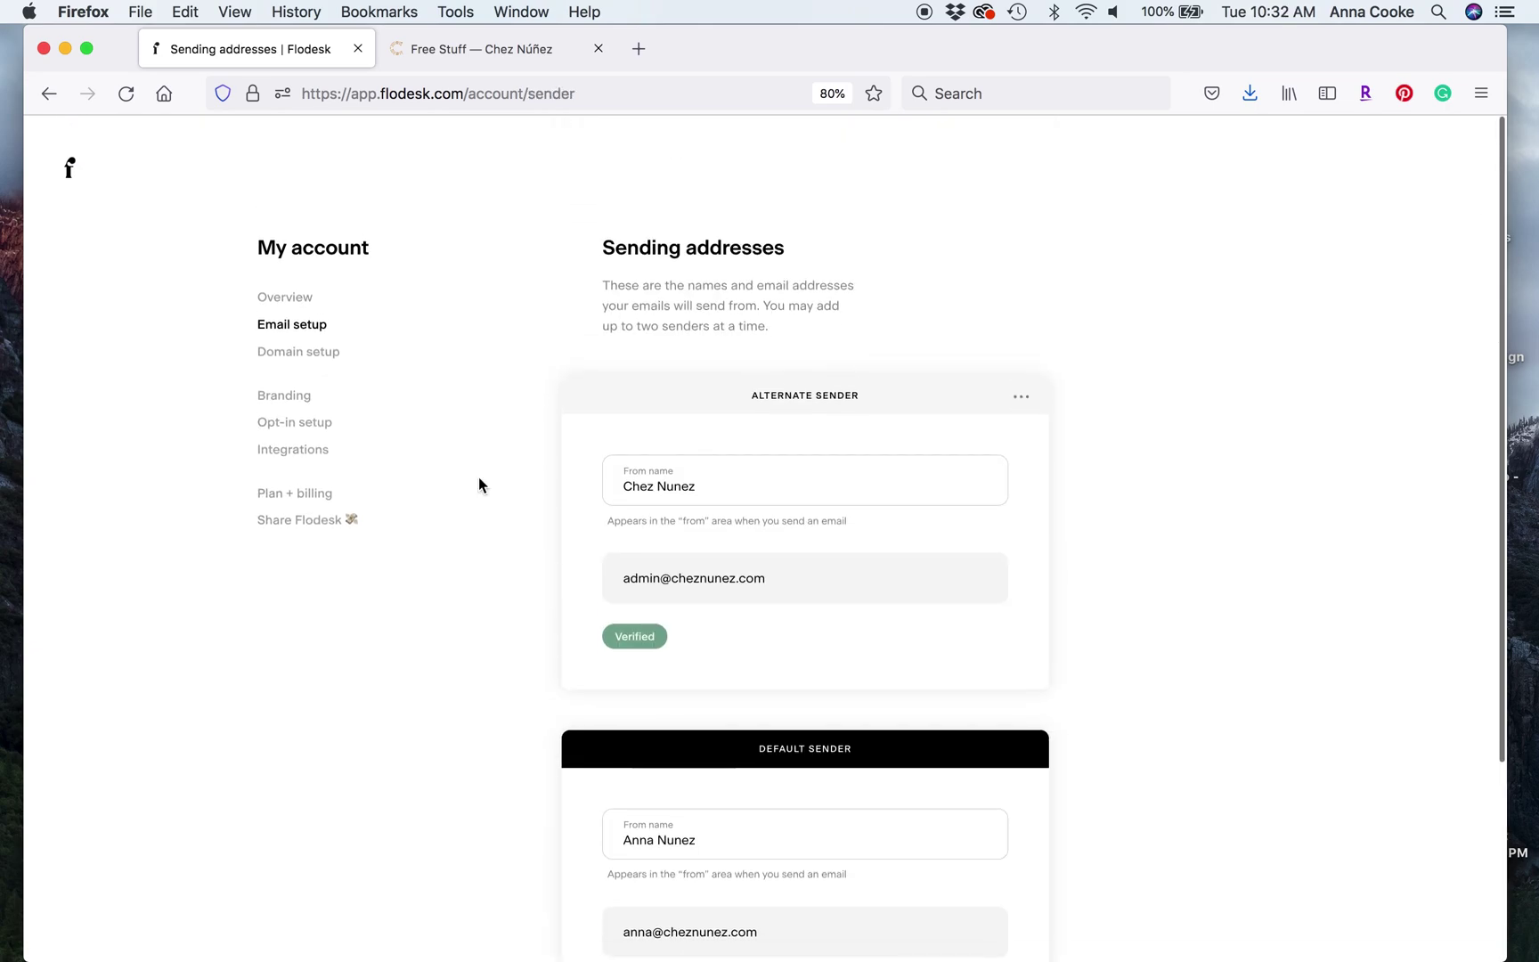
Open the Share Flodesk referral dashboard and look through its affiliate link and success kit sections.
click(294, 508)
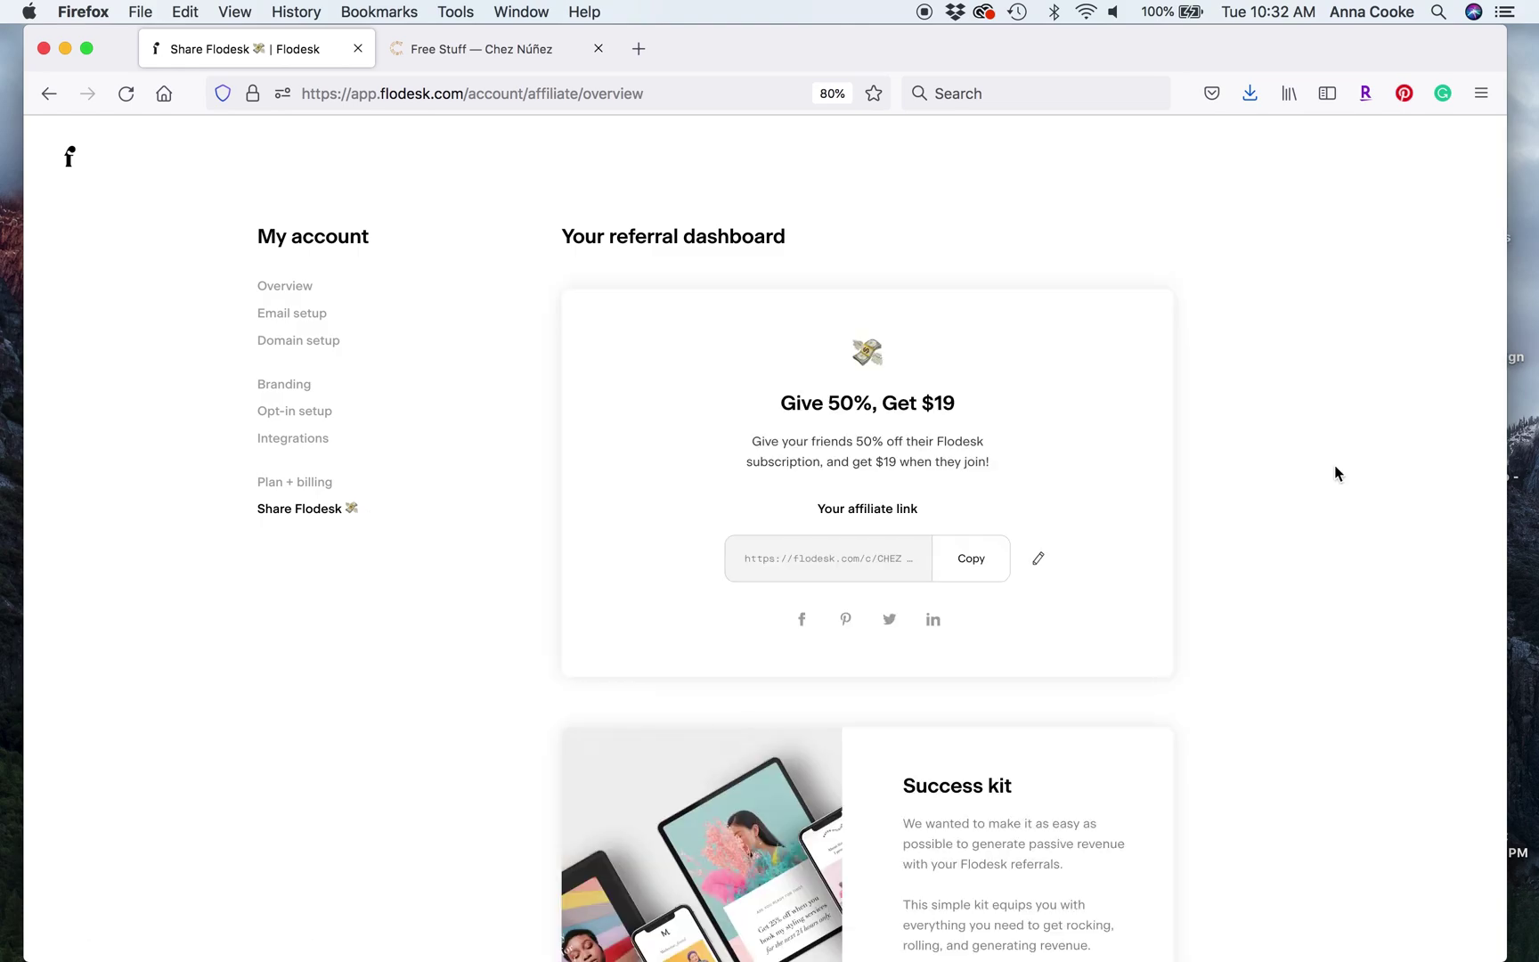
scroll(1334, 467, down, 15)
scroll(1335, 472, up, 15)
Return to My emails and look through the drafts and sent emails on the first page.
click(69, 158)
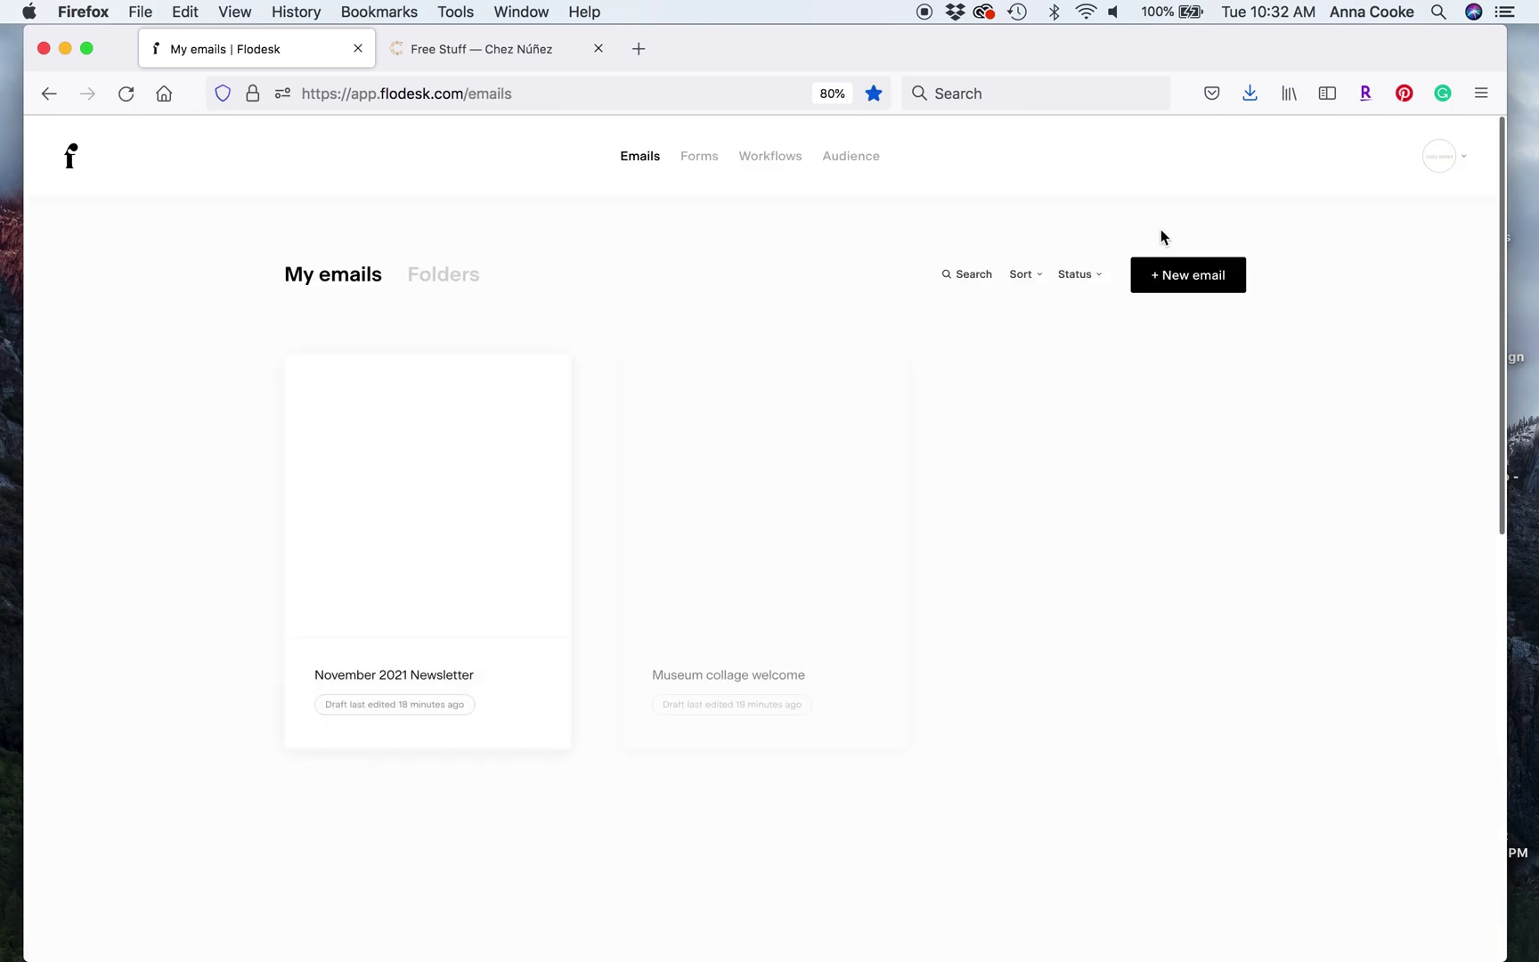
scroll(1245, 298, down, 5)
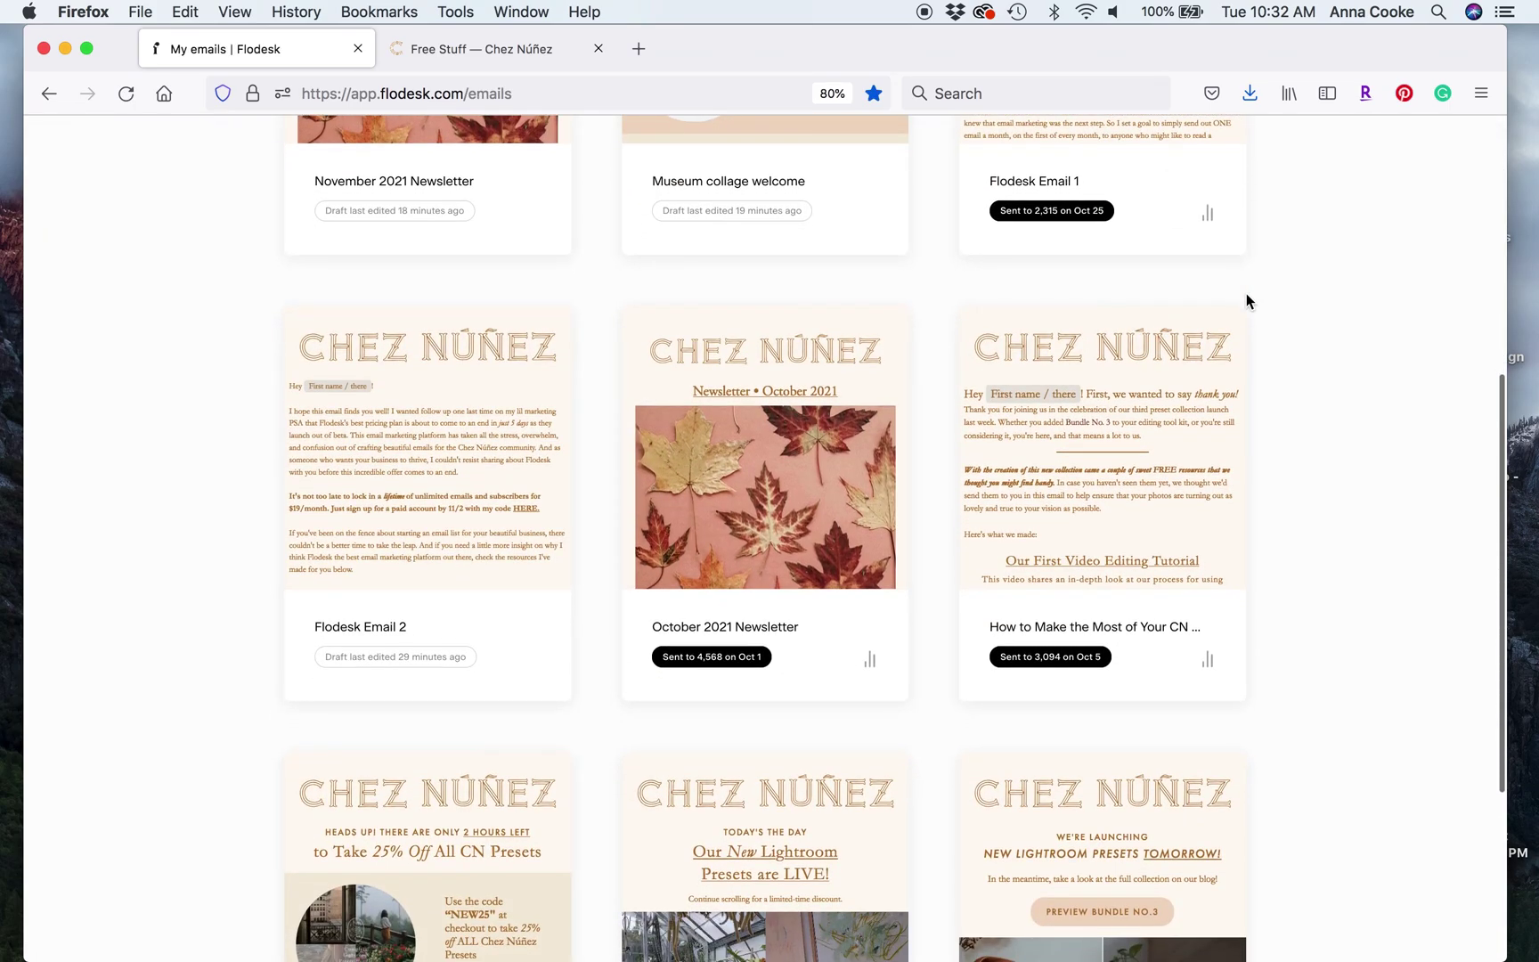
scroll(1246, 294, up, 5)
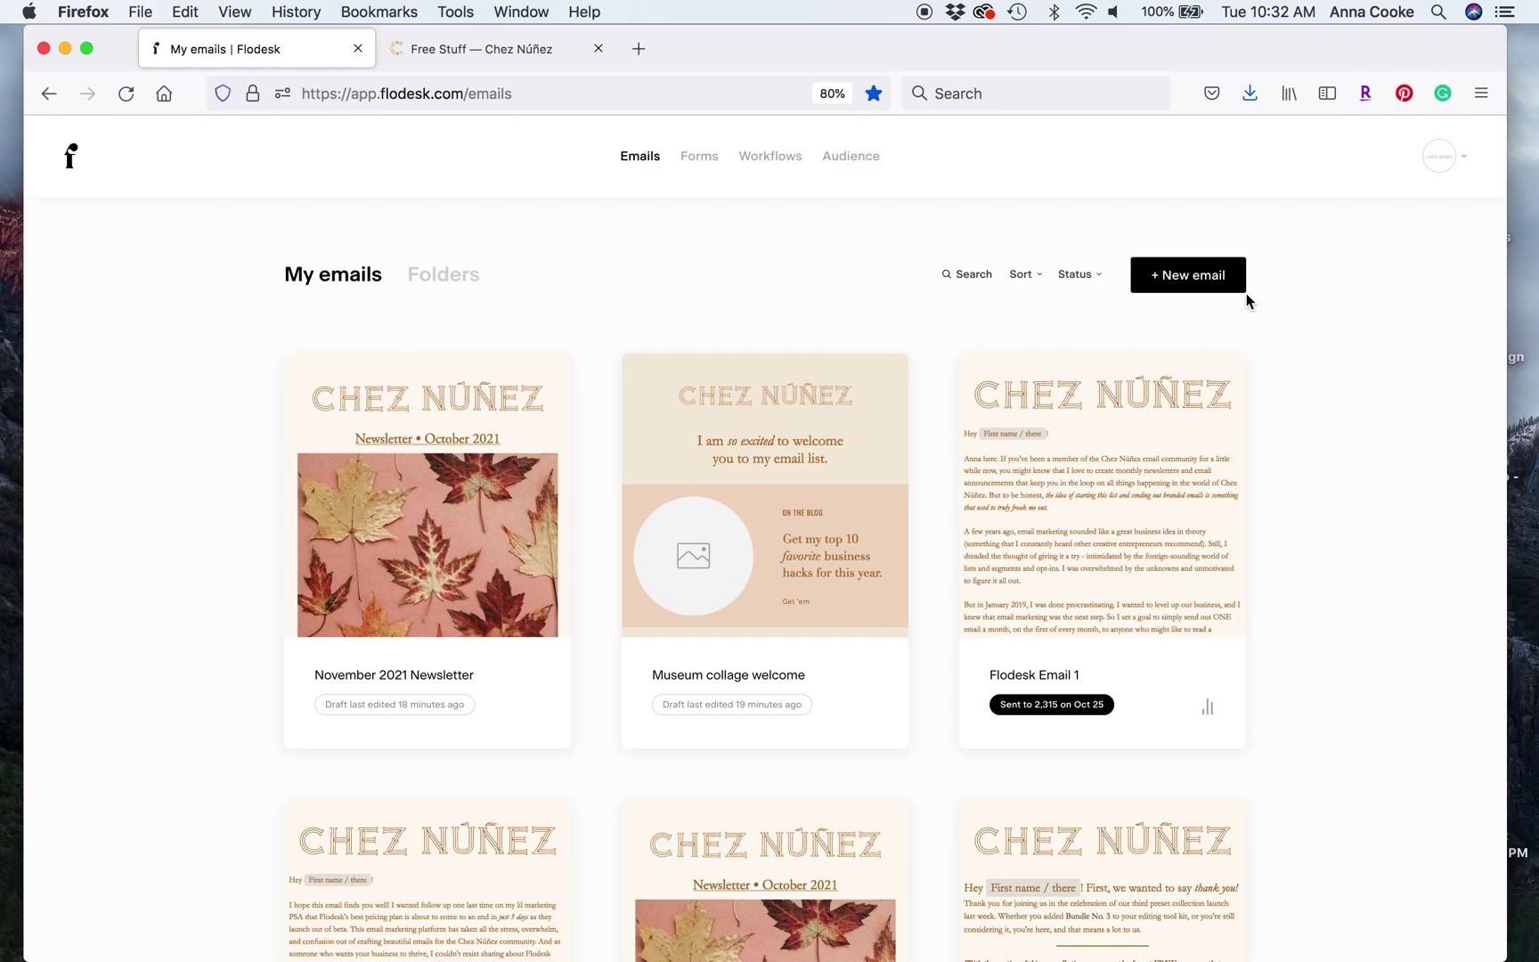
scroll(1246, 300, down, 8)
scroll(1246, 300, up, 4)
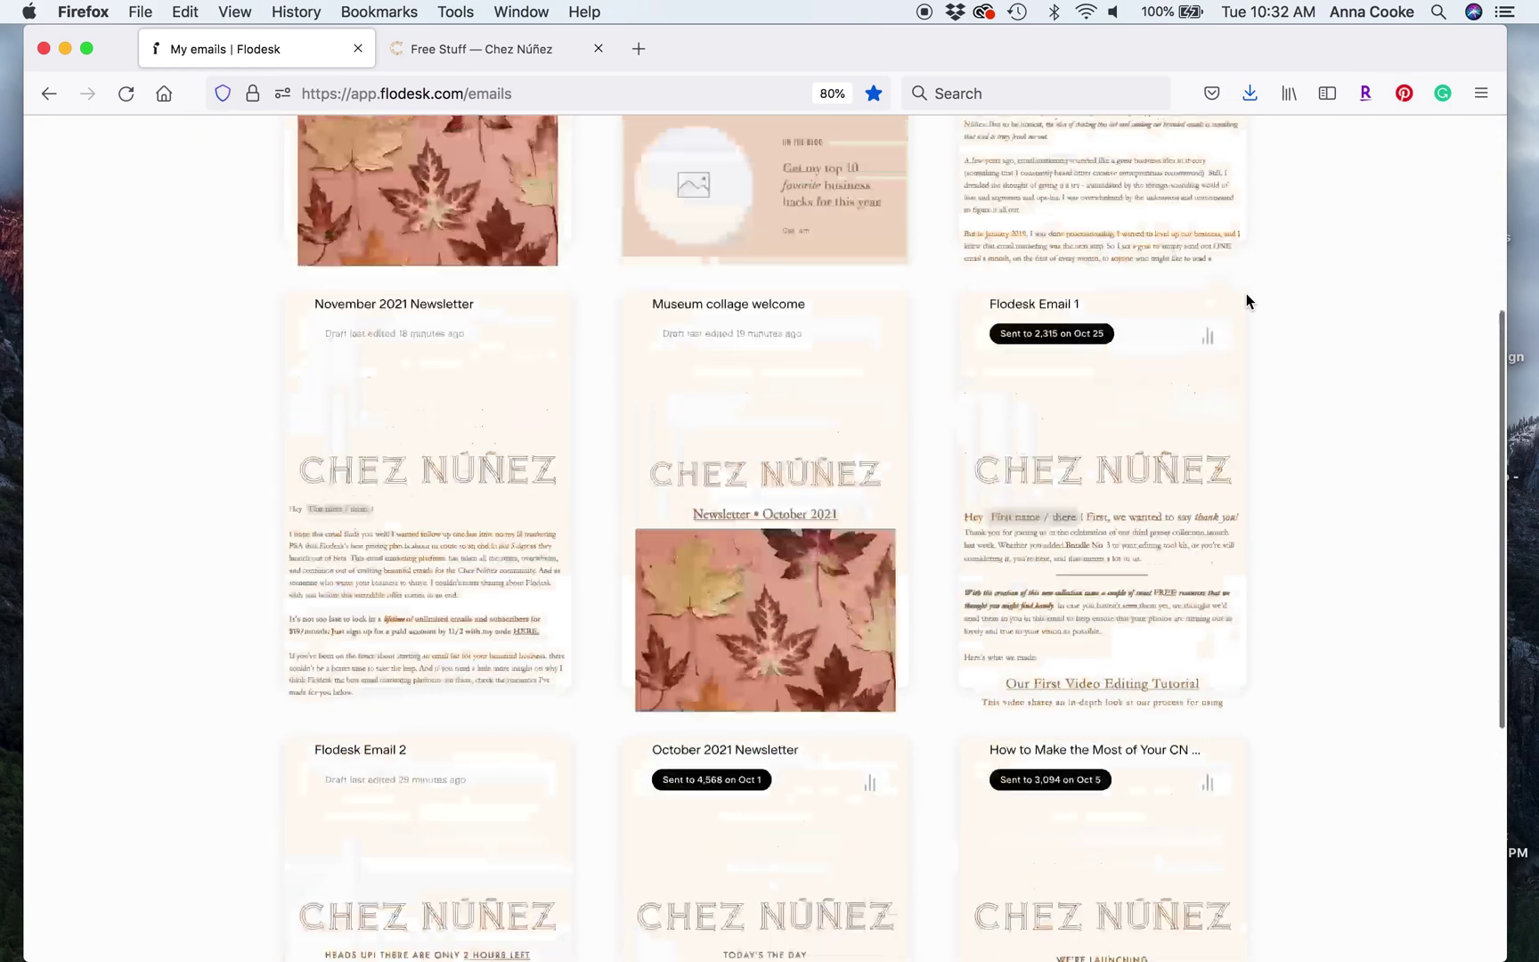
scroll(1246, 293, up, 4)
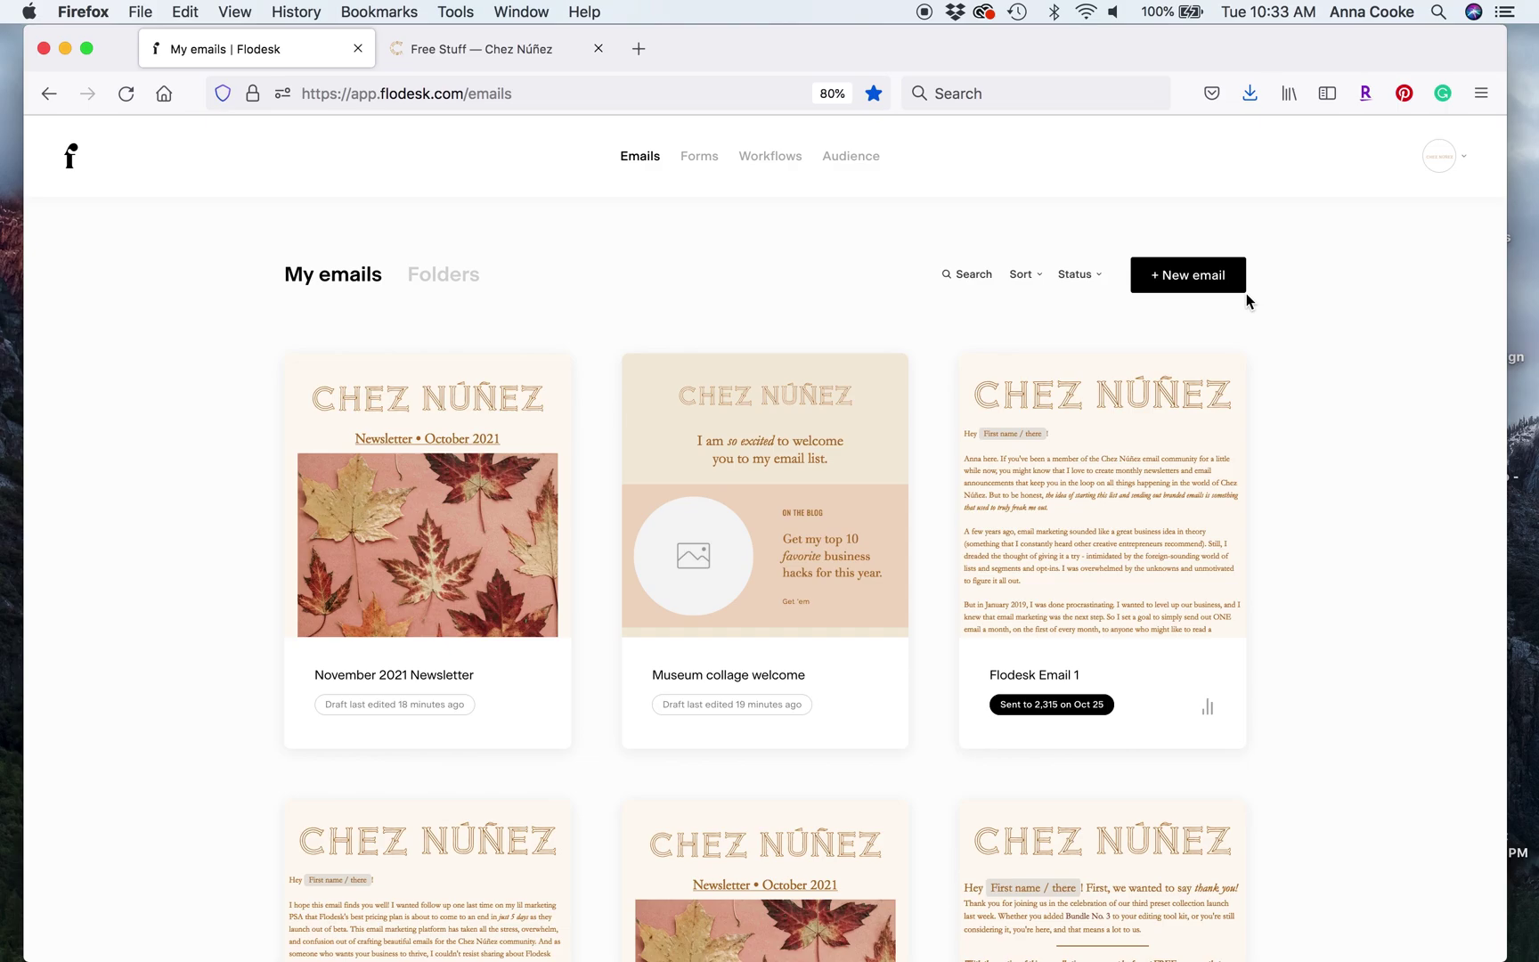
Browse the older emails by paging through My emails from page 1 to page 4.
scroll(1246, 293, down, 6)
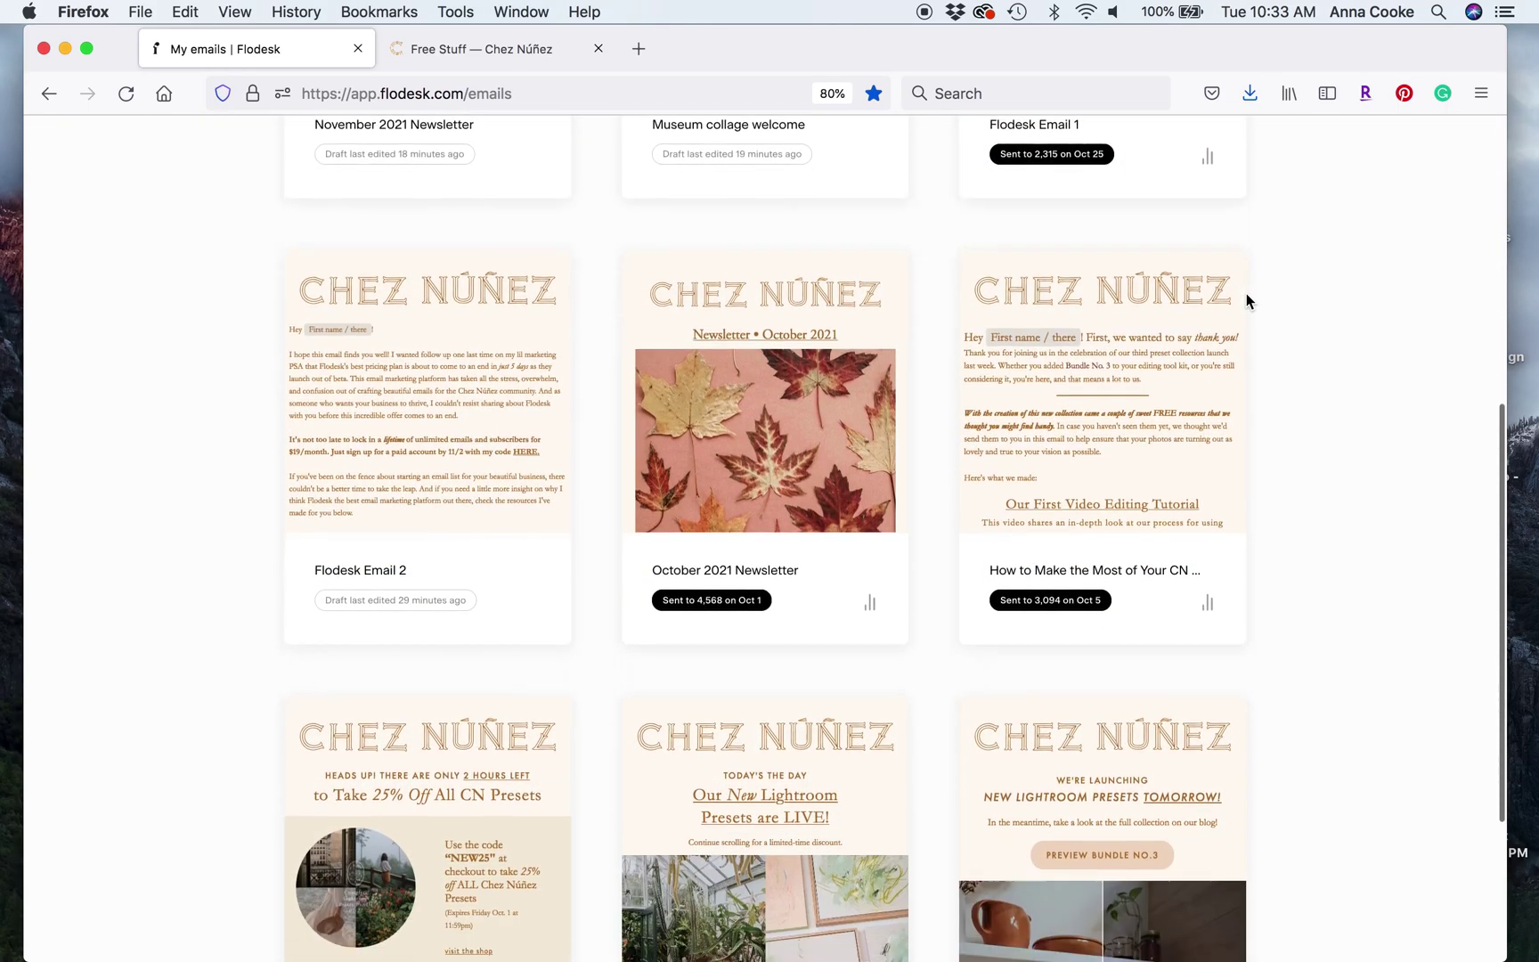
scroll(1246, 293, down, 3)
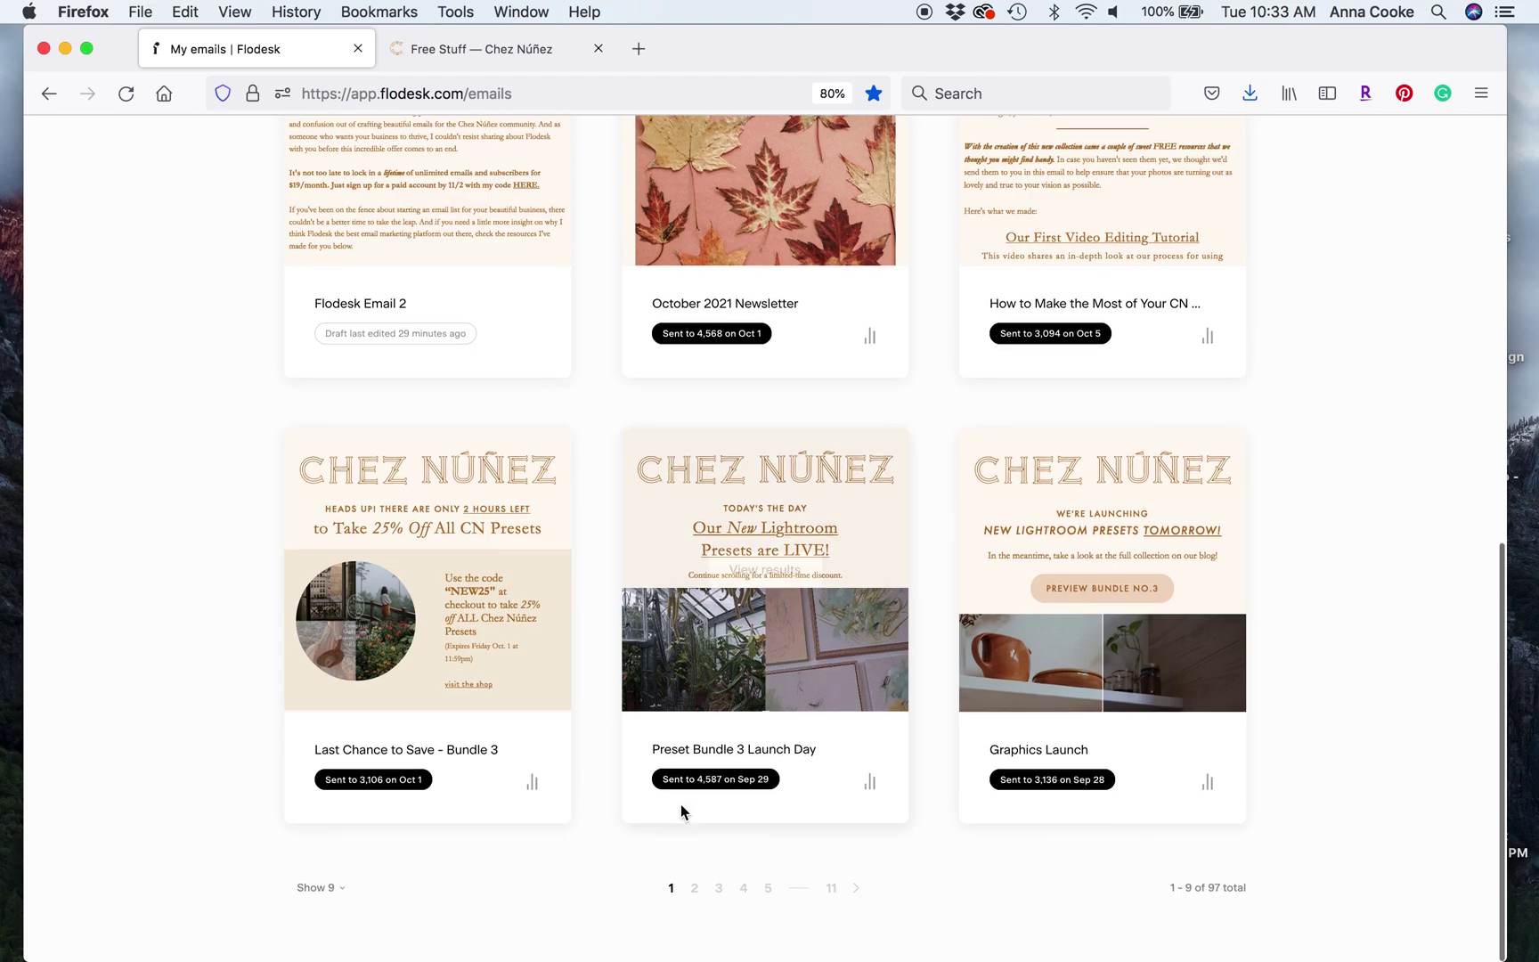
click(694, 888)
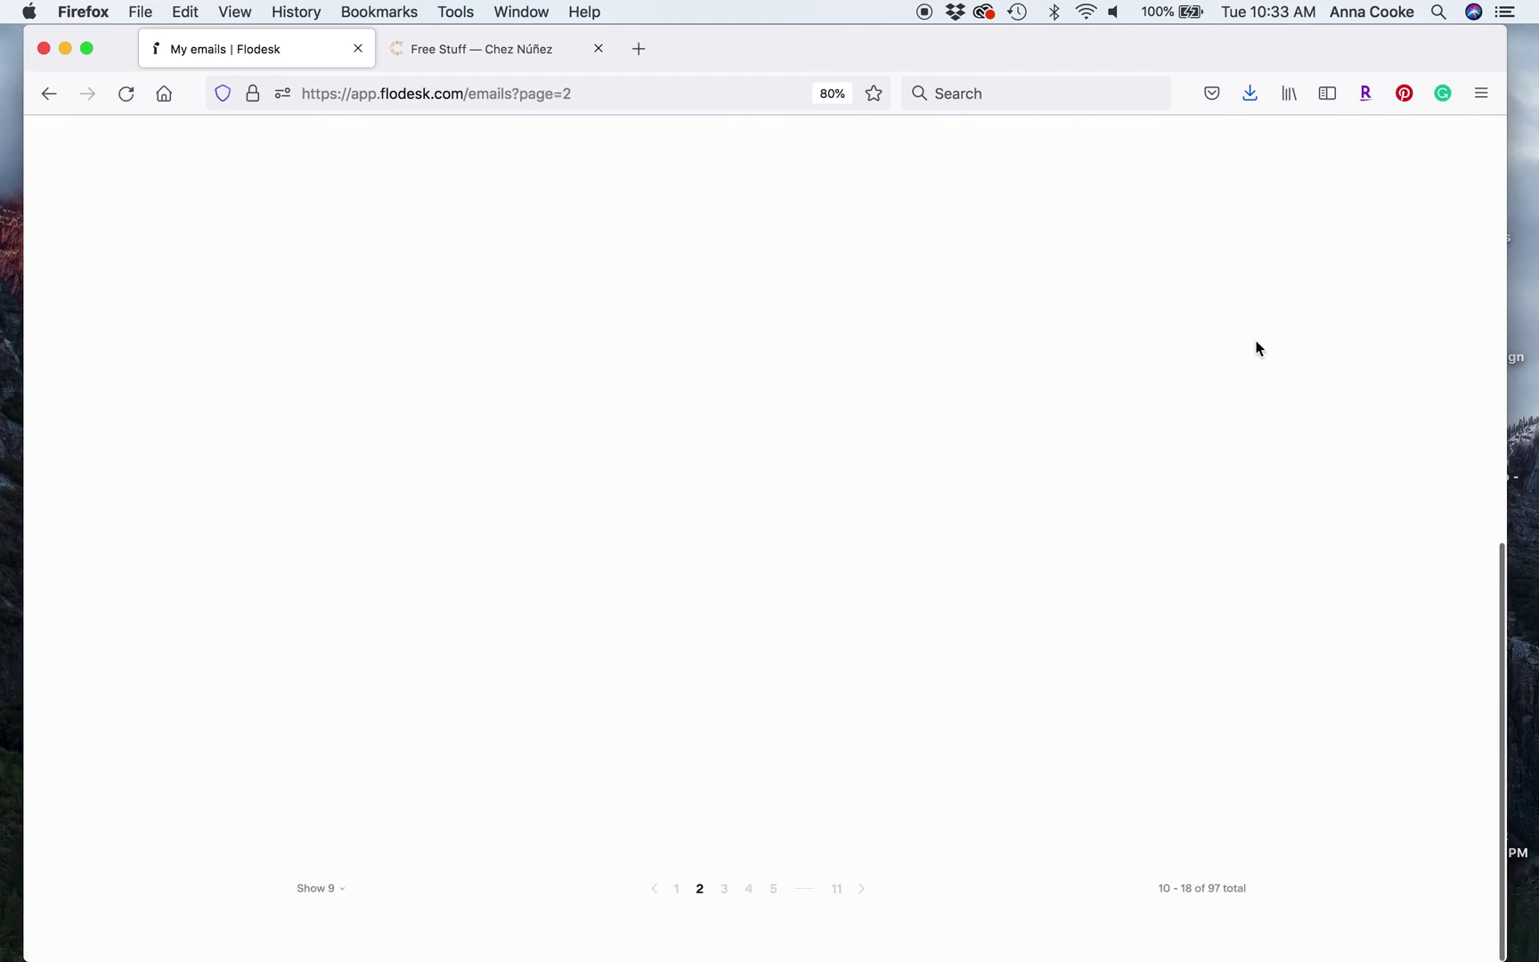
scroll(1257, 348, up, 5)
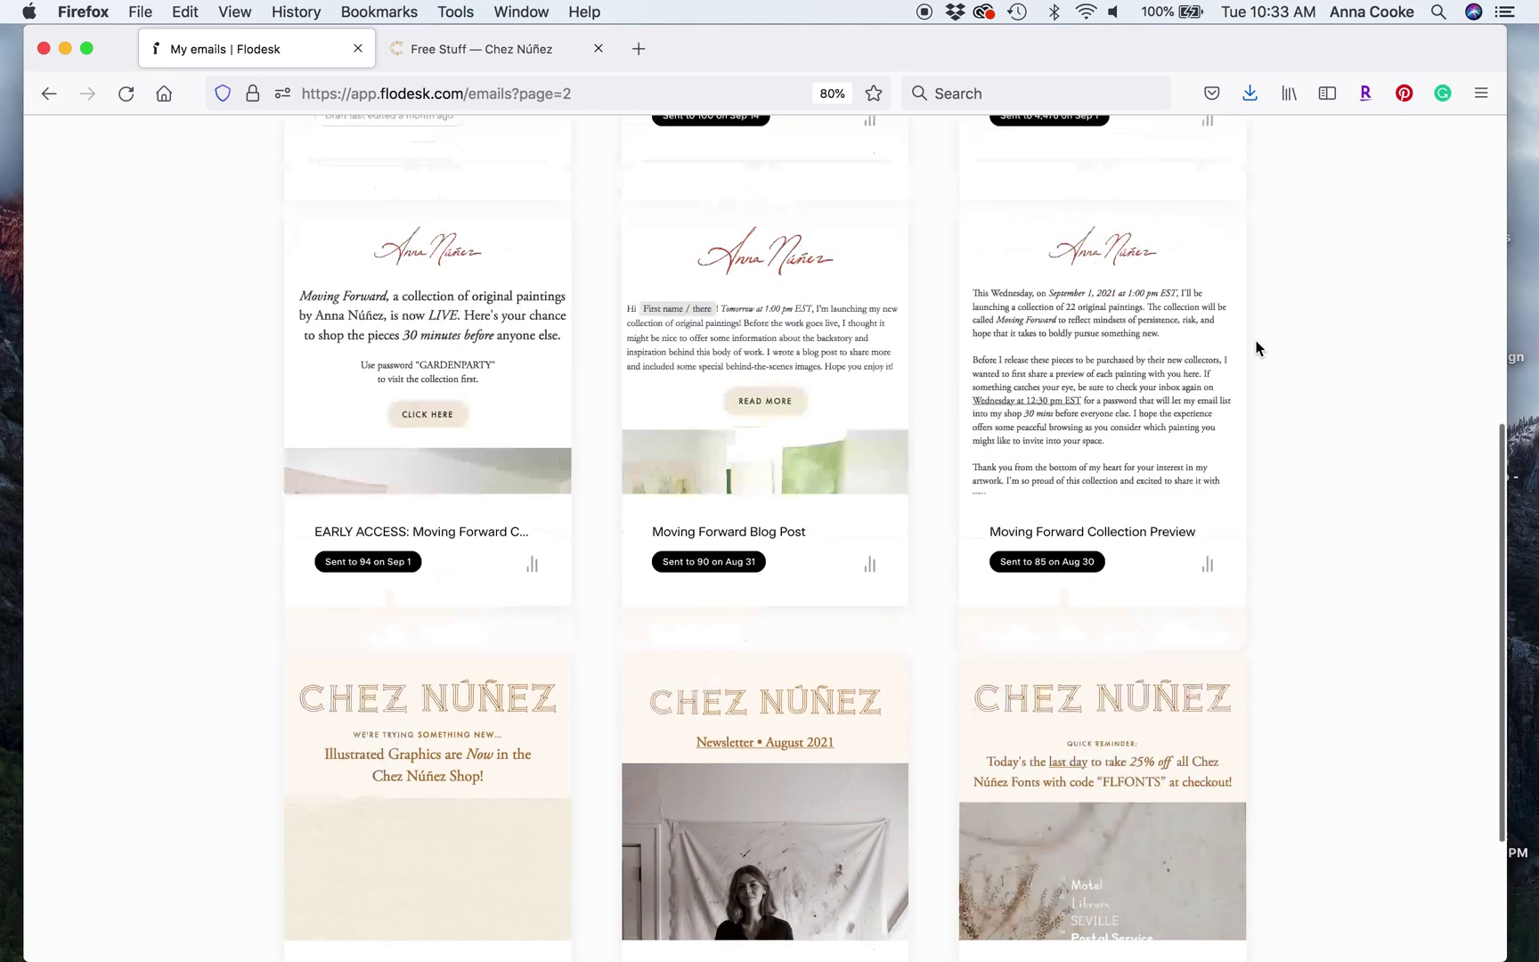
scroll(1033, 587, down, 5)
click(723, 890)
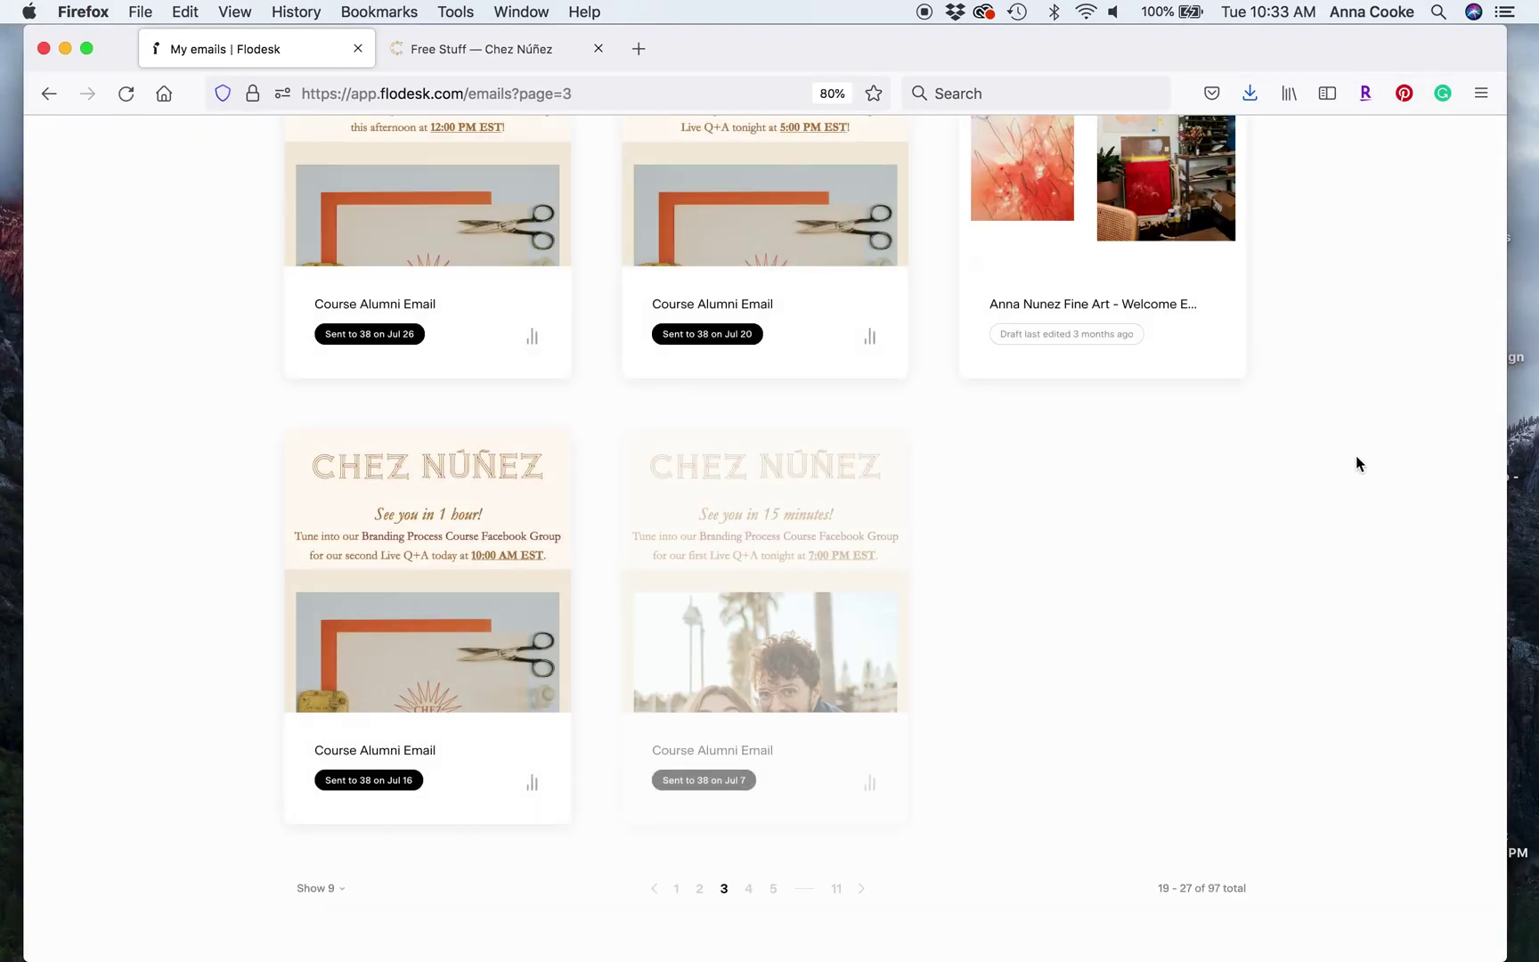
click(755, 889)
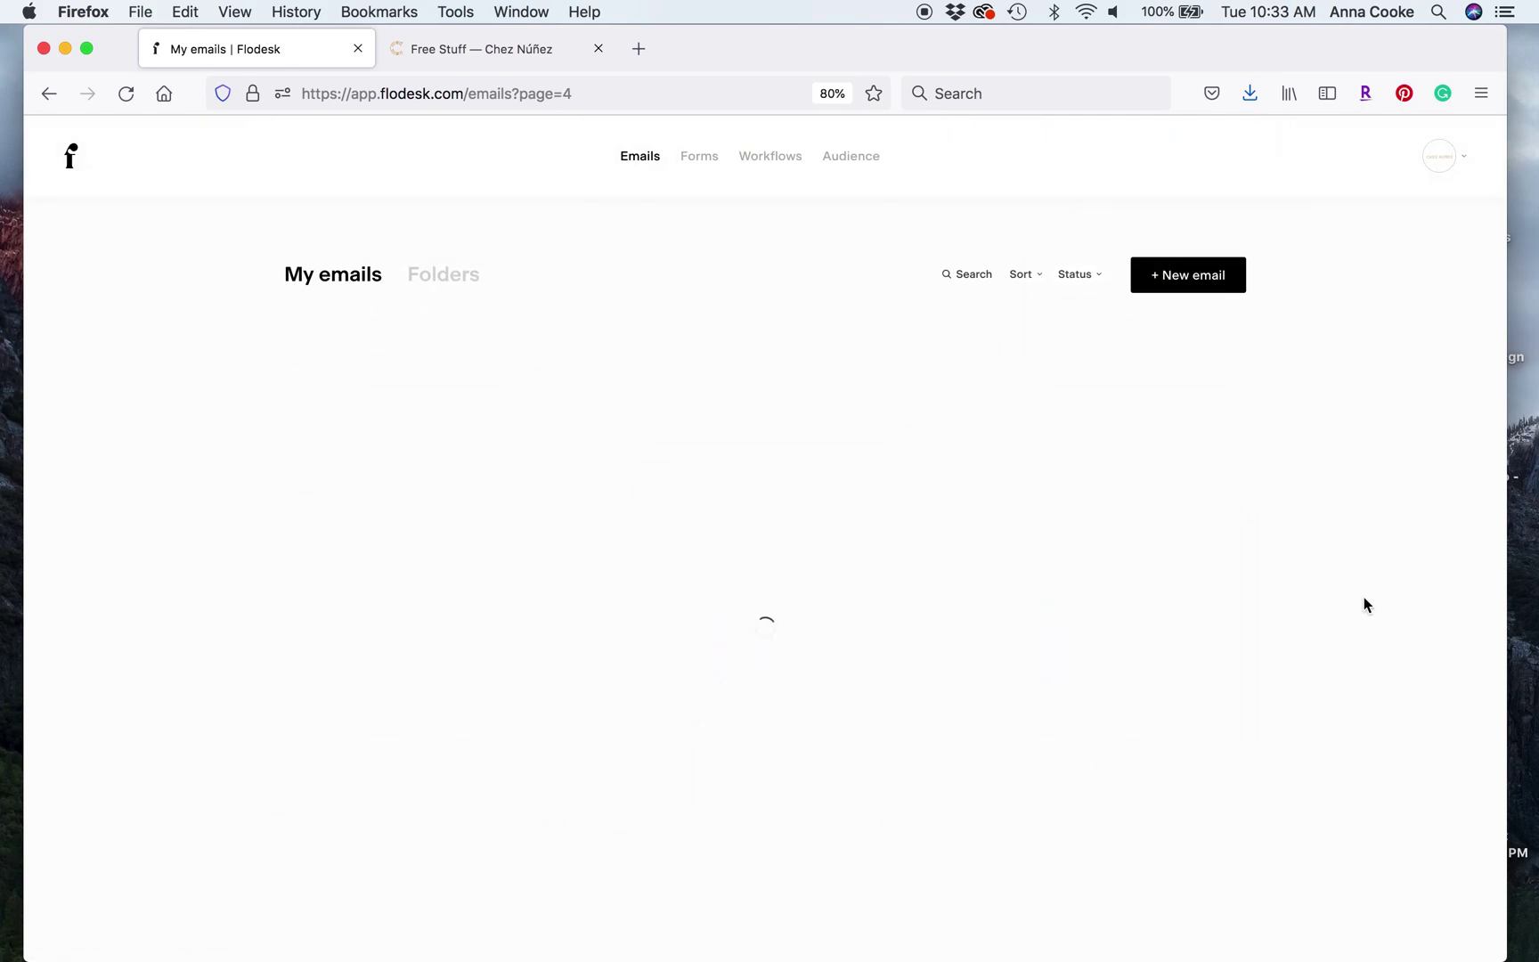